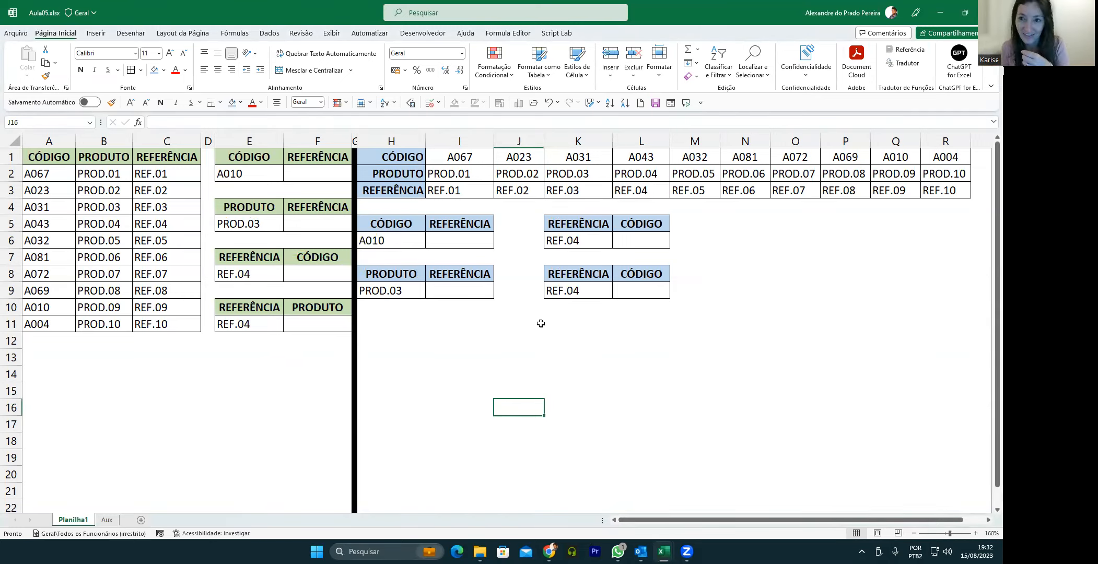
left_click(299, 178)
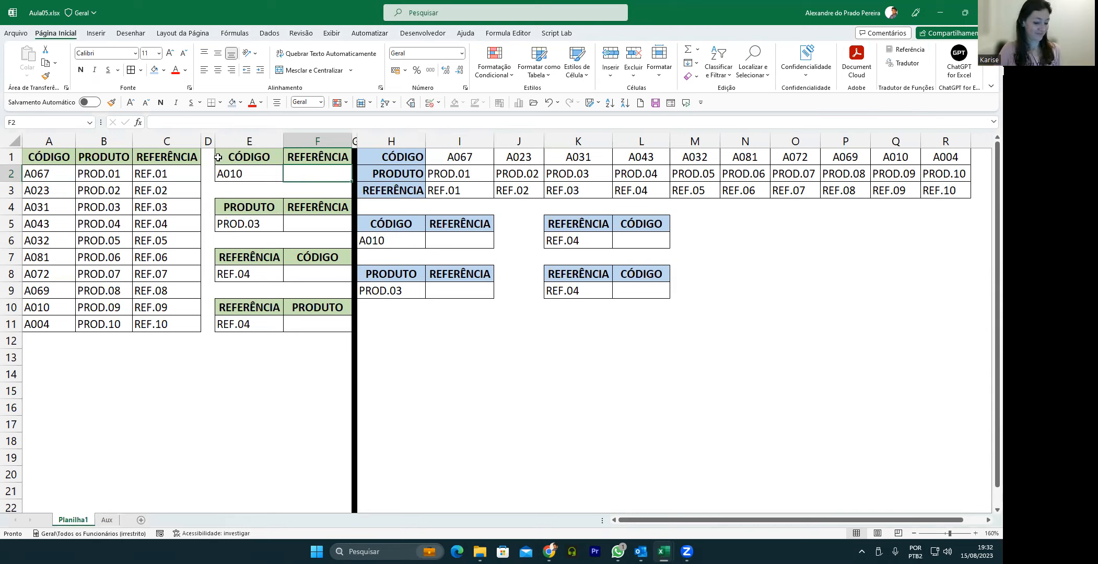
left_click_drag(50, 174, 198, 326)
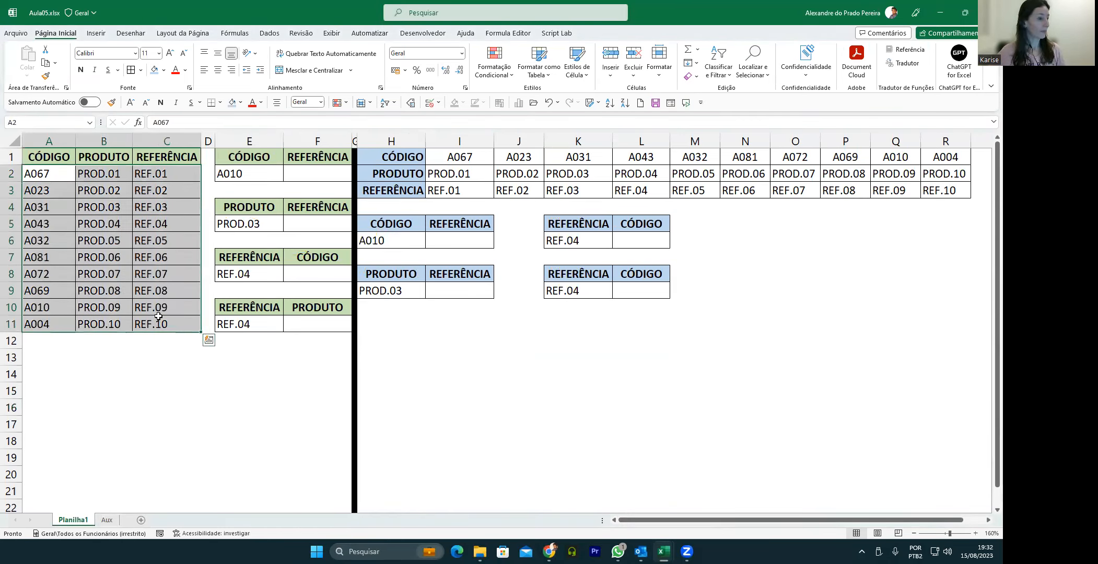
left_click(243, 169)
left_click(294, 174)
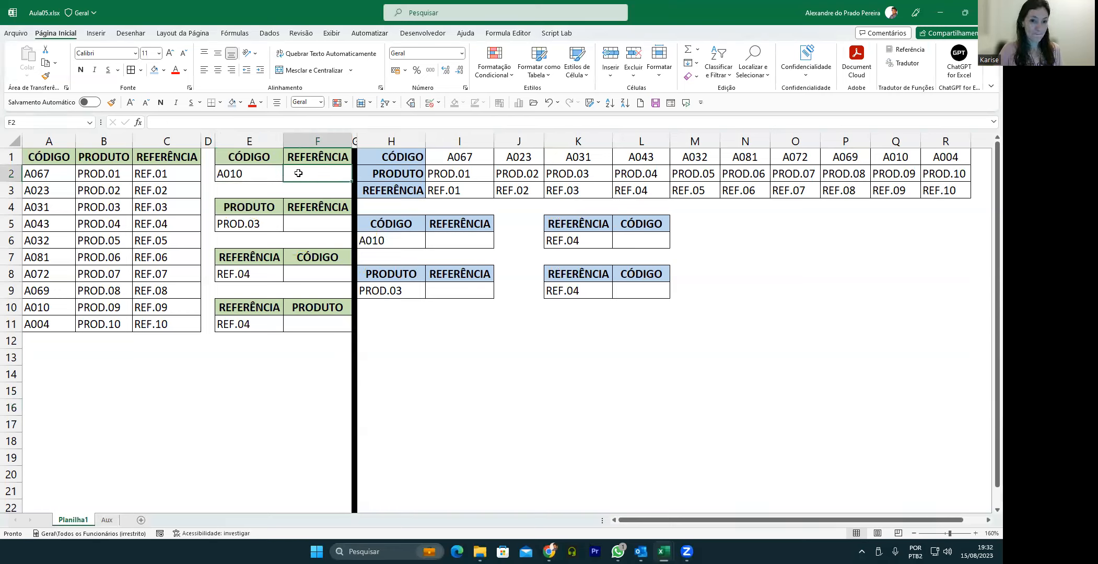
left_click(45, 174)
left_click(145, 176)
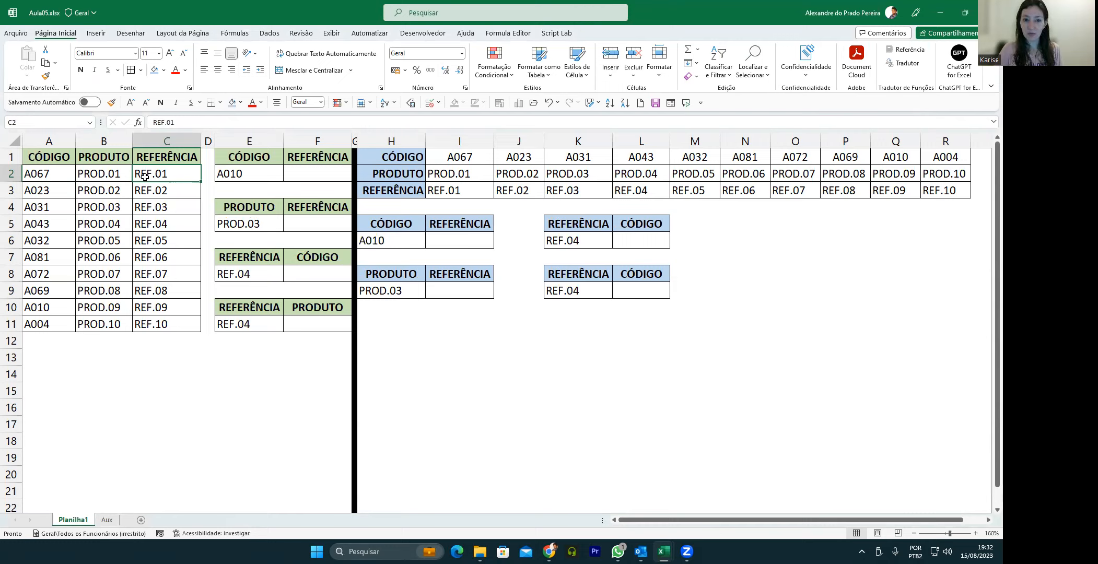
Step: Enter =PROC(E2;A2:A11;C2:C11) in cell A14 to return the reference for the code in E2
left_click(32, 370)
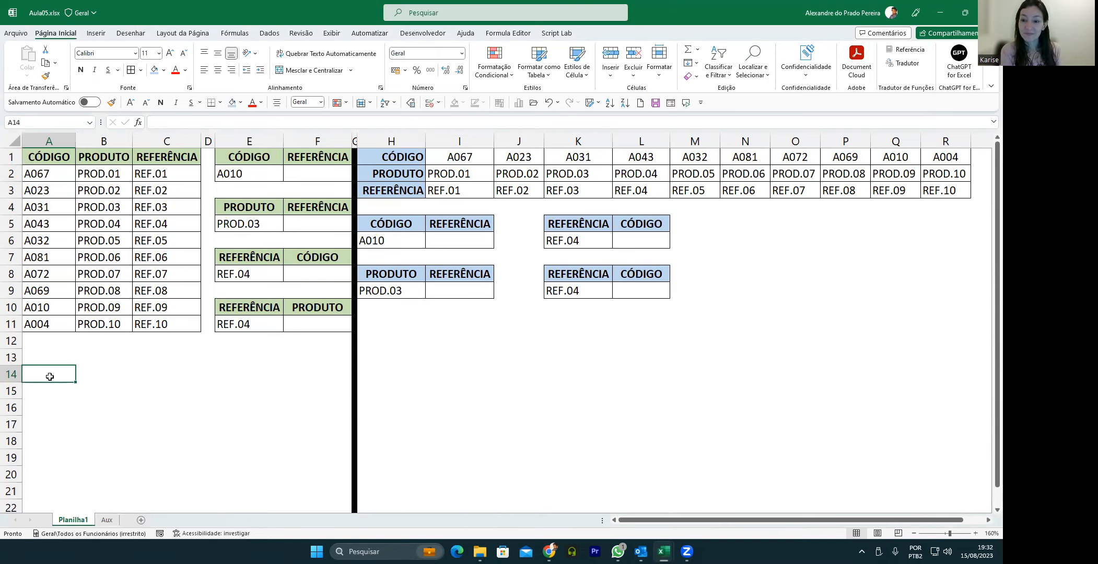
type("=PROCV")
key("BackSpace")
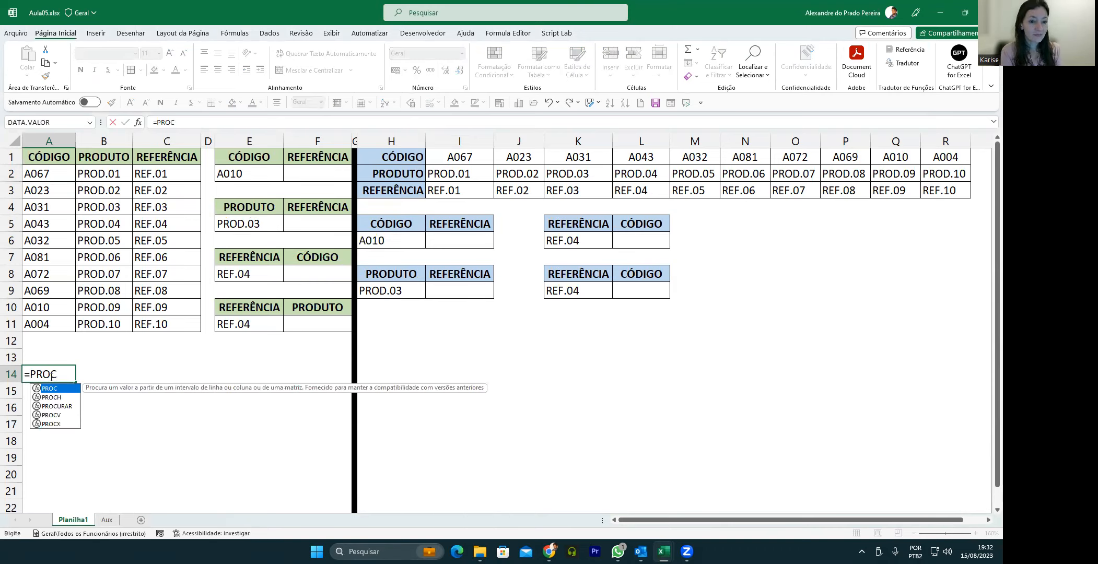
type("(")
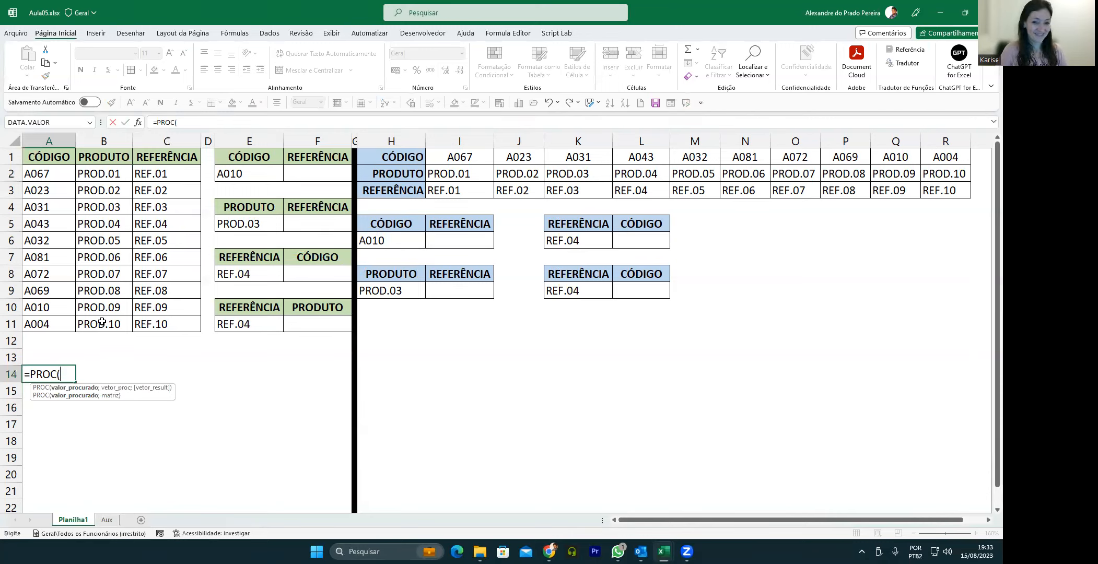
left_click(232, 176)
type(";")
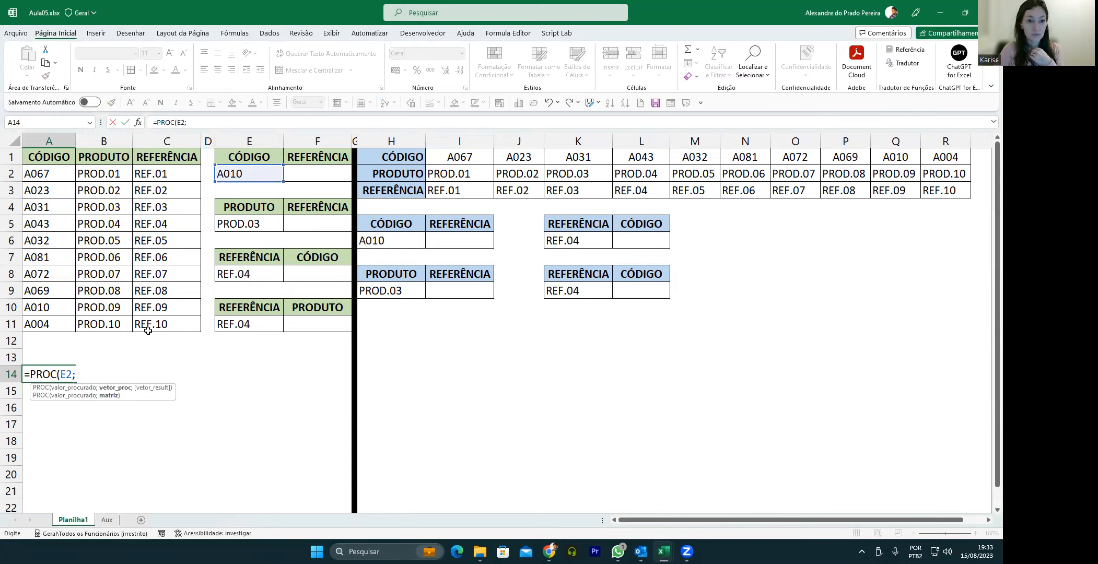
left_click_drag(56, 172, 46, 318)
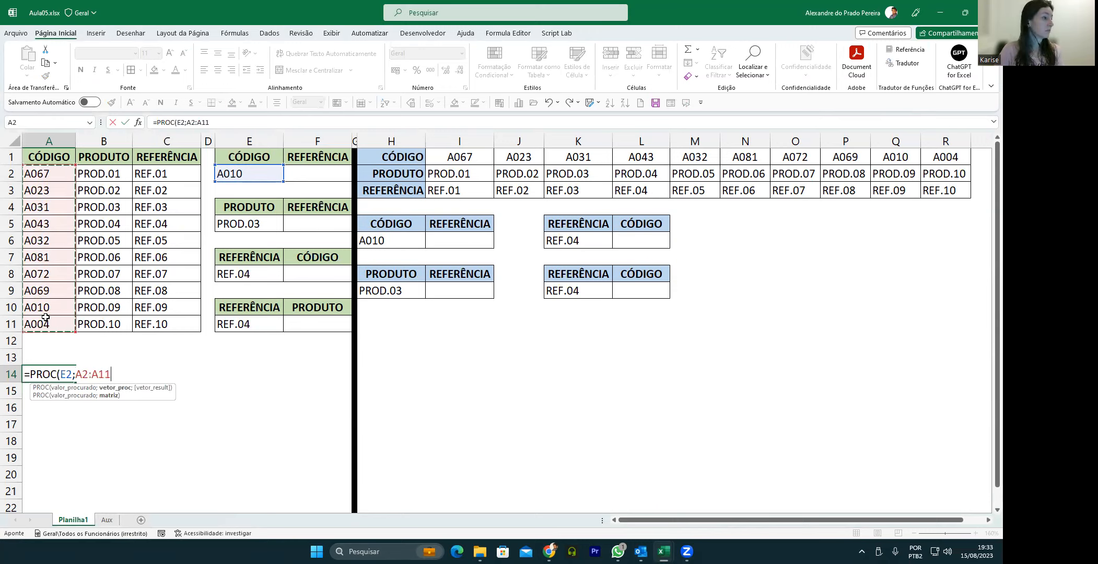
type(";")
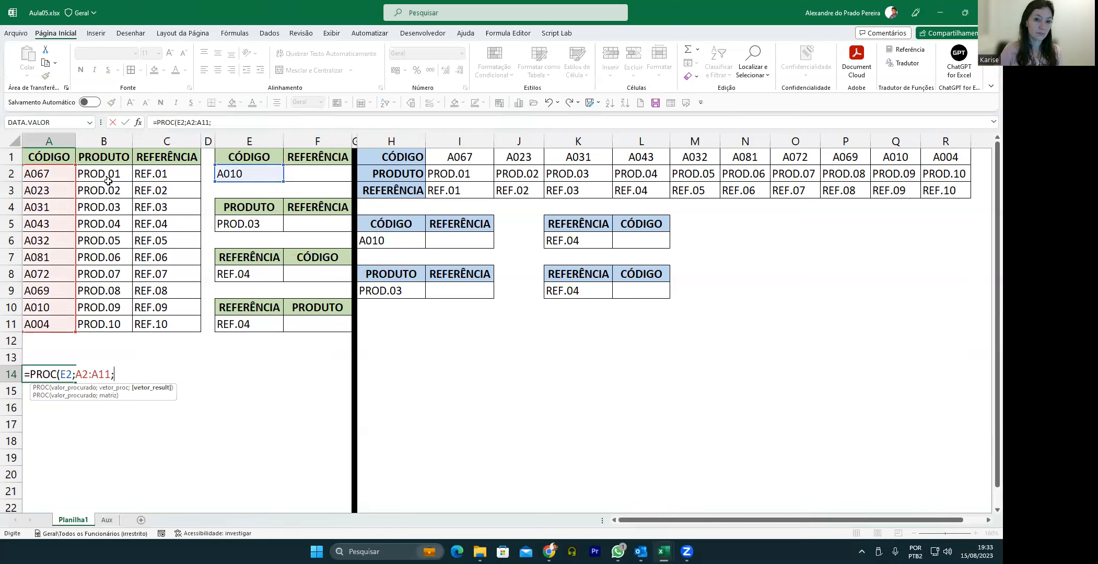
left_click_drag(140, 175, 151, 317)
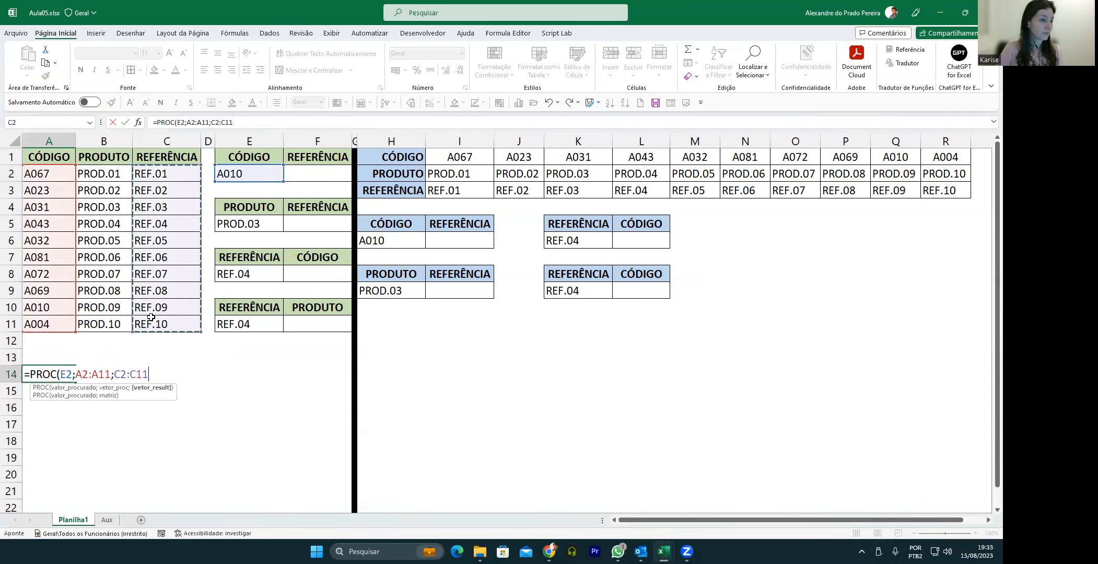
type(")")
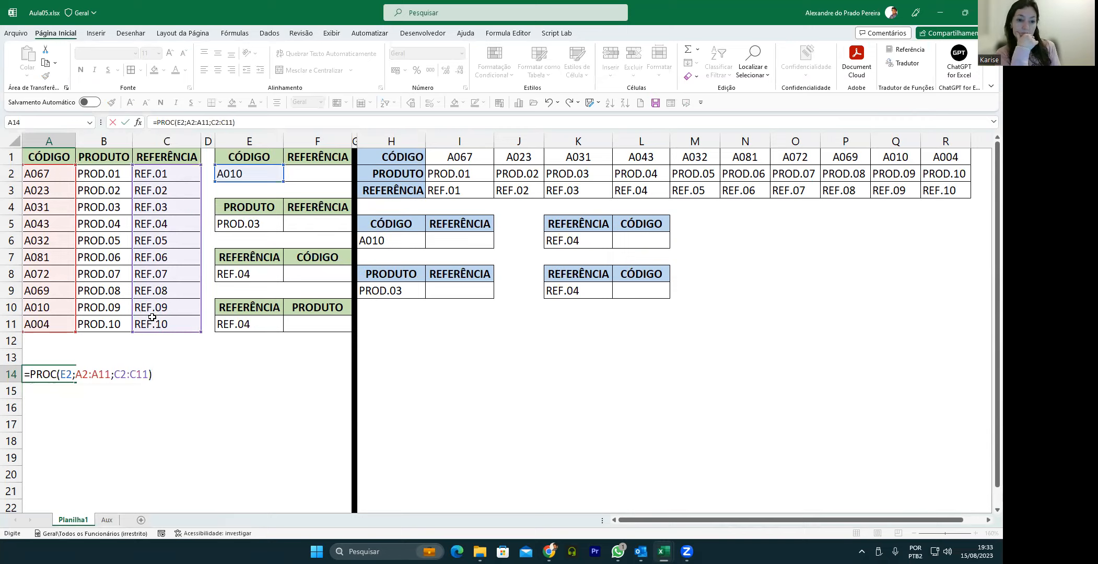
key("Return")
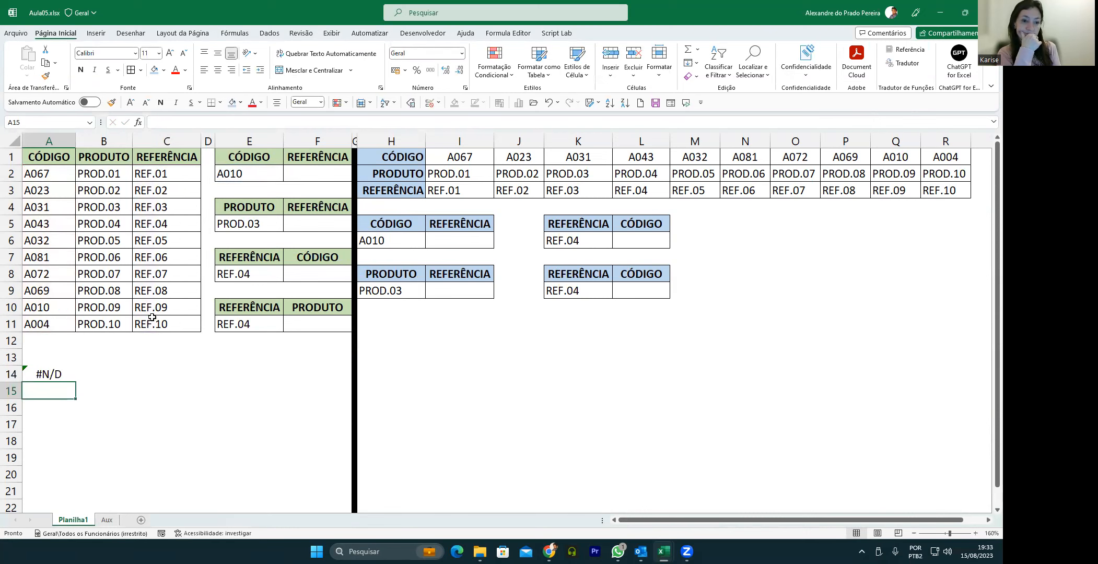
Step: Sort the vertical product table by the CÓDIGO column in ascending order
left_click(49, 172)
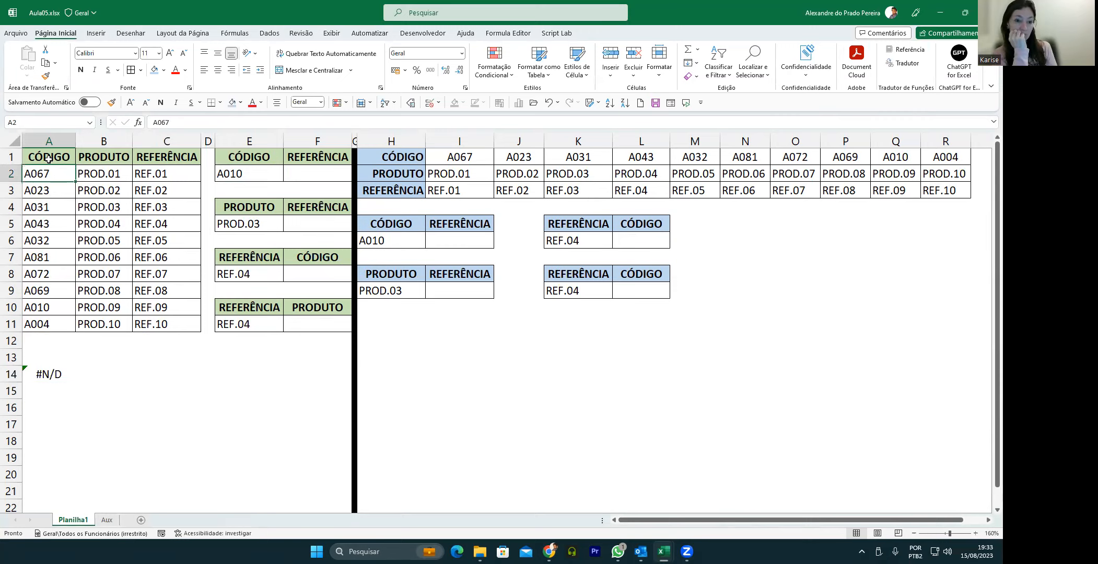
left_click(48, 159)
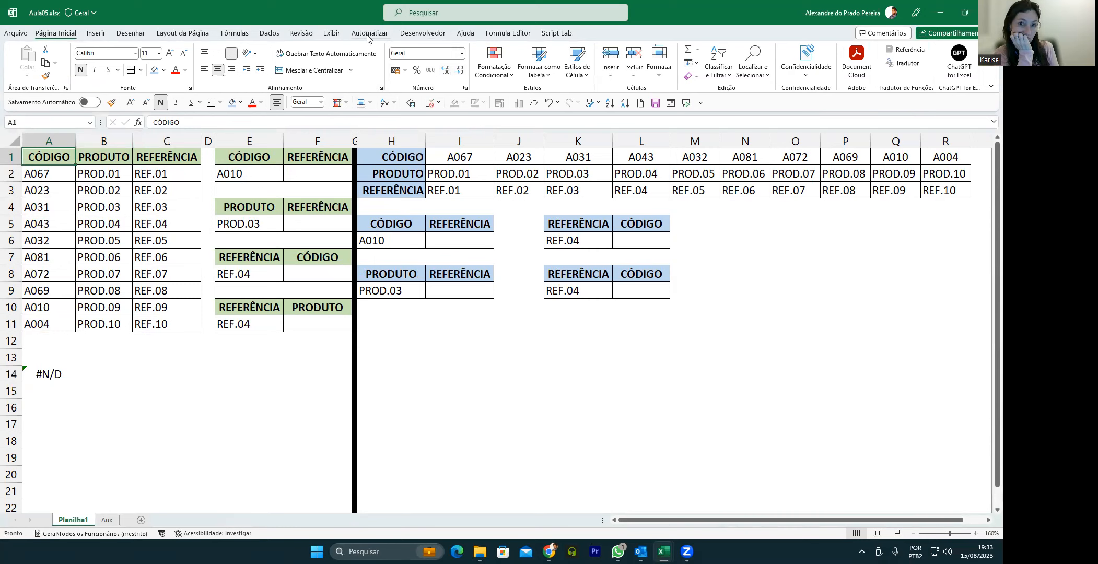
left_click(269, 34)
left_click(410, 55)
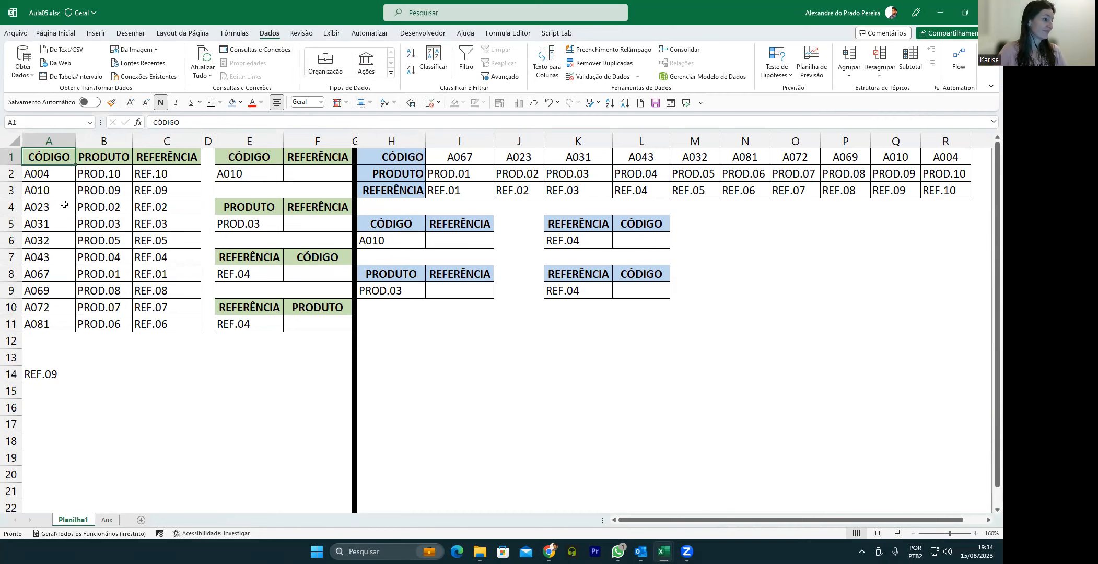
Step: Compare the formula result in A14 with the reference of code A010, and undo the table sort
left_click(164, 189)
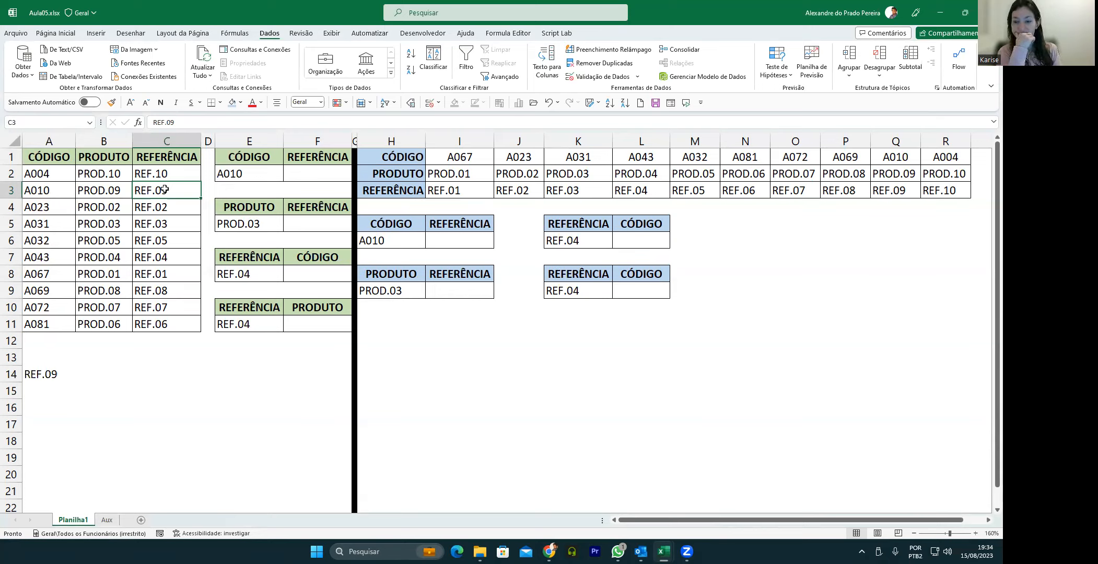
left_click(51, 374)
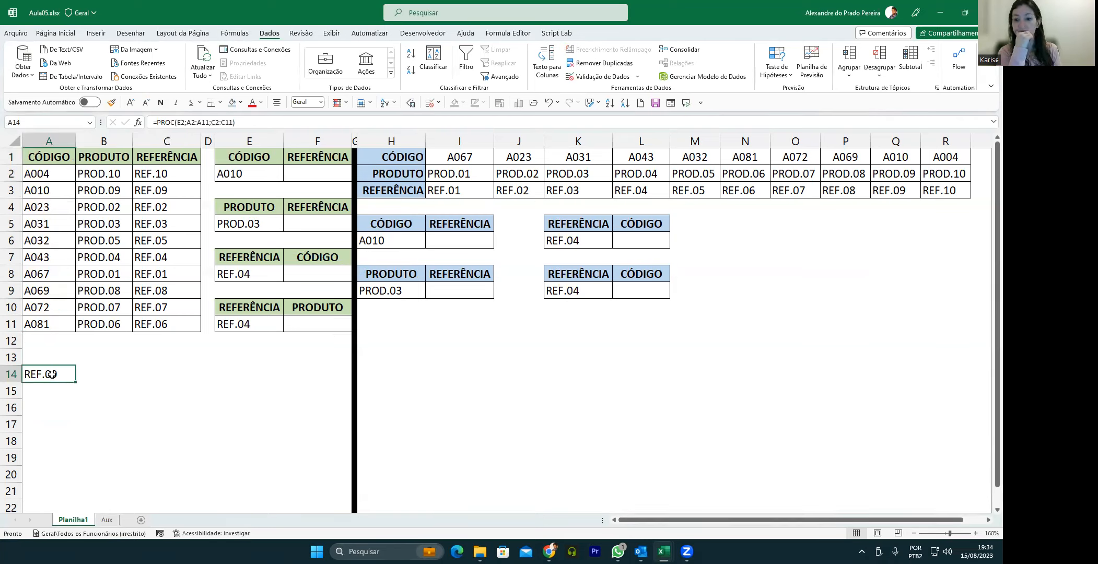
key("ctrl+z")
Step: Replace the arguments of the A14 formula so it reads =PROC(E5;B2:B11;C2:C11), looking up the reference by product
left_click(51, 374)
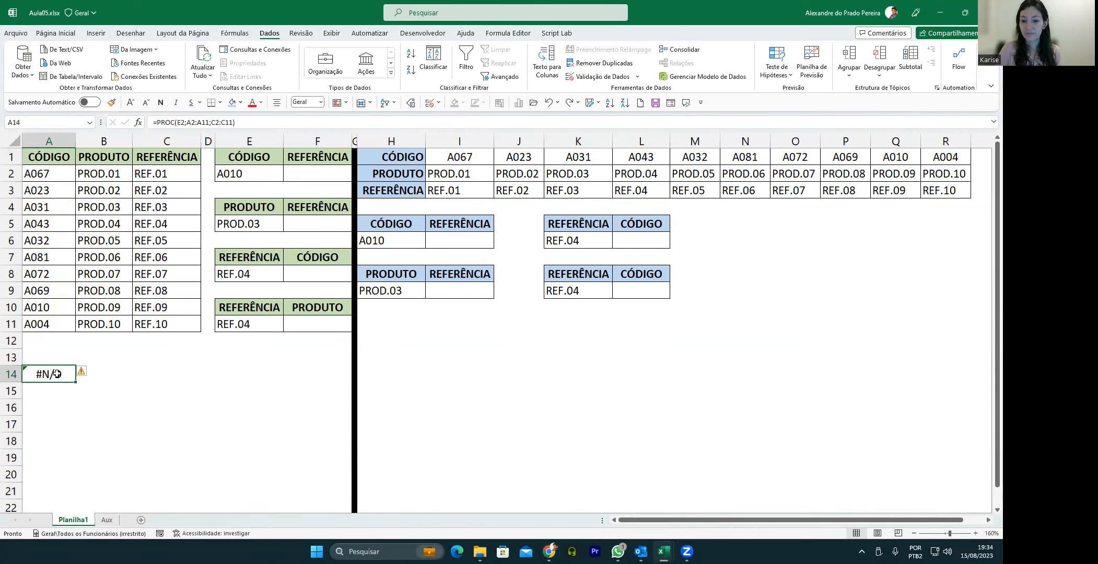
double_click(61, 372)
left_click_drag(62, 374, 233, 363)
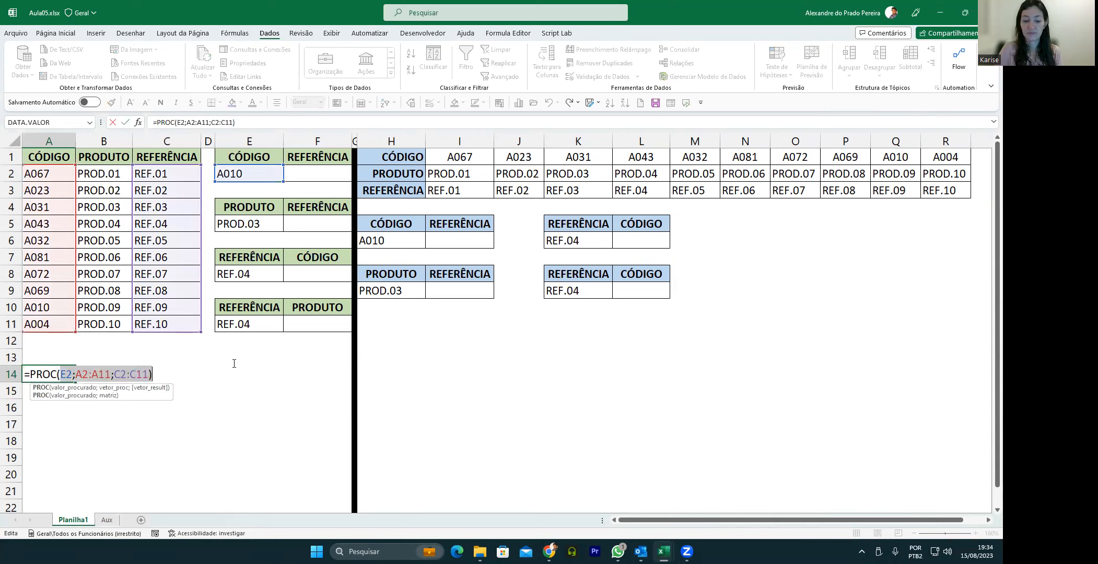
key("BackSpace")
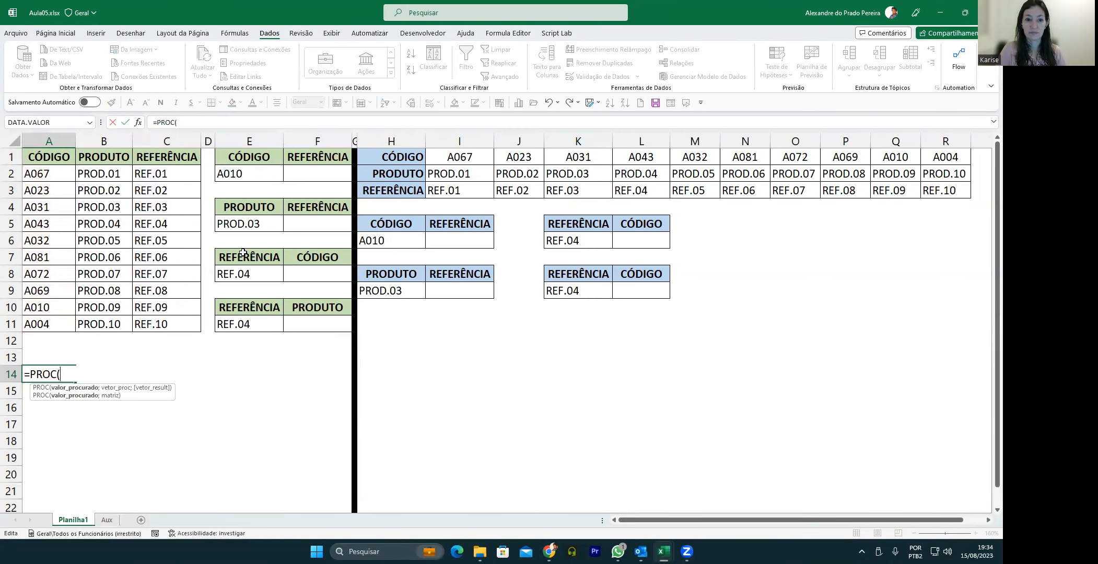
left_click(242, 226)
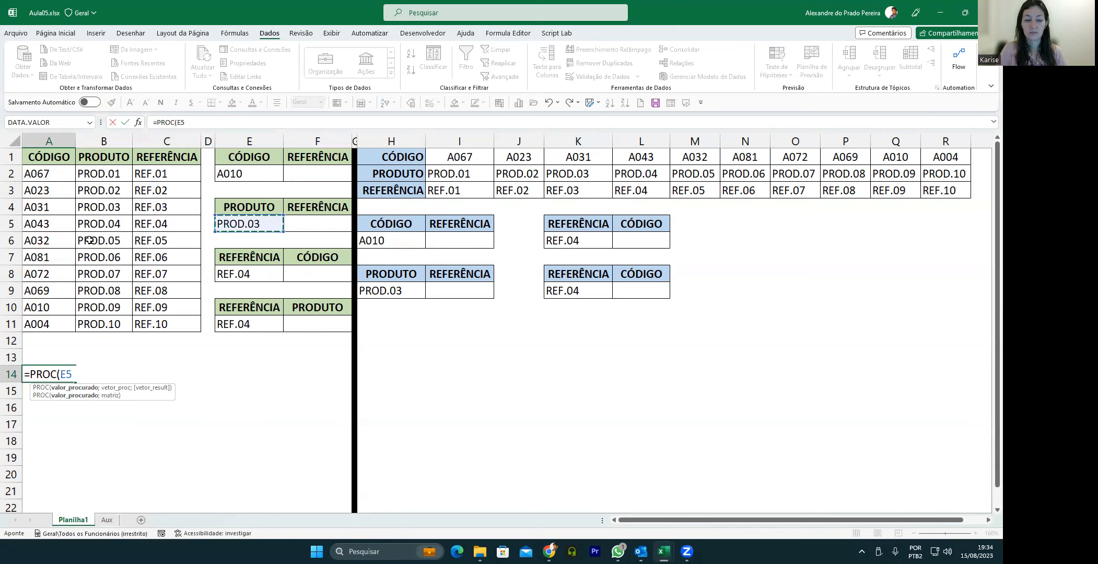
type(";")
left_click_drag(98, 179, 102, 316)
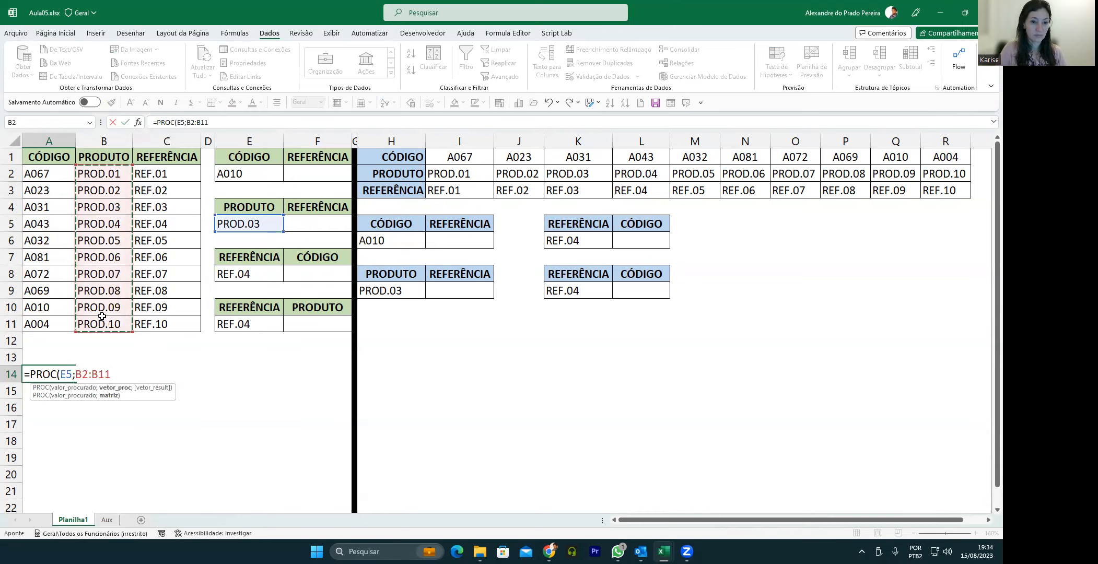
type(";")
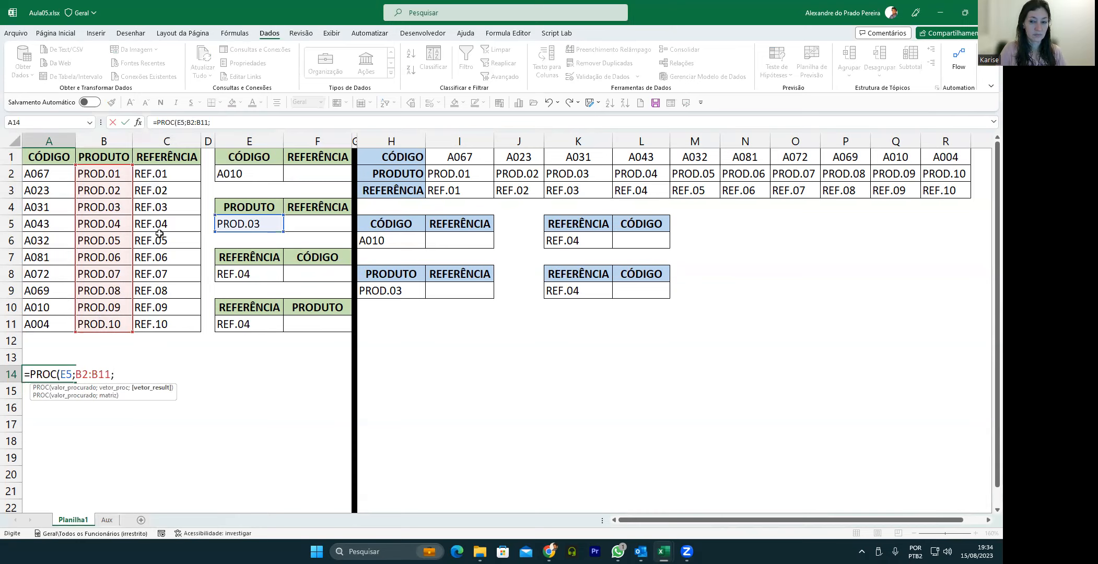
left_click_drag(155, 174, 169, 319)
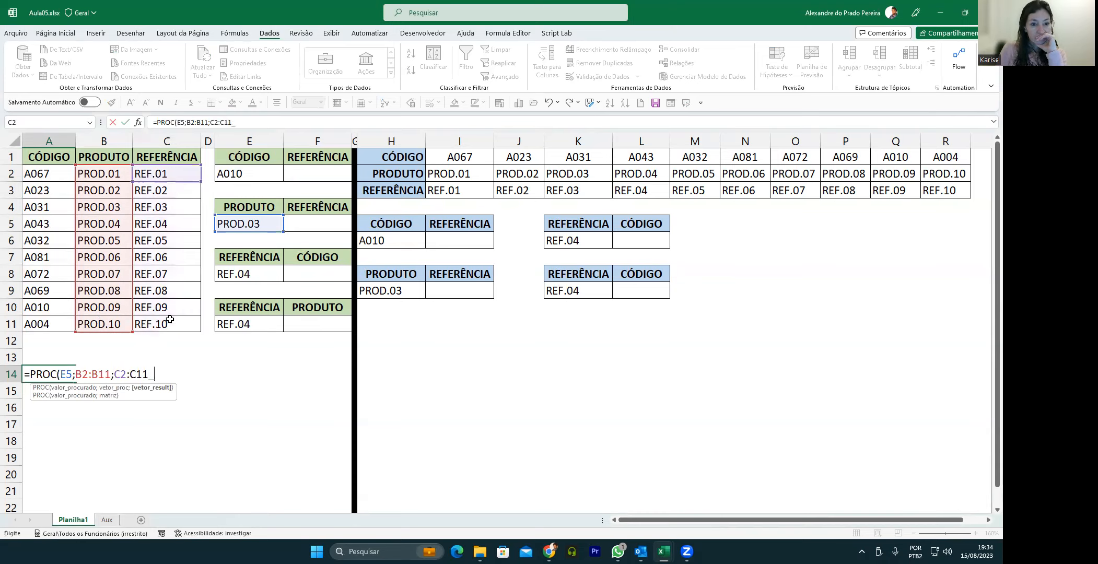
type(")")
key("Return")
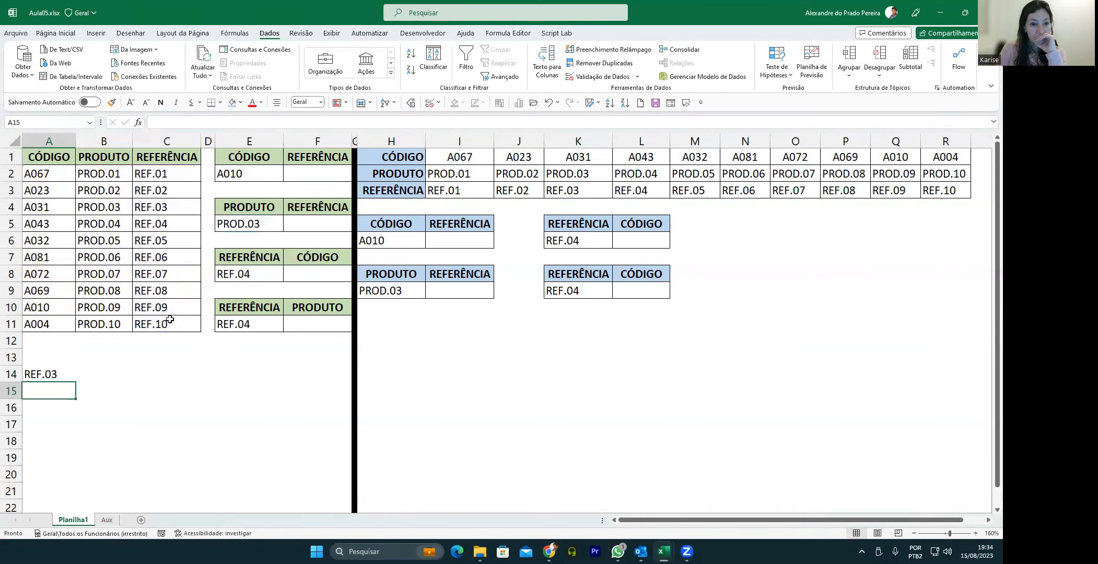
Step: Move the result vector of the PROC formula in A14 to the code column, A2:A11
double_click(44, 374)
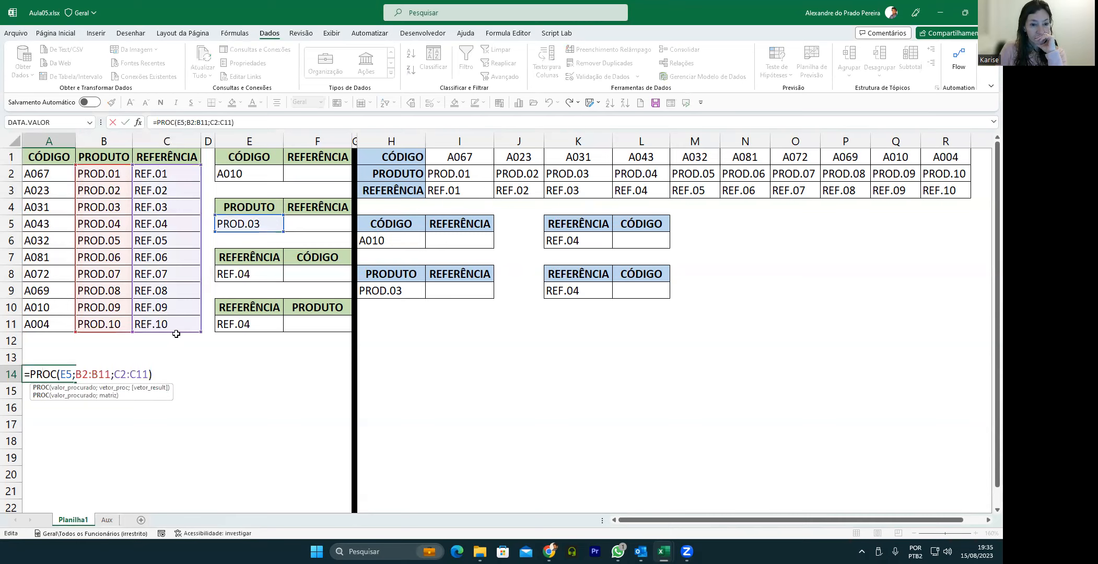
left_click_drag(170, 332, 70, 341)
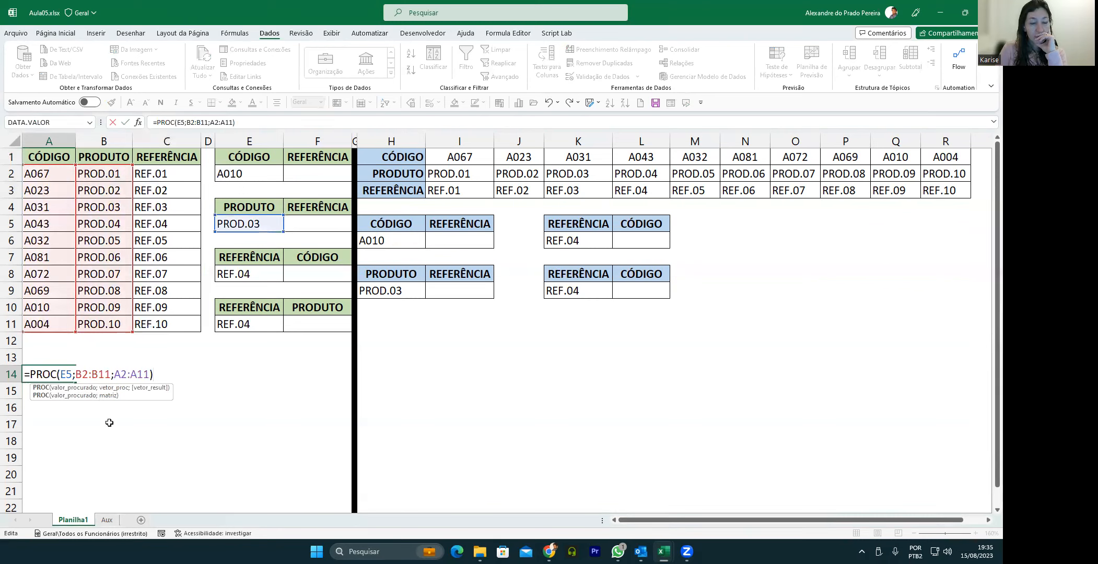
key("Return")
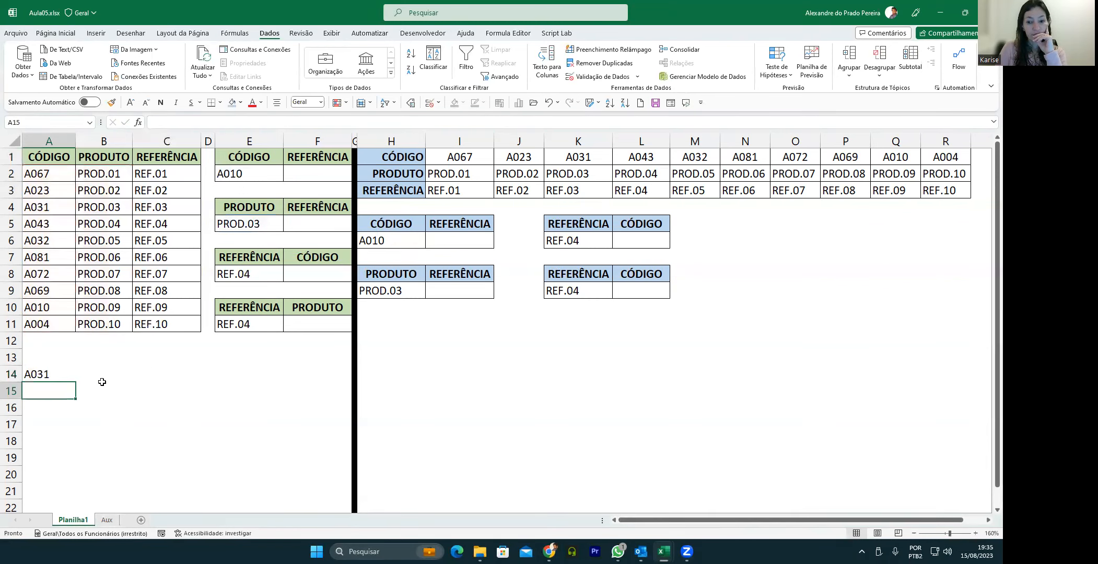
left_click(49, 376)
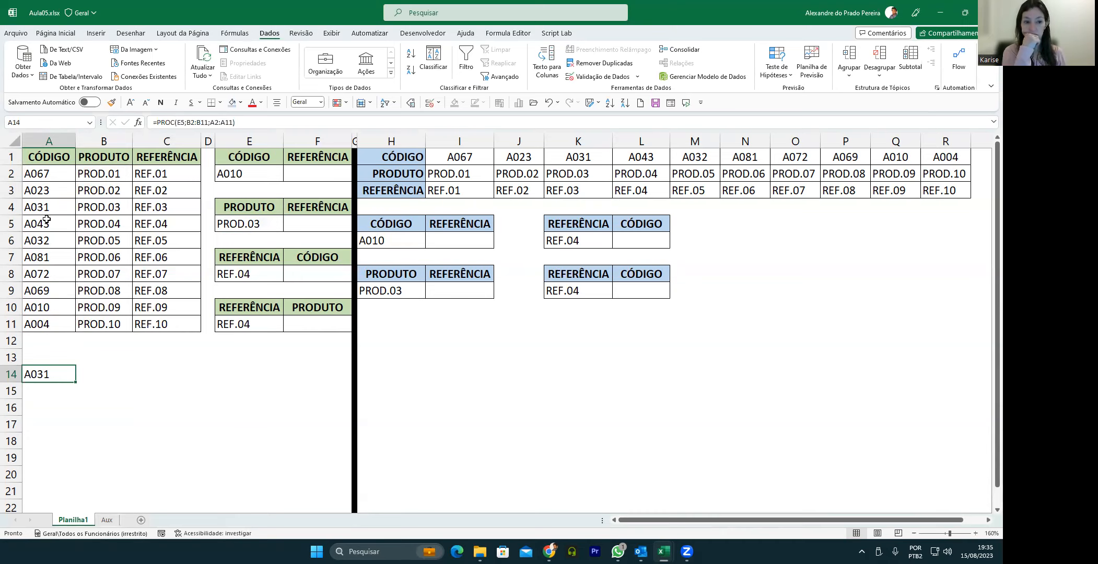
left_click(96, 170)
left_click_drag(97, 205, 102, 317)
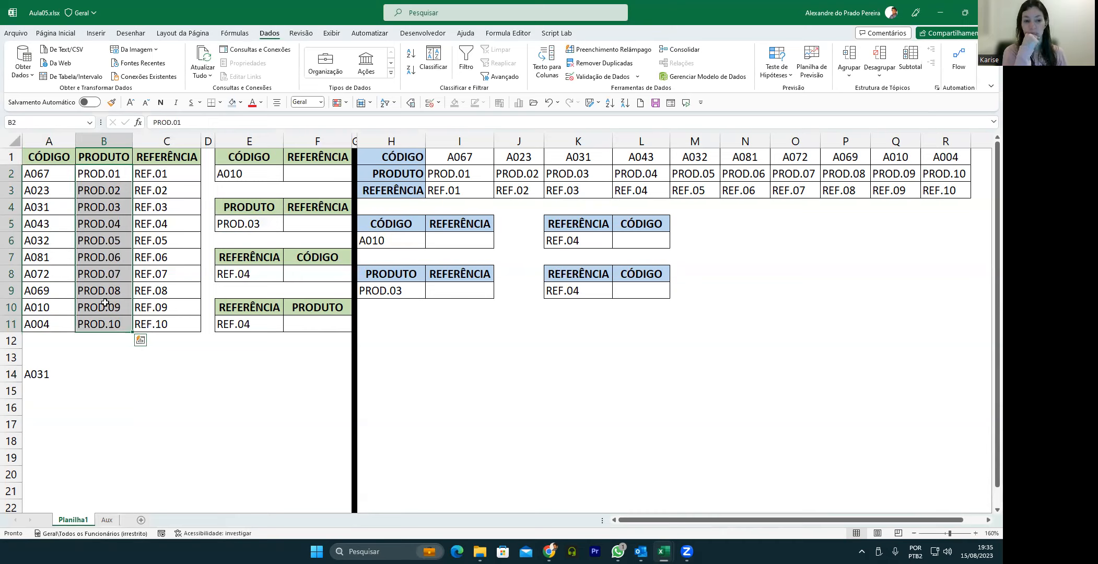
left_click(46, 375)
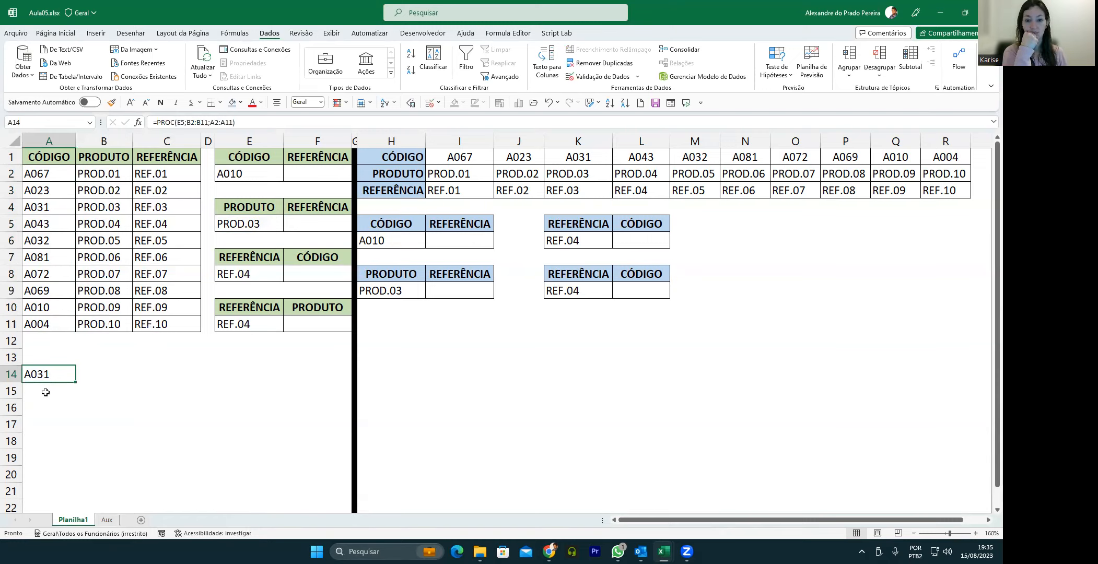
Step: Enter the matrix-form formula =PROC("PROD.03";B2:C11) in cell A15 to look up the product's reference
left_click(46, 392)
type("=")
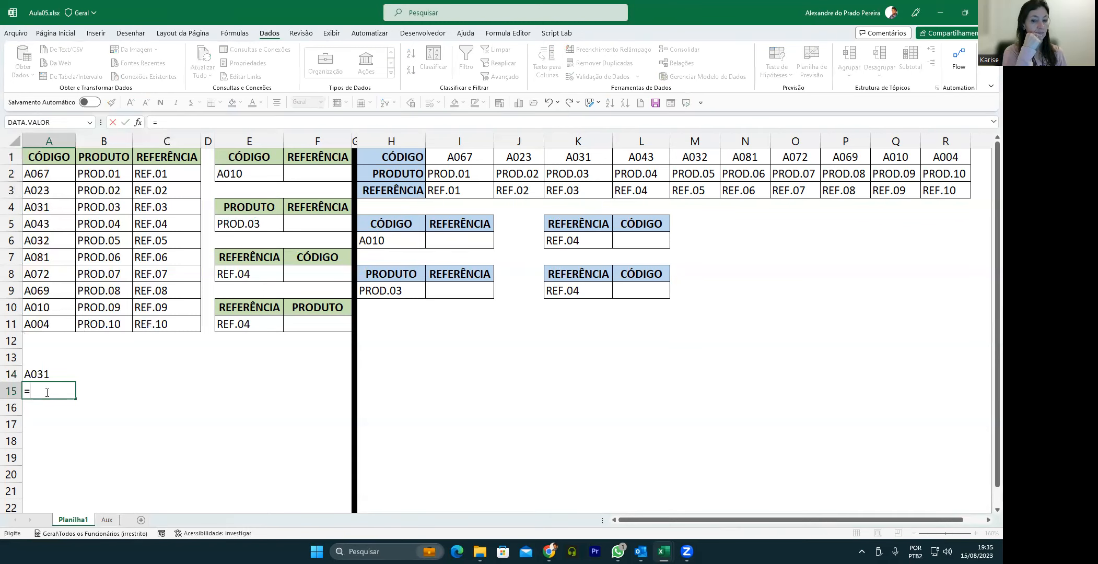
type("PR")
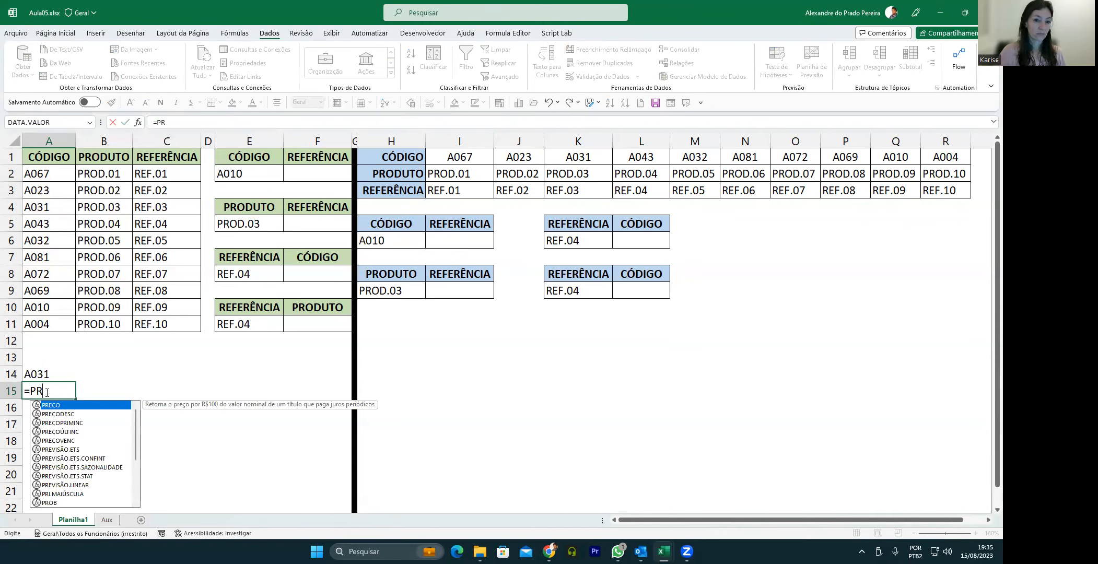
type("OC(")
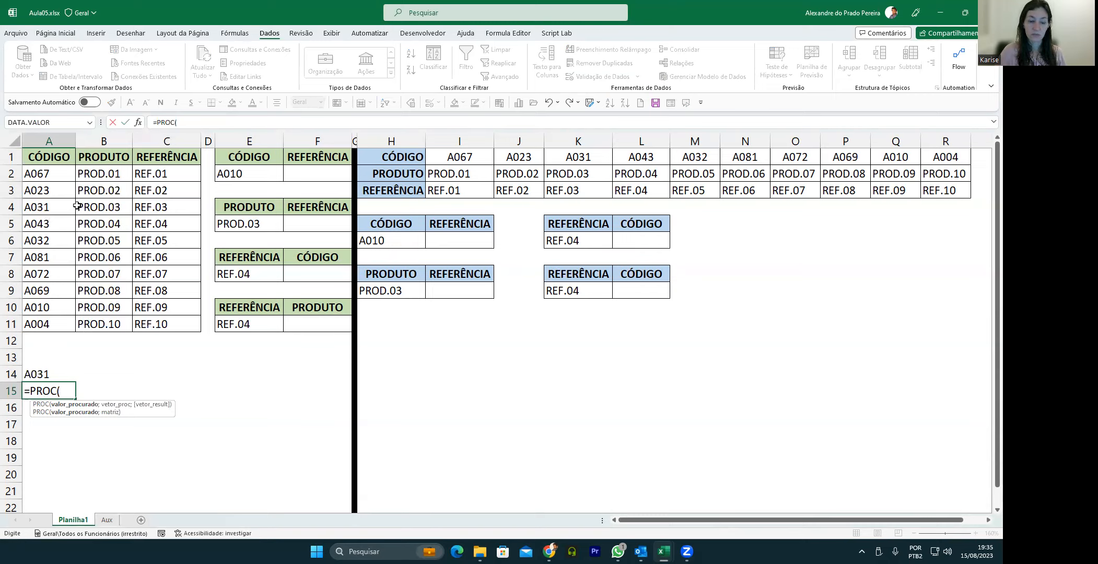
type("\"pE")
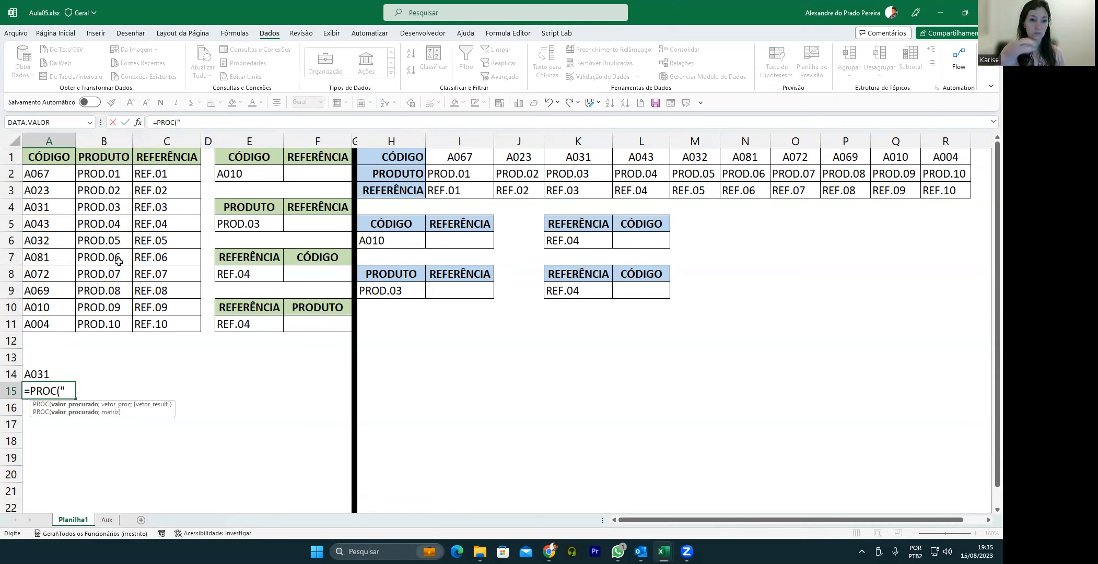
key("BackSpace")
key("BackSpace")
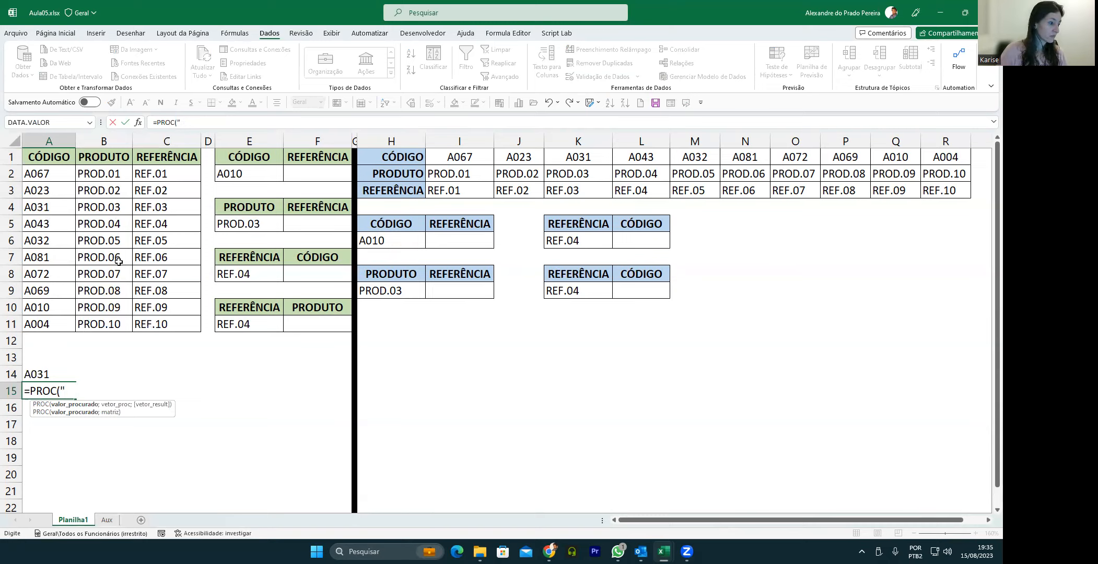
type("PROD.")
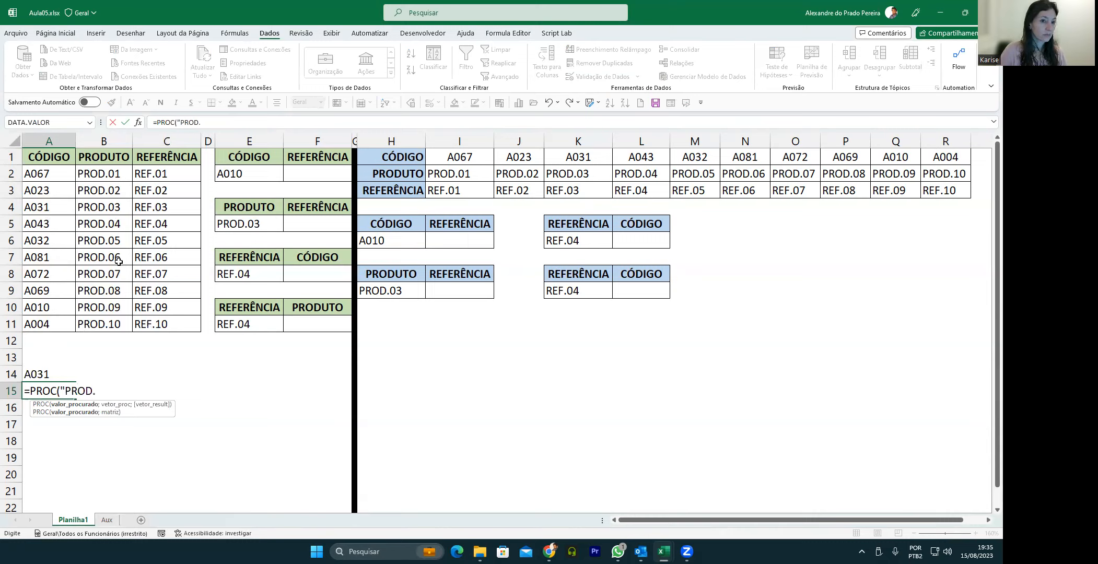
type("03")
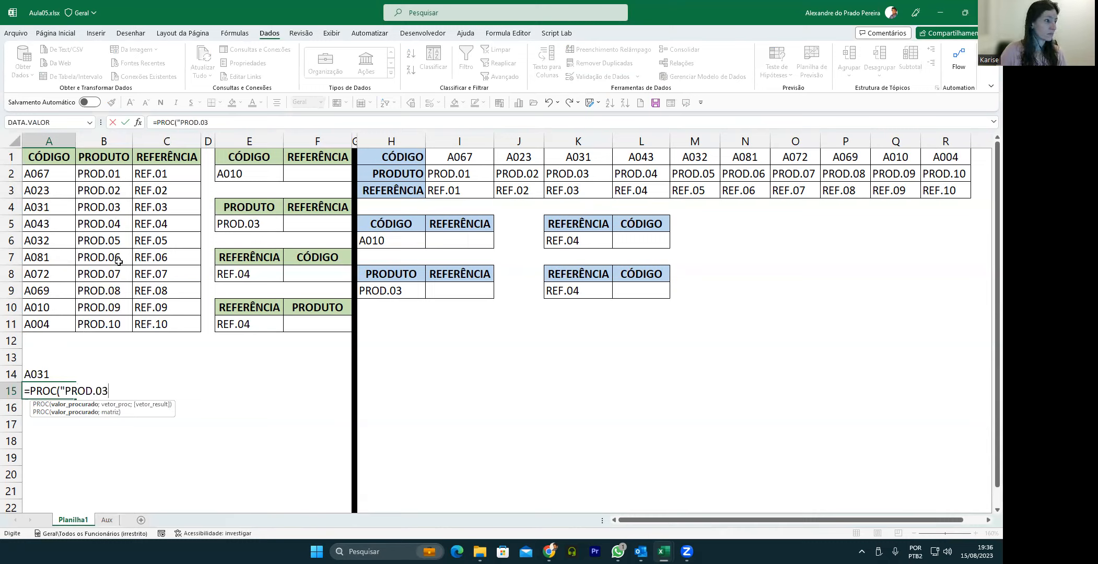
type("\";")
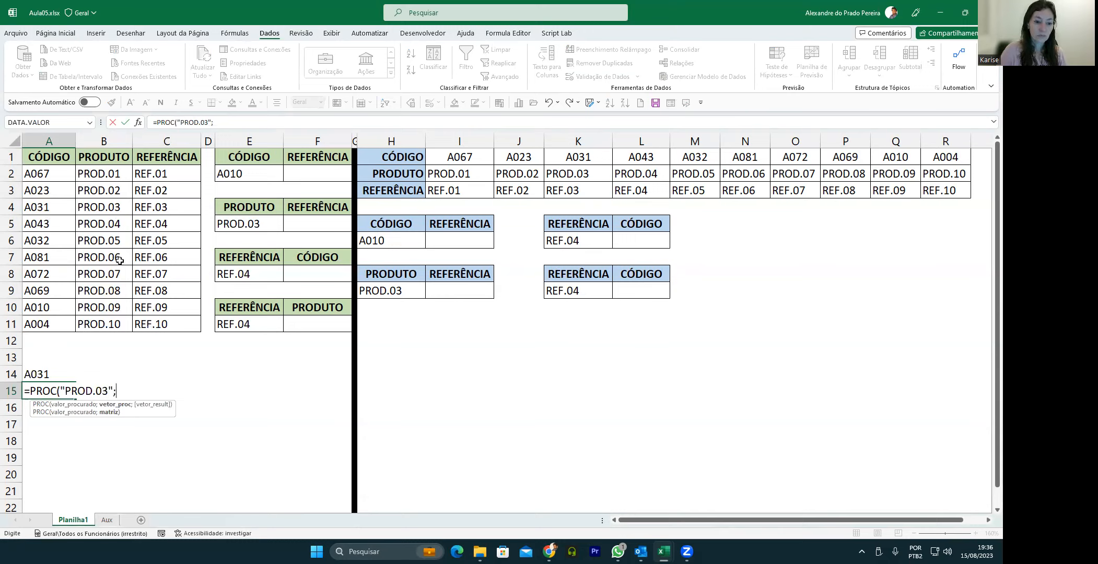
left_click_drag(112, 175, 143, 325)
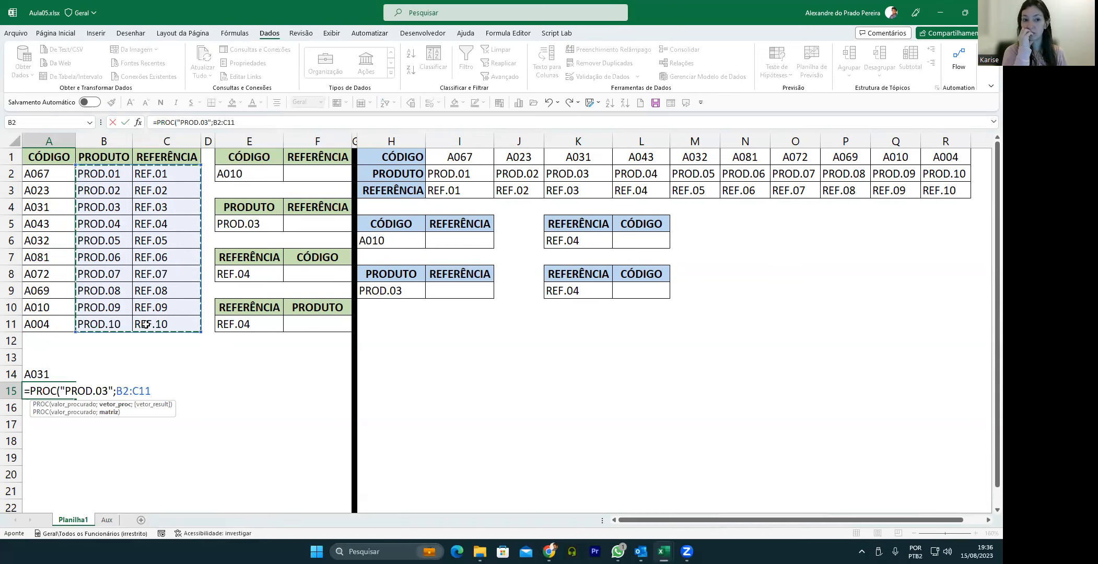
type(")")
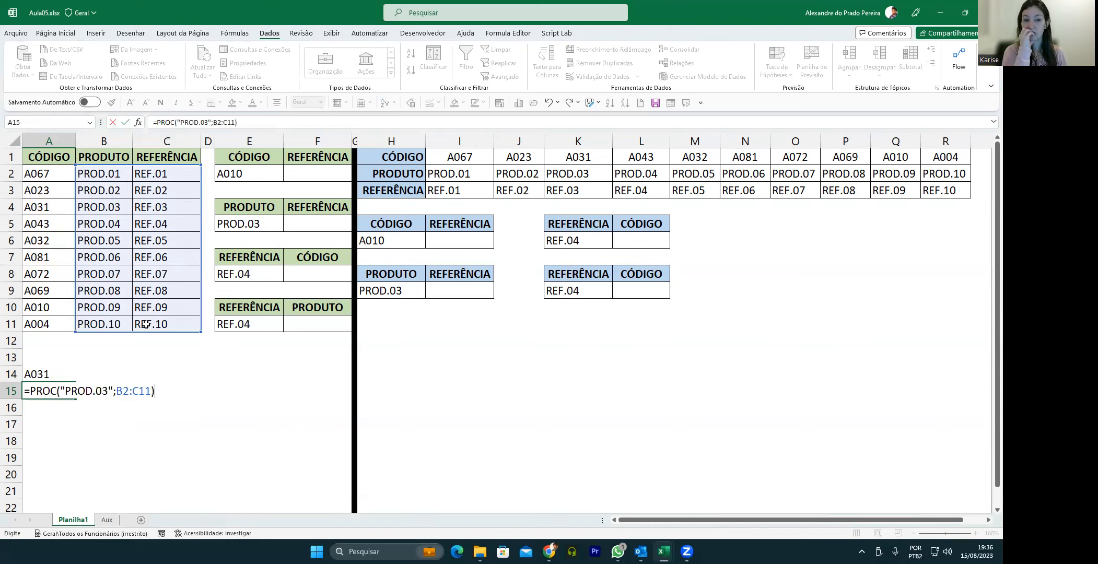
key("Return")
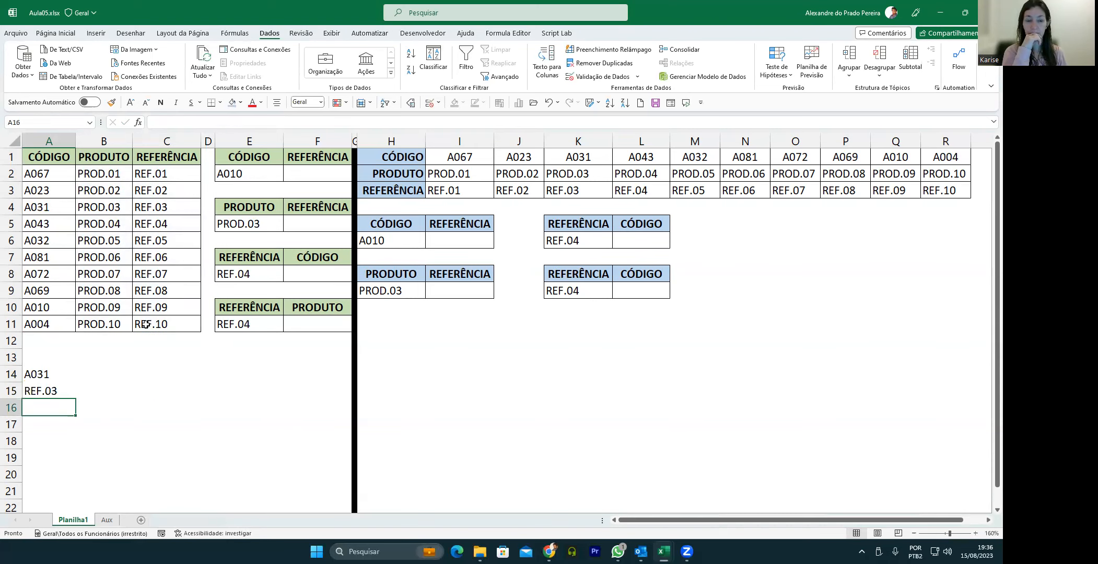
Step: Examine which ranges the matrix form of PROC covers, comparing B2:B11, B2:C11 and a wider selection reaching column K
left_click_drag(104, 175, 101, 320)
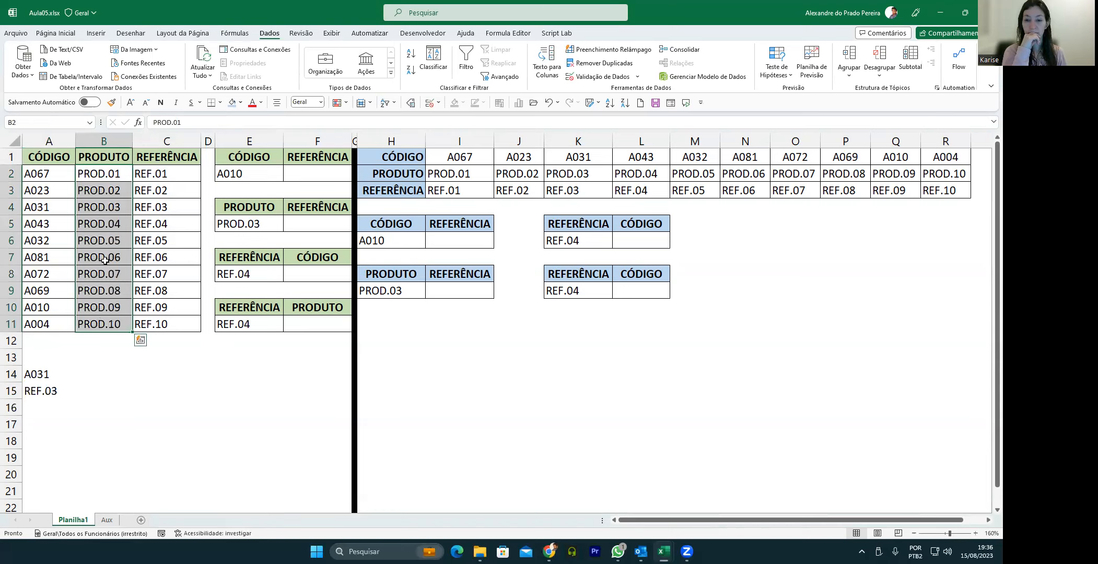
left_click_drag(92, 175, 149, 319)
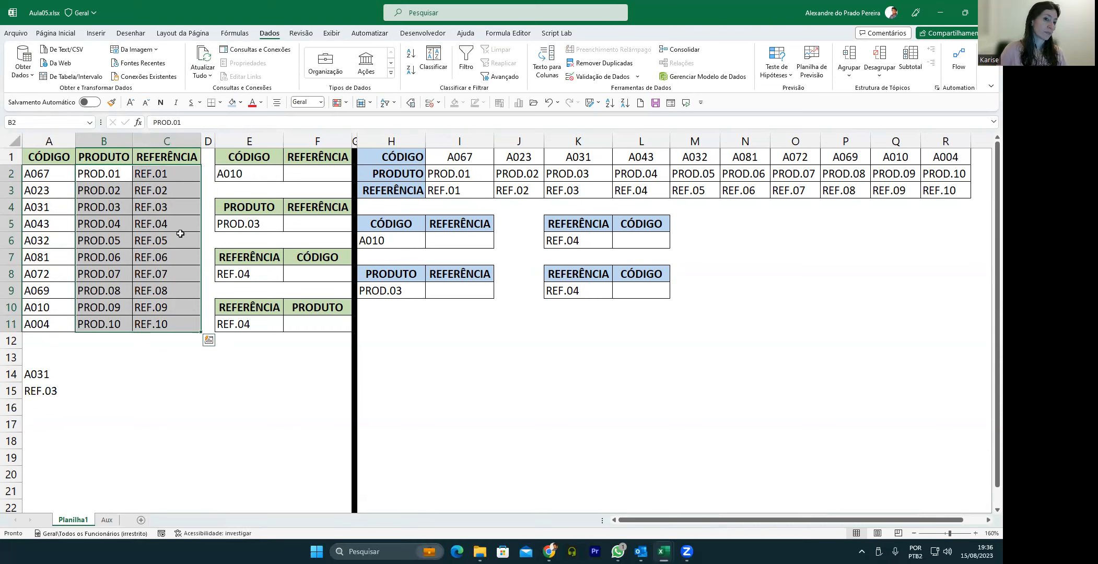
left_click_drag(102, 175, 608, 323)
left_click_drag(107, 190, 87, 341)
left_click_drag(95, 294, 233, 429)
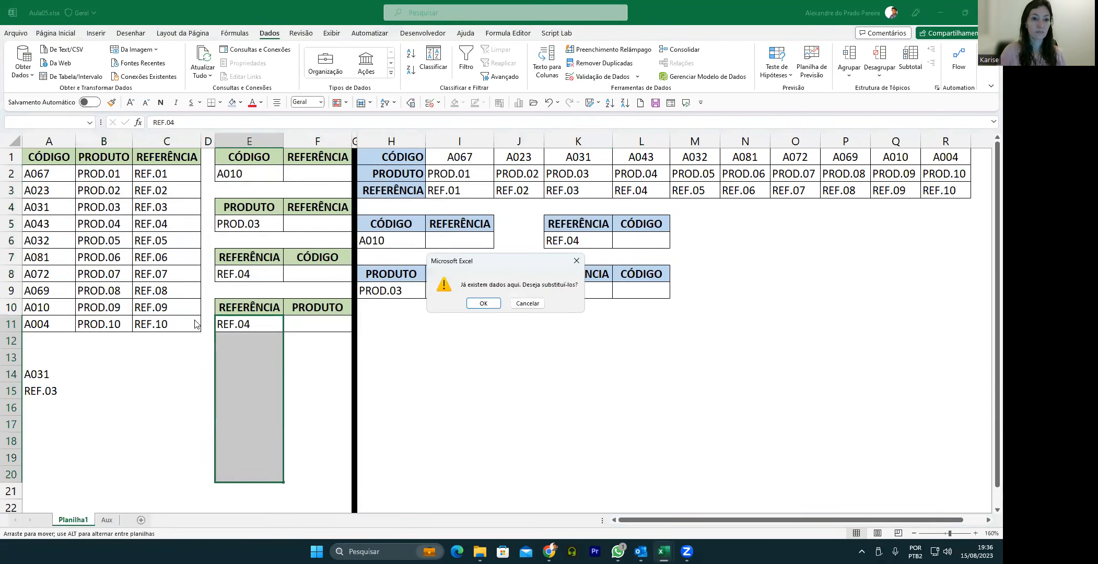
key("Escape")
left_click_drag(98, 177, 571, 325)
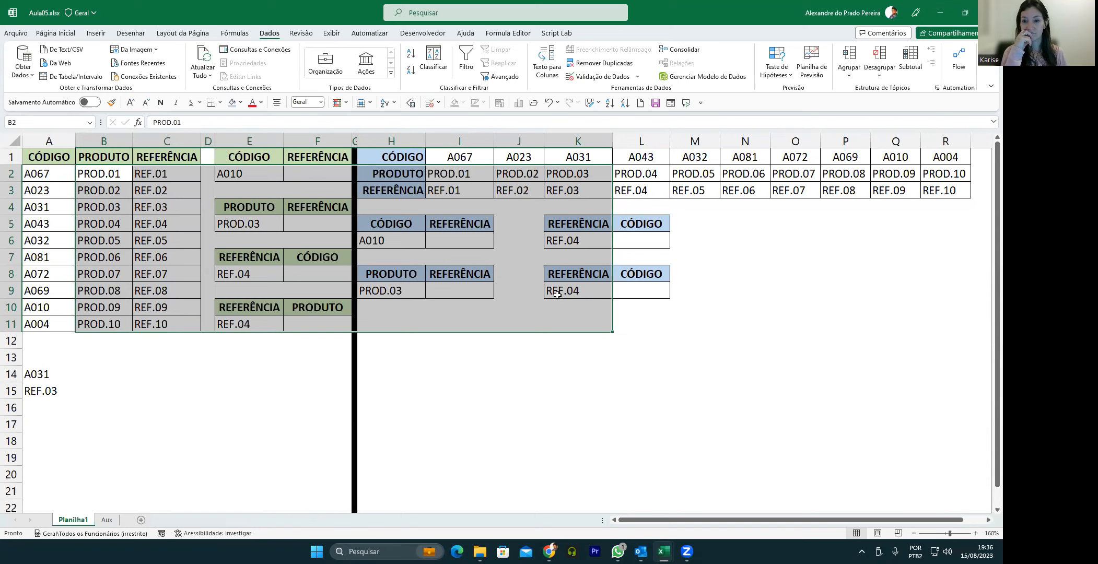
Step: Review the arguments of the PROC formula in A14, and clear the test formulas in A14:A15
left_click(45, 374)
double_click(45, 373)
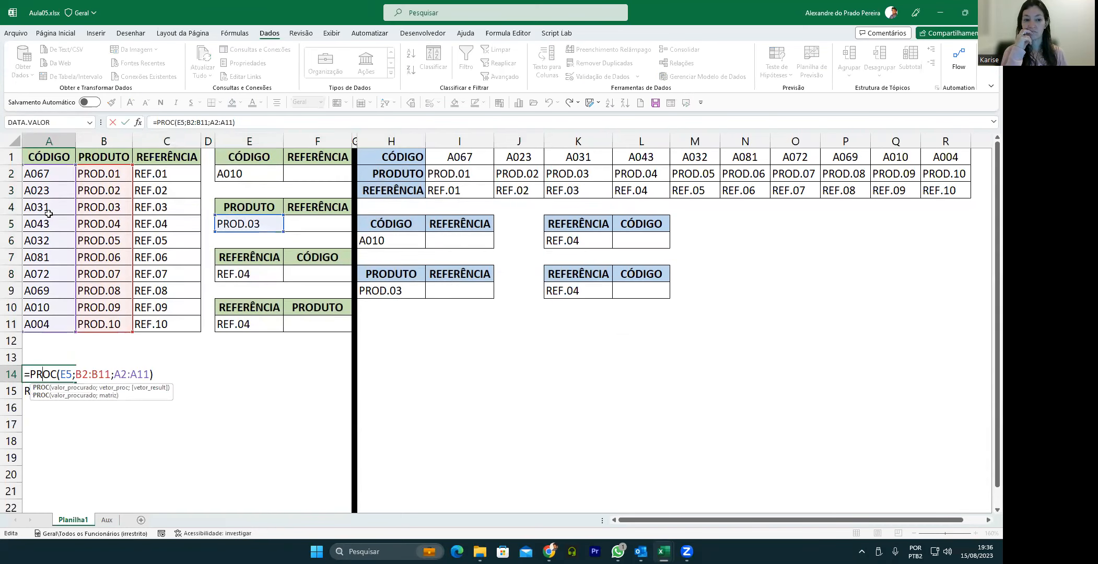
key("Escape")
mouse_move(53, 373)
left_mouse_down()
mouse_move(50, 399)
mouse_move(53, 389)
left_mouse_up()
key("Delete")
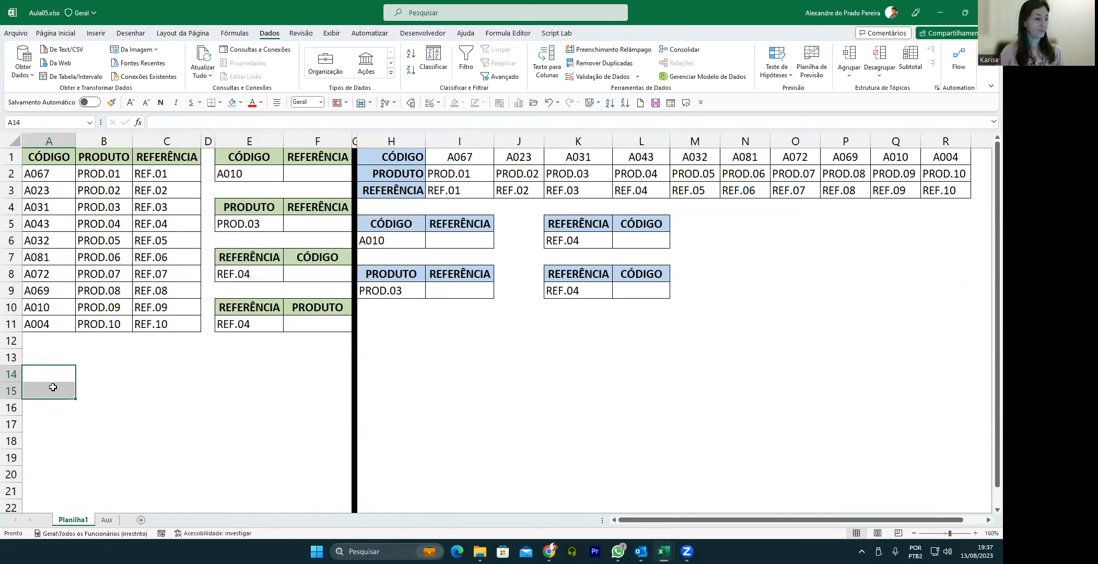
left_click(310, 177)
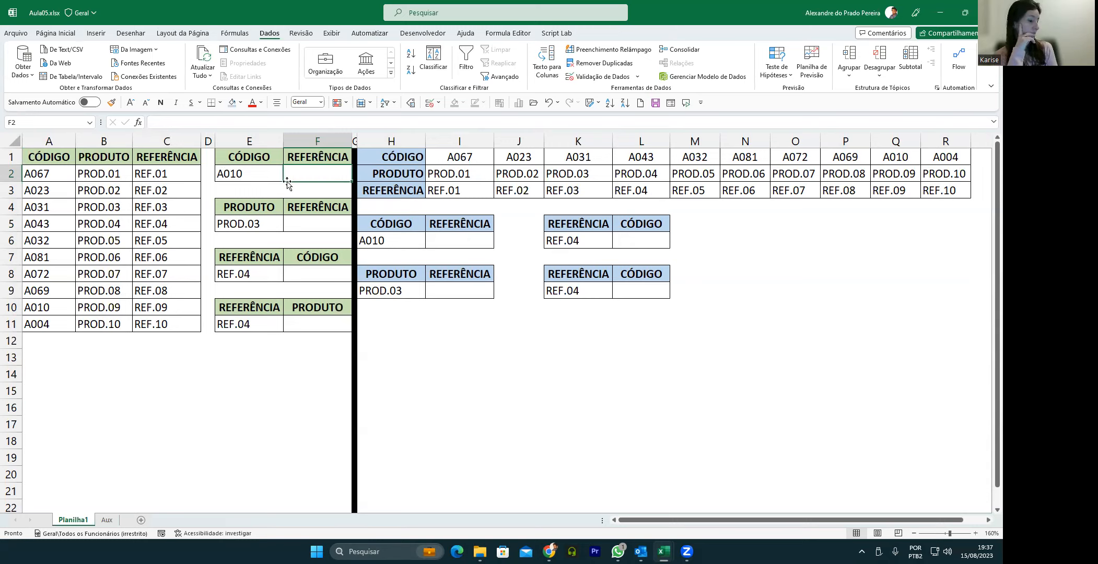
left_click(261, 173)
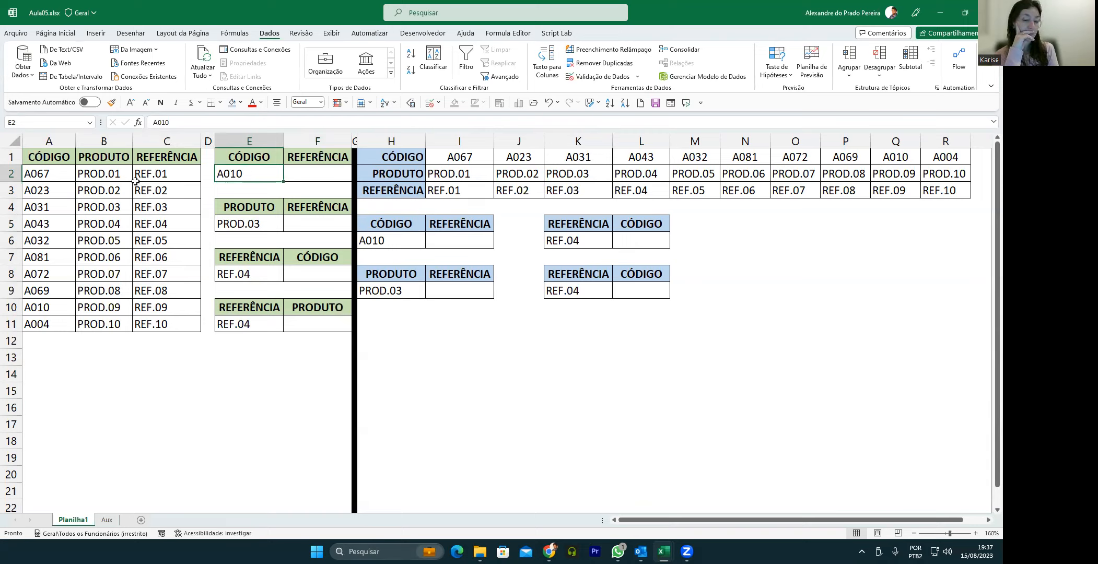
left_click_drag(65, 170, 66, 322)
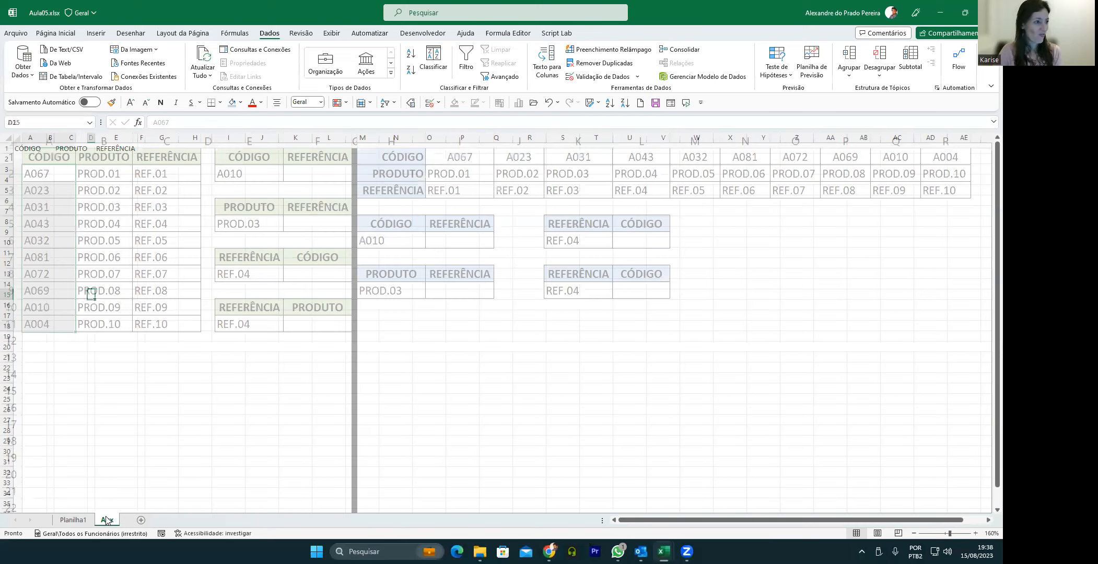
Step: Build a sorted code list on the Aux sheet by entering =CLASSIFICAR(Planilha1!A2:A11) in cell A2
left_click(26, 158)
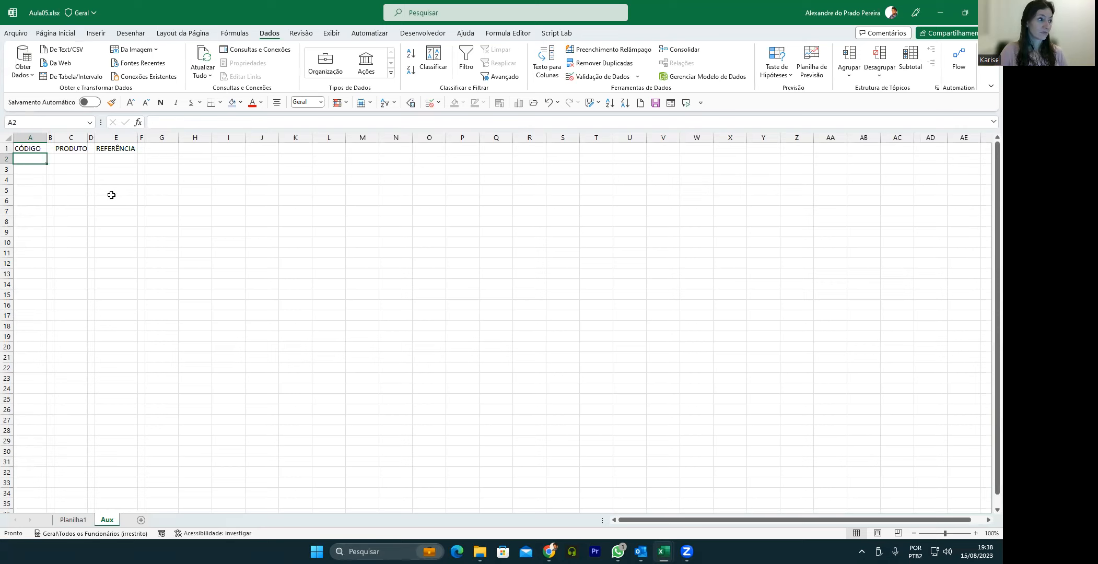
scroll(111, 194, "up", 9)
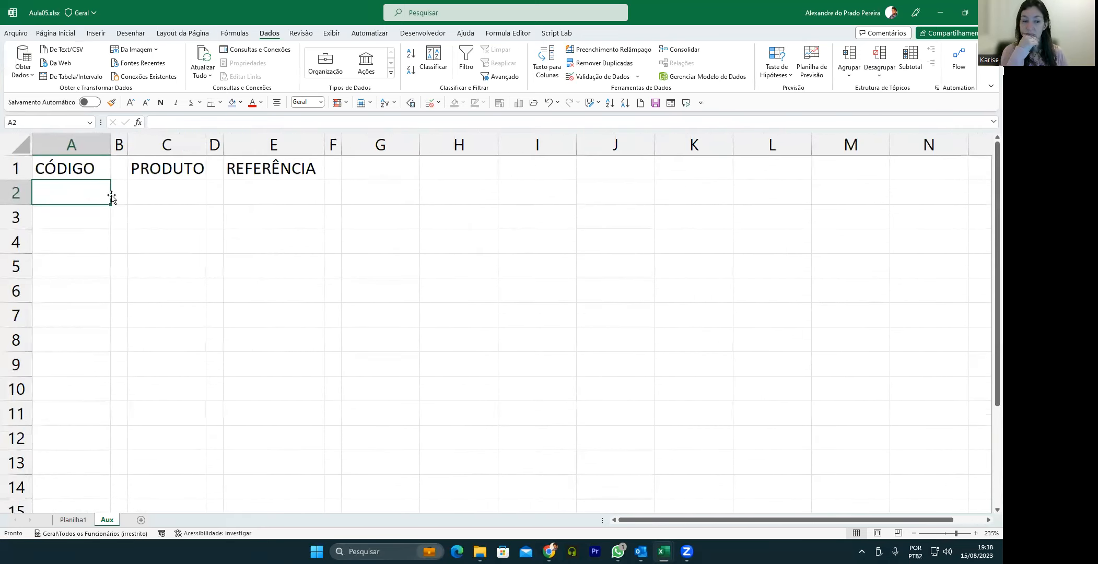
type("=classificar")
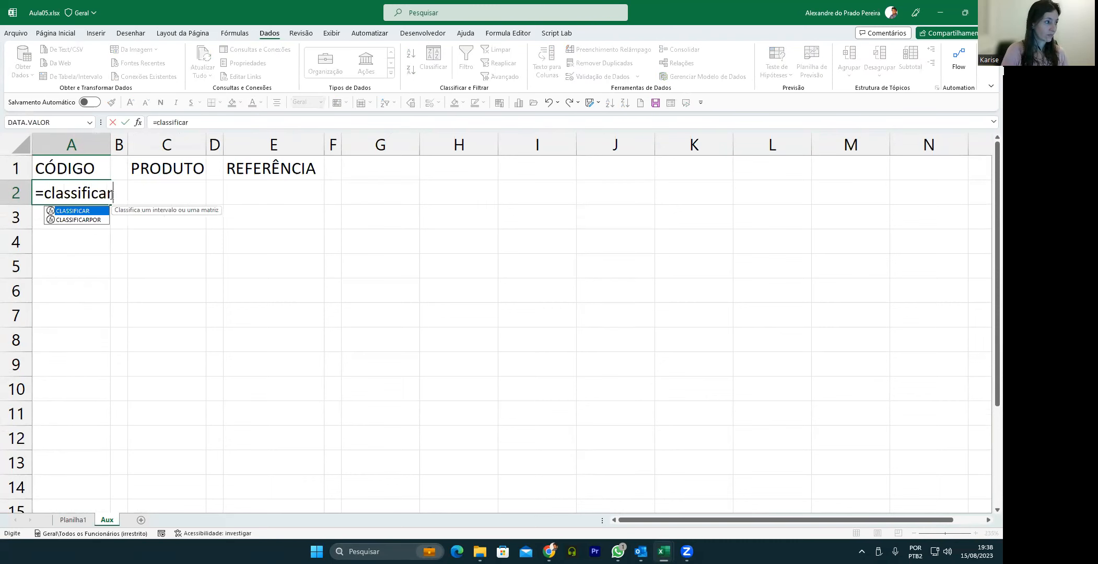
type("(")
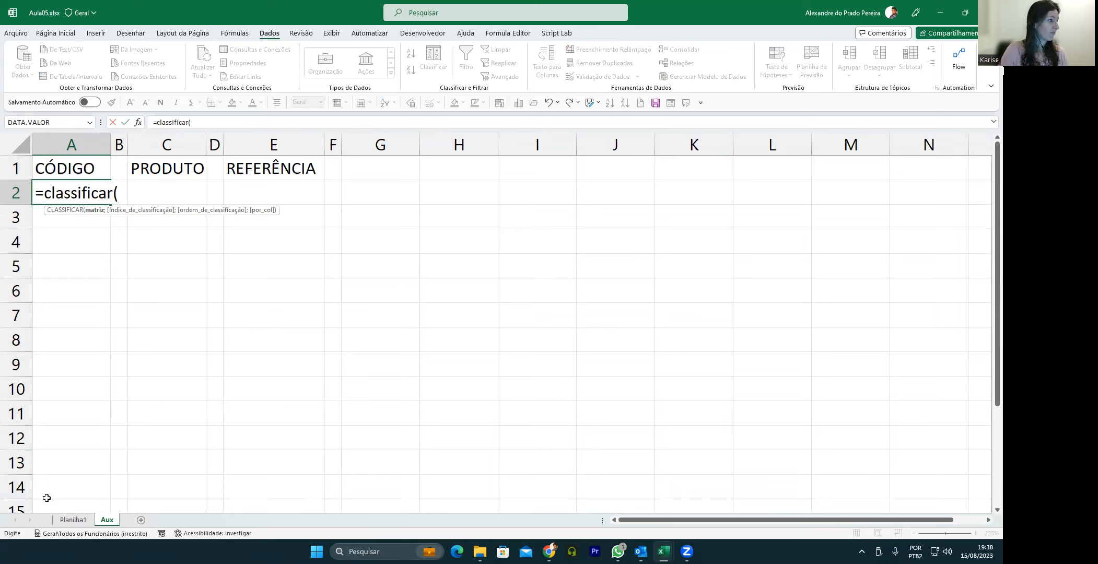
left_click(73, 520)
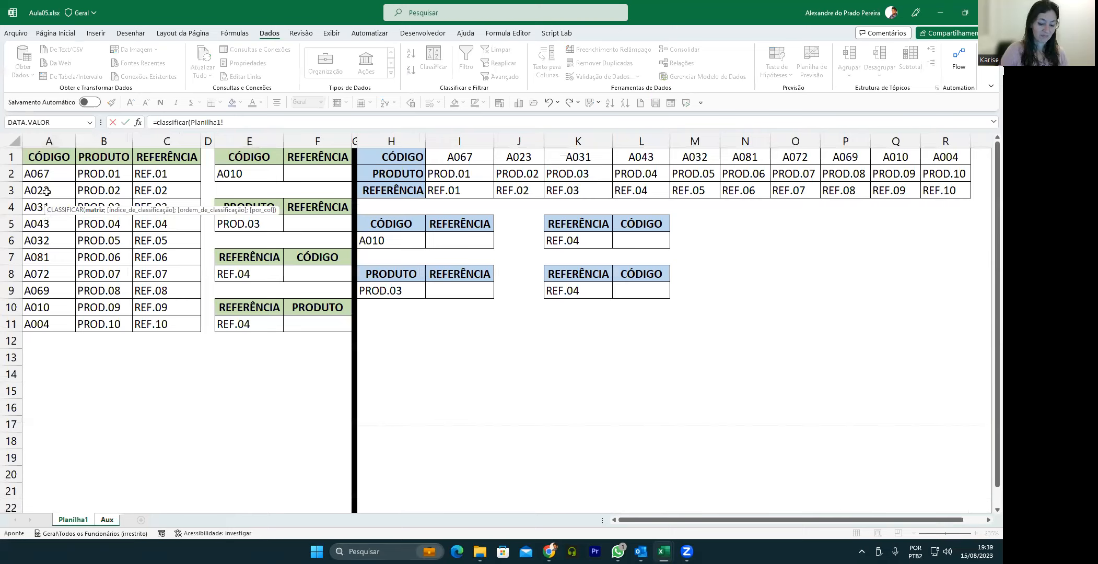
left_click_drag(41, 173, 48, 323)
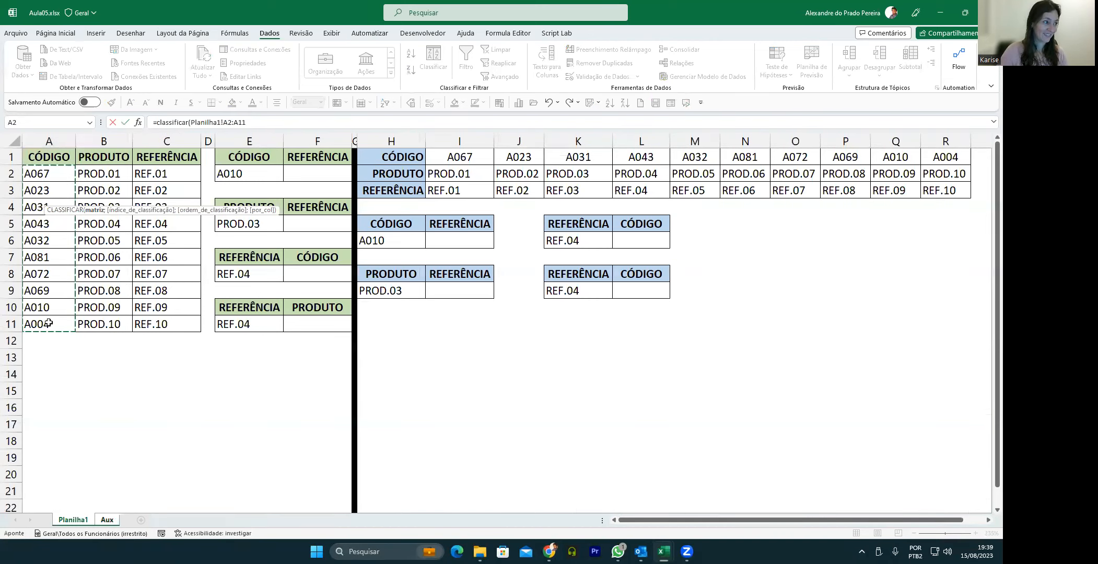
type(")")
key("Return")
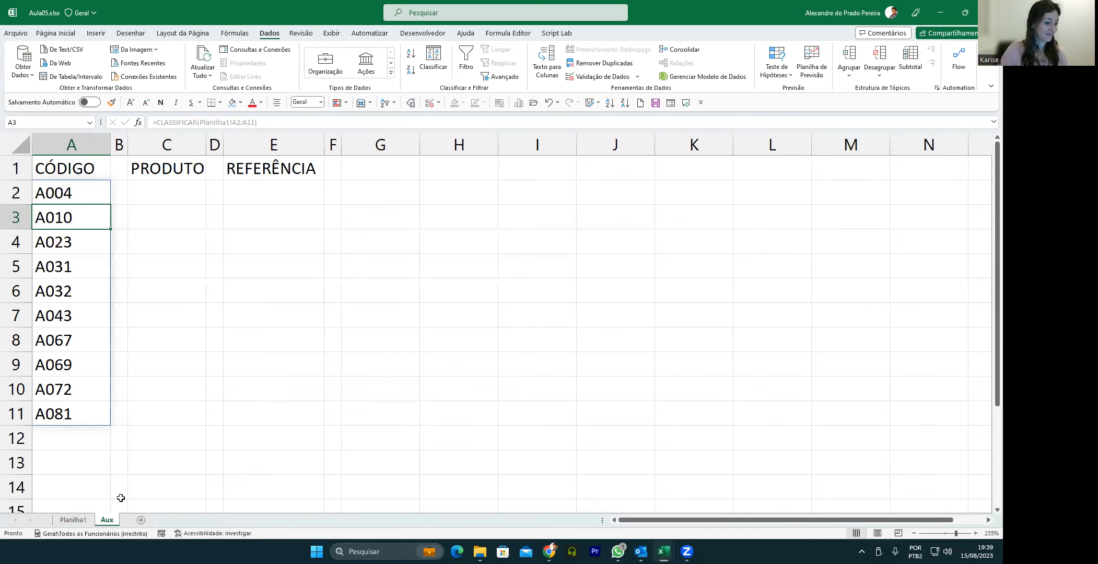
Step: Return to Planilha1 and look at the data validation settings of the code cell E2
left_click(79, 520)
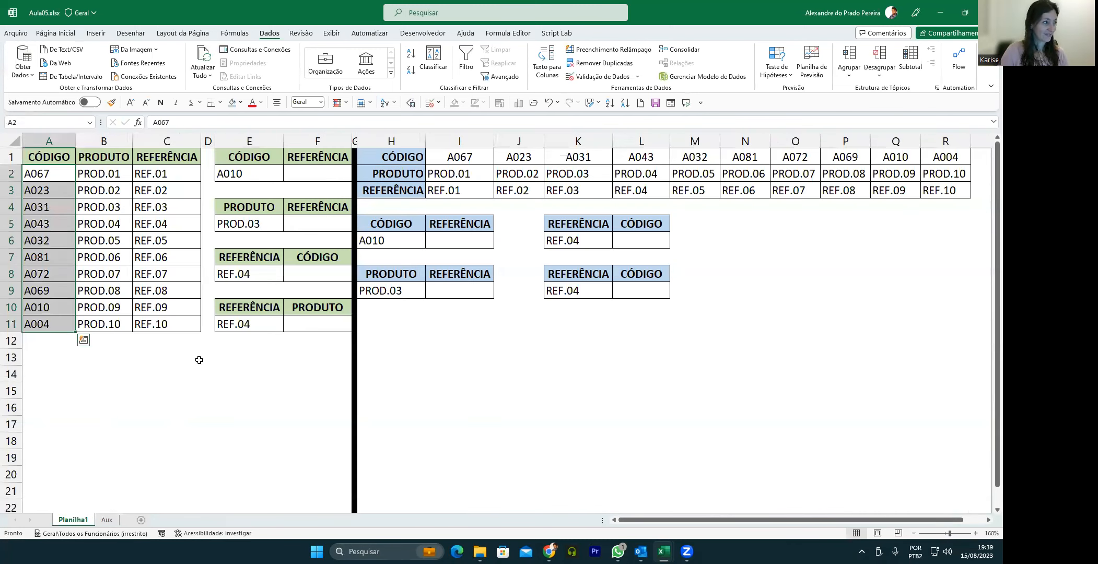
left_click(261, 174)
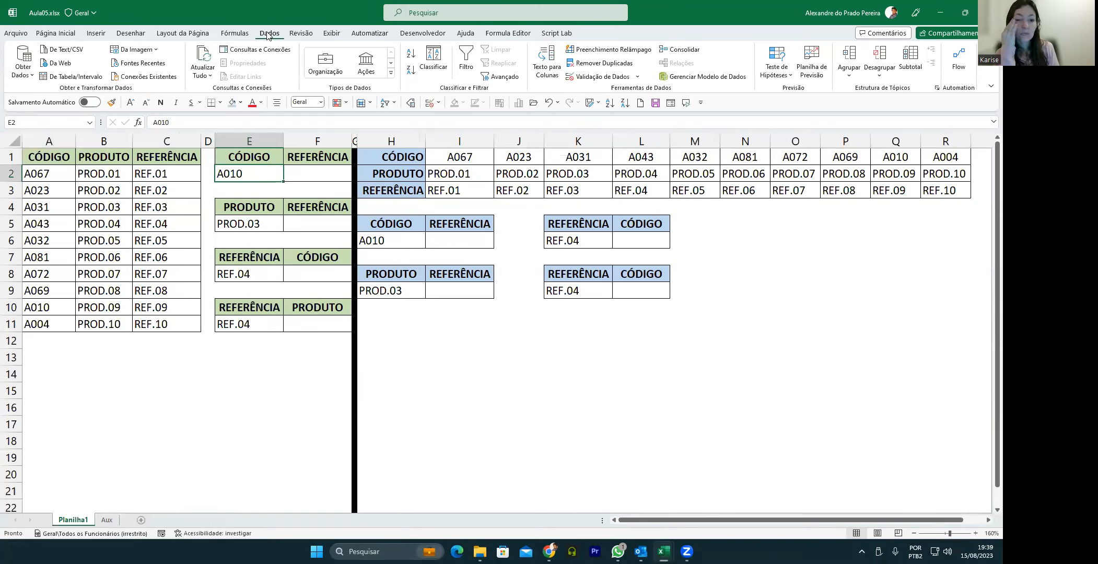
left_click(594, 83)
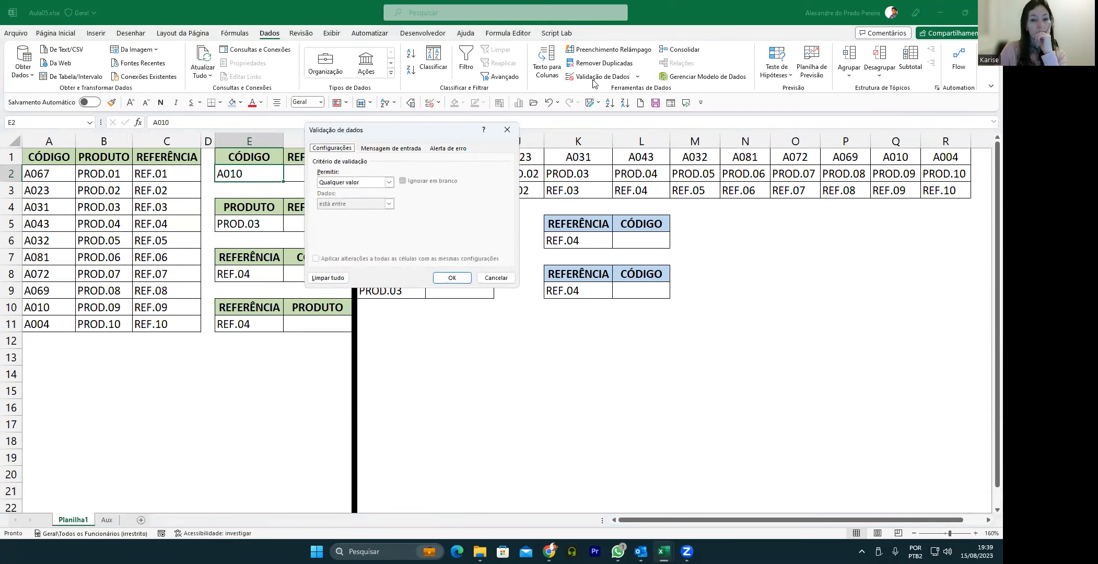
key("Escape")
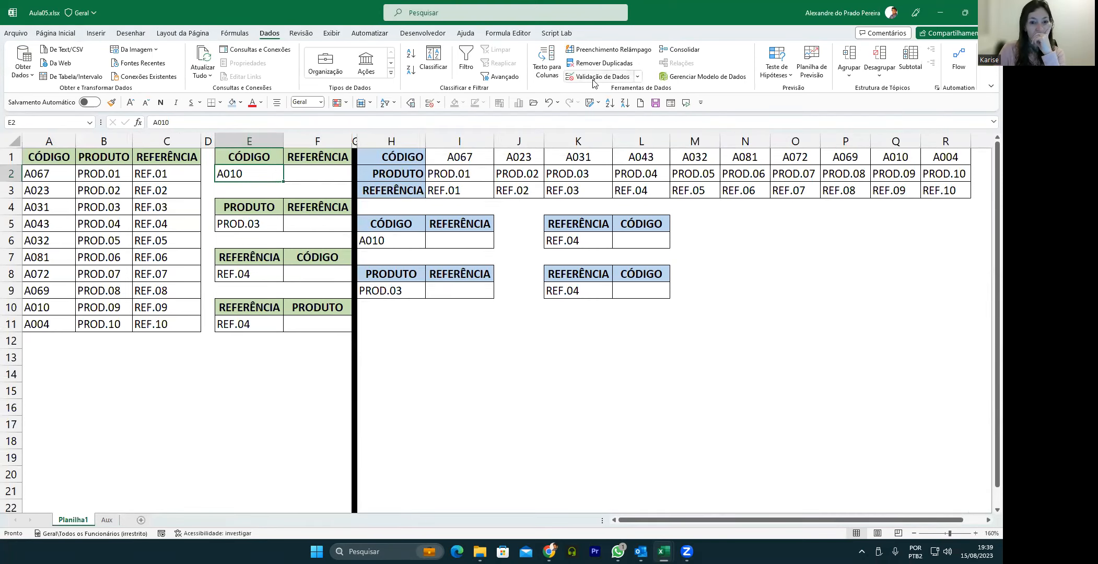
Step: Search Windows for "zoomi" and launch ZoomIt.exe
key("super")
type("zpp,")
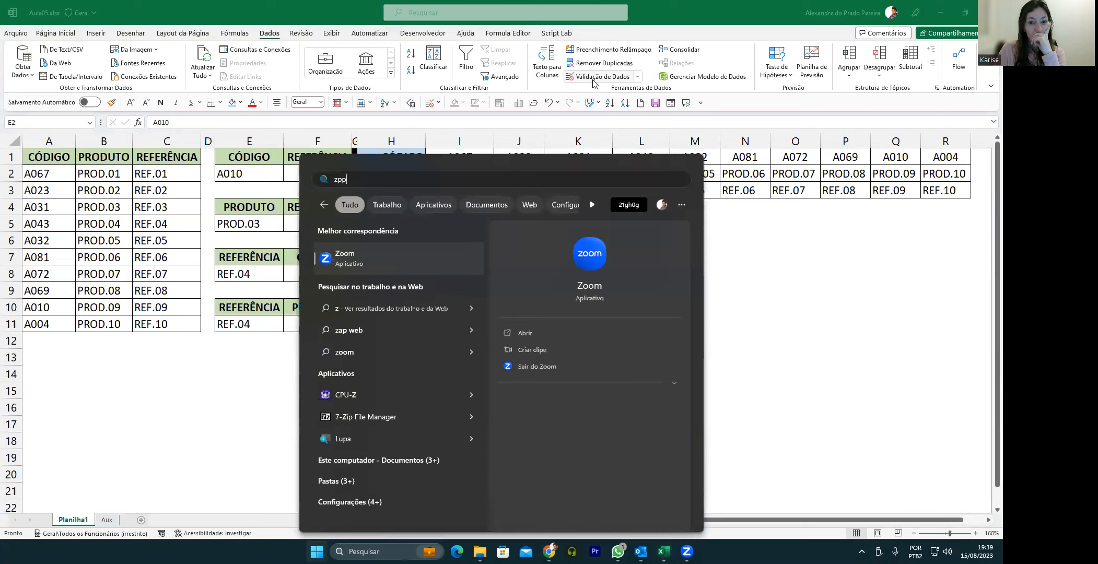
key("BackSpace")
key("BackSpace")
key("BackSpace")
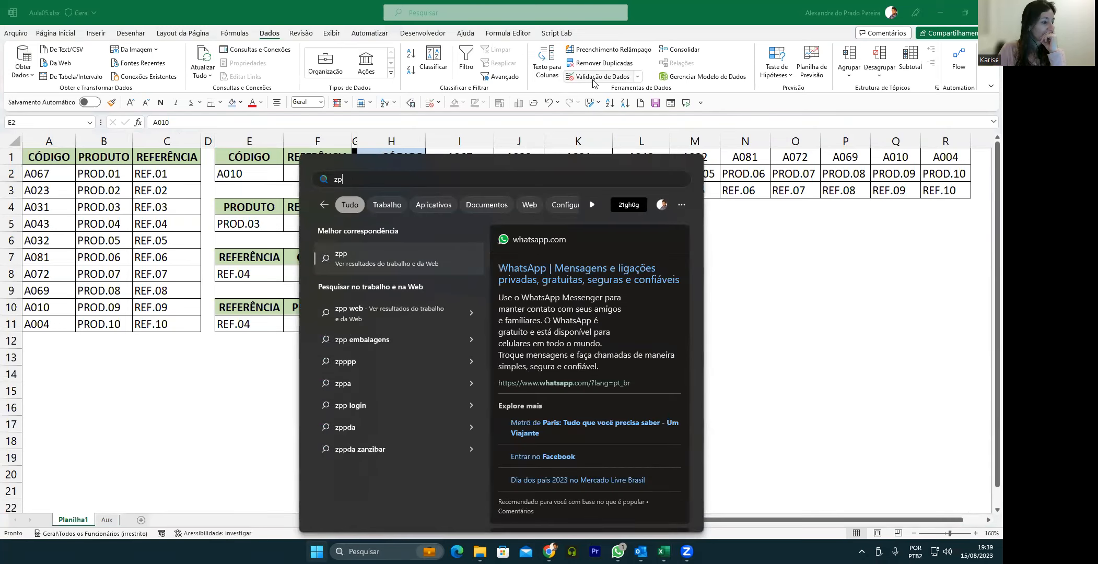
type("ommi")
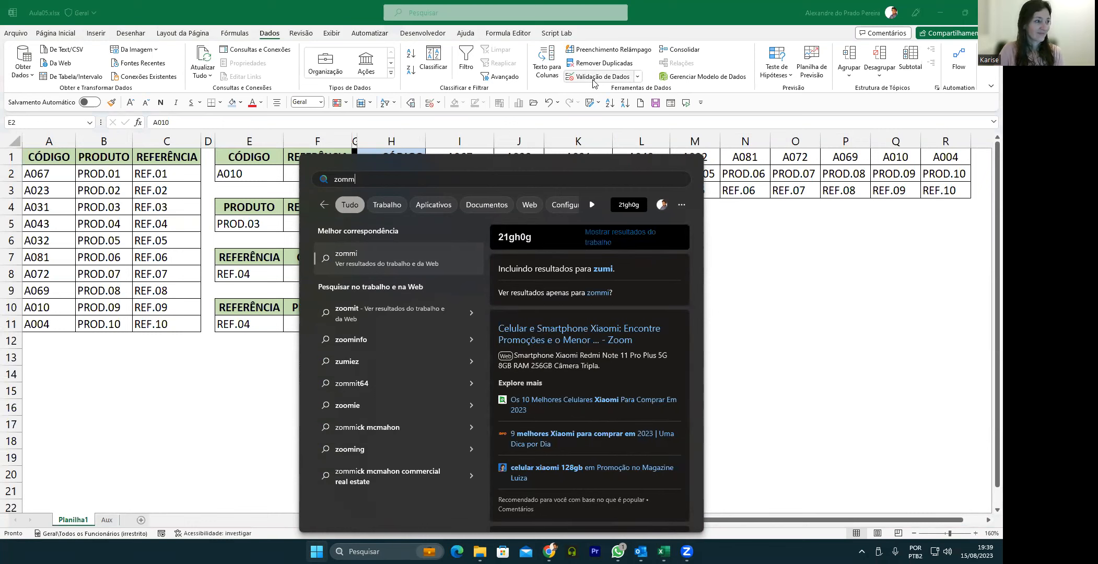
key("BackSpace")
key("BackSpace")
key("BackSpace")
type("omi")
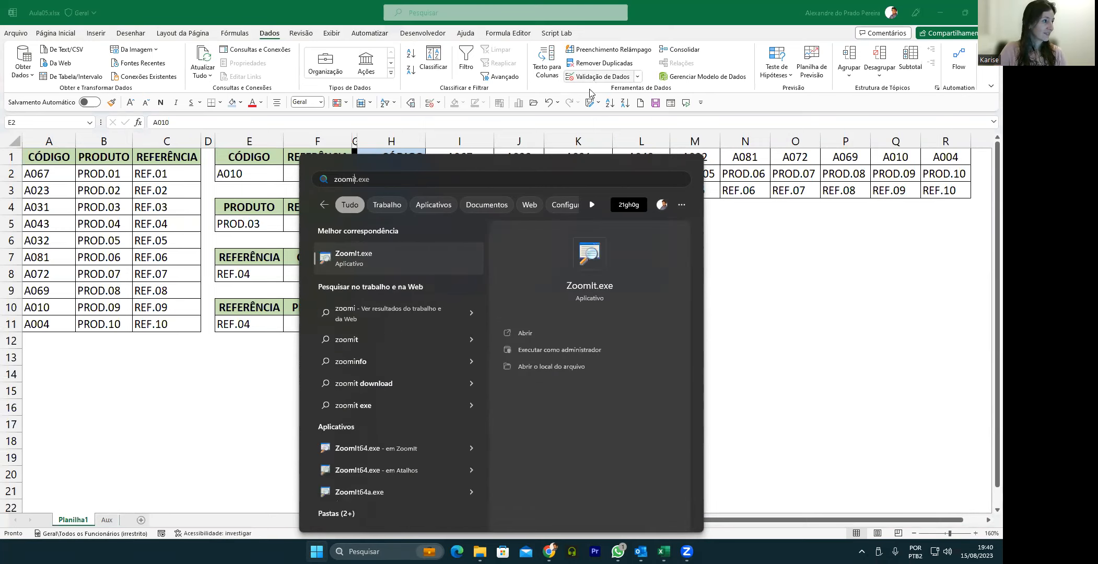
left_click(375, 258)
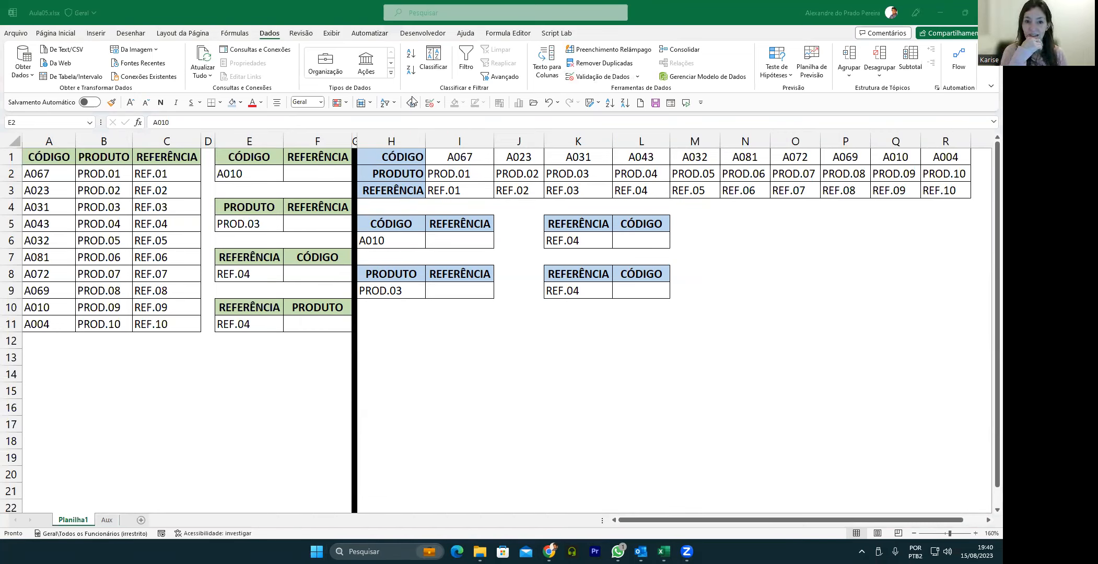
Step: Restrict cell E2 on Planilha1 to a Lista data validation with the source =Aux!$A$2#
left_click(271, 33)
left_click(598, 76)
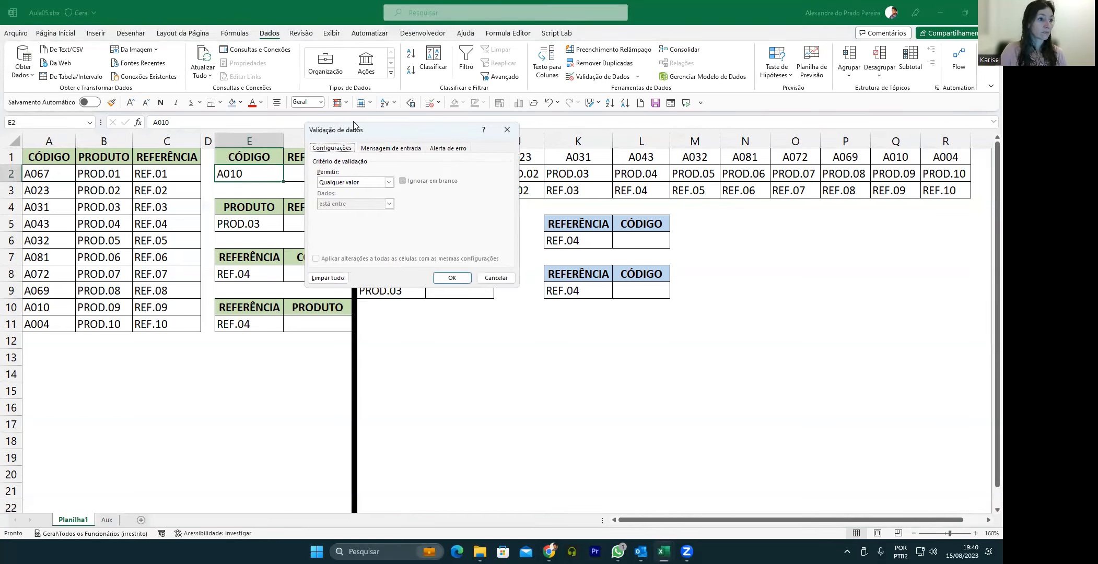
left_click_drag(357, 128, 359, 40)
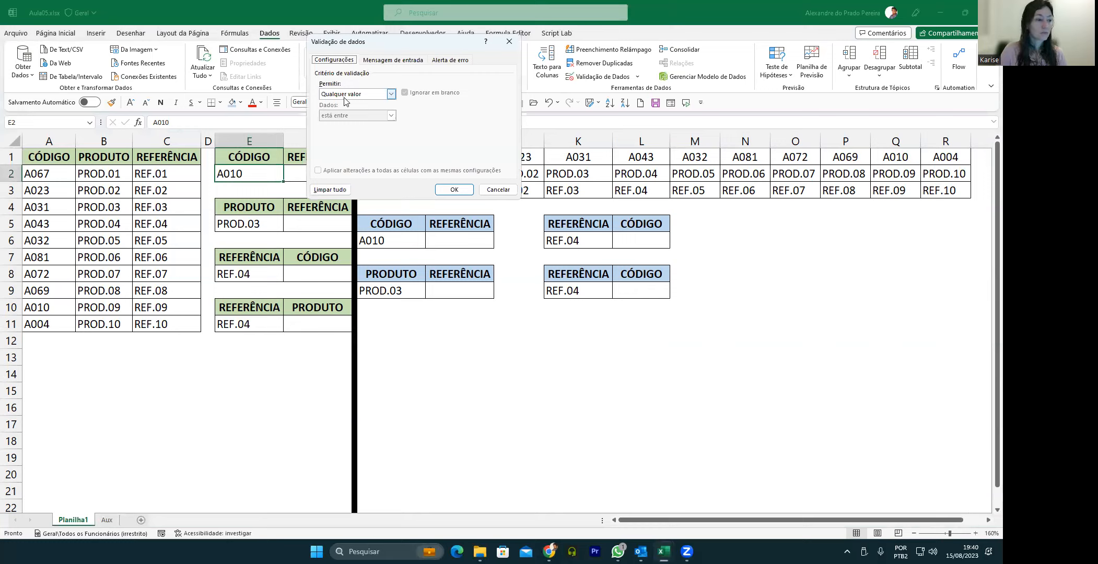
left_click(391, 94)
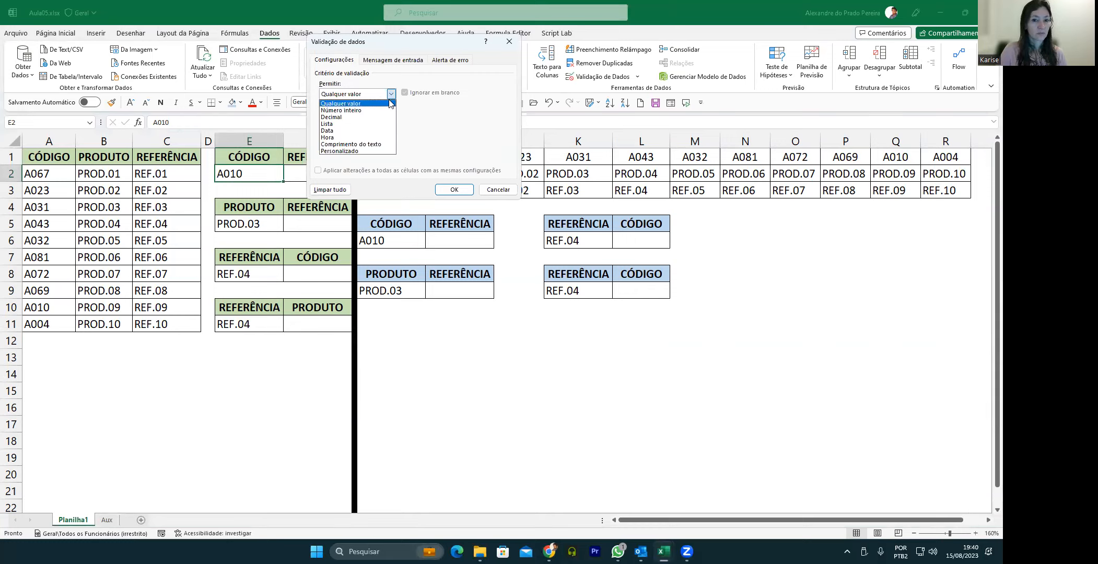
left_click(344, 121)
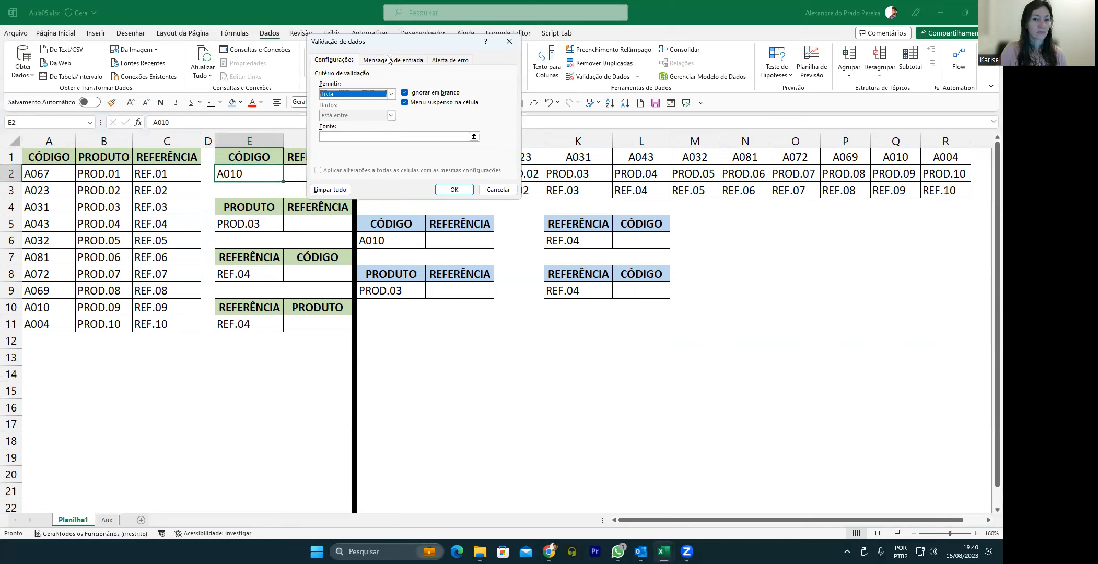
left_click(360, 136)
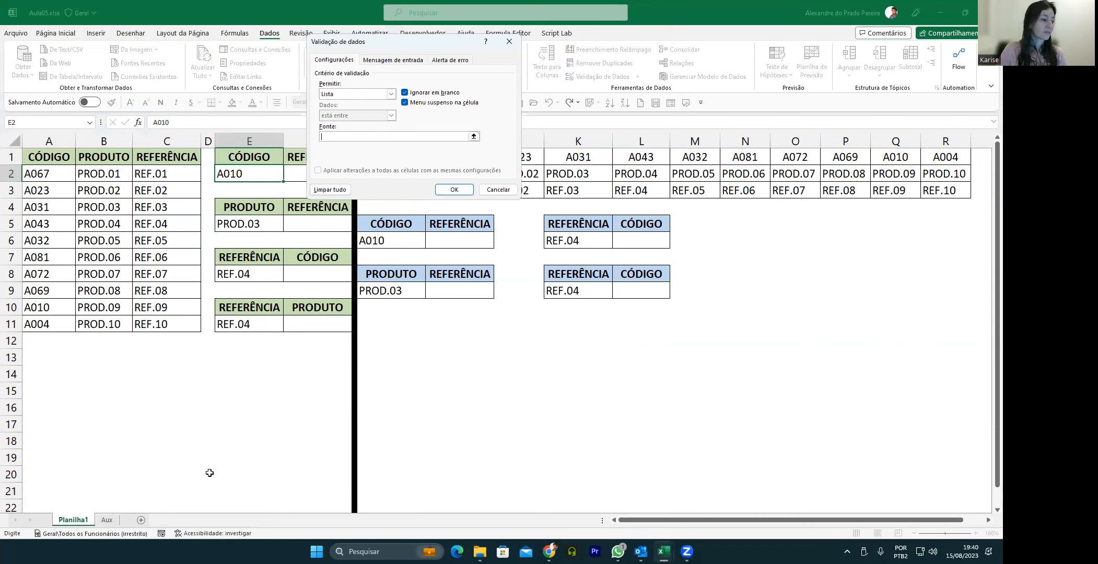
left_click(106, 520)
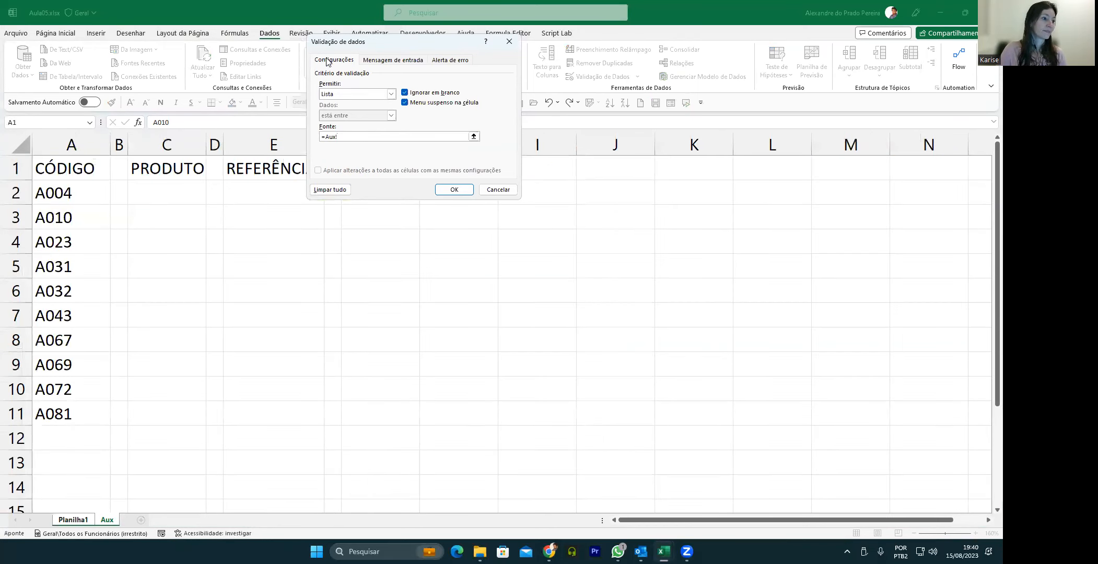
left_click(52, 193)
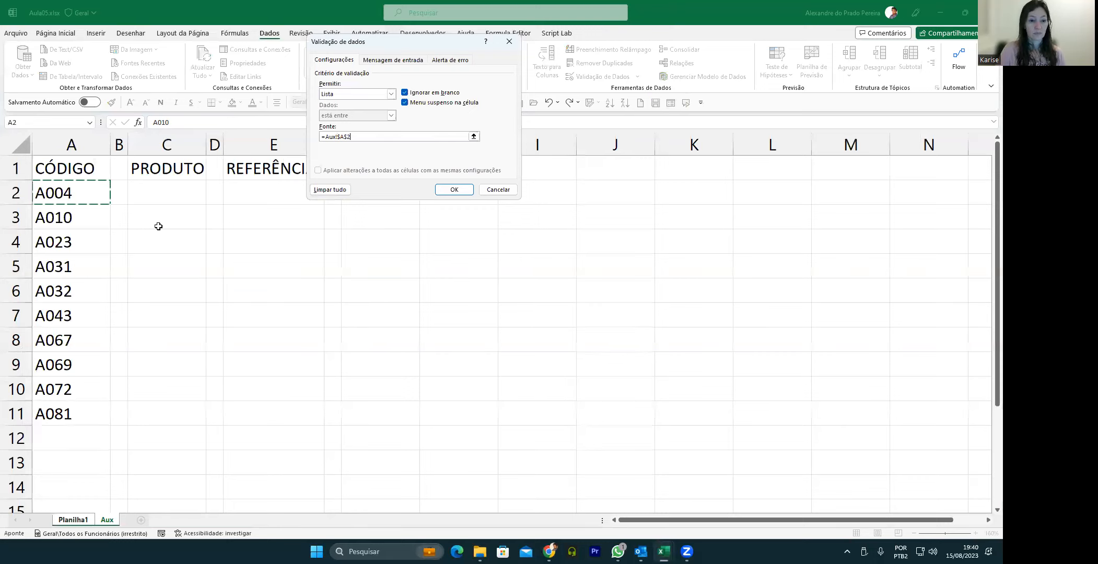
type("#")
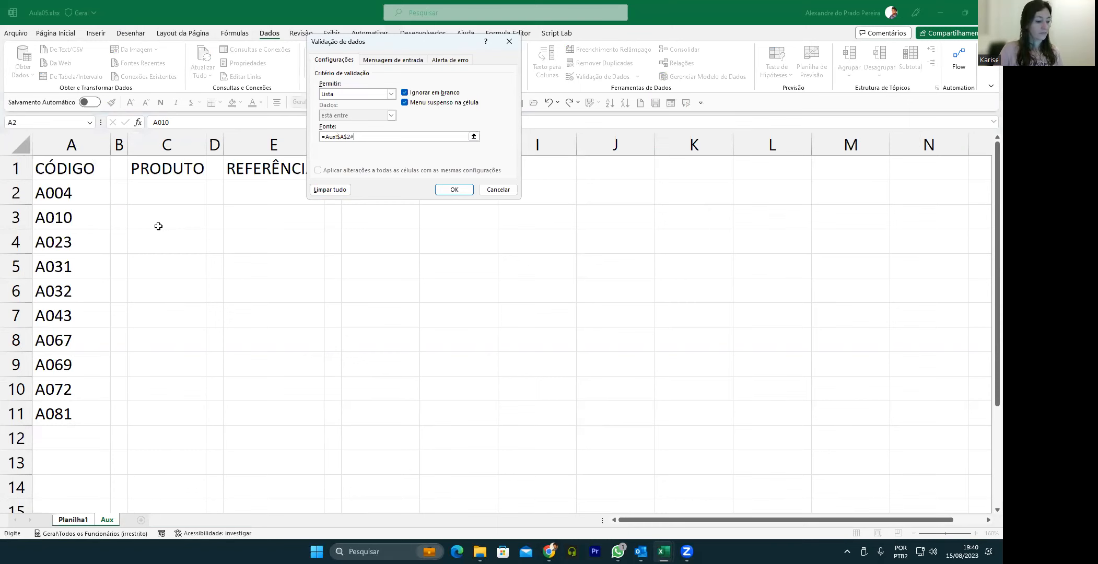
left_click(452, 189)
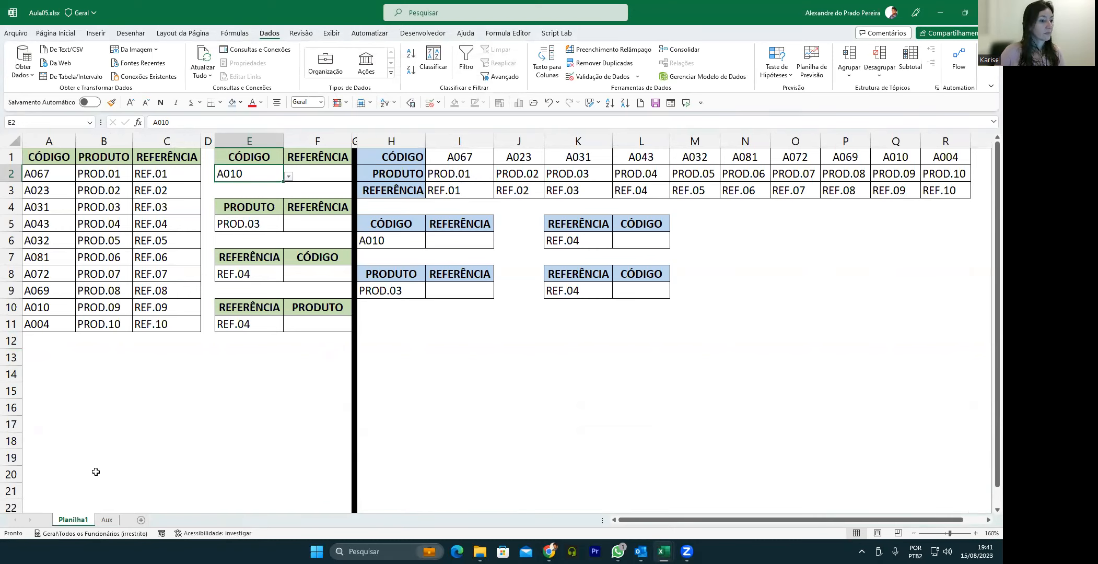
Step: On the Aux sheet, enter the test formula =A2 in cell E3
left_click(107, 520)
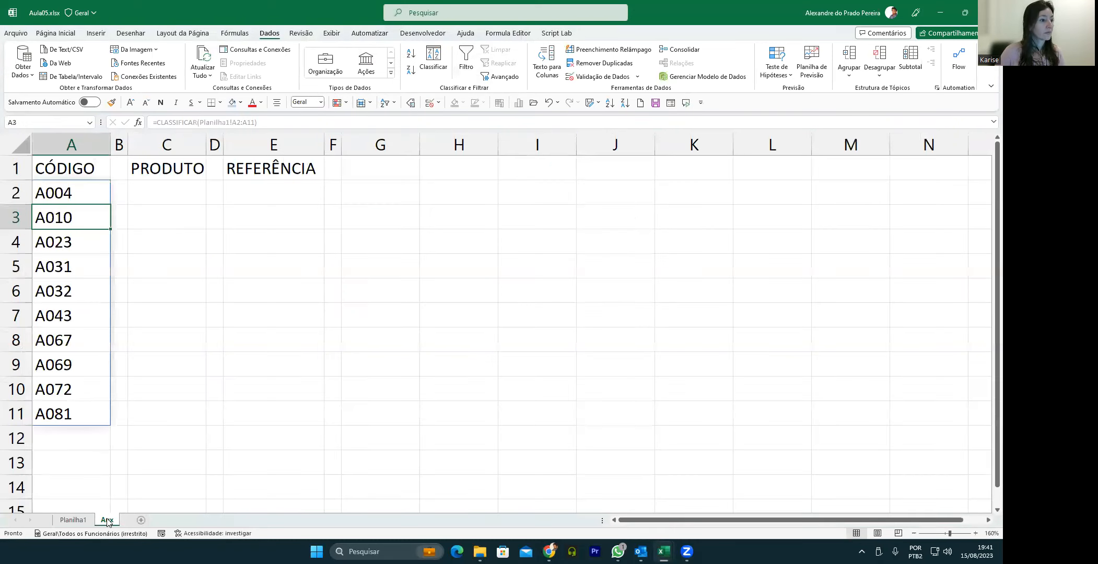
left_click(72, 195)
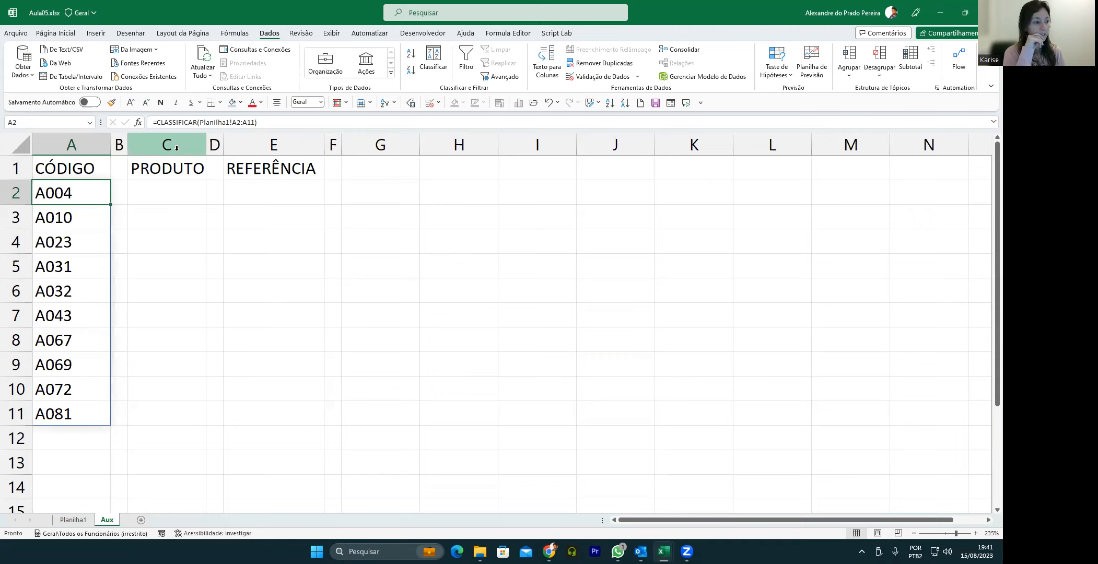
left_click(269, 214)
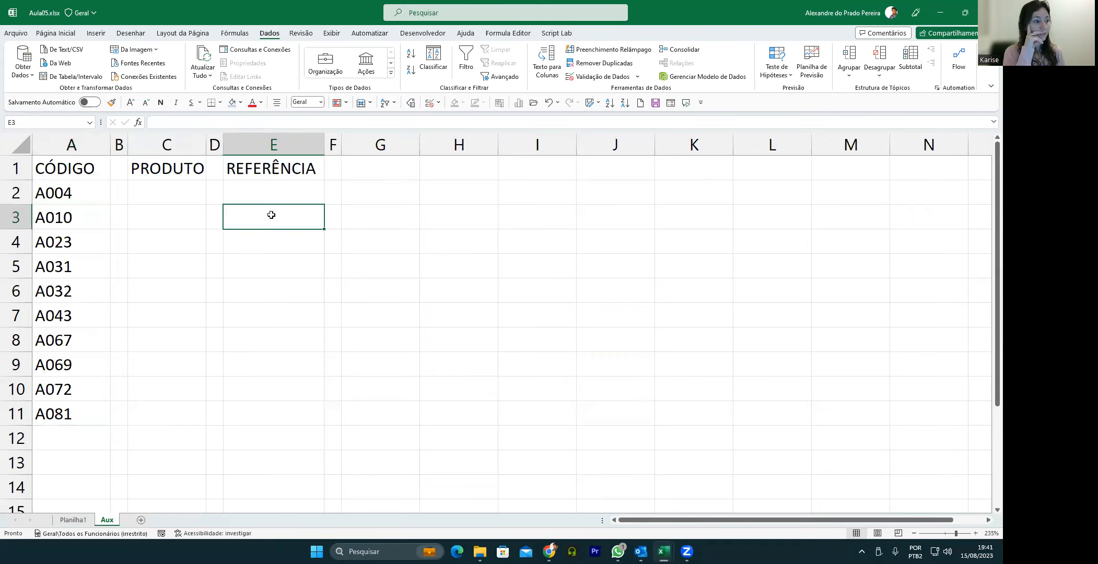
type("=")
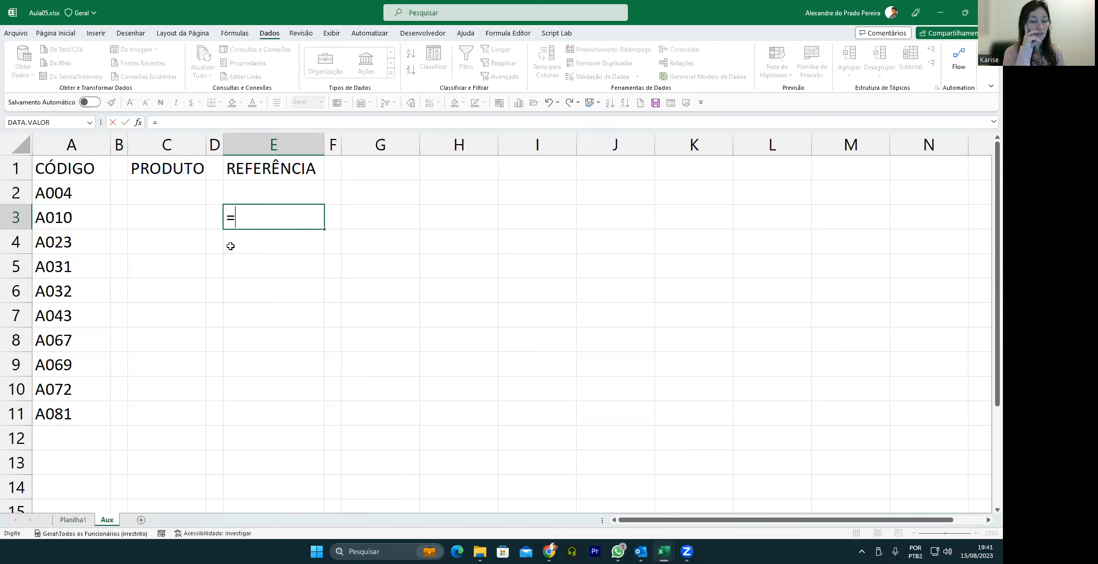
left_click(73, 193)
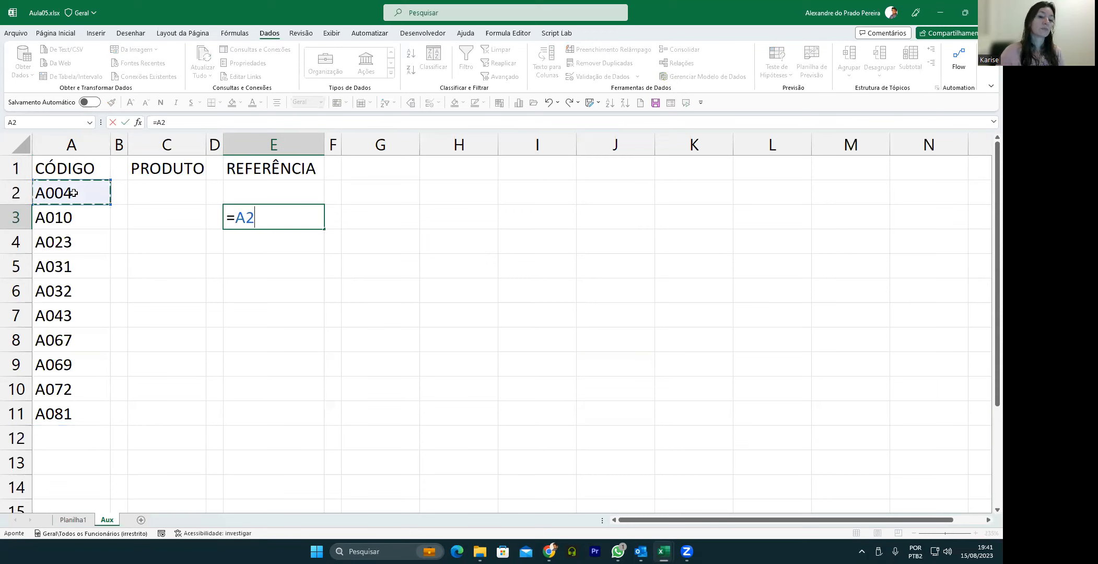
key("Return")
key("Up")
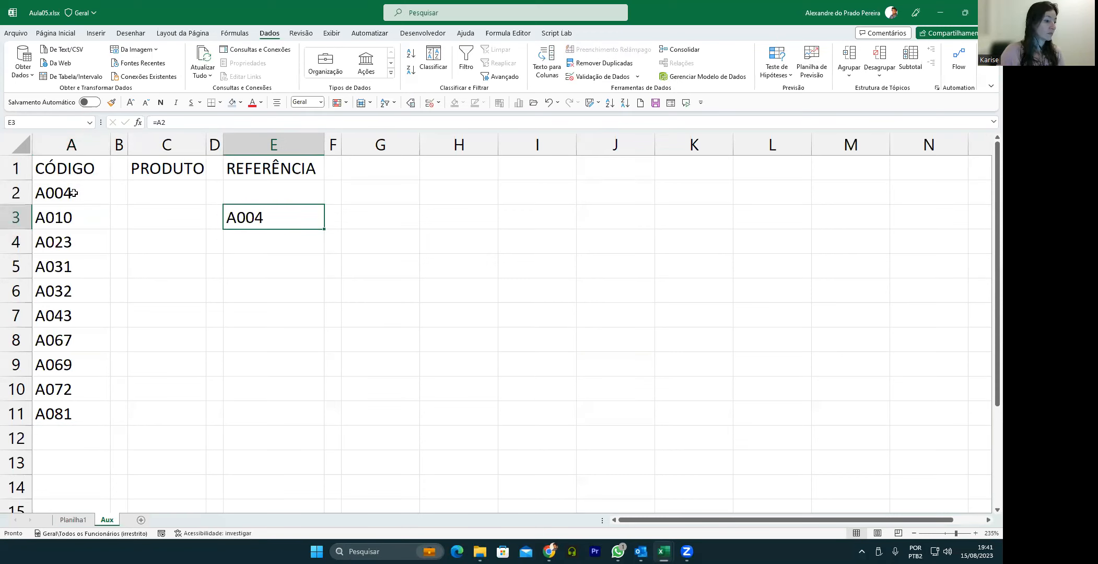
Step: Change the test formula in E3 to the spill reference =A2#, and clear it after viewing the result
key("F2")
type("$")
key("BackSpace")
type("#")
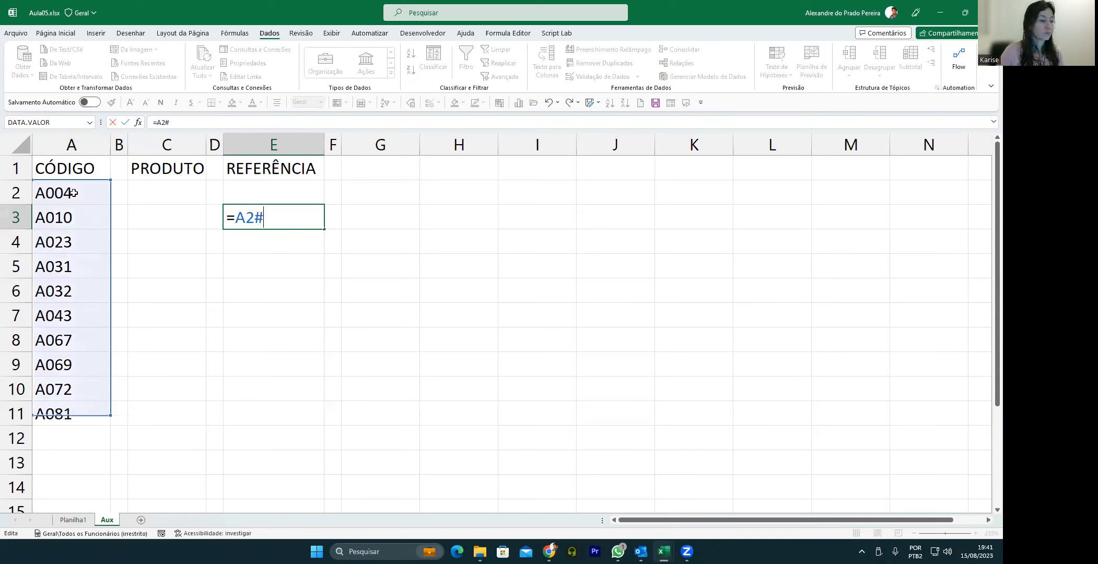
key("Return")
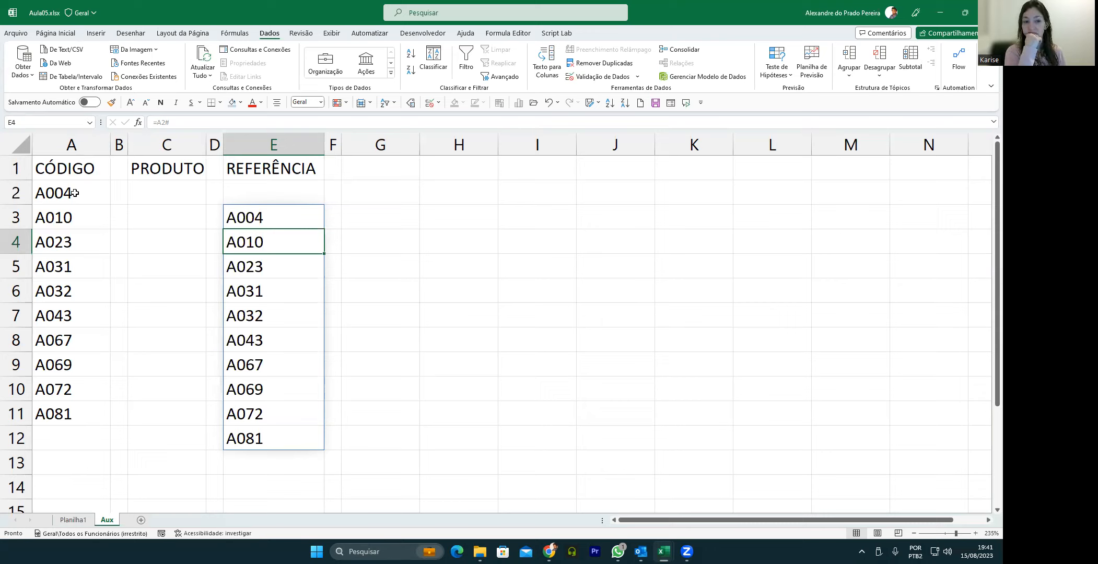
key("Up")
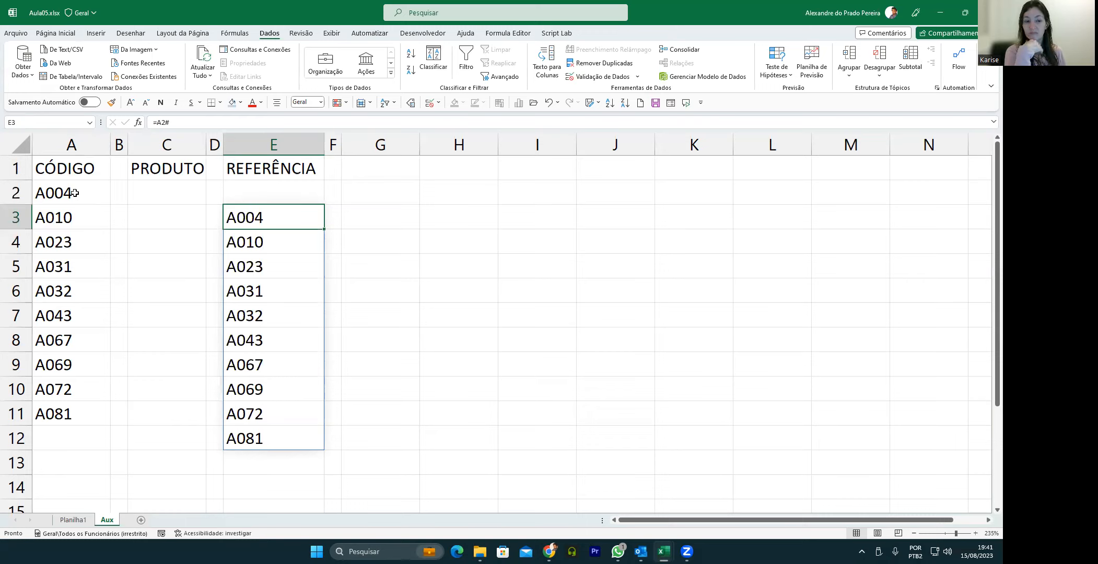
key("Delete")
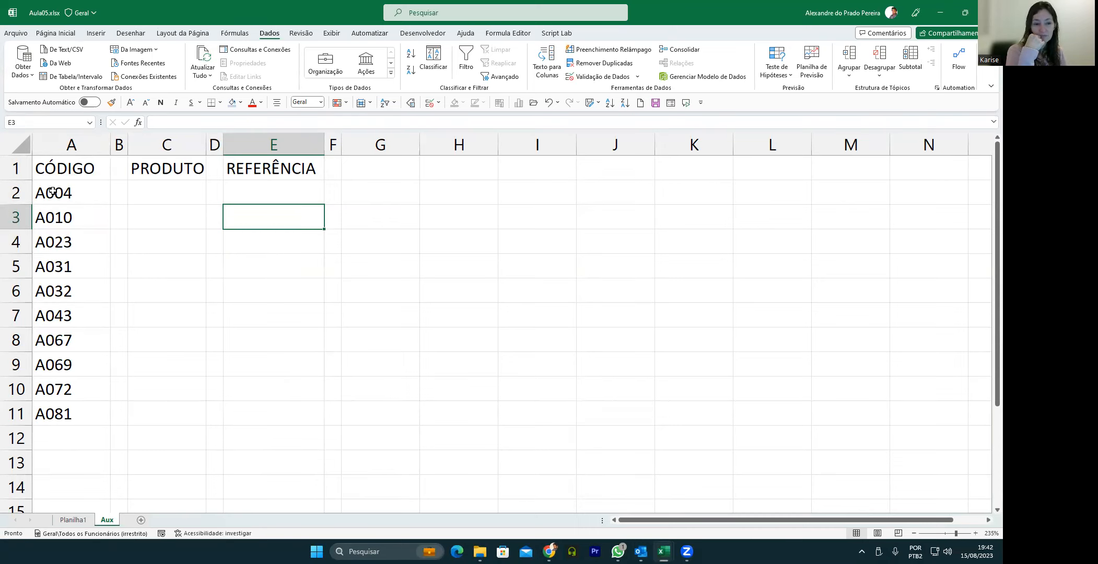
Step: Compare how the CLASSIFICAR formula appears in its source cell A2 and in the spilled cell A3
left_click(255, 199)
left_click(89, 194)
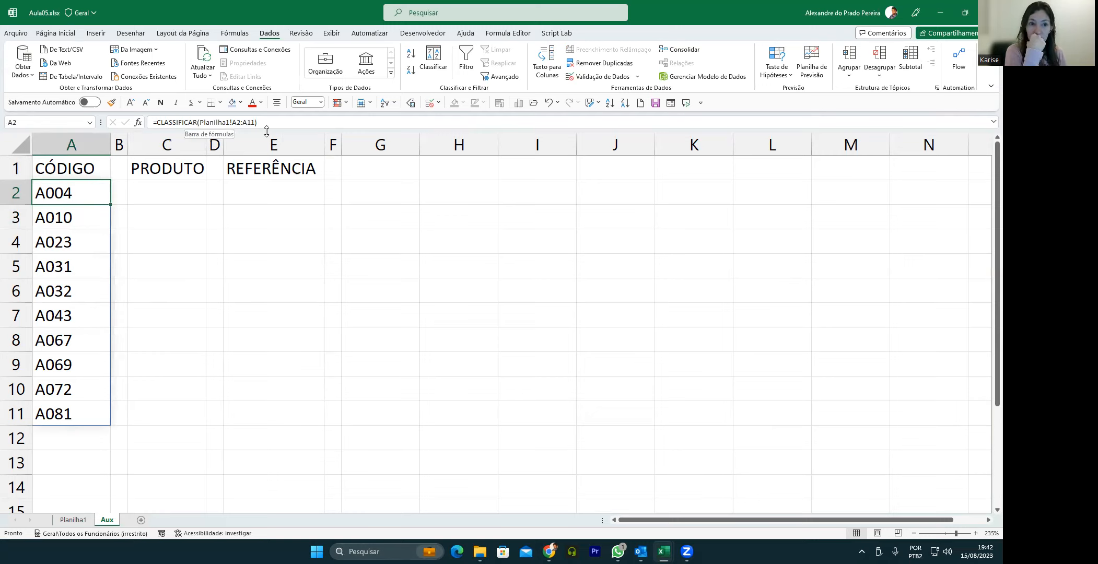
left_click(68, 217)
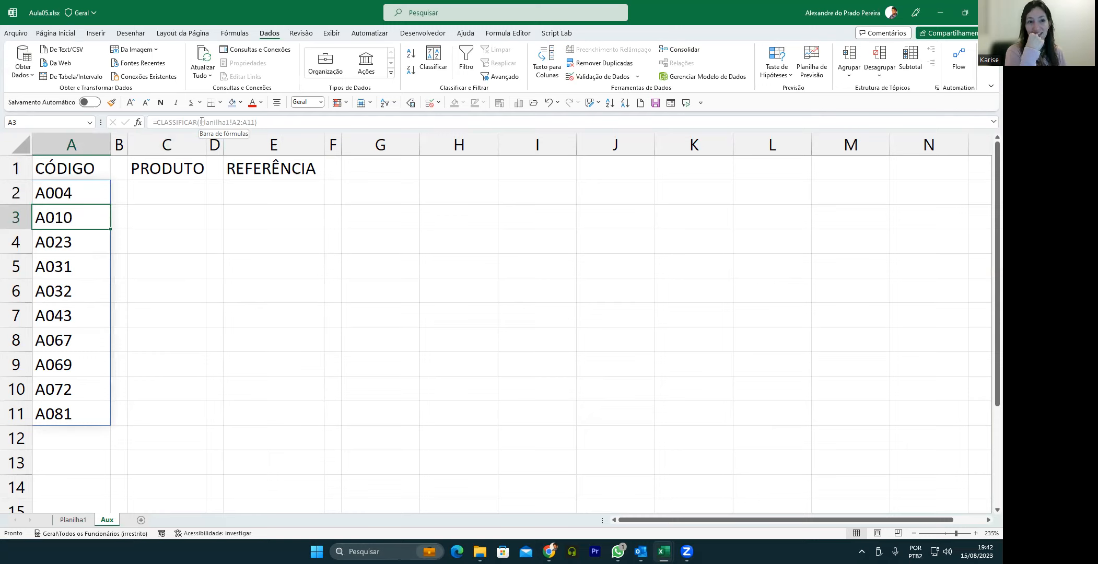
left_click(87, 190)
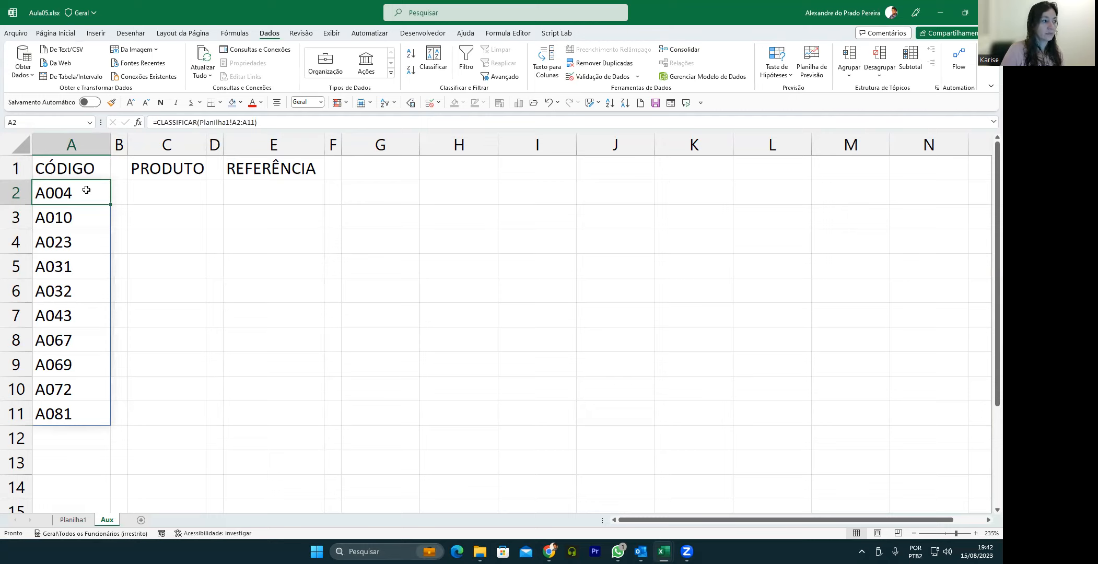
key("Down")
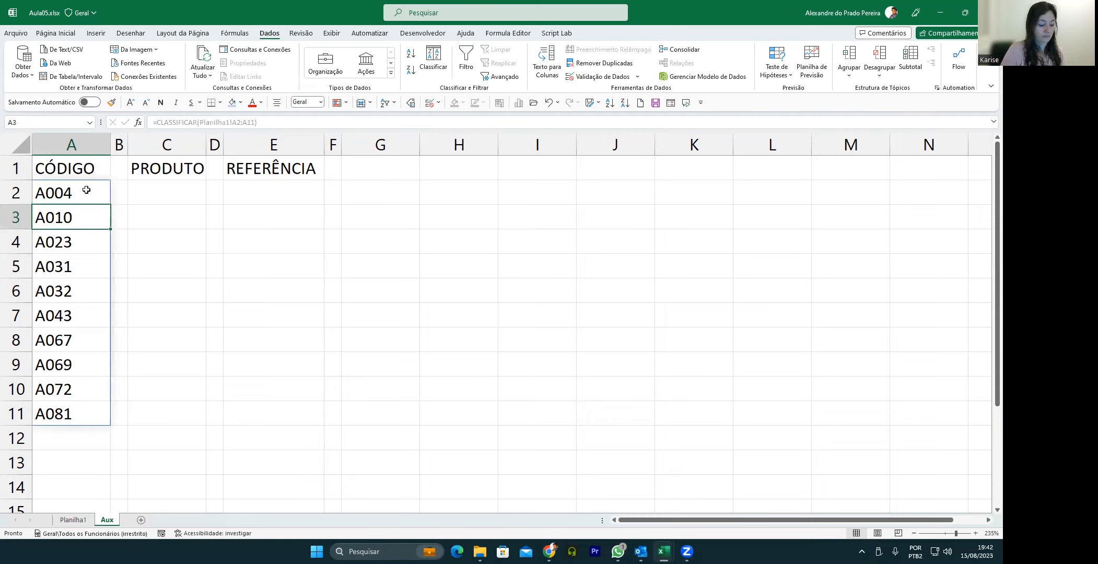
Step: Build the product list on the Aux sheet by entering =Planilha1!B2:B11 in cell C2
left_click(175, 219)
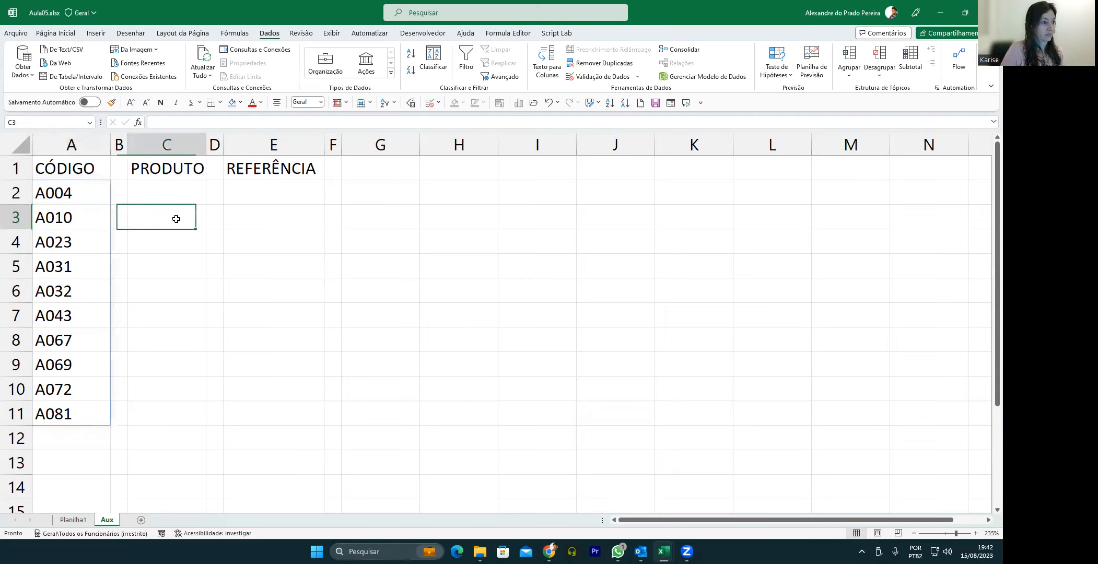
left_click(170, 197)
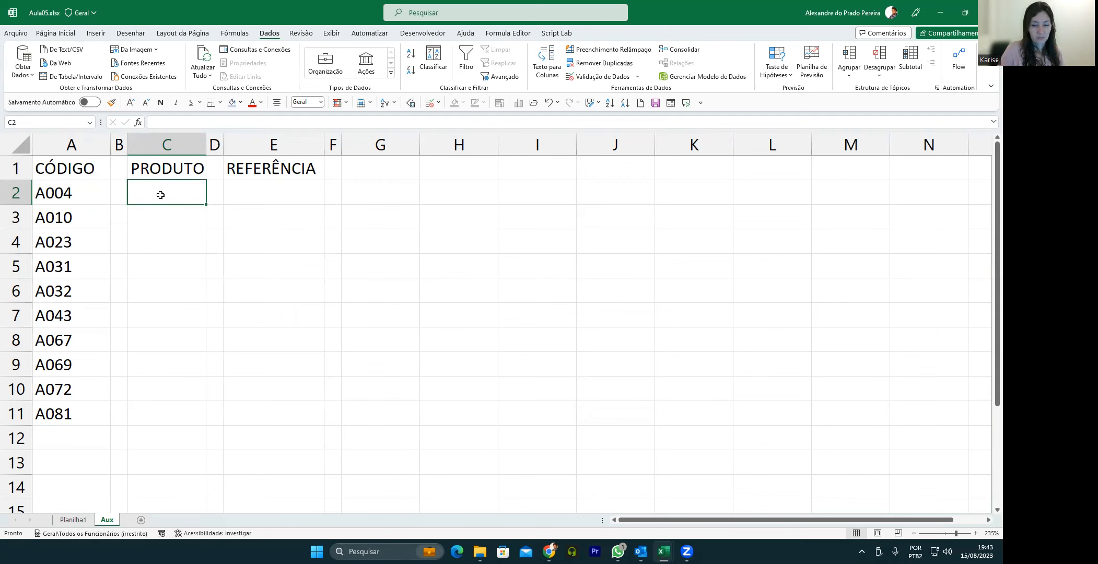
type("=")
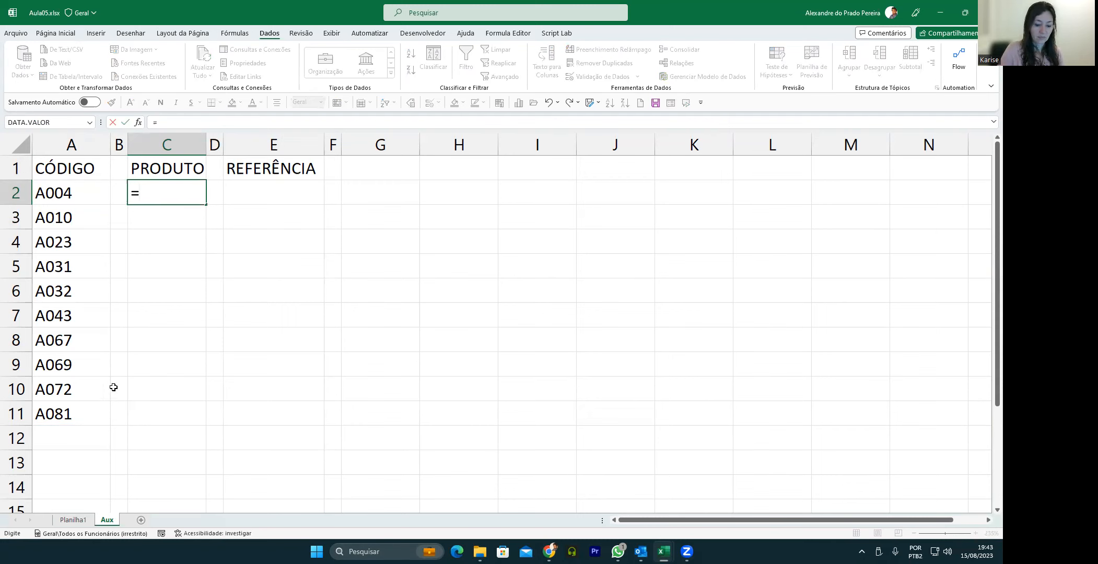
left_click(59, 521)
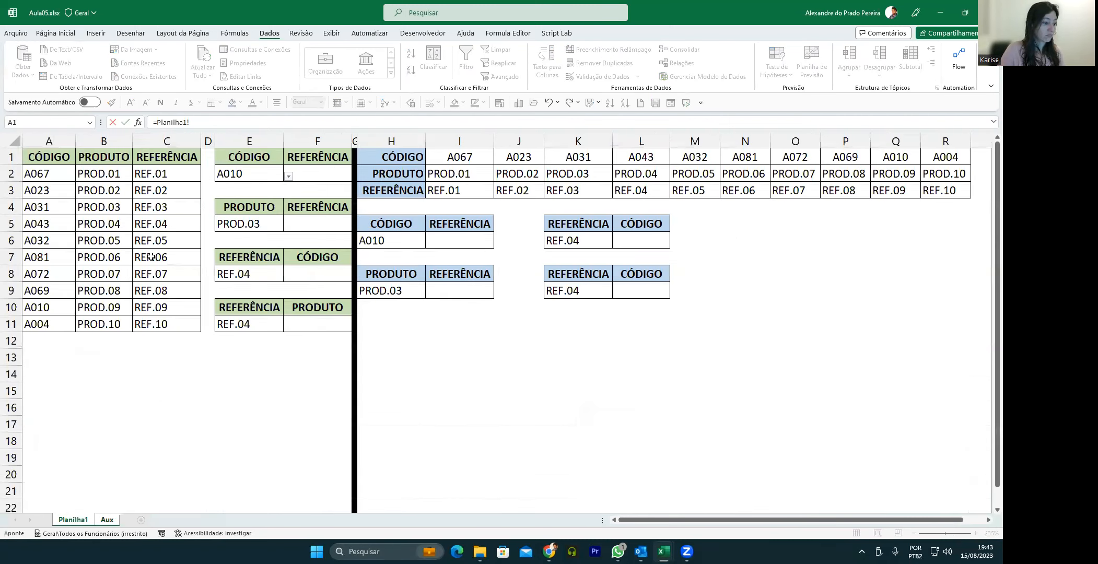
left_click_drag(103, 177, 105, 321)
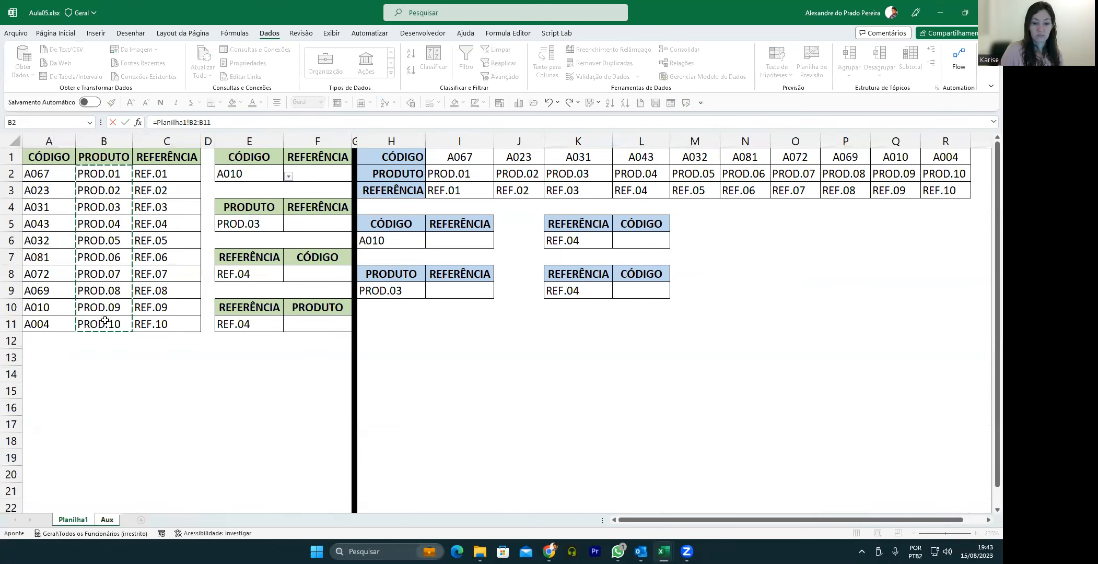
key("Return")
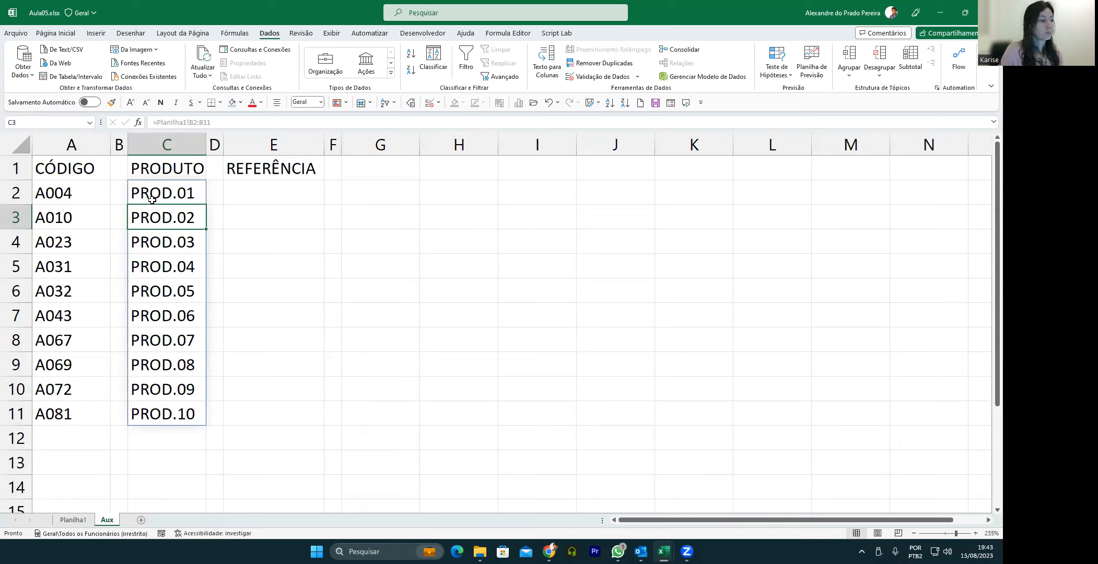
Step: Build the reference list on the Aux sheet by entering =Planilha1!C2:C11 in cell E2
left_click(247, 200)
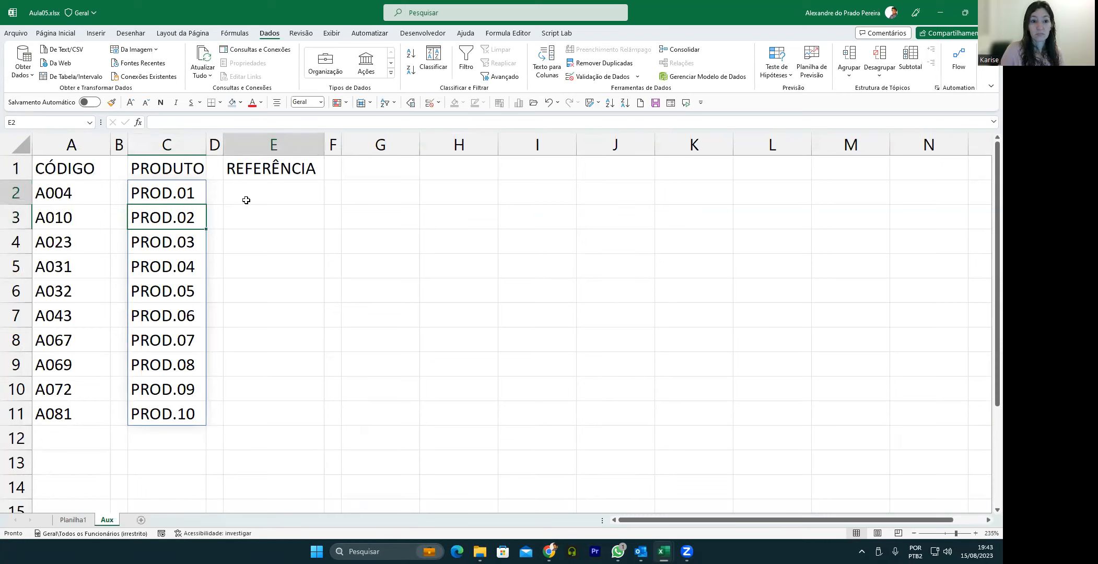
type("=")
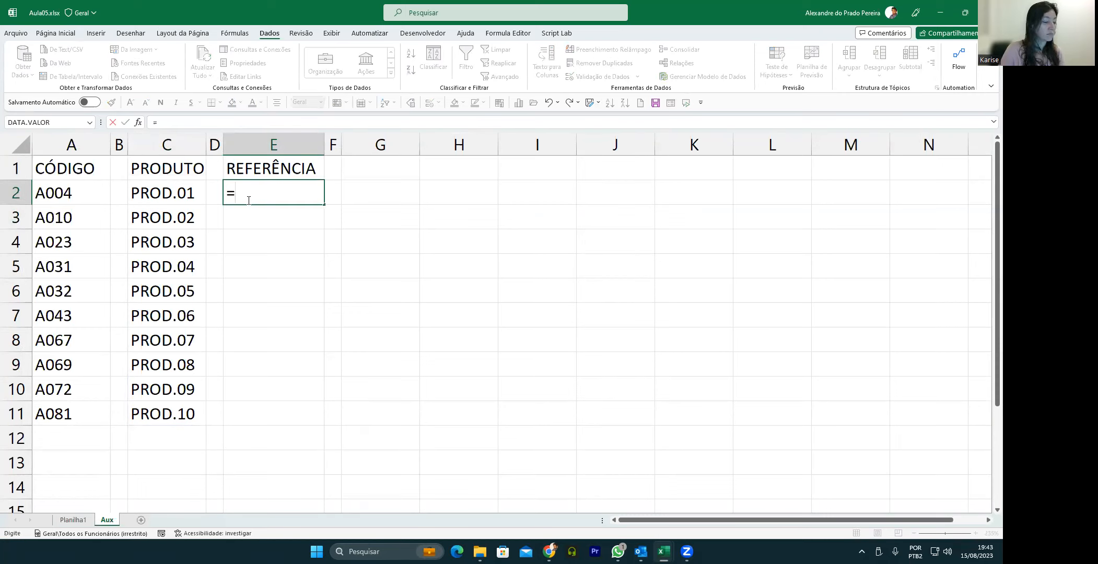
left_click(74, 520)
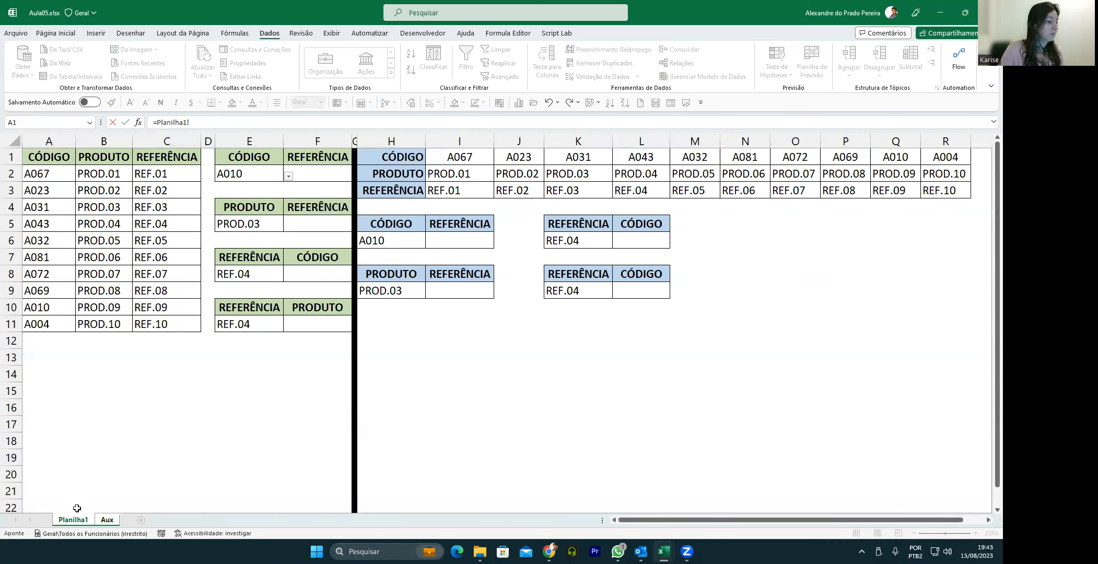
left_click_drag(148, 176, 148, 317)
key("Return")
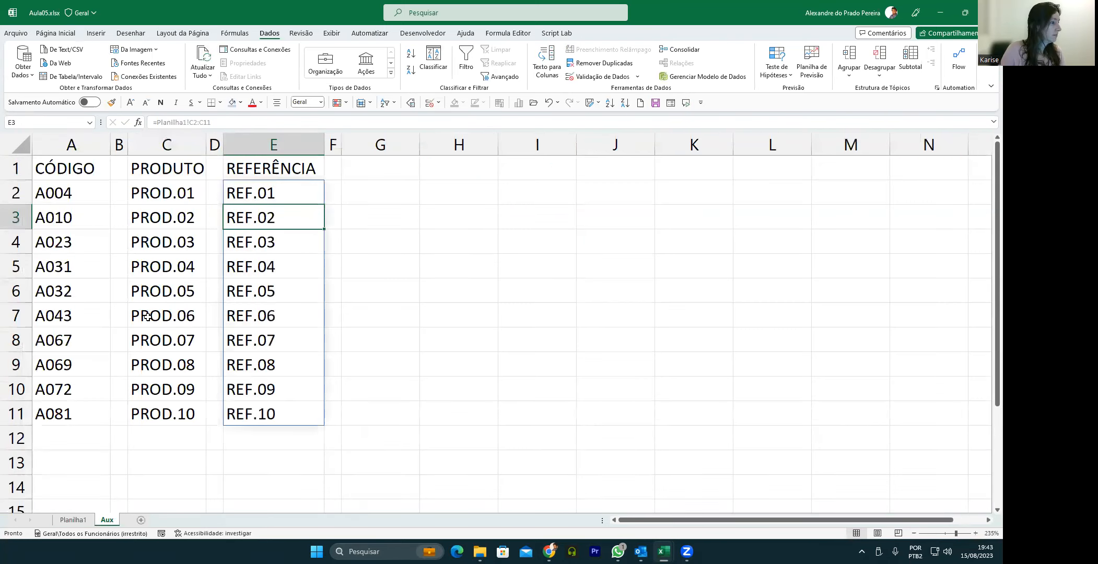
left_click(370, 294)
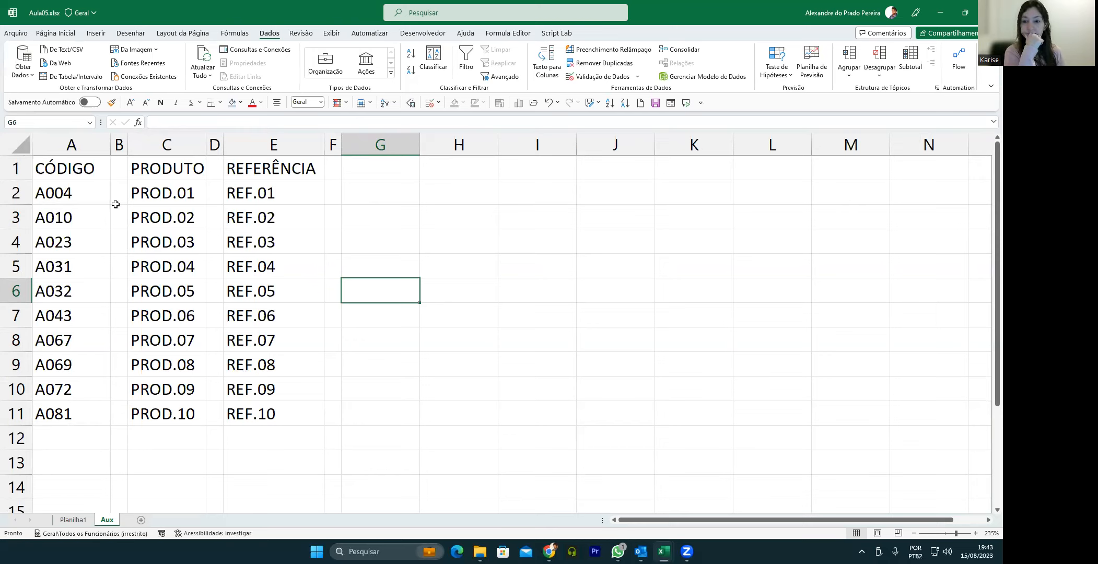
left_click(88, 169)
left_click(138, 168)
left_click(238, 168)
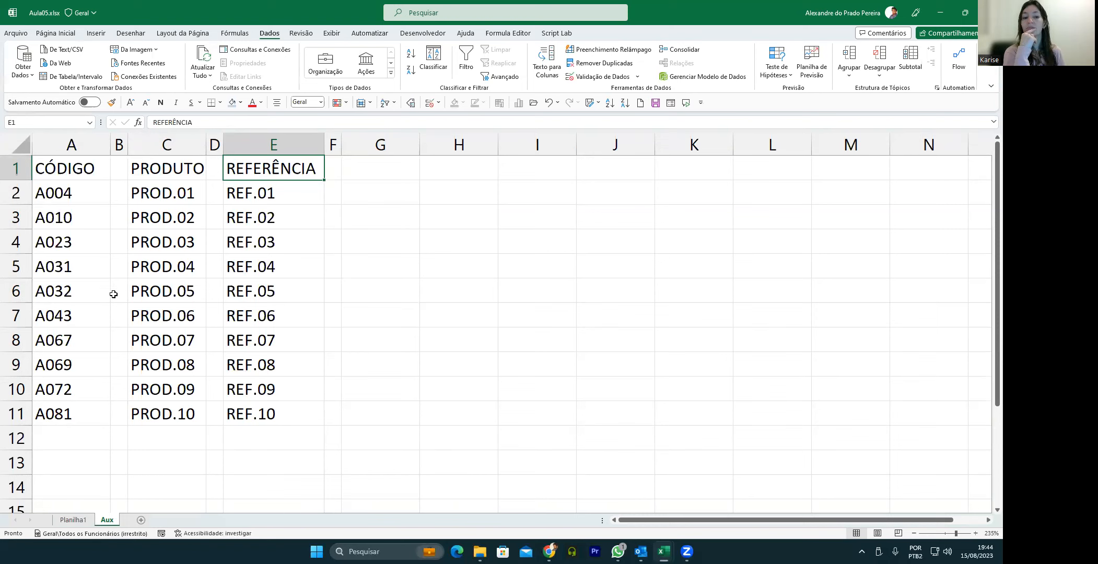
Step: On Planilha1, try the validation list in cell E2 with code A032 and then choose A031
left_click(77, 519)
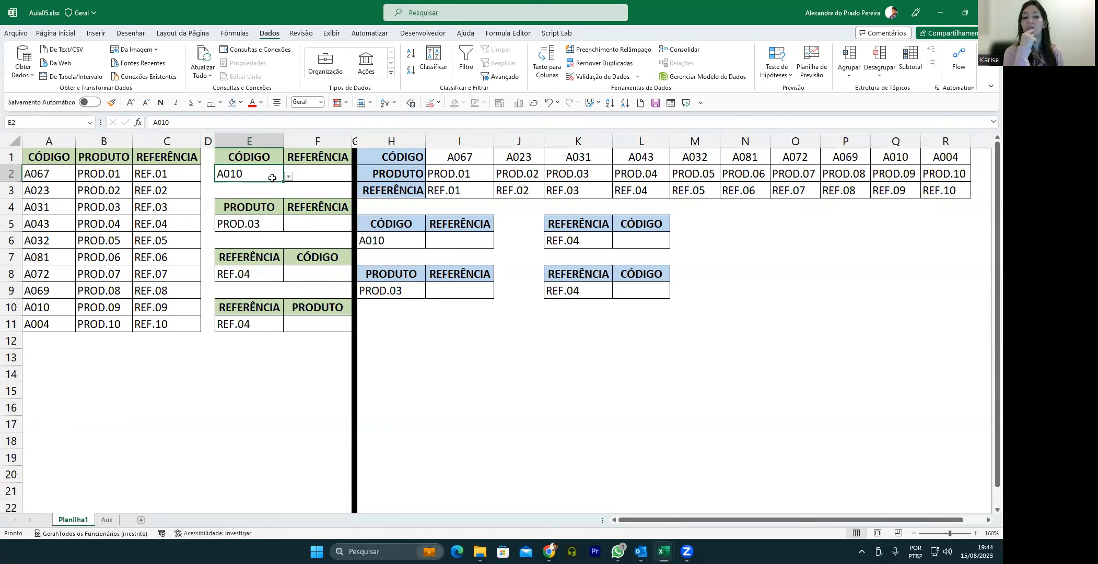
left_click(288, 177)
left_click(228, 225)
left_click(288, 178)
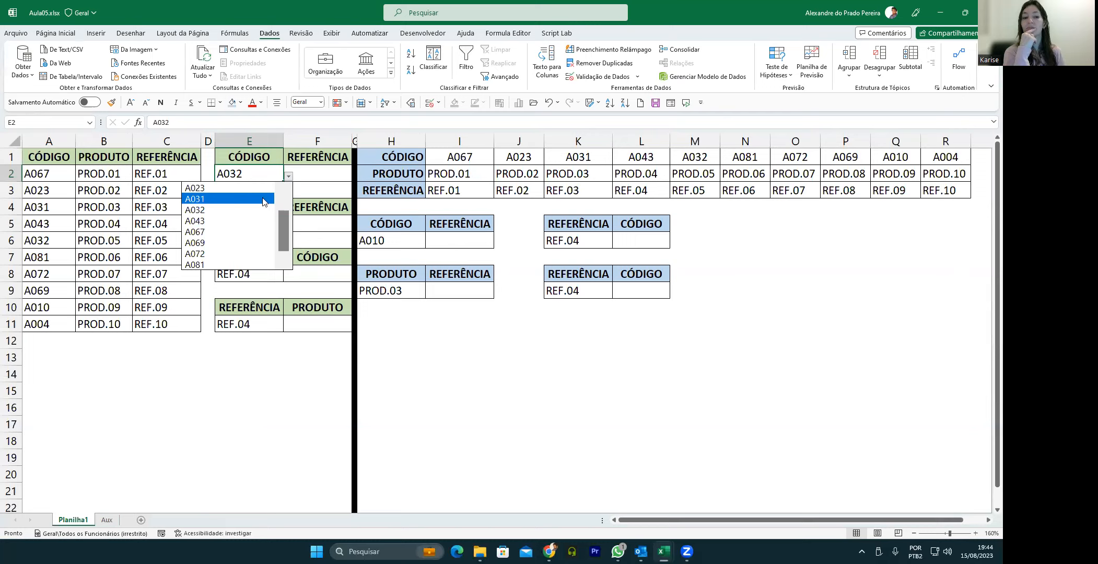
left_click(215, 199)
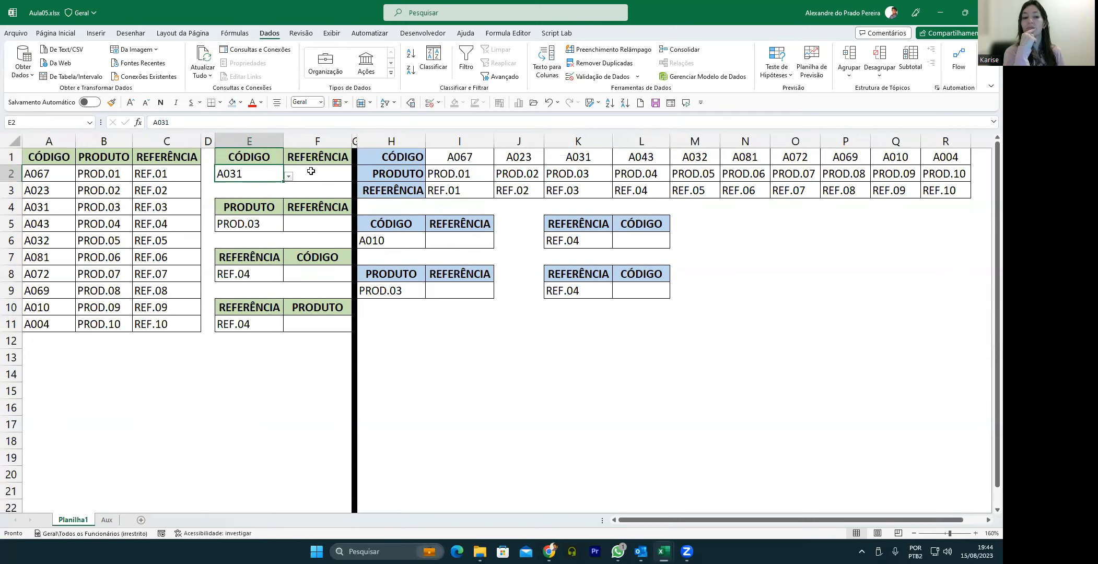
left_click(312, 173)
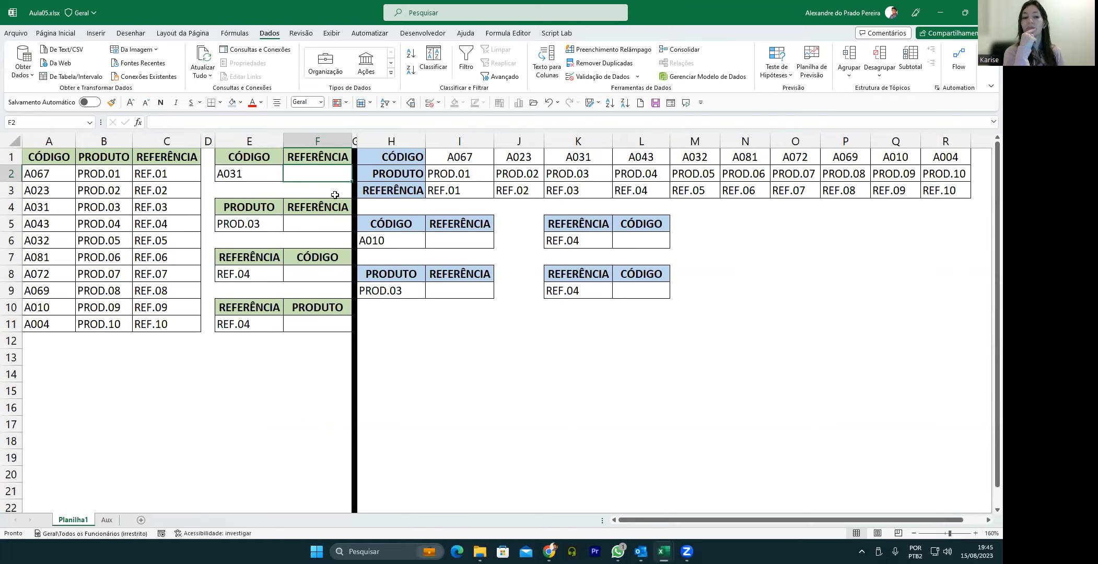
type("=procv(")
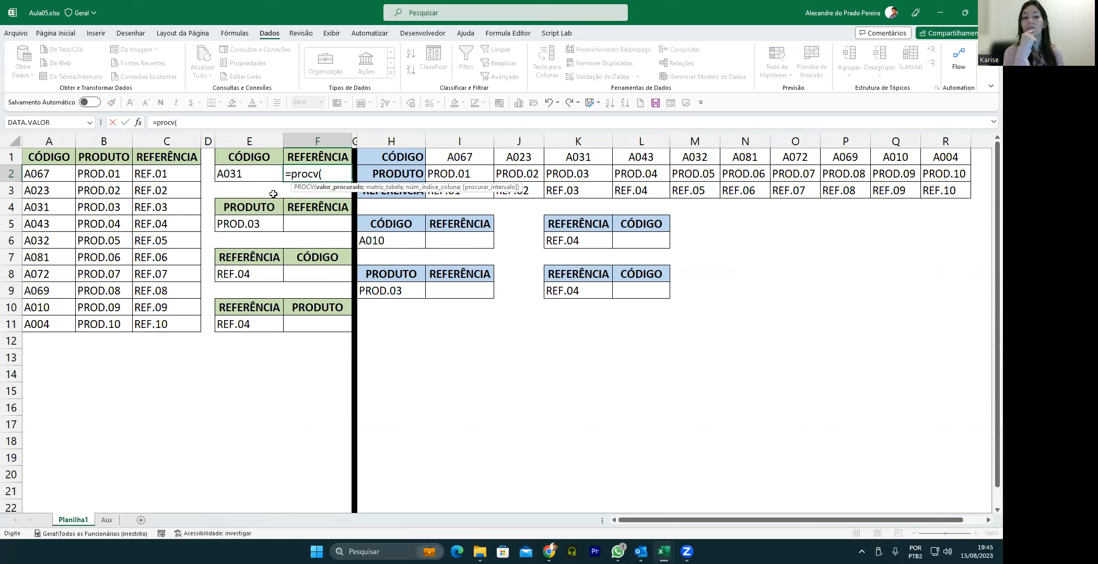
key("Escape")
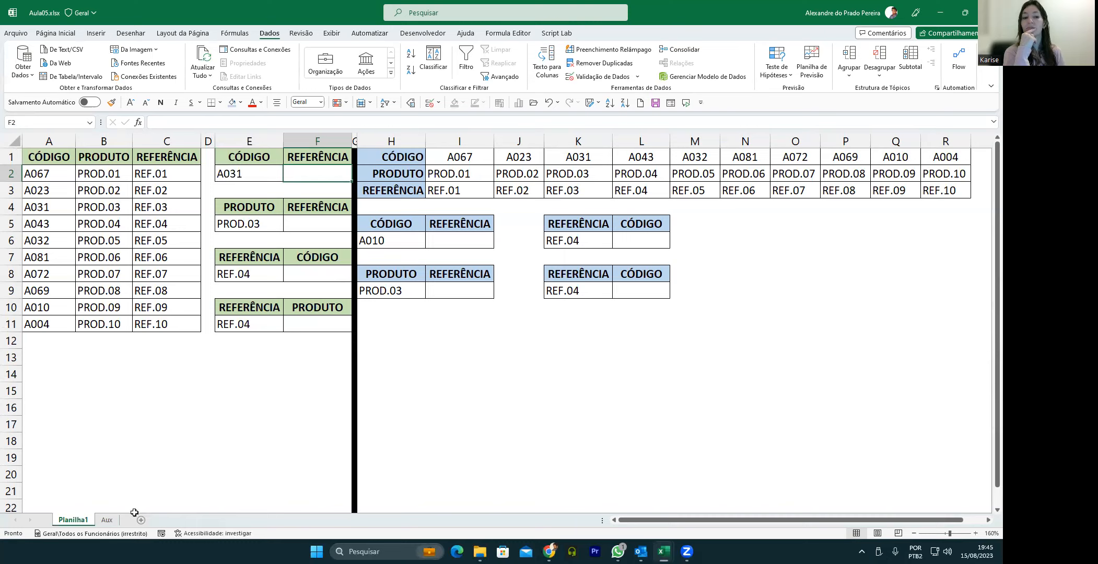
Step: Examine the reference values in column C of Planilha1 against the helper lists on the Aux sheet
left_click(107, 520)
left_click(83, 521)
left_click(119, 241)
left_click(159, 210)
left_click(163, 295)
left_click(161, 222)
left_click(151, 289)
left_click(150, 230)
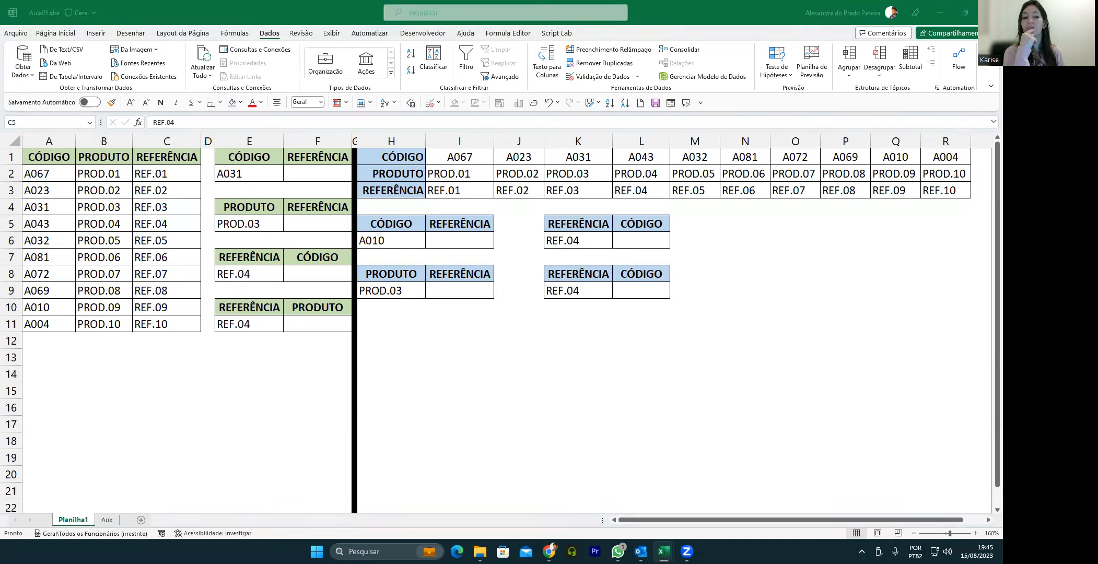
left_click(162, 192)
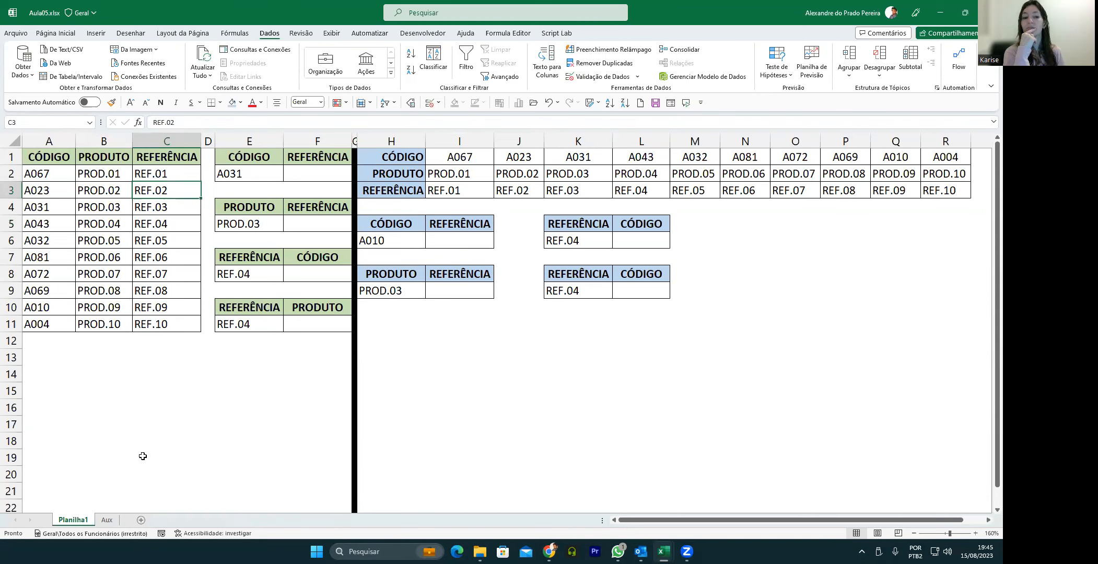
left_click(107, 519)
left_click(73, 519)
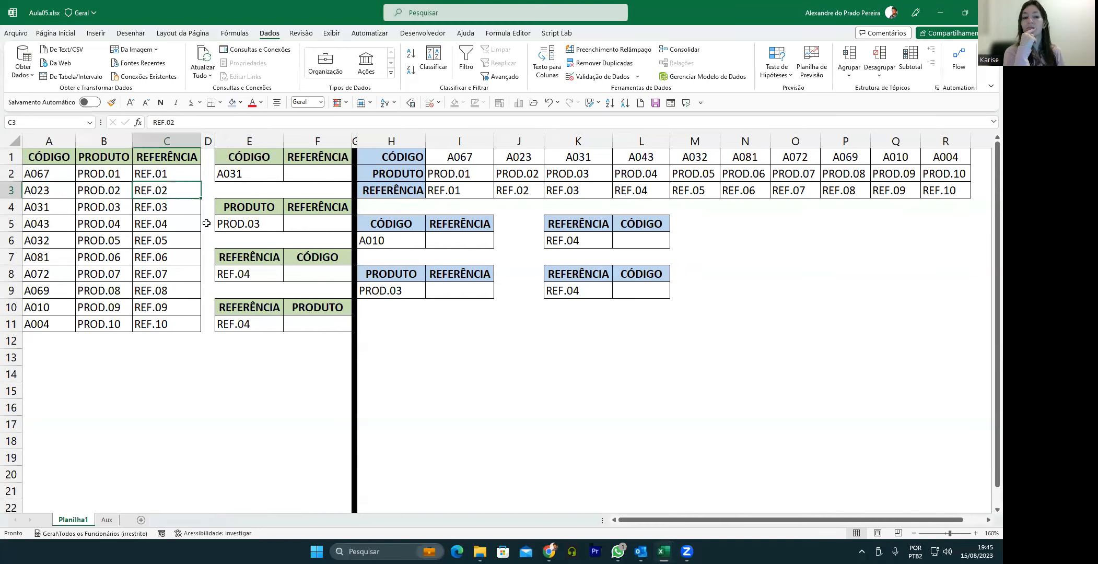
left_click(167, 229)
left_click(156, 246)
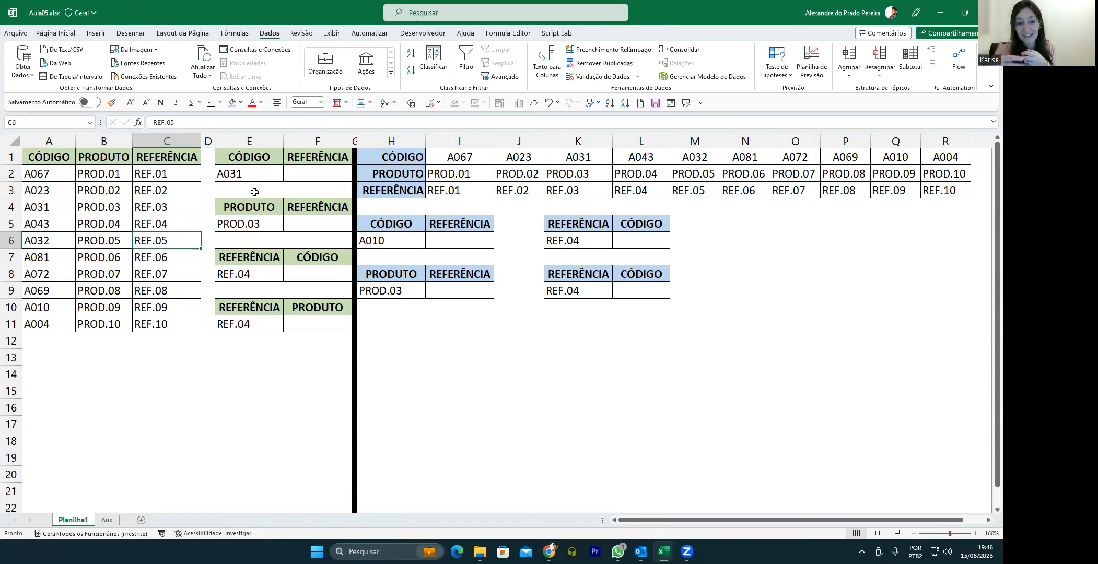
Step: Look up the reference for the code in E2 by entering =PROCV(E2;A2:C11;3;0) in cell F2
left_click(300, 171)
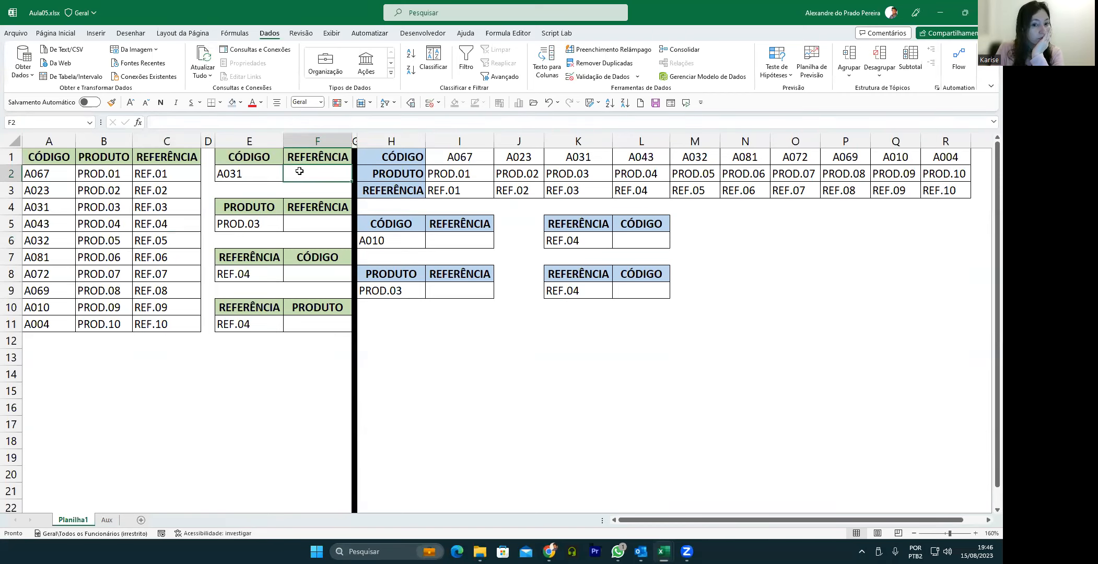
type("=")
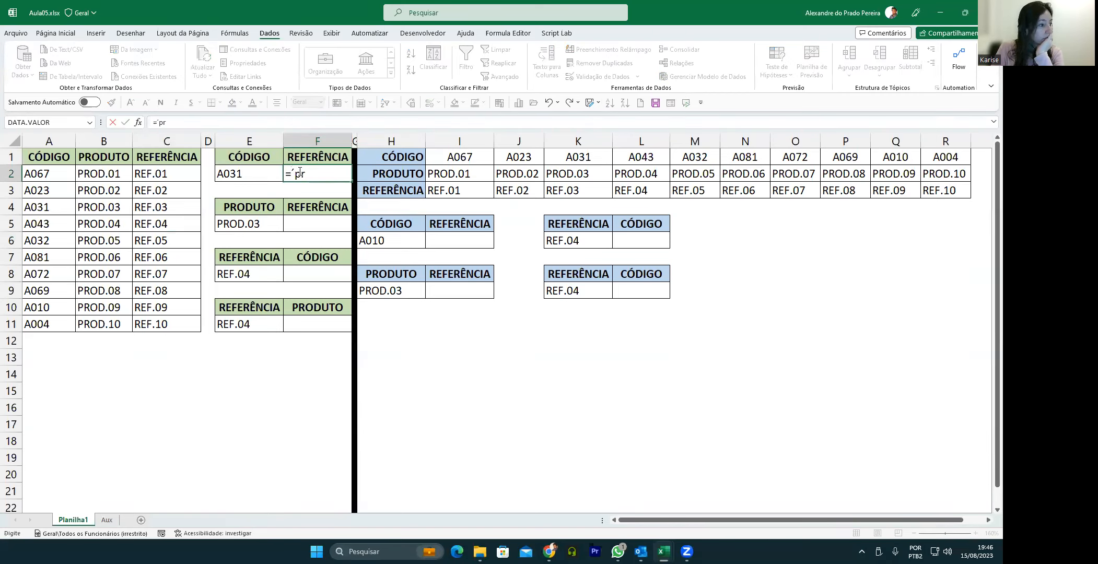
type("procv(")
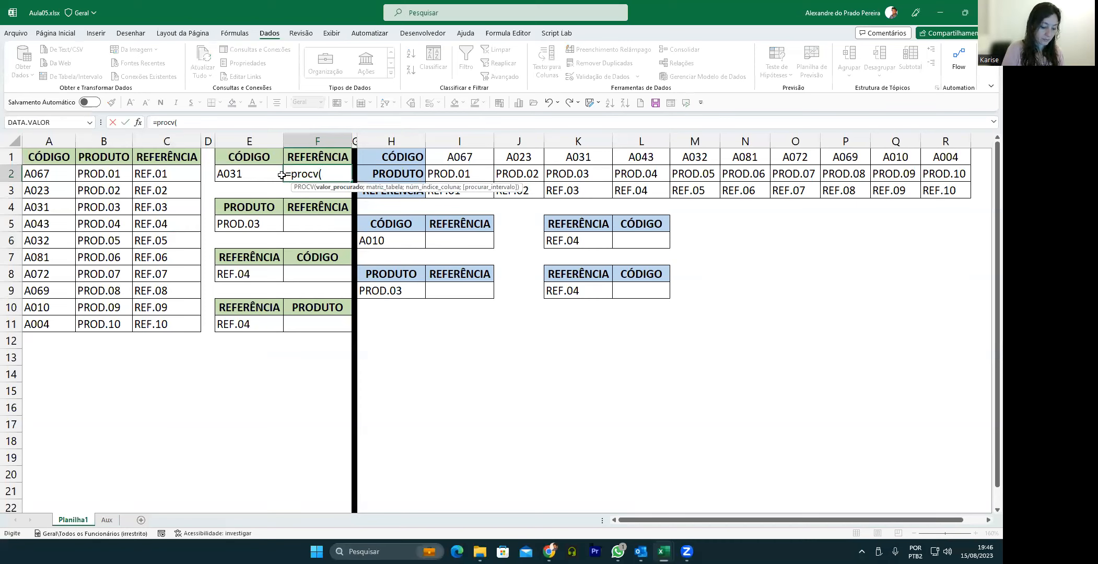
left_click(253, 172)
type(";")
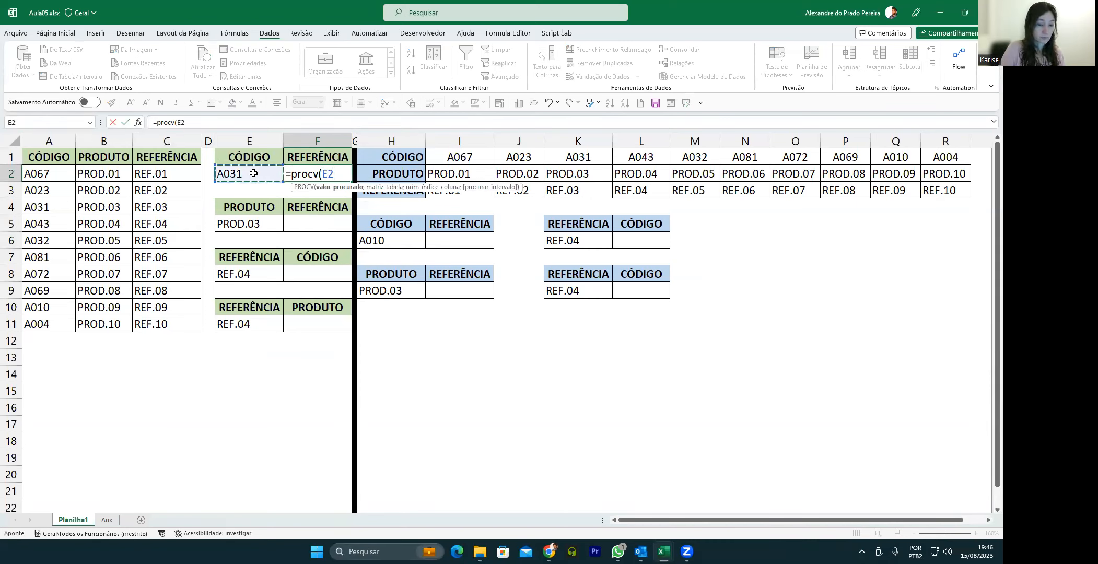
left_click_drag(47, 174, 167, 316)
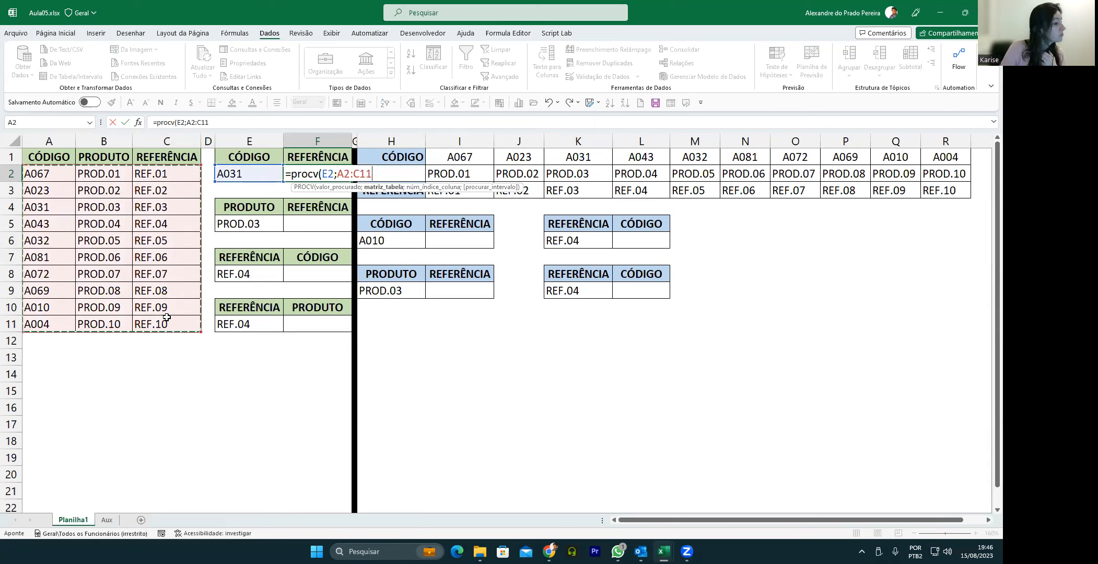
type(";3;")
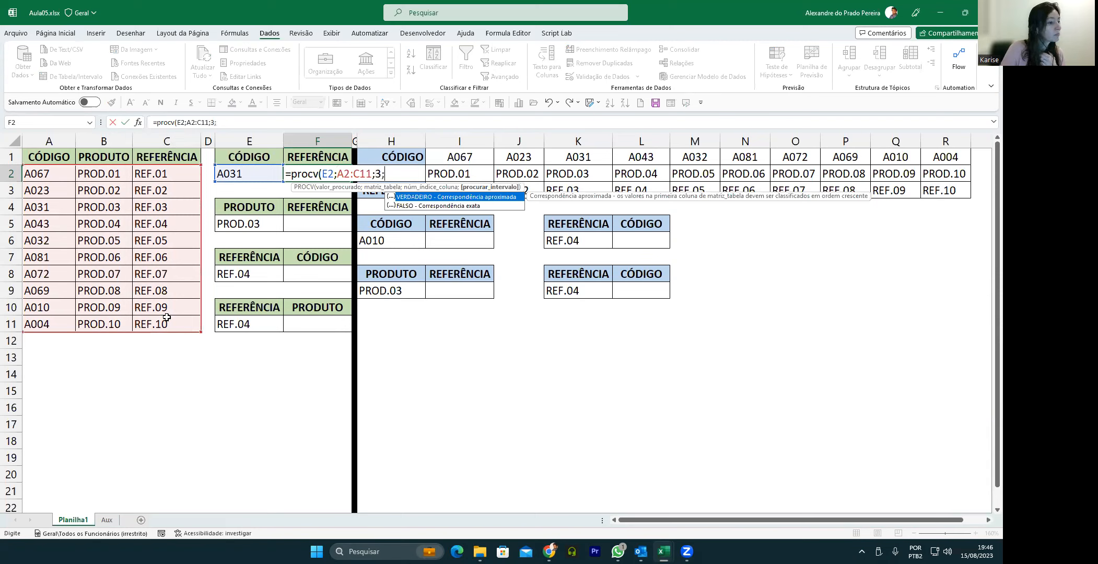
type("0)")
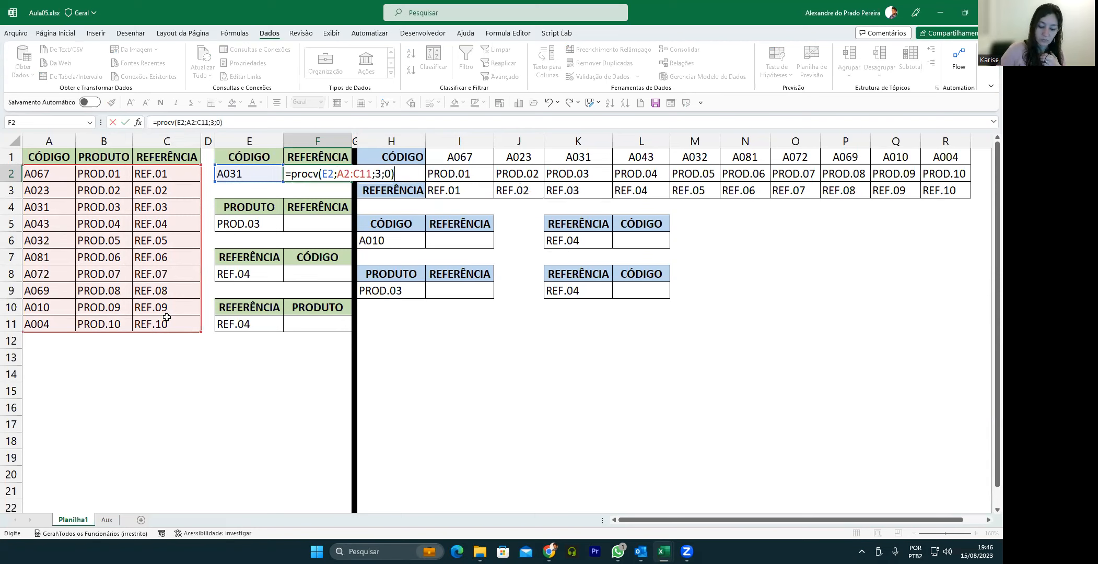
key("Return")
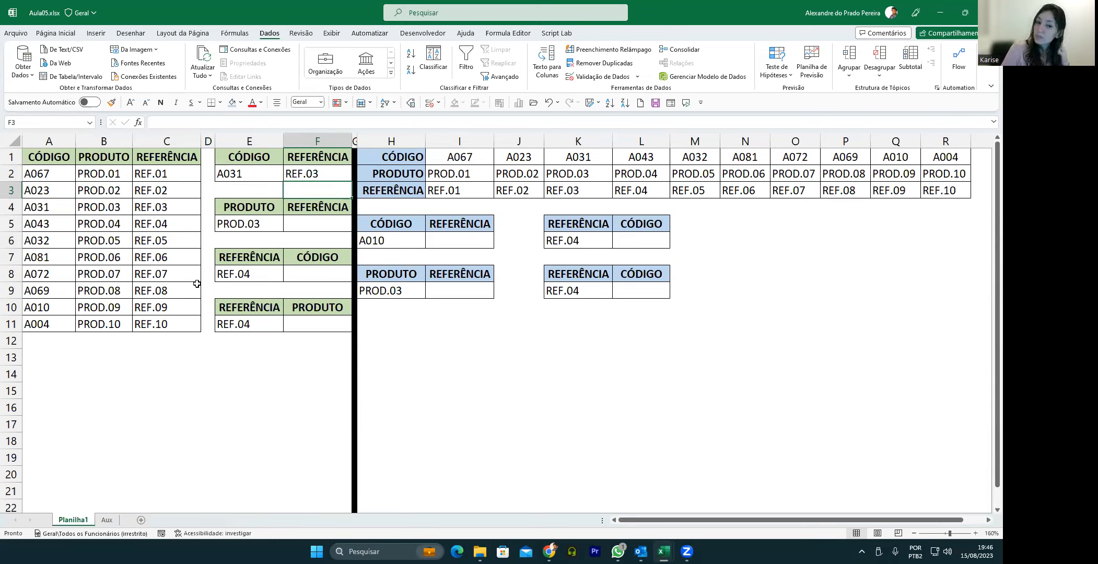
Step: Add list data validation to header cell F1 with source =$B$1:$C$1, and choose PRODUTO from its list
left_click(305, 157)
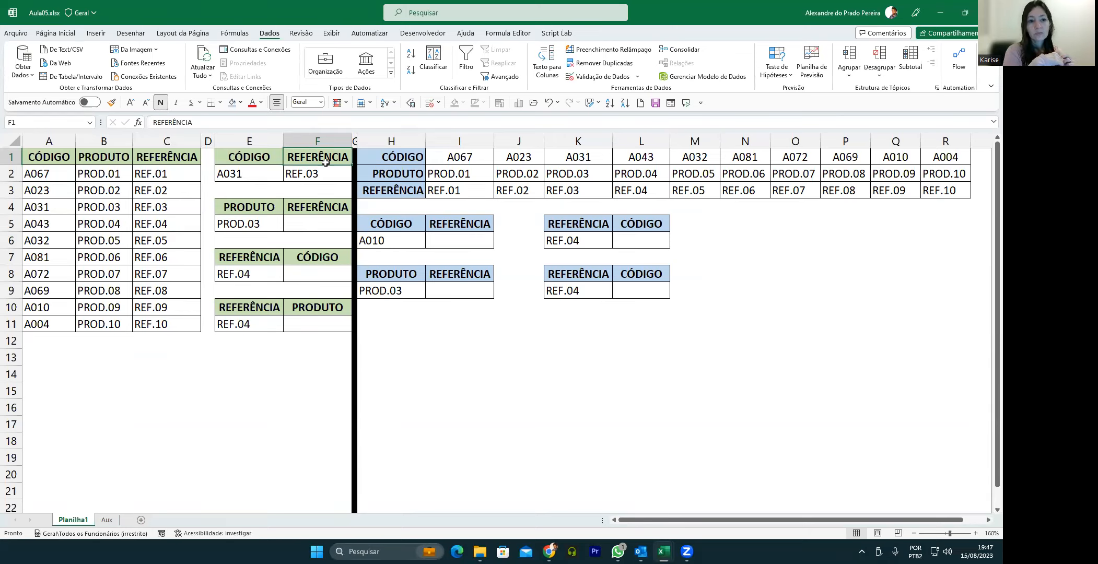
left_click(320, 175)
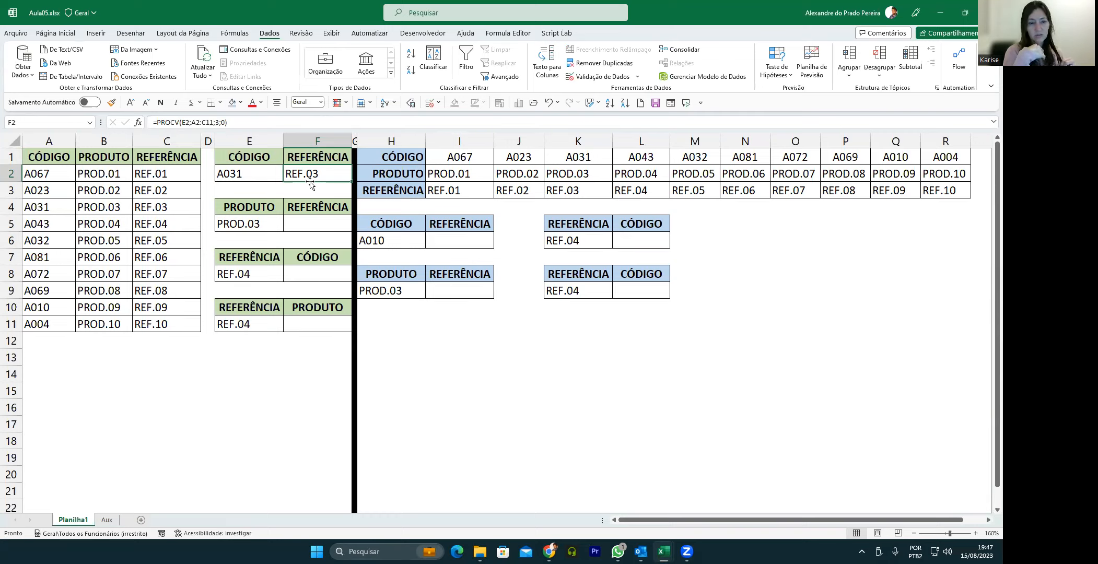
left_click(311, 159)
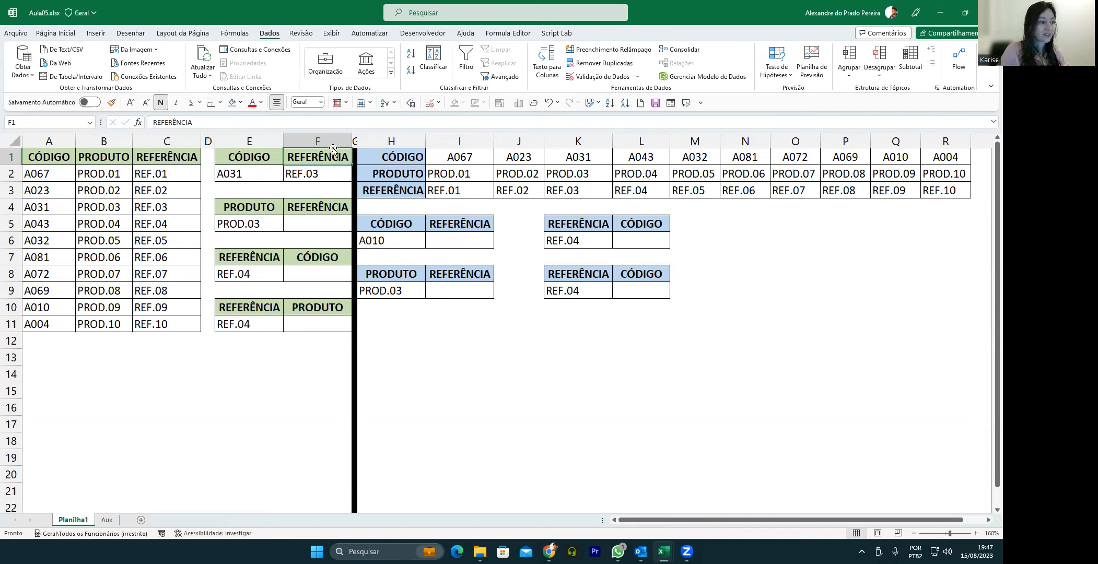
left_click(581, 77)
left_click(390, 94)
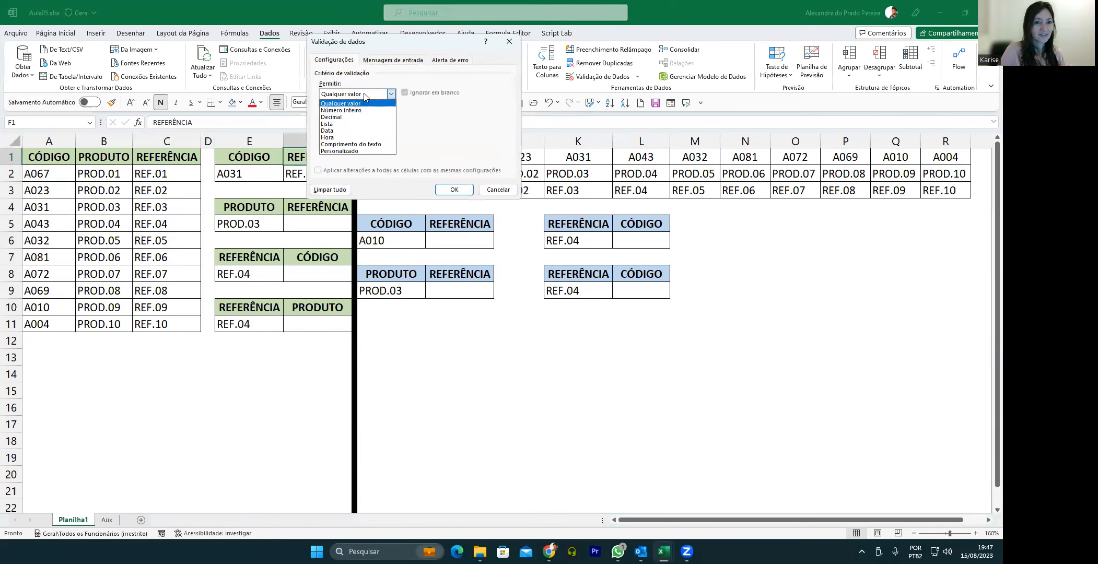
left_click(342, 128)
left_click(345, 137)
left_click_drag(105, 159, 151, 162)
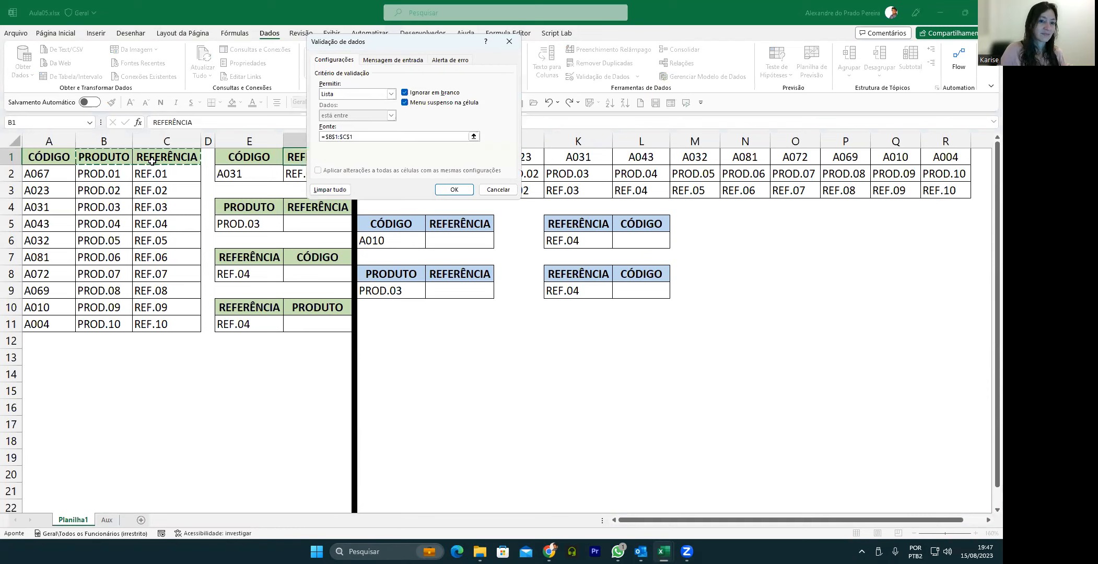
left_click(454, 190)
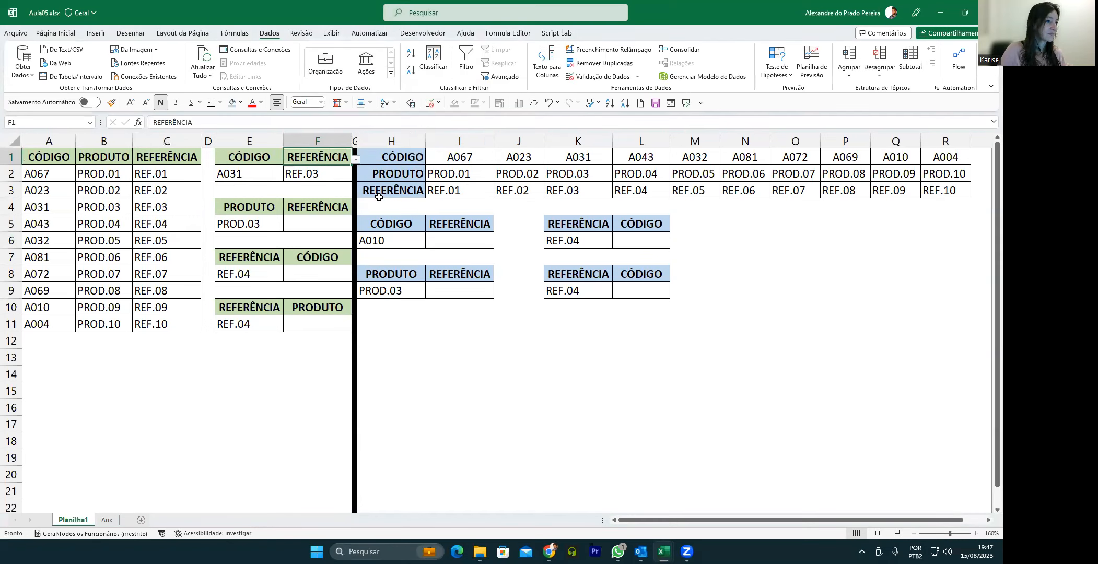
left_click(355, 160)
left_click(311, 171)
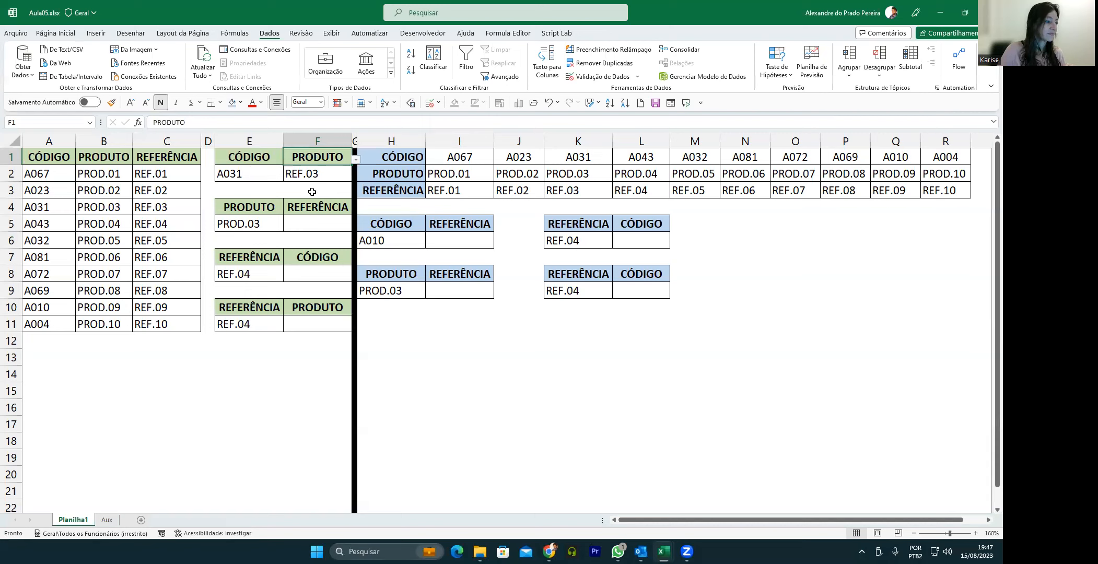
Step: Review the column index argument in the PROCV formula of cell F2
double_click(310, 176)
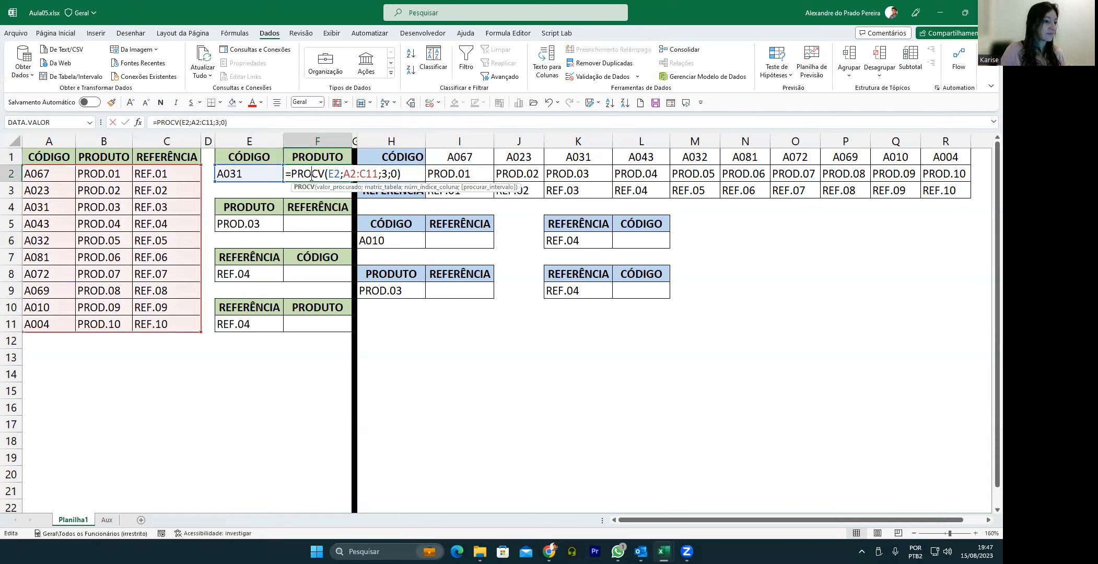
double_click(386, 174)
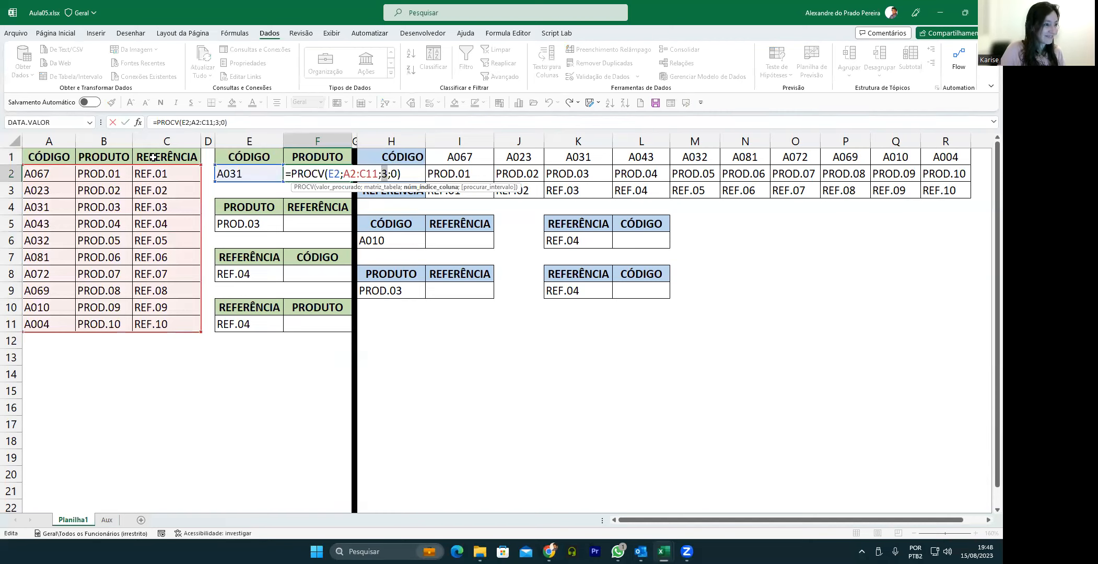
key("Return")
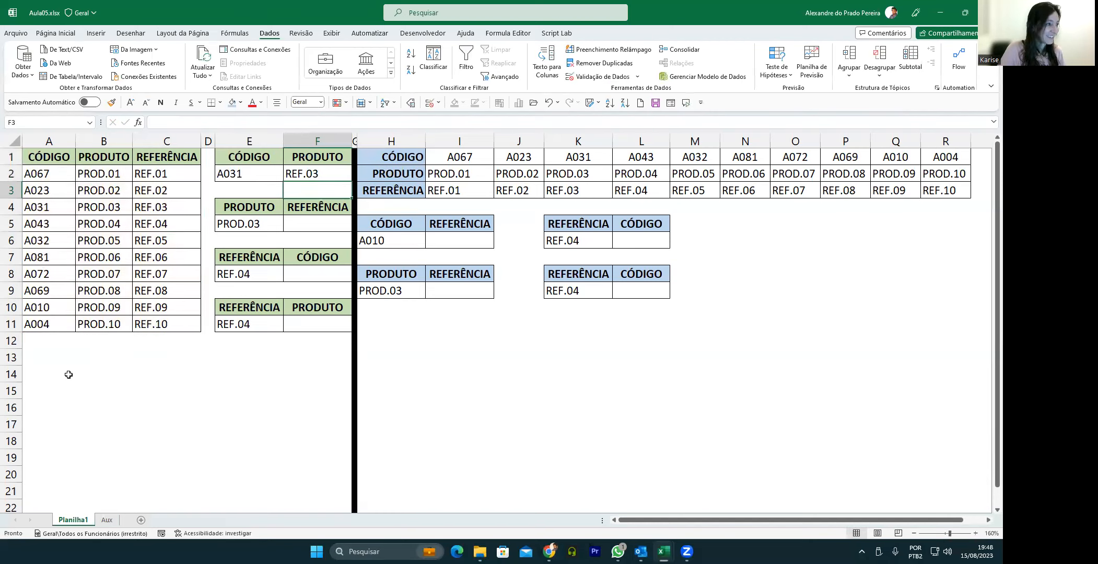
Step: Find the column position of the F1 header by entering =CORRESP(F1;A1:C1;0) in cell A14
left_click(52, 374)
type("=")
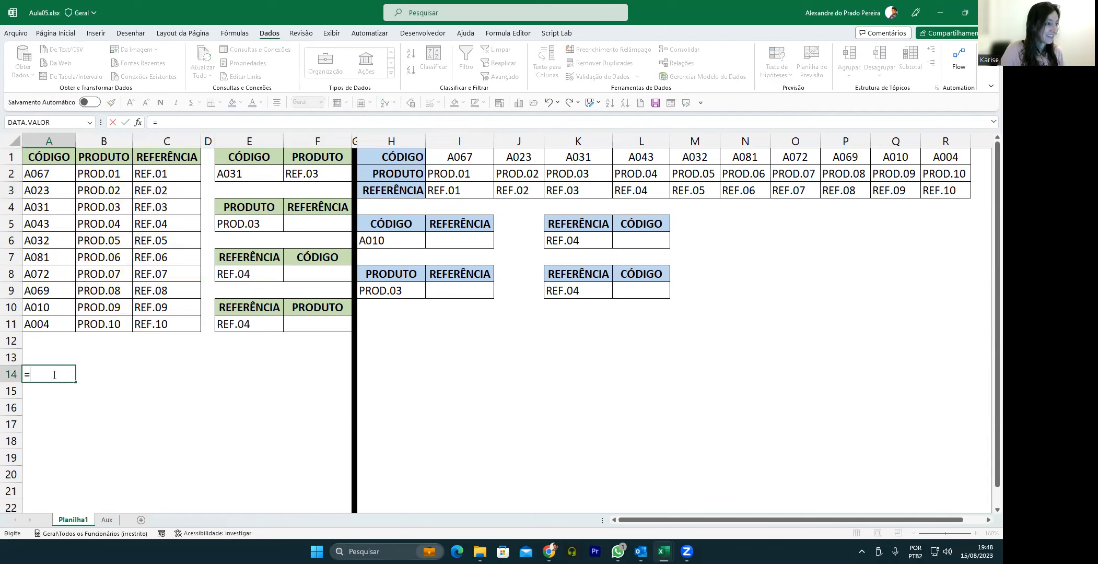
type("corre")
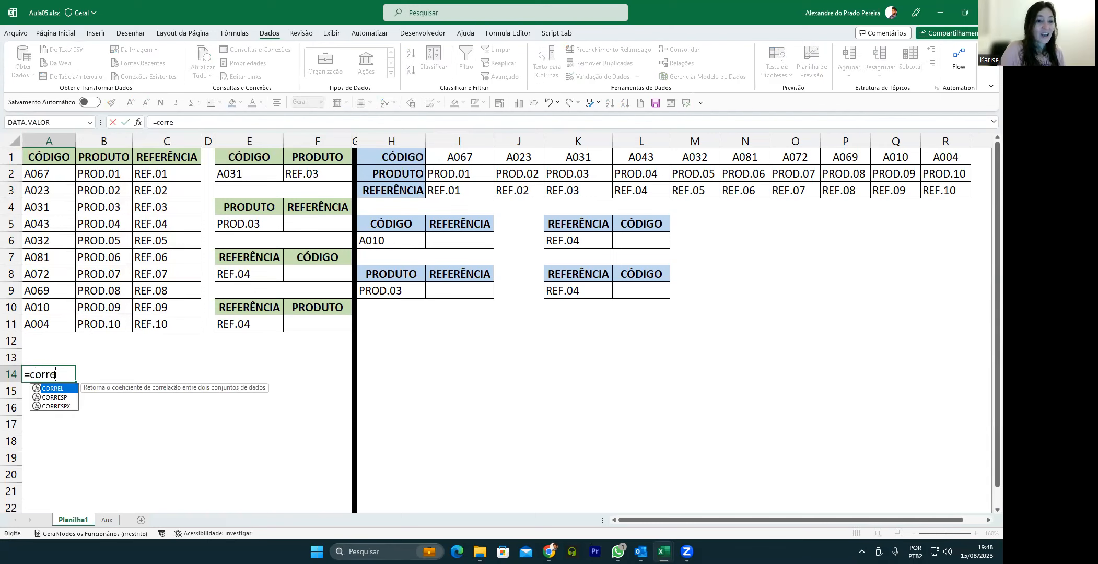
type("sp(")
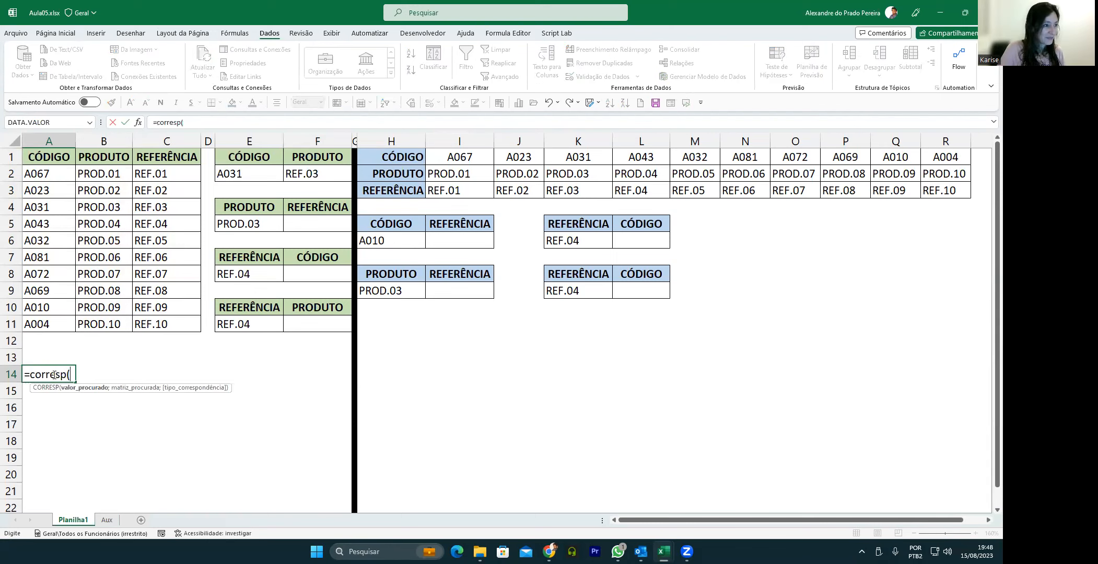
left_click(309, 157)
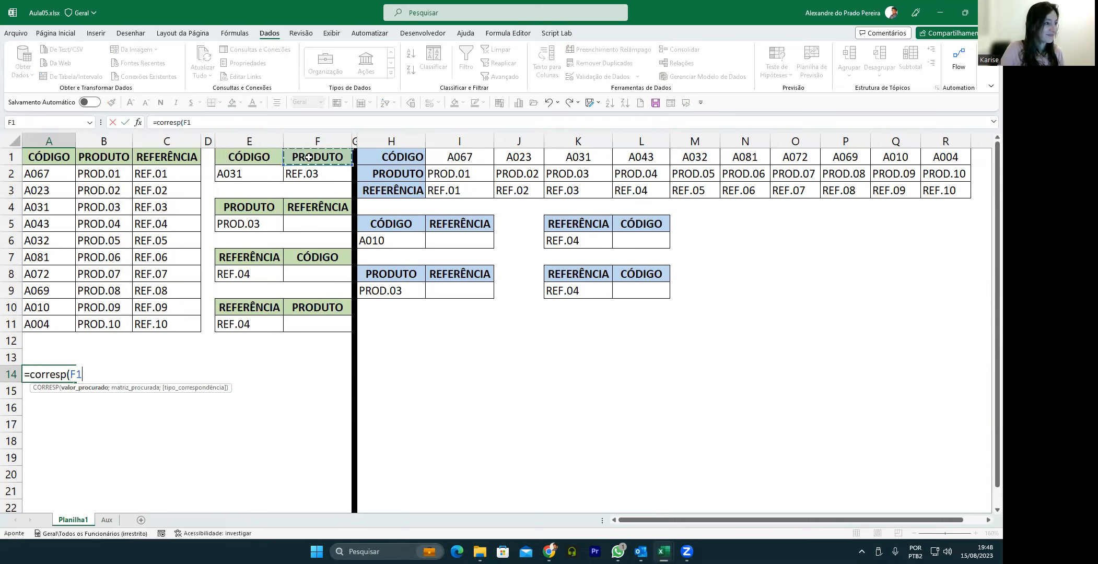
type(";")
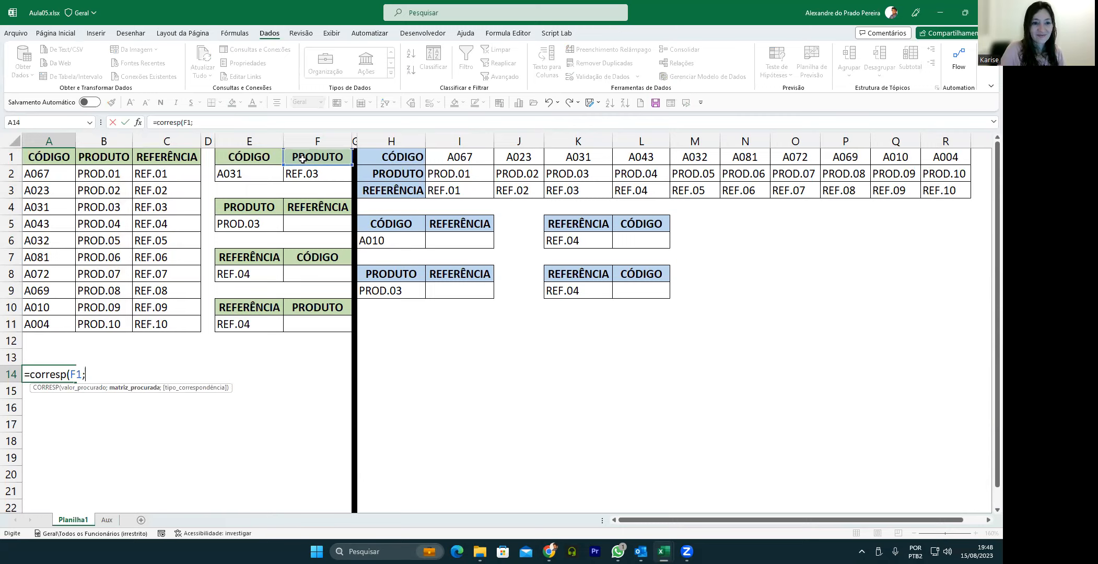
left_click_drag(53, 156, 157, 154)
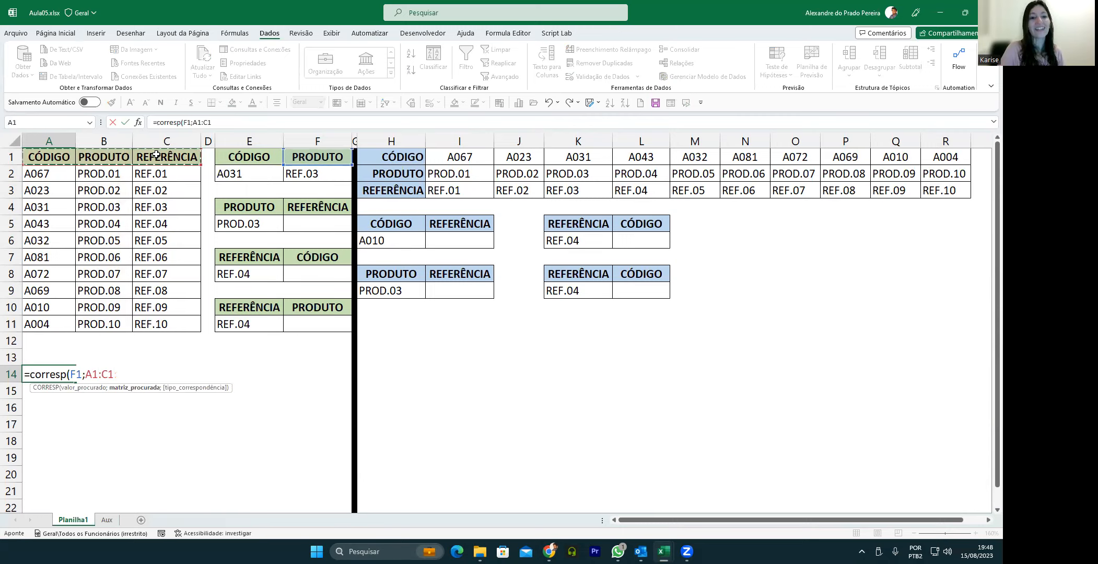
type(";0")
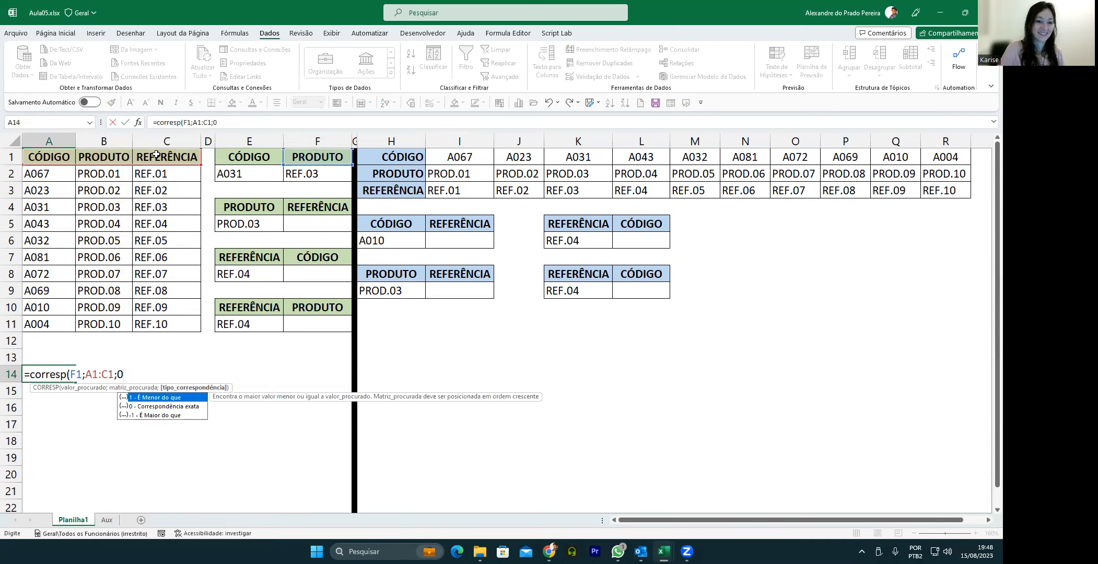
type(")")
key("Return")
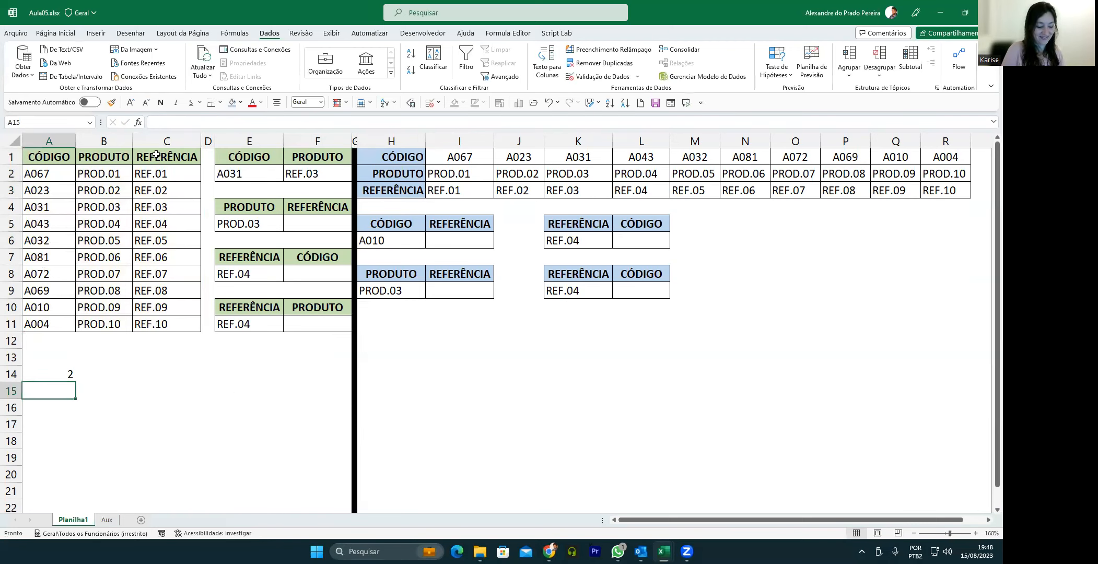
Step: Choose REFERÊNCIA from the validation list in header cell F1
left_click(319, 160)
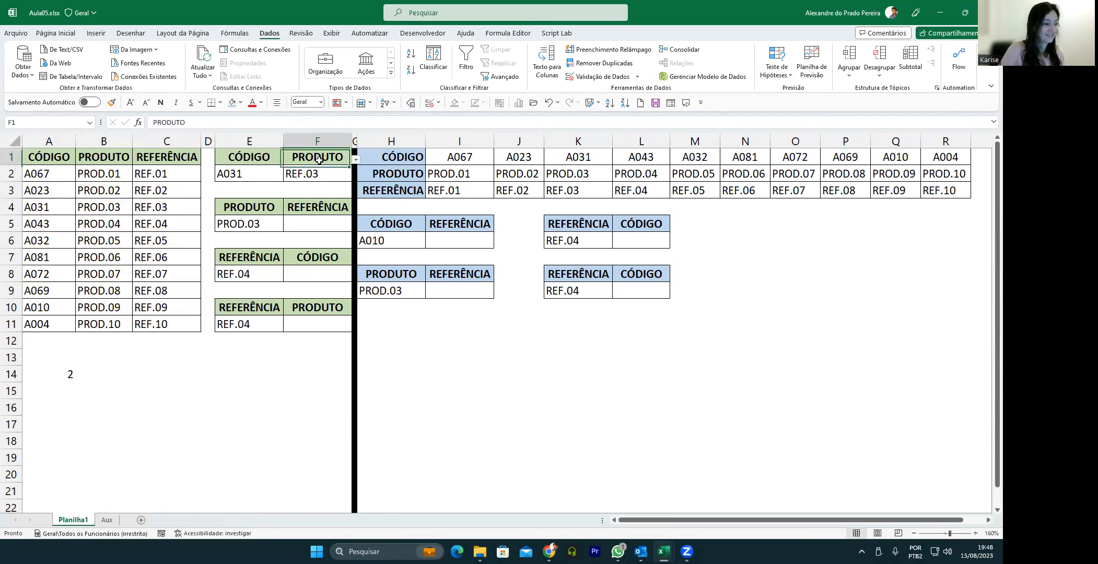
left_click(355, 159)
left_click(286, 183)
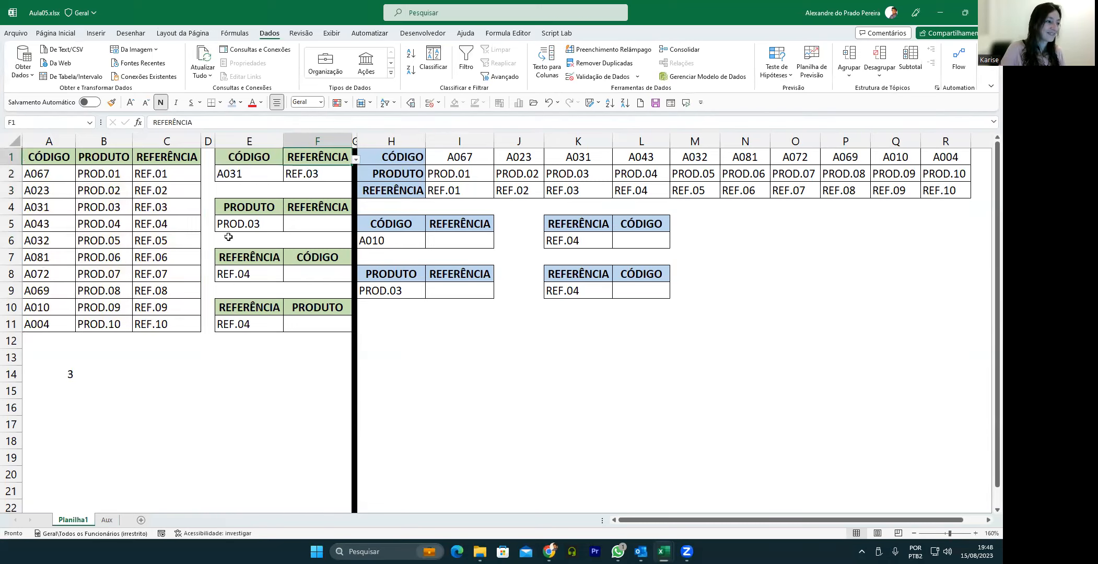
Step: Replace the column index in F2's PROCV with CORRESP(F1;A1:C1;0) taken from A14, and empty A14
double_click(303, 175)
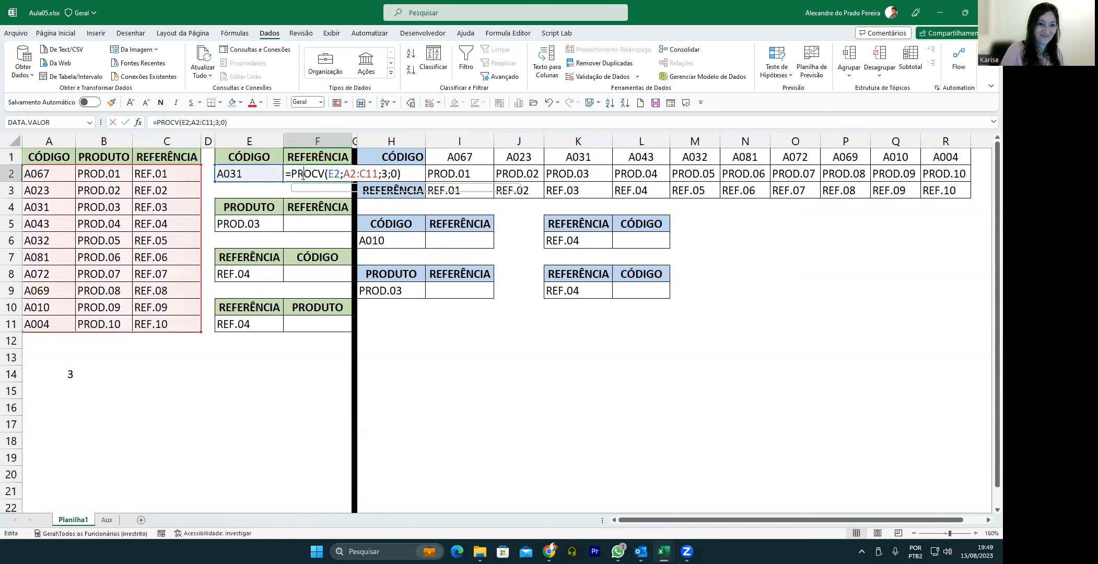
double_click(55, 372)
left_click_drag(30, 374, 115, 376)
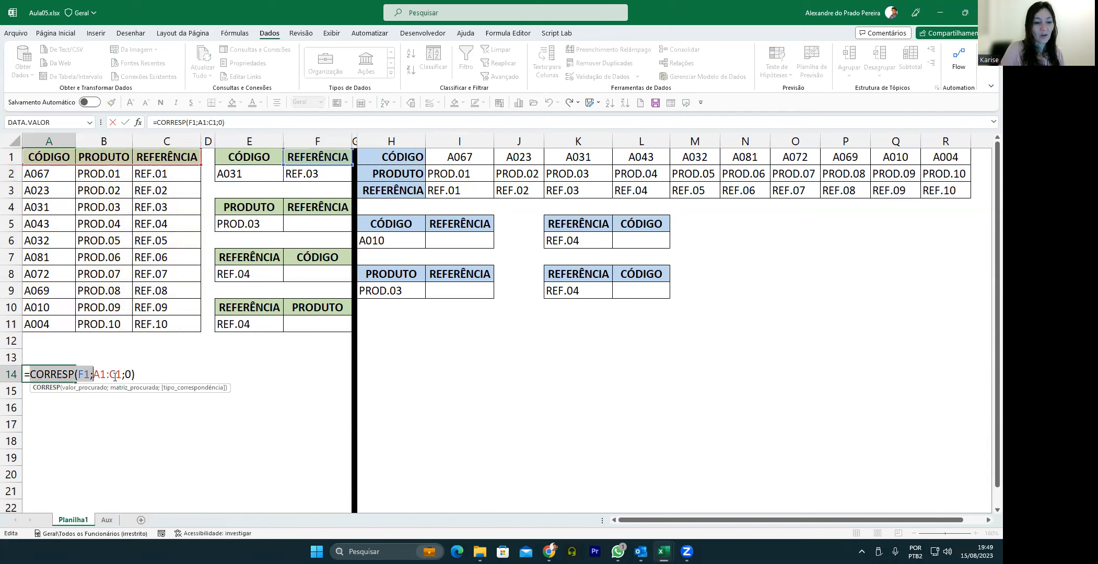
key("Return")
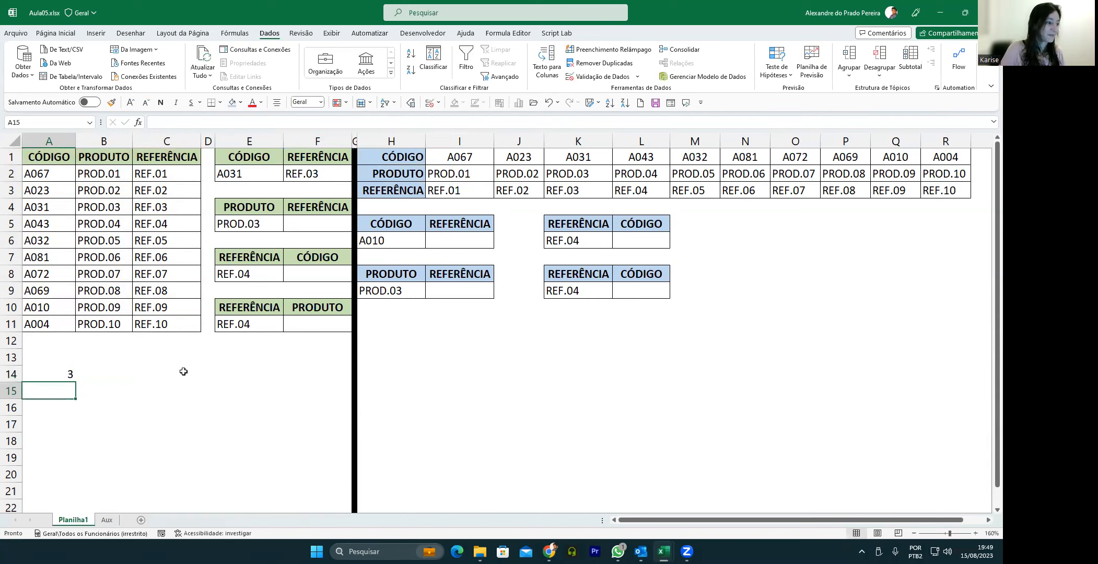
double_click(317, 173)
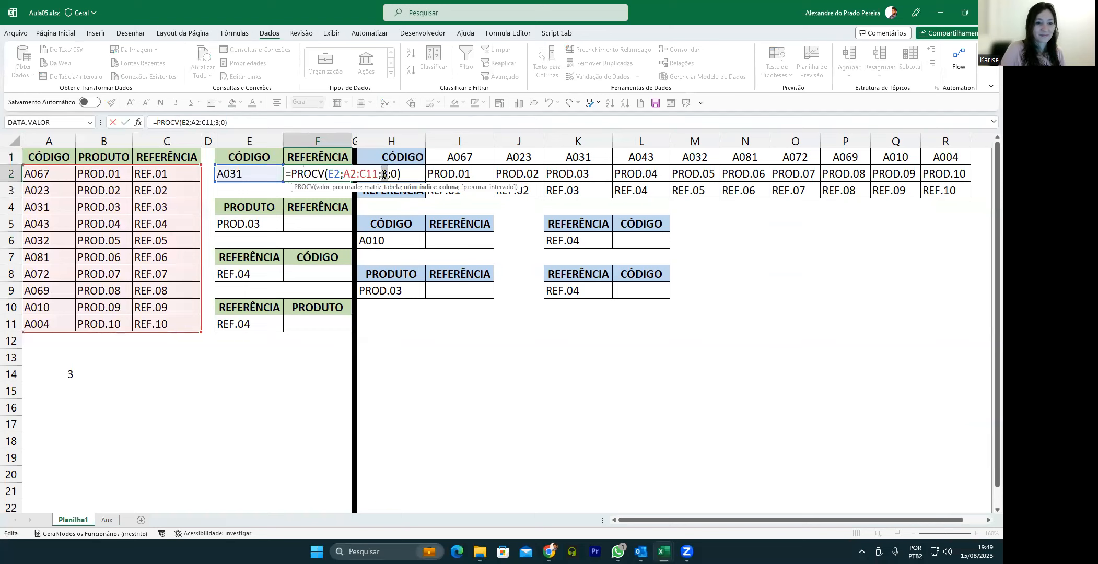
key("Return")
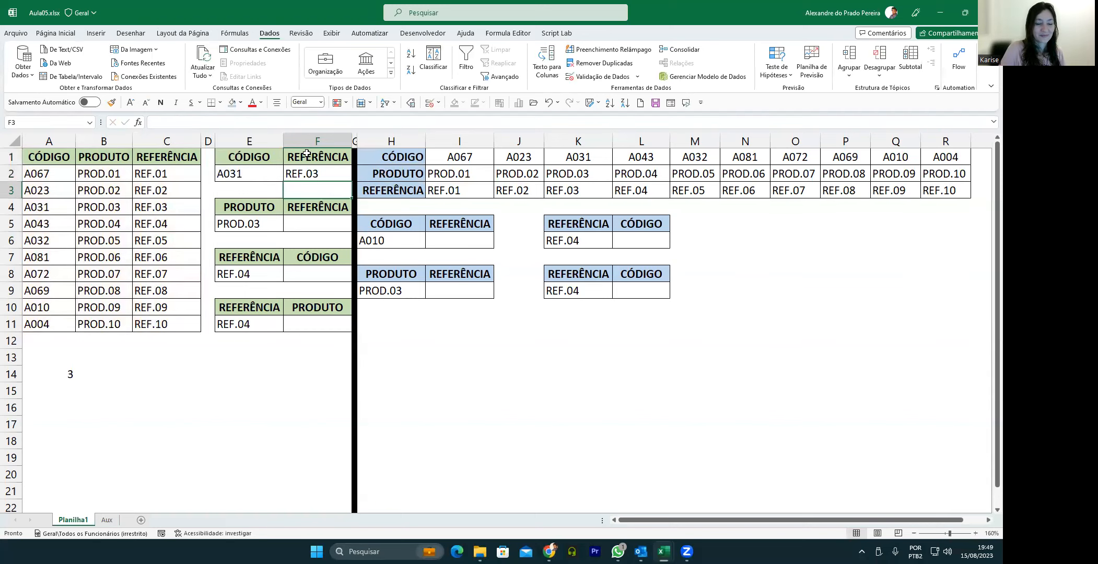
left_click(55, 376)
double_click(311, 174)
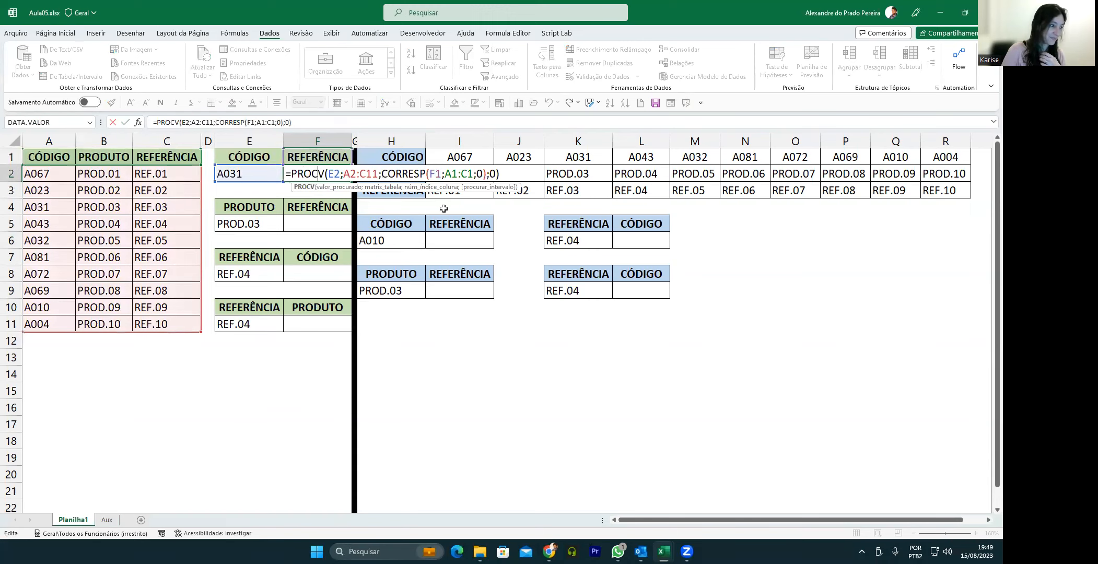
key("Return")
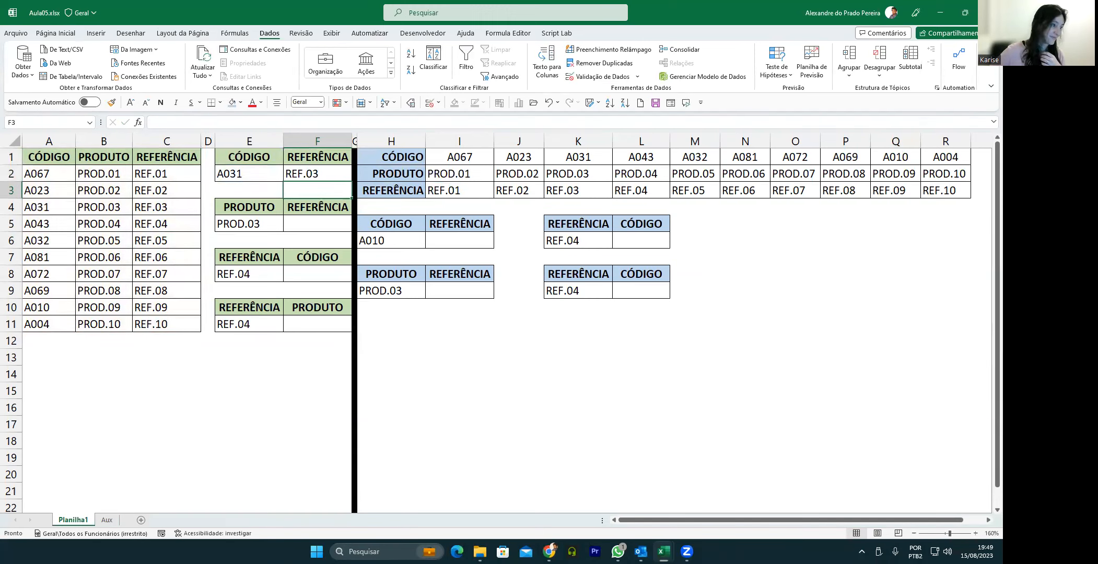
Step: Review the PROCV formulas that use CORRESP, and compare the product lookup block E4:F5 with the PRODUTO column B1:B11
key("alt+Tab")
key("F2")
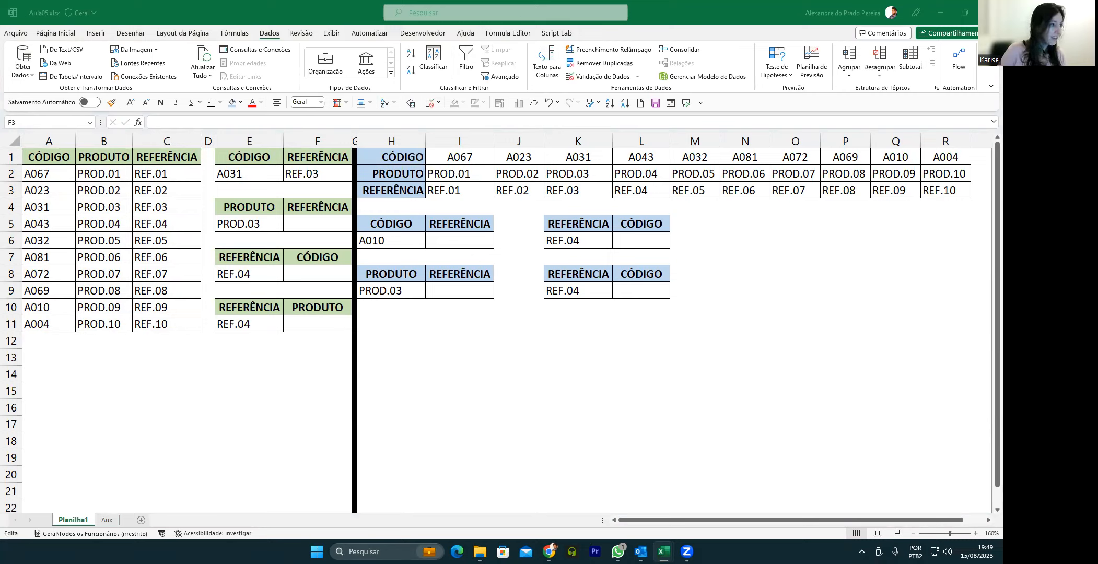
left_click(314, 172)
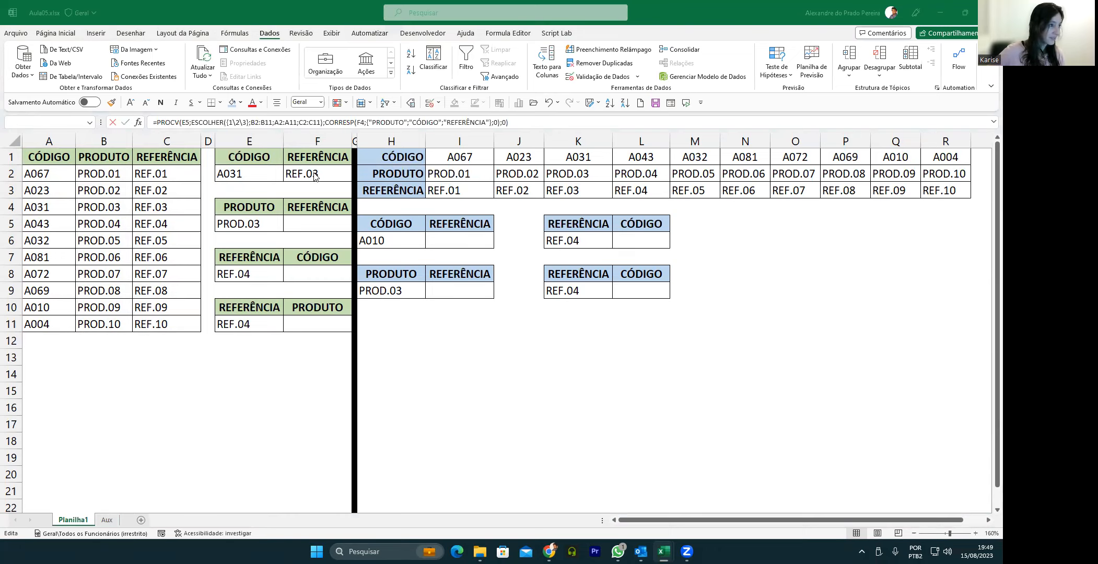
key("Escape")
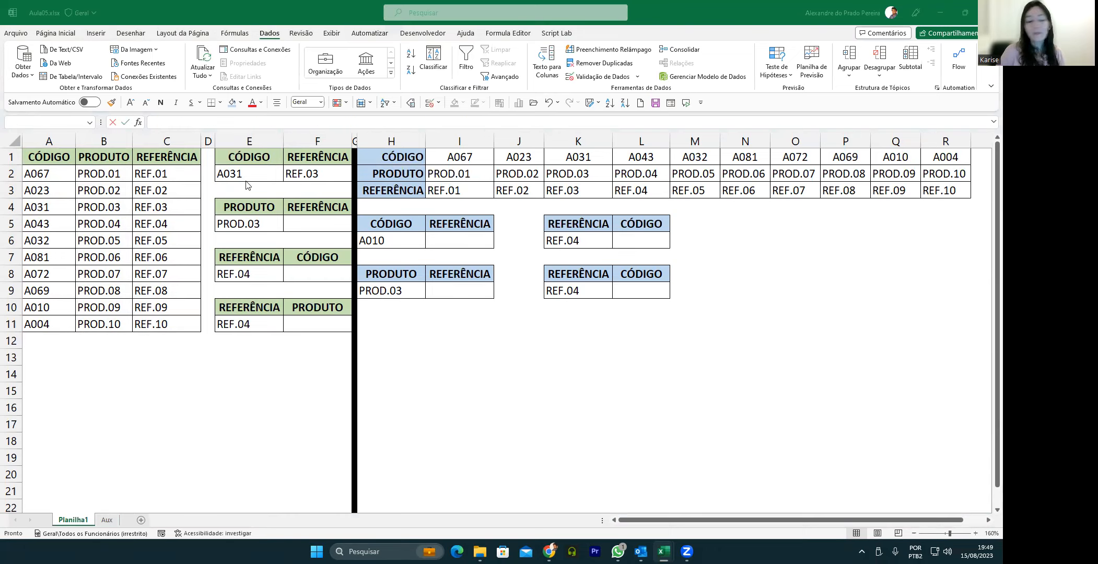
left_click(306, 175)
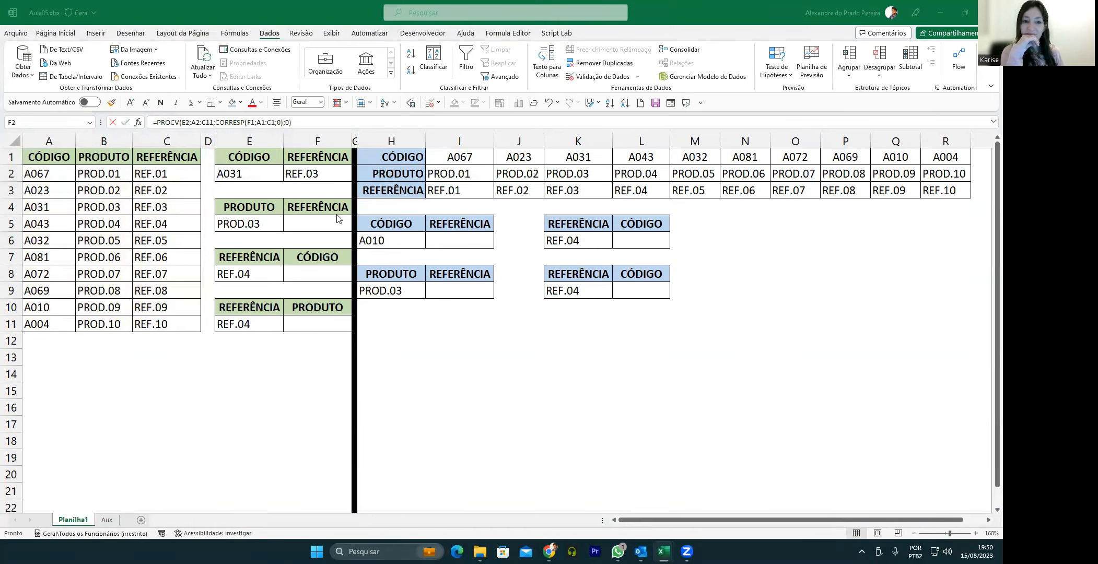
left_click(328, 225)
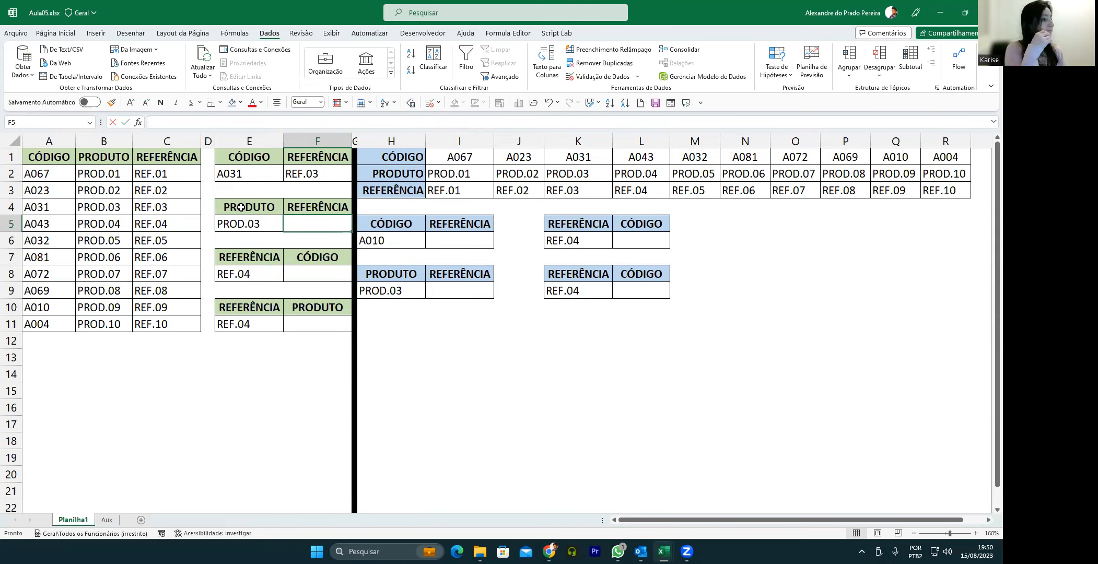
left_click(244, 224)
left_click_drag(107, 158, 111, 321)
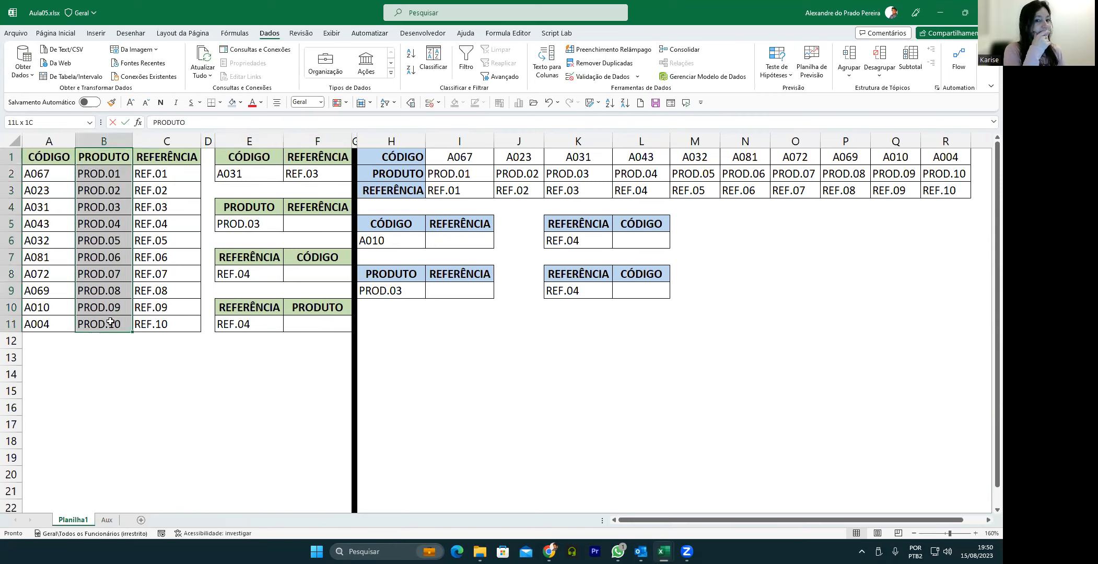
Step: Add list data validation to header cell F4 with the source CÓDIGO; REFERÊNCIA
left_click(312, 207)
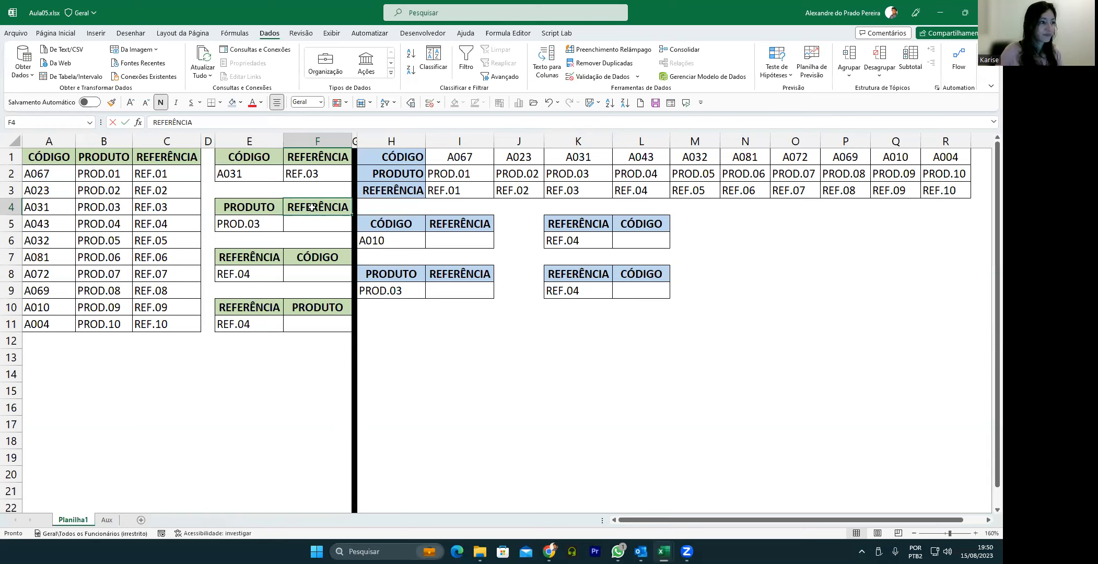
left_click(599, 79)
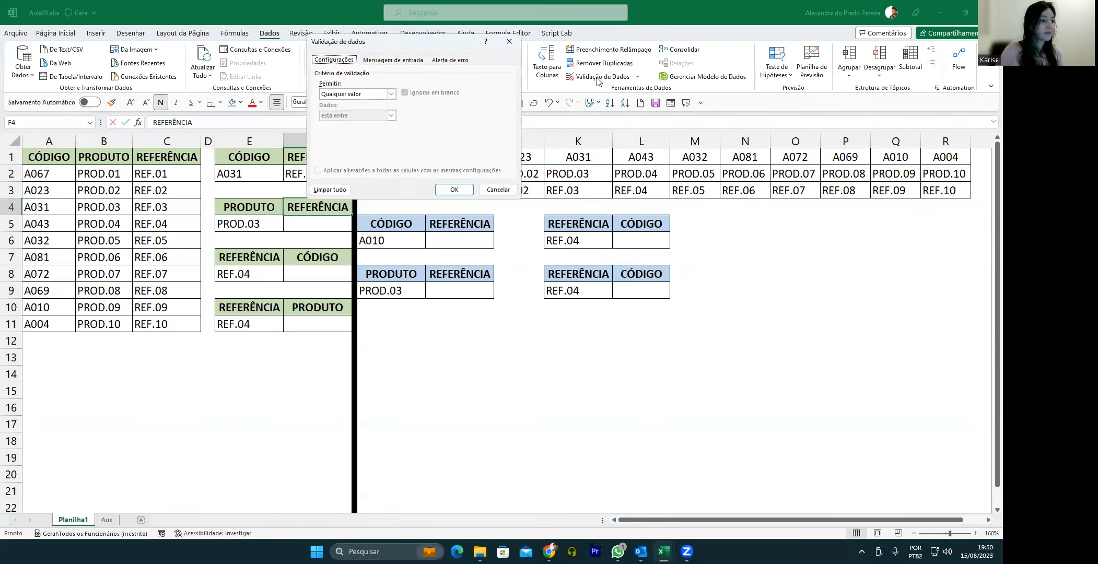
left_click(391, 94)
left_click(331, 128)
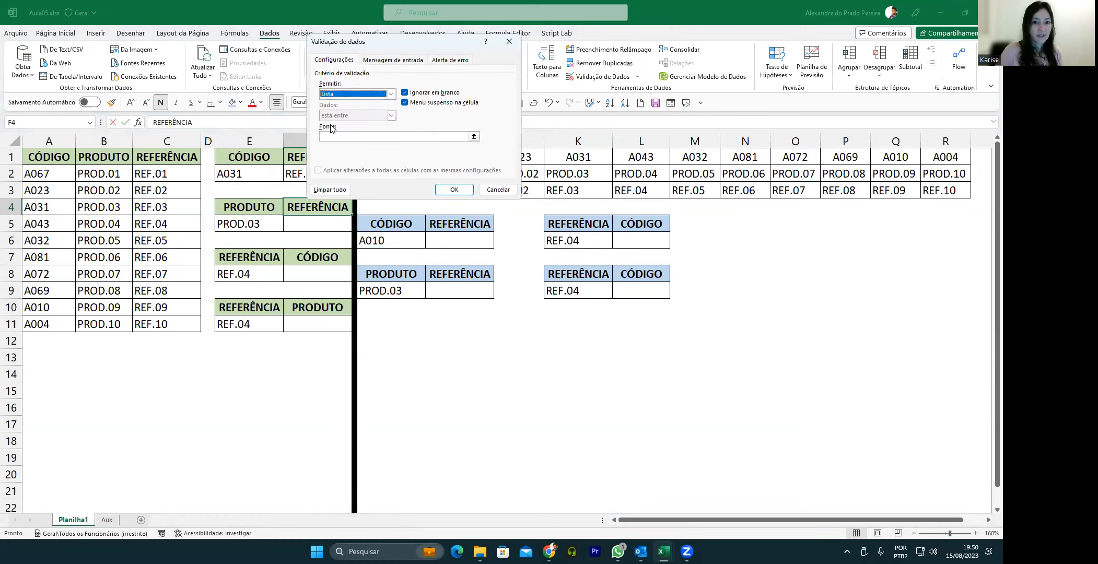
left_click(328, 137)
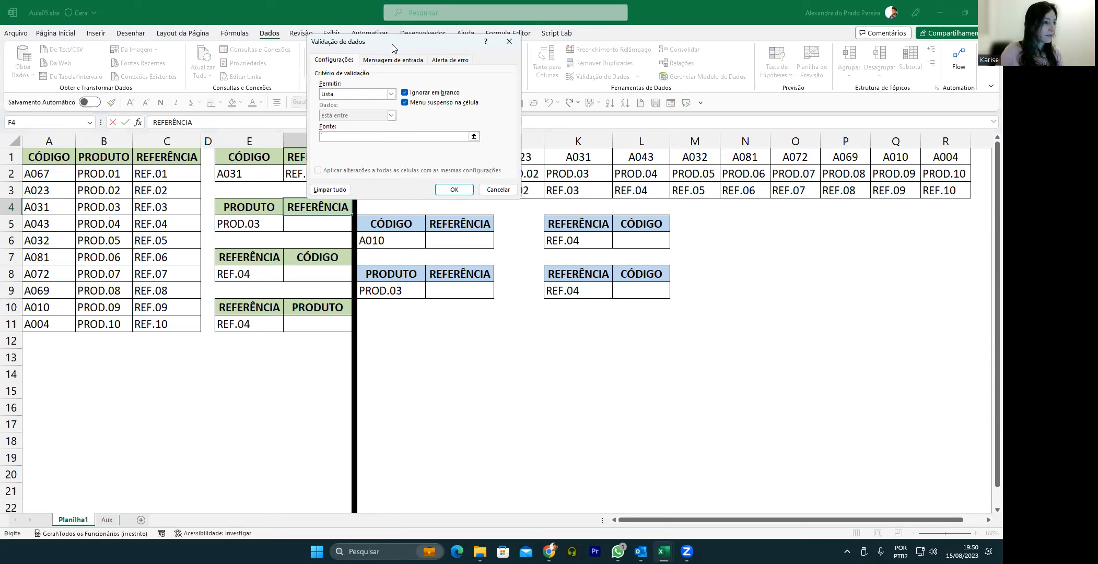
left_click_drag(391, 44, 436, 73)
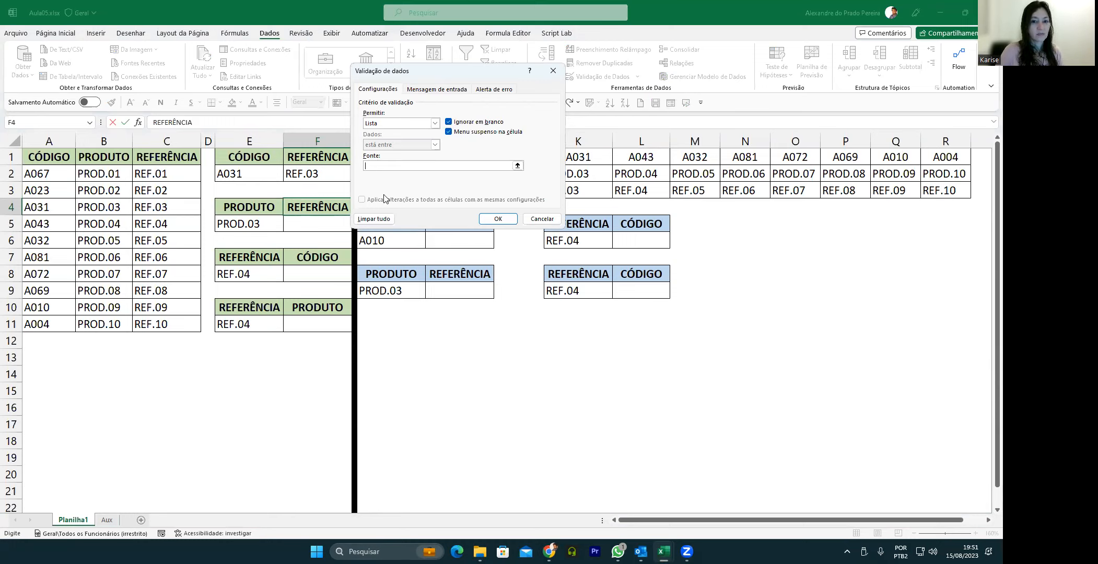
type("cc")
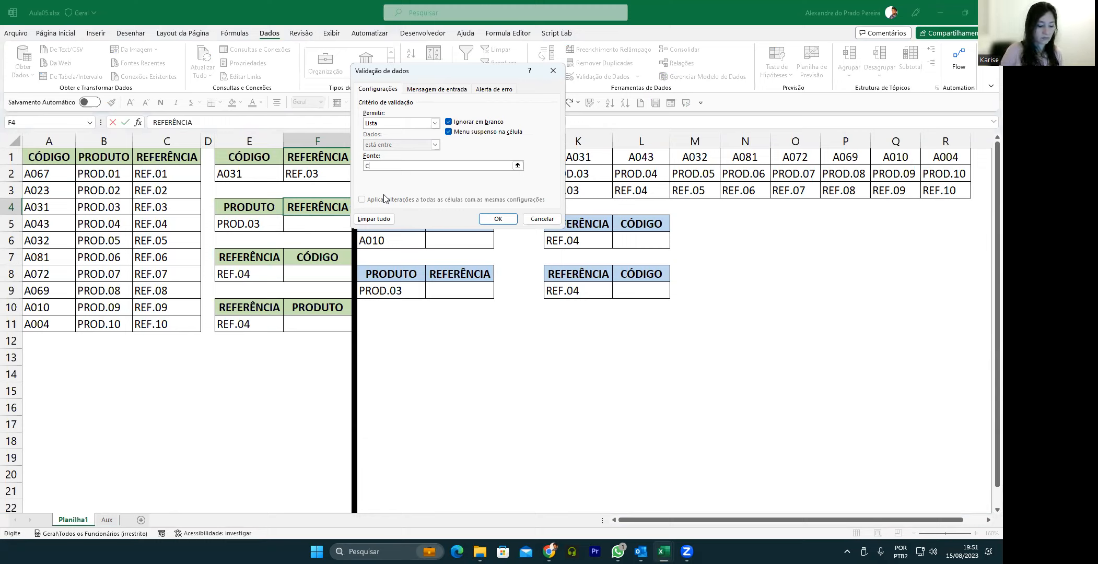
type("ÓDIGO")
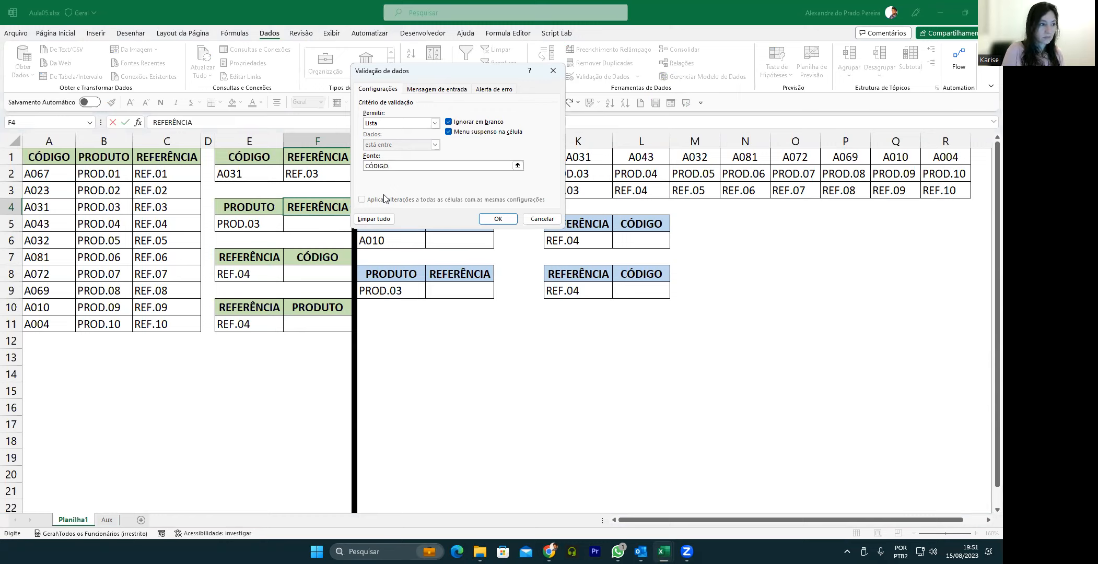
type("; REFERÊNCIA")
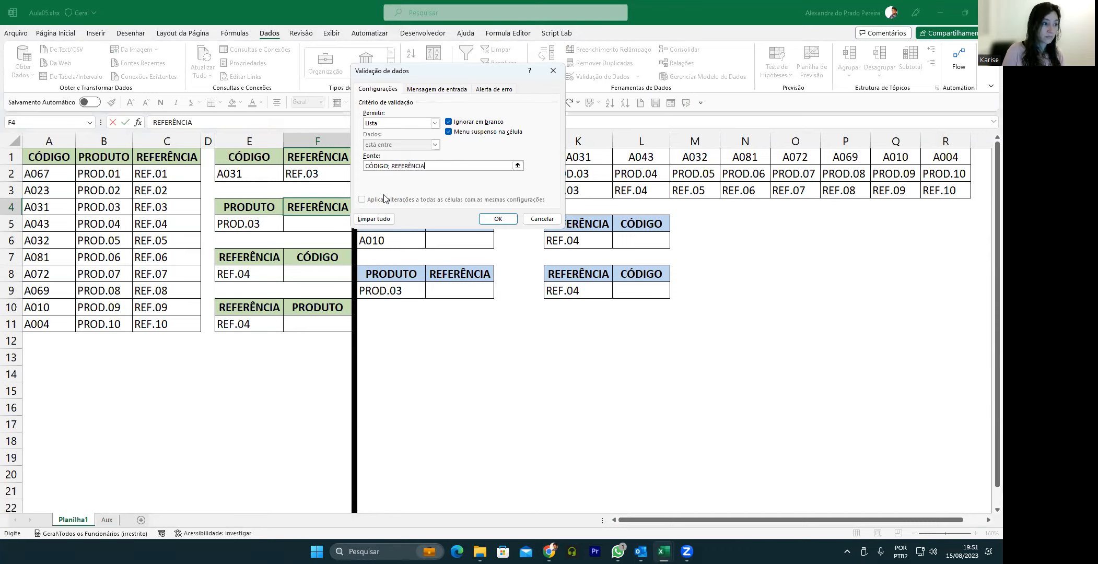
left_click(498, 219)
Step: Test the validation list in F4 by choosing CÓDIGO and then REFERÊNCIA, and select cell F5
left_click(355, 210)
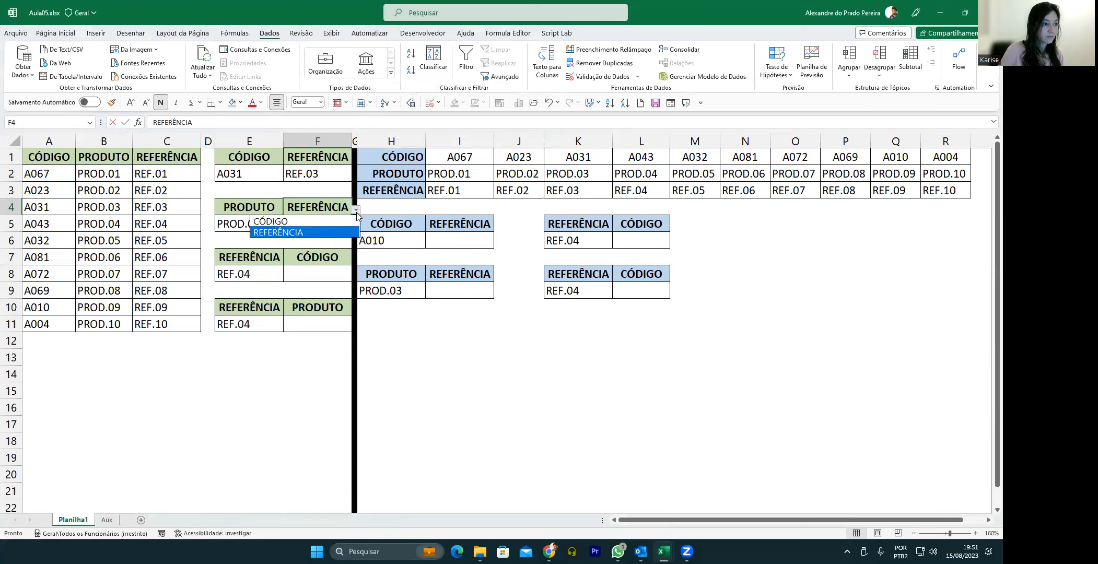
left_click(359, 217)
left_click(356, 209)
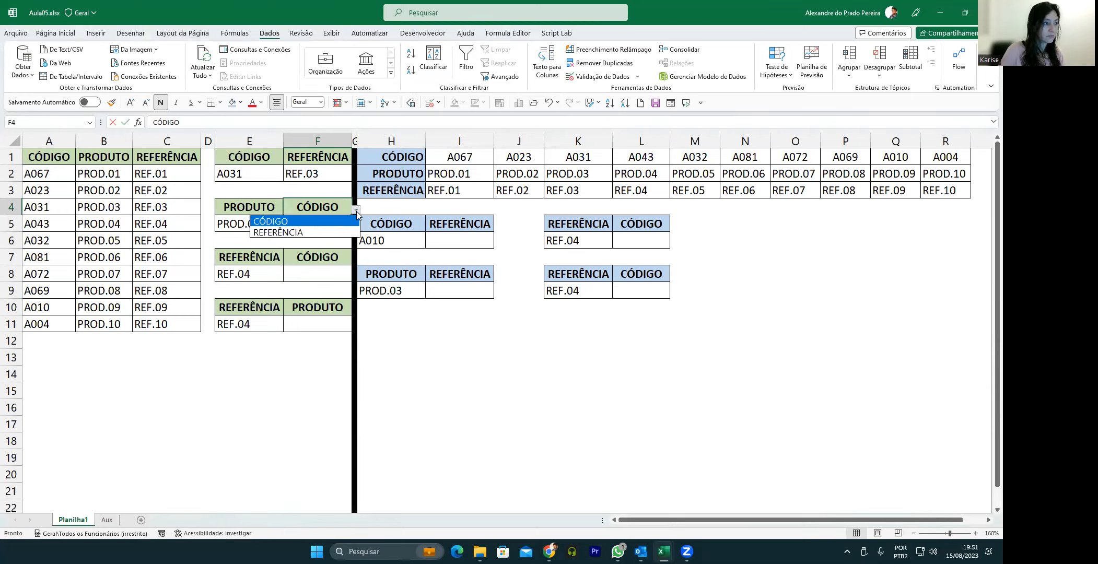
left_click(308, 236)
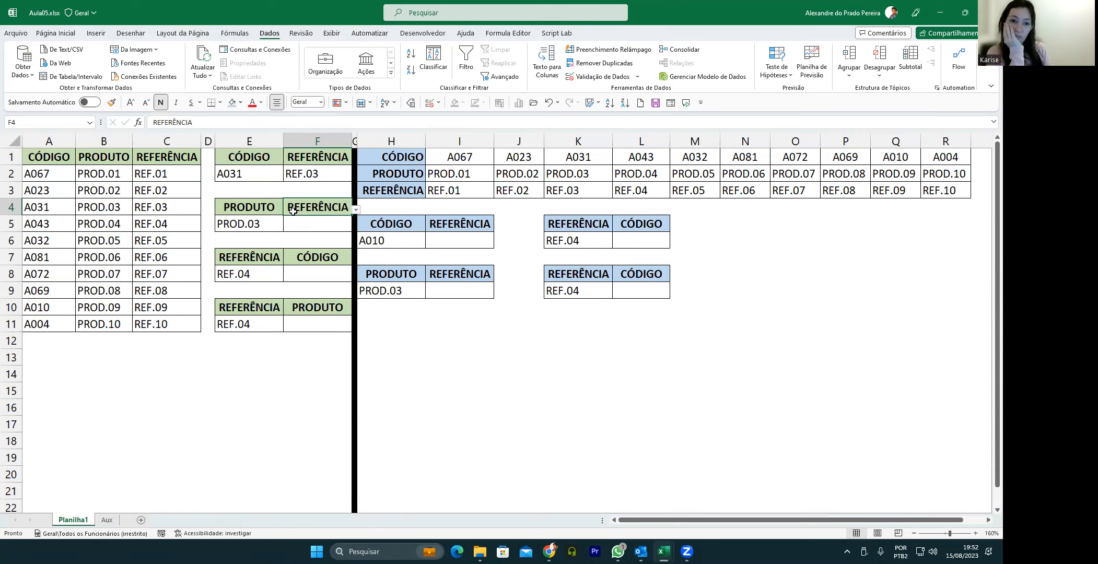
left_click(304, 221)
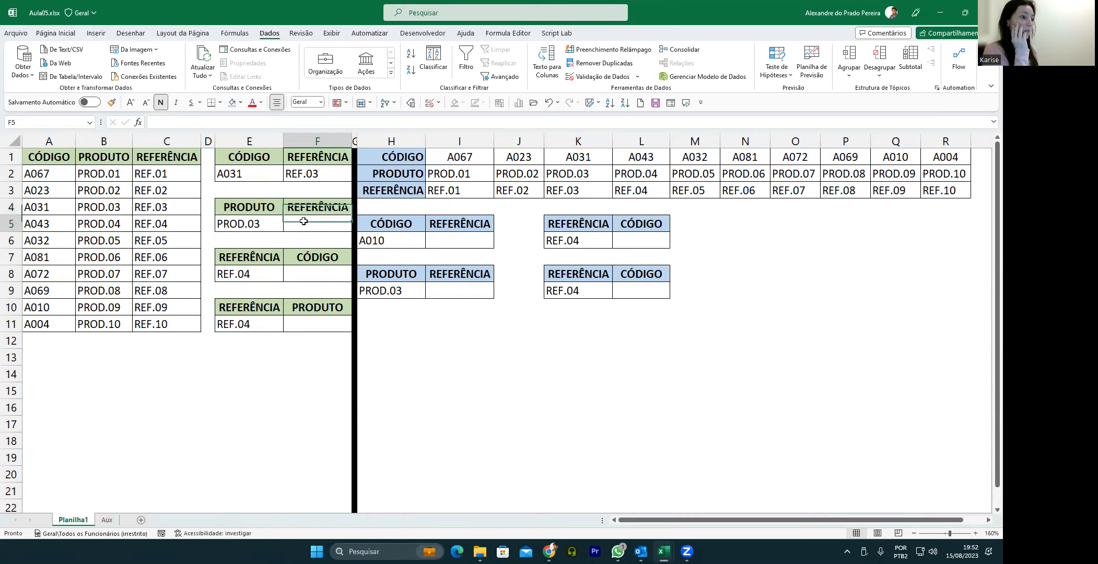
Step: Choose CÓDIGO from the validation list in header cell F4 and select the result cell F5
left_click(255, 226)
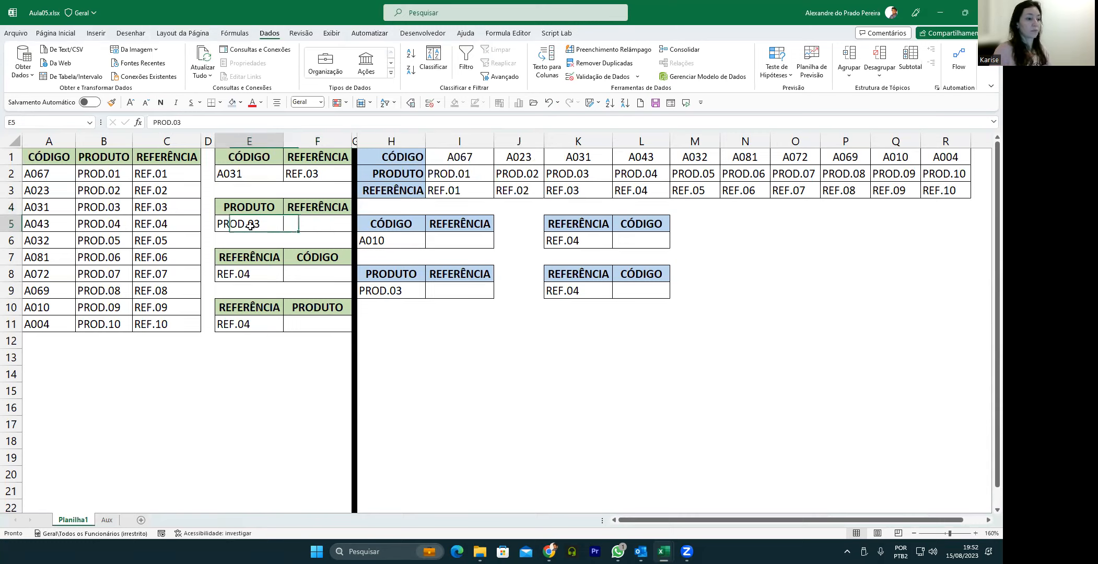
left_click(308, 225)
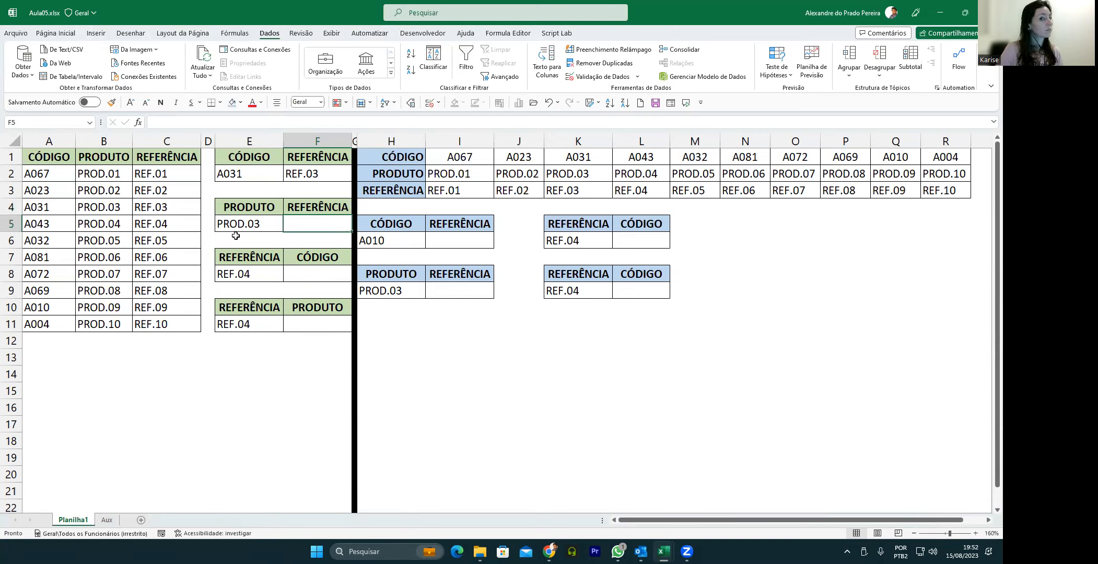
left_click(337, 208)
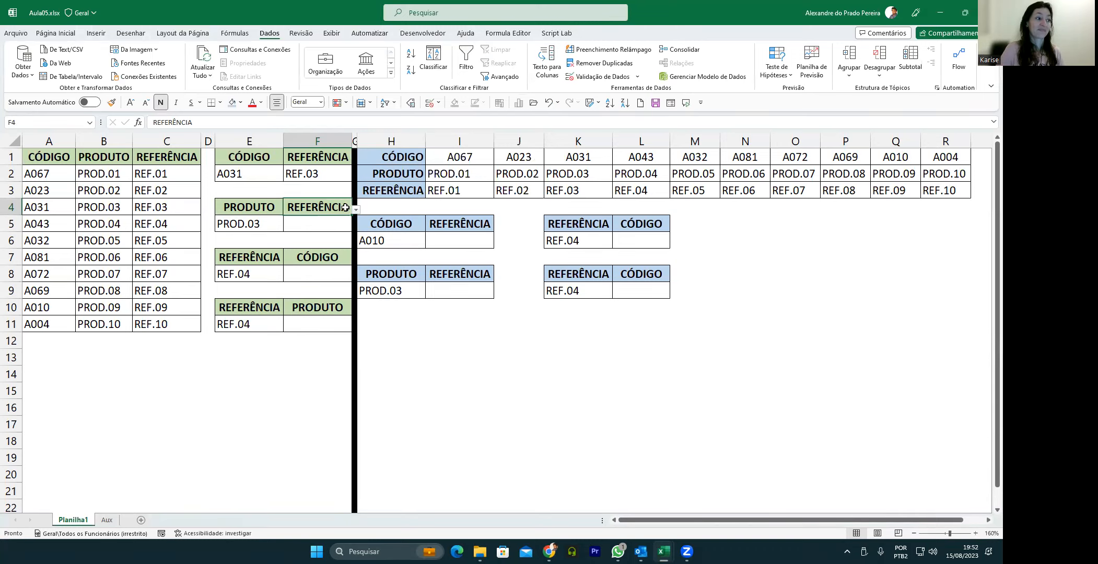
left_click(355, 210)
left_click(319, 221)
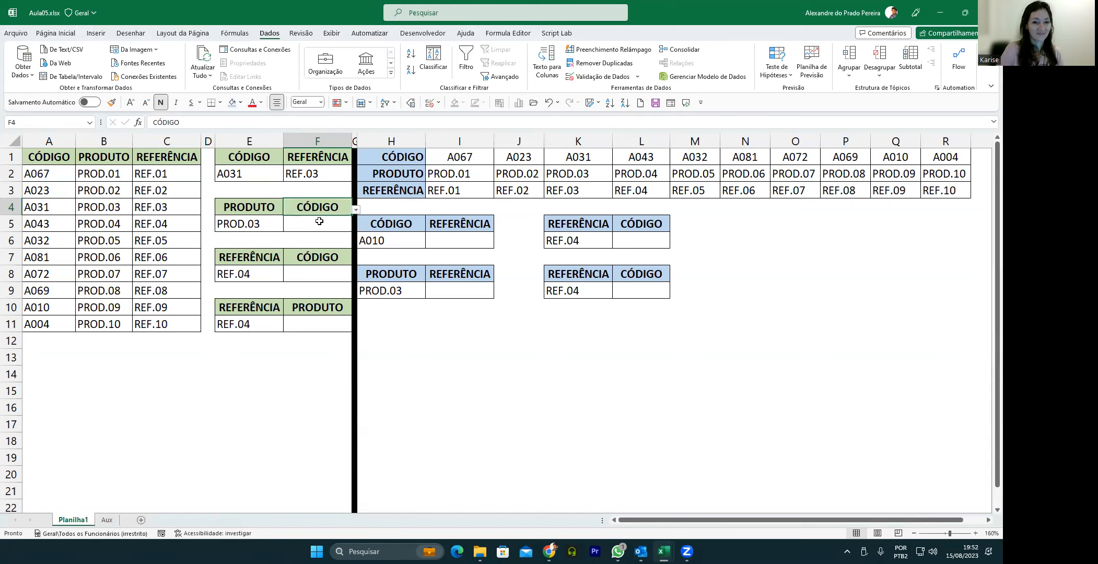
left_click(316, 223)
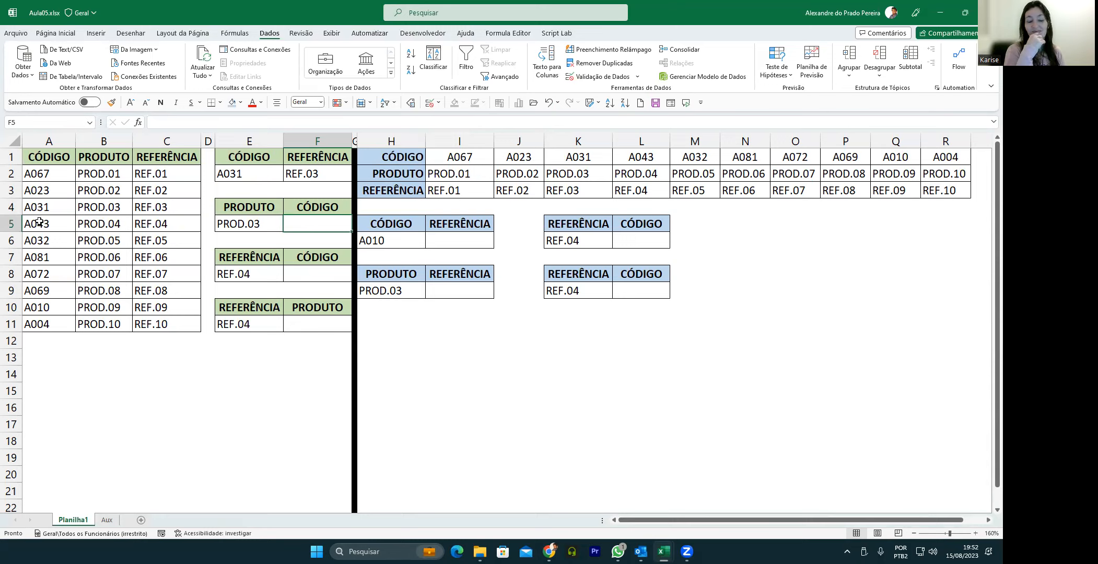
Step: Enter the example formula =ESCOLHER(2;10;20;30;40) in A13, reviewing its index and value arguments
left_click(49, 356)
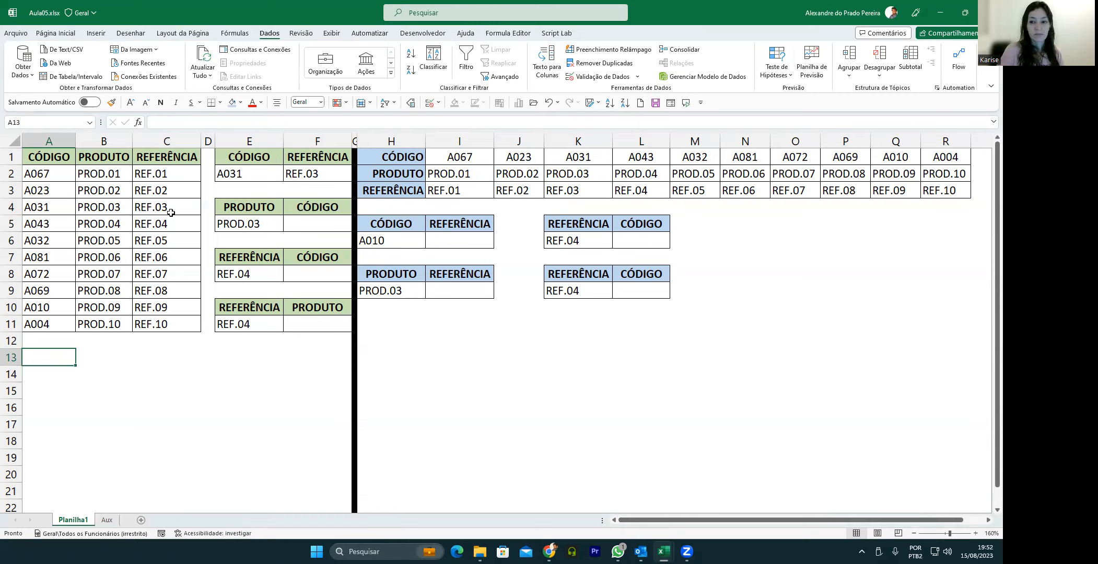
type("=")
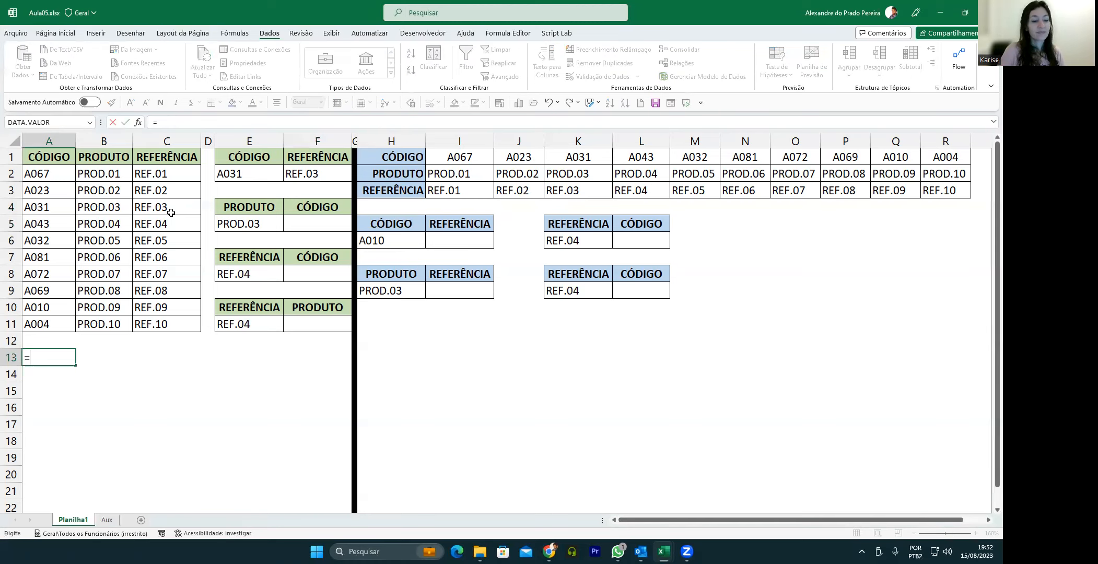
type("ESCOLHER")
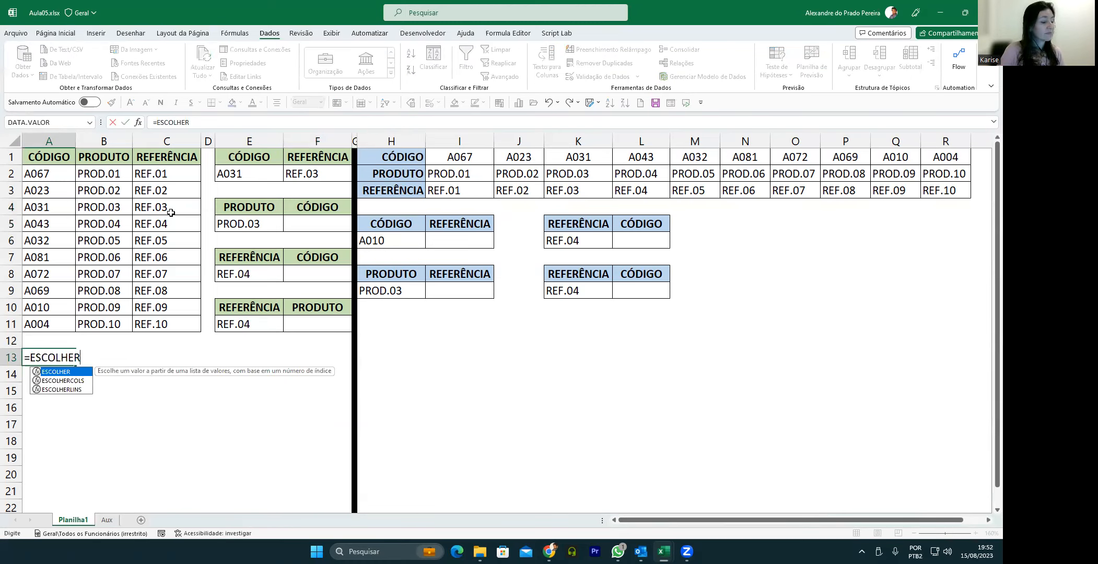
type("(")
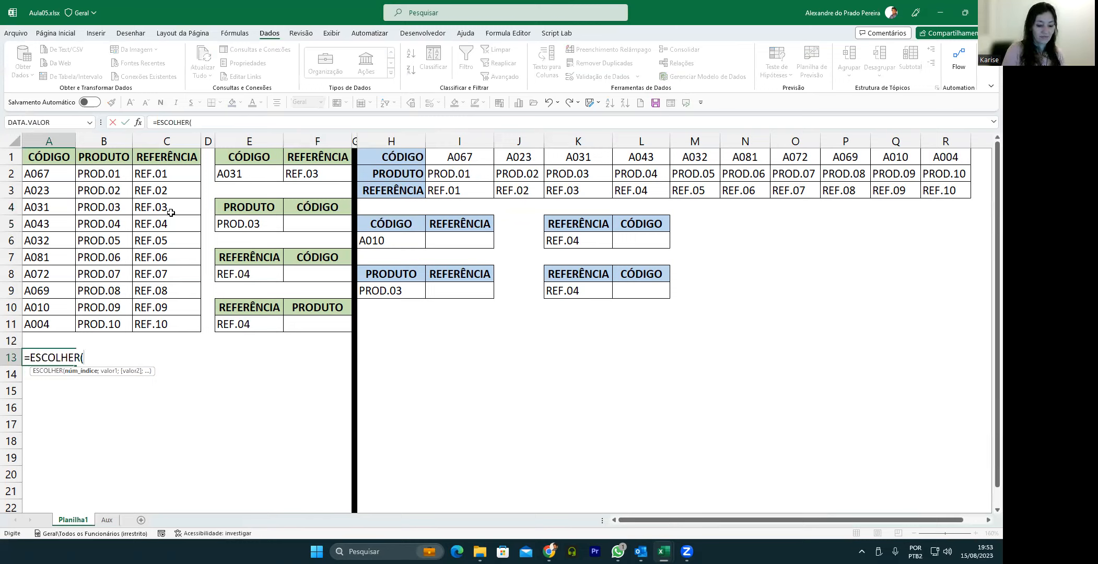
type("2;")
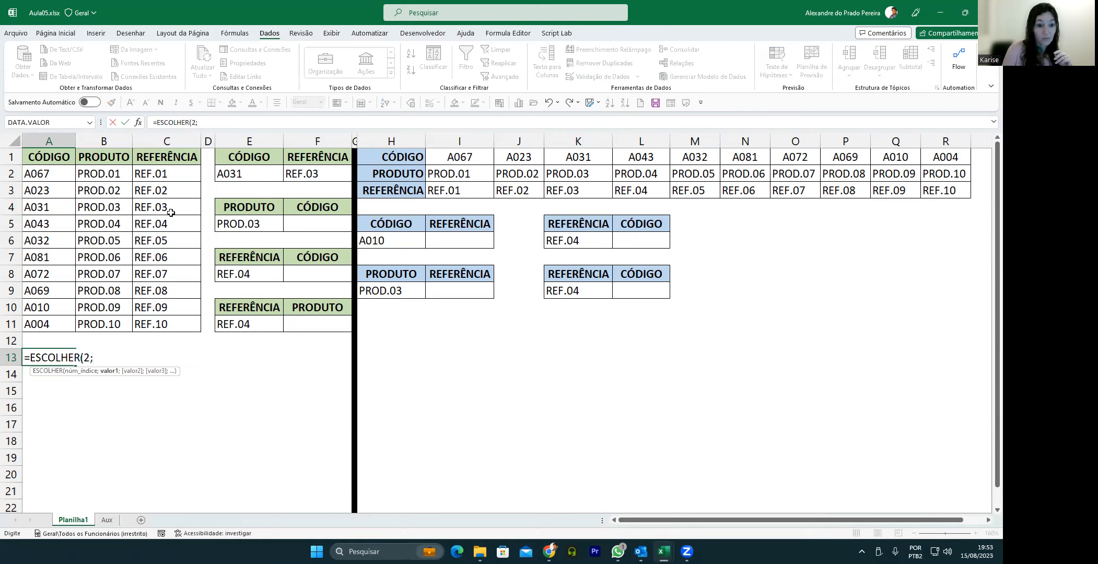
type("10;20")
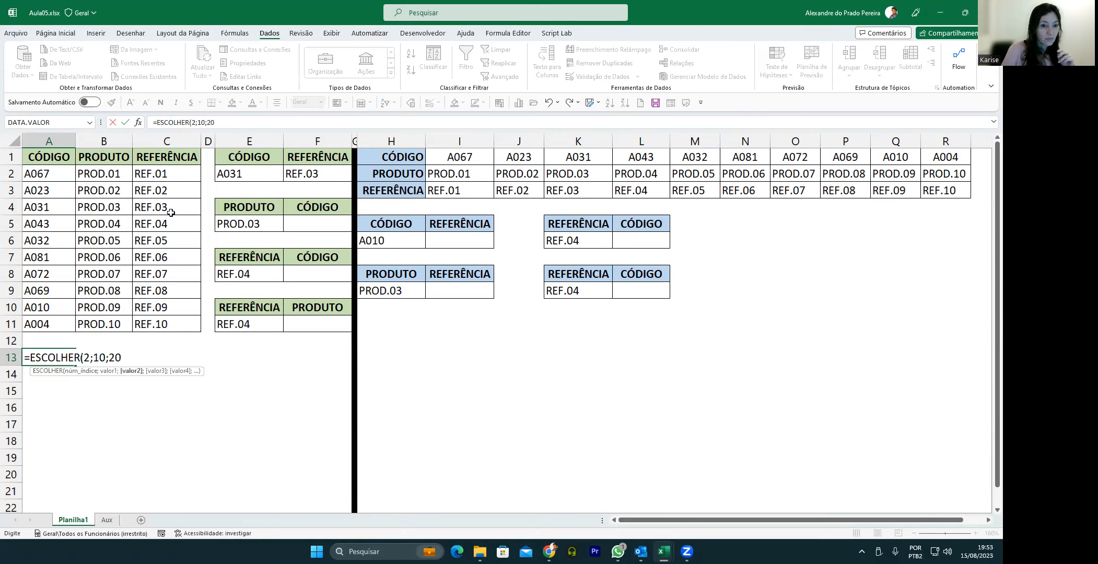
type(";30;40")
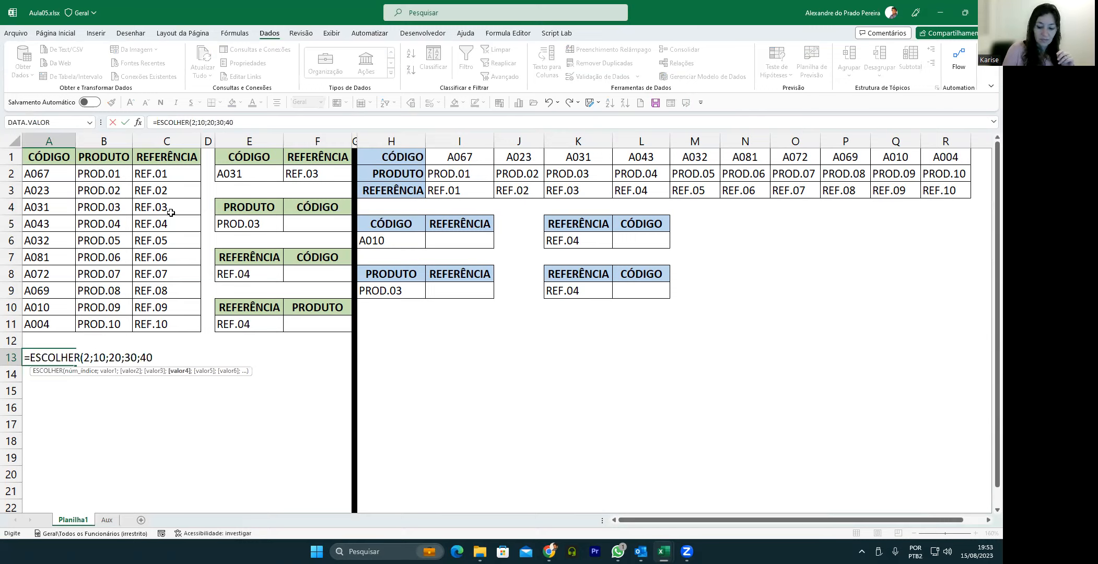
type(")")
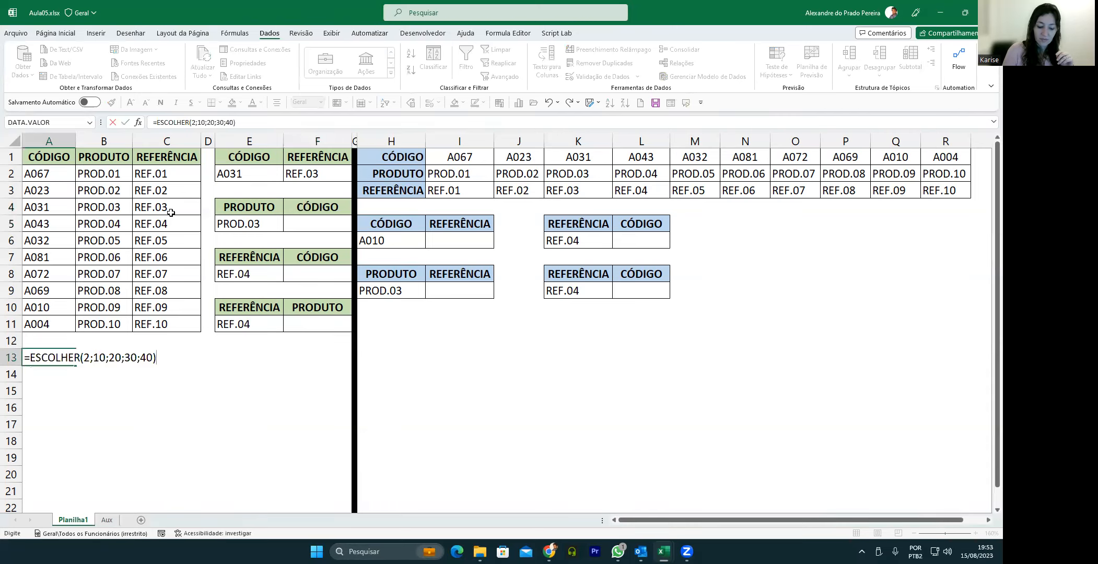
left_click(91, 353)
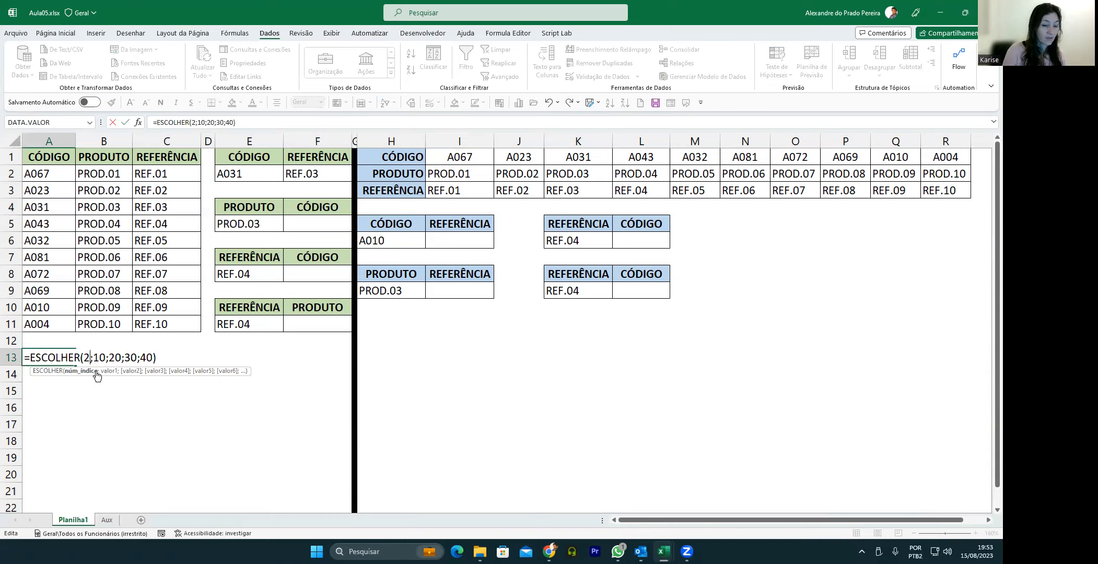
left_click_drag(97, 358, 153, 357)
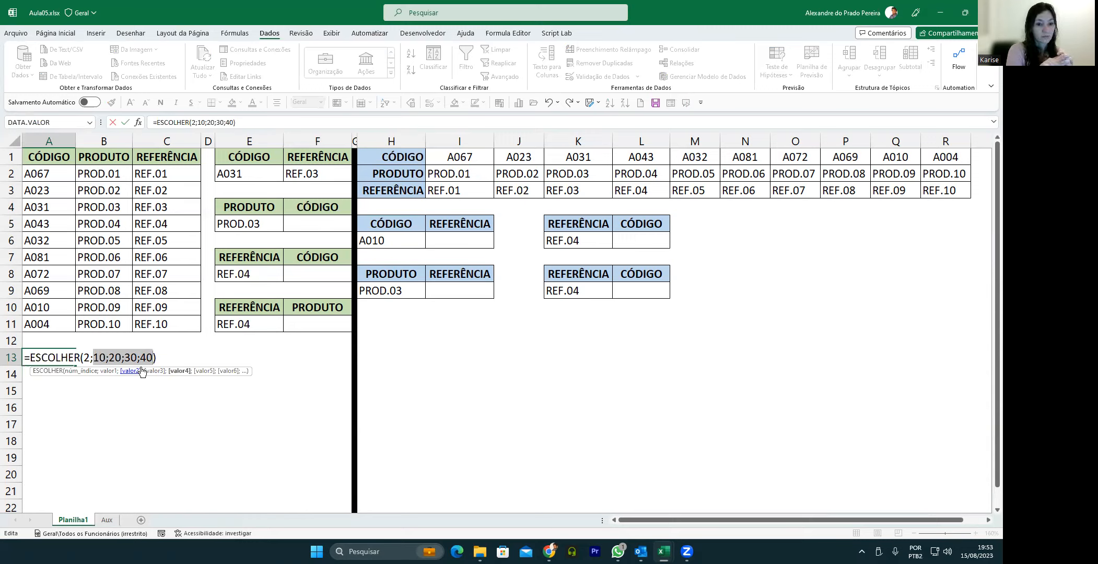
key("Return")
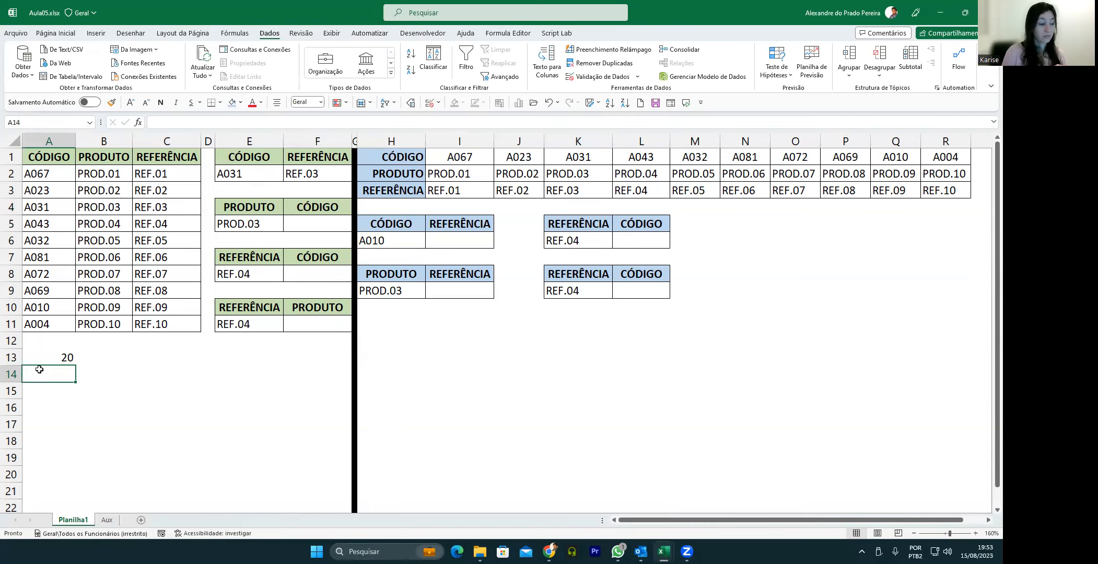
Step: Enter 3 in A14 and replace the fixed index in A13's ESCOLHER formula with a reference to A14
type("3")
key("Return")
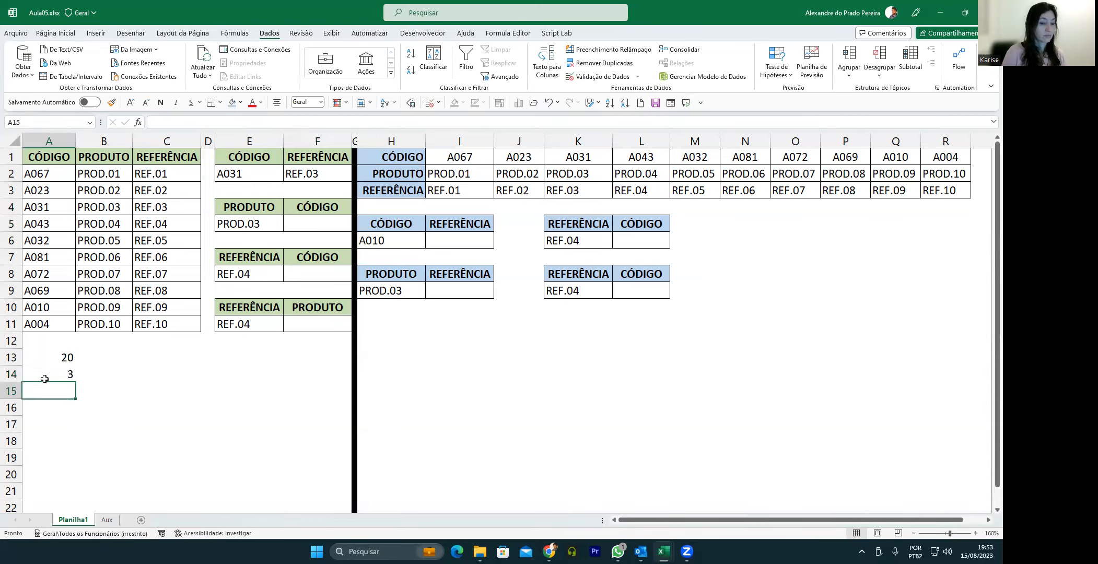
left_click(46, 361)
double_click(47, 361)
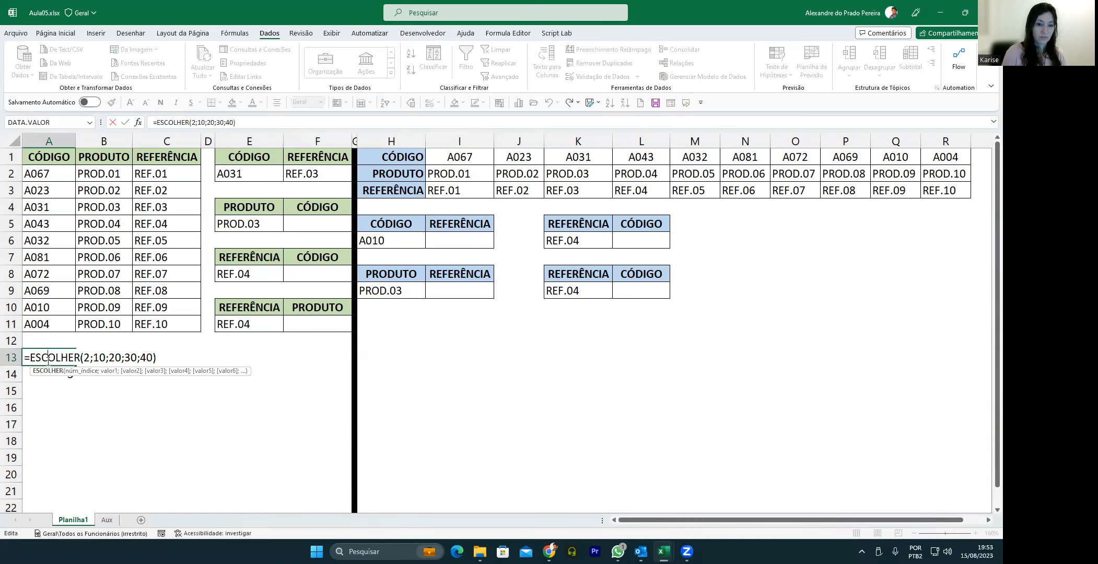
double_click(86, 357)
key("Delete")
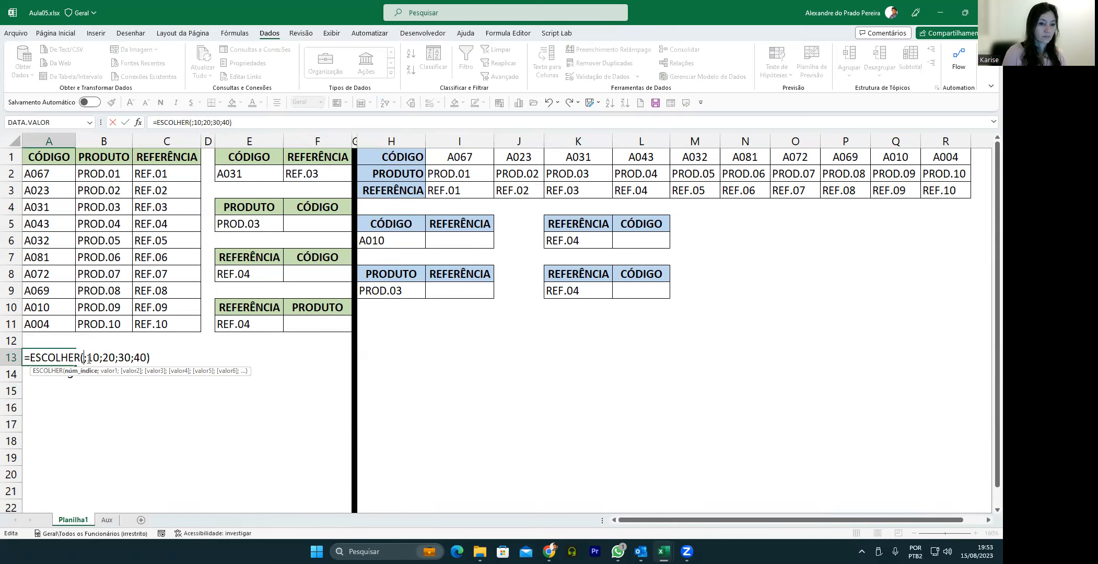
left_click(28, 377)
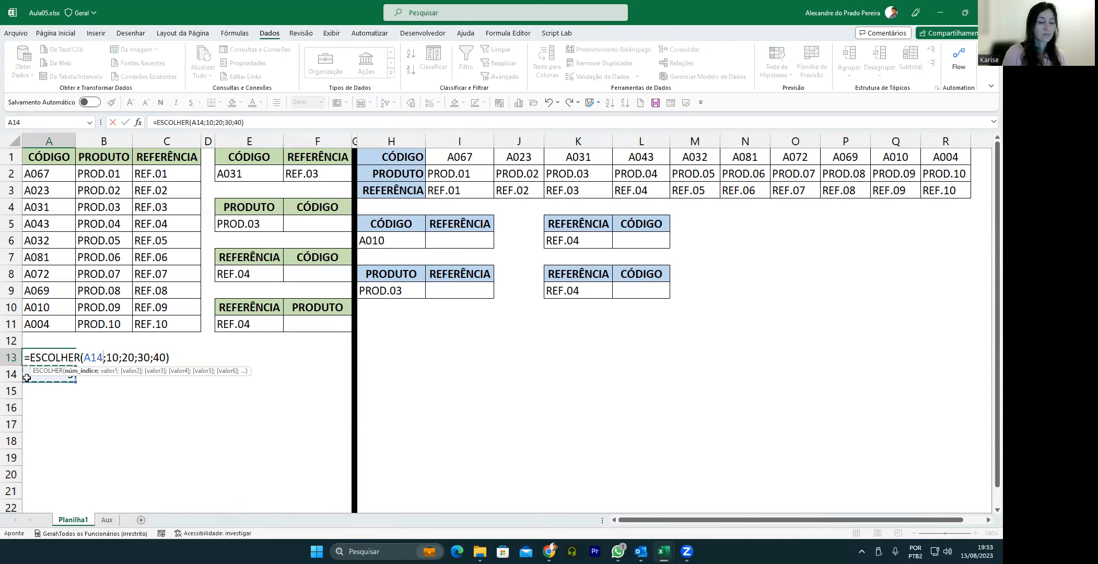
key("Return")
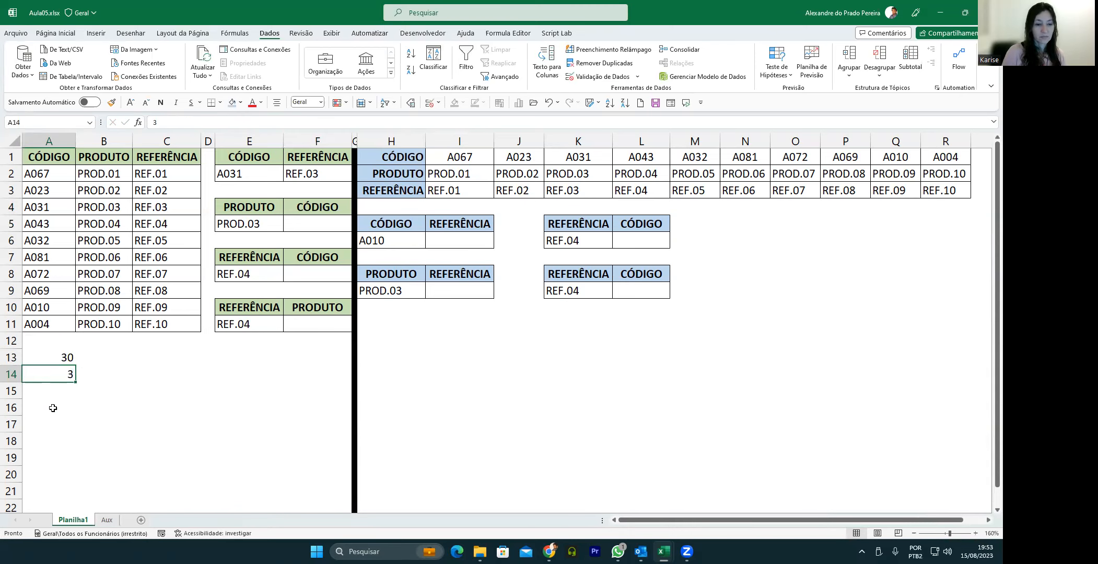
Step: Test the ESCOLHER formula in A13 by setting the index in A14 to 4, 5 and finally 1
type("4")
key("Return")
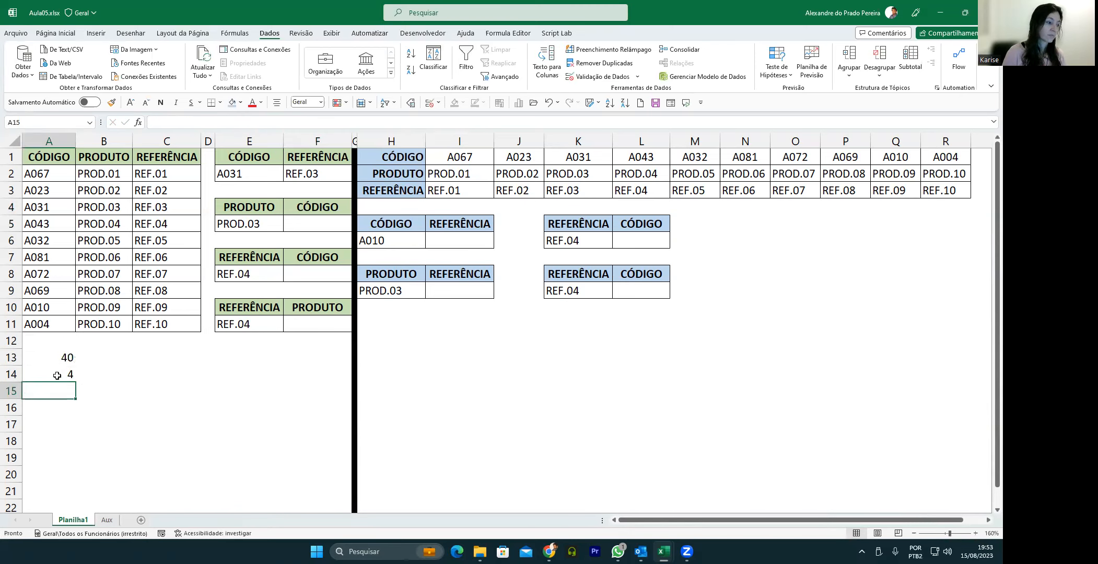
left_click(56, 375)
type("5")
key("Return")
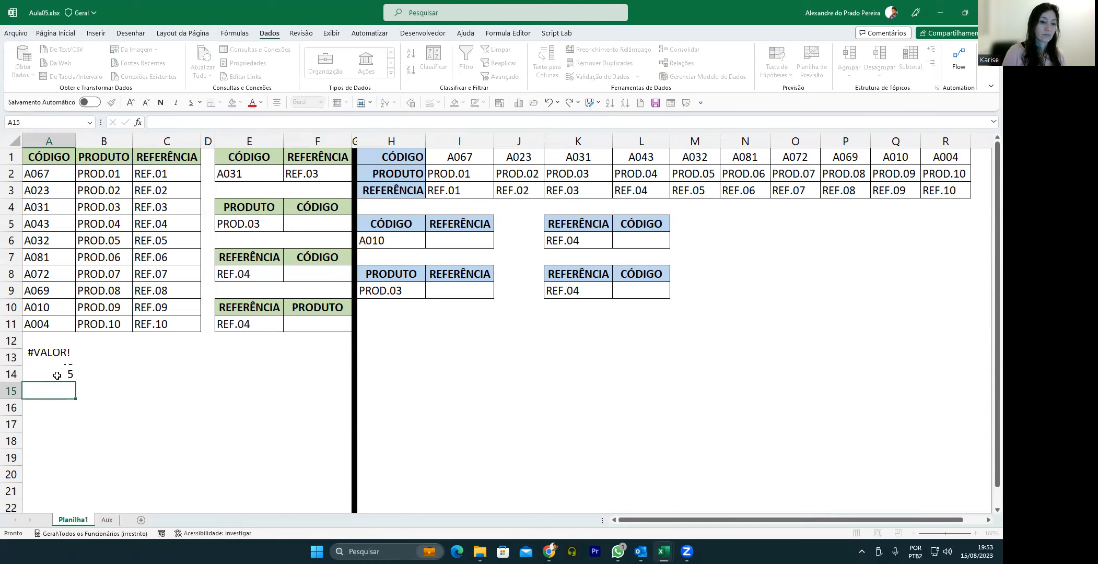
left_click(57, 375)
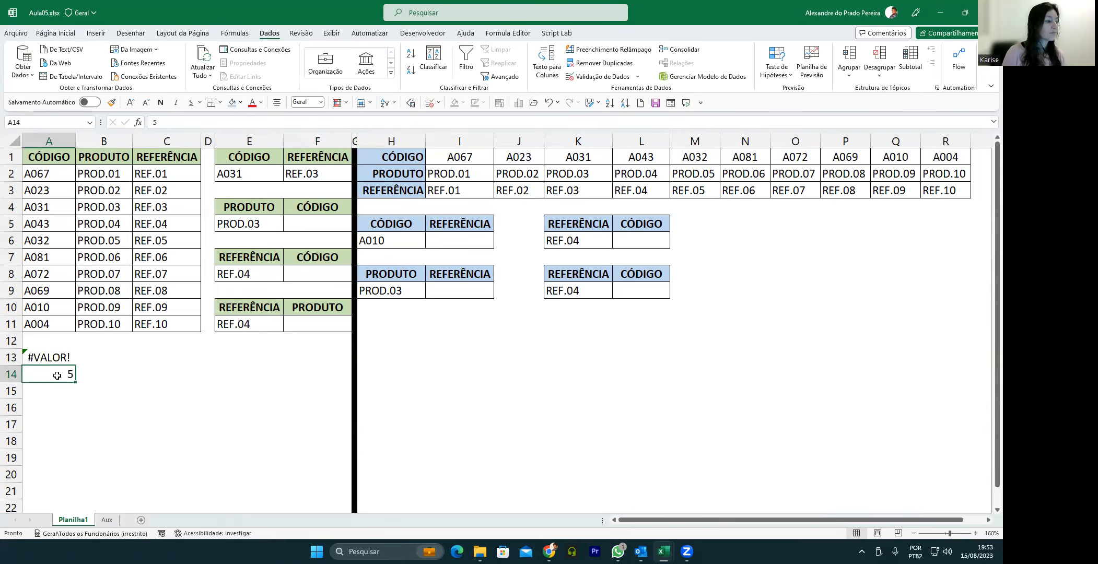
double_click(104, 360)
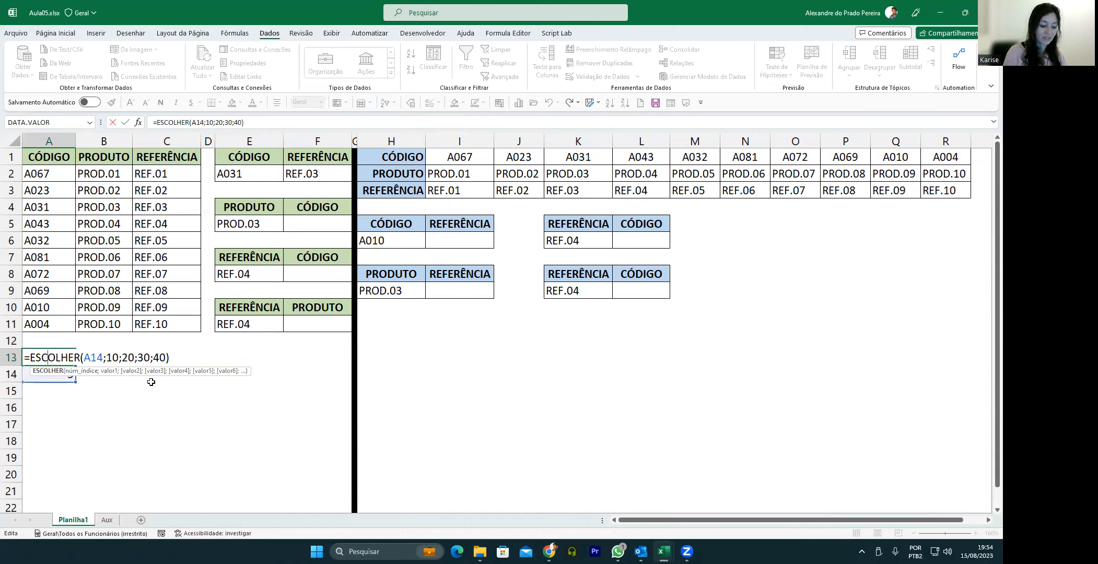
key("ctrl+Return")
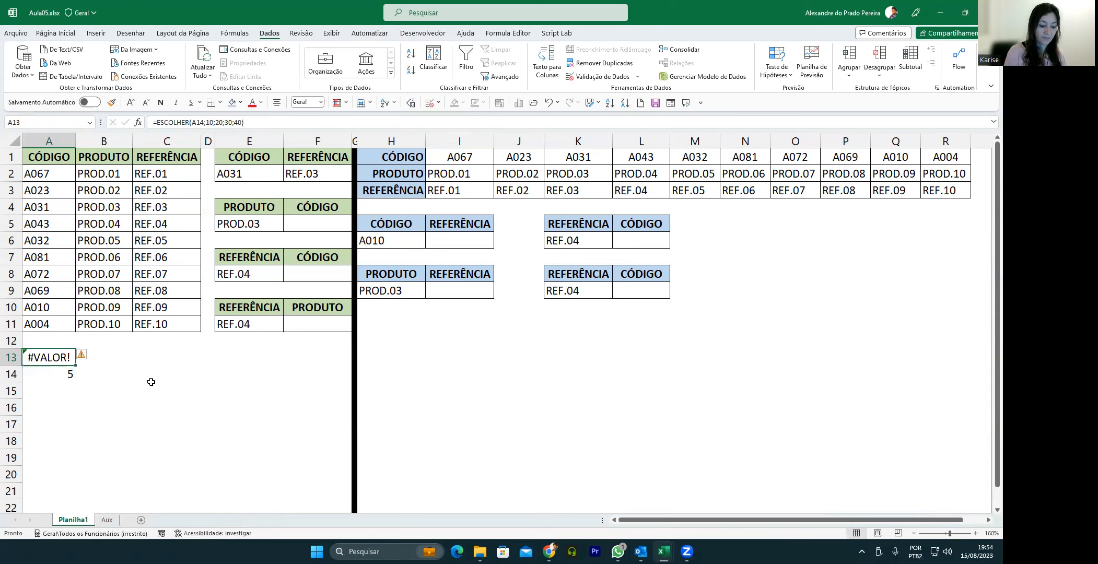
key("Down")
type("1")
key("Return")
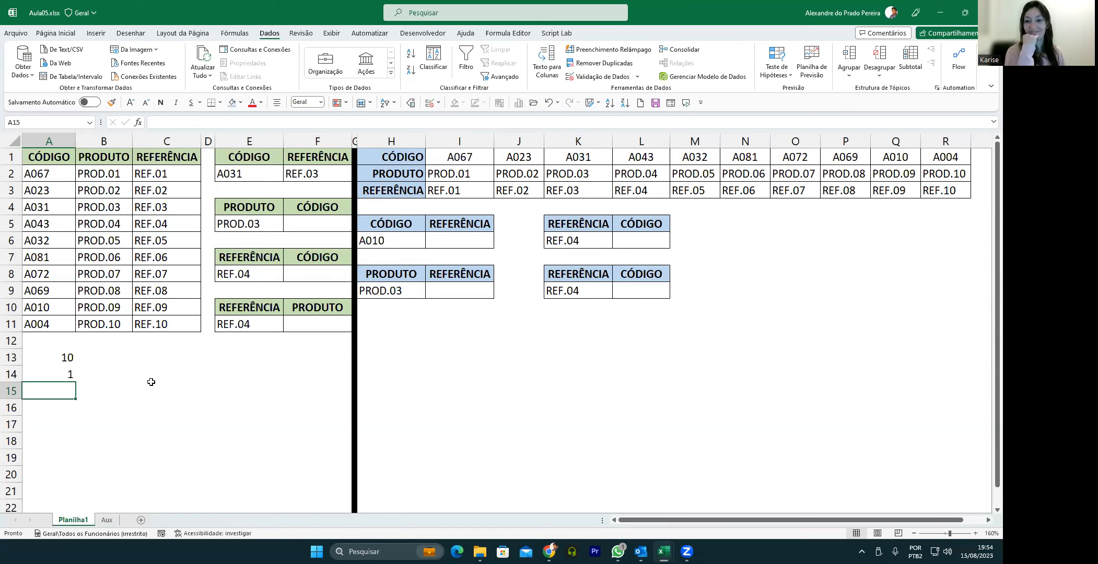
Step: Start a PROCV formula in F5 with the product in E5 as the lookup value
left_click(295, 227)
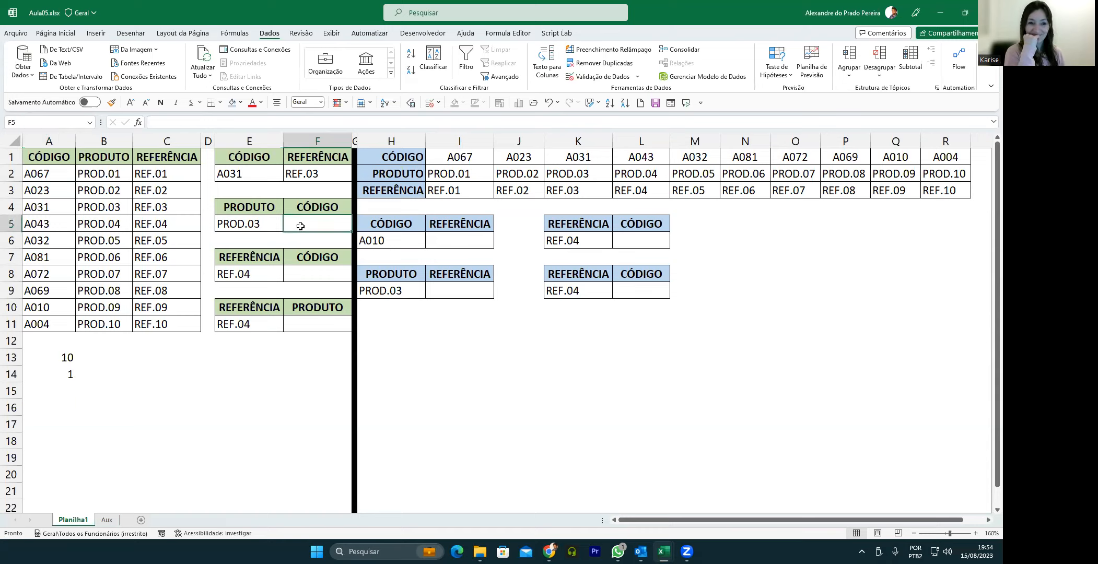
type("=PROCV(")
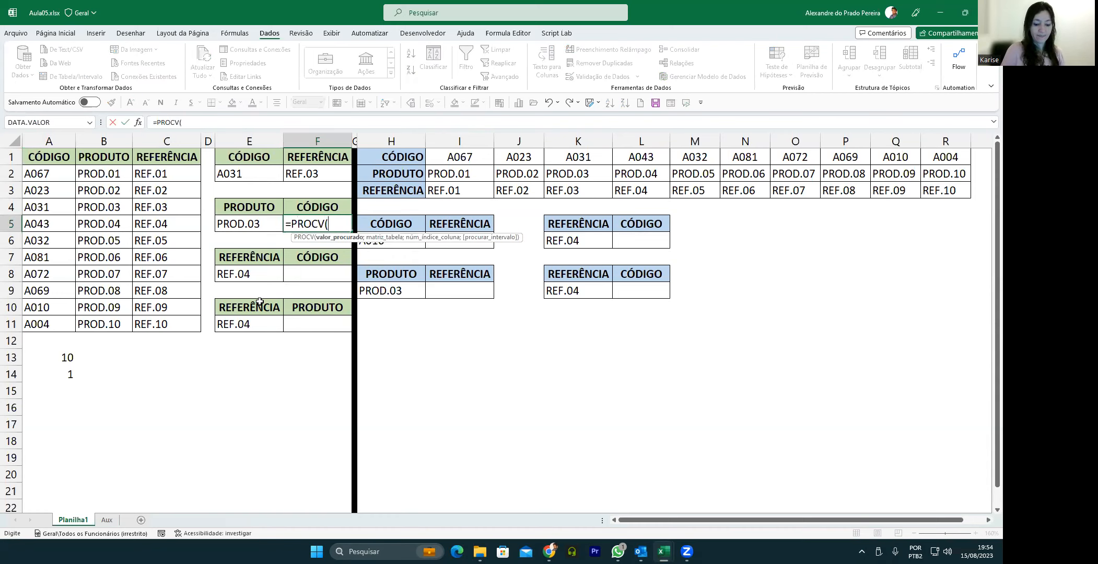
left_click(238, 225)
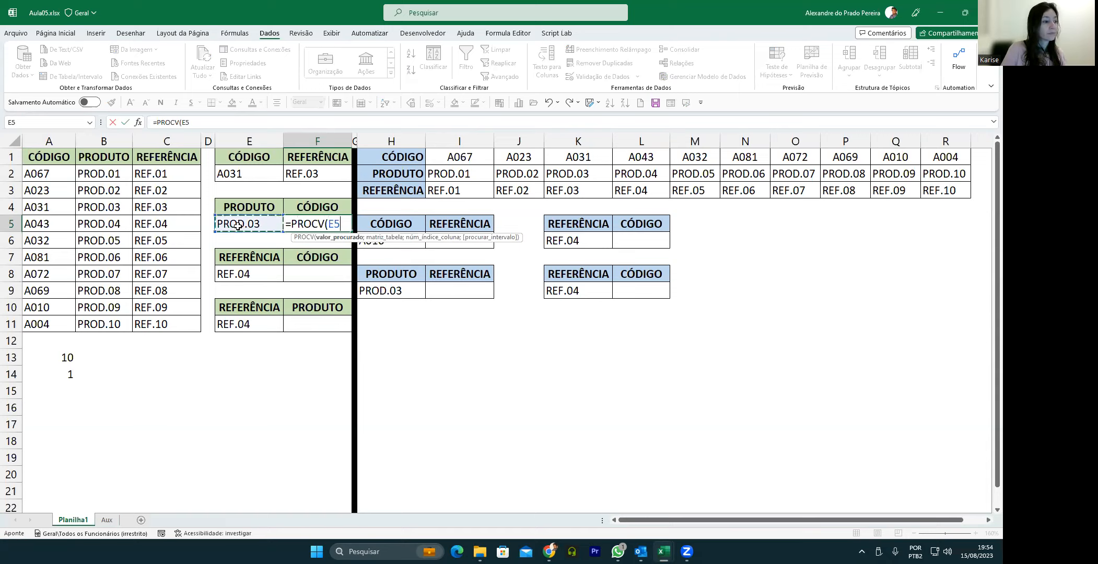
type(";")
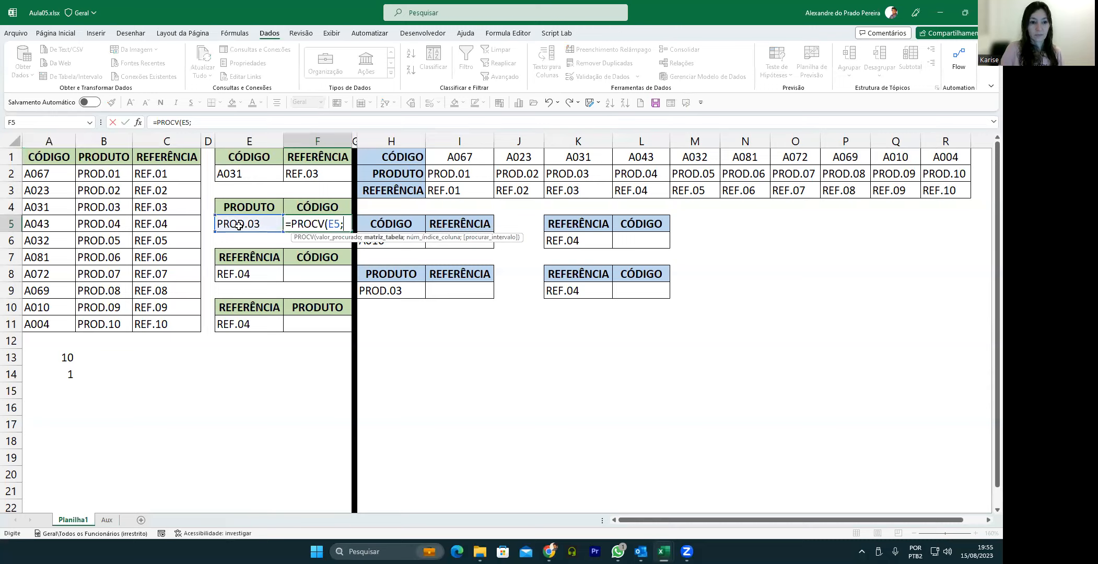
Step: Nest ESCOLHER as the PROCV table argument in F5, with the array {1\2\3} as its index
type("ESCOLHER(")
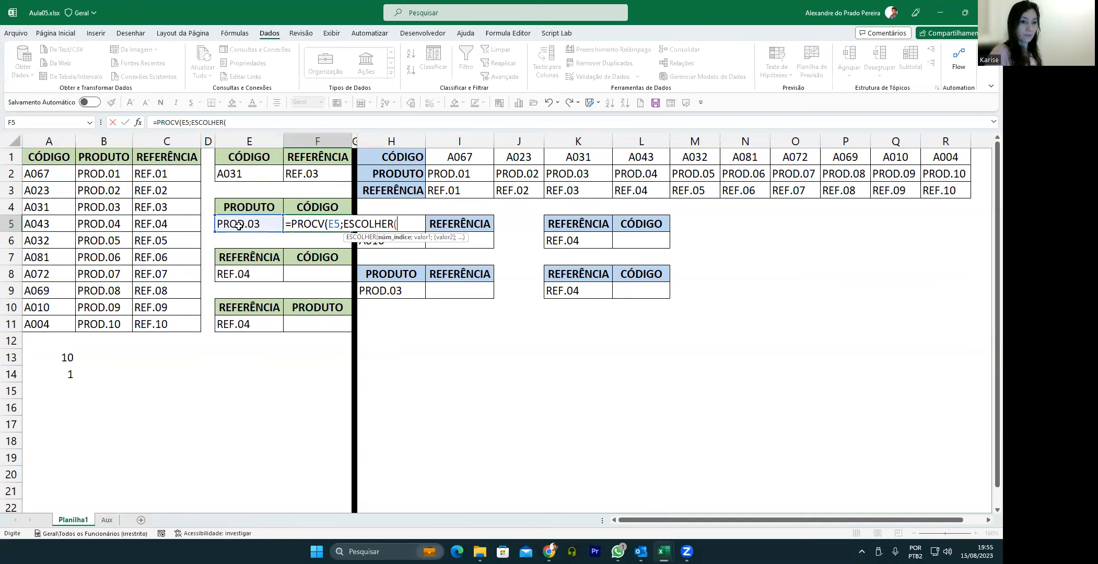
type("[")
key("BackSpace")
type("{")
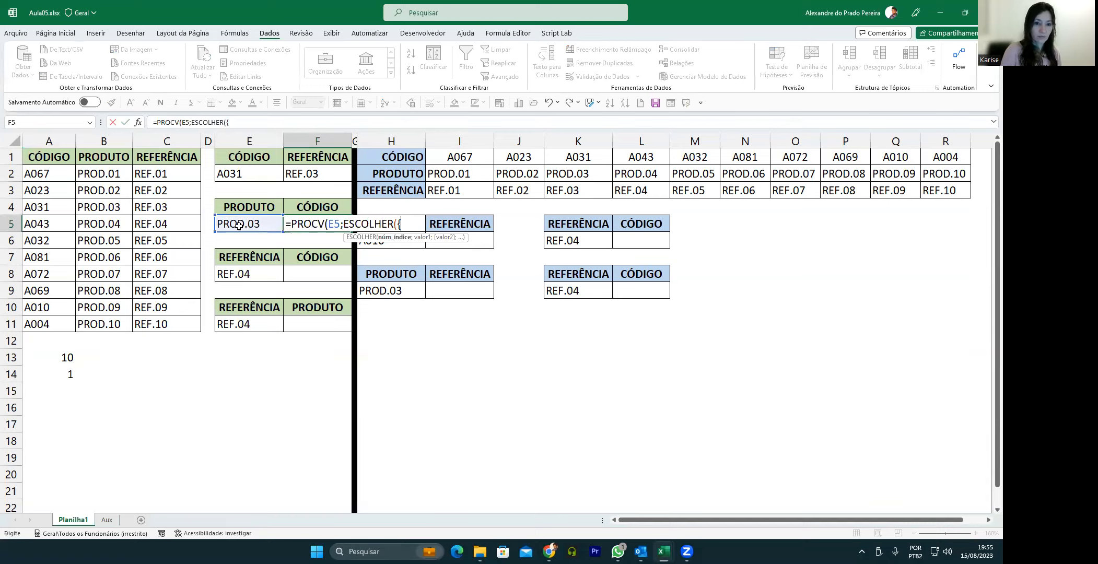
type("1")
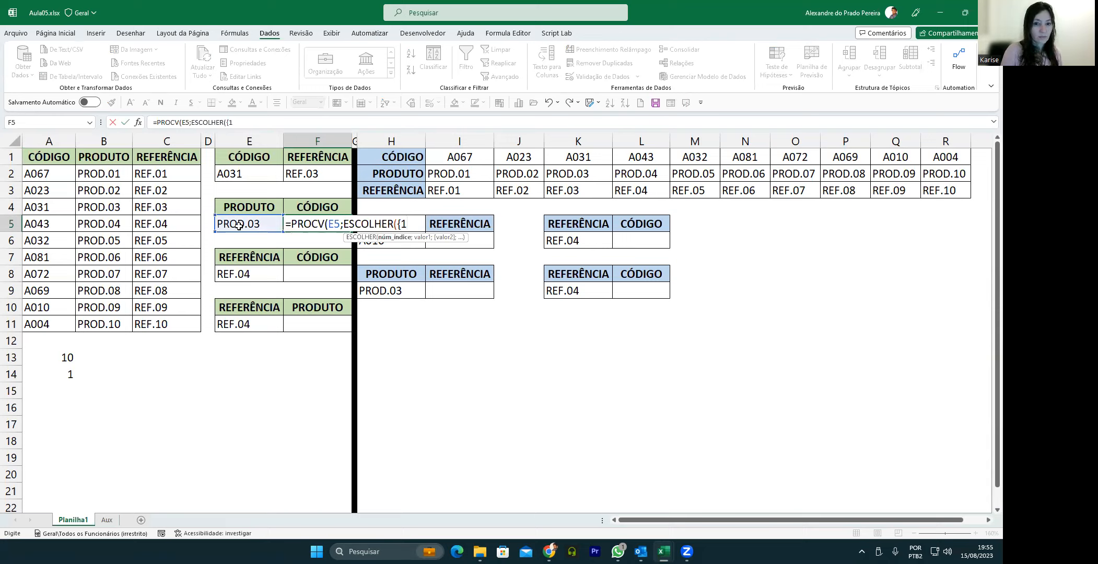
type("\\2\\3")
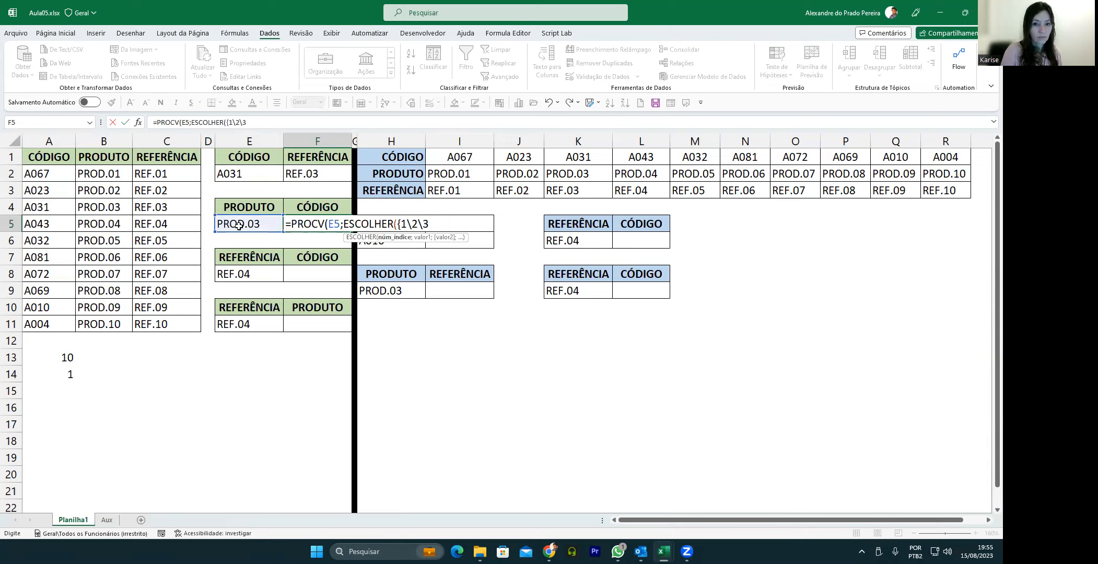
type("}")
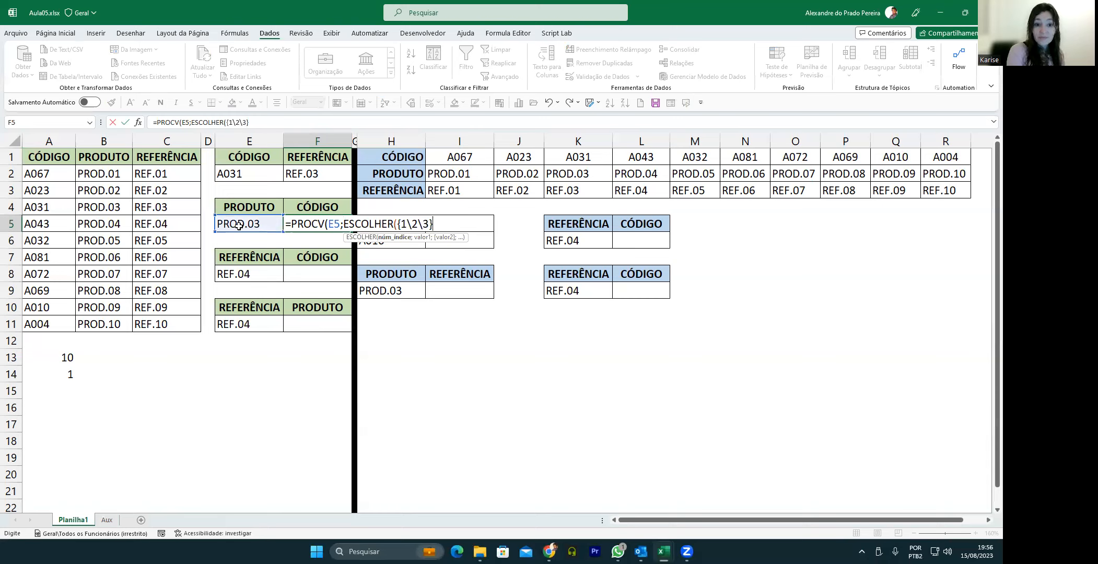
type(";")
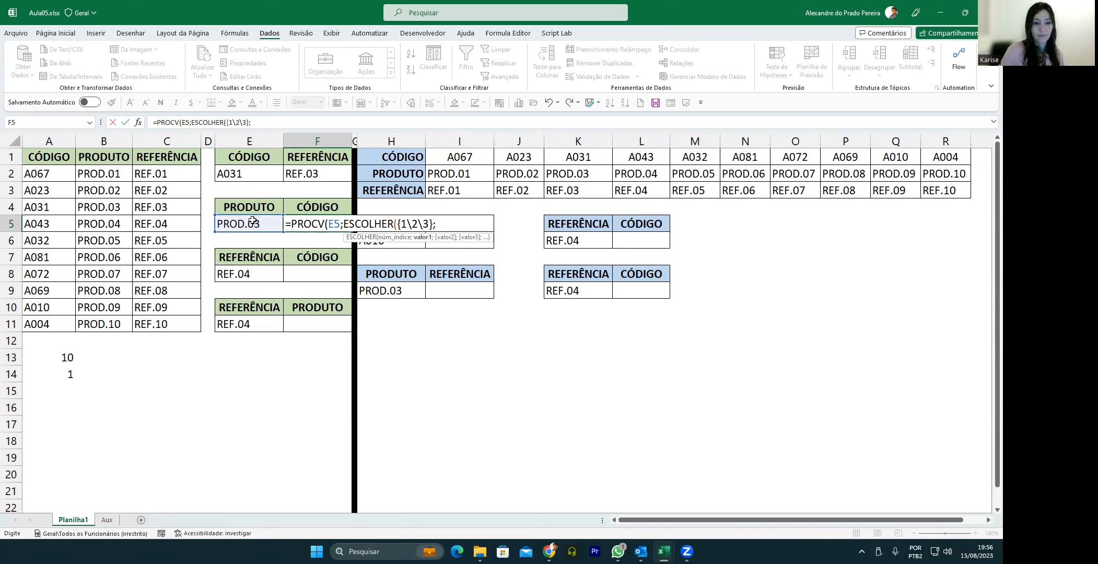
Step: Supply B2:B11, A2:A11 and C2:C11 in that order as ESCOLHER's values and close the nested function
left_click_drag(108, 174, 106, 323)
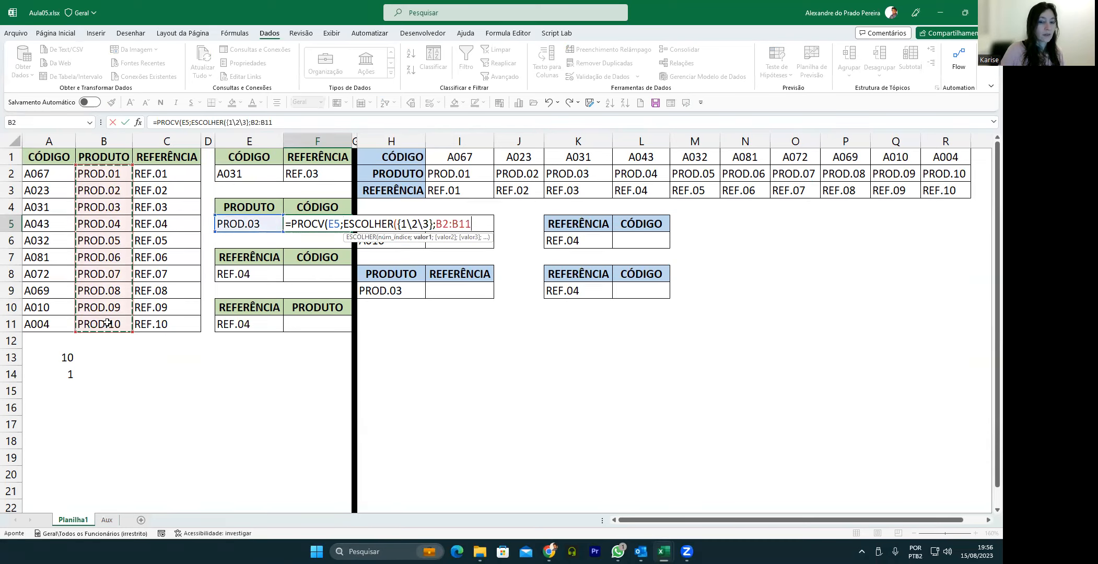
type(";")
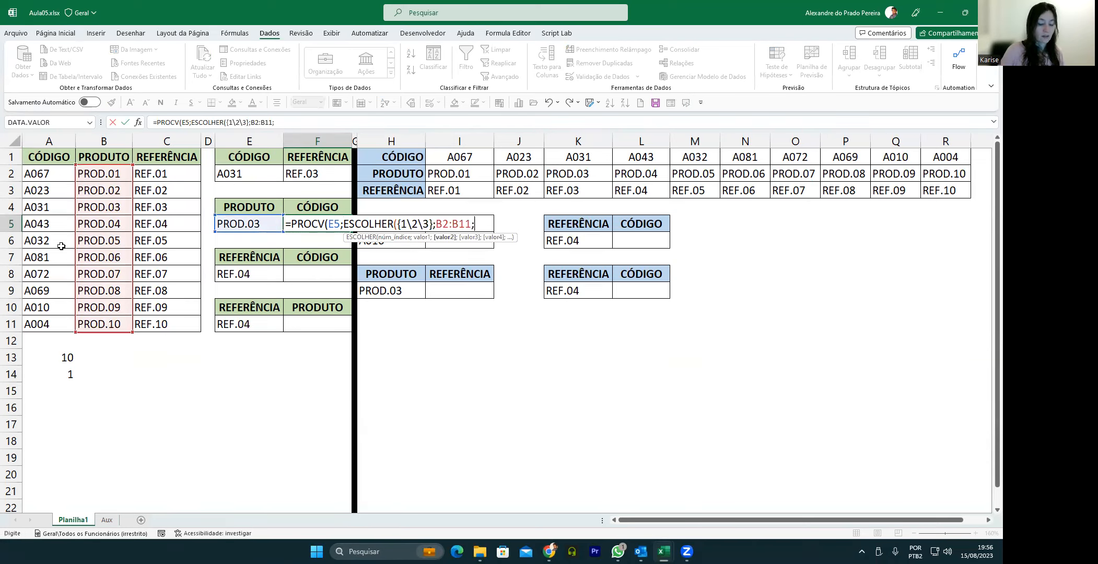
left_click_drag(32, 175, 29, 318)
type(";")
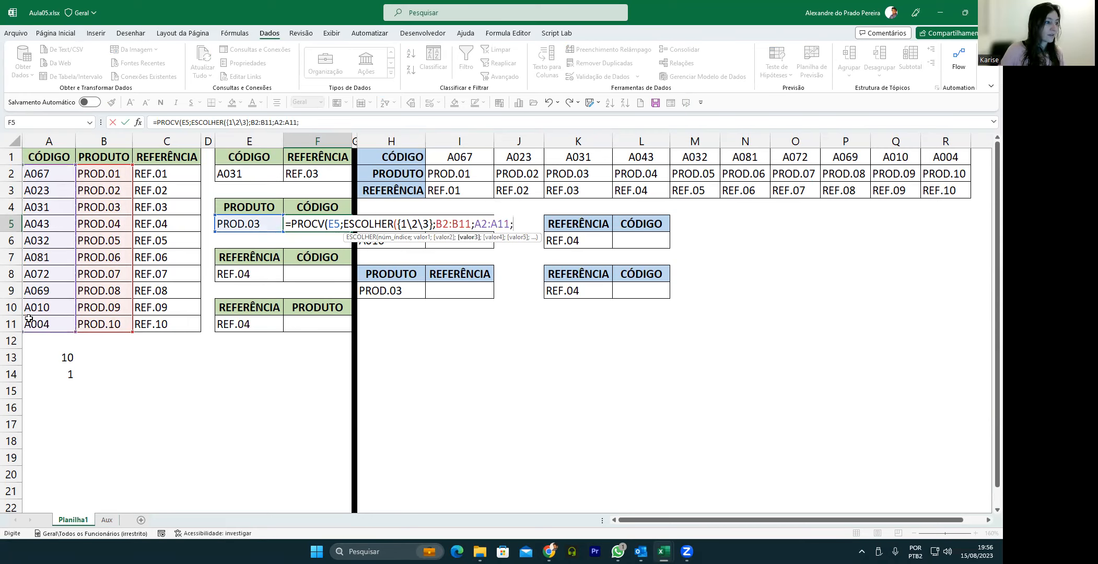
left_click_drag(153, 174, 155, 322)
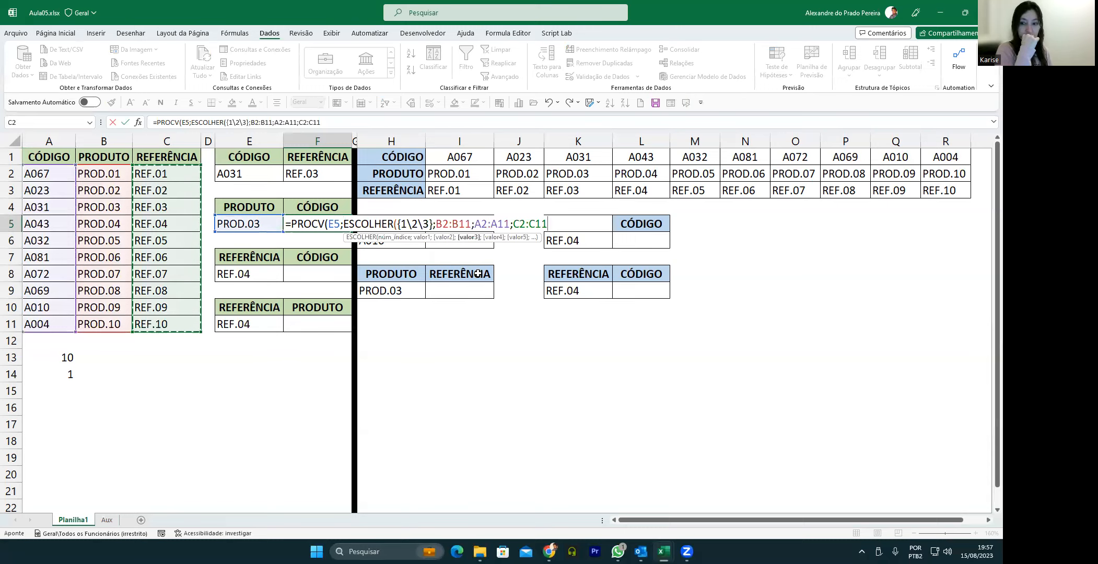
type(")")
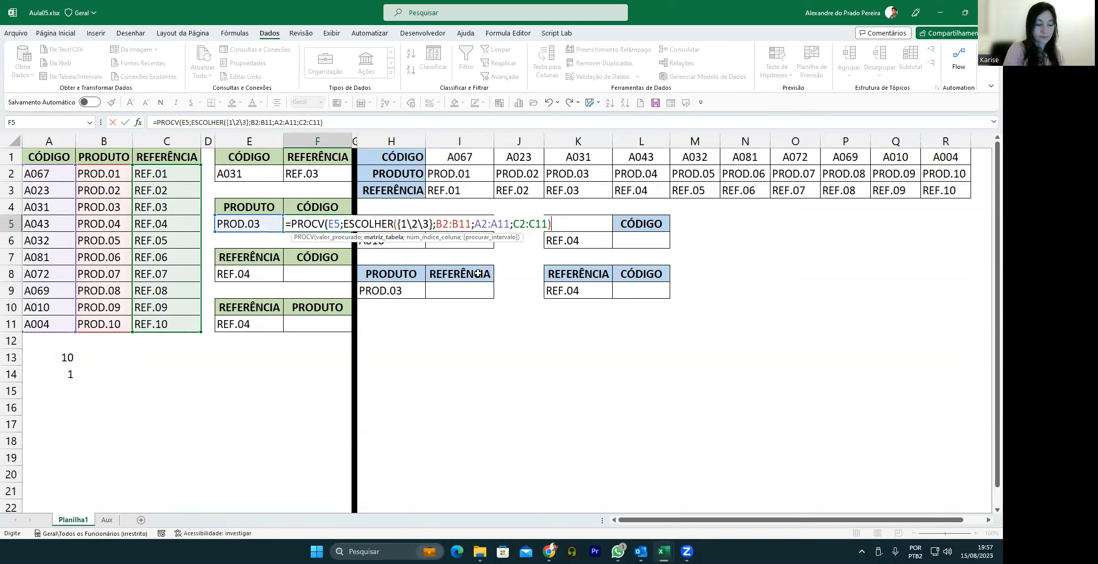
Step: Complete the PROCV formula in F5 with column index 2 and exact match 0, and review the entered formula
type(";2")
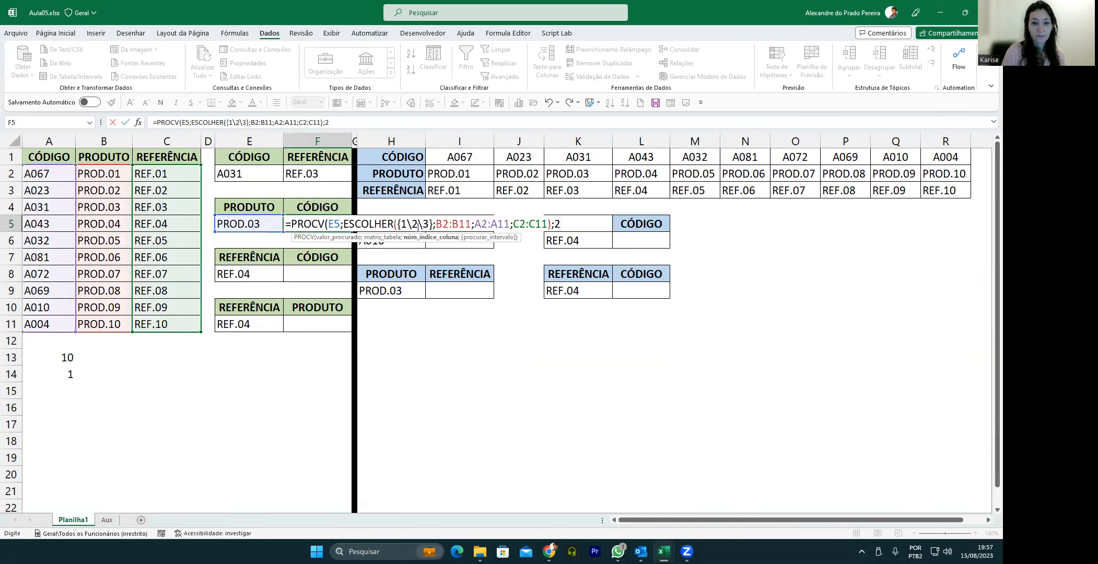
type(";")
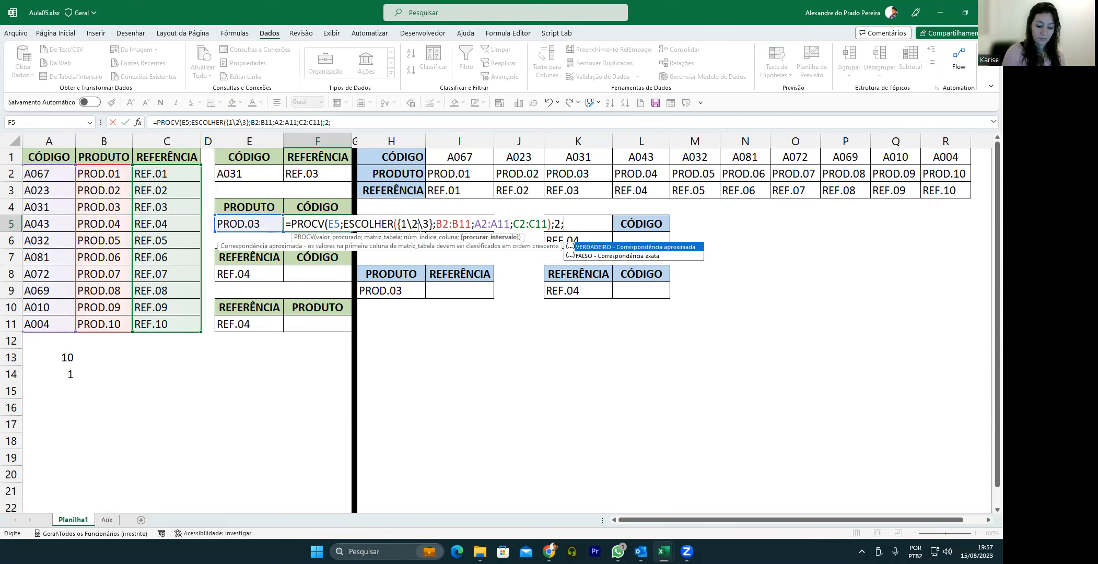
type("0)")
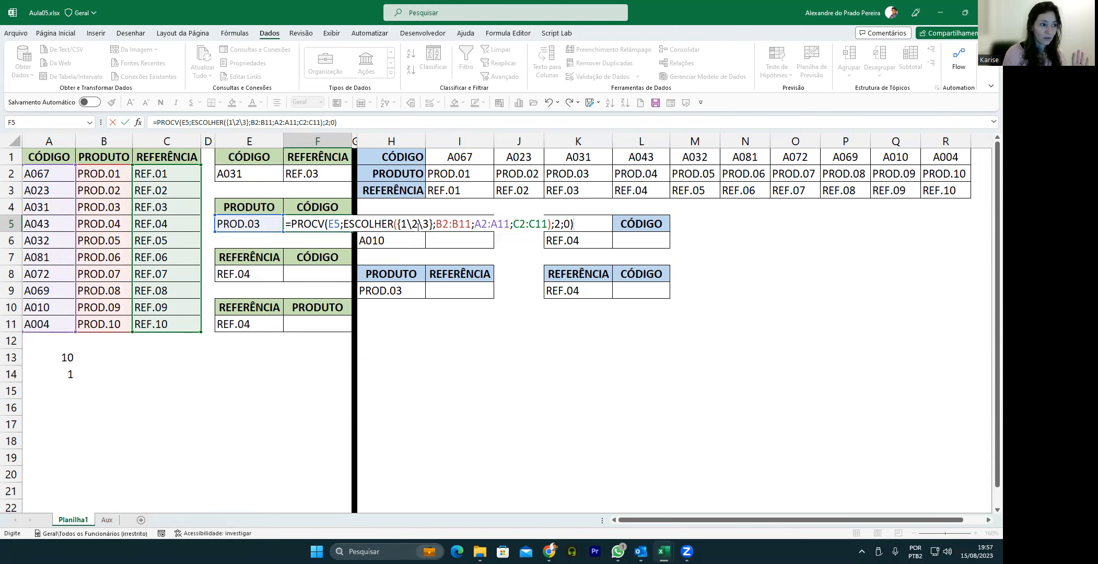
key("Return")
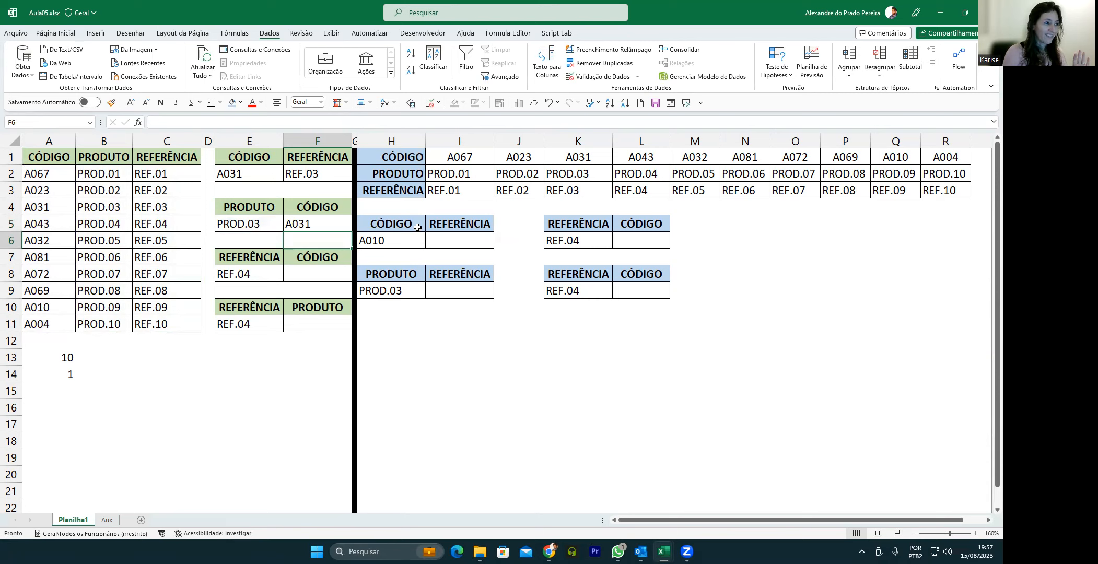
double_click(298, 226)
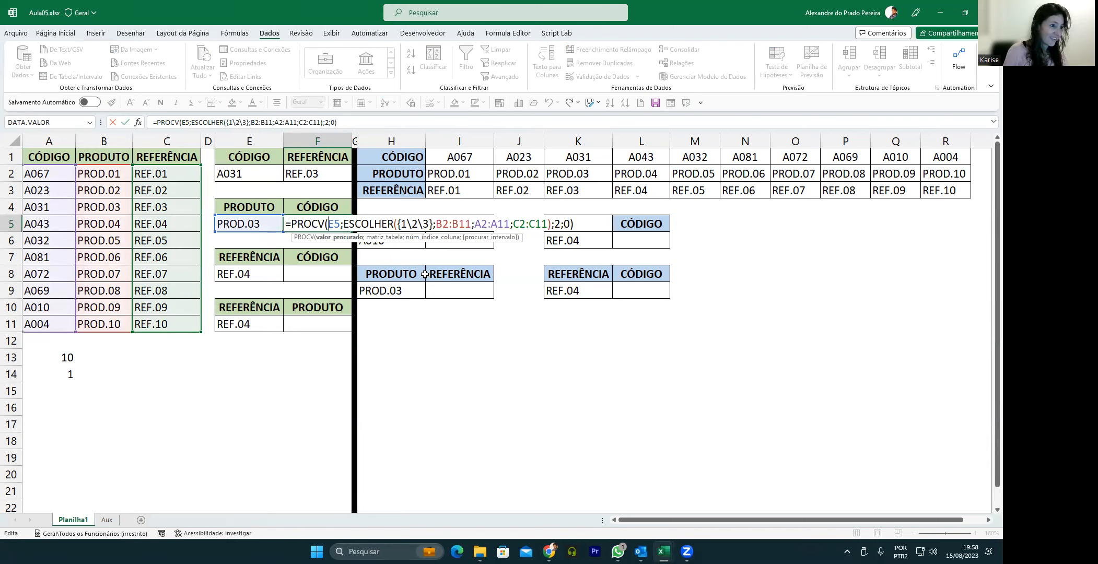
key("Return")
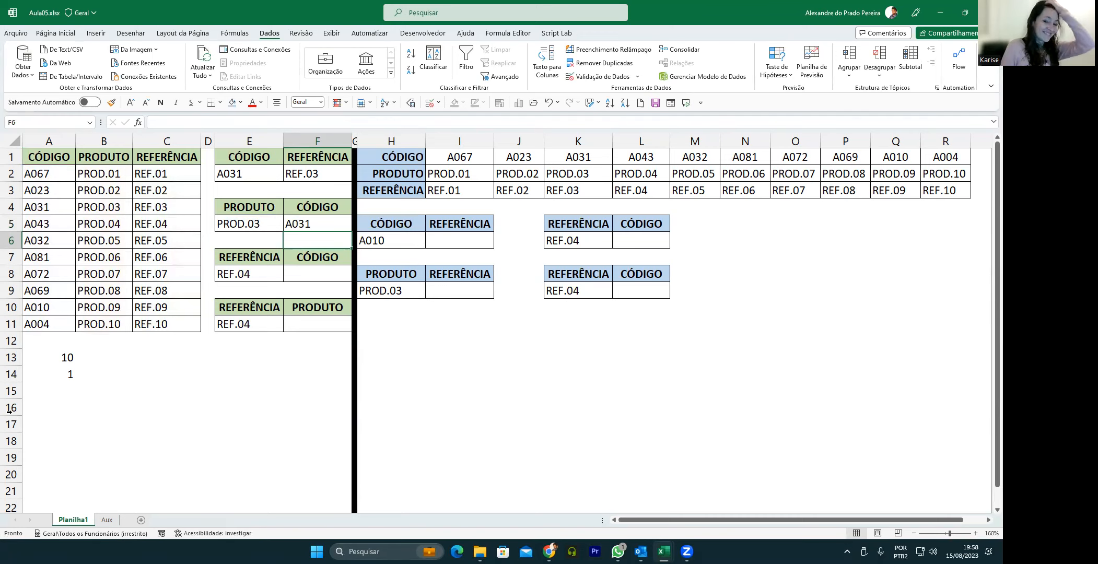
left_click(132, 374)
type("=SOMA(")
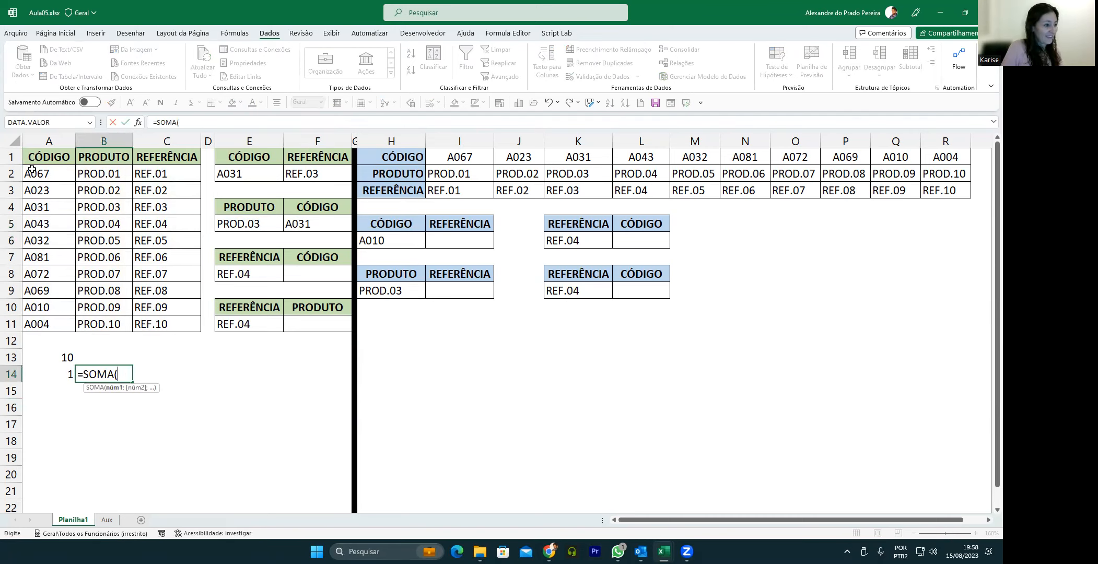
left_click_drag(32, 175, 46, 216)
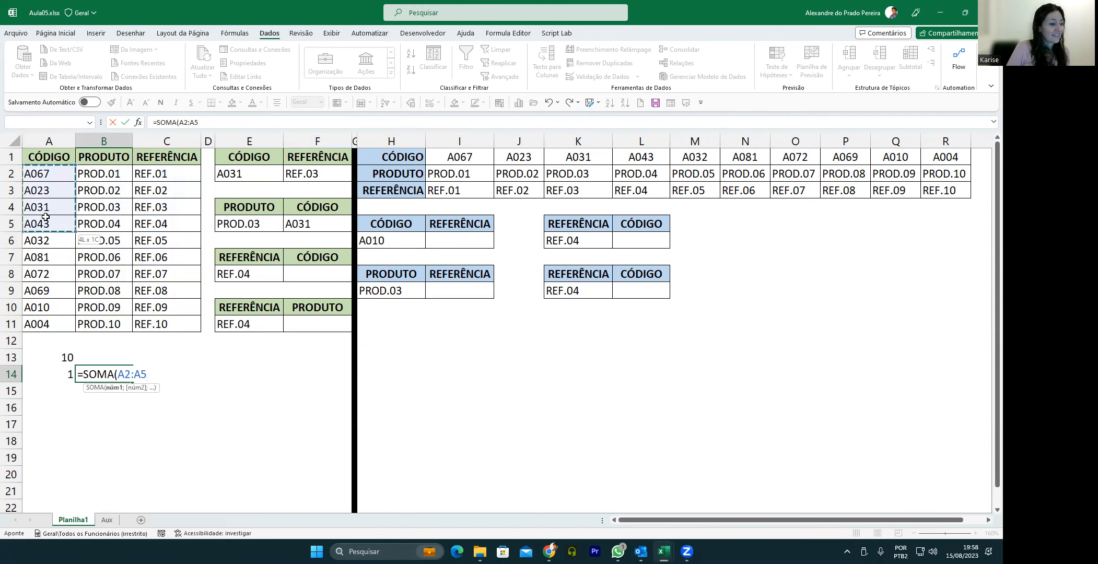
key("Escape")
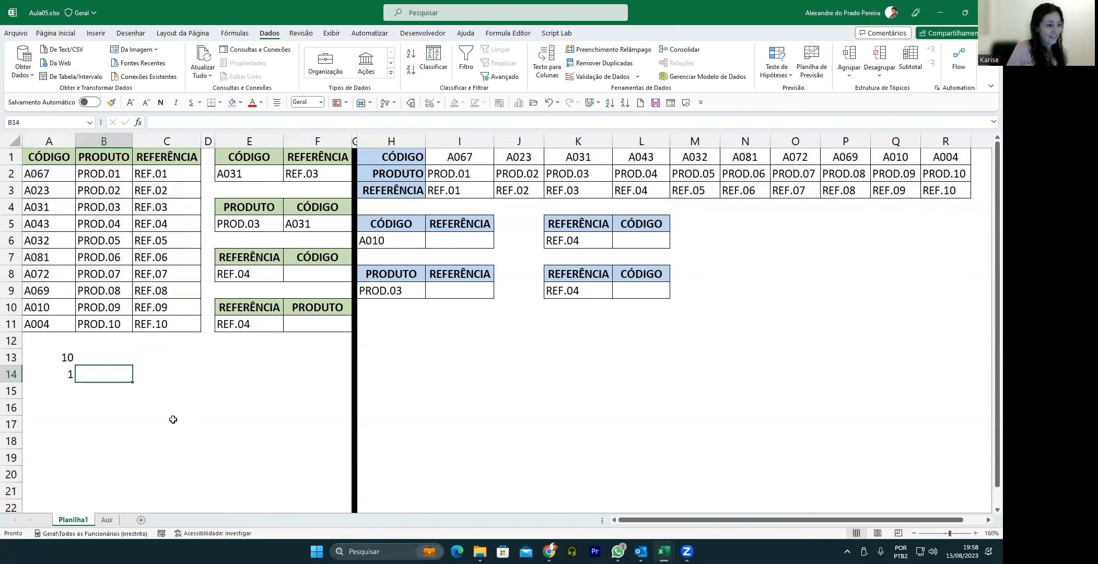
Step: Enter the sample numbers 1 and 2 in C14:C15 and 3 and 4 in D14:D15
left_click(164, 374)
type("1")
key("Return")
type("2")
key("Return")
key("Right")
key("Up")
key("Right")
key("Up")
key("Left")
type("3")
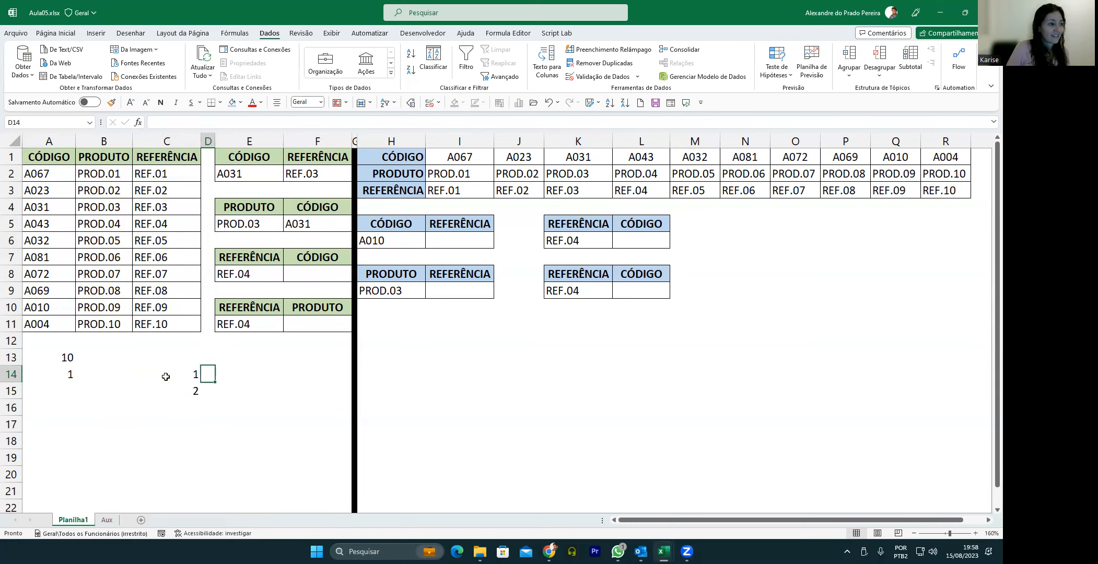
key("Return")
type("4")
key("Return")
Step: Draft =SOMA(C14:D15) in D16 and examine the array notation of the range in its function arguments
type("=SOMA(")
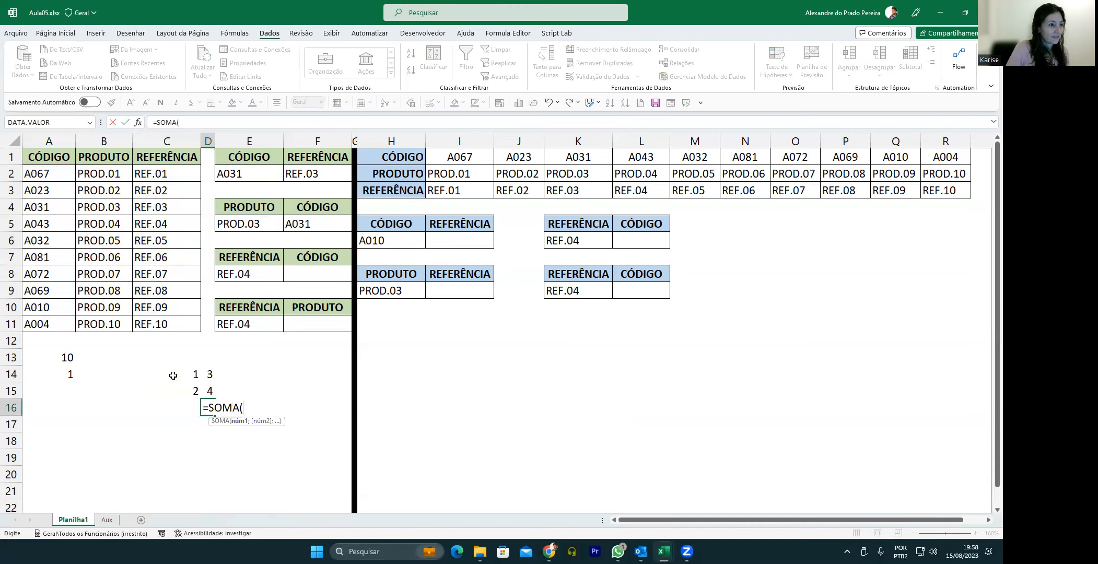
left_click_drag(186, 373, 211, 391)
type(")")
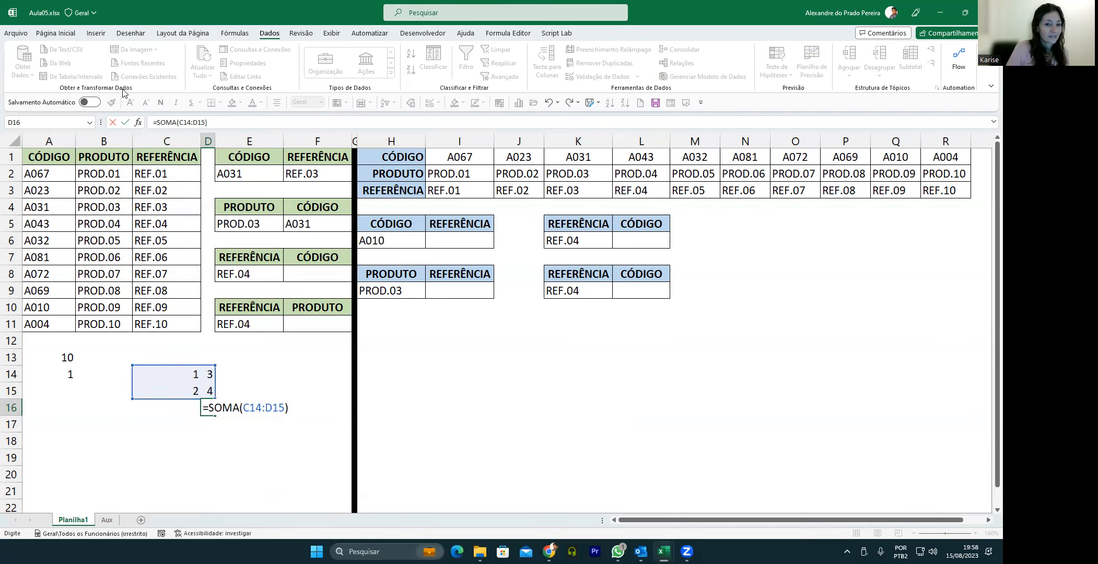
left_click(138, 123)
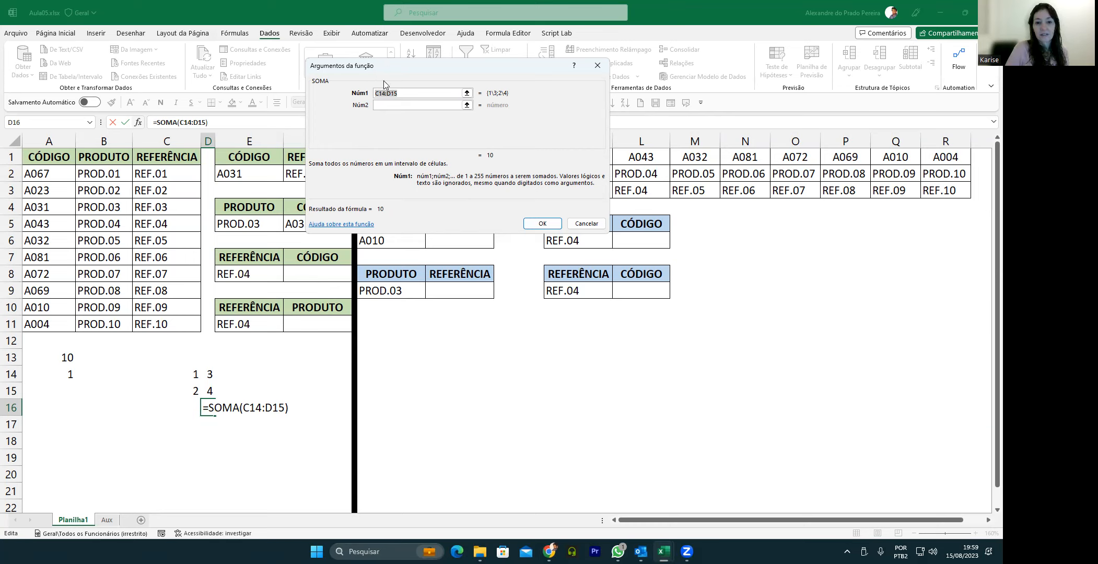
left_click_drag(383, 80, 320, 283)
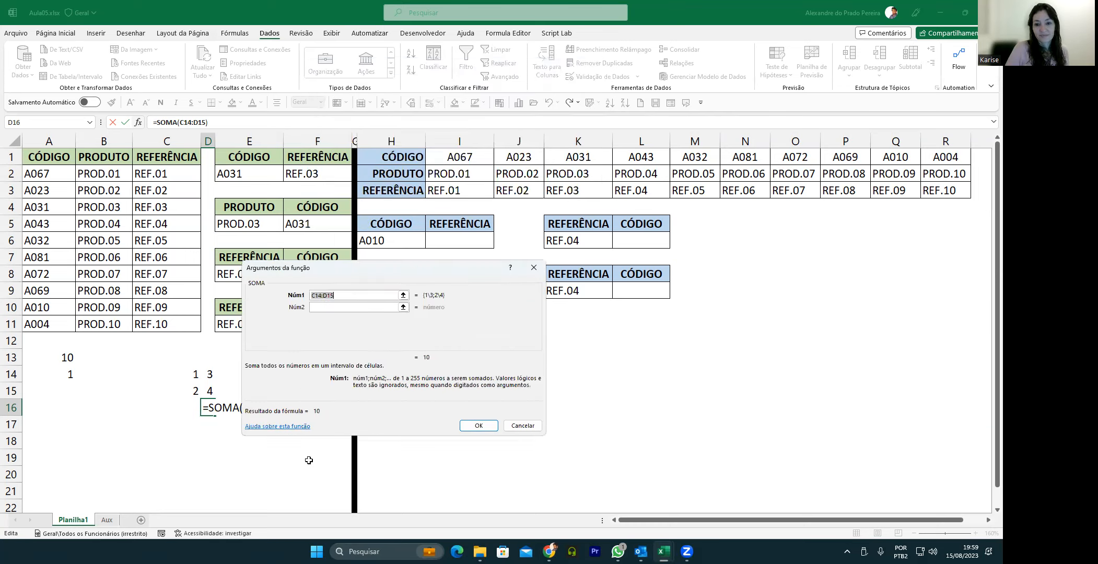
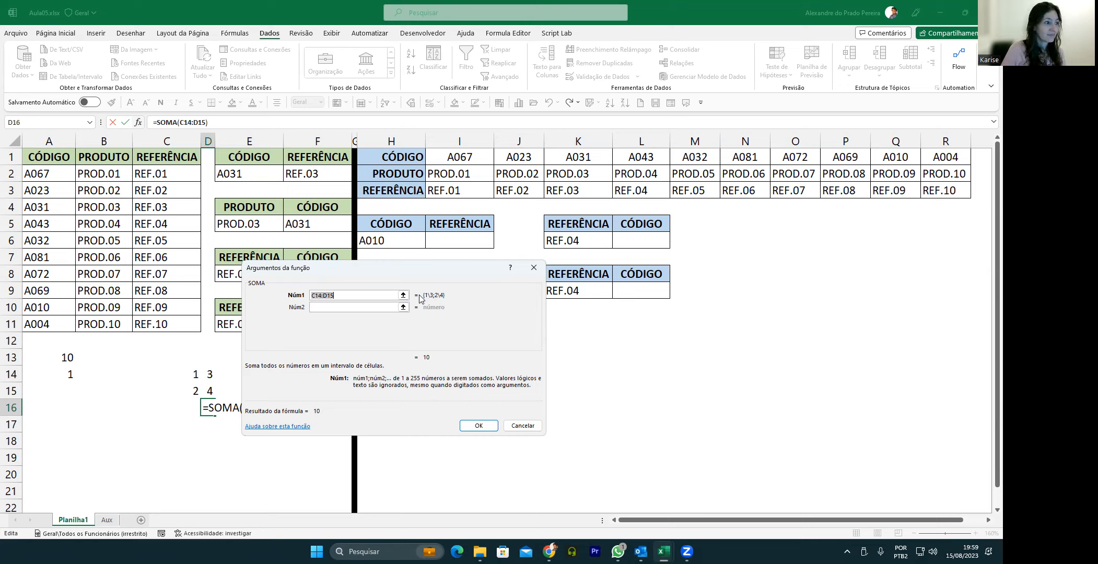
Step: Discard the SOMA formula in D16 and clear the sample numbers from C14:D15
left_click(522, 426)
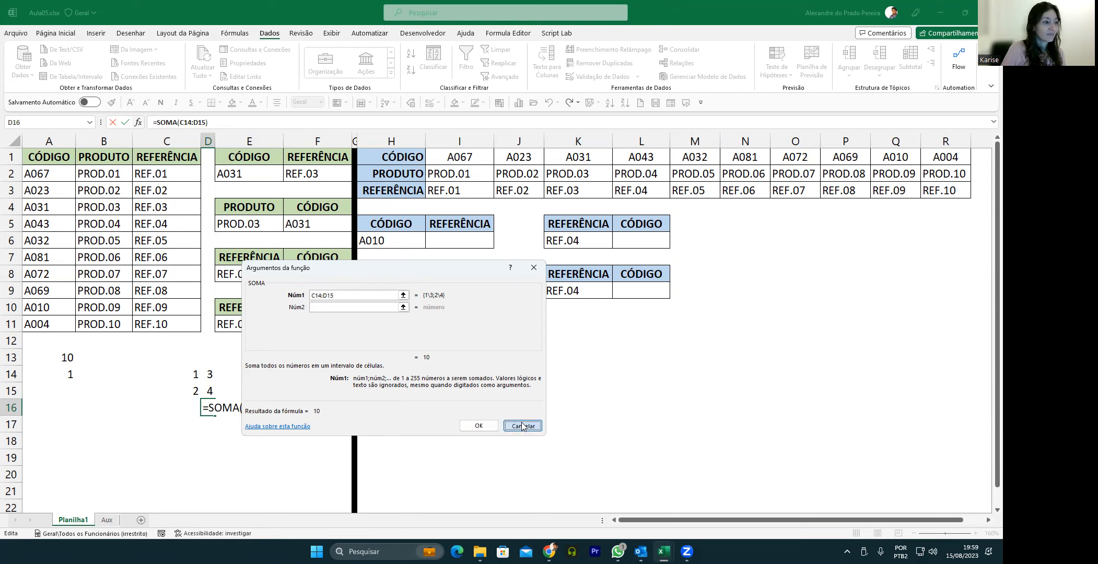
left_click_drag(196, 378, 211, 396)
key("Delete")
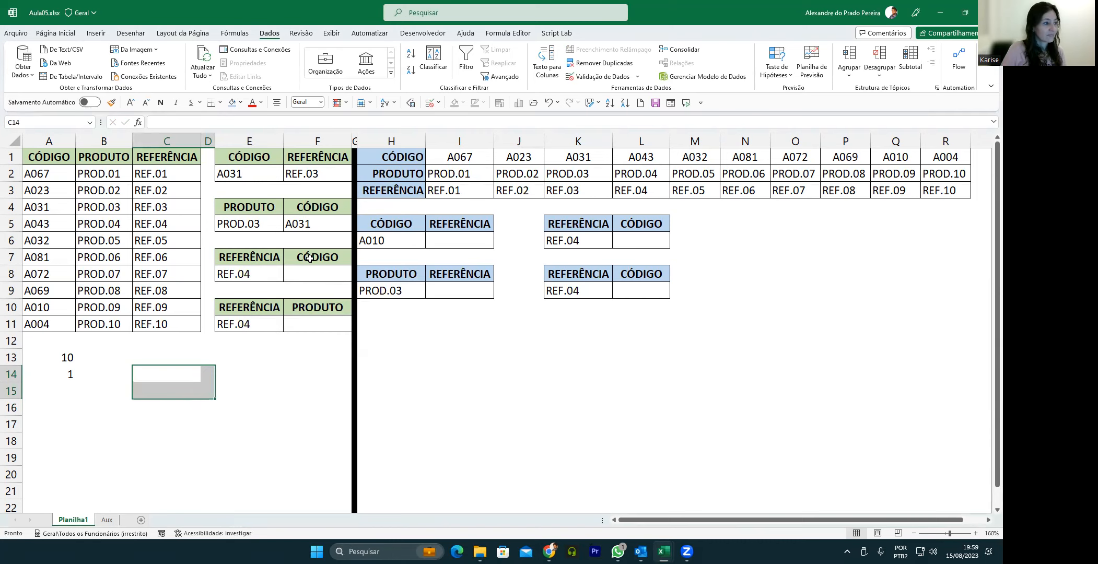
Step: Review the PROCV formula in F5 and choose REFERÊNCIA as the header in F4
double_click(312, 225)
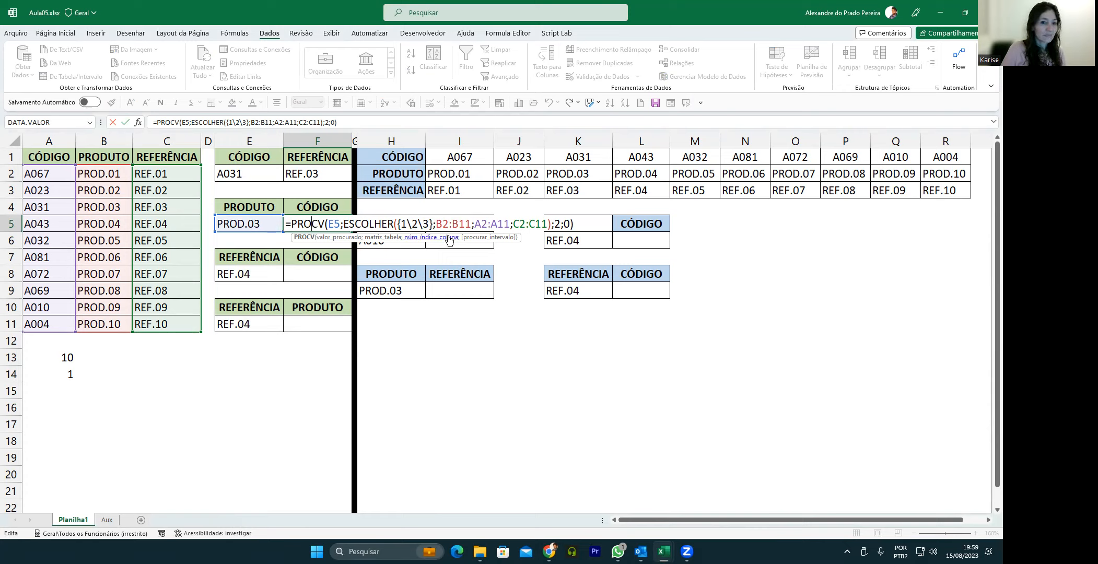
key("Return")
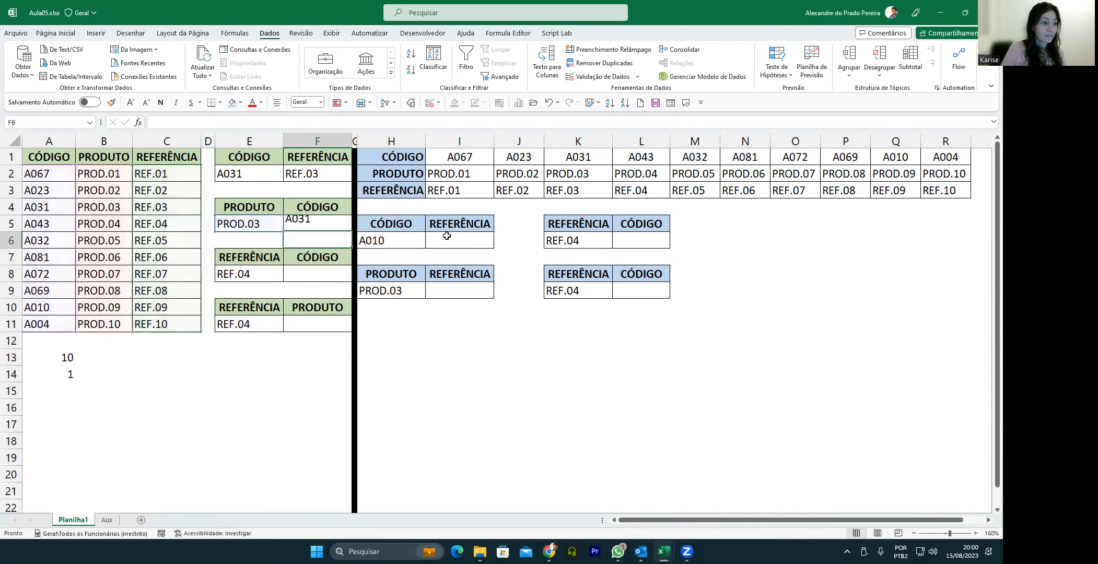
left_click(345, 207)
left_click(356, 210)
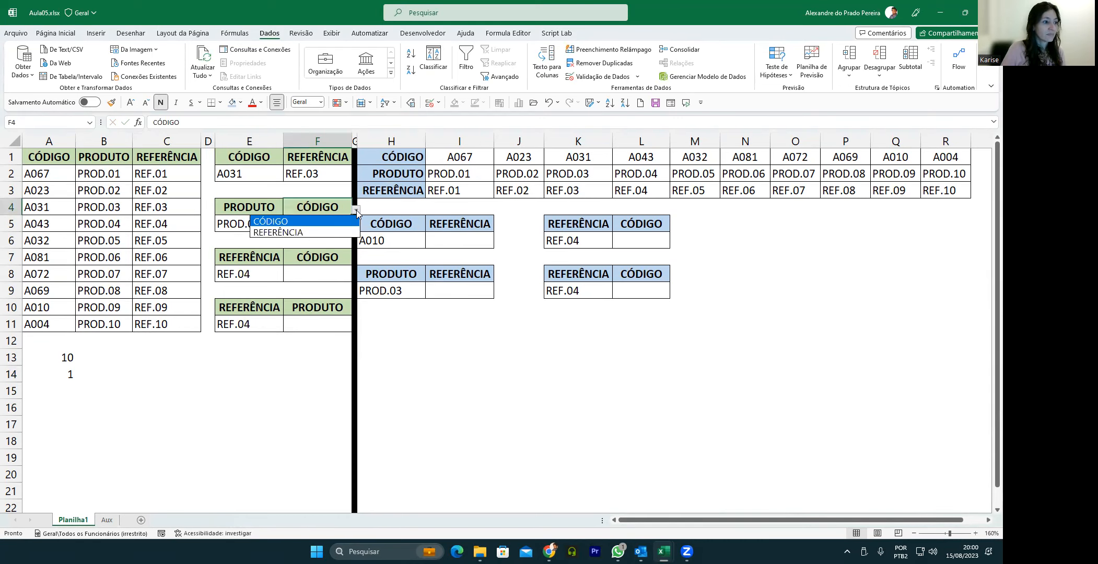
left_click(314, 233)
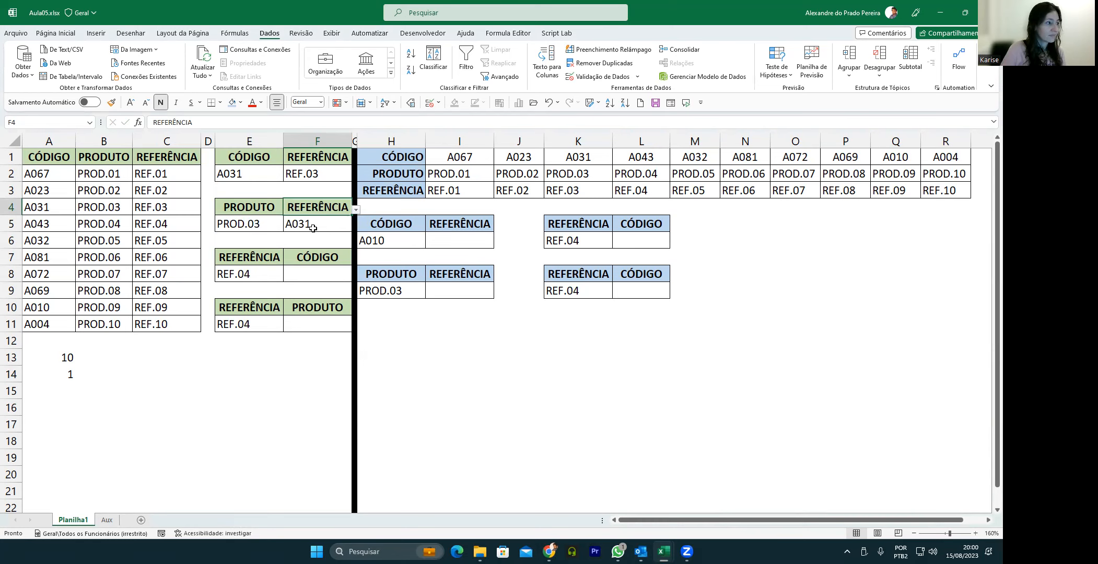
Step: Try to replace the column index 2 in F5's PROCV with a CORRESP that looks up F4 in an inline array
double_click(324, 228)
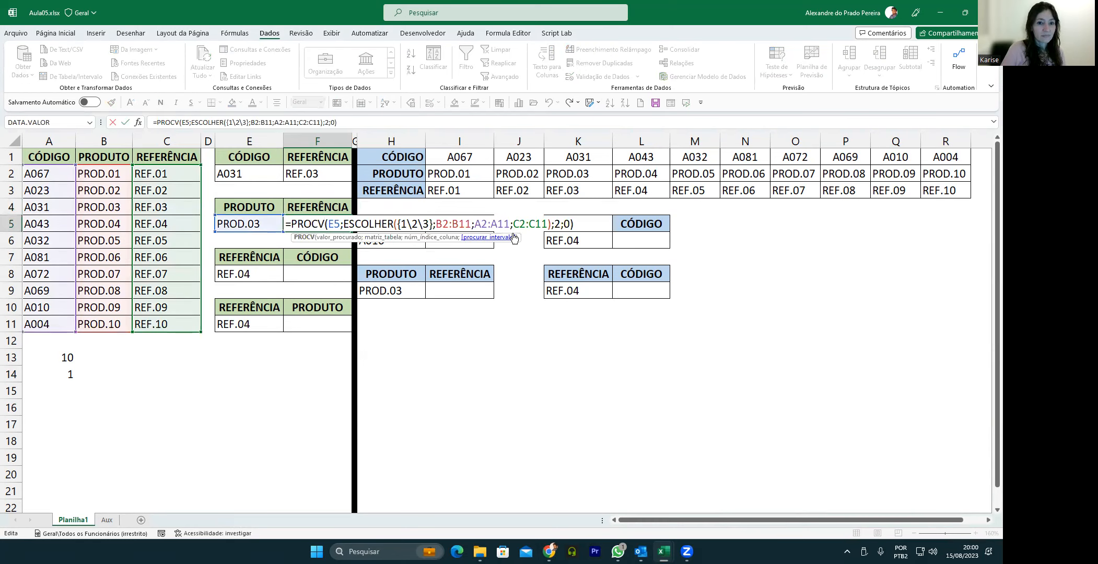
double_click(557, 223)
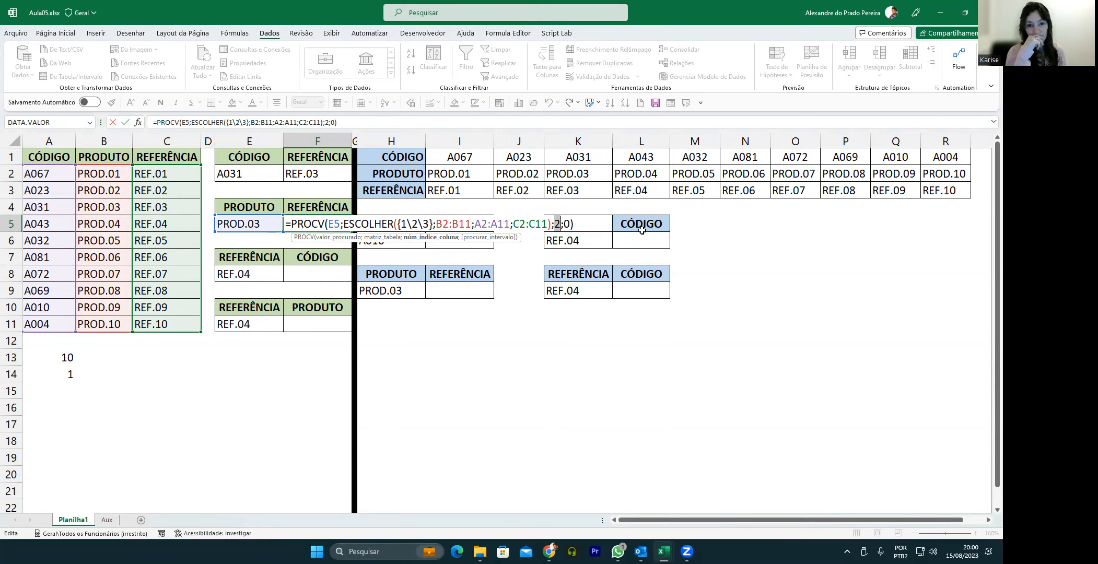
key("BackSpace")
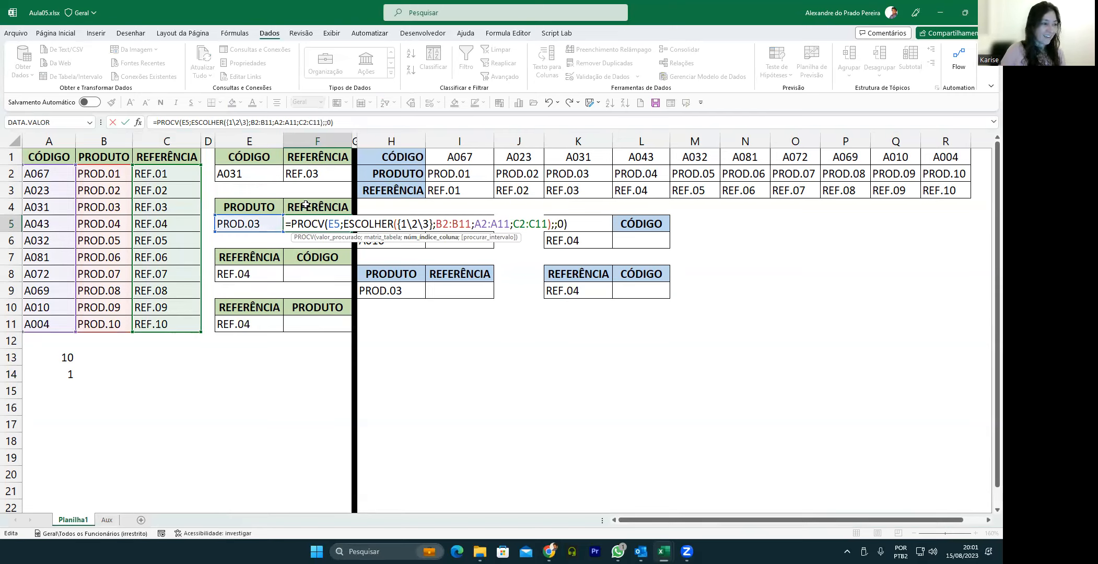
type("CORRE")
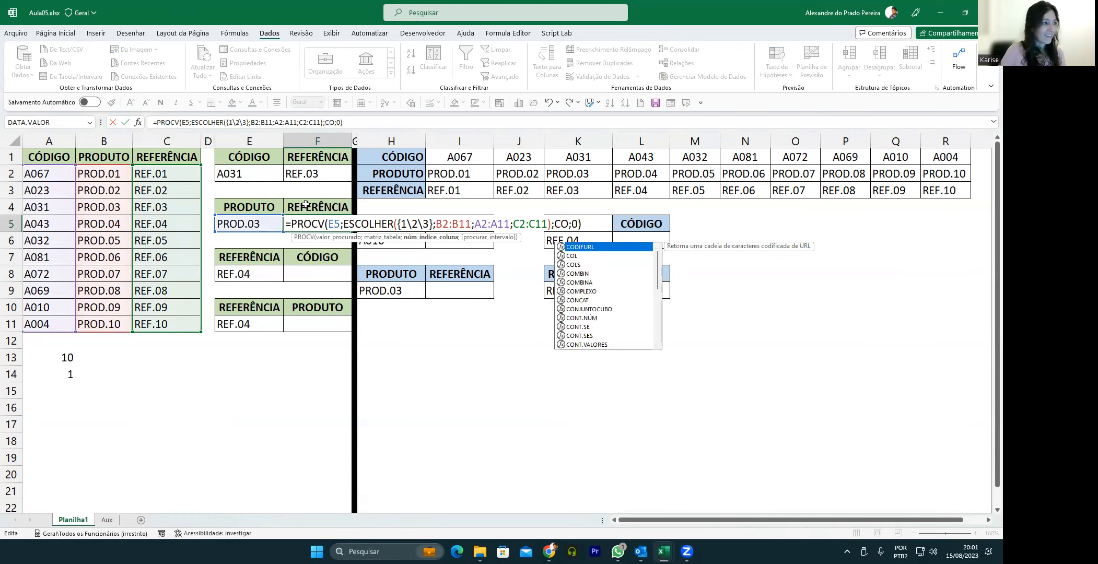
type("SP(")
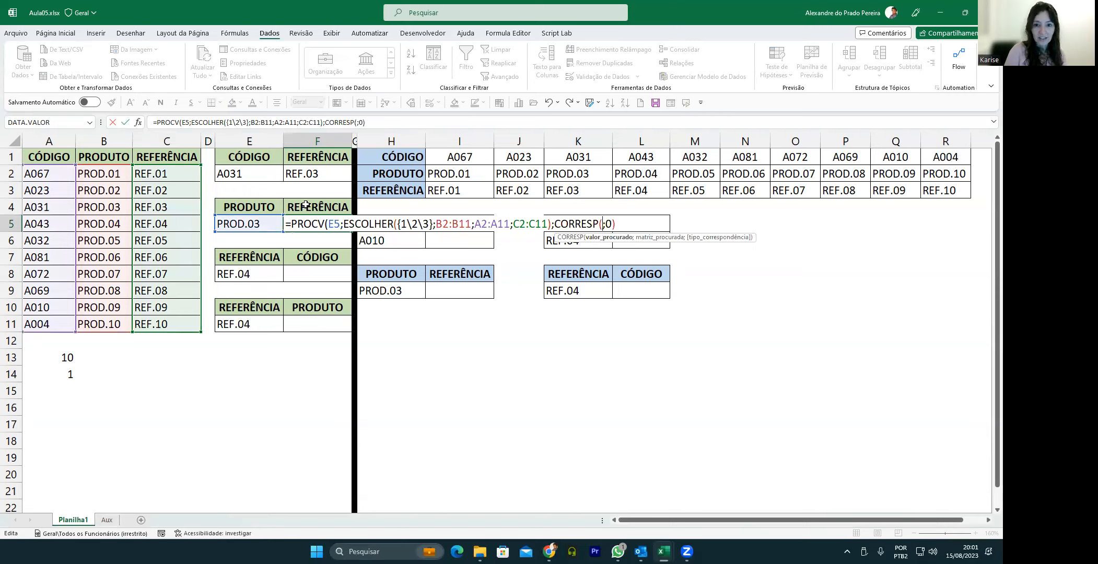
left_click(306, 205)
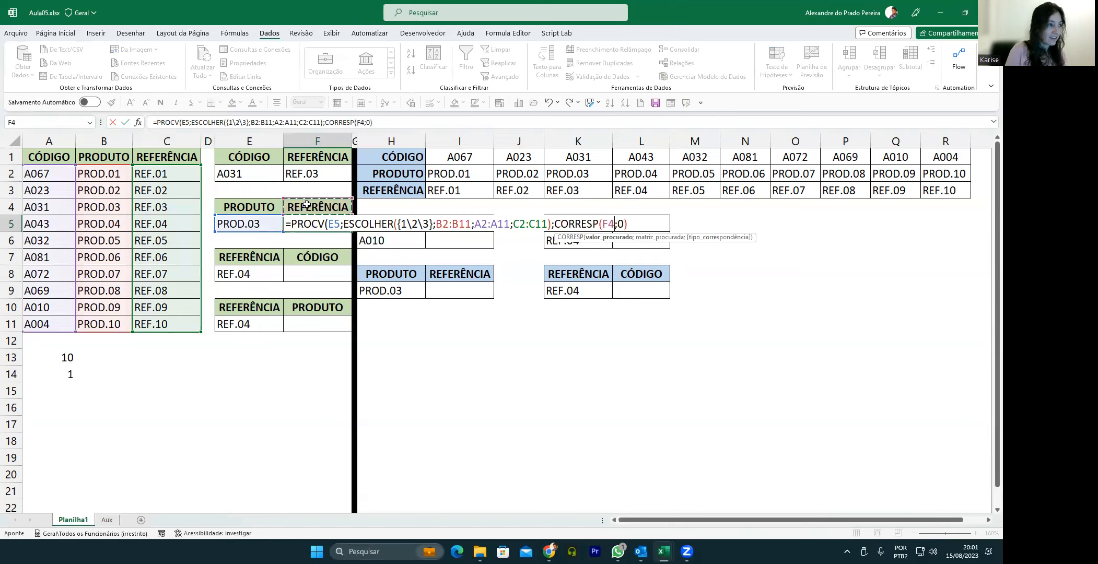
type(";")
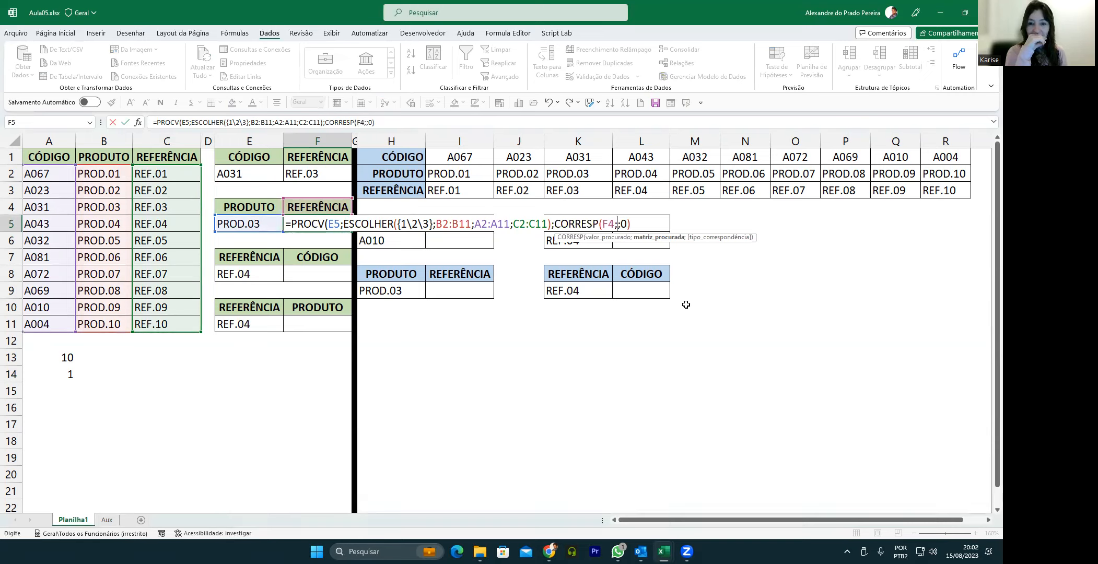
type("{")
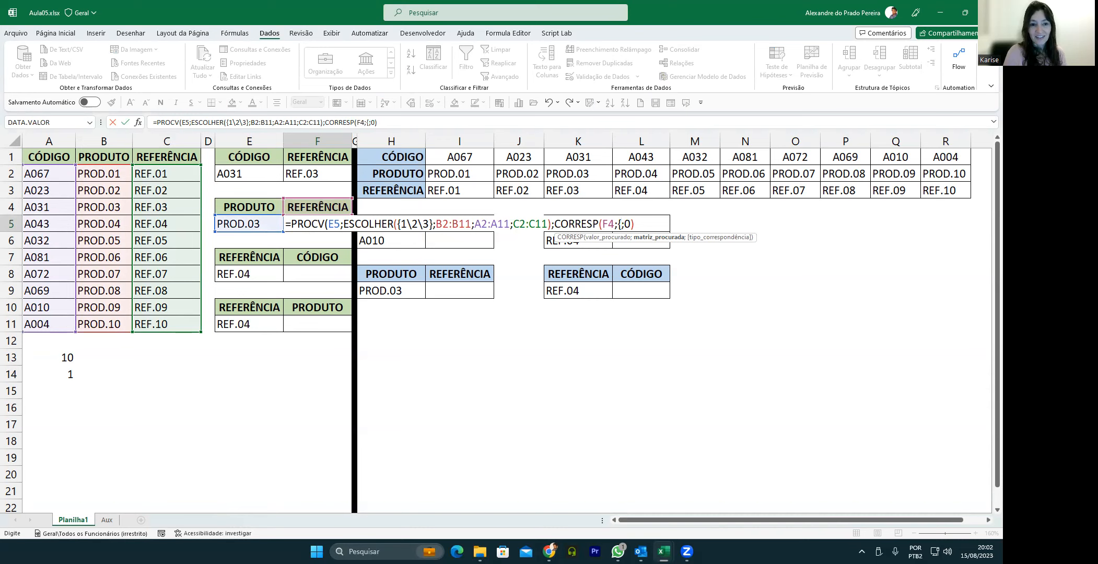
Step: Remove the partial CORRESP from F5's formula and restore the column index 2 with exact match 0
key("Return")
key("Return")
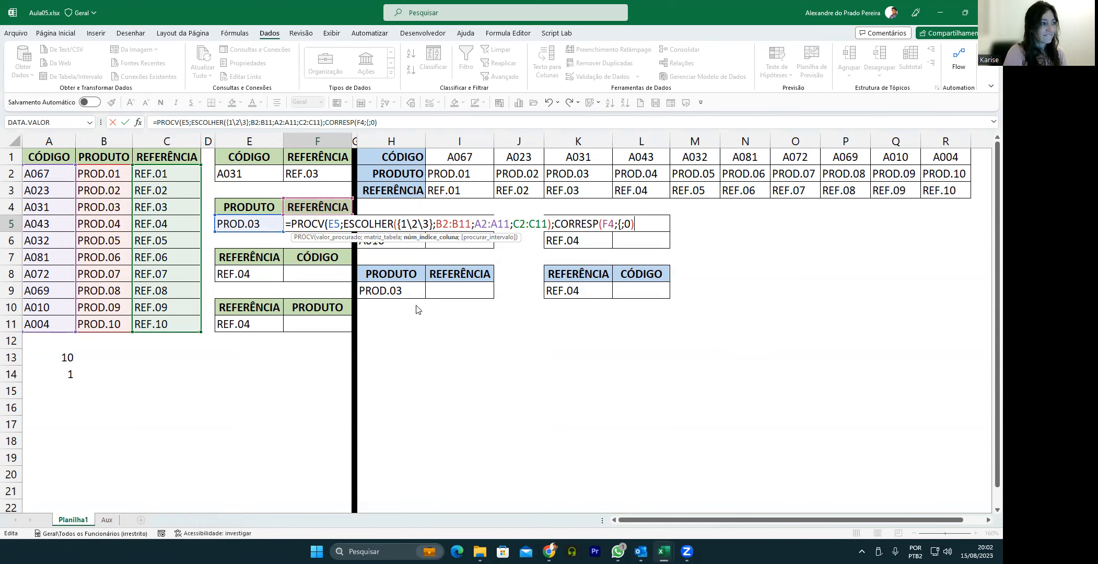
key("Return")
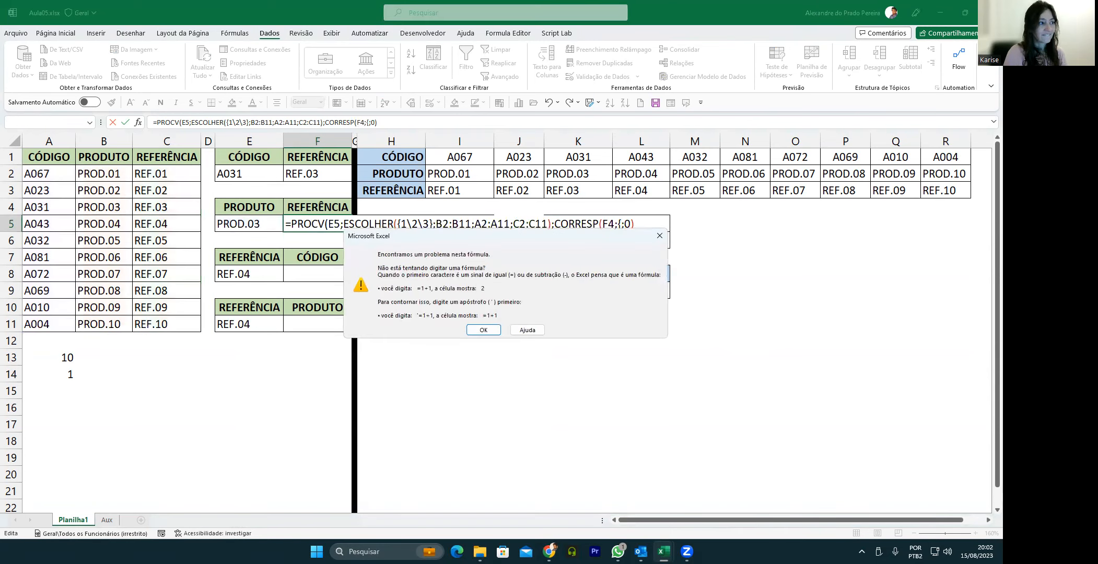
left_click(484, 330)
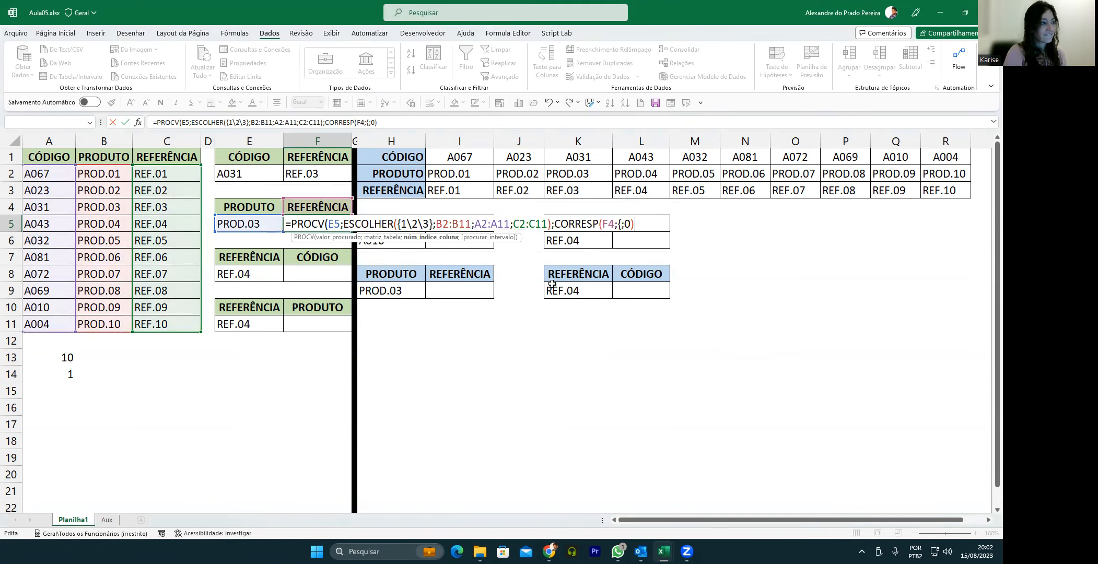
key("BackSpace")
key("BackSpace")
key("BackSpace")
key("BackSpace")
key("BackSpace")
key("BackSpace")
key("BackSpace")
key("BackSpace")
key("BackSpace")
key("BackSpace")
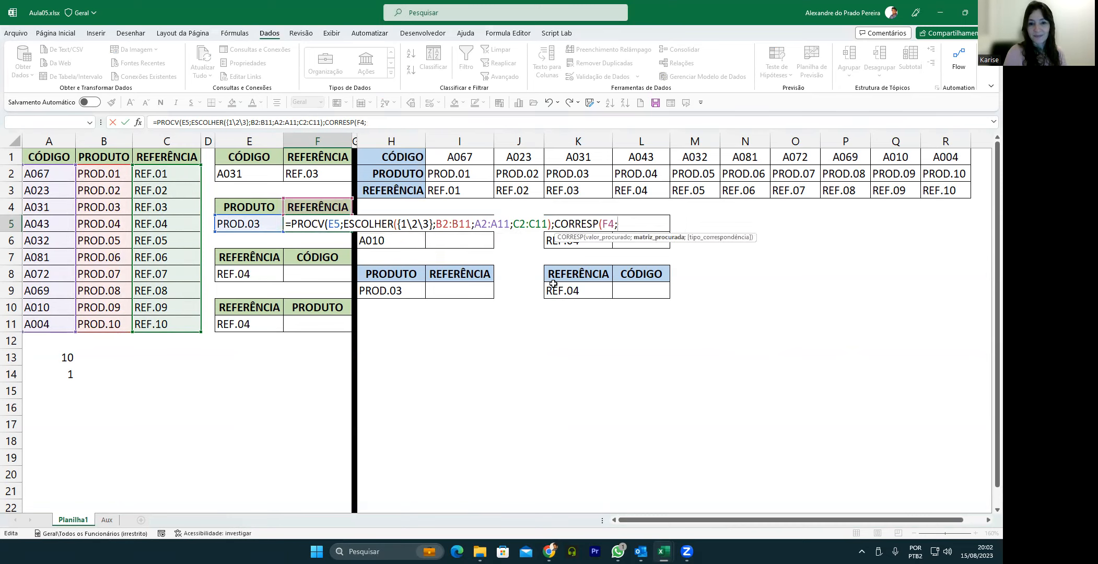
key("BackSpace")
key("BackSpace")
key("BackSpace")
key("BackSpace")
key("BackSpace")
key("BackSpace")
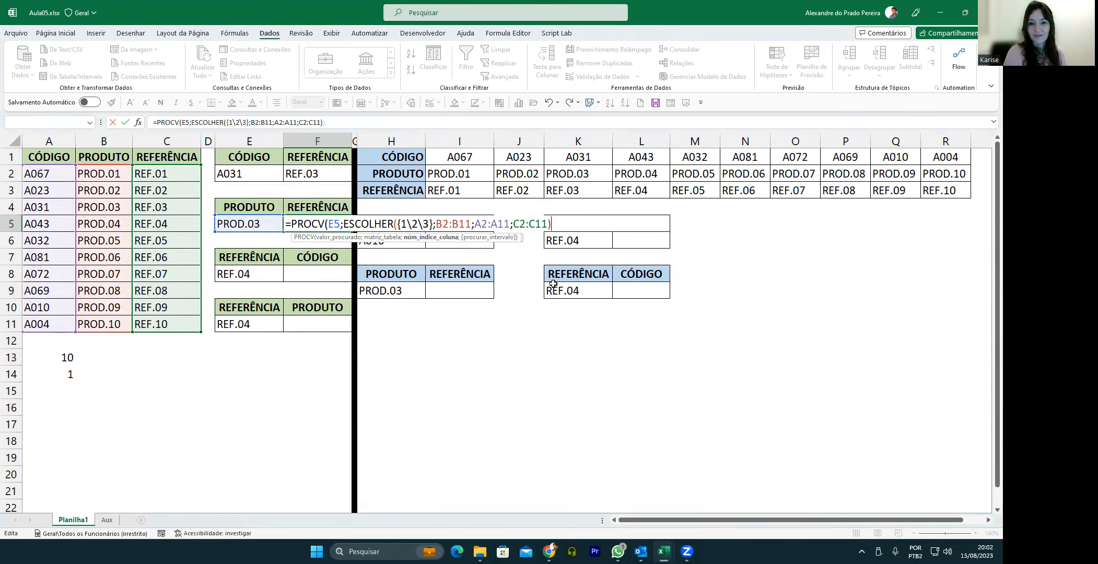
type(";2;0)")
key("Return")
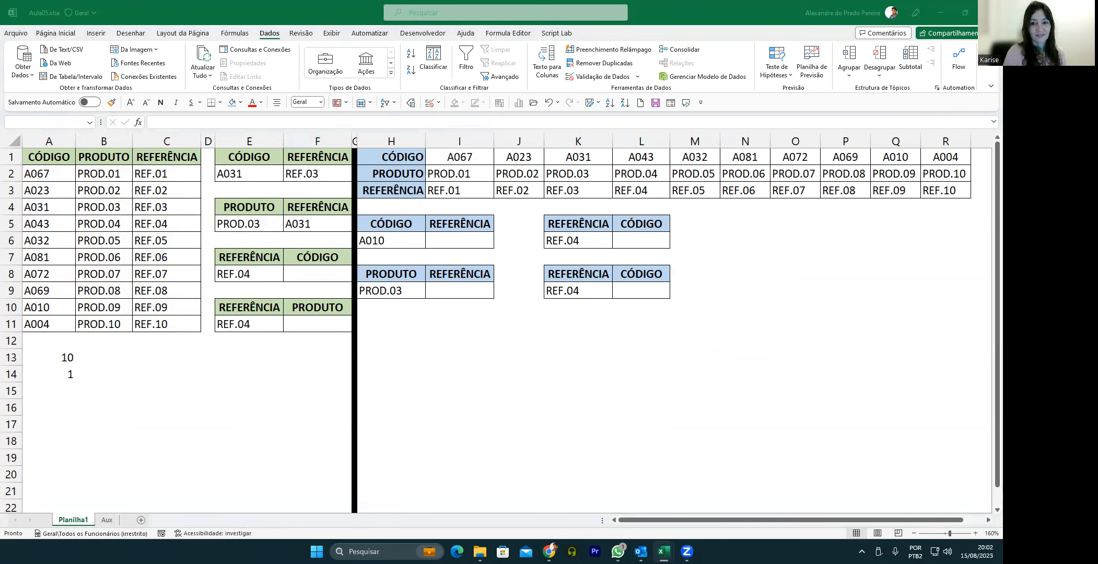
Step: Replace the column index 2 in F5's PROCV with a CORRESP using F4 as lookup value and begin its inline array
left_click(310, 225)
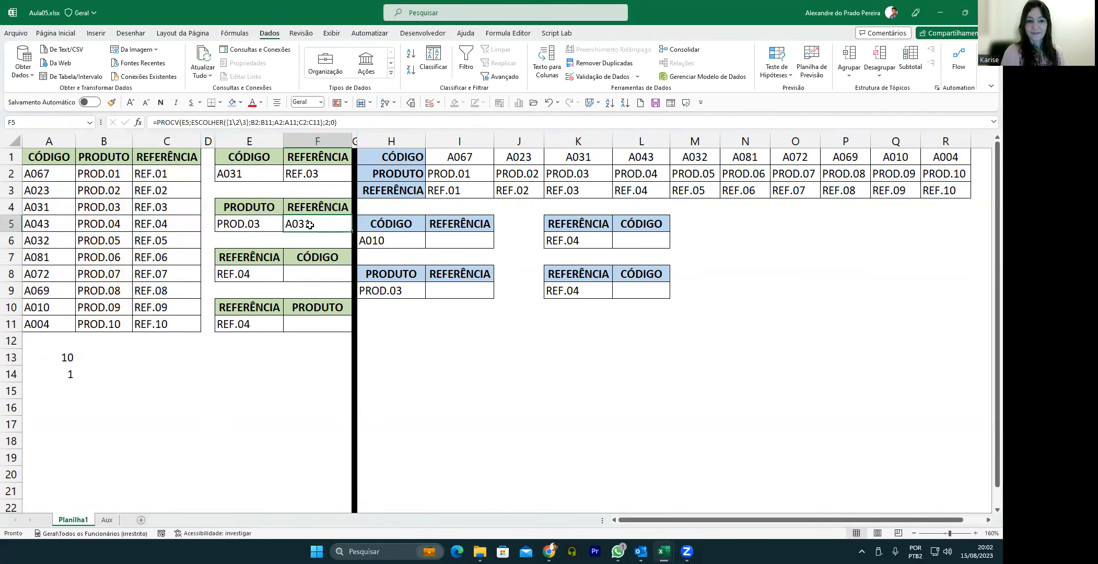
double_click(310, 225)
left_click(552, 224)
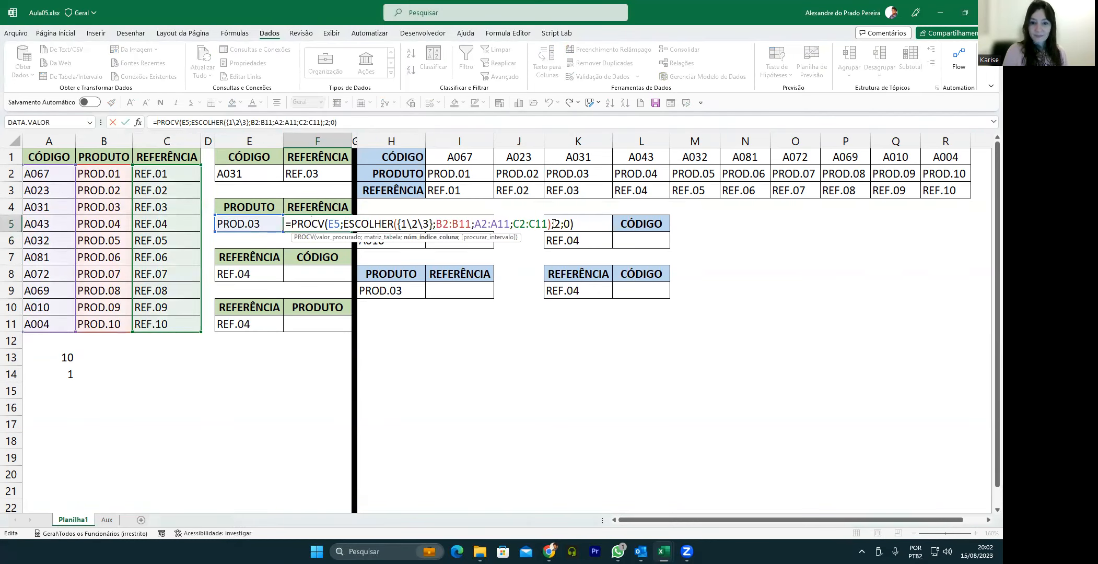
double_click(555, 223)
type("CORRESP")
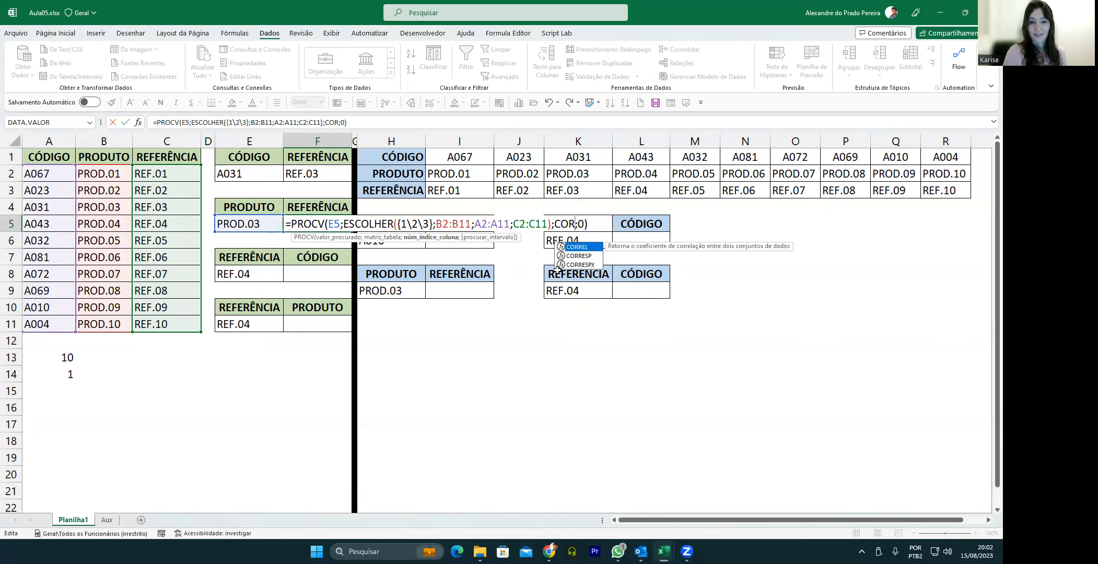
type("(")
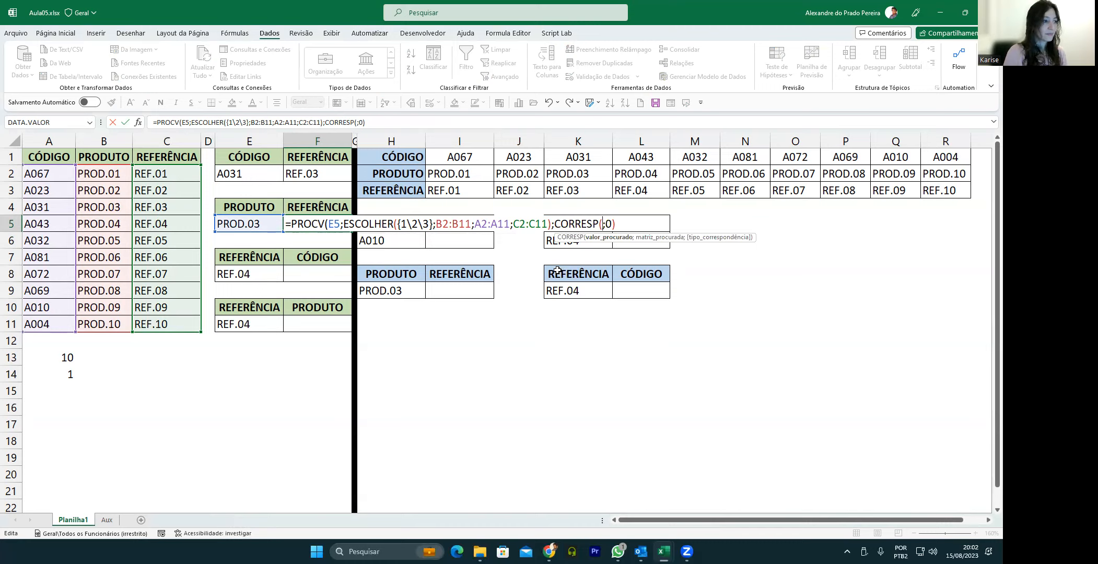
left_click(297, 210)
type(";{")
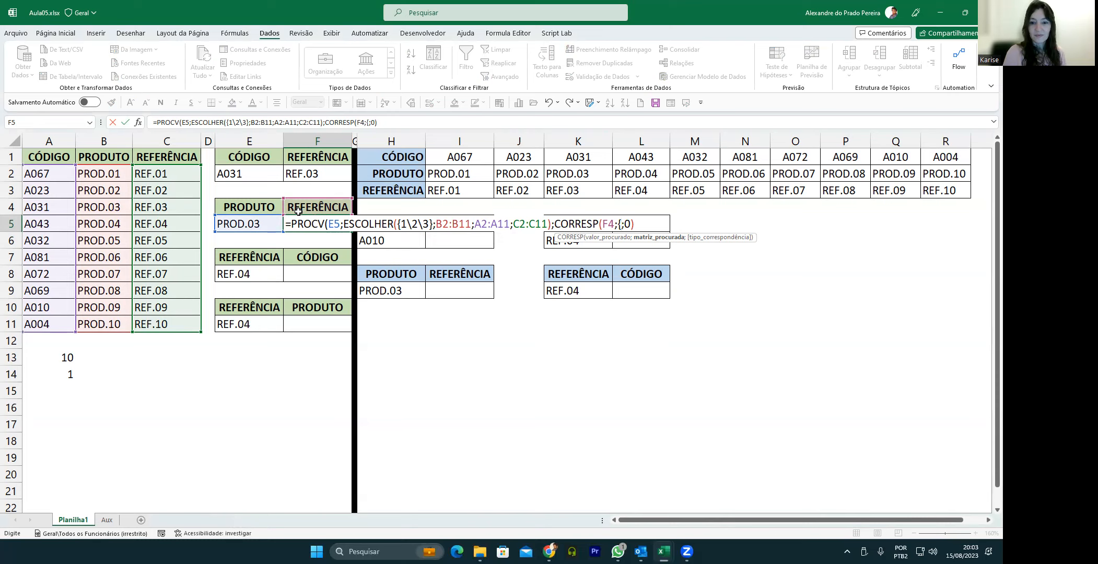
Step: Enter "xxxx" and "CÓDIGO", separated by a semicolon, as the first two items of the CORRESP array in F5
type("\"")
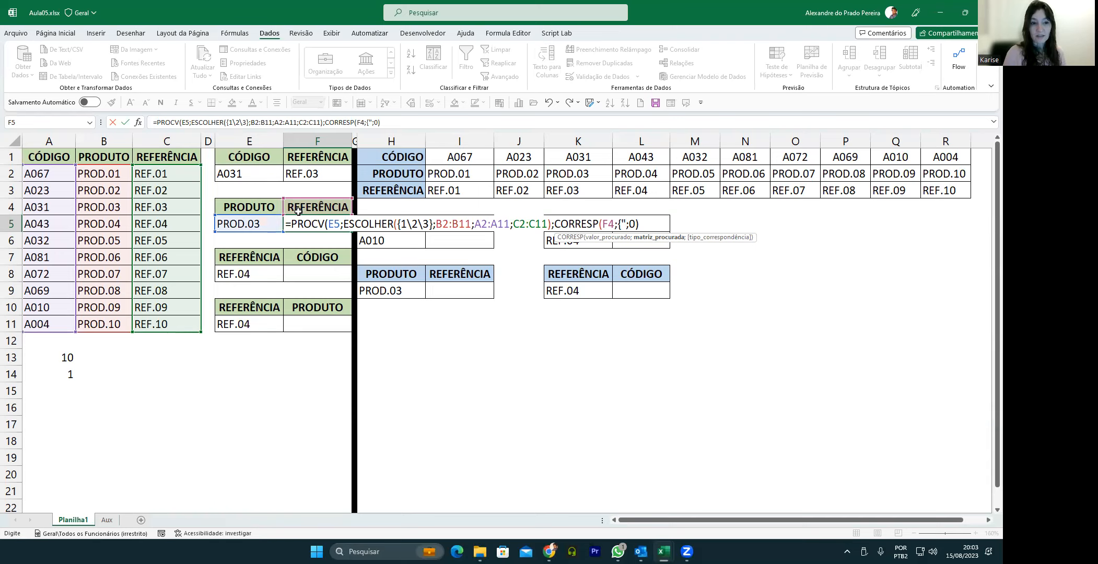
type("xxxx\"")
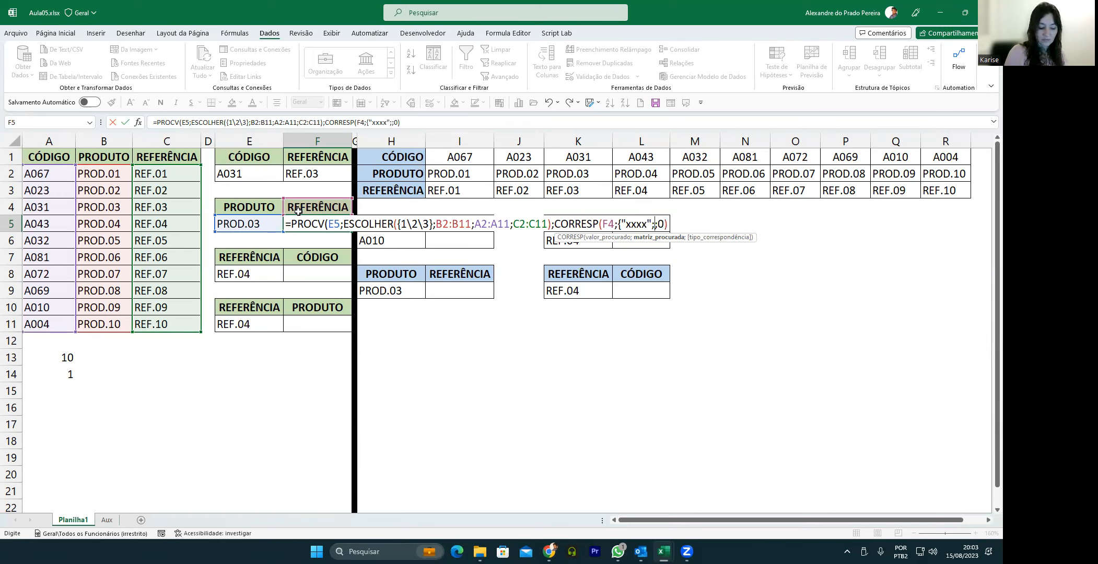
type(";\"")
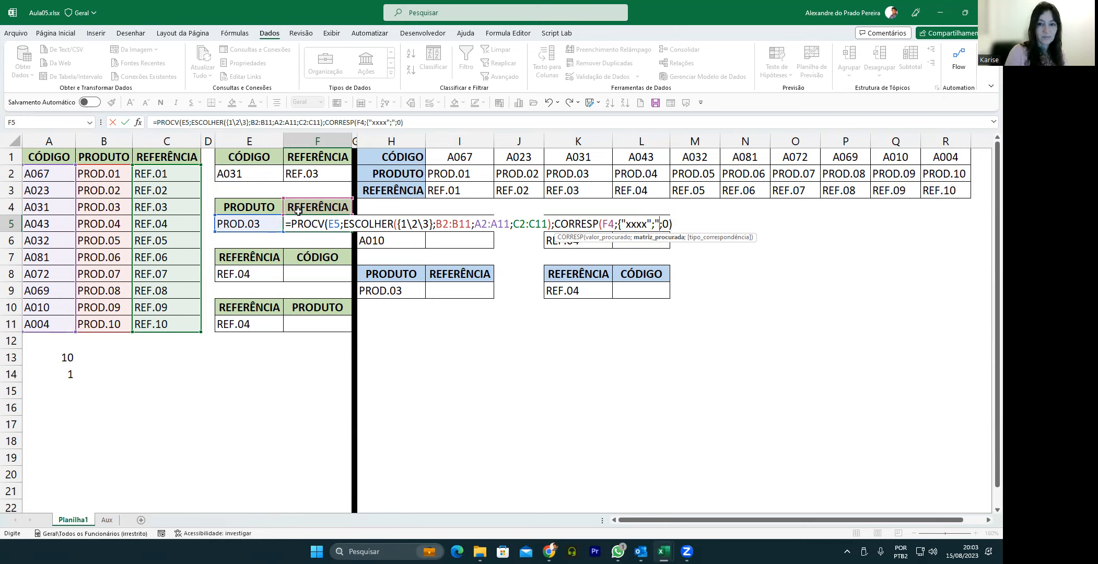
type("códi")
key("BackSpace")
key("BackSpace")
key("BackSpace")
key("BackSpace")
type("CÓD")
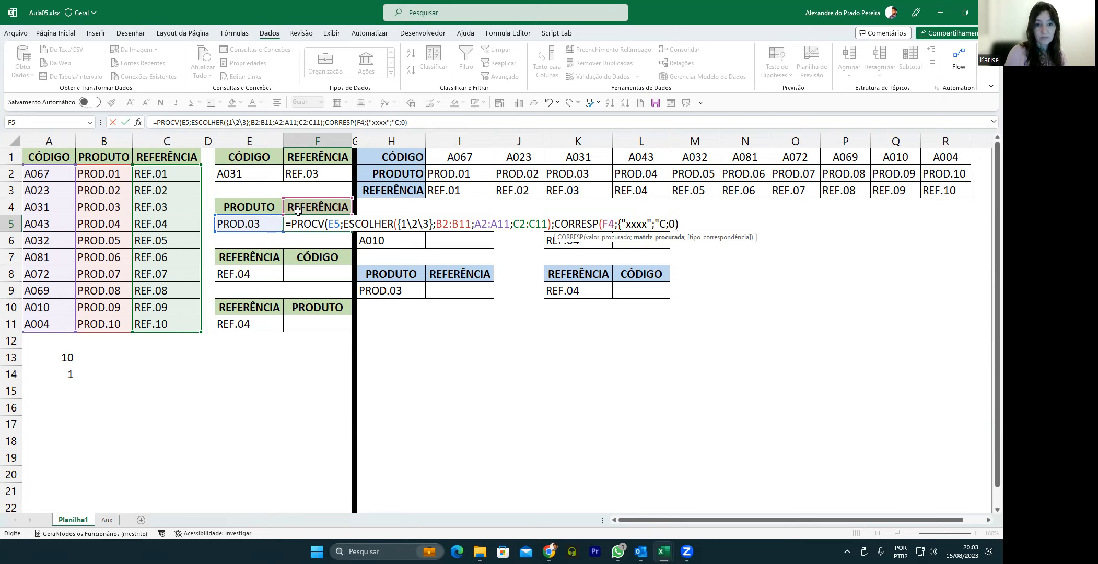
type("IGO\"")
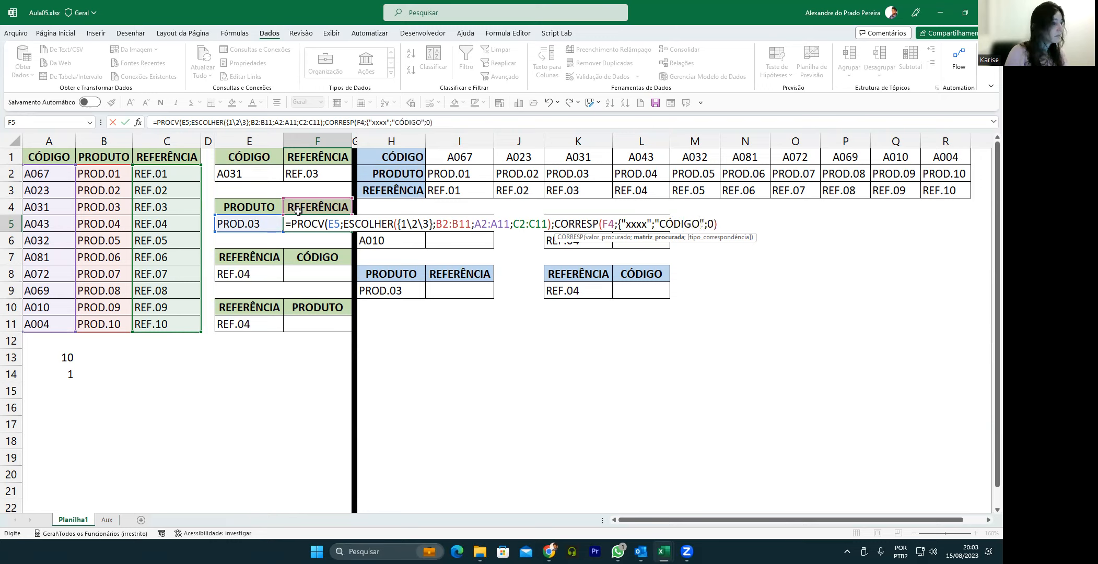
Step: Complete the CORRESP array with "REFERÊNCIA" and finish the function with match type 0
type(";")
type("\"")
type("REFER")
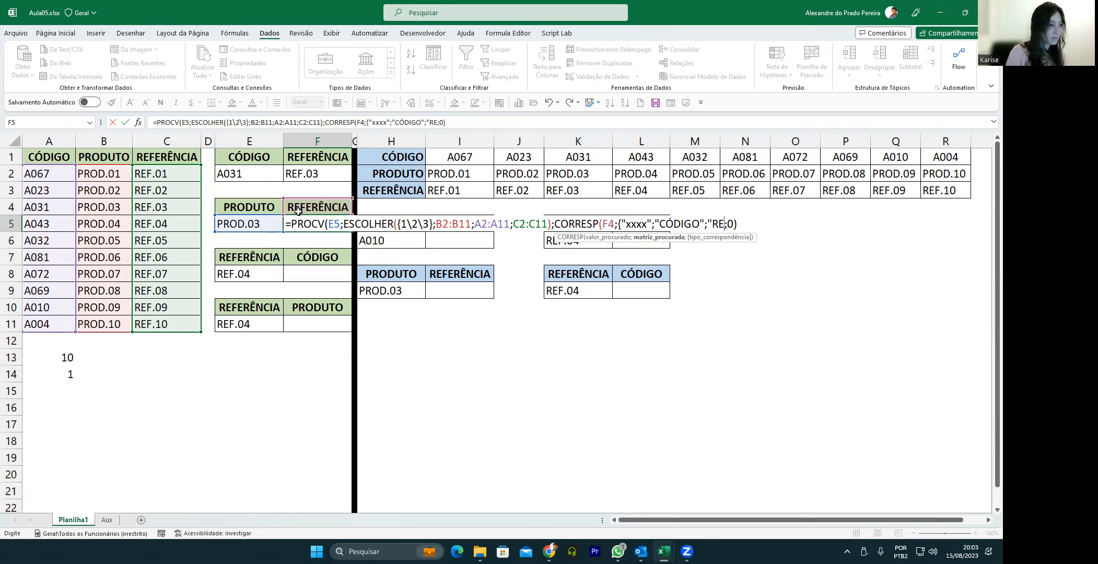
type("ÊNCIA")
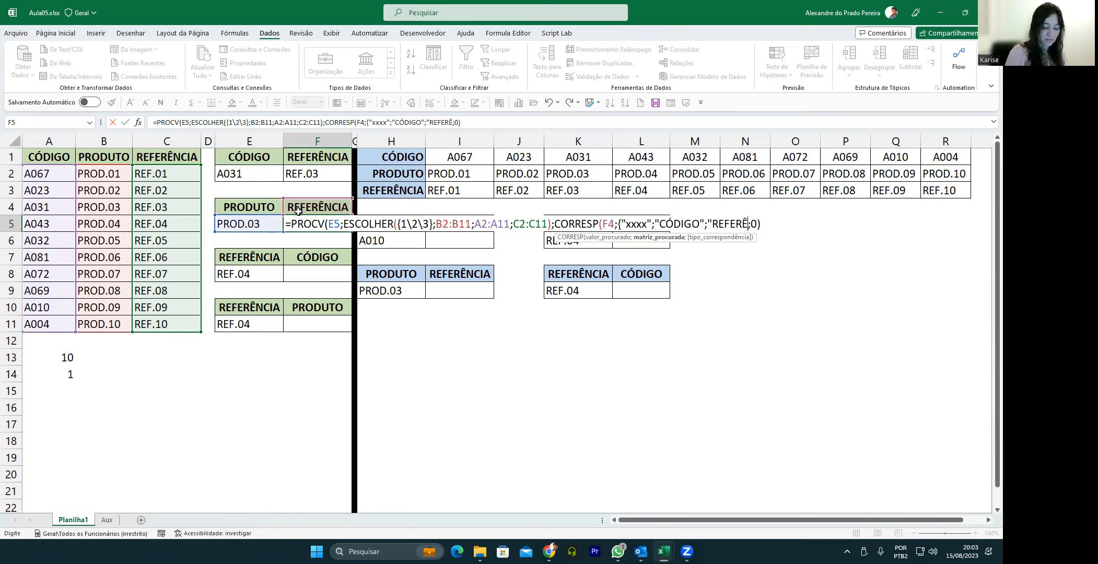
type("\"")
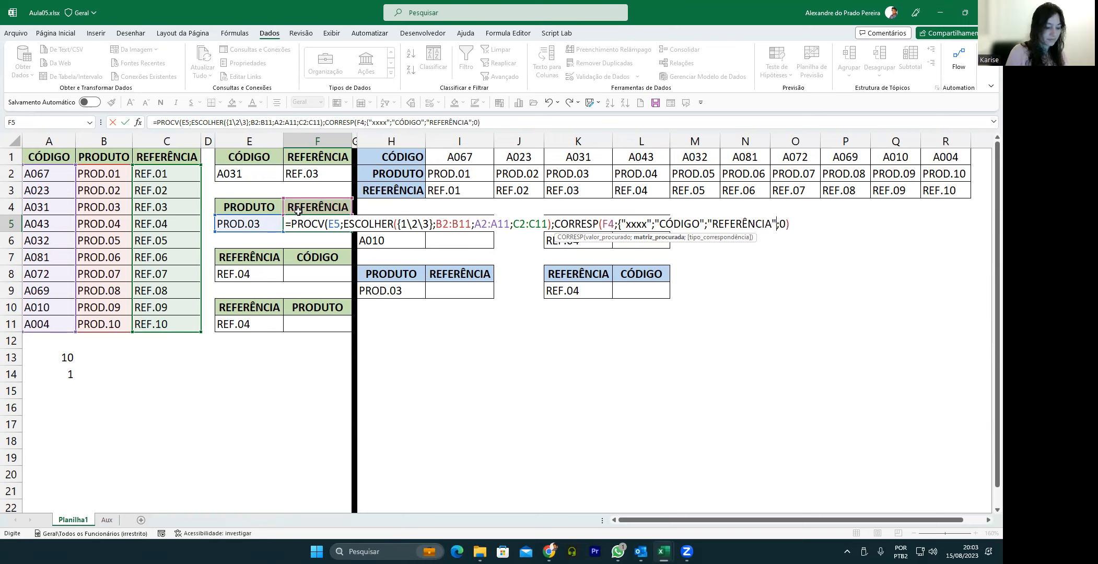
type("}")
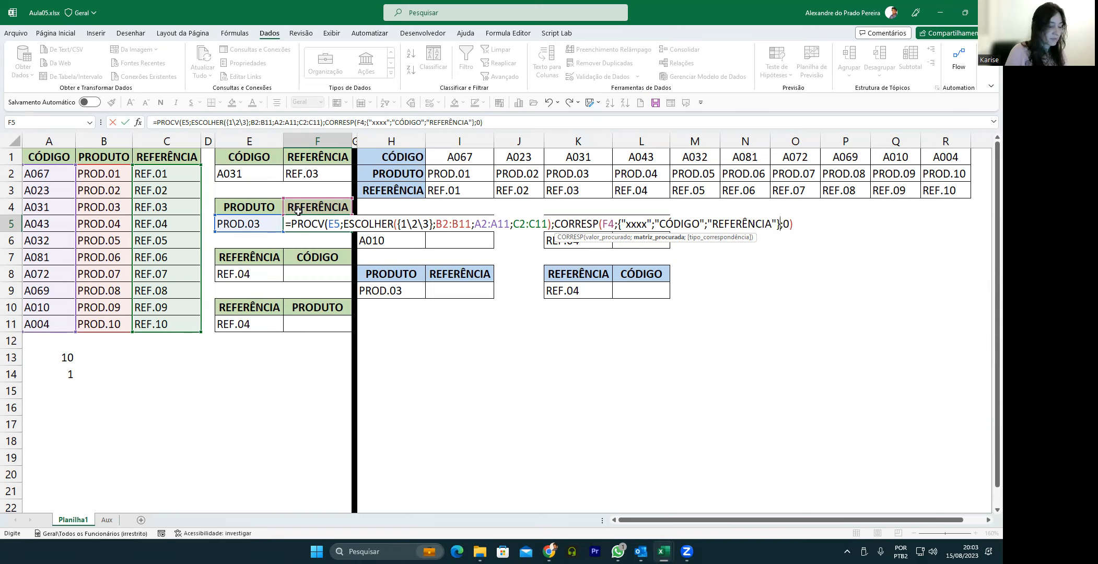
type(";")
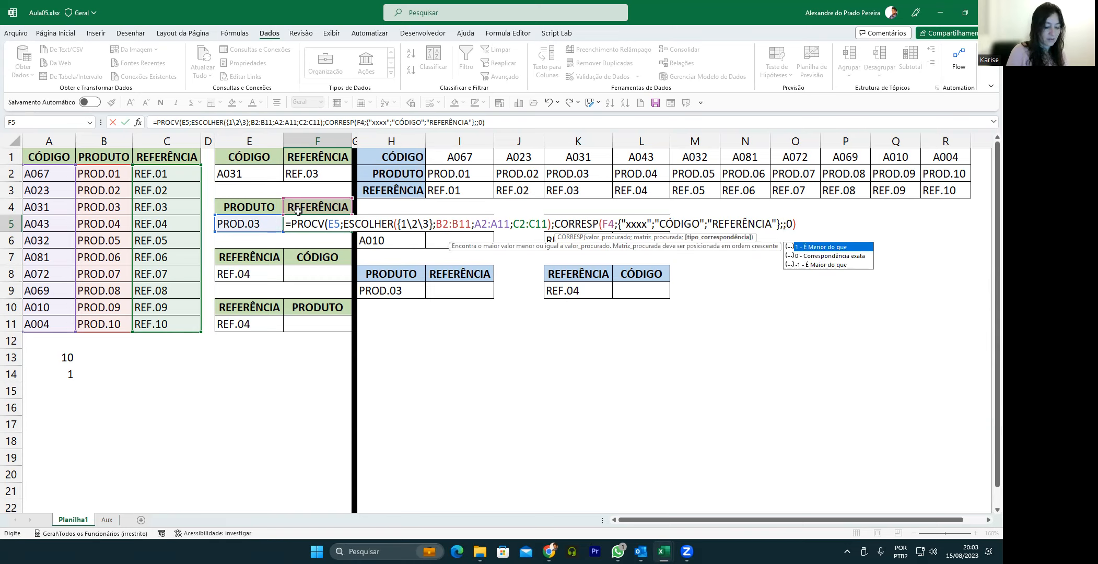
type("0)")
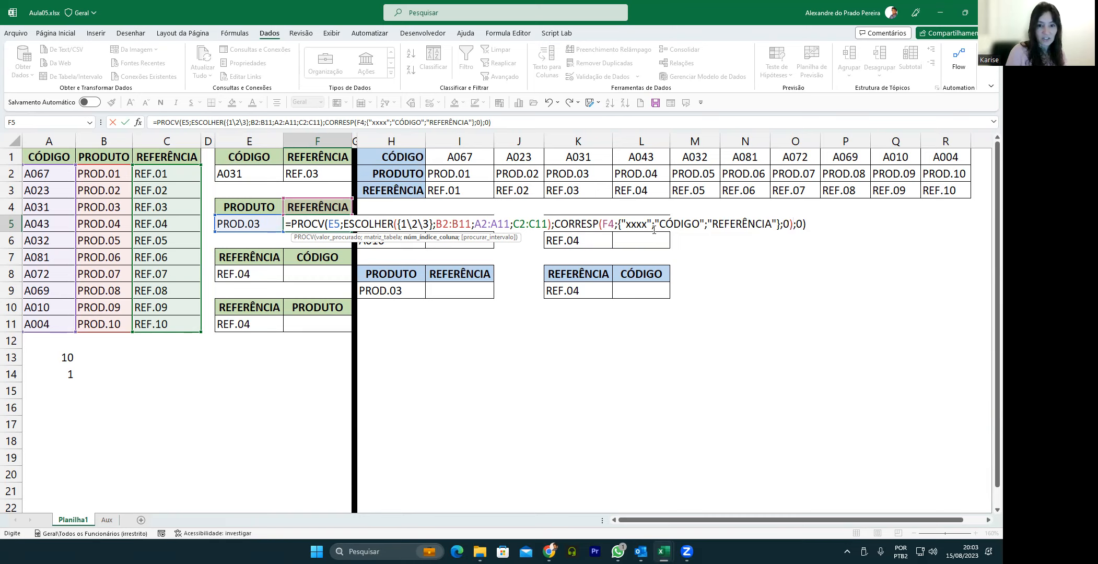
Step: Replace "xxxx" with "PRODUTO" in the CORRESP array of F5's formula and commit the formula
left_click_drag(647, 227, 626, 227)
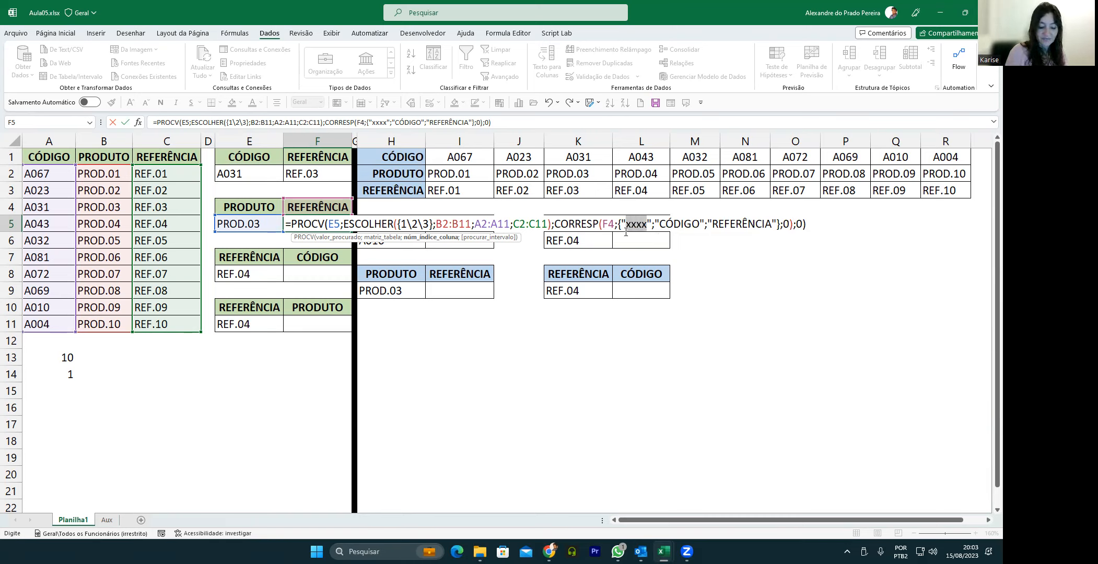
type("PRODUTO")
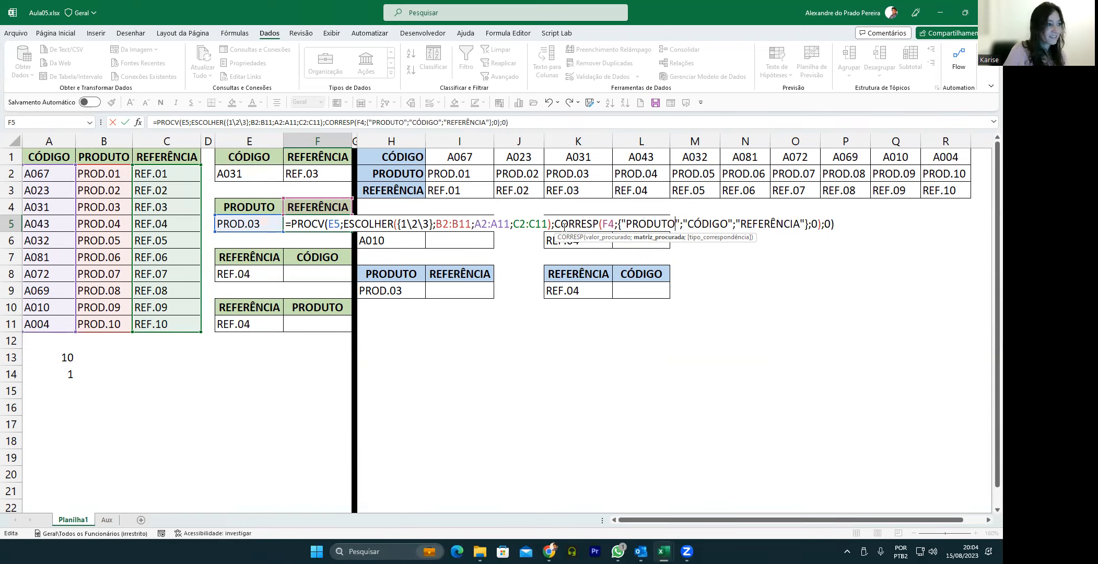
left_click_drag(557, 226, 822, 230)
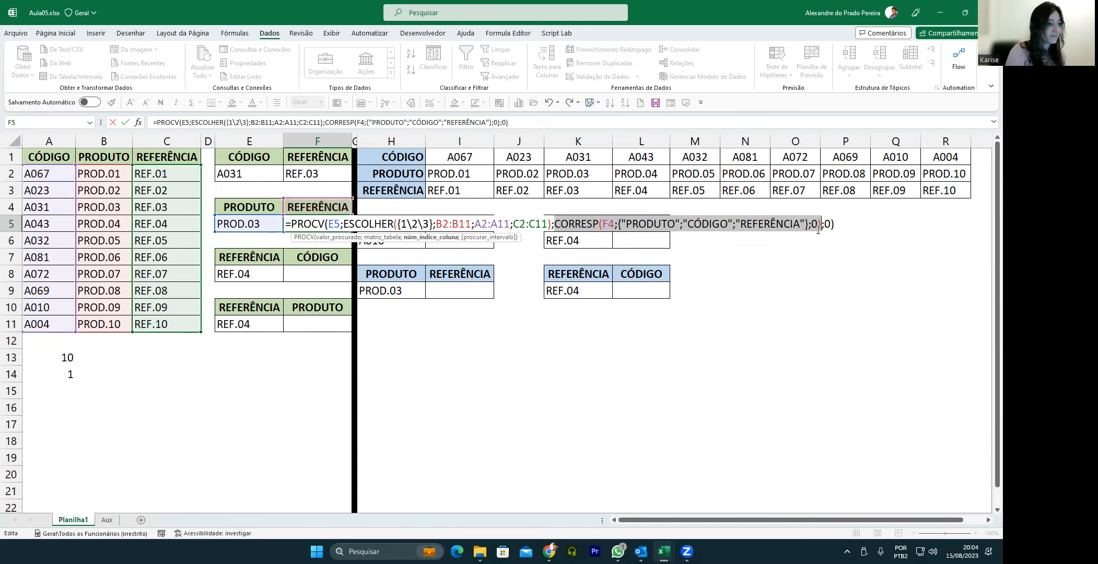
left_click(824, 228)
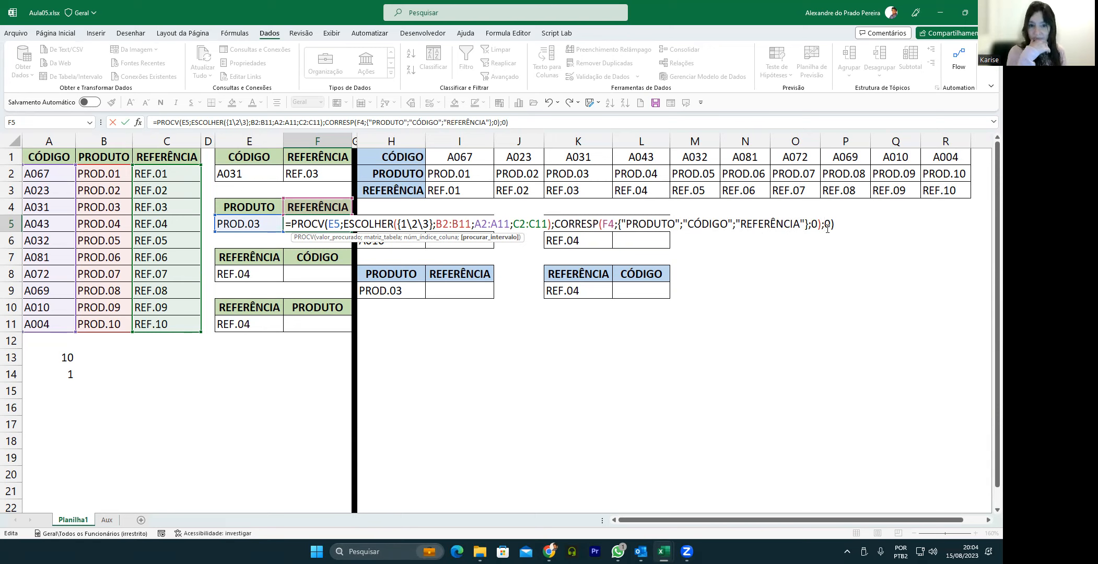
key("Return")
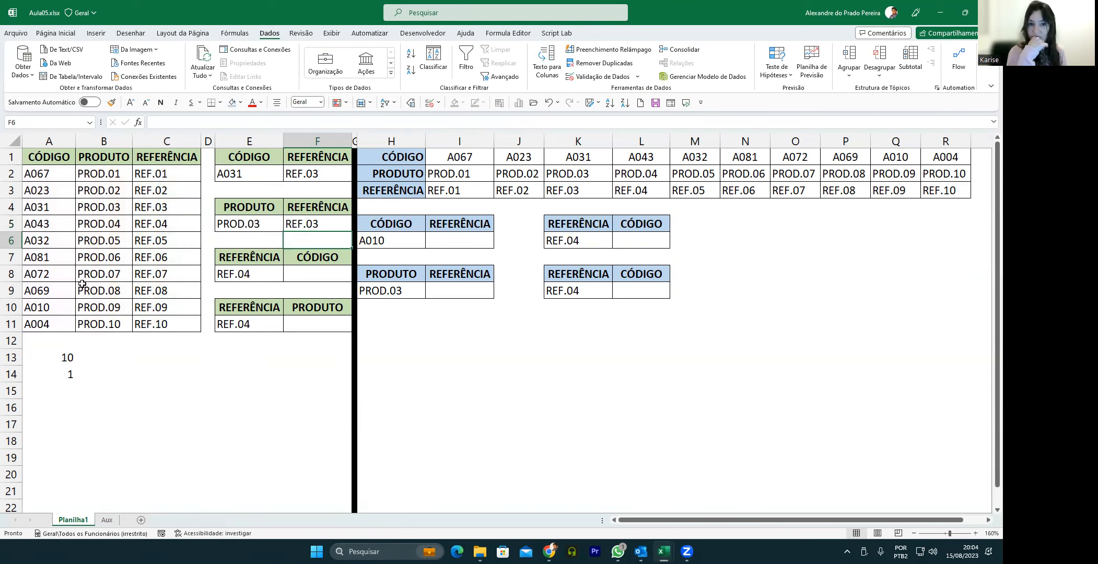
Step: Test the F5 lookup by switching the header in F4 to CÓDIGO and back to REFERÊNCIA
left_click(348, 209)
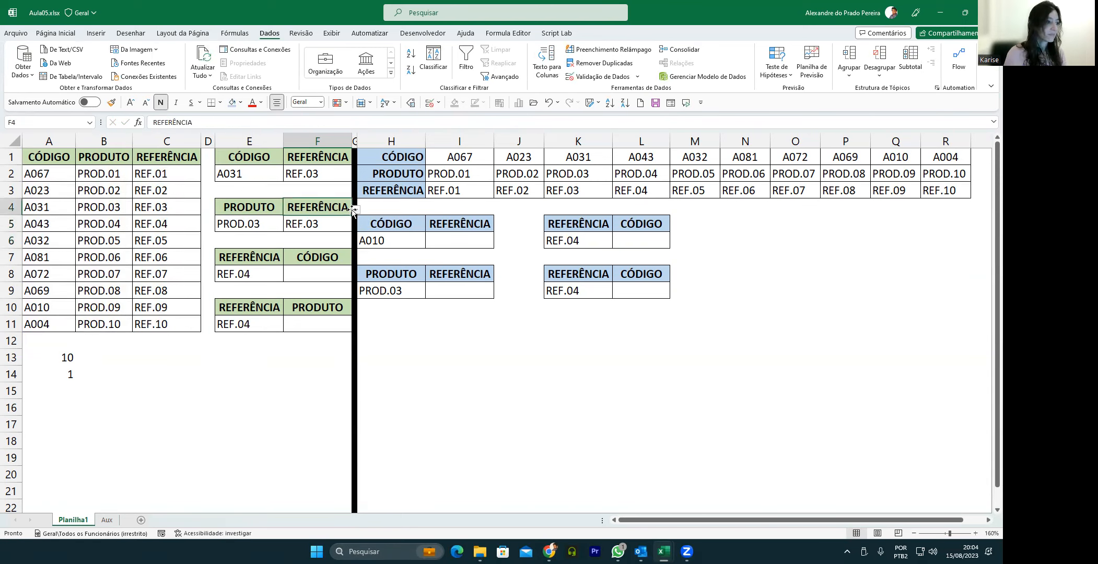
left_click(355, 209)
left_click(313, 220)
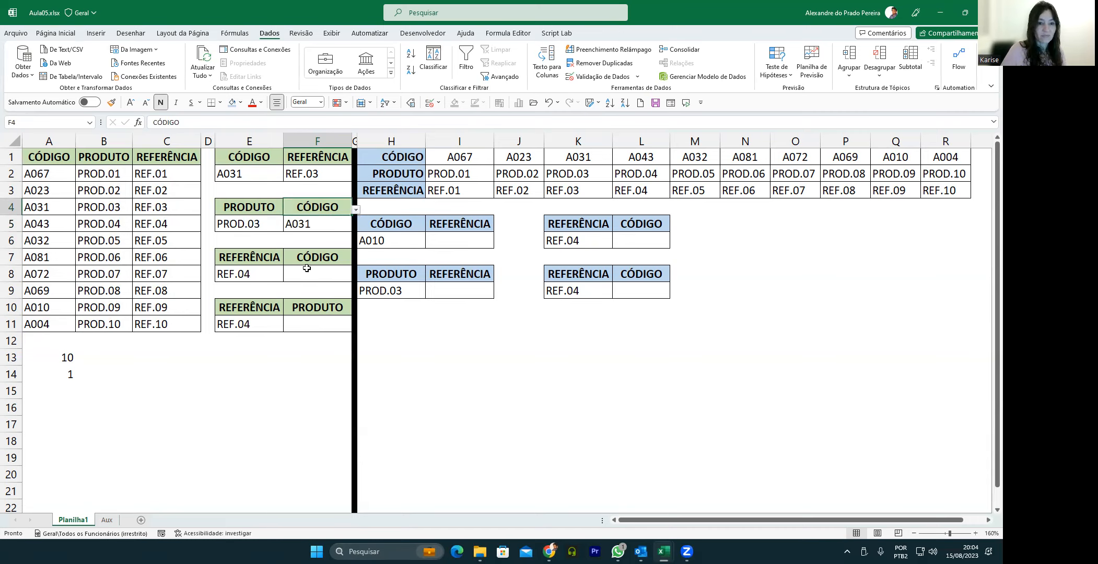
left_click(356, 209)
left_click(330, 232)
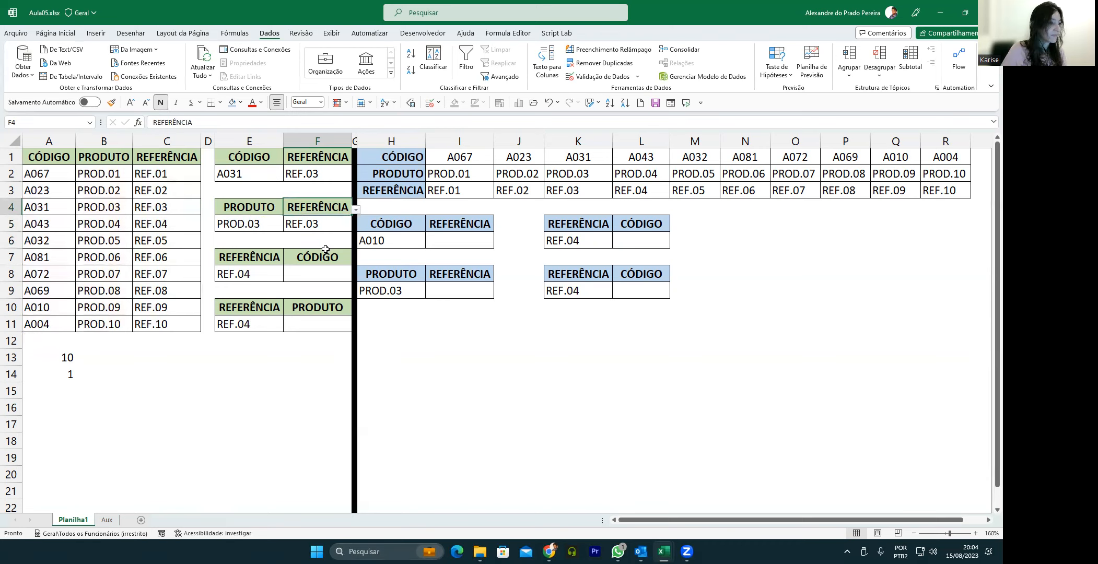
Step: Review the complete PROCV formula in F5 without changing it
double_click(317, 227)
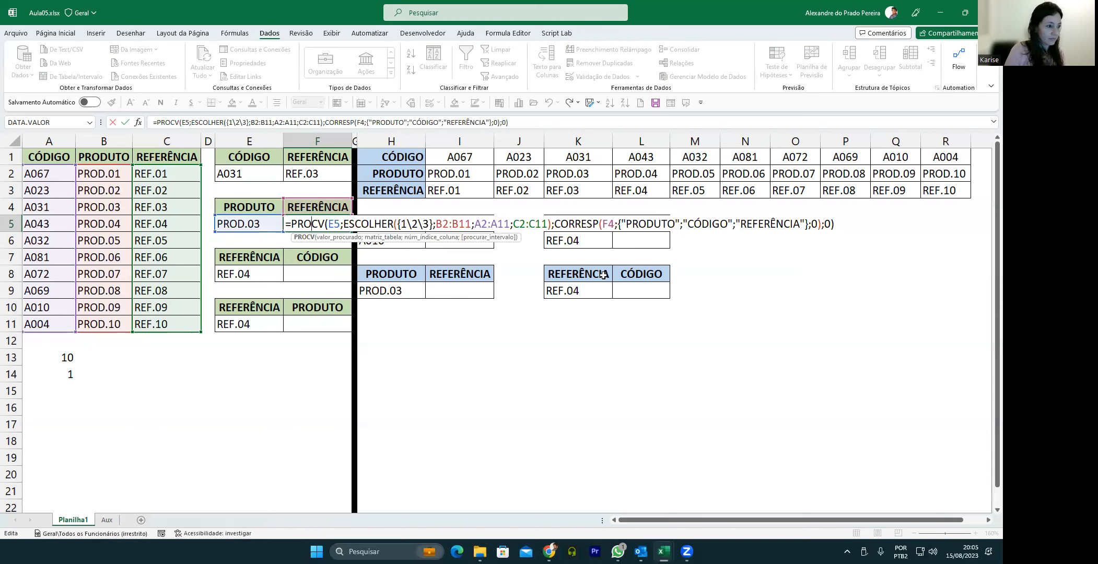
key("Return")
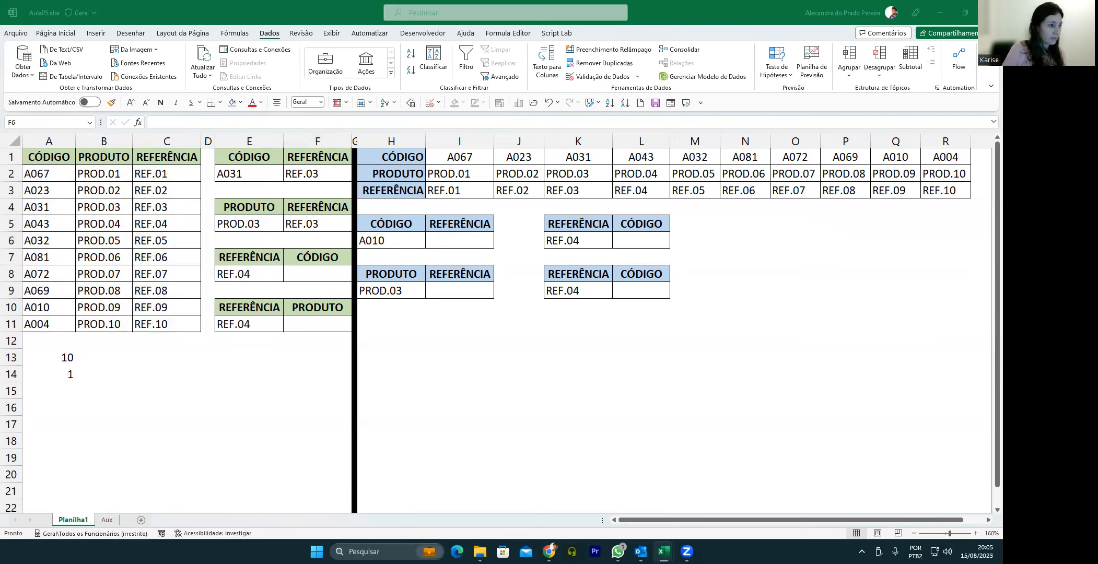
key("F2")
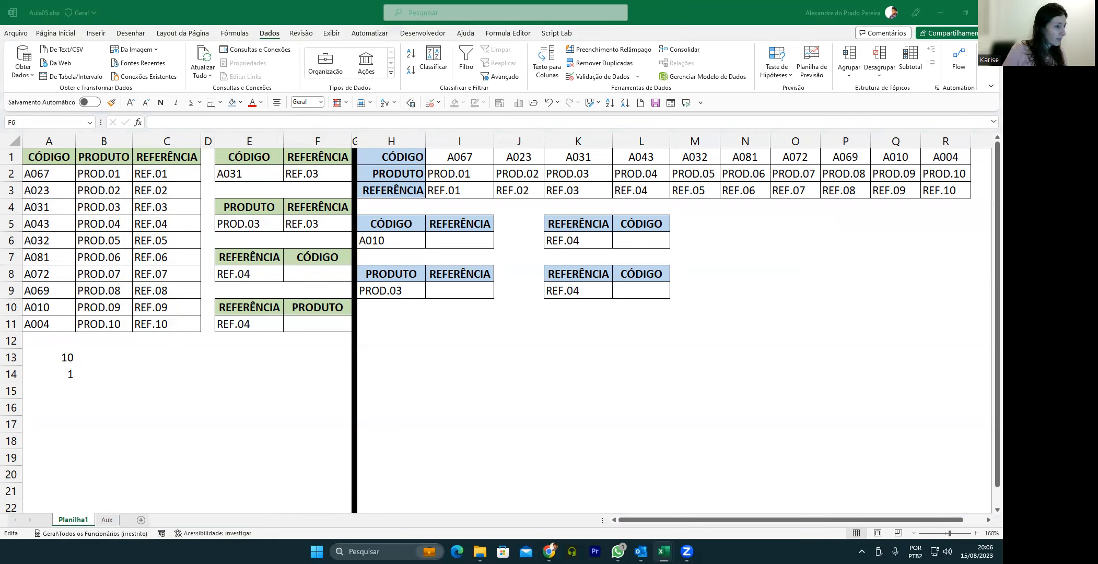
key("Escape")
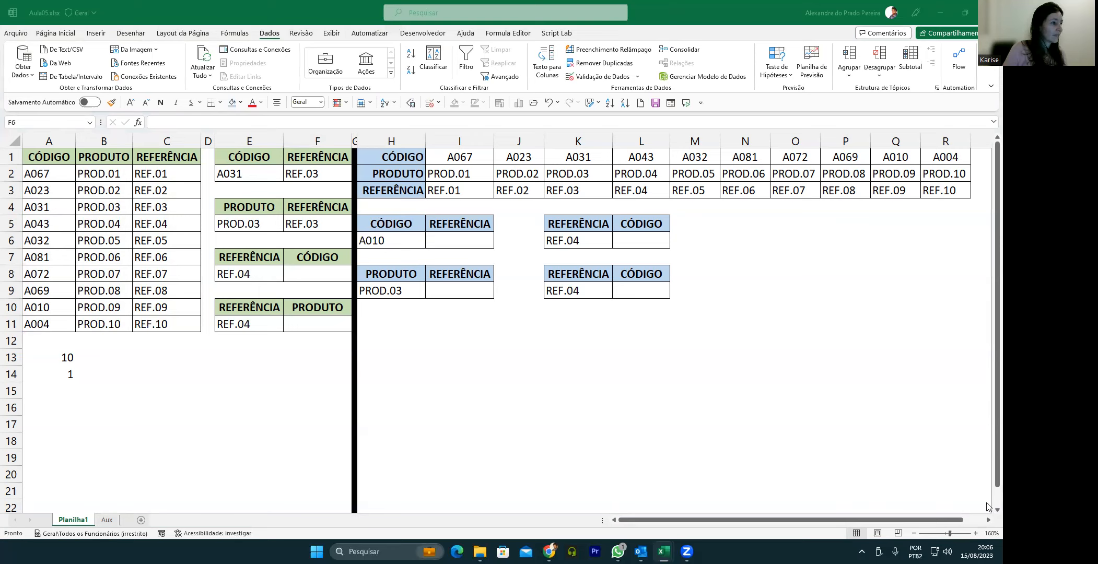
Step: Copy the ESCOLHER function out of F5's formula and paste it as text into J15
left_click(306, 225)
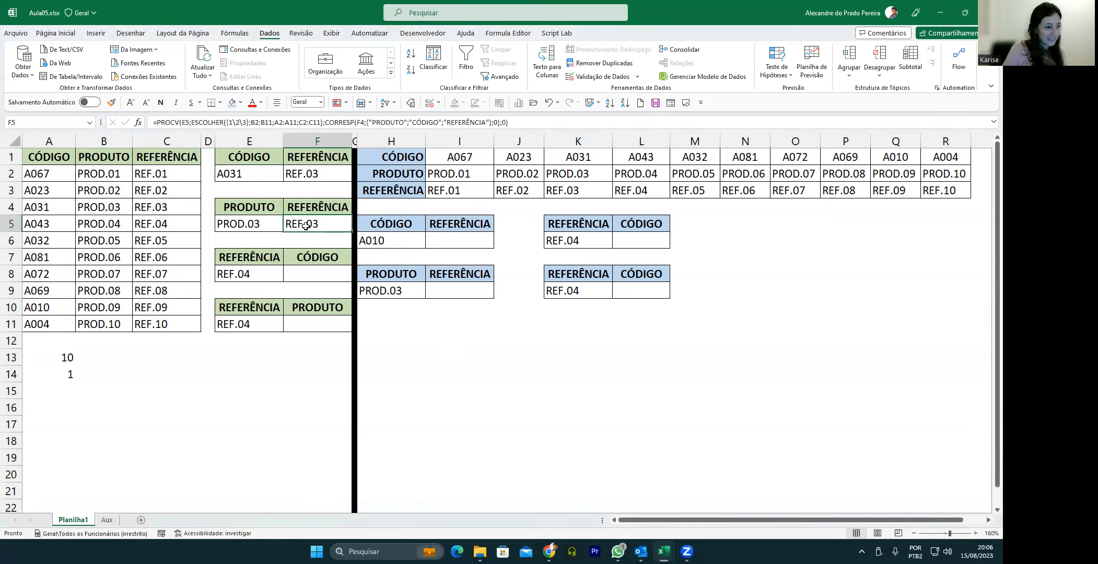
double_click(306, 226)
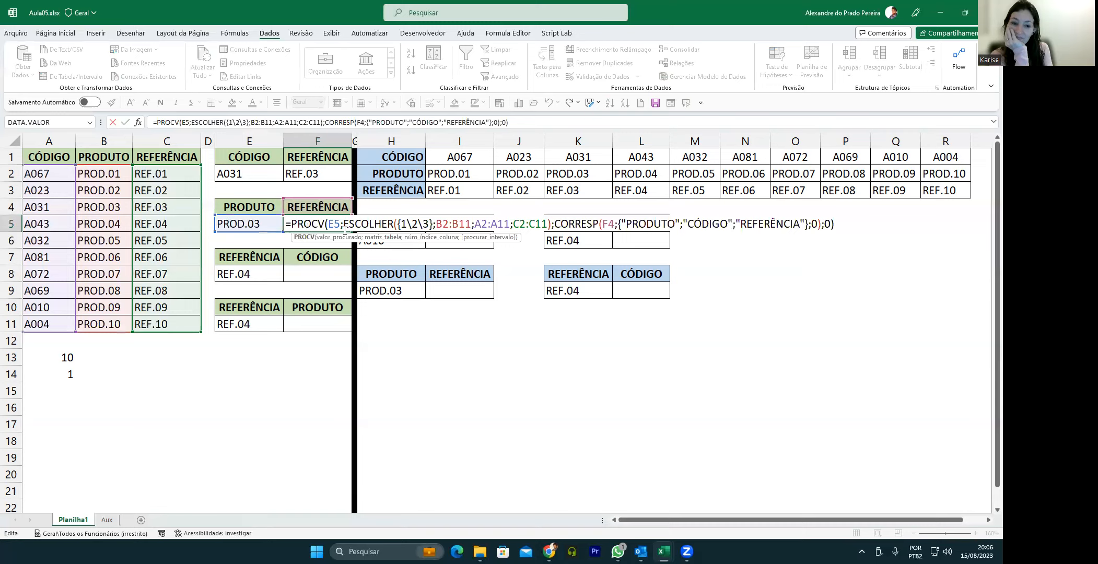
left_click_drag(344, 228, 552, 224)
key("ctrl+c")
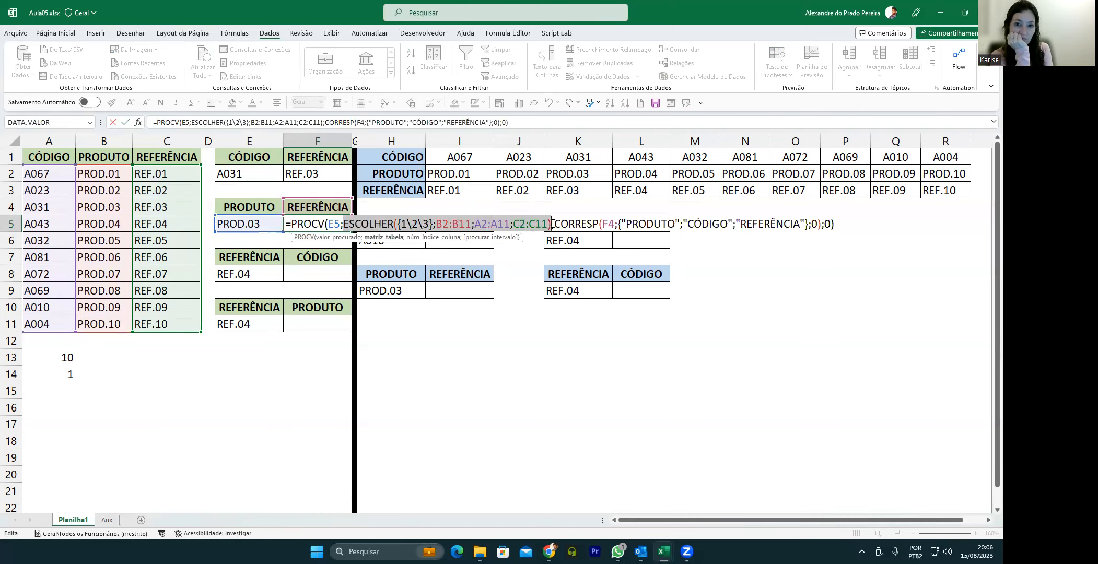
key("Escape")
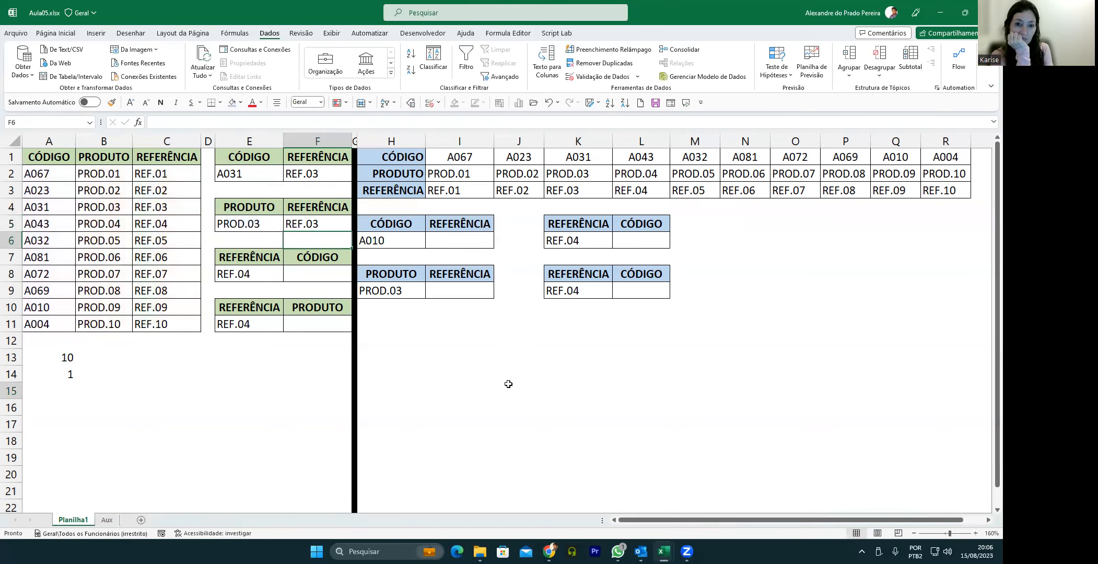
left_click(508, 384)
key("ctrl+v")
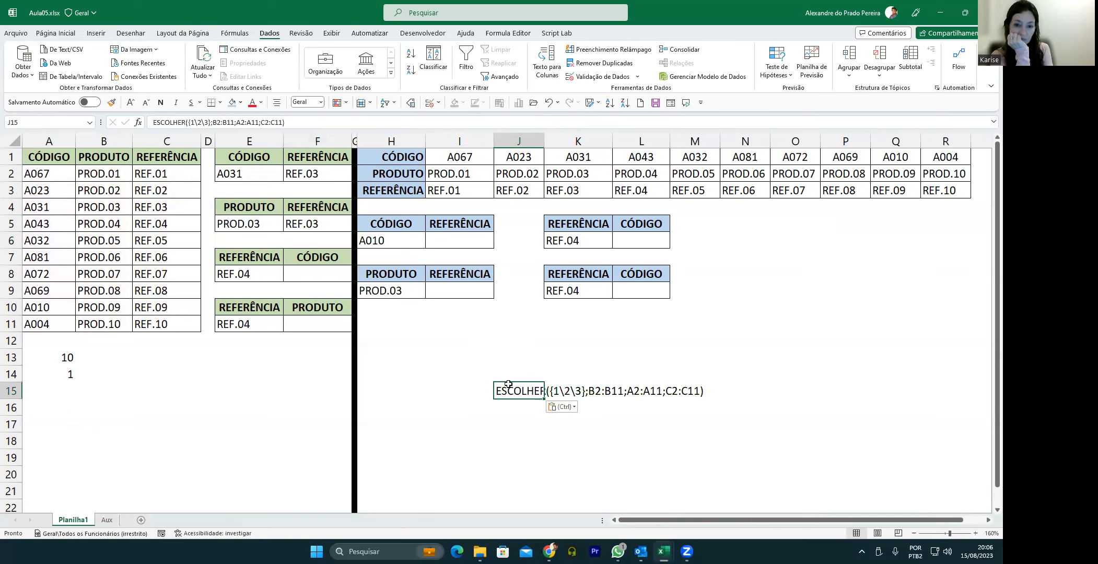
Step: Turn the ESCOLHER text in J15 into a working formula by adding a leading equals sign
double_click(499, 392)
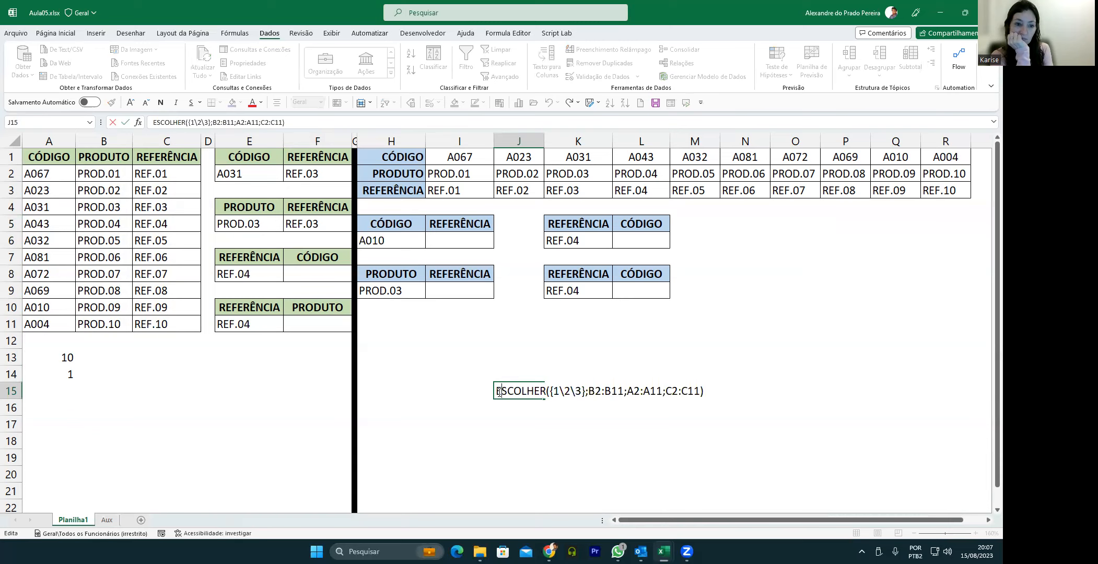
type("=")
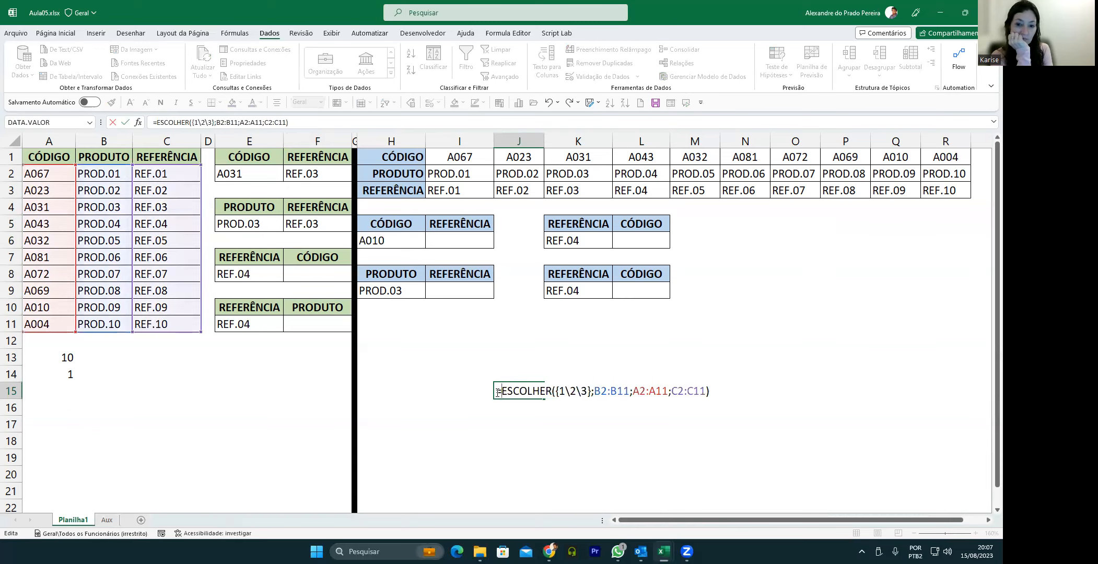
key("Return")
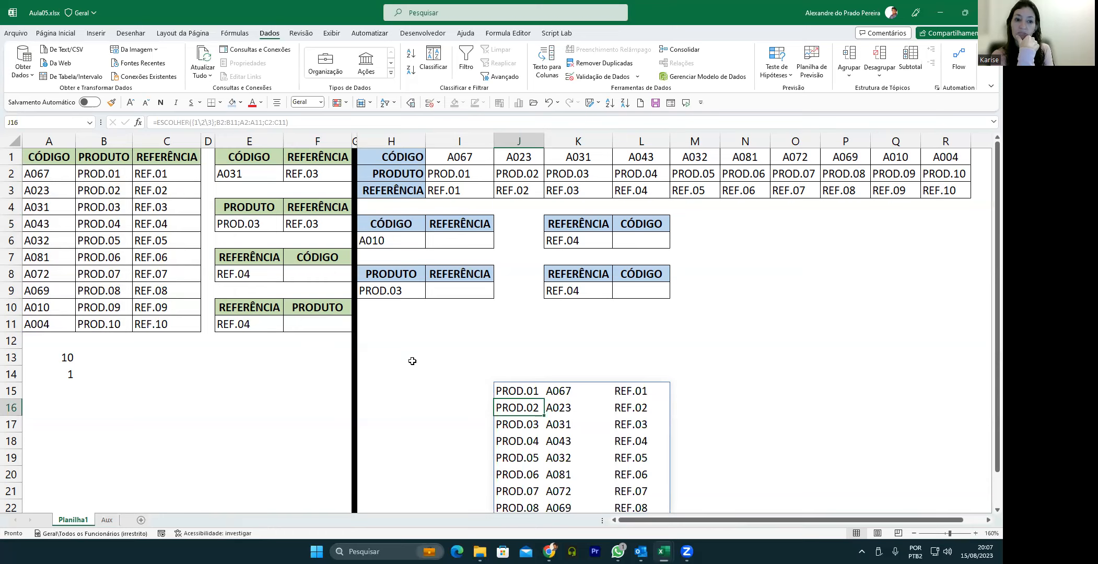
left_click(521, 389)
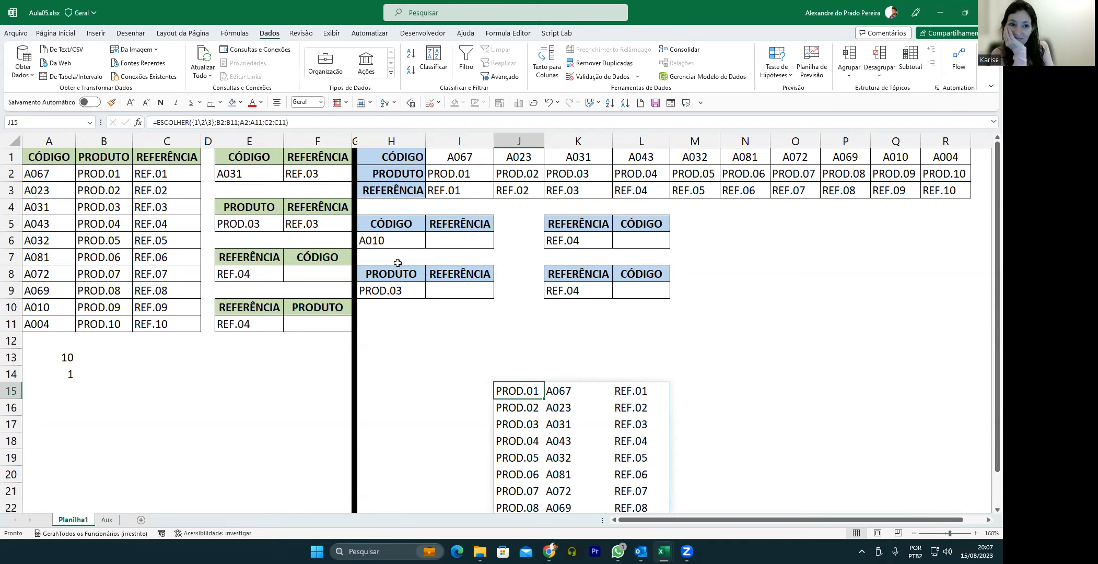
Step: Review the PROCV formula in F5 against the spilled array, and clear the ESCOLHER formula from J15
double_click(336, 224)
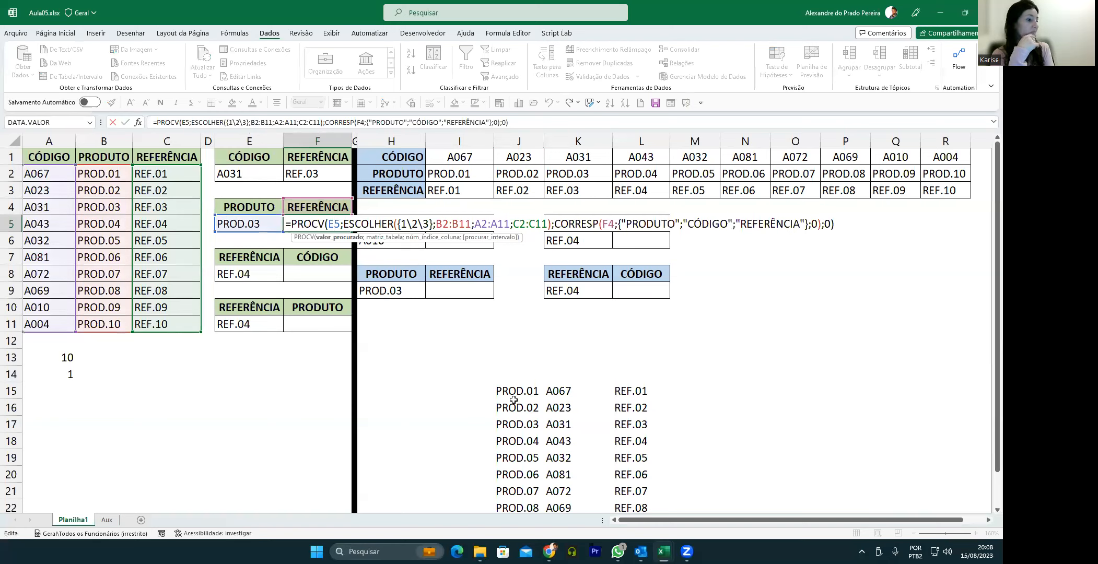
key("Return")
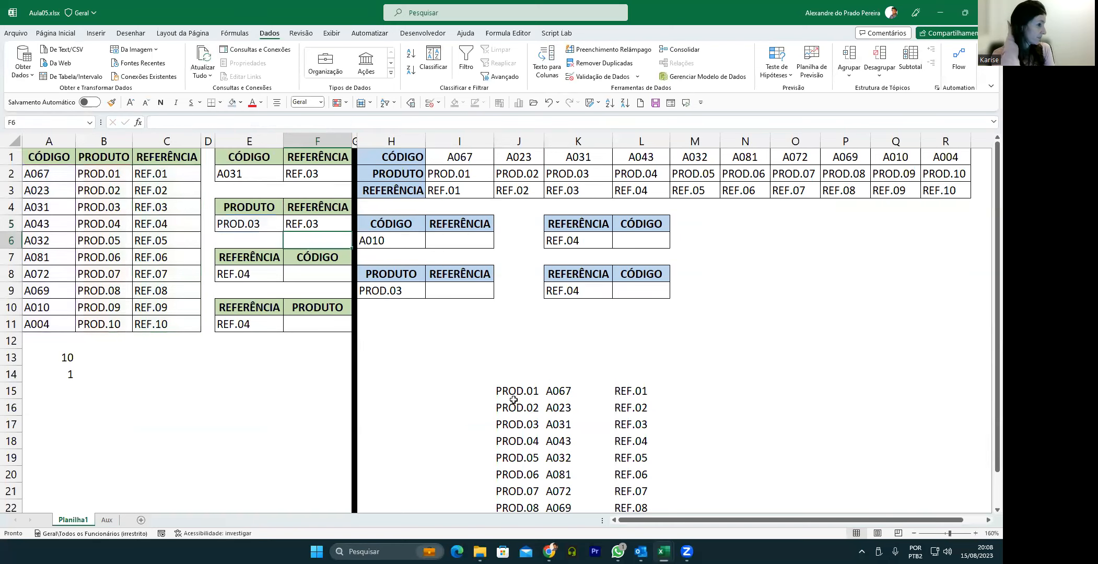
left_click(505, 392)
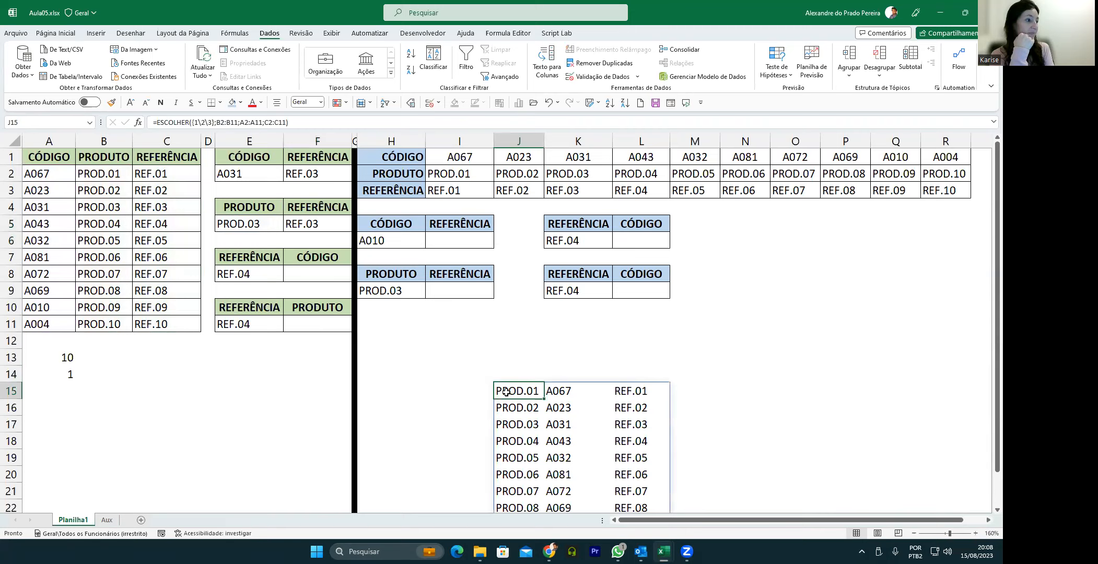
key("Delete")
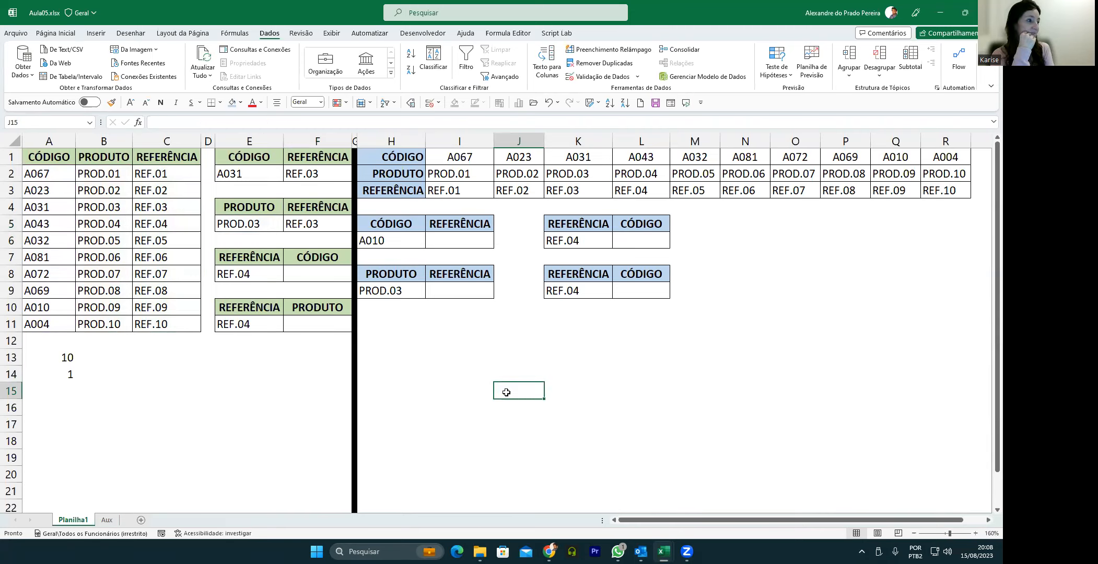
Step: Copy the header cell F4 with its dropdown list to F7 and choose CÓDIGO there
left_click(318, 271)
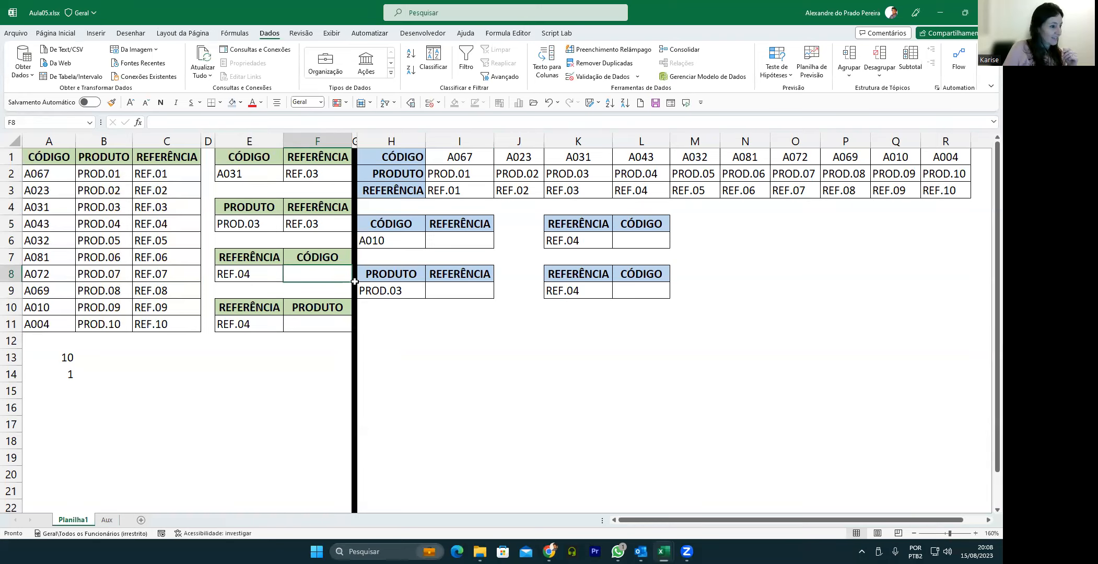
left_click(331, 250)
left_click(329, 210)
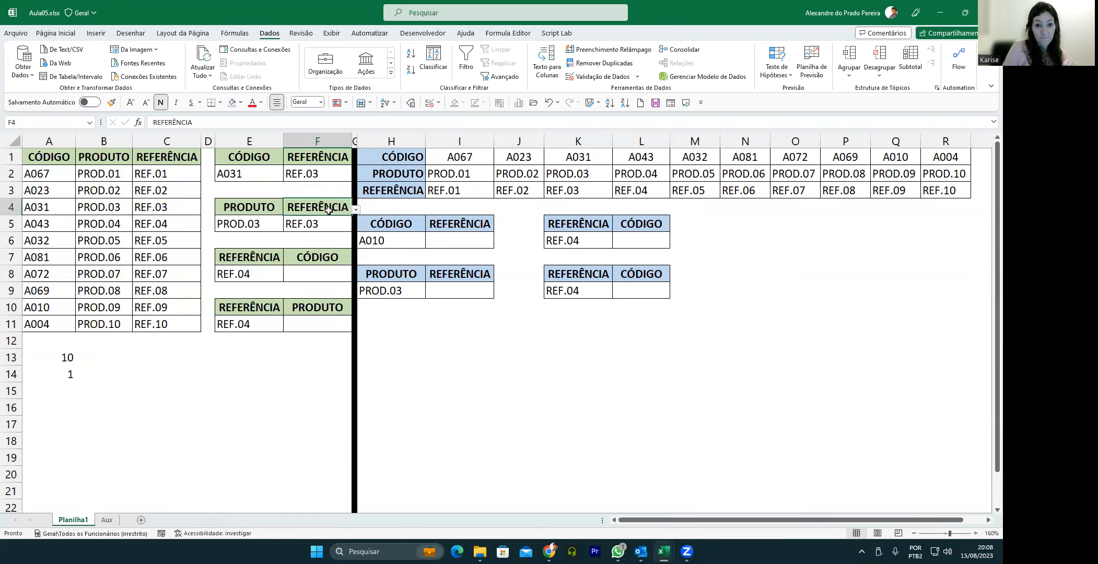
key("ctrl+c")
left_click(336, 257)
key("ctrl+v")
left_click(355, 260)
left_click(340, 267)
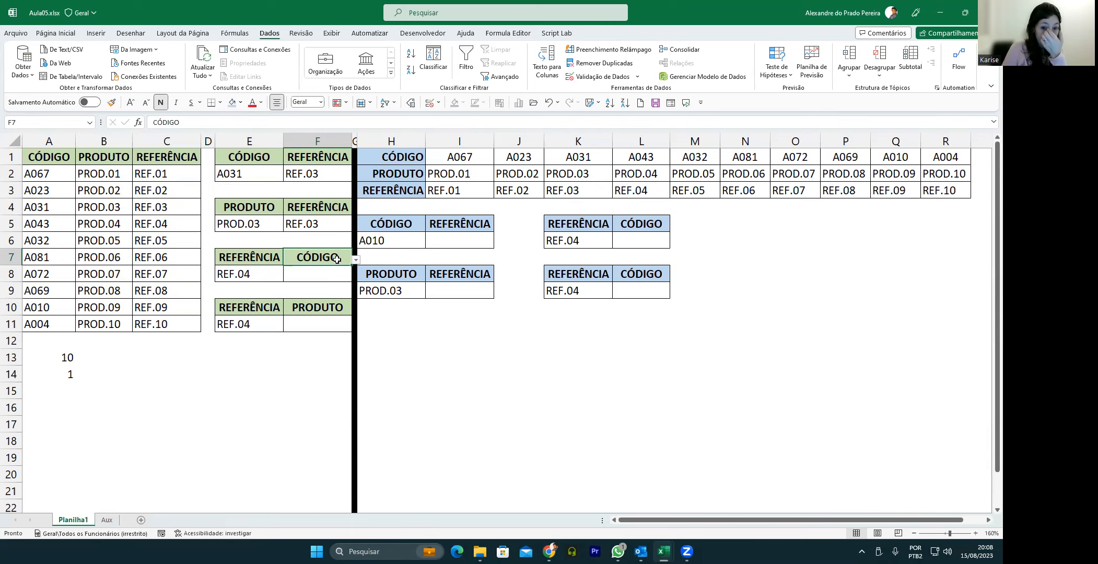
Step: Change the data validation list source of F7 to "CÓDIGO; PRODUTO"
left_click(599, 77)
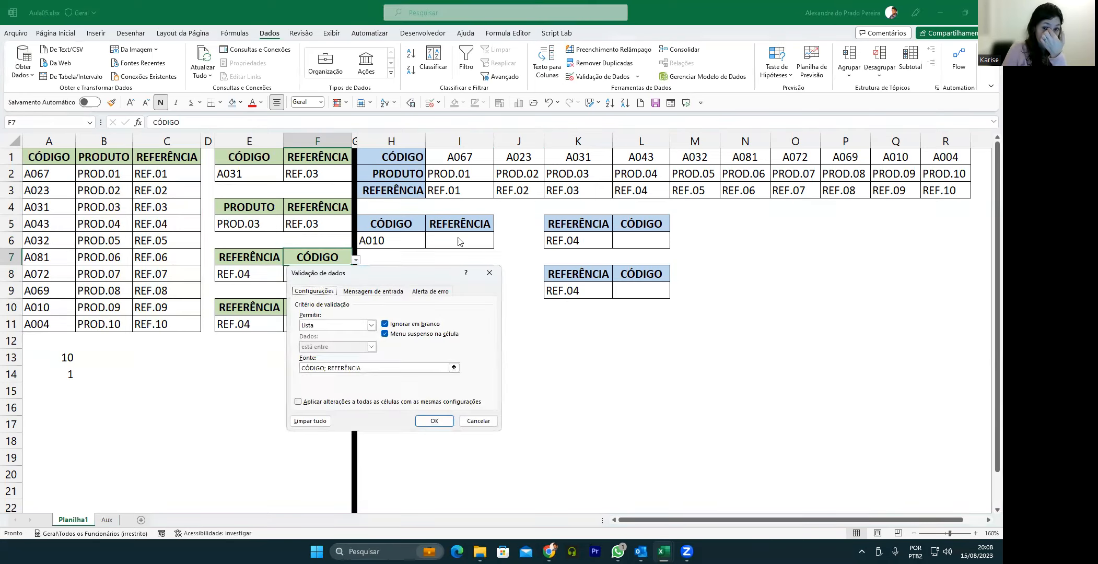
left_click_drag(361, 368, 329, 368)
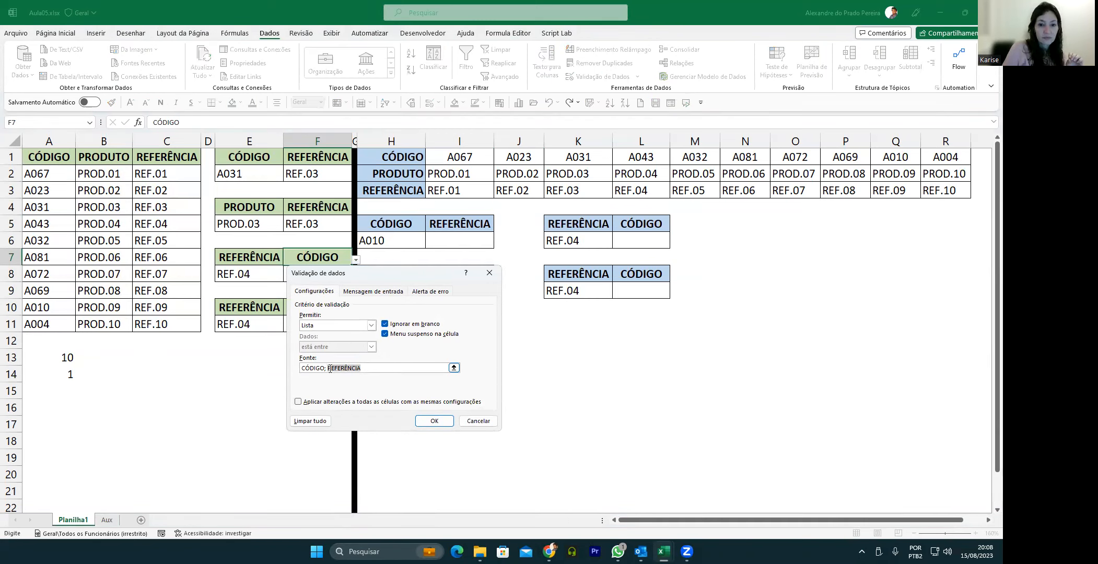
type("PRODUTO")
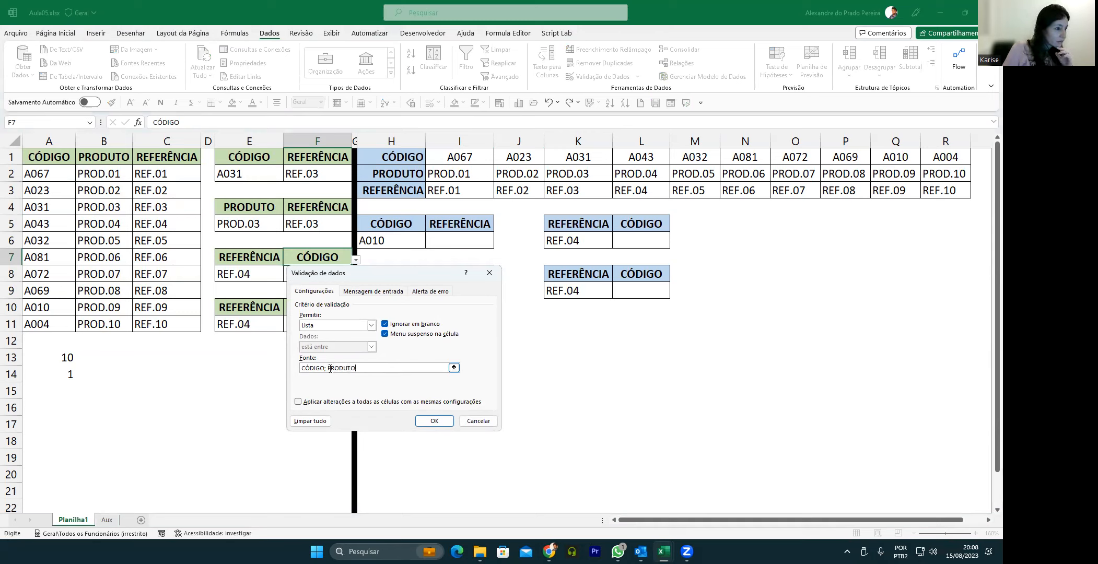
left_click(443, 420)
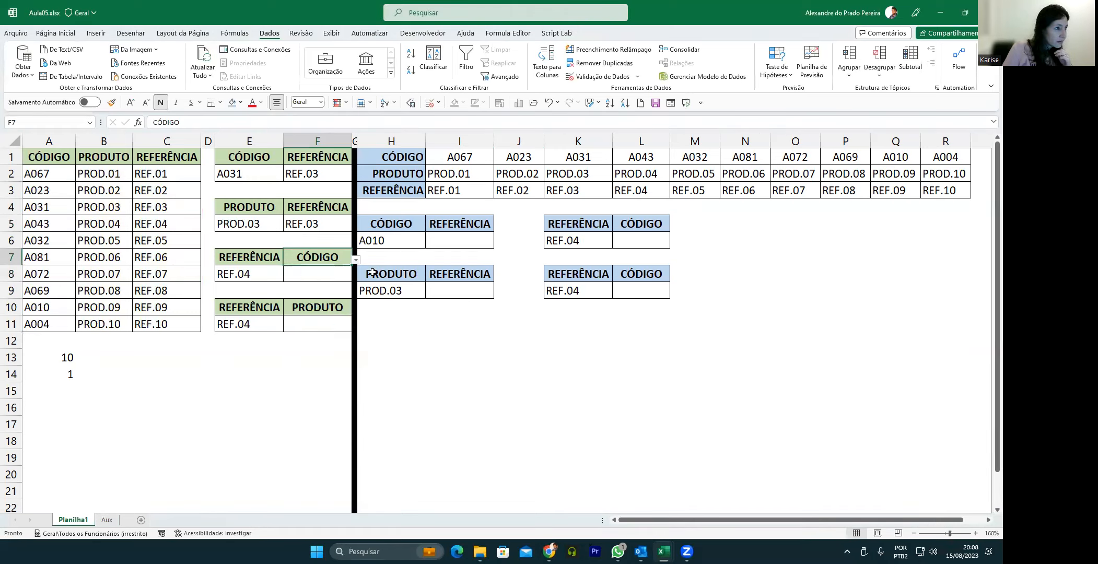
Step: Test F7's dropdown by choosing PRODUTO and back to CÓDIGO, and select the result cell F8
left_click(355, 260)
left_click(290, 284)
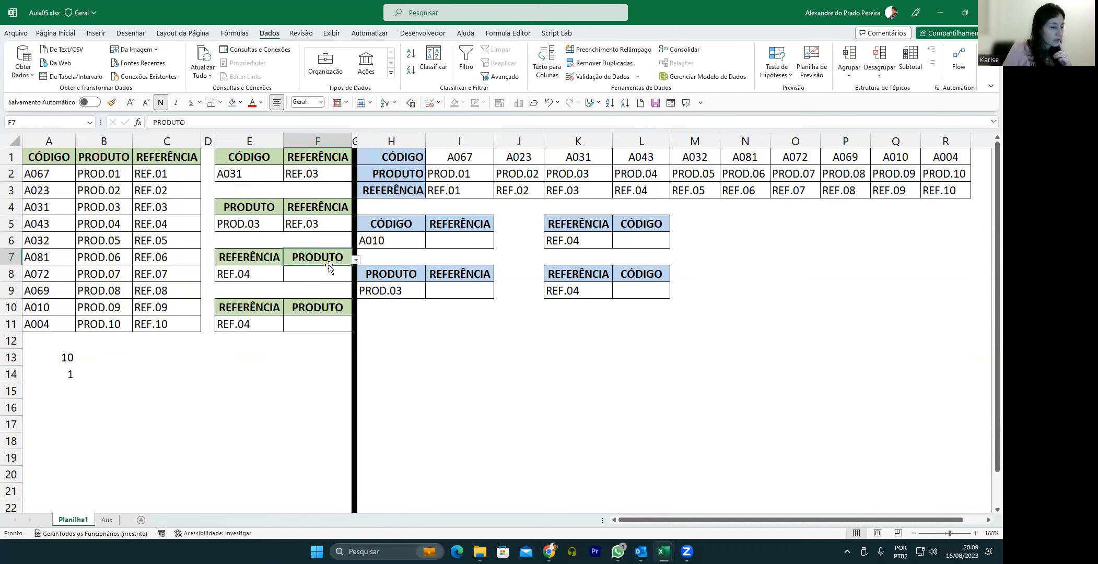
left_click(356, 260)
left_click(302, 272)
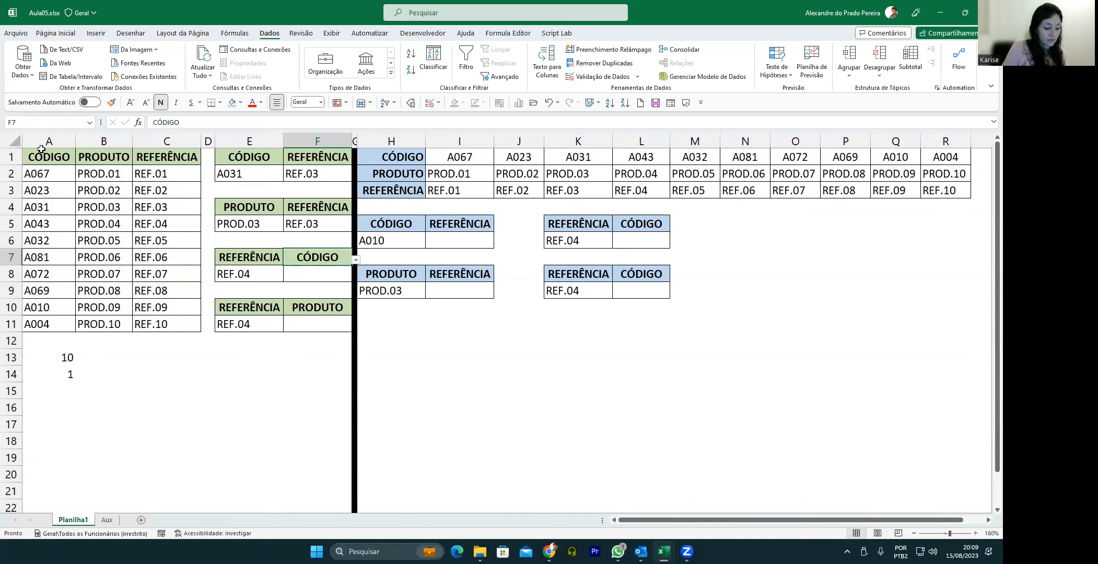
left_click(299, 278)
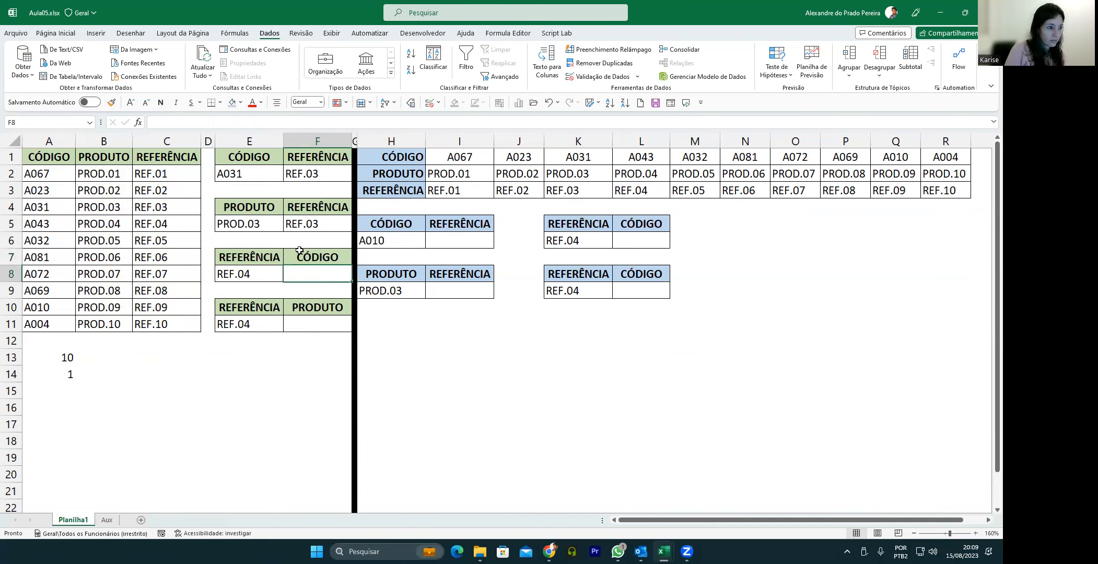
Step: Examine the PROCV formula with ESCOLHER and CORRESP in F5 as a model for the REFERÊNCIA lookup in F8
left_click(303, 226)
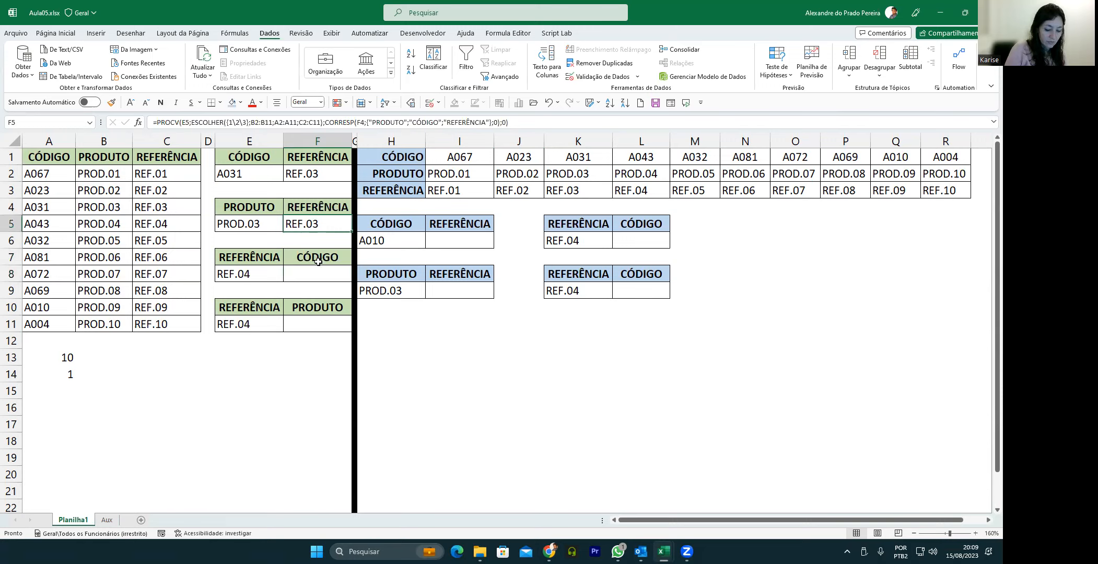
left_click(313, 277)
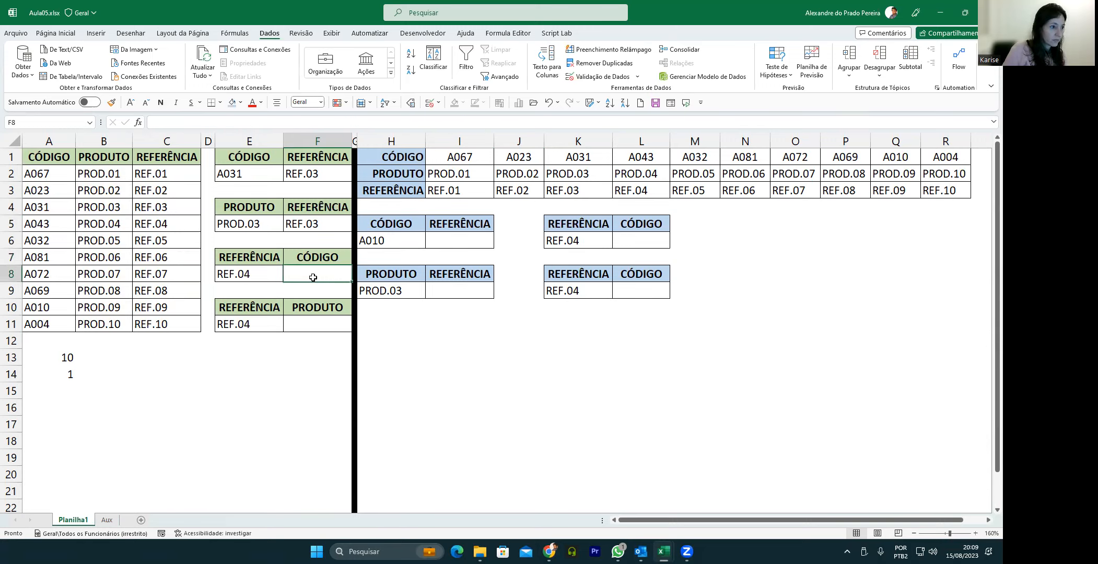
left_click(318, 221)
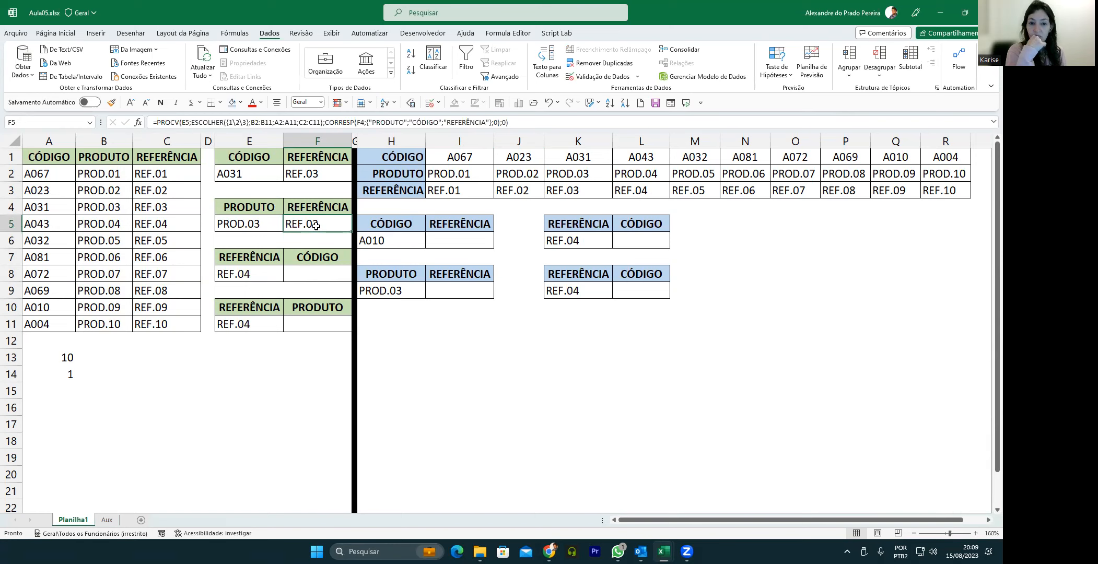
double_click(316, 226)
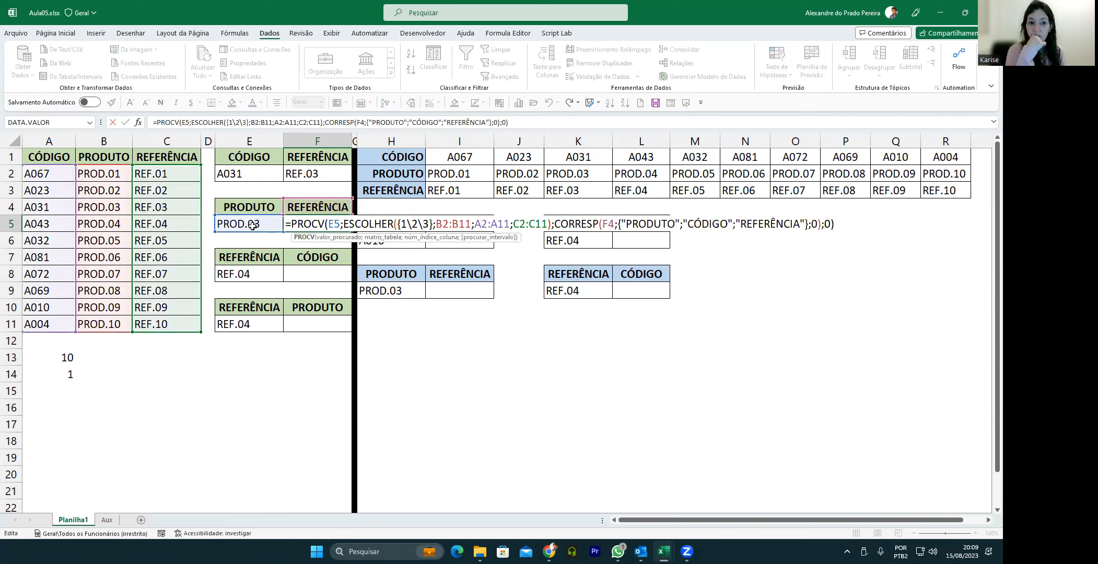
key("Return")
left_click(318, 274)
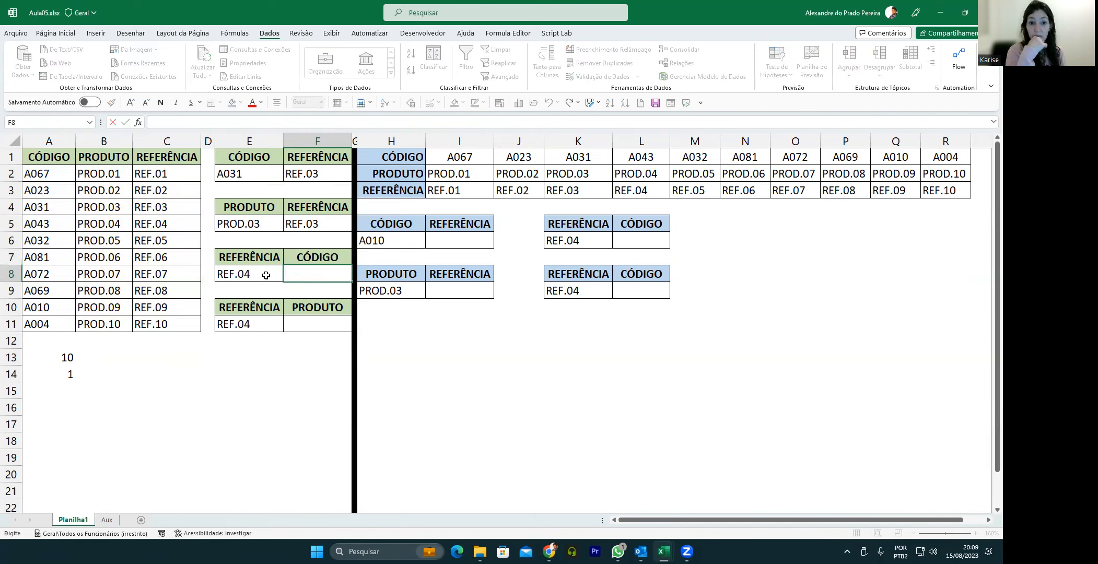
key("Return")
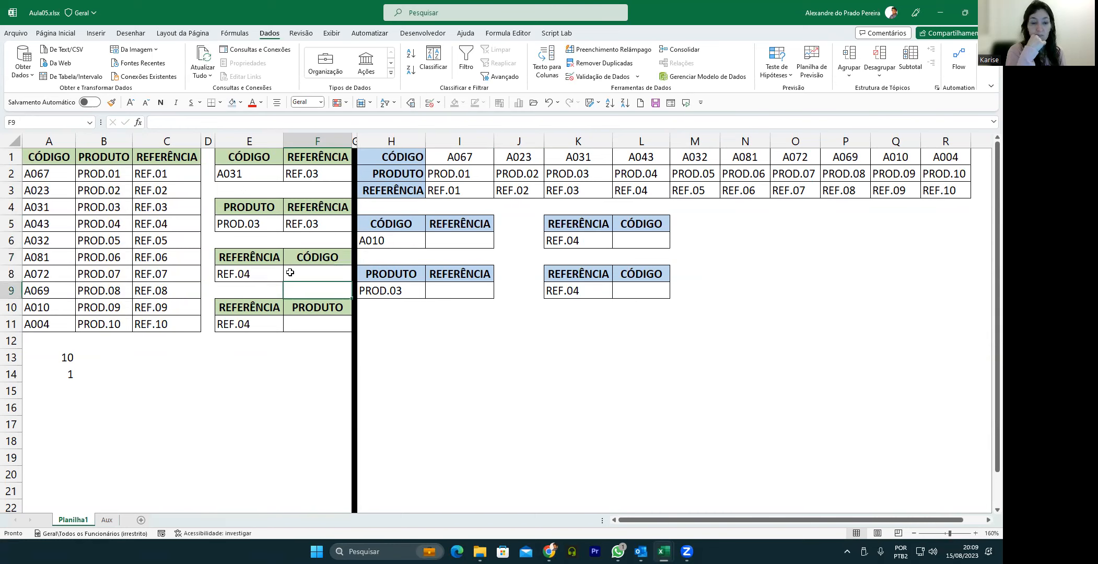
double_click(313, 224)
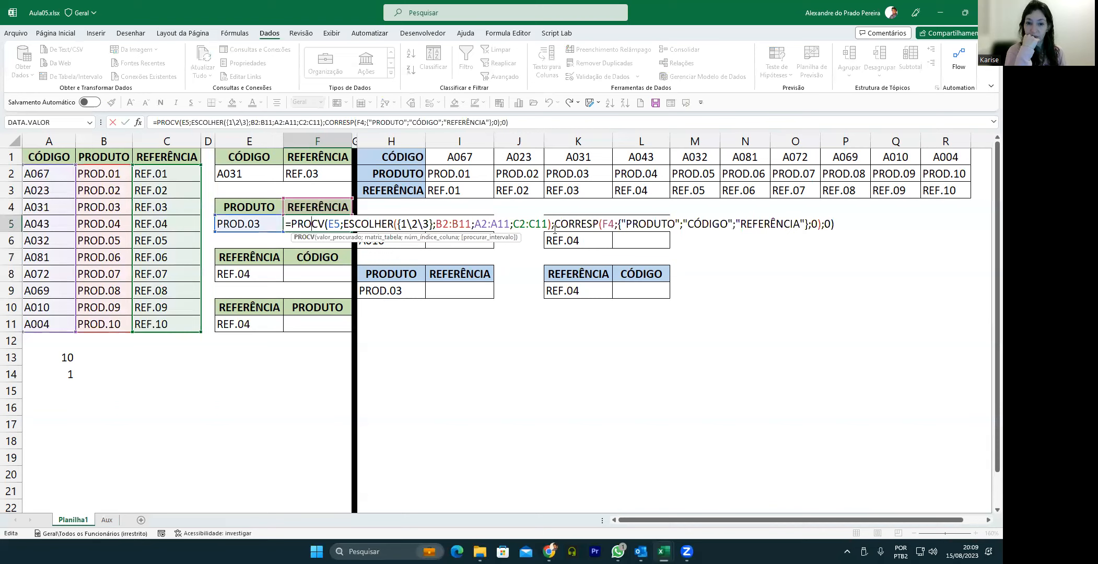
Step: Commit the PROCV formula in F5 and clear the ESCOLHER example from cells A13:A15
key("Return")
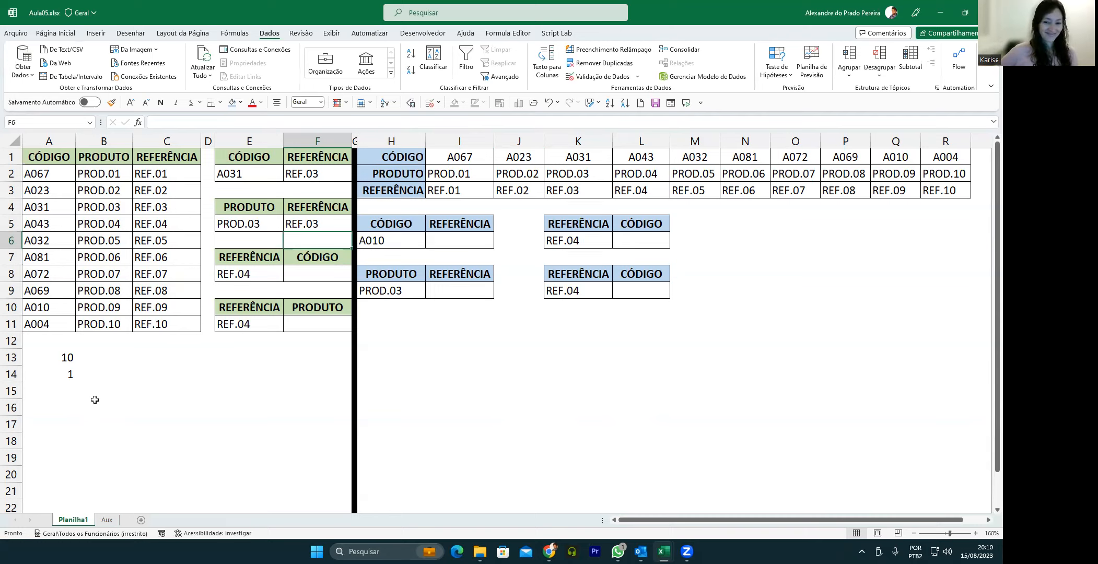
left_click(110, 381)
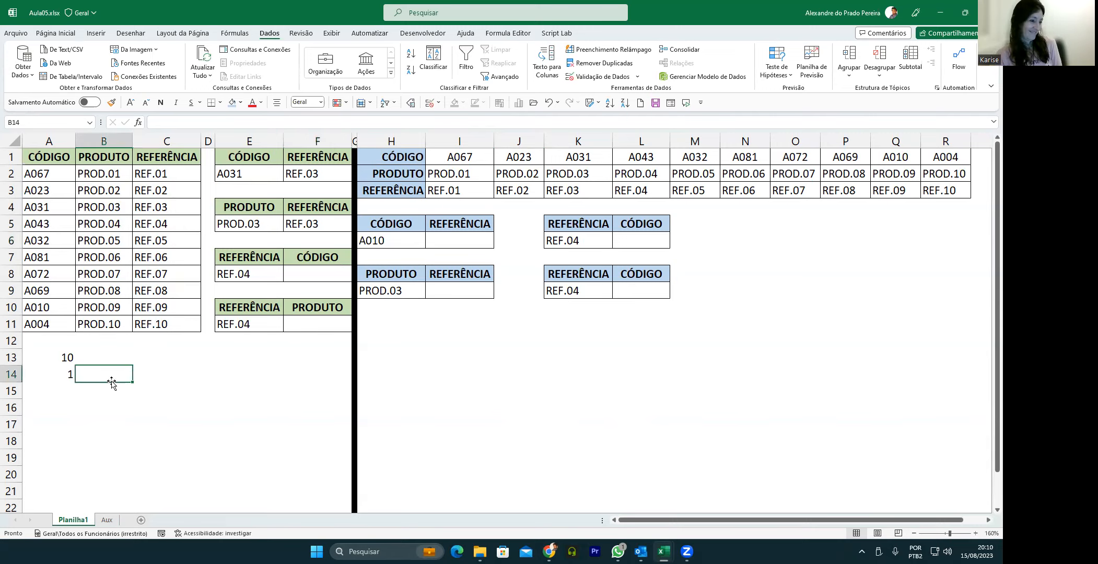
left_click(52, 362)
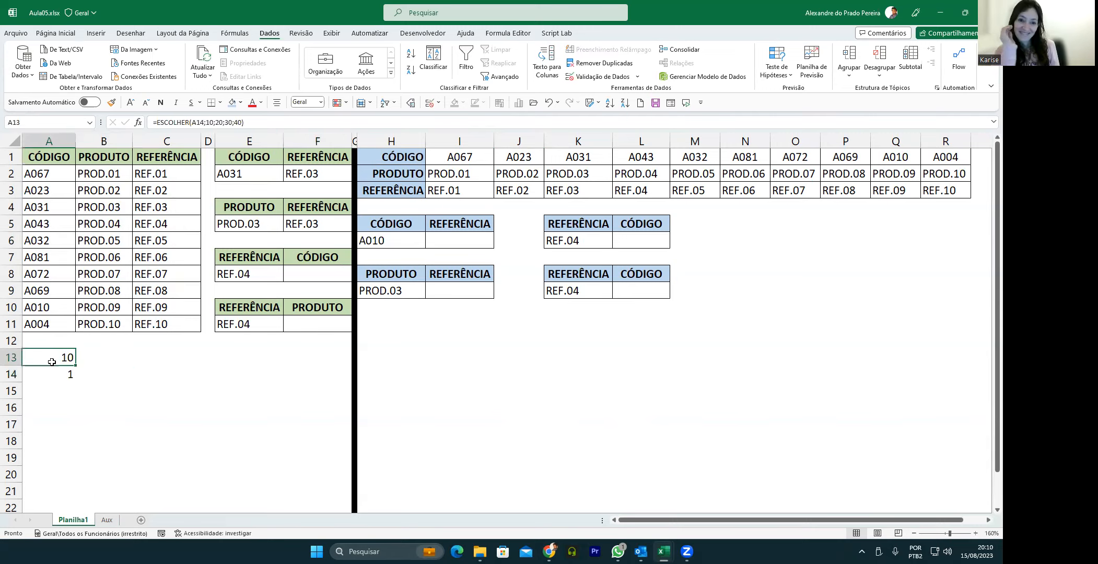
left_click_drag(39, 358, 48, 385)
key("Delete")
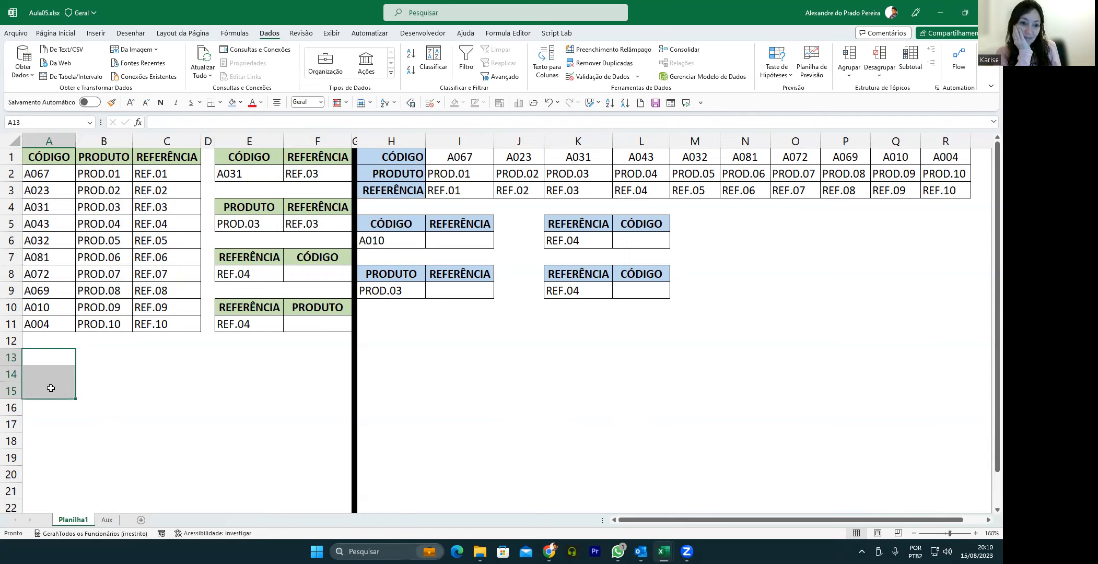
Step: Enter =ÍNDICE(A2:A11;3) in cell A13 to return the third item of the CÓDIGO column
left_click(34, 358)
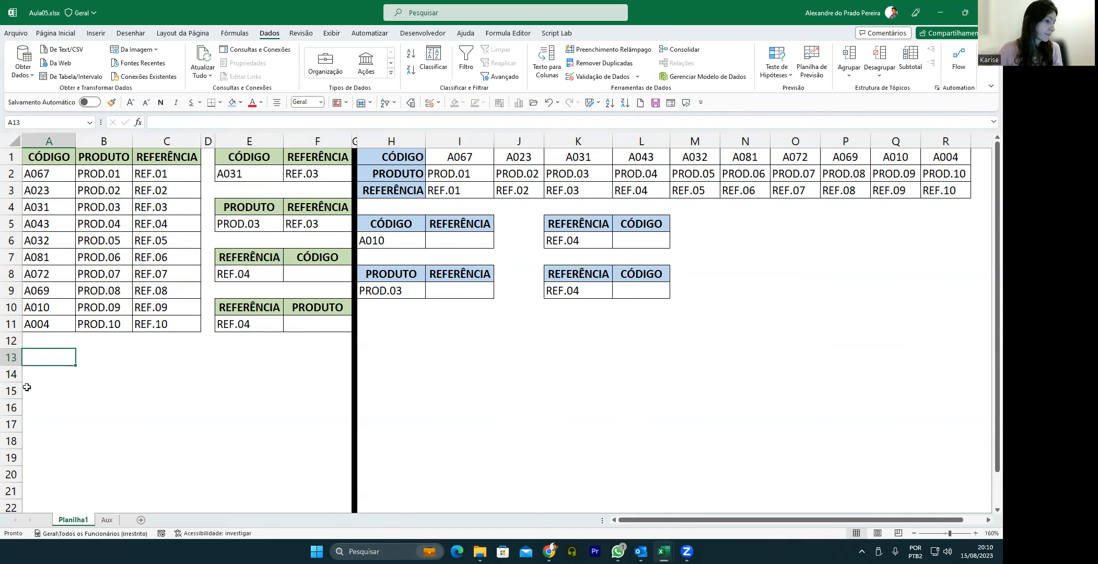
type("=ÍN")
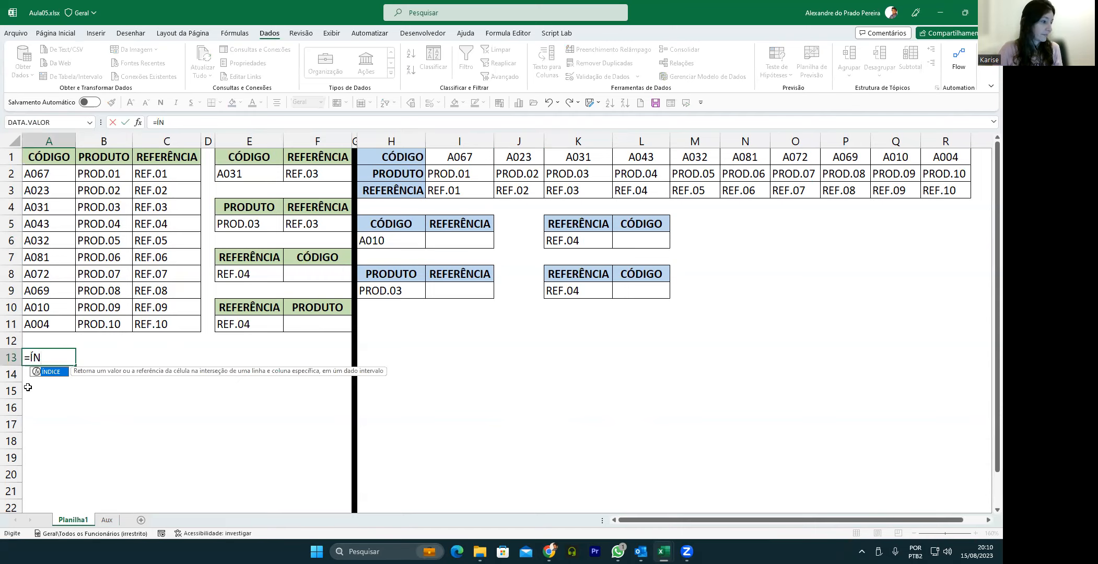
key("Tab")
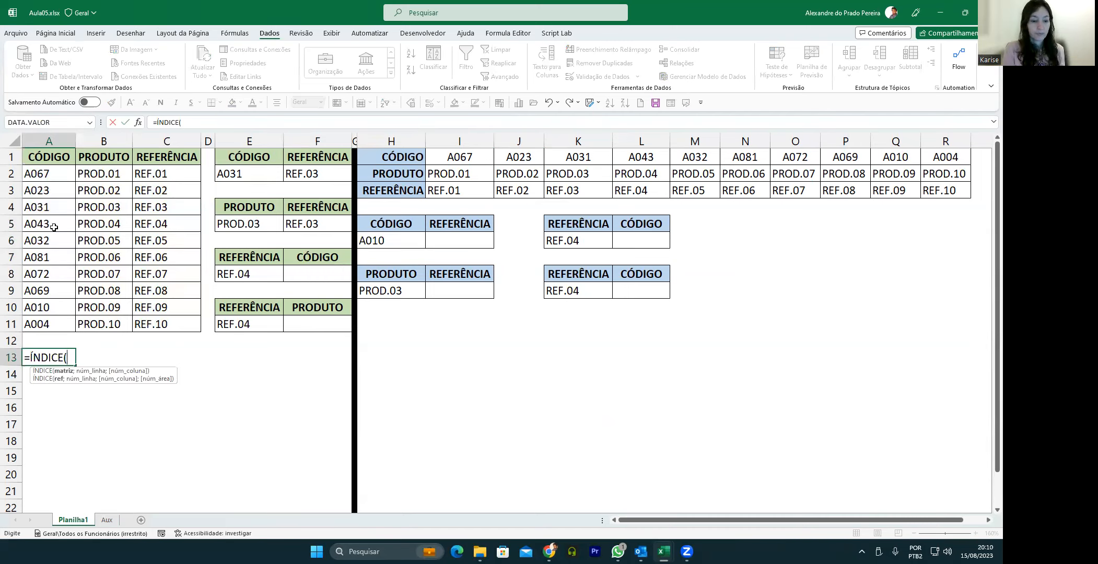
left_click_drag(51, 178, 38, 318)
type(";")
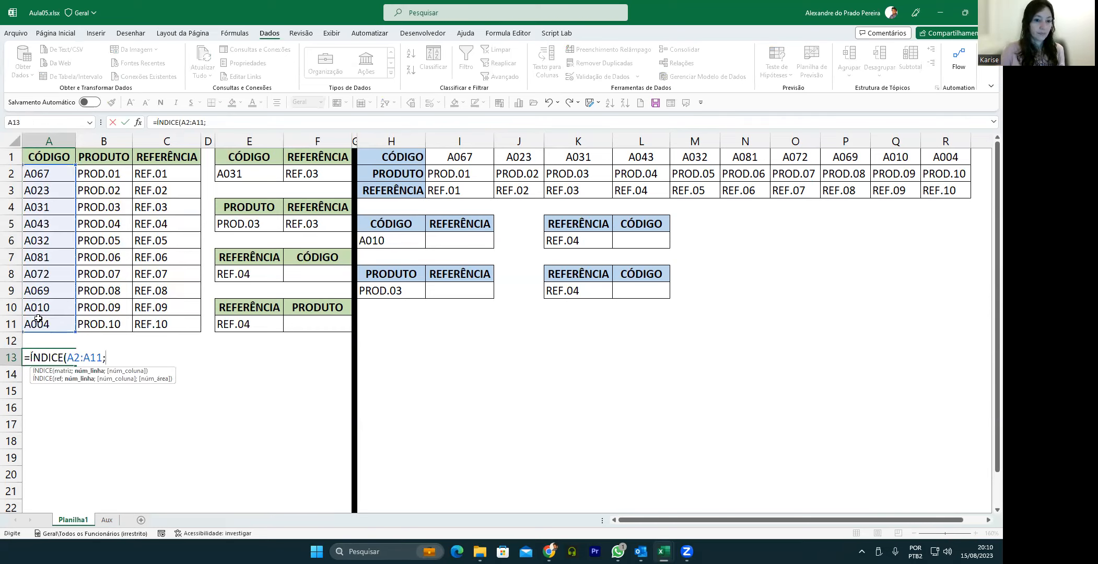
type("3")
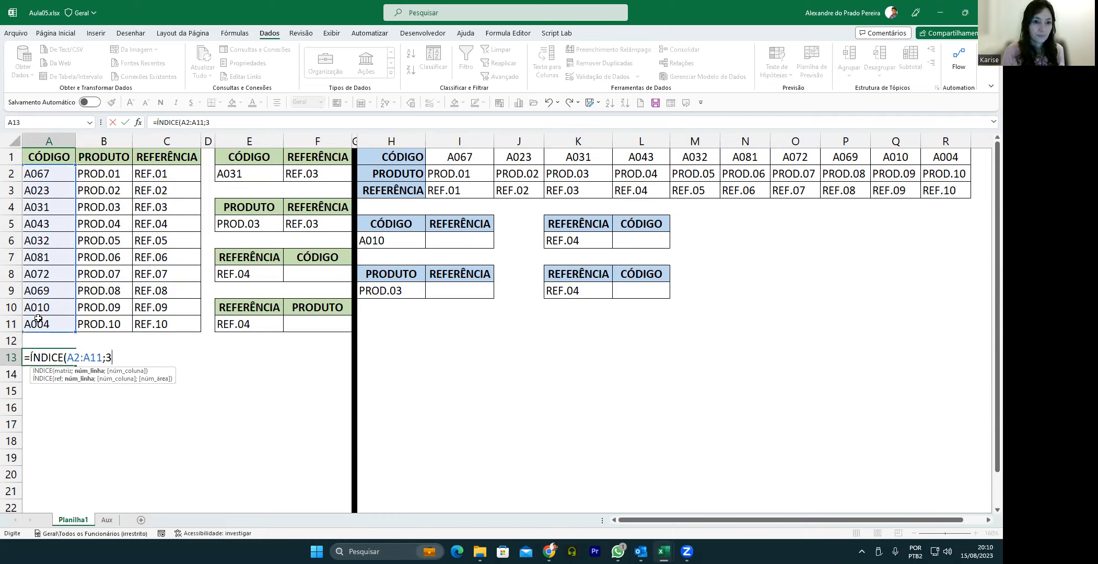
type(")")
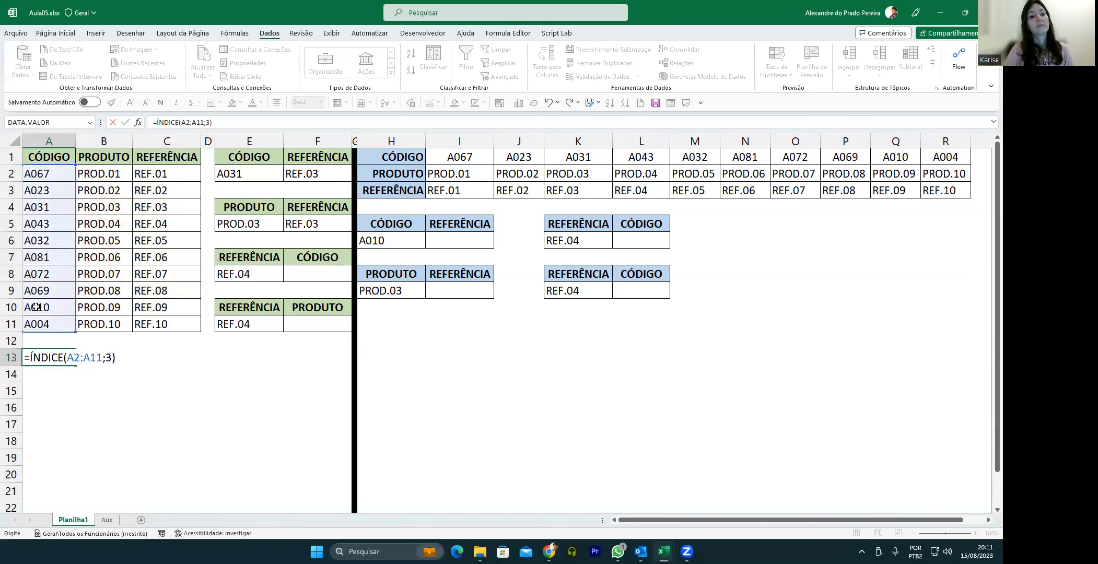
key("Return")
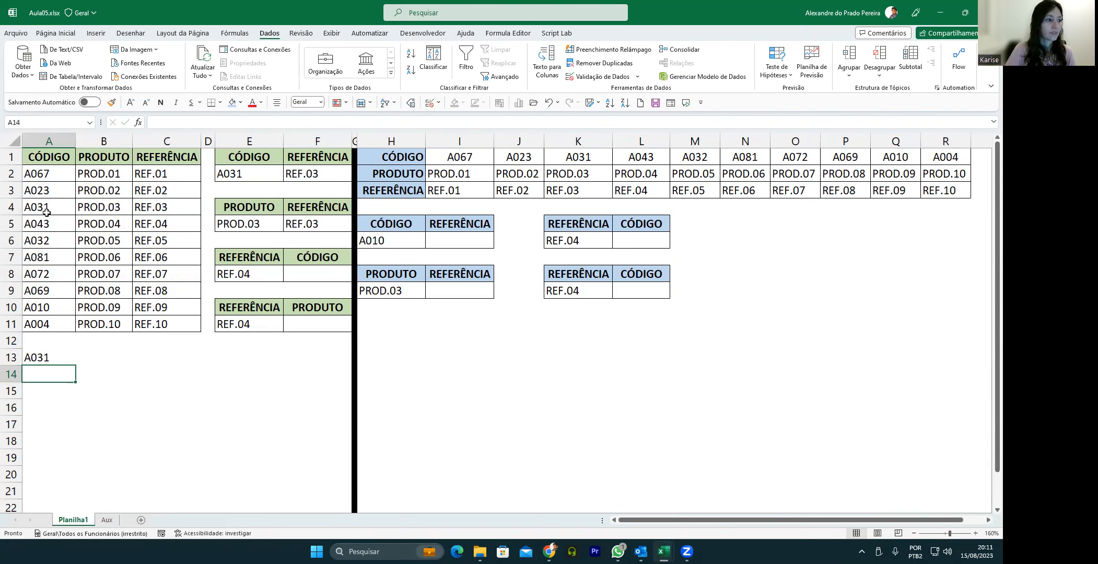
Step: Enter =ÍNDICE(A2:C2;;2) in cell A14 to return the second column of the first data row
type("=")
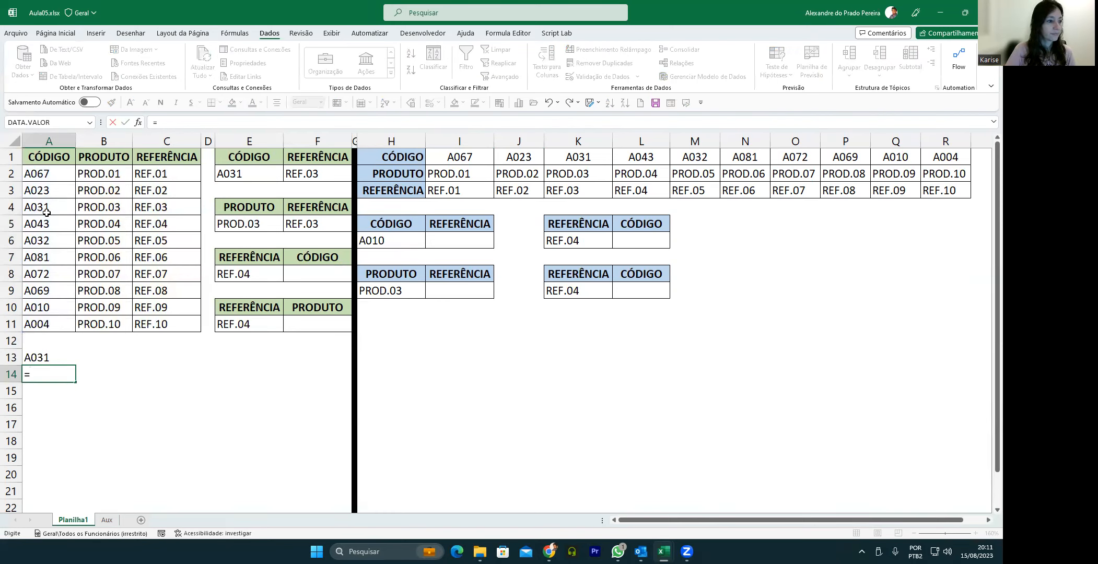
key("Escape")
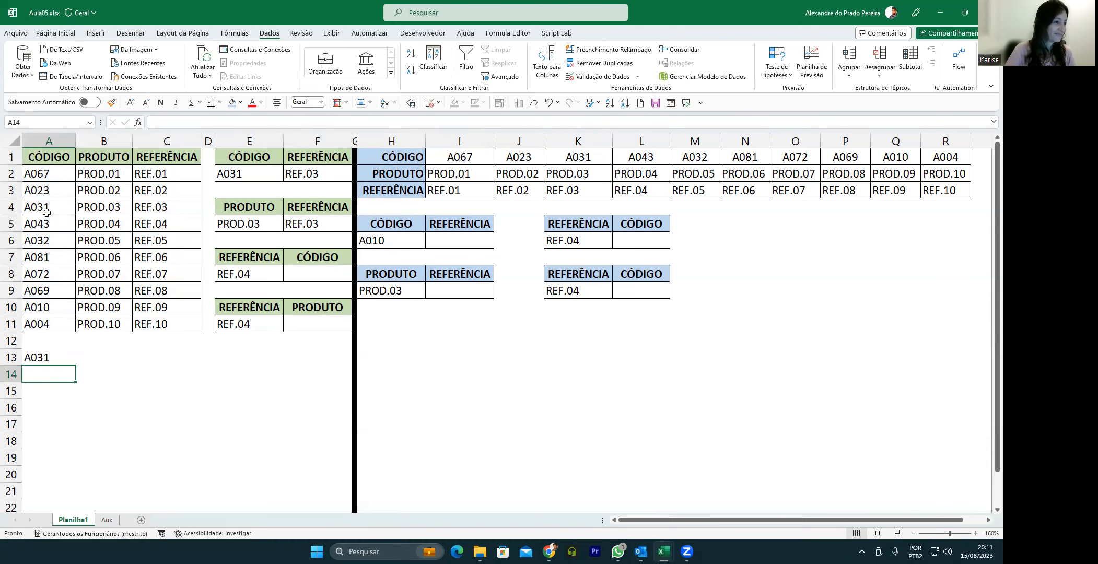
type("=IN")
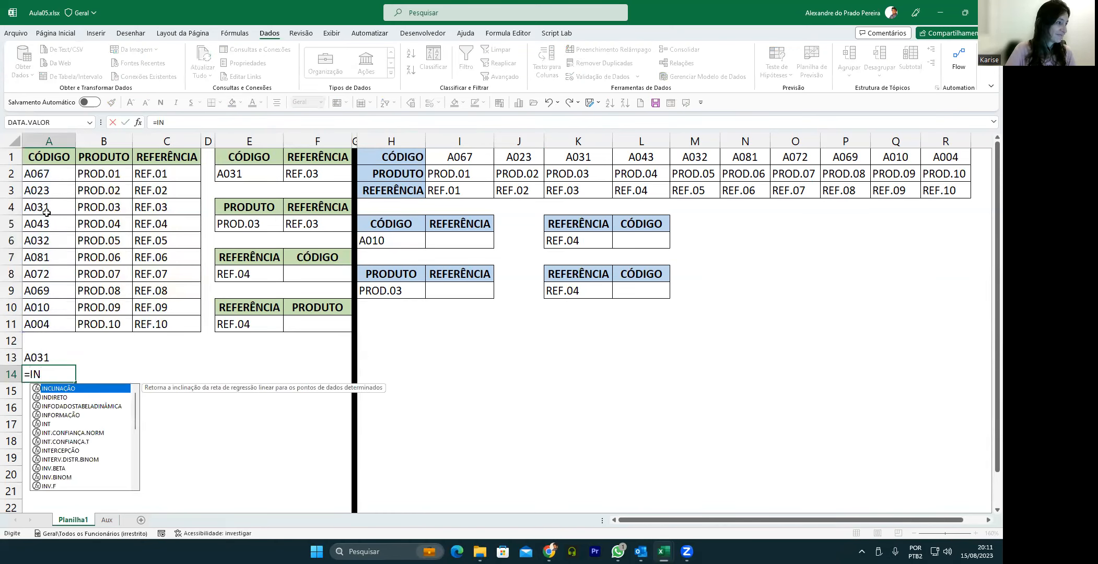
key("BackSpace")
key("BackSpace")
type("Í")
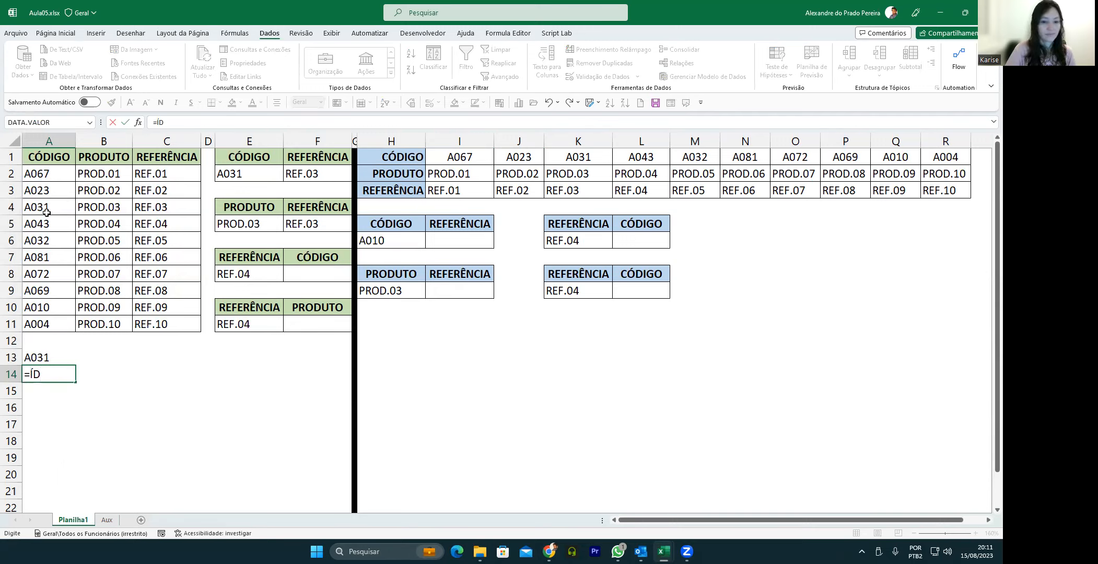
type("N")
key("Tab")
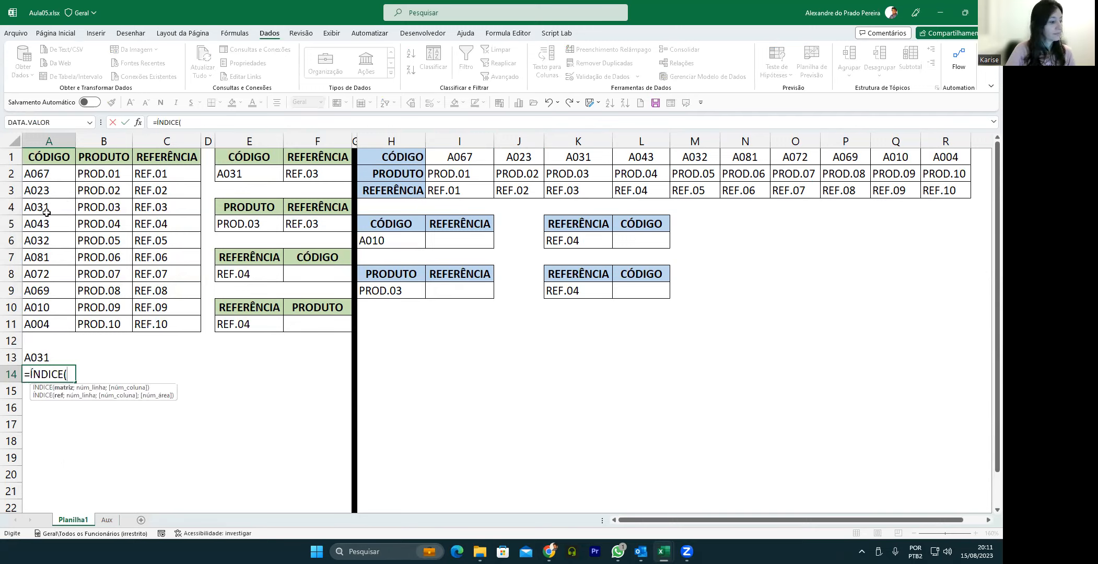
left_click_drag(42, 175, 154, 172)
type(";")
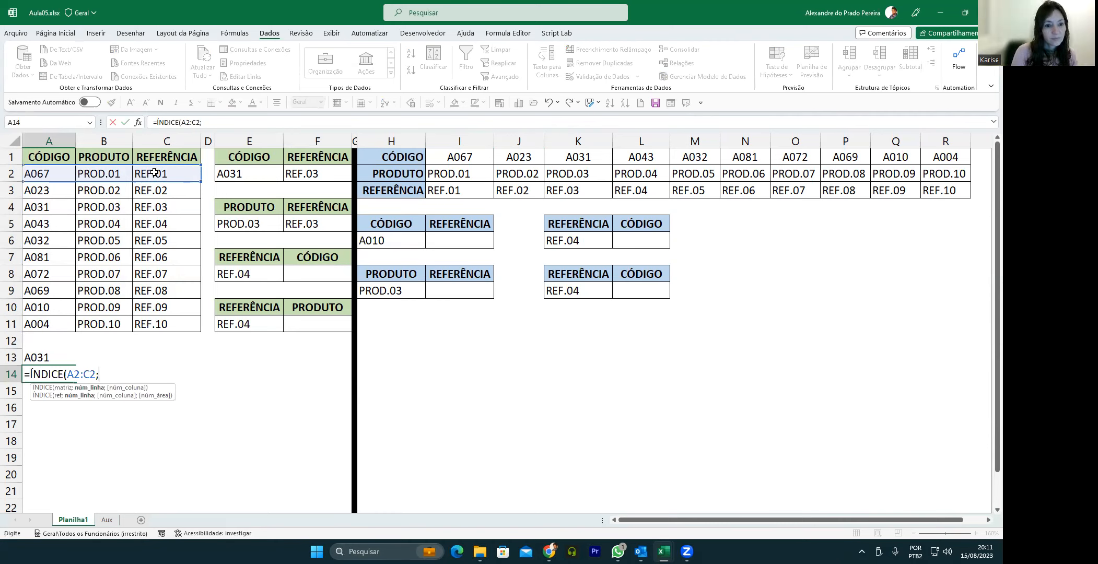
type(";")
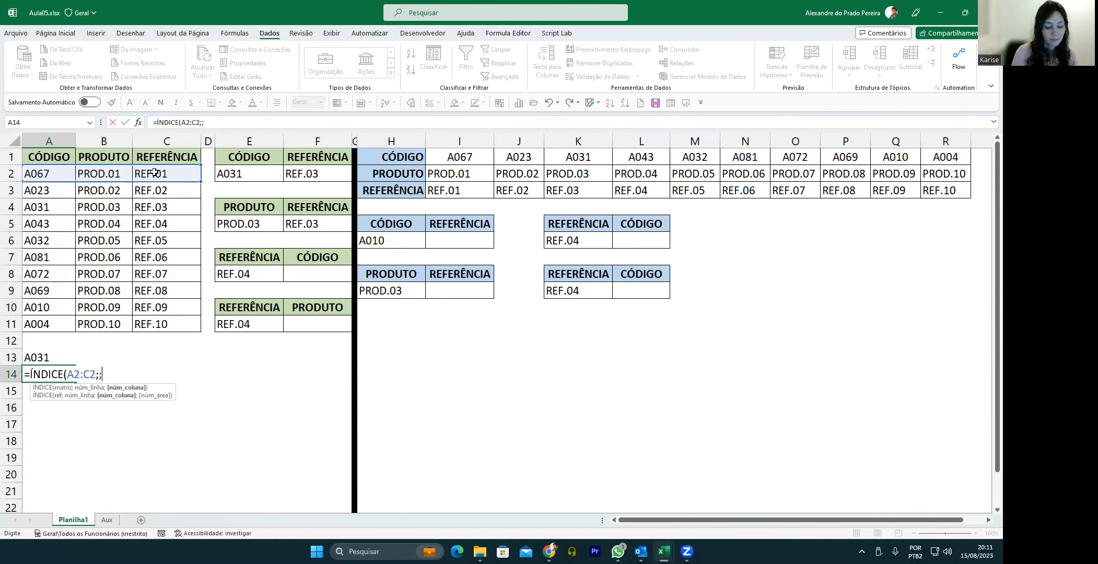
type("2")
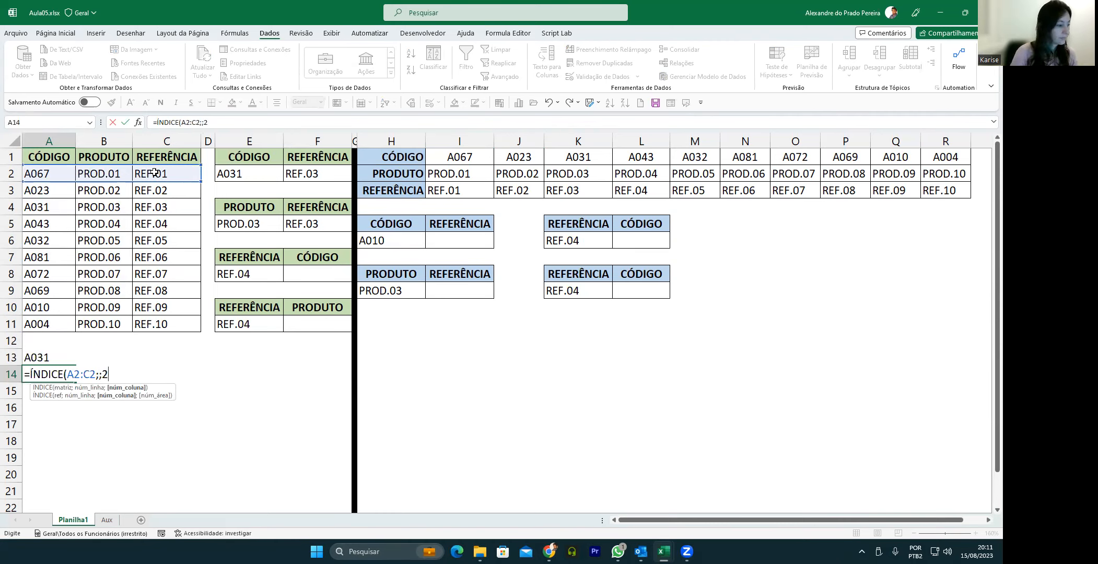
type(")")
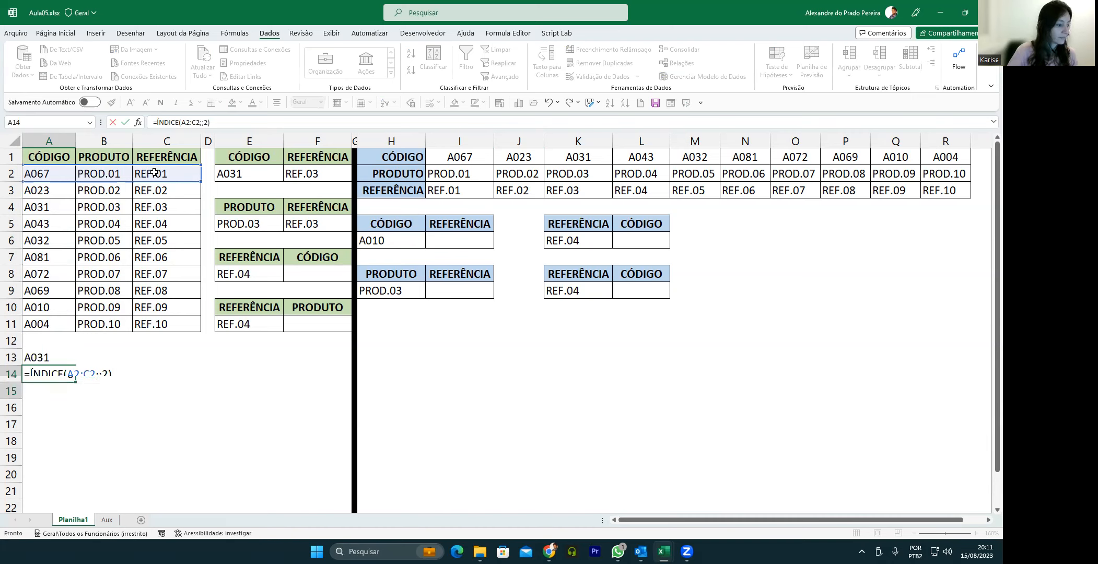
key("Return")
left_click_drag(42, 174, 144, 173)
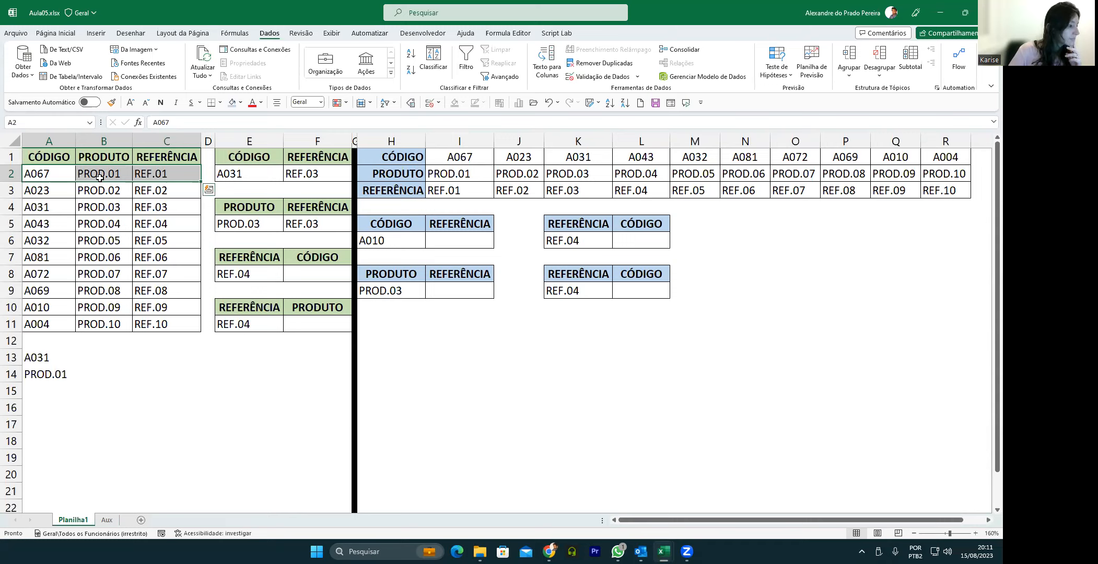
Step: Enter =ÍNDICE(A2:C11;2;3) in cell A15 to return the value at row 2, column 3 of the table
left_click(39, 385)
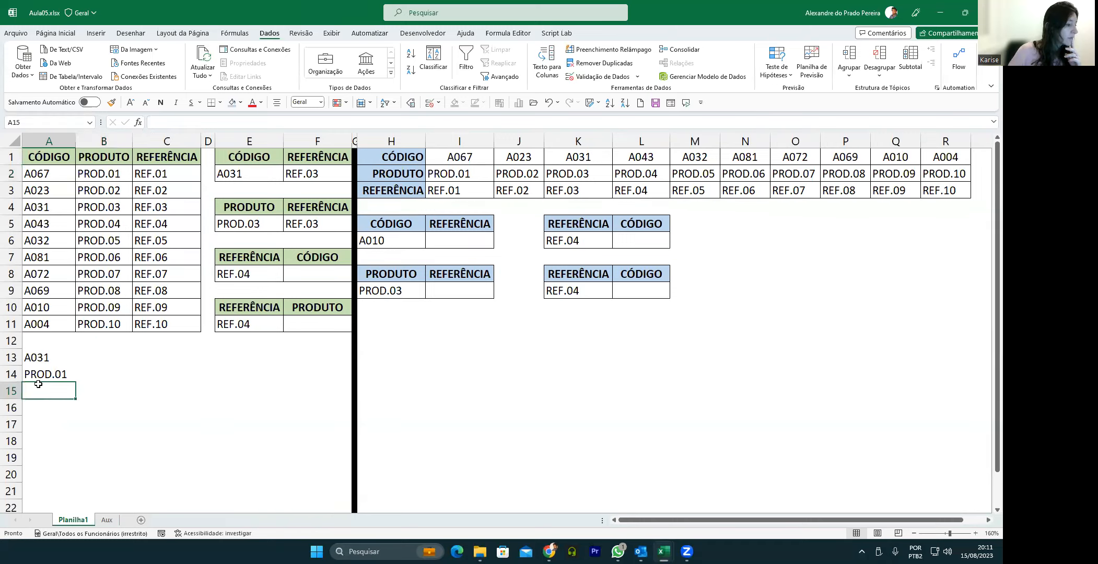
type("=ÍNDI")
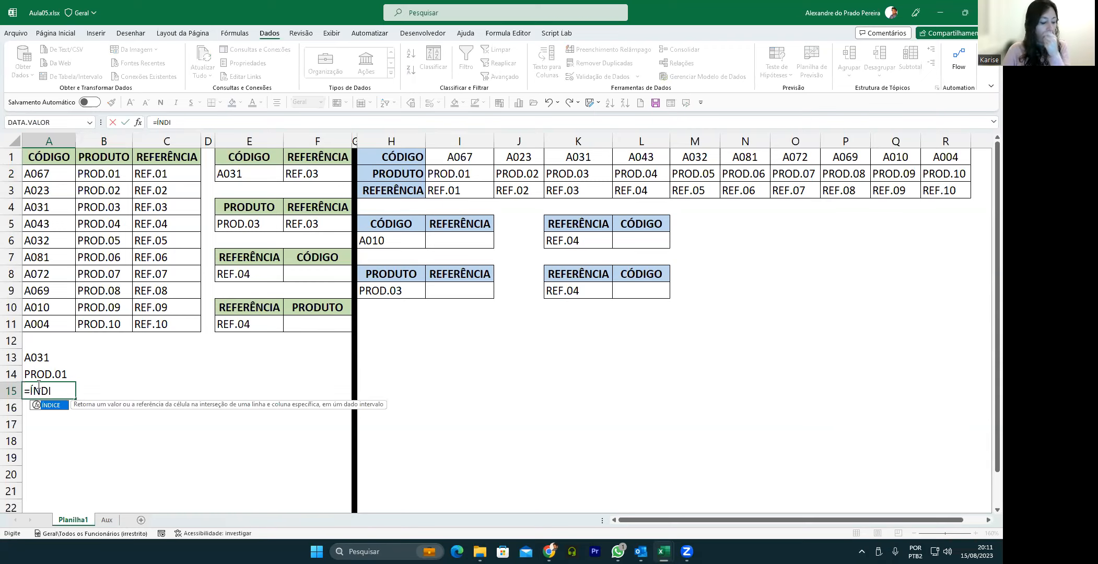
type("CE(")
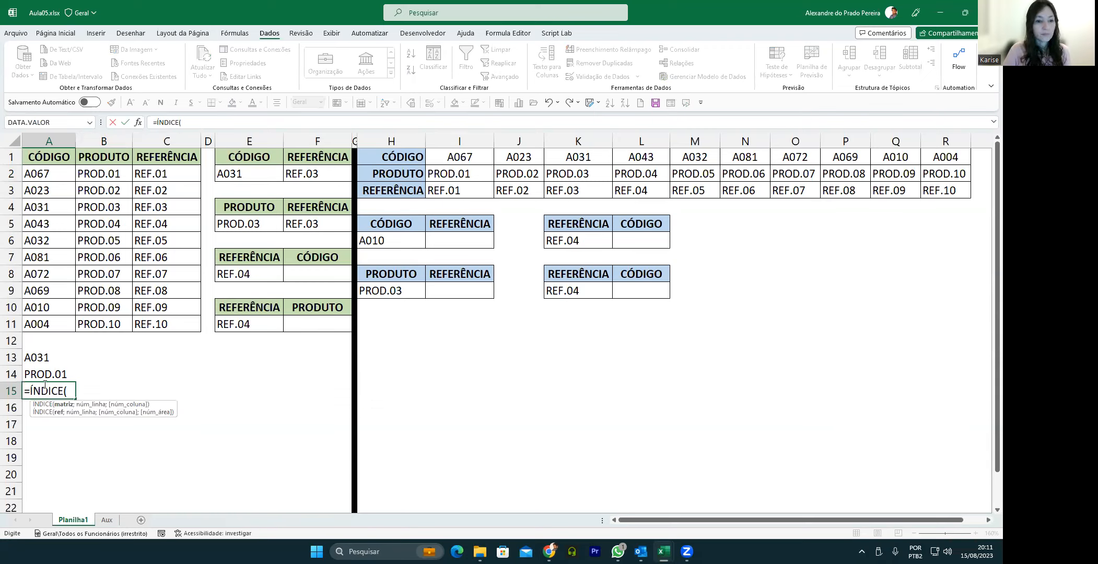
left_click_drag(37, 179, 154, 316)
type(";")
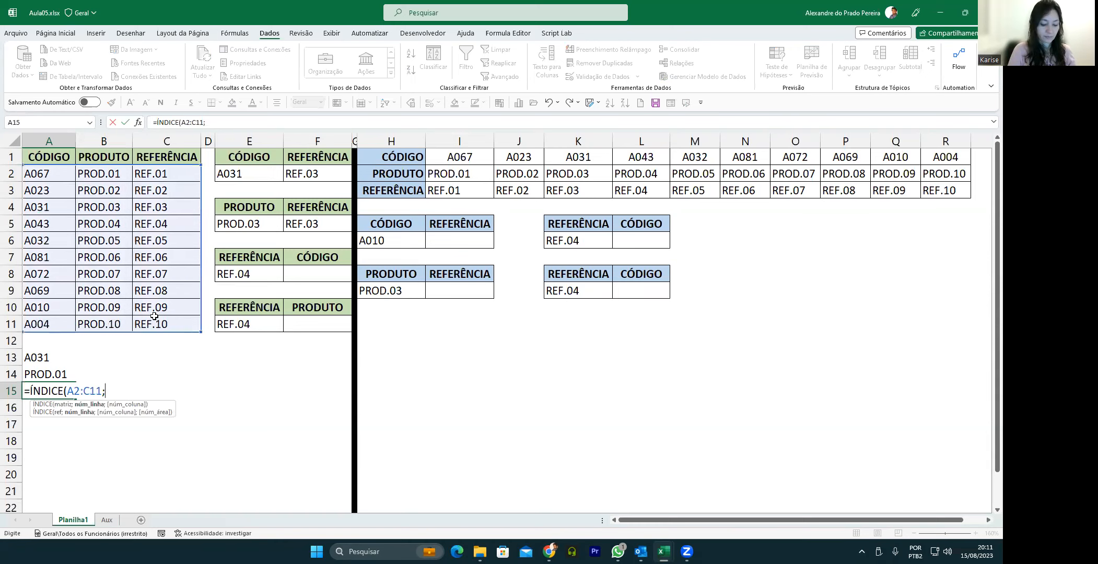
type("2;3)")
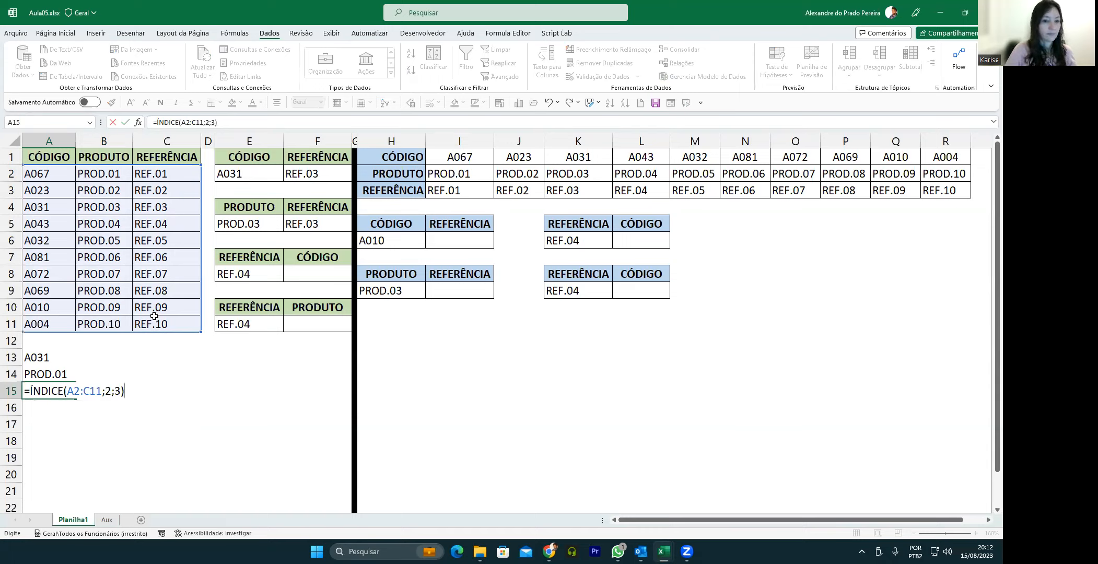
key("Return")
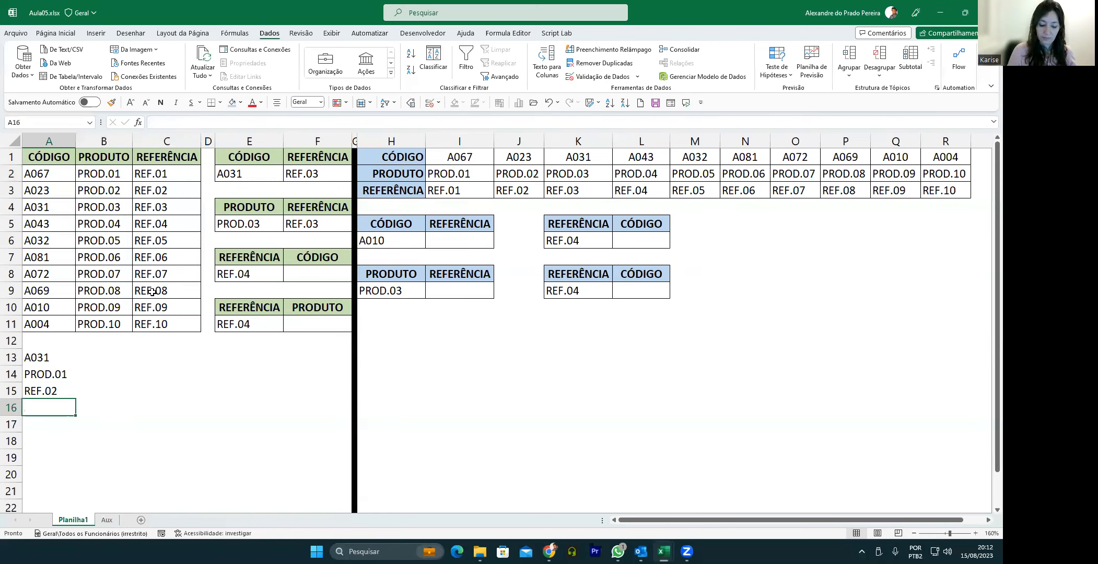
left_click_drag(49, 178, 149, 321)
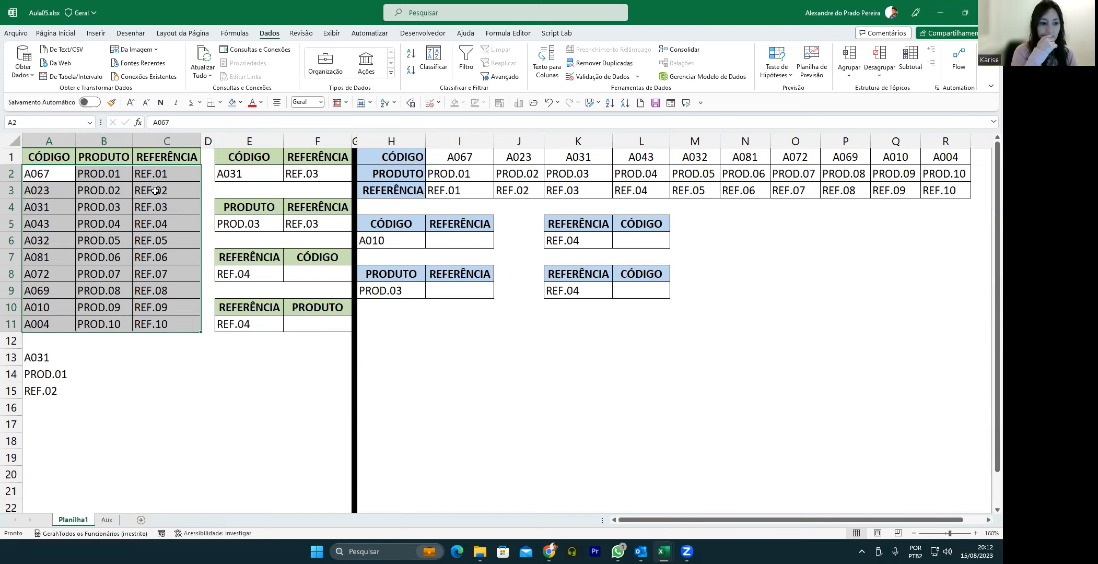
key("Return")
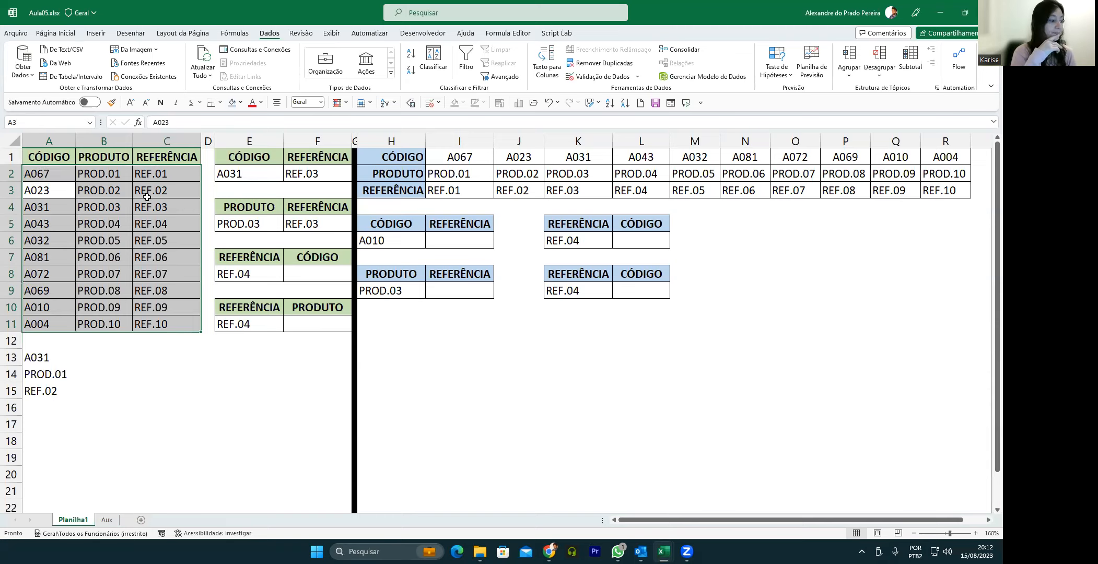
left_click(64, 418)
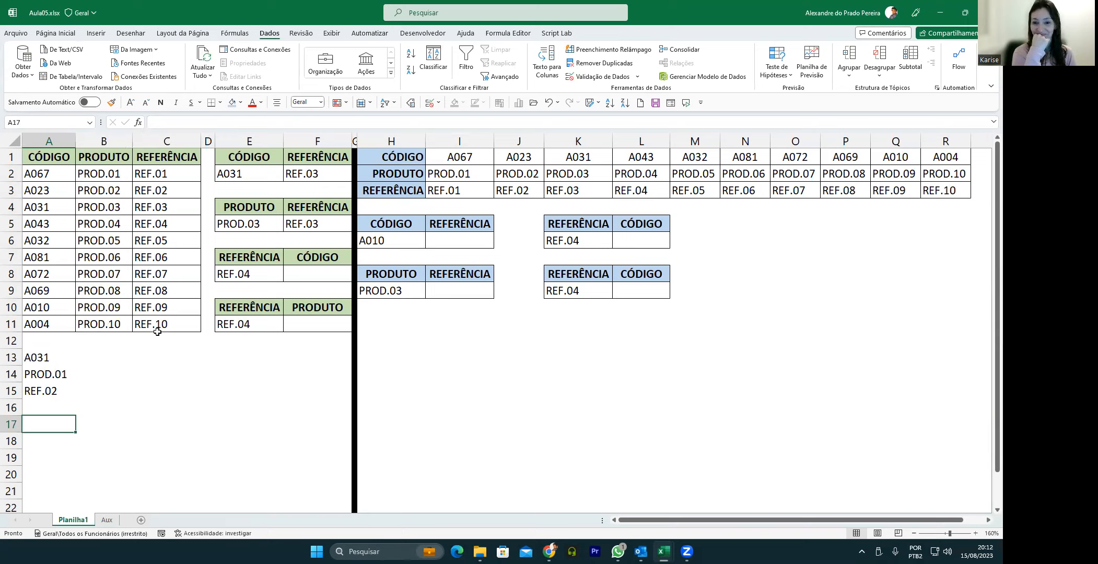
Step: Enter =ÍNDICE(A2:C11;4;1) in cell F8 to return the CÓDIGO for REF.04
left_click(307, 276)
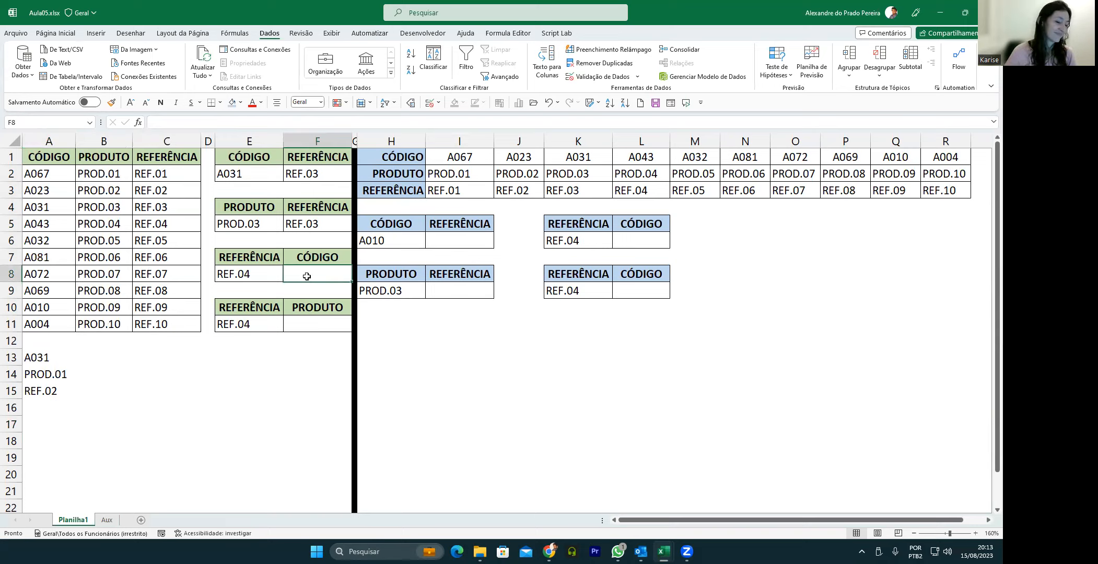
type("=ÍNDICE(")
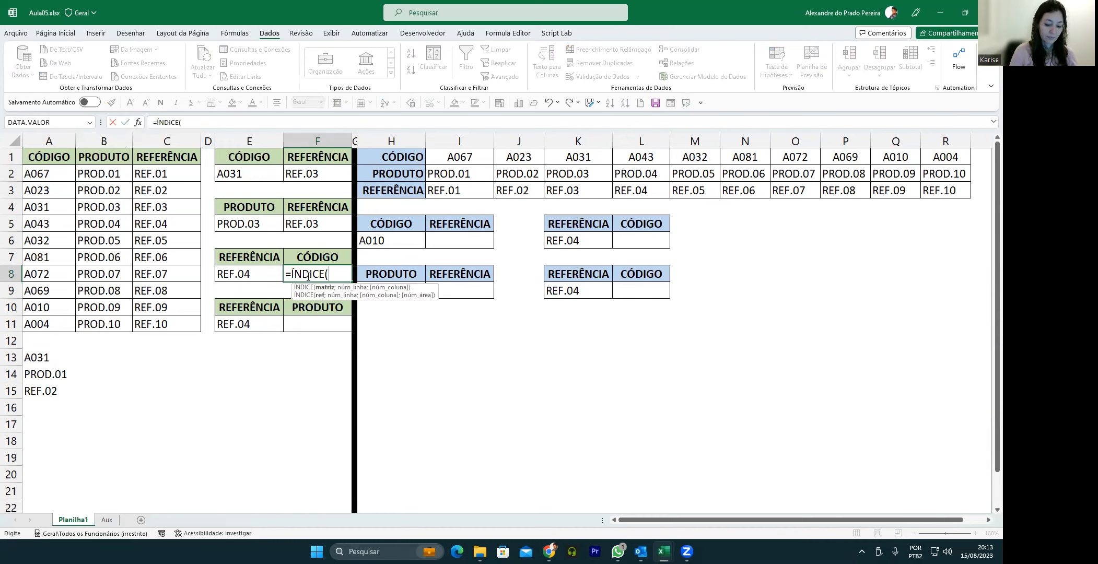
left_click_drag(44, 175, 165, 322)
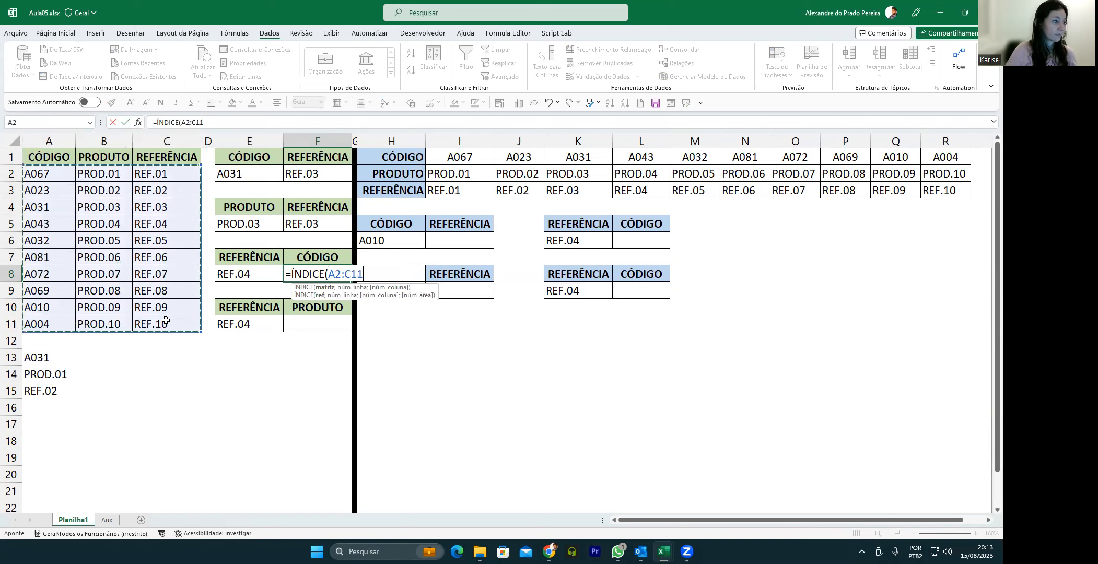
type(";")
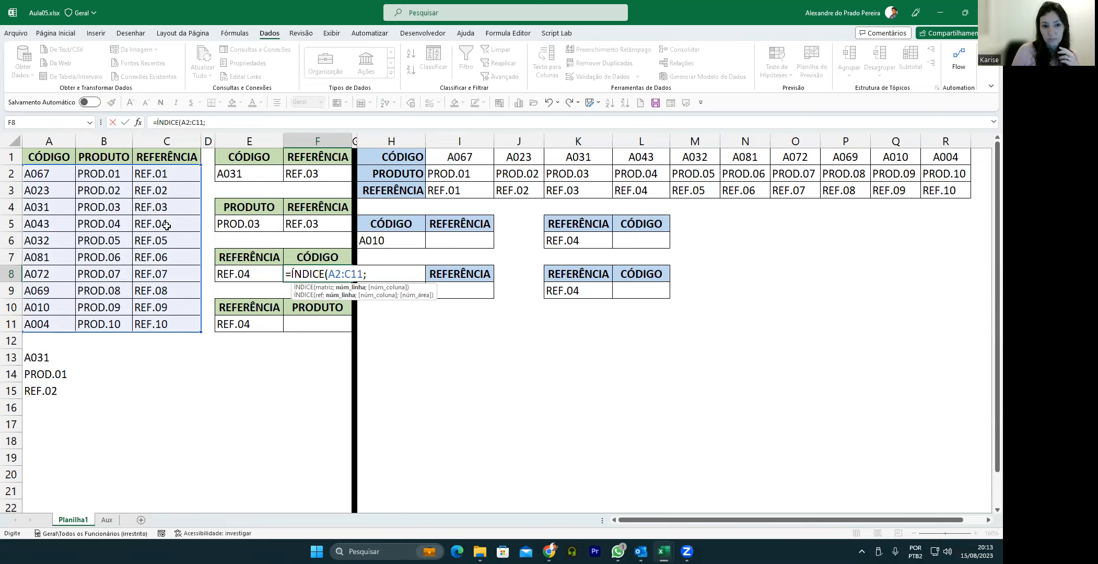
type("4;")
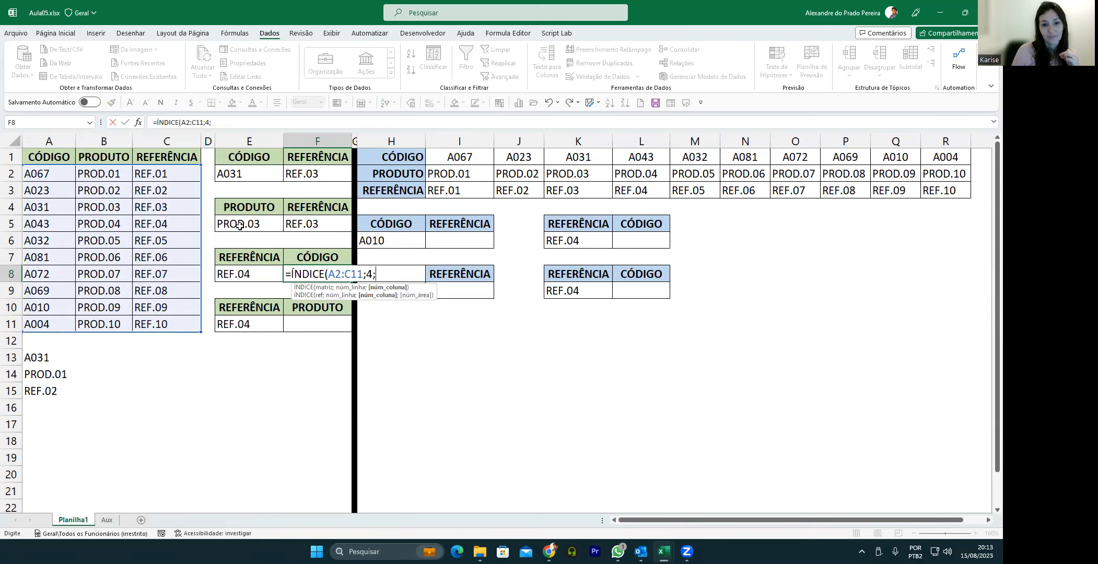
type("1")
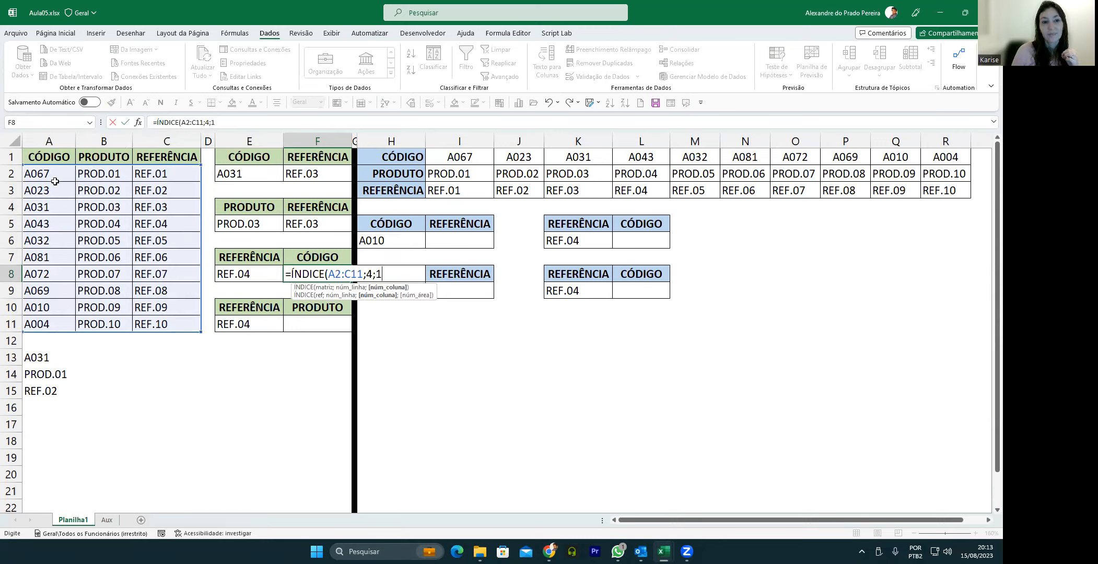
type(")")
key("Return")
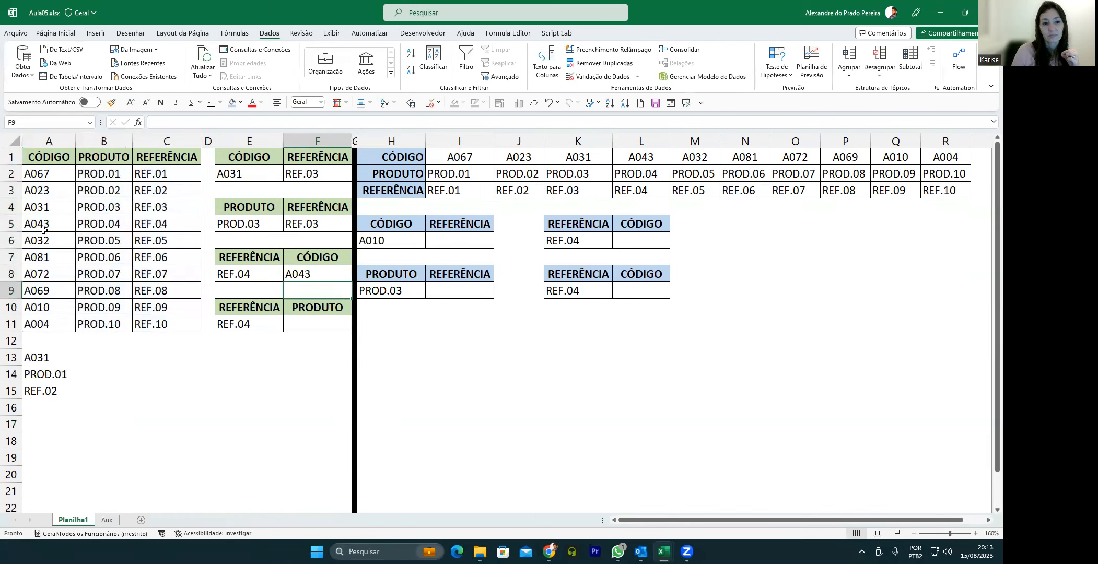
double_click(300, 269)
left_click(253, 274)
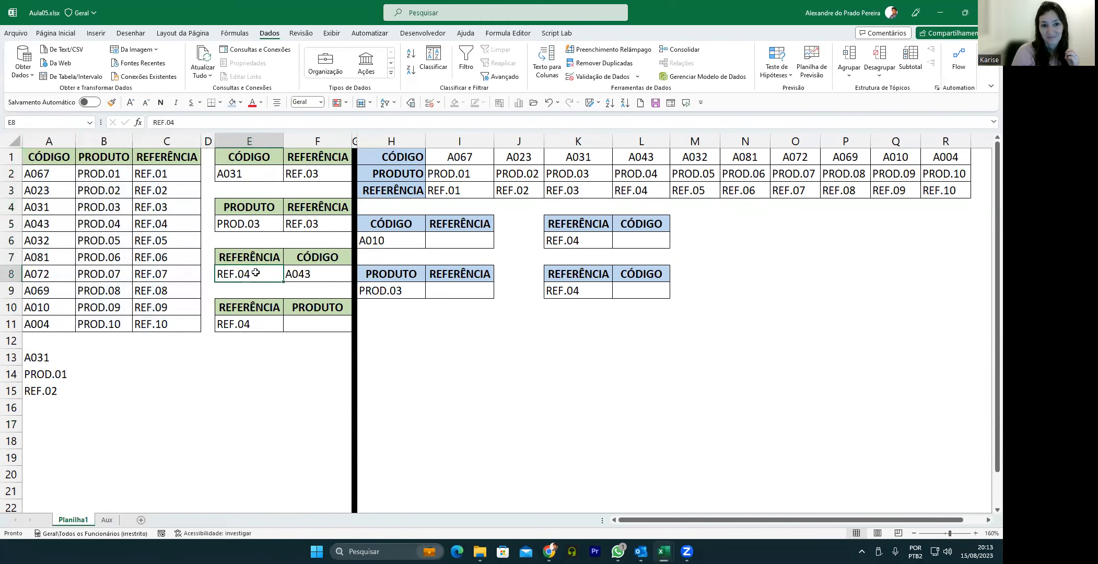
left_click(248, 175)
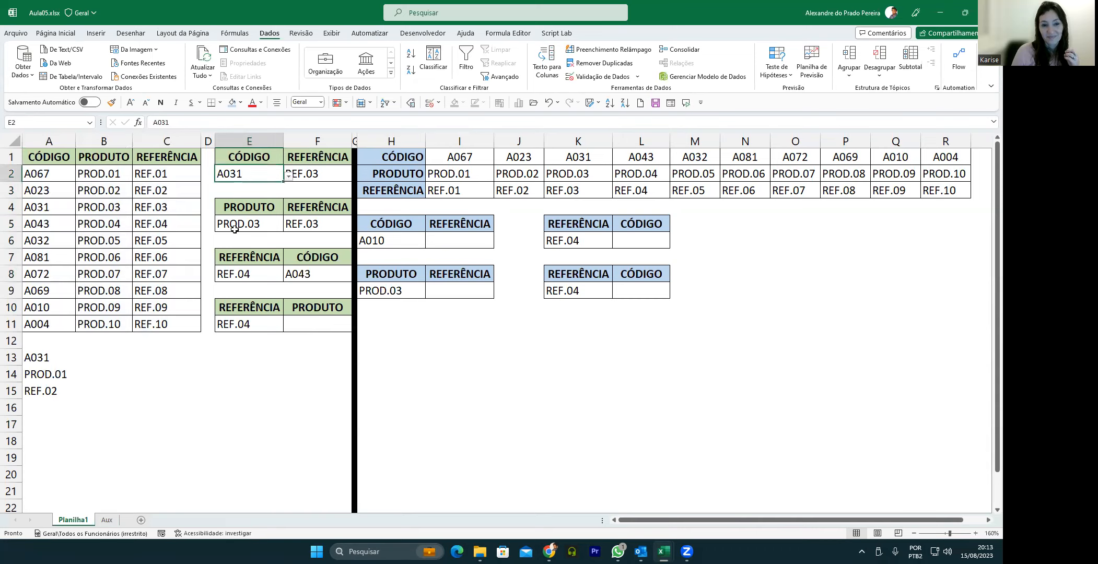
left_click(236, 274)
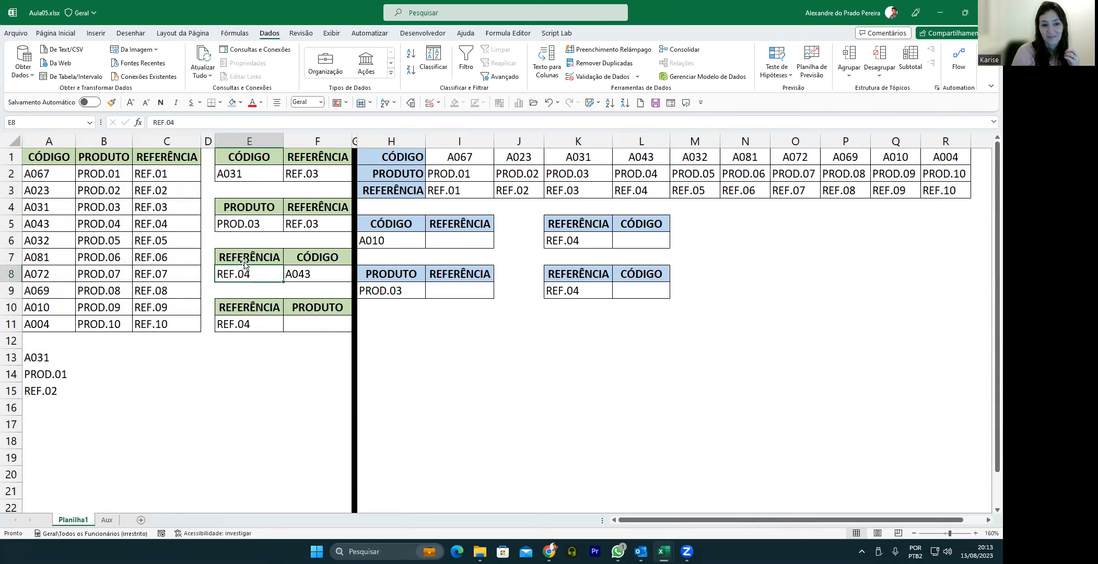
left_click(256, 225)
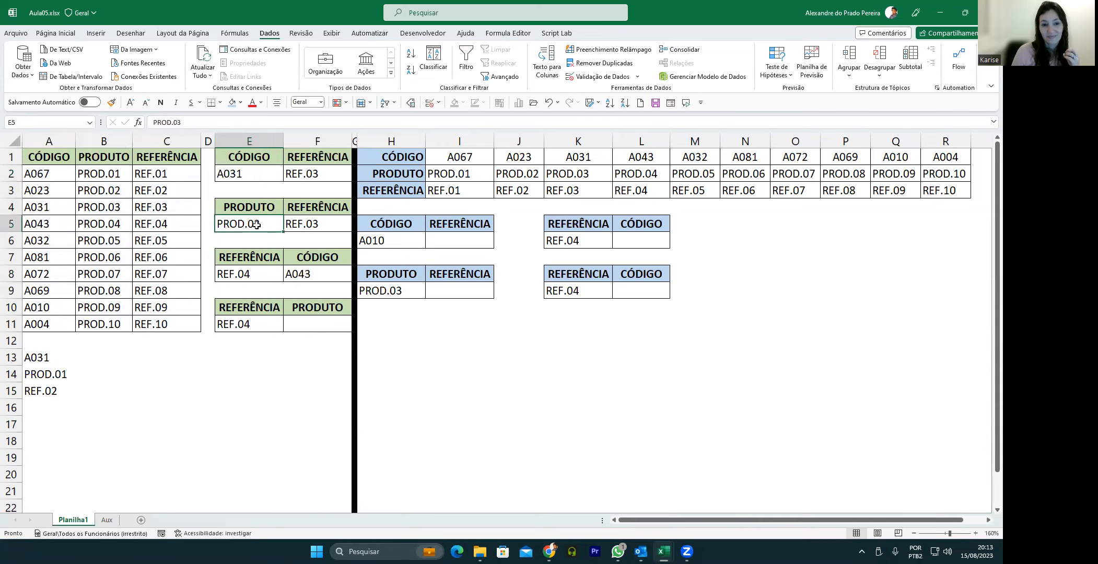
left_click(244, 277)
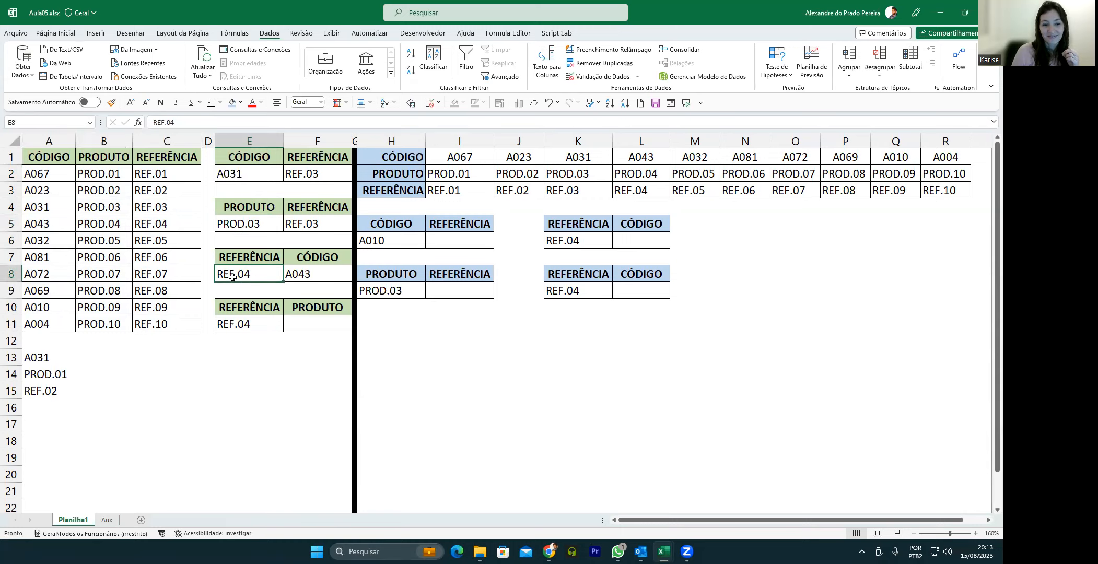
Step: Add list data validation to the PRODUTO lookup cell E5, using =Aux!$C$2# as its source
left_click(246, 224)
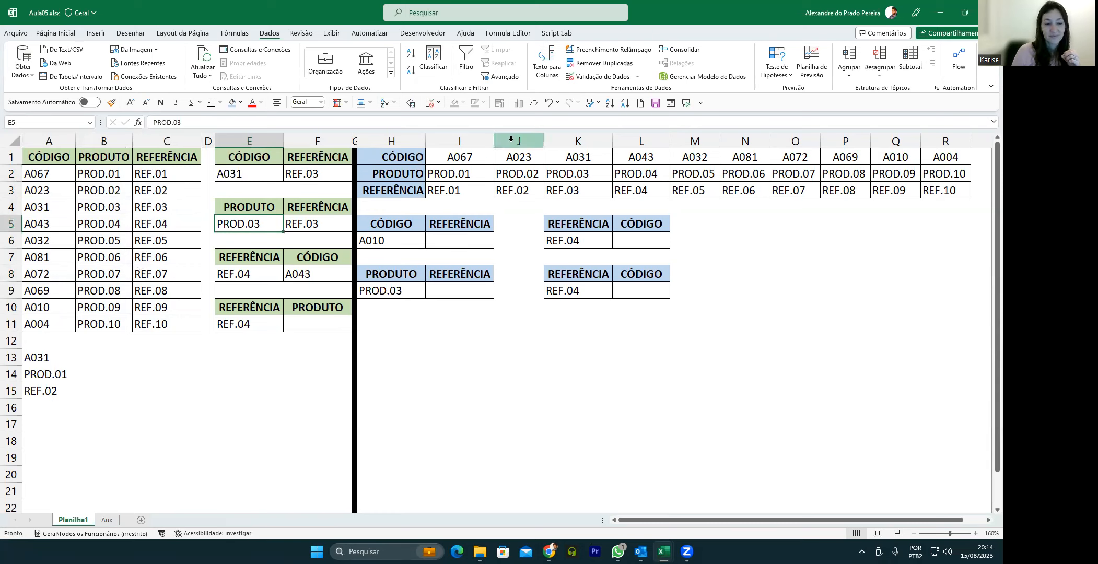
left_click(598, 76)
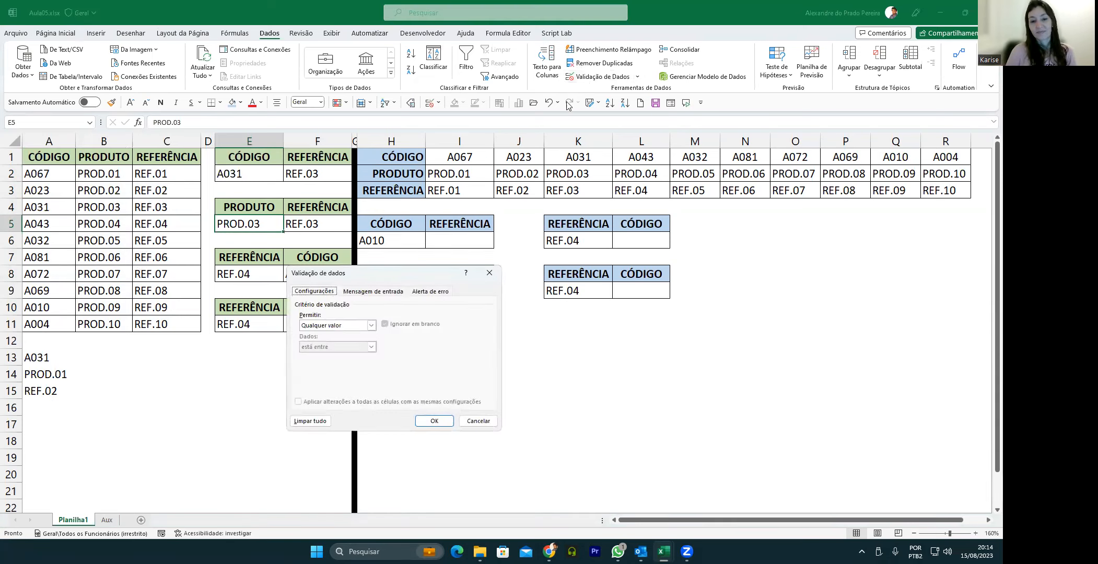
left_click(371, 325)
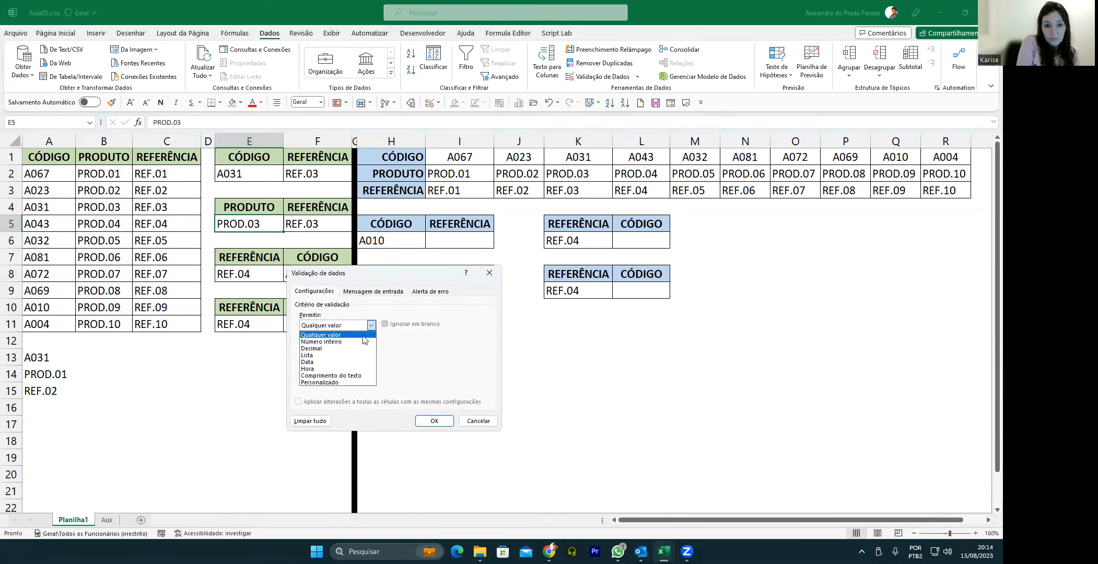
left_click(320, 356)
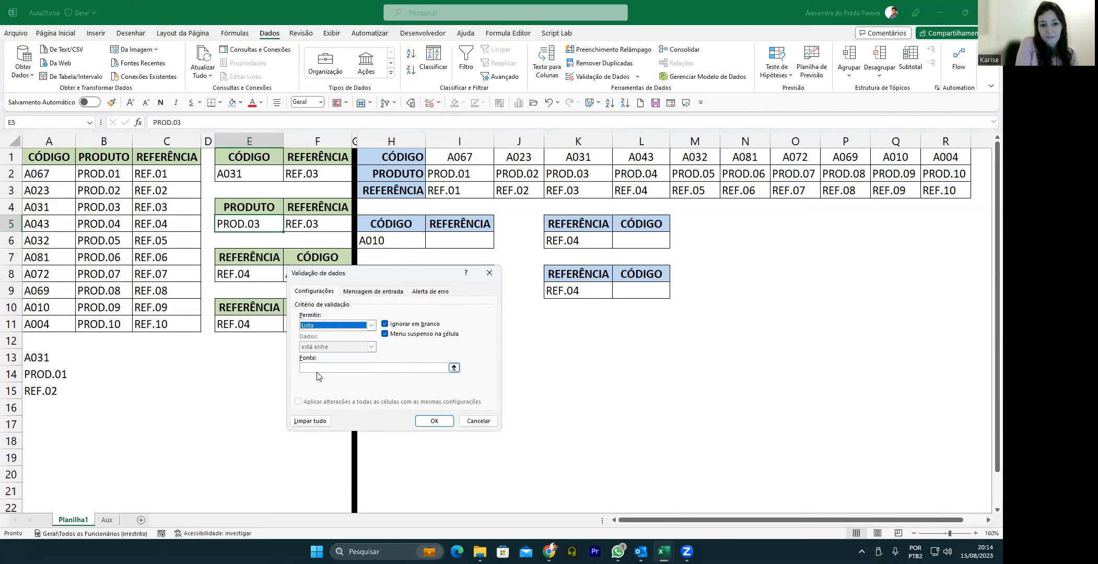
left_click(315, 368)
left_click(107, 520)
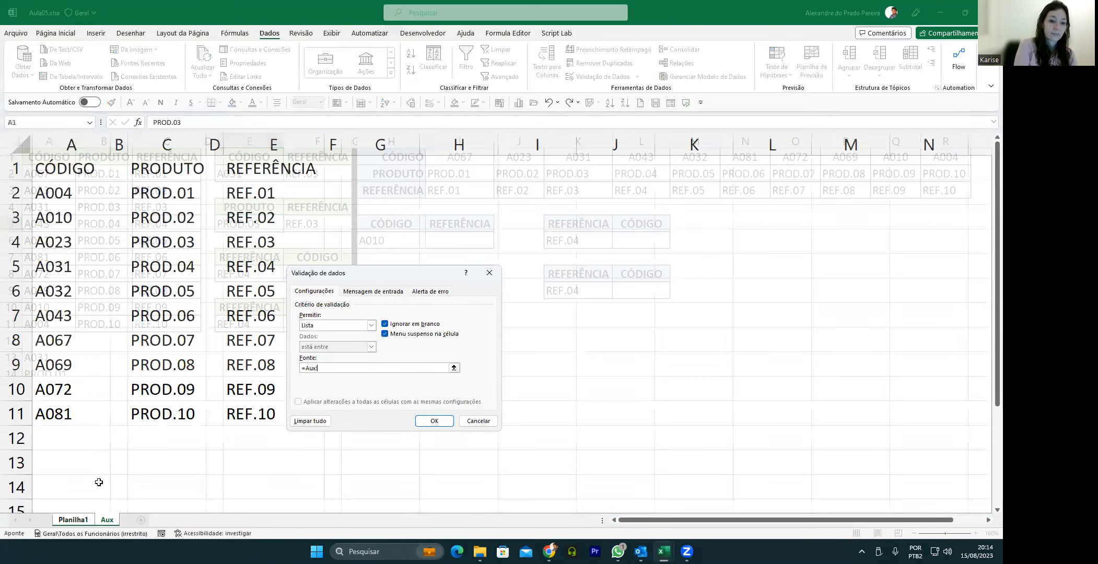
left_click(152, 195)
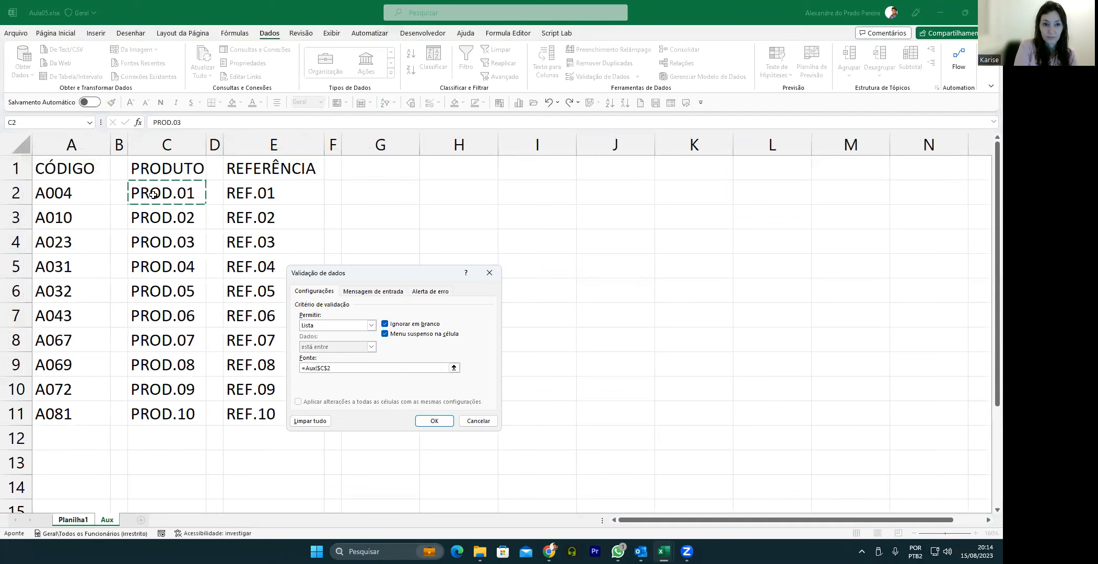
type("#")
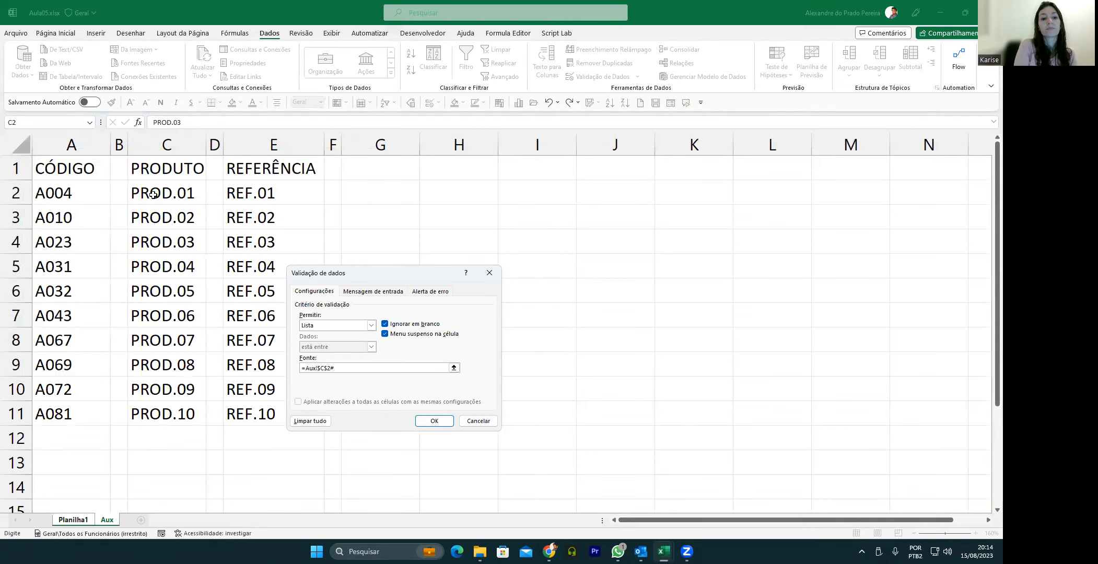
key("Return")
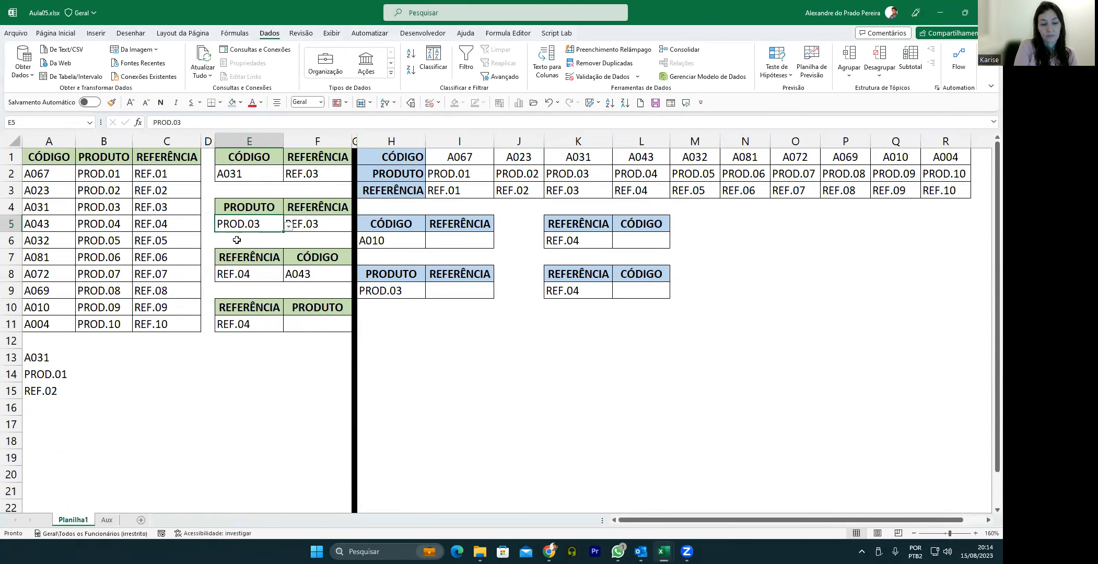
Step: Add list data validation to the REFERÊNCIA lookup cell E8, using =Aux!$E$2# as its source
left_click(240, 272)
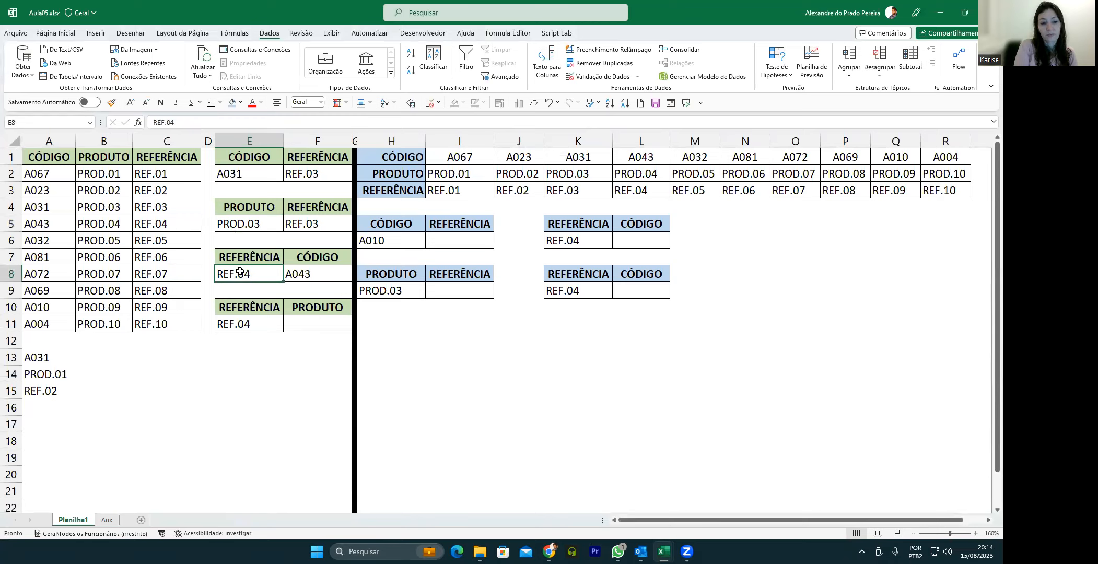
left_click(592, 76)
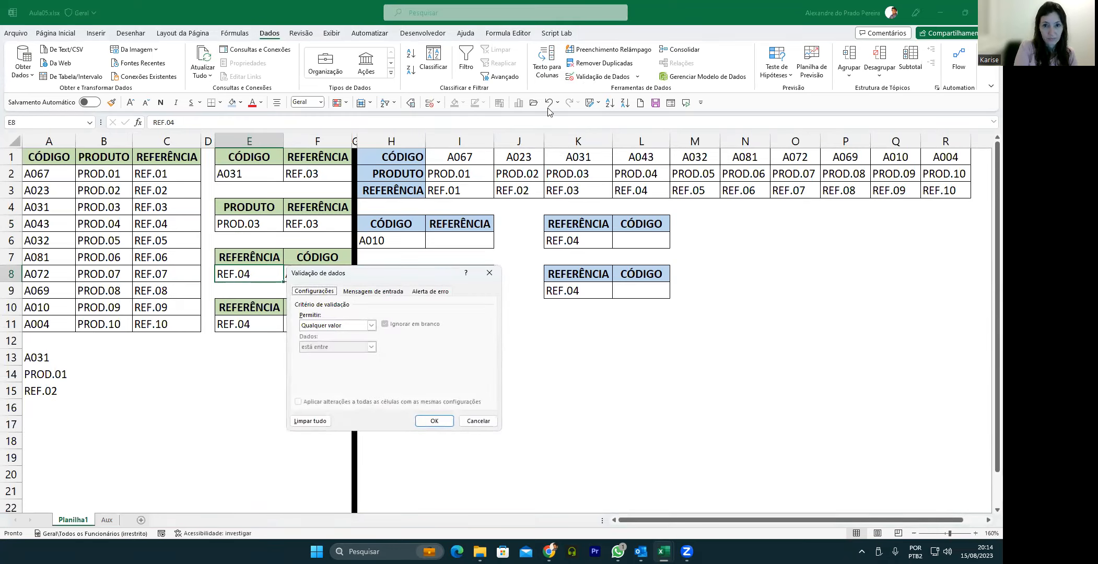
left_click(370, 326)
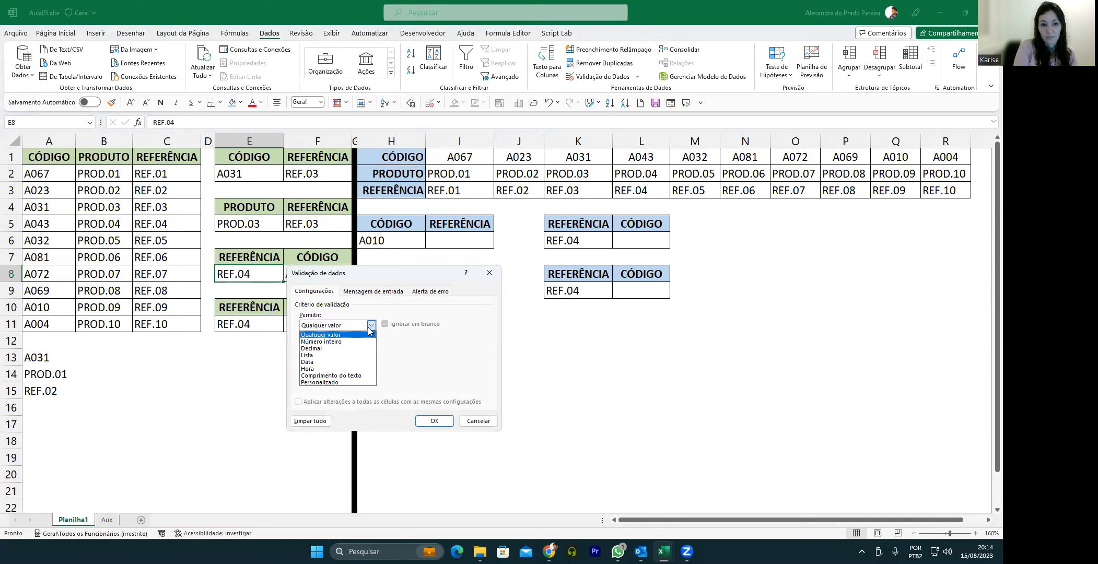
left_click(328, 355)
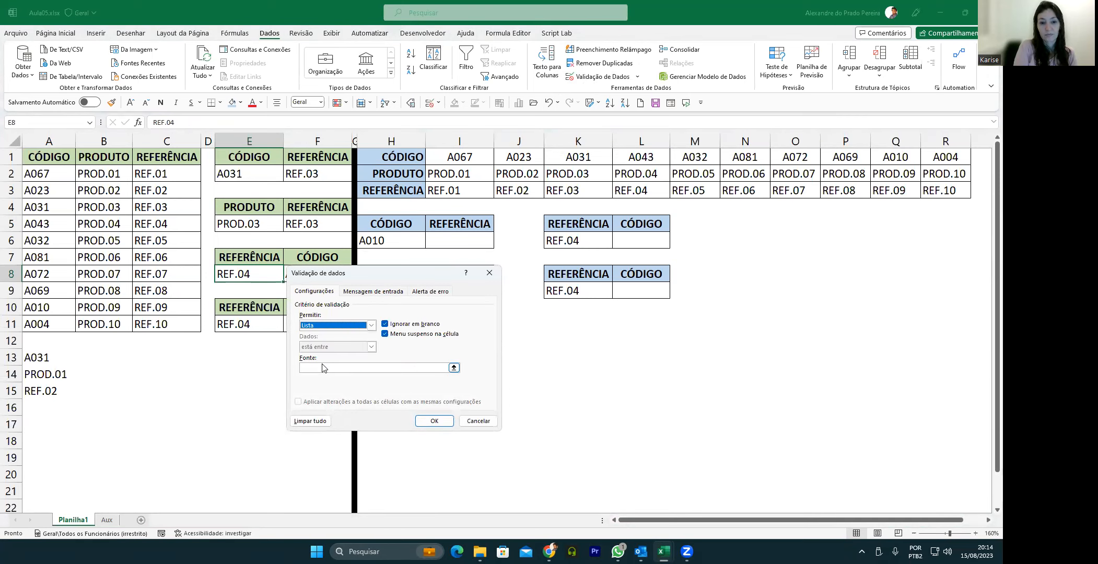
left_click(323, 368)
left_click(106, 519)
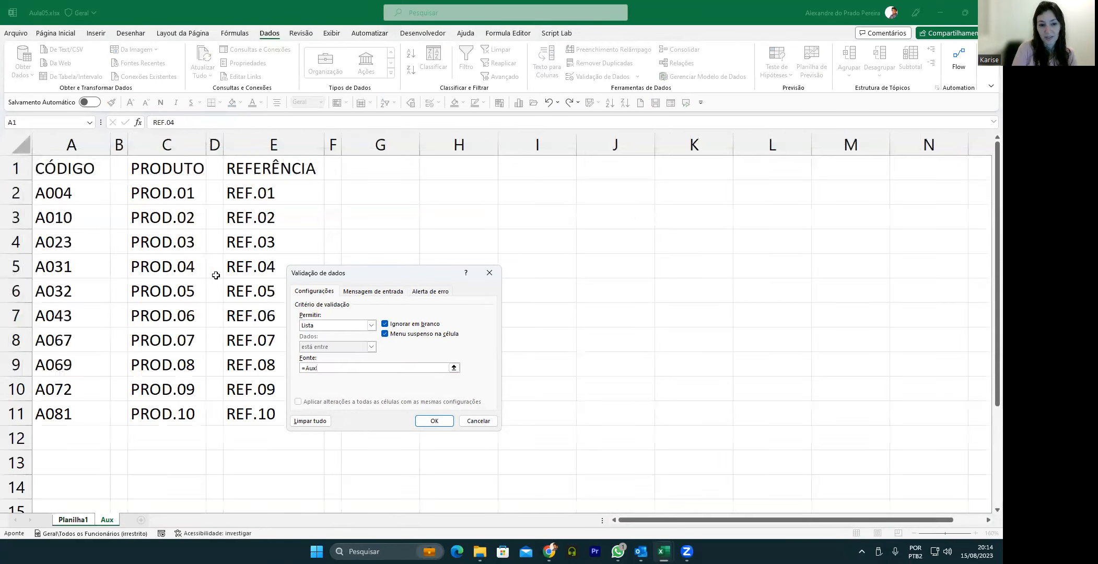
left_click(252, 193)
type("#")
key("Return")
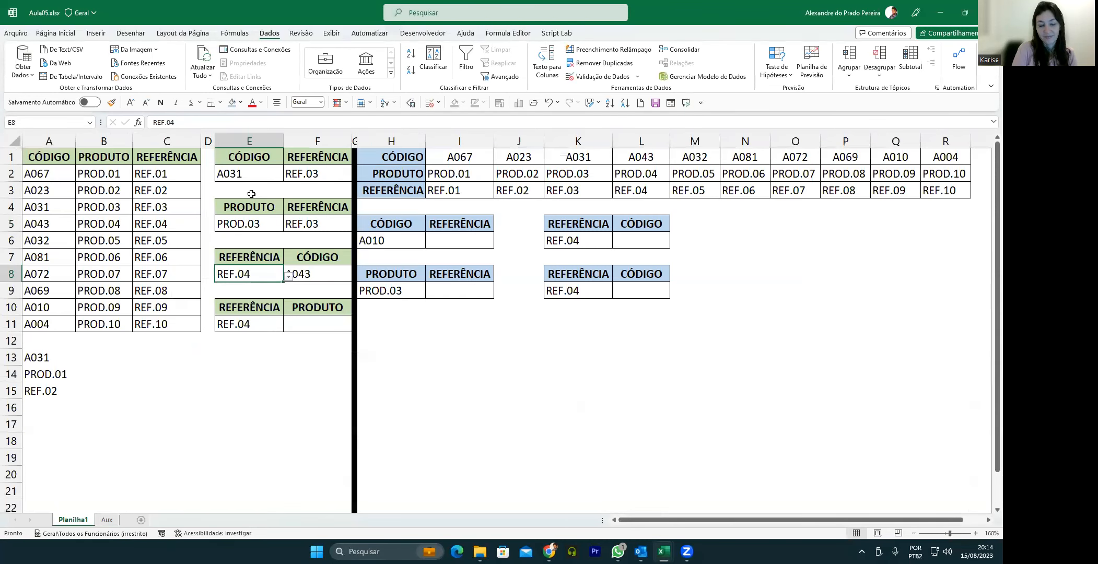
Step: Try REF.06 from the validation list in cell E8 and settle on REF.07
left_click(288, 276)
left_click(206, 319)
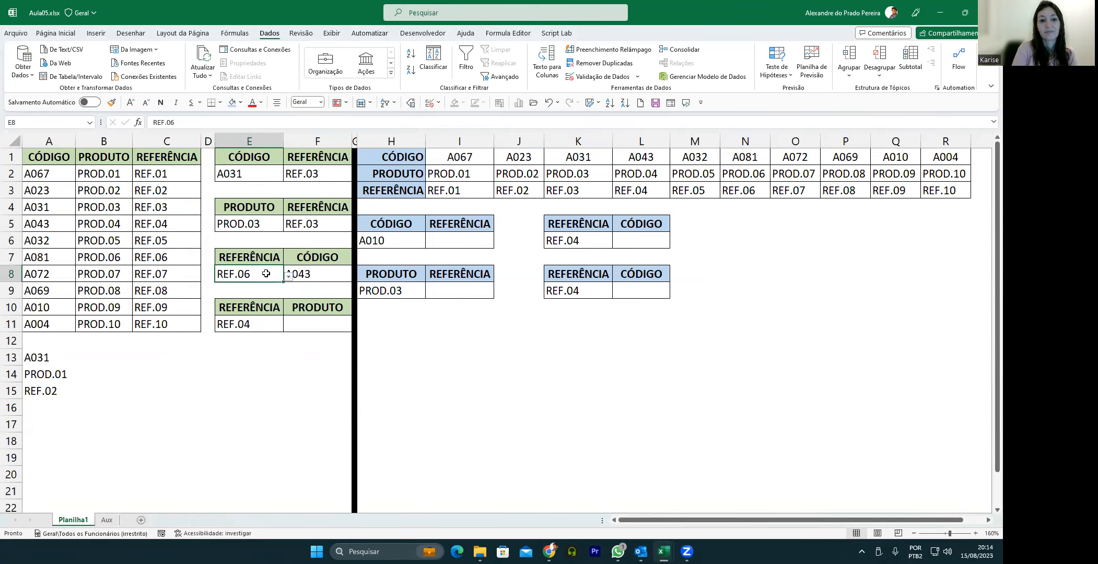
left_click(288, 276)
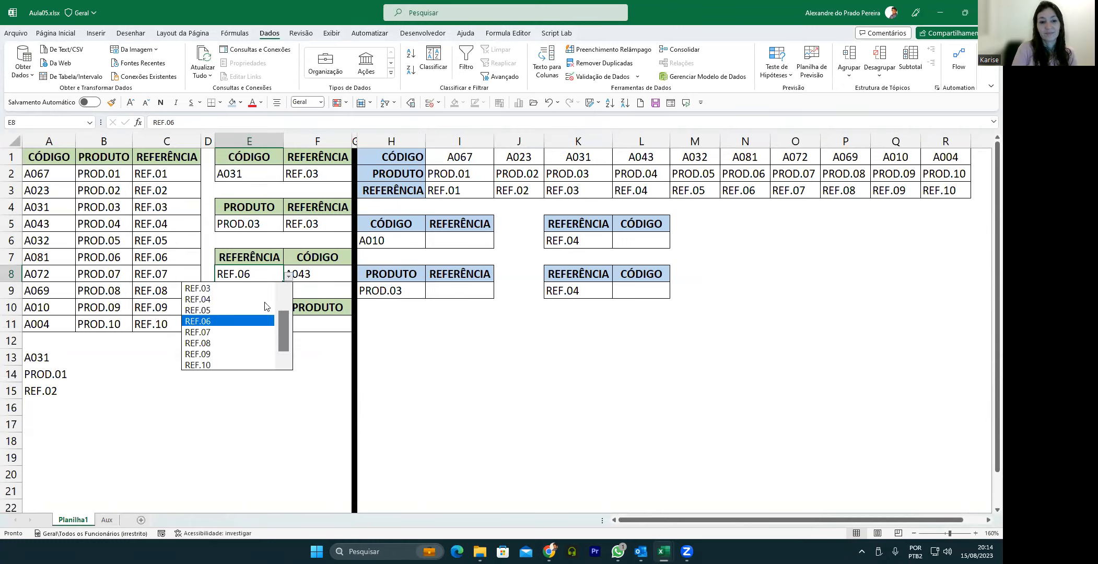
left_click(245, 334)
Step: Replace the fixed row number 4 in F8's ÍNDICE formula with a CORRESP function using E8 as its lookup value
double_click(308, 274)
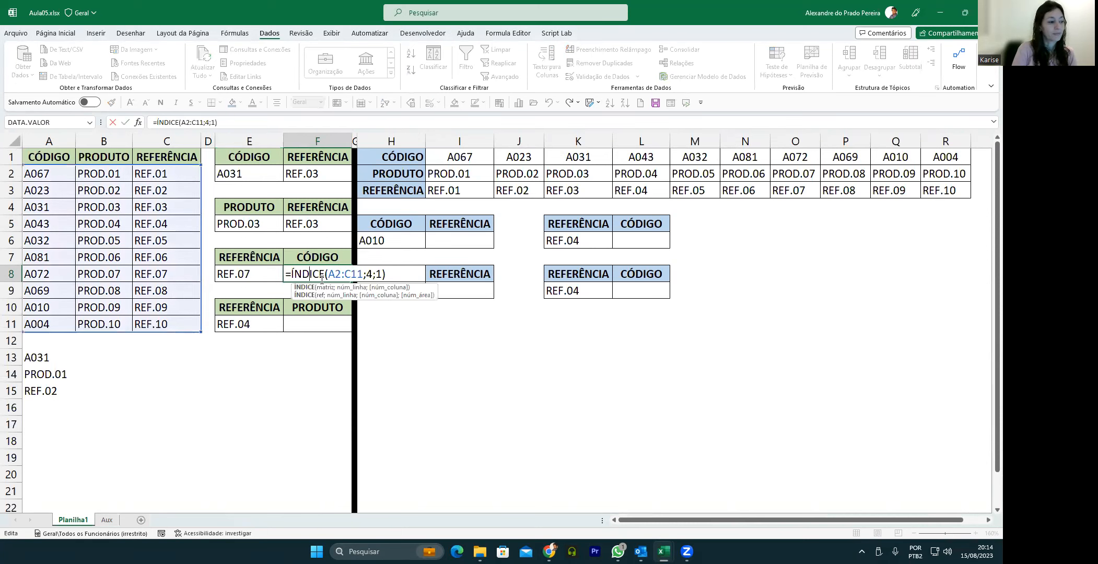
double_click(368, 274)
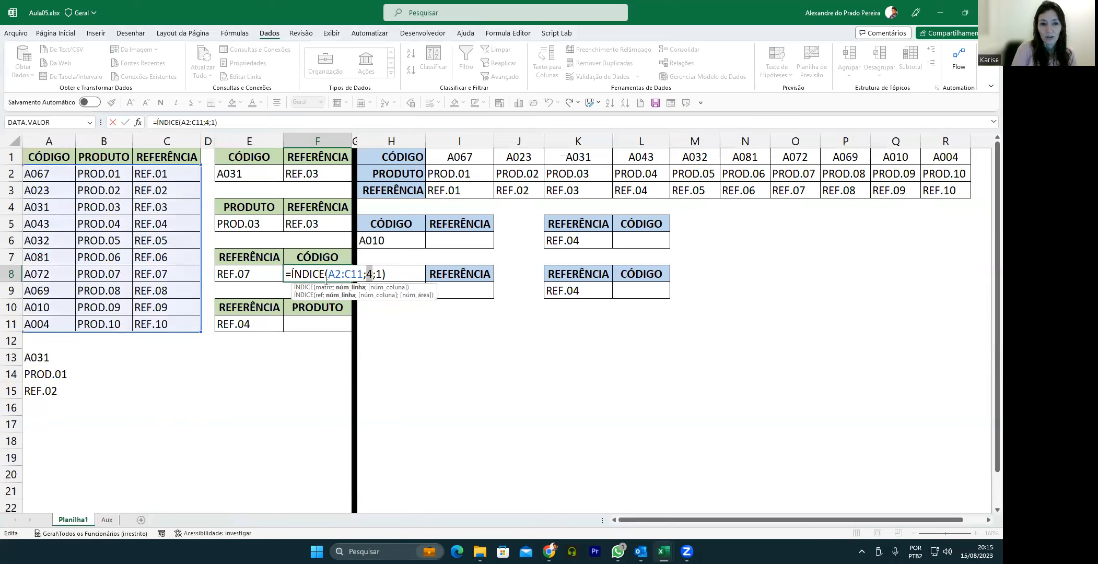
double_click(370, 273)
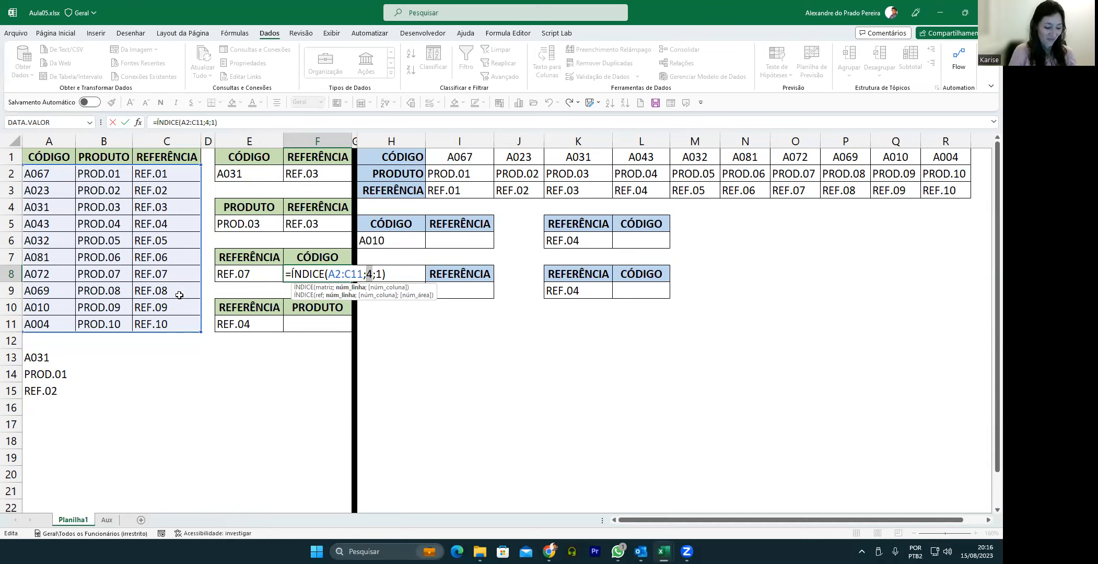
type("CORRESP")
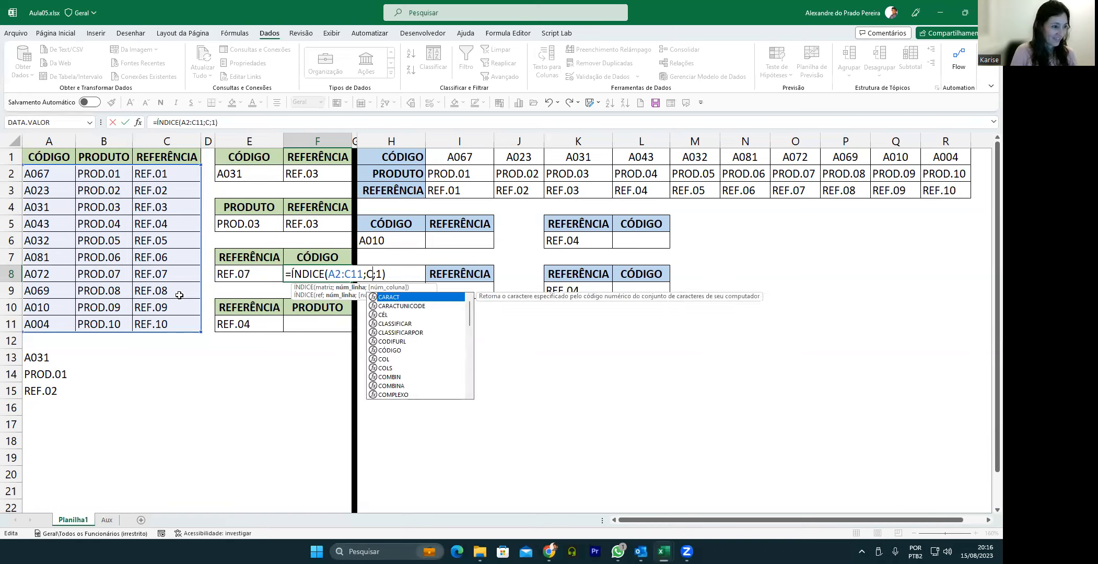
type("(")
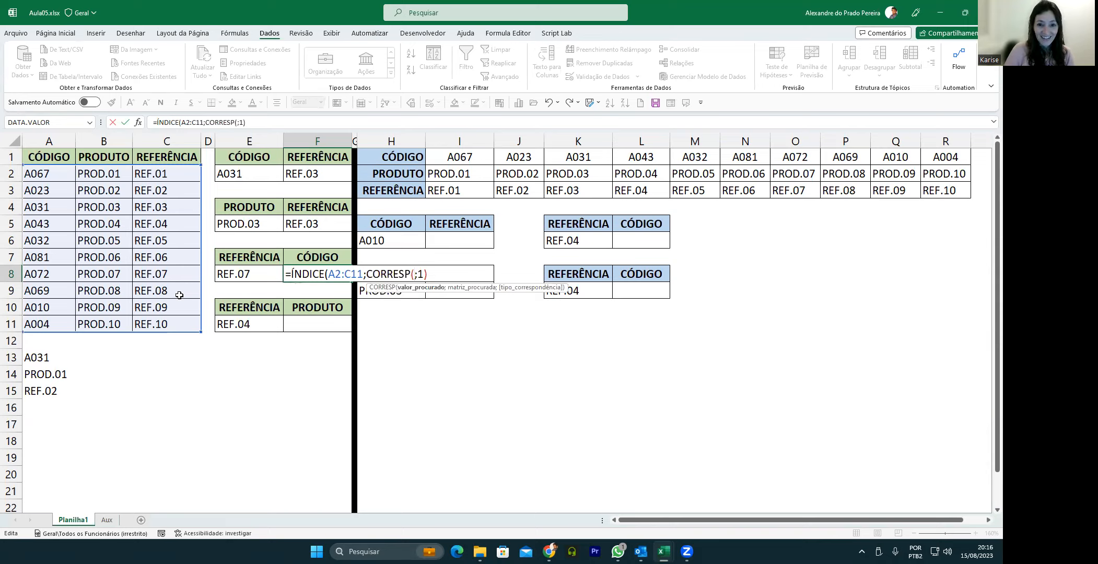
left_click(224, 274)
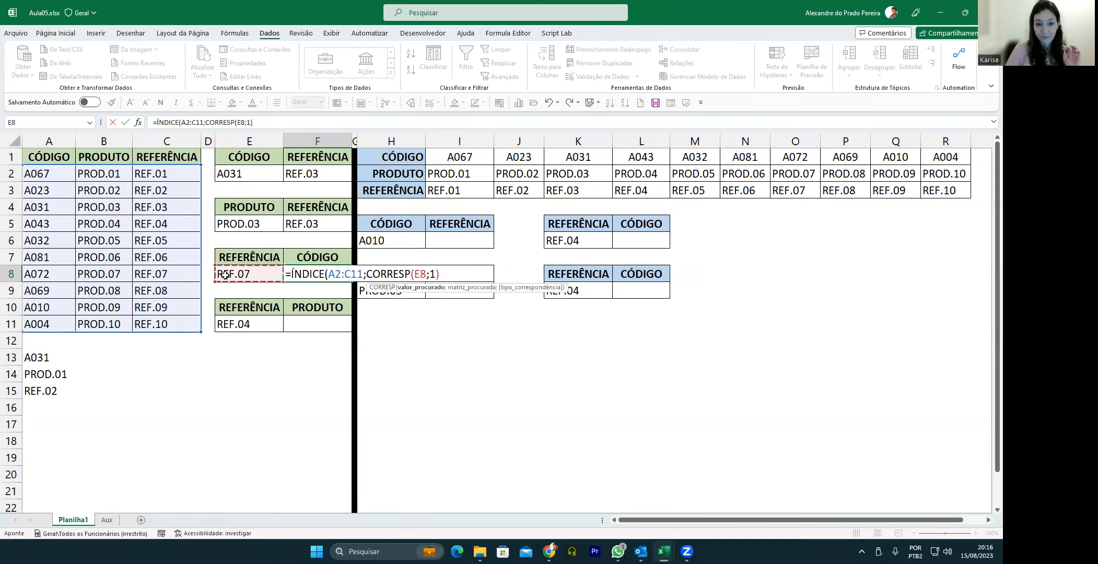
type(";")
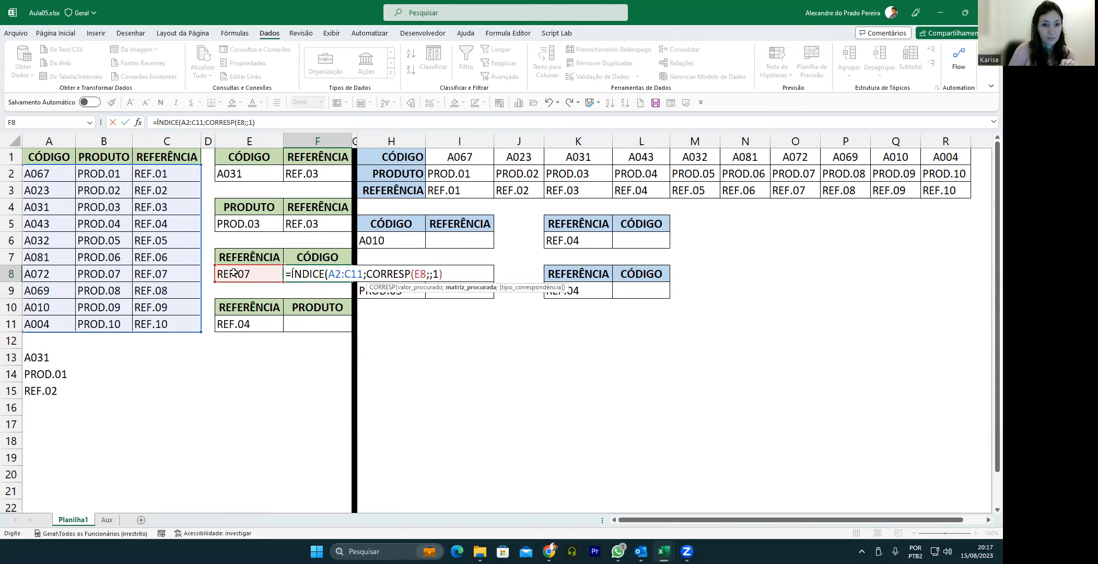
Step: Complete the CORRESP in F8 with lookup range C2:C11 and exact match 0, giving =ÍNDICE(A2:C11;CORRESP(E8;C2:C11;0);1)
left_click_drag(149, 176, 147, 321)
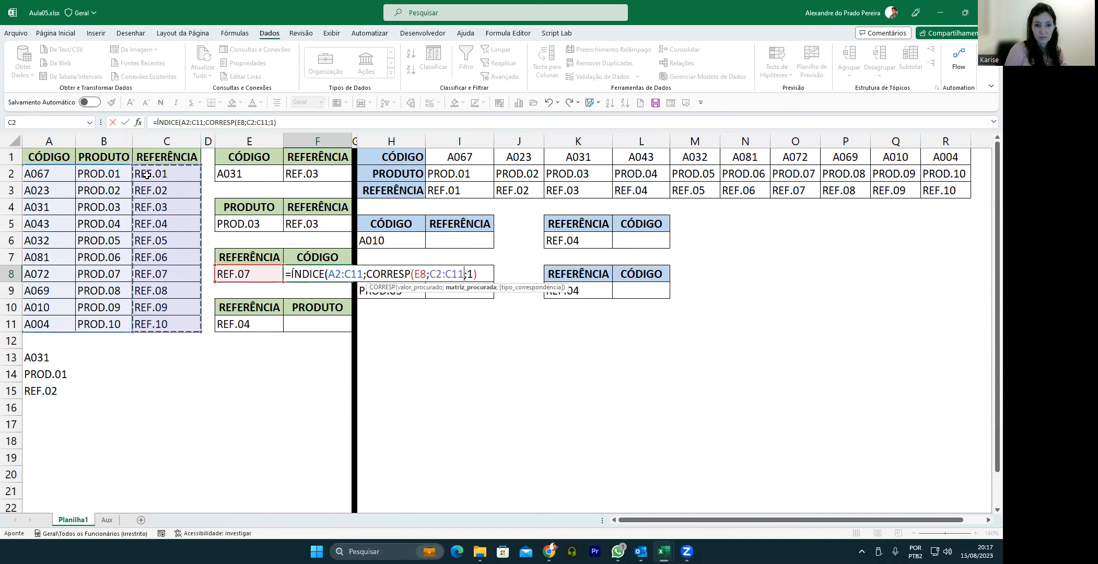
left_click_drag(152, 157, 159, 311)
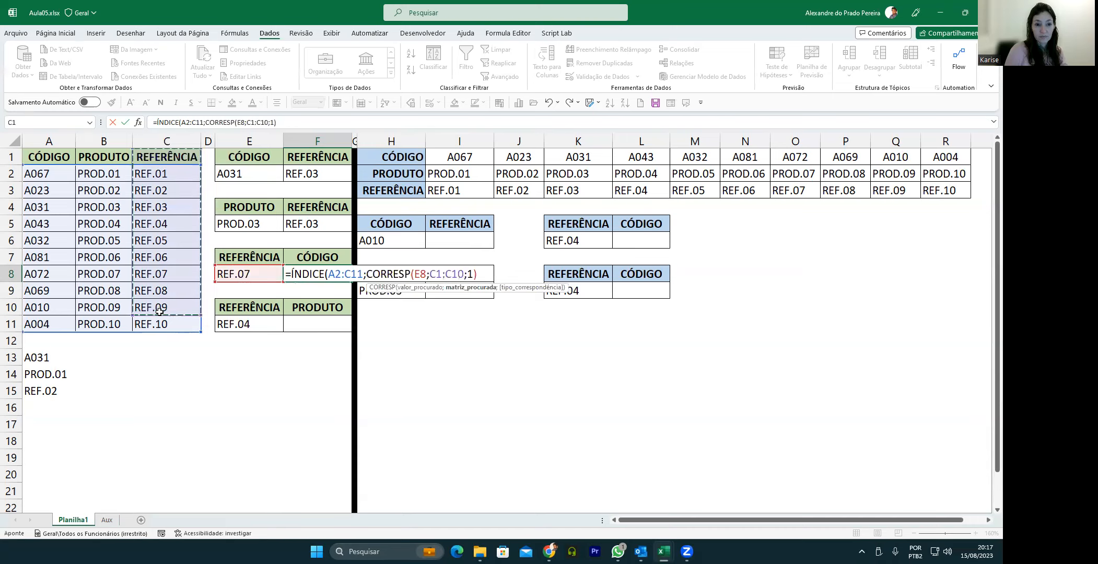
left_click_drag(153, 160, 160, 324)
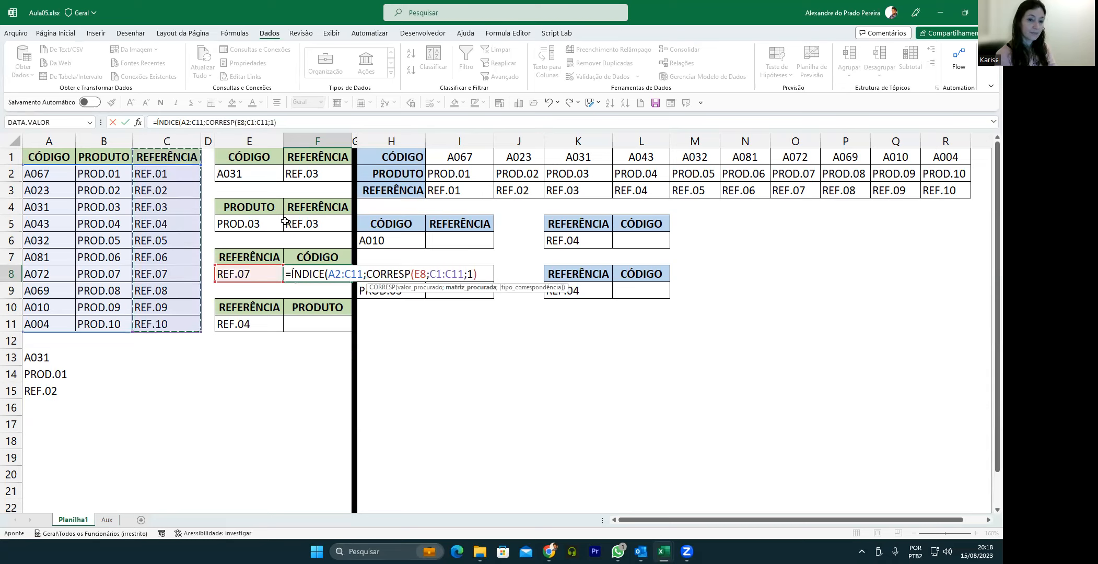
left_click_drag(191, 178, 170, 318)
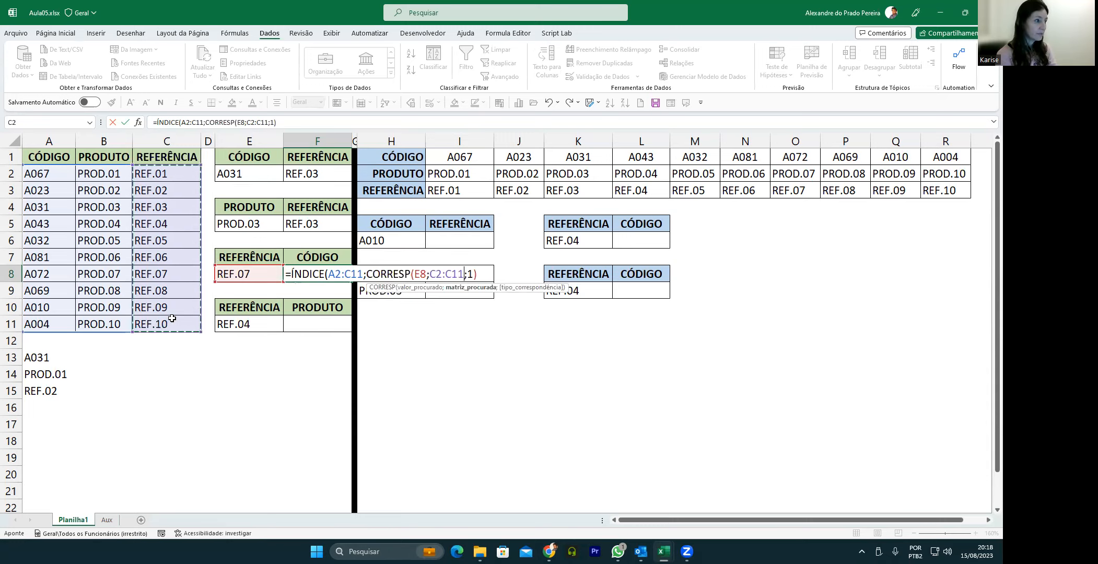
type(";")
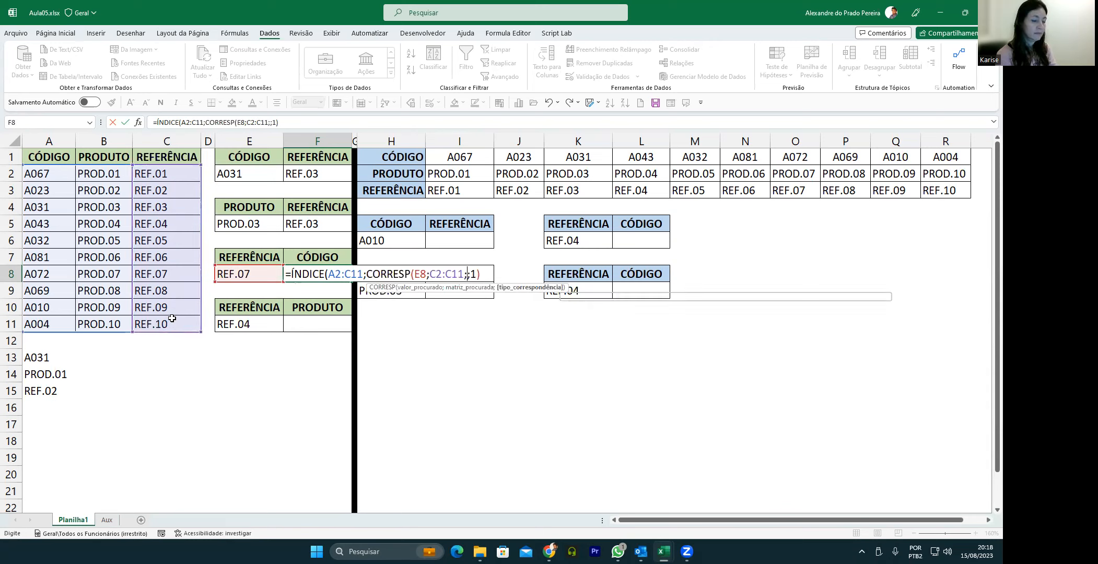
type("0")
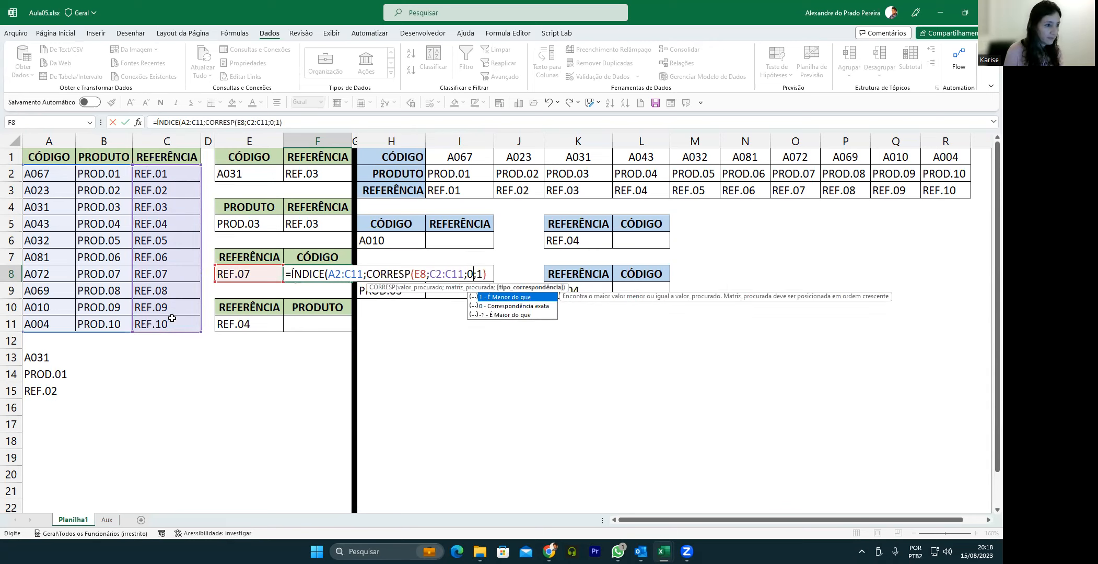
type(")")
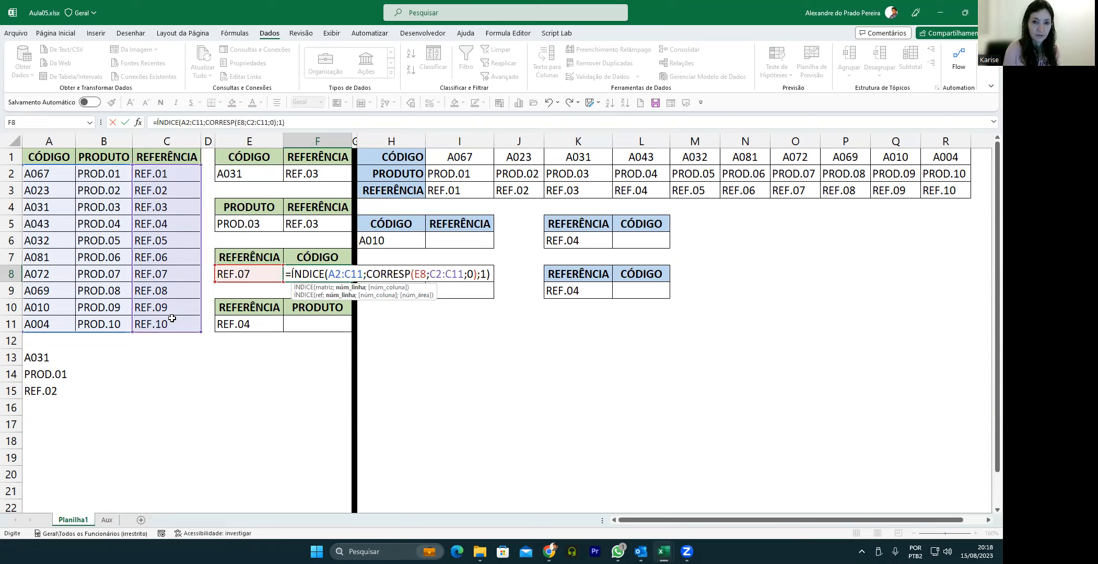
key("Return")
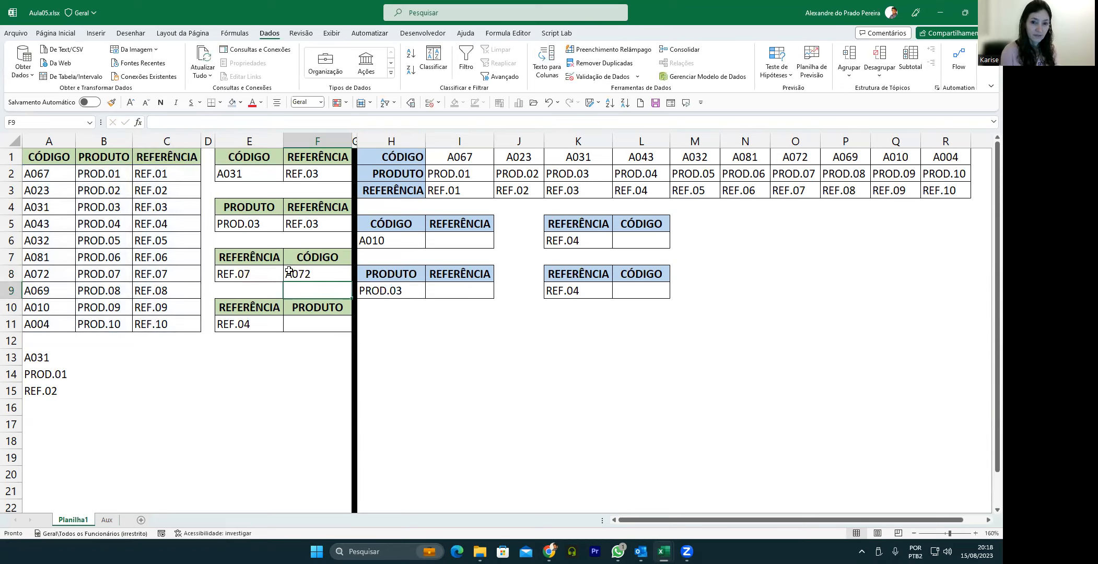
Step: Choose PRODUTO from the validation list in header cell F7
left_click(325, 256)
left_click(355, 260)
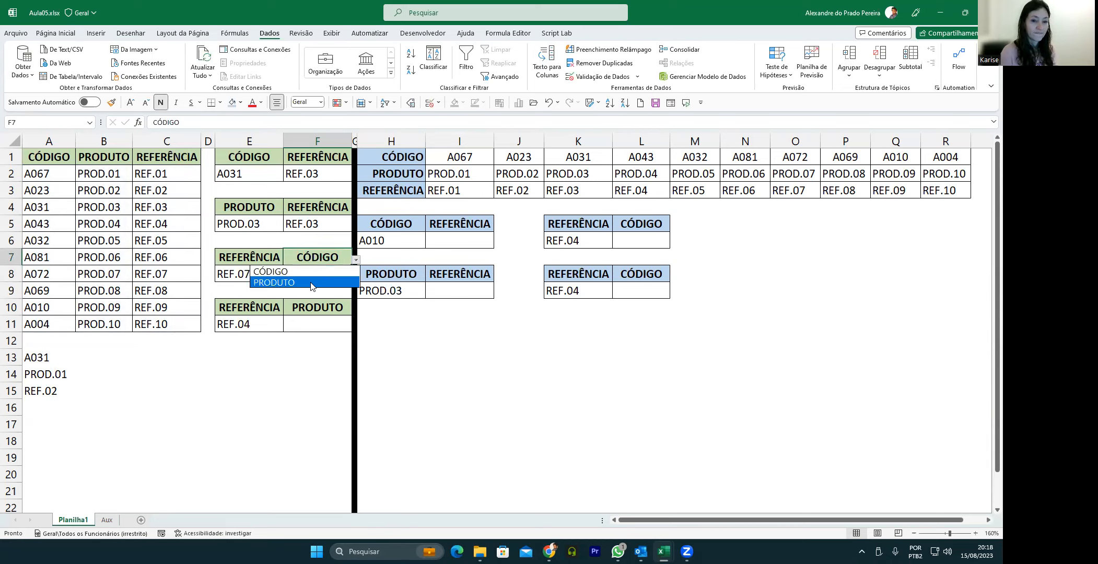
left_click(311, 283)
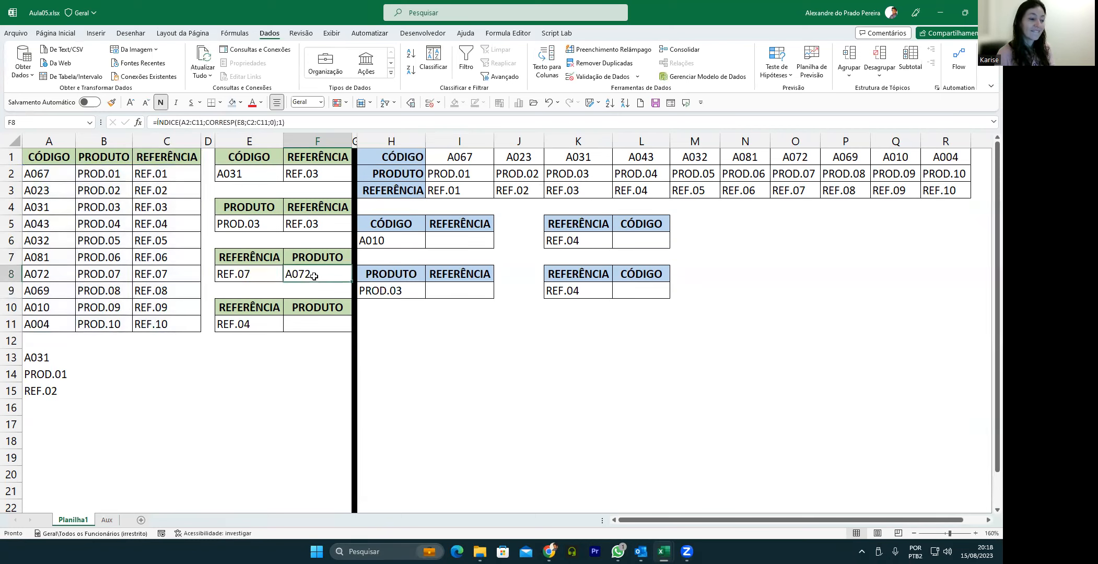
Step: Replace the column number 1 in F8's ÍNDICE formula with CORRESP(F7;A1:C1;0) so the column follows the chosen header
double_click(311, 282)
double_click(483, 274)
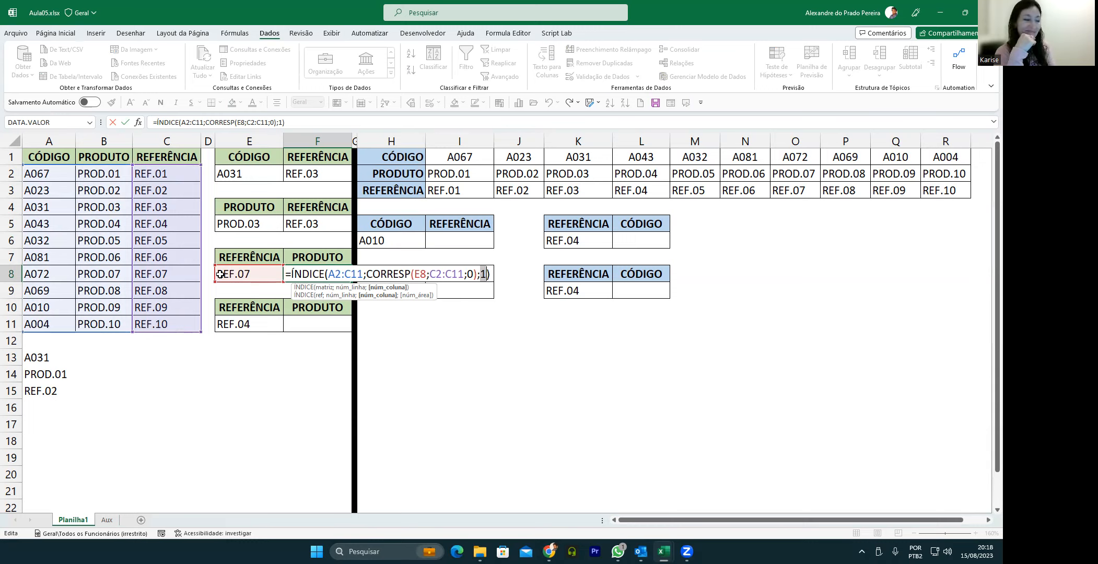
type("CORRESP(")
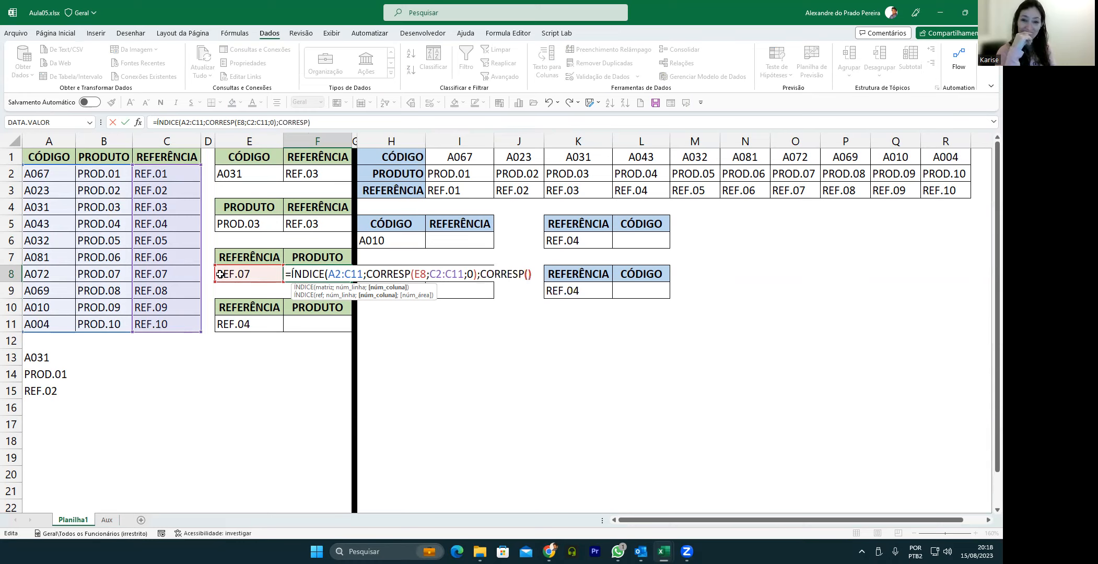
left_click(305, 256)
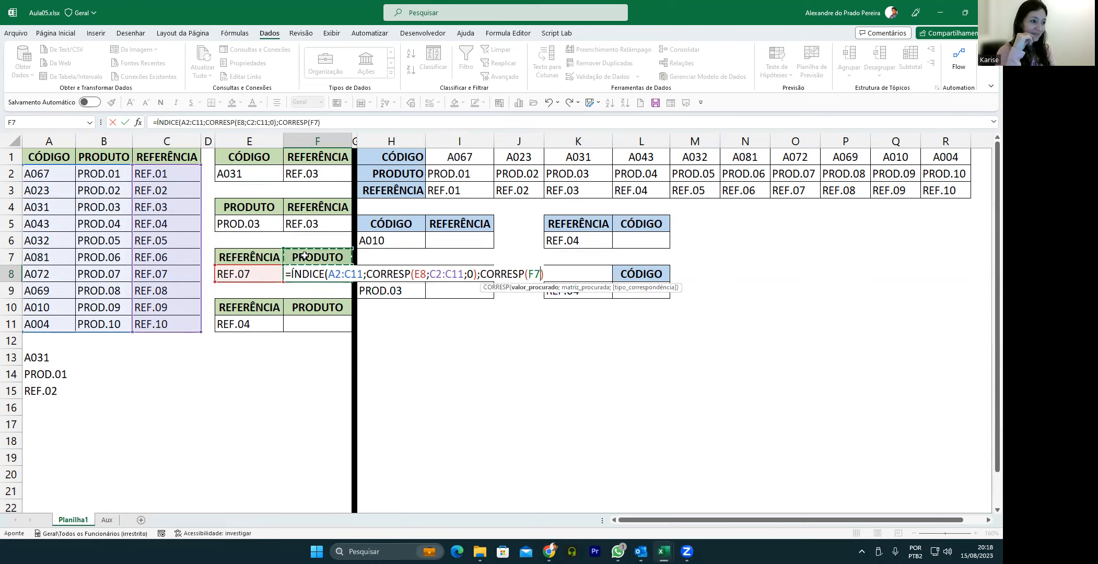
type(";")
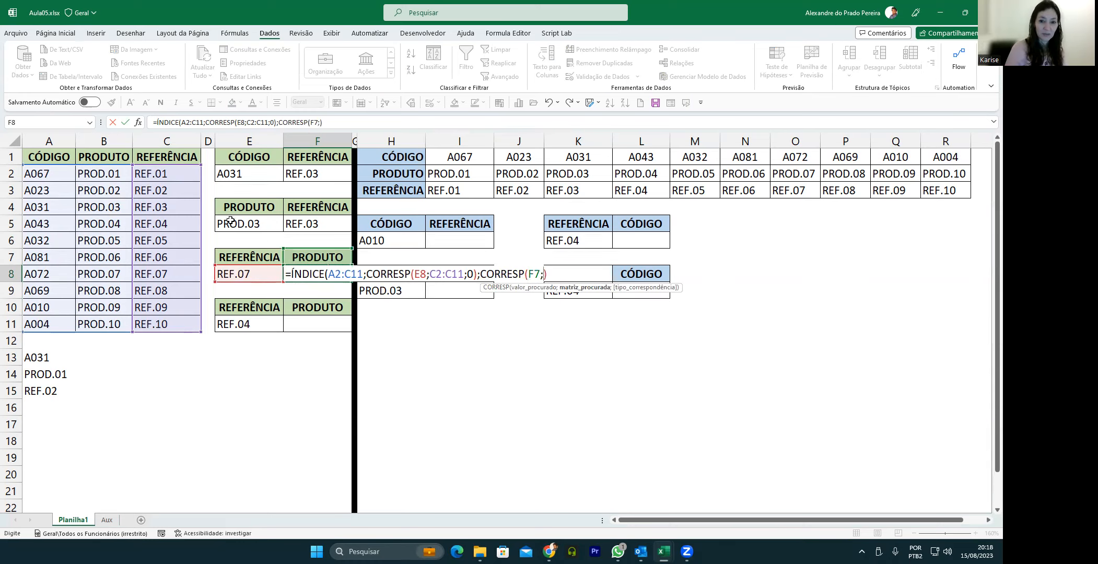
left_click_drag(47, 156, 144, 157)
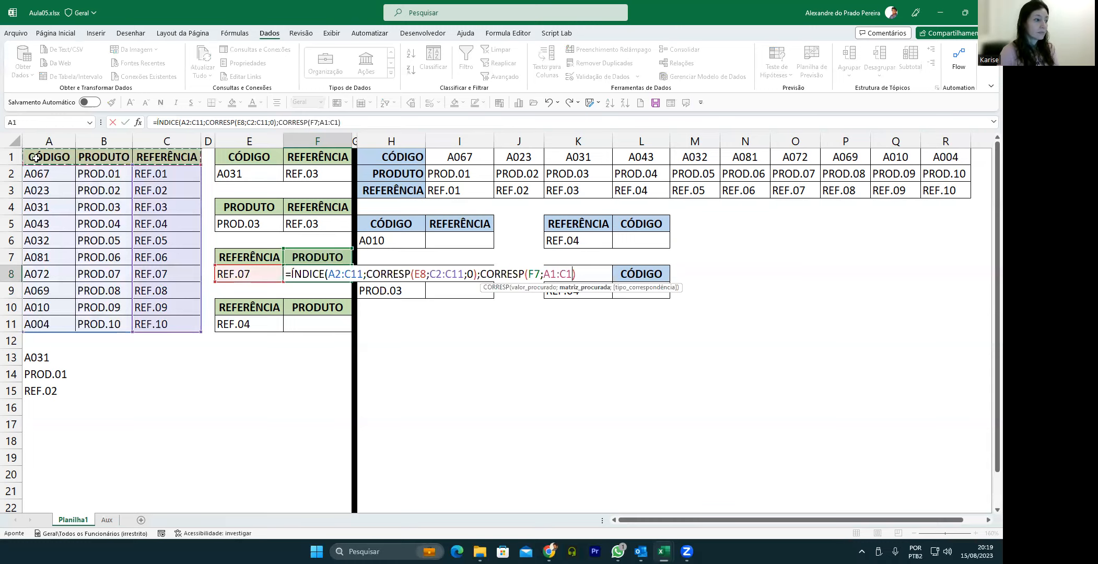
left_click_drag(91, 158, 151, 156)
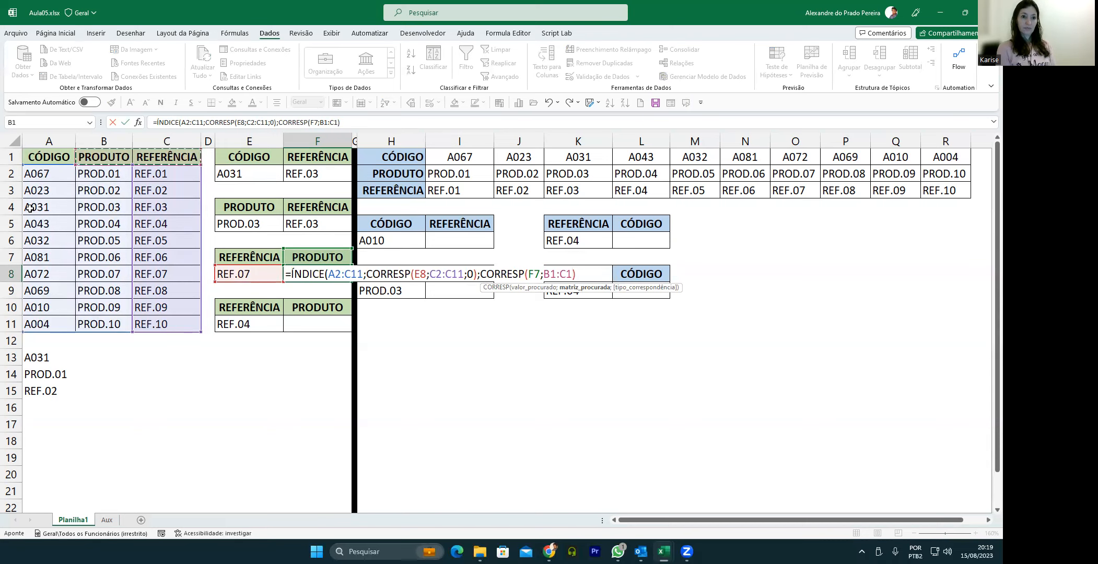
left_click_drag(32, 160, 133, 157)
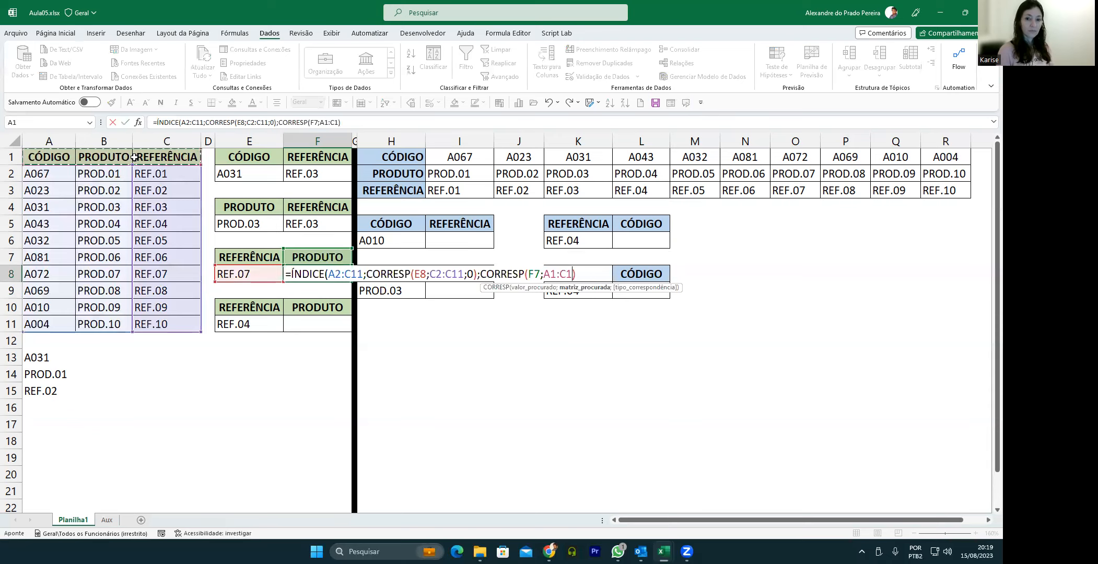
type(";0)")
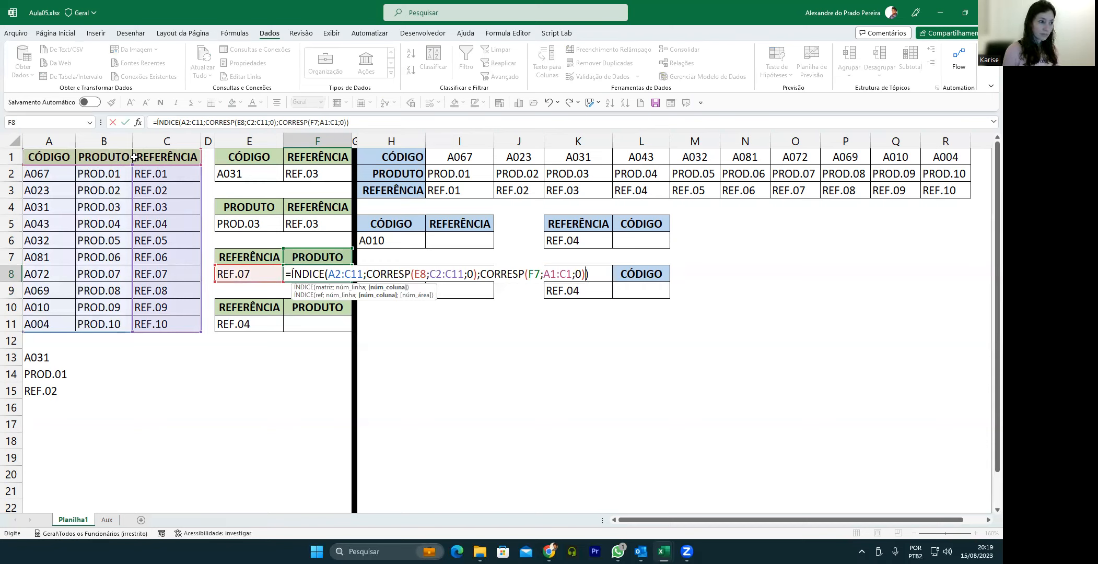
key("Return")
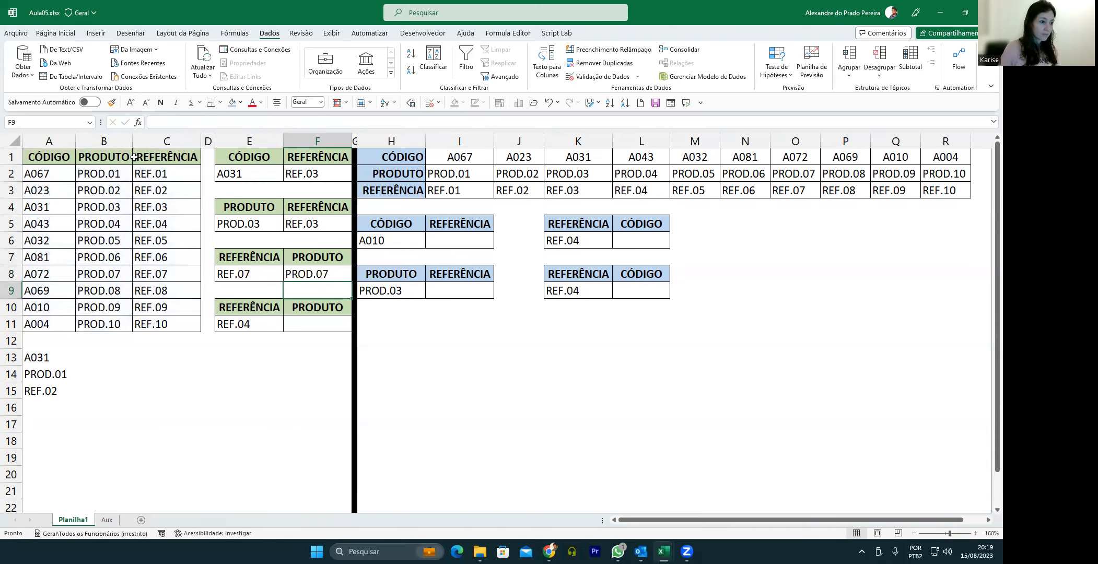
Step: Test the formula by switching header F7 to CÓDIGO and back to PRODUTO from its validation list
left_click(319, 256)
left_click(355, 260)
left_click(292, 269)
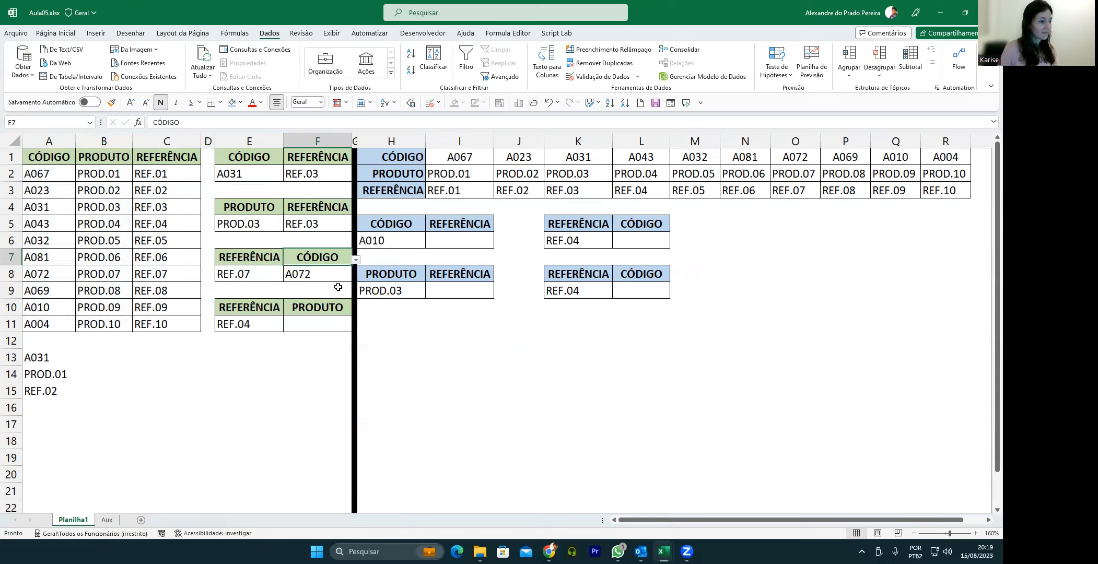
left_click(355, 260)
left_click(321, 278)
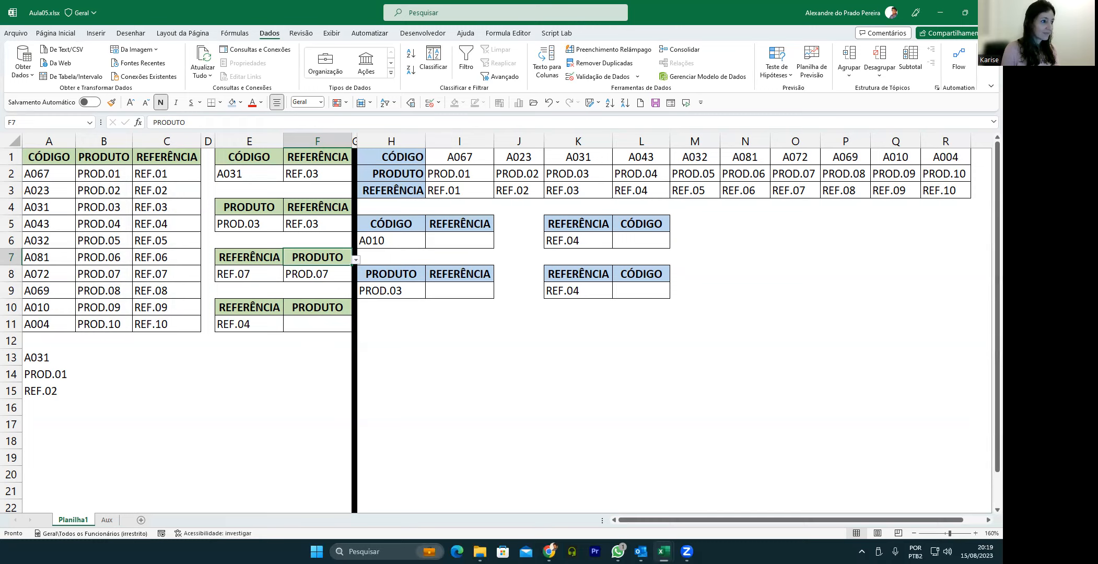
Step: Review the ÍNDICE formula with its two CORRESP functions in cell F8, leaving it as it is
key("F2")
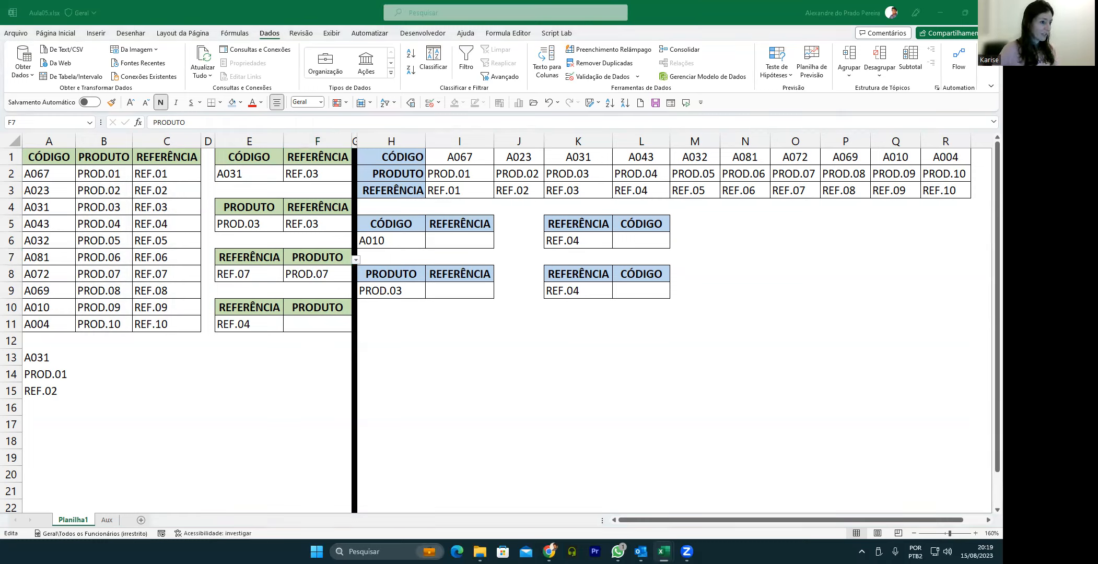
key("Escape")
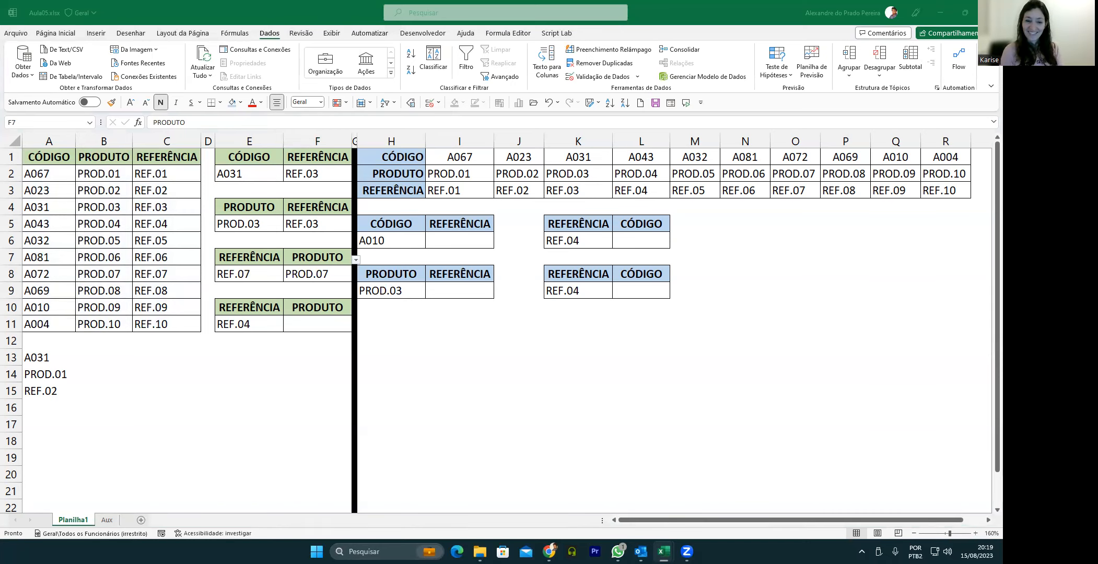
left_click(326, 268)
left_click(326, 268)
type("=ÍNDICE(A2:C11;CORRESP(E8;C2:C11;0);CORRESP(F7;A1:C1;0))")
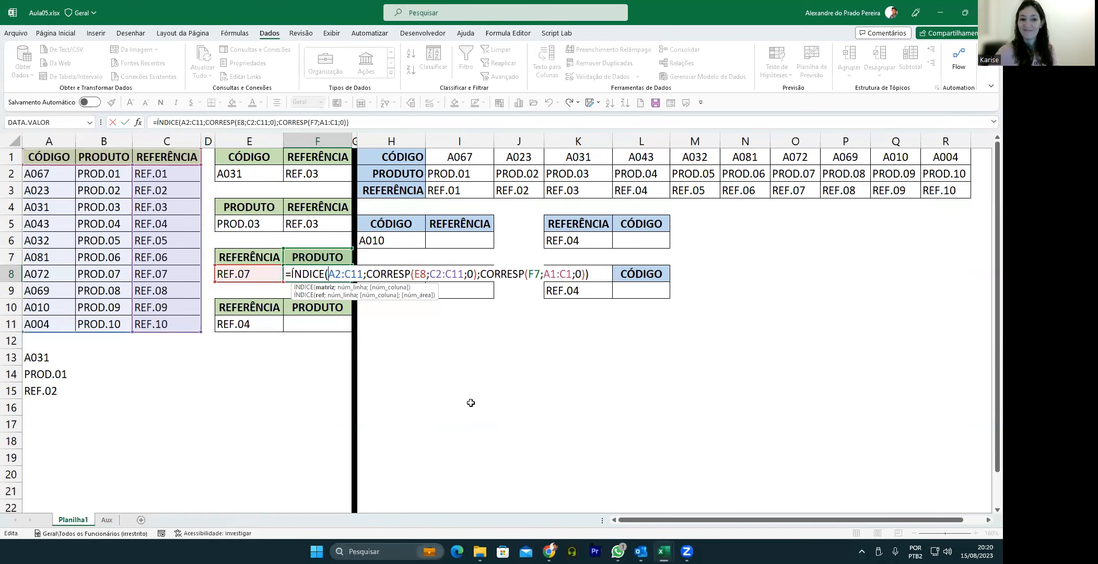
key("Return")
key("Down")
key("Down")
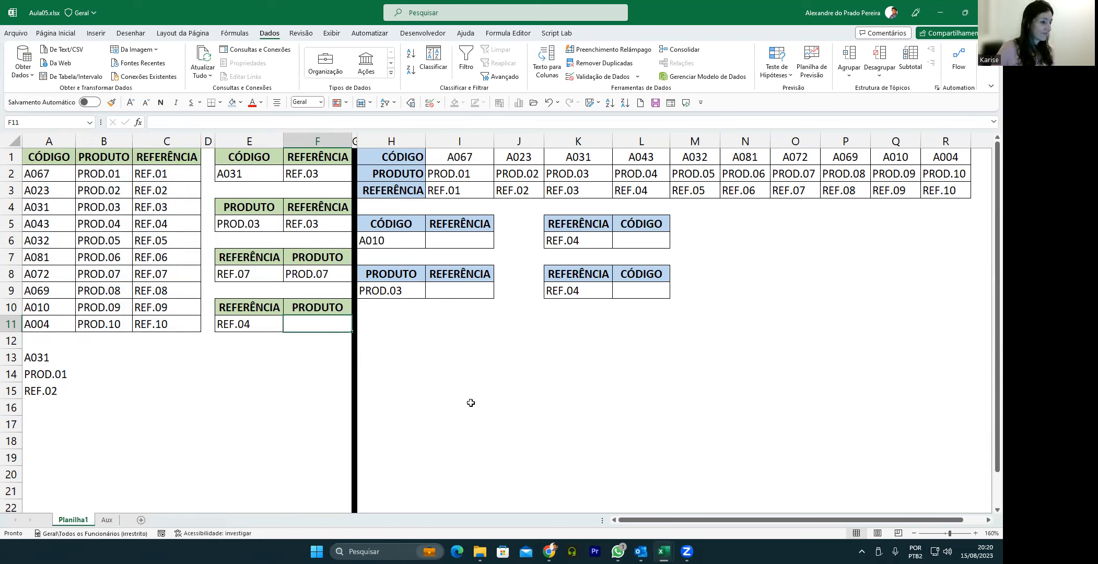
Step: Copy header cell F7 with its validation list onto F10 and choose CÓDIGO there
left_click(315, 309)
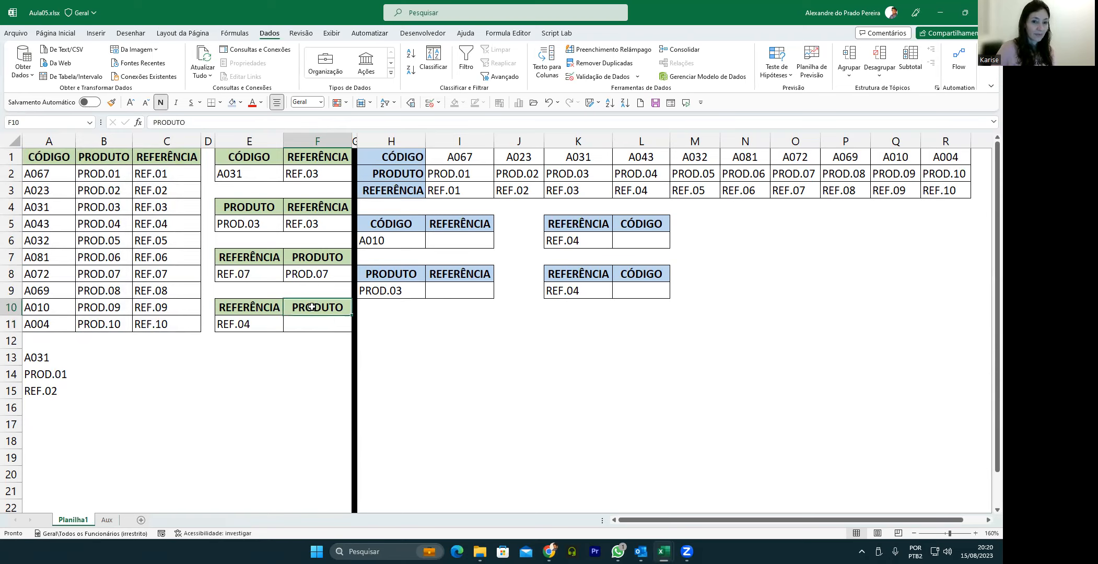
left_click(318, 257)
key("ctrl+c")
left_click(320, 308)
key("ctrl+v")
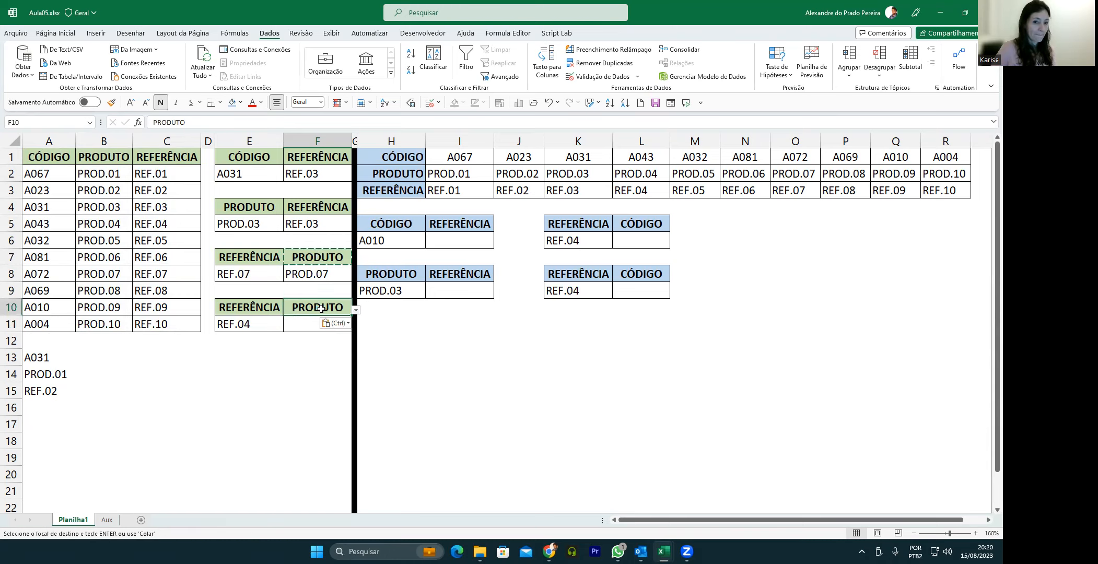
left_click(356, 310)
left_click(315, 319)
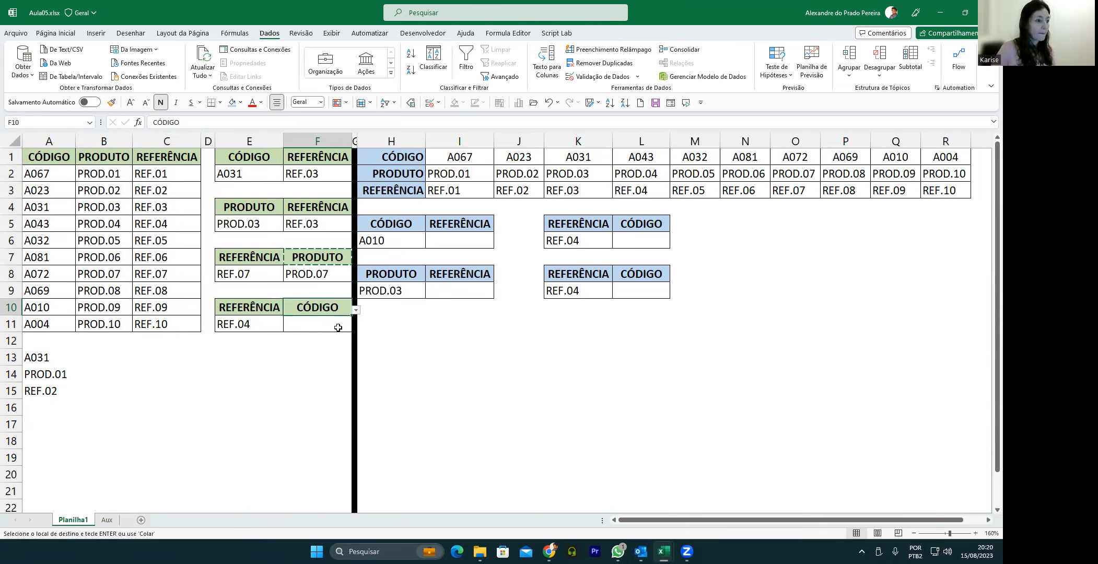
Step: Start a PROCX formula in F11 that looks up E11 in the REFERÊNCIA range C2:C11
left_click(335, 326)
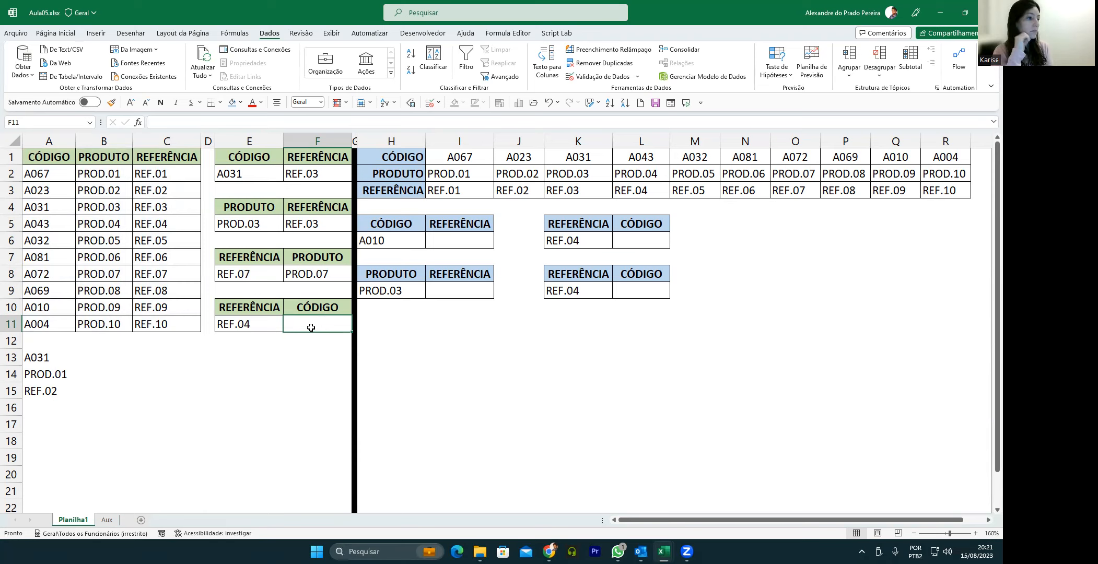
type("=PROCX")
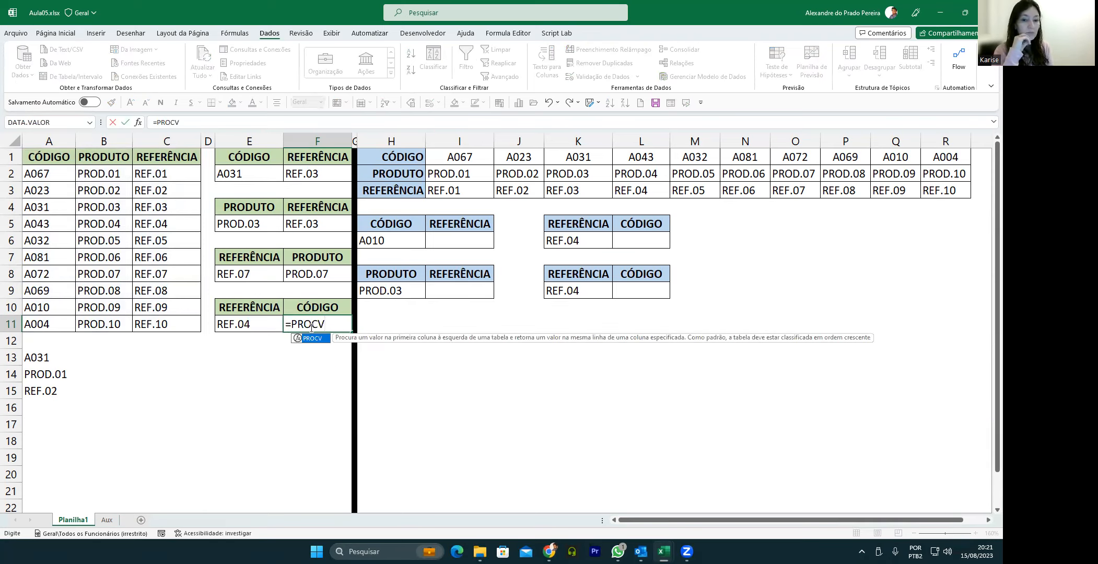
type("(")
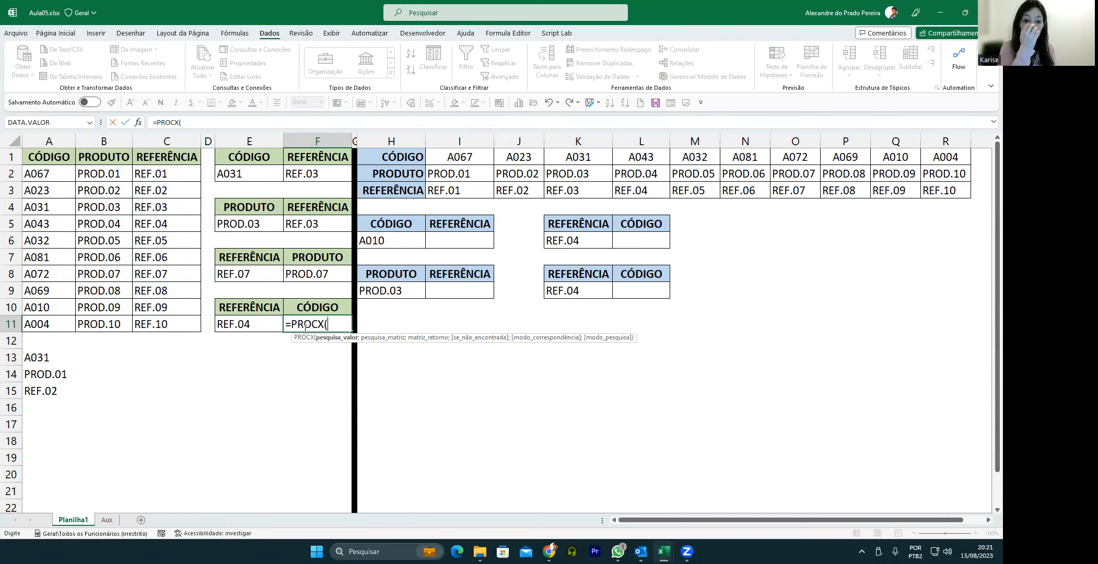
left_click(243, 324)
type(";")
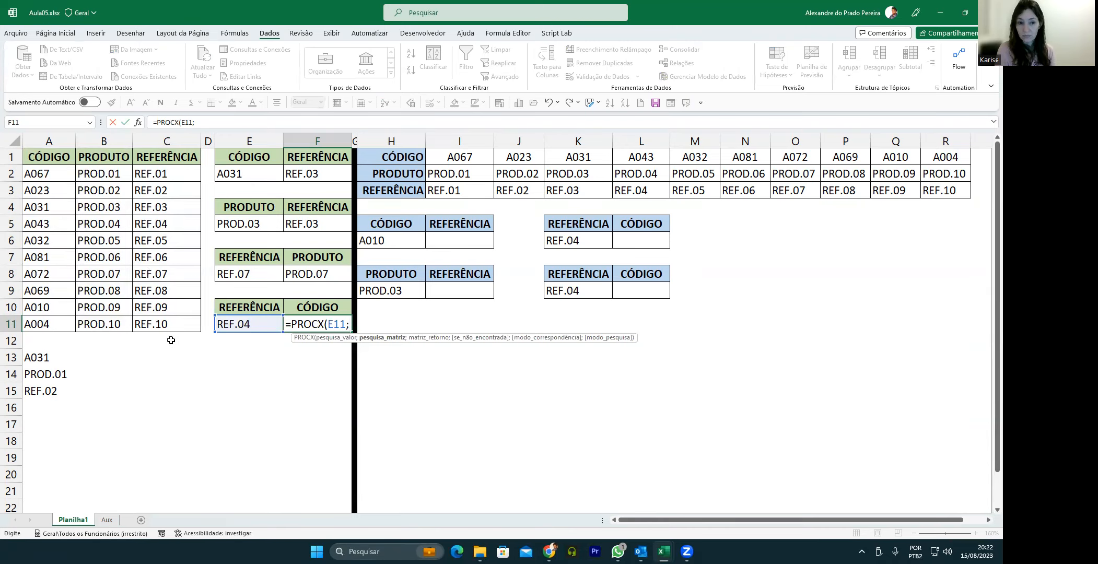
left_click_drag(159, 172, 155, 315)
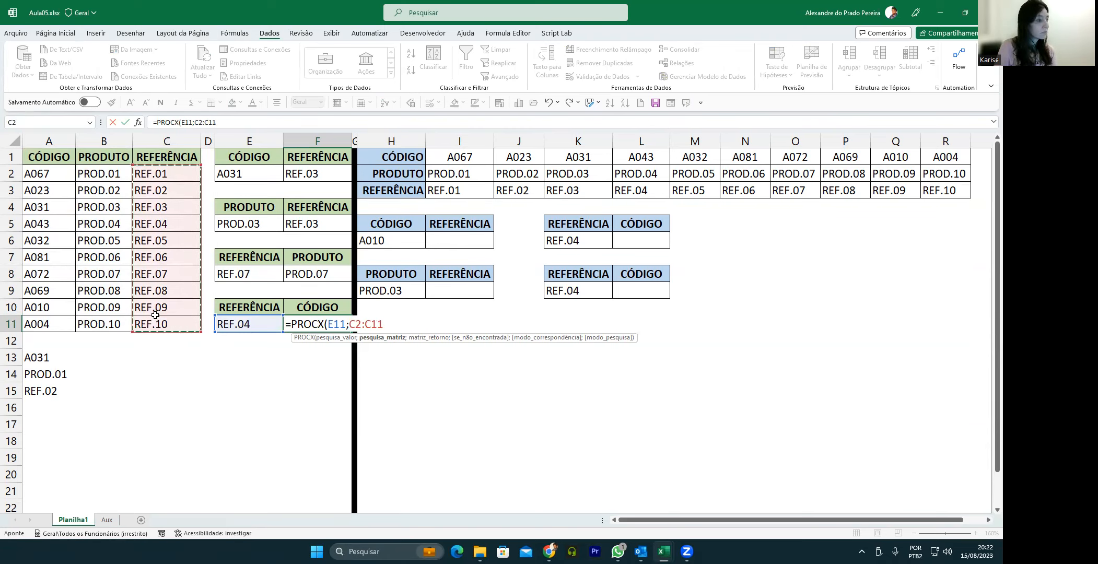
type(";")
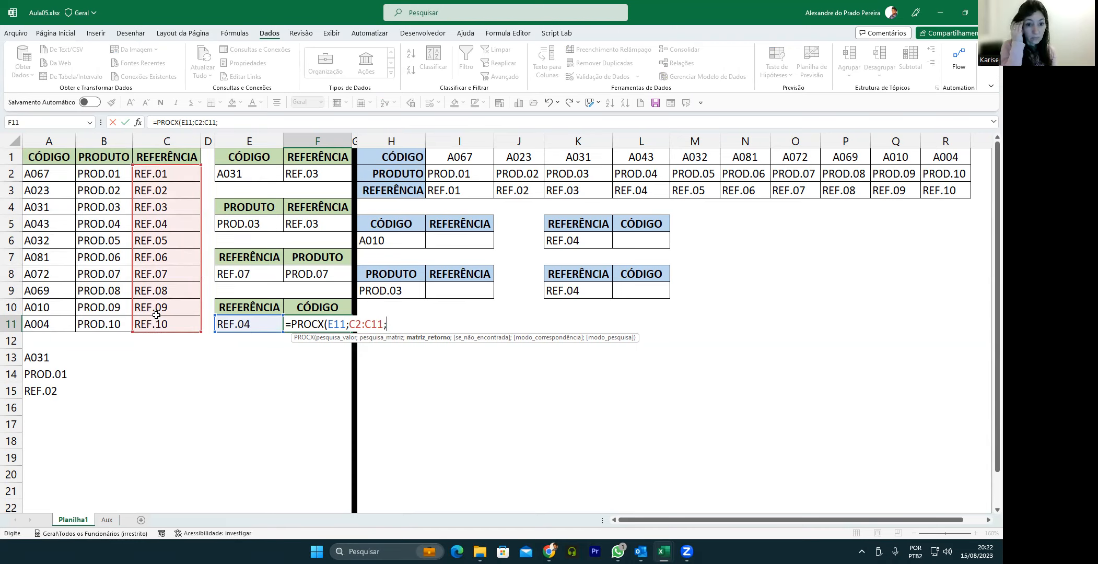
Step: Complete F11's PROCX formula with return range A2:A11 and "Não achei" as the not-found text
left_click(41, 180)
left_click_drag(41, 180, 39, 324)
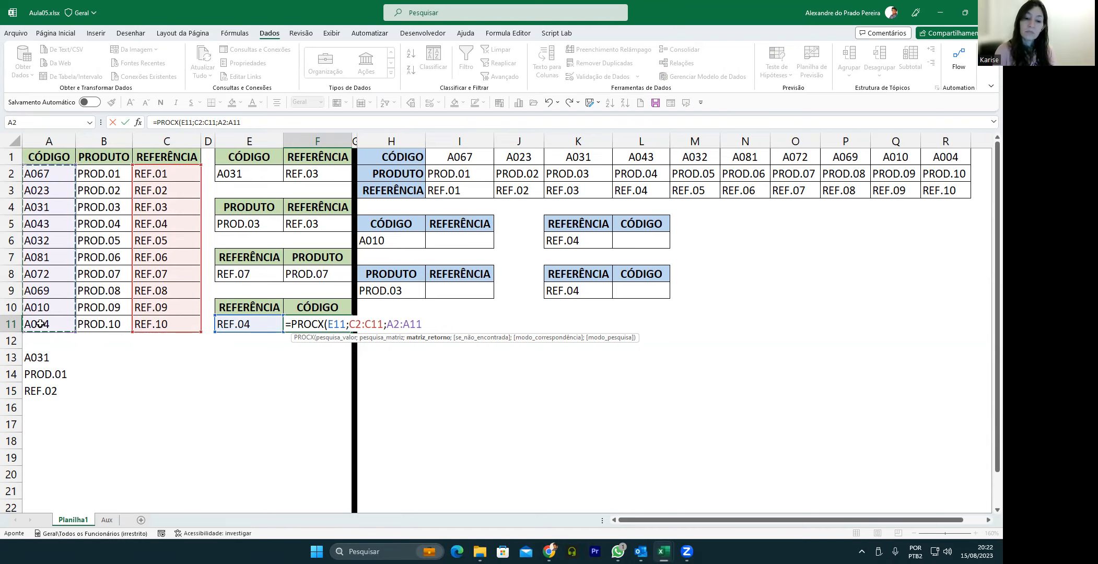
type(";")
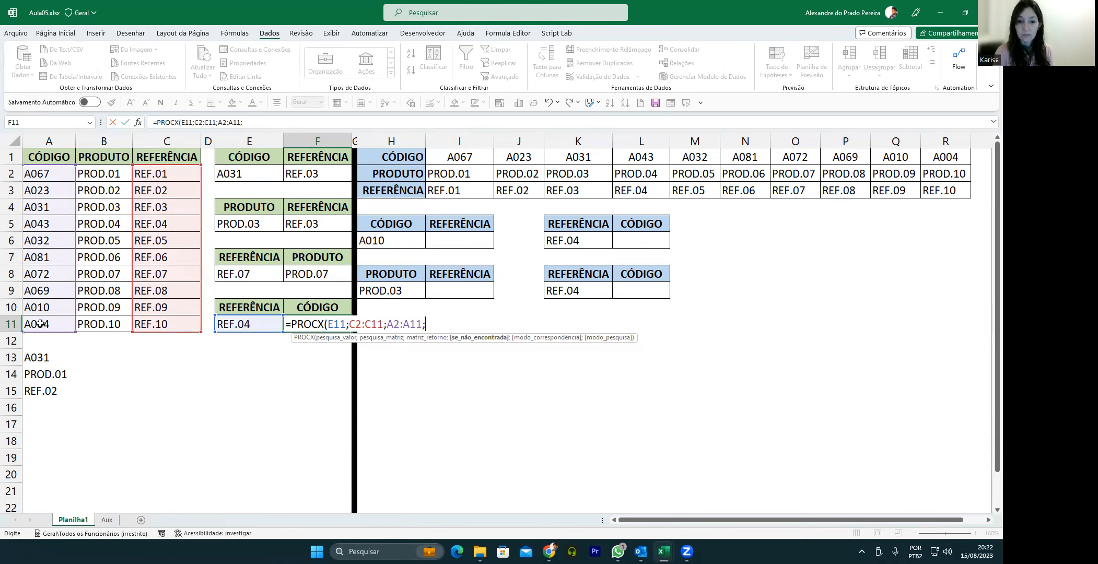
type("\"Não achei\"")
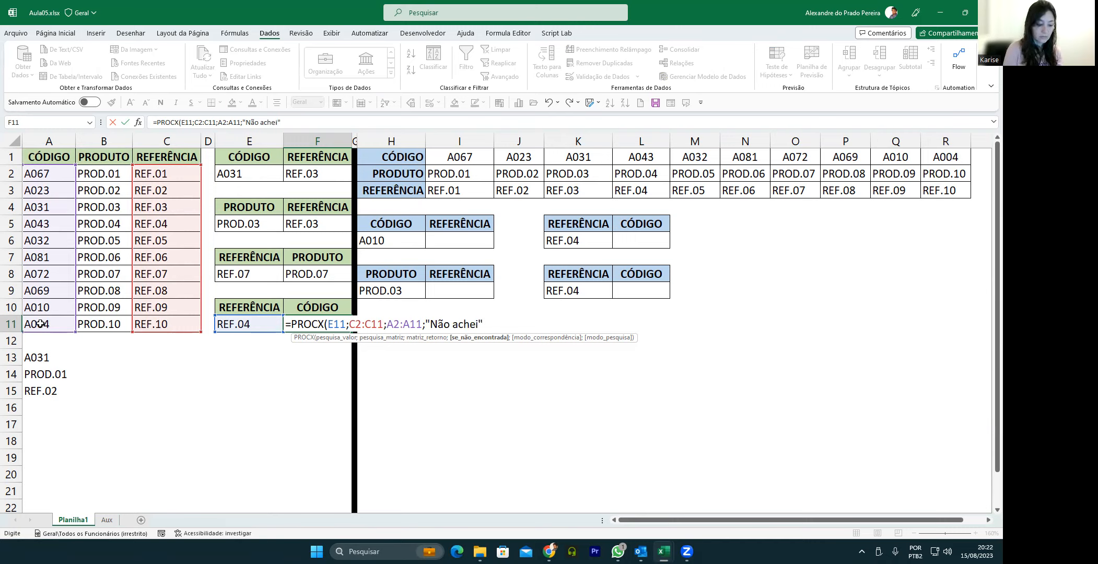
type(")")
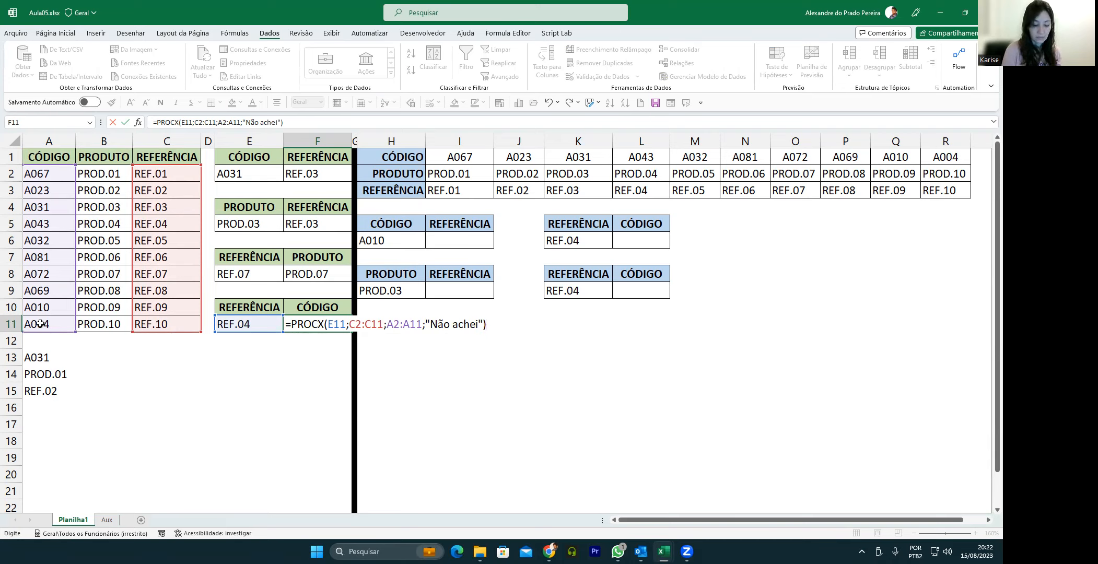
key("Return")
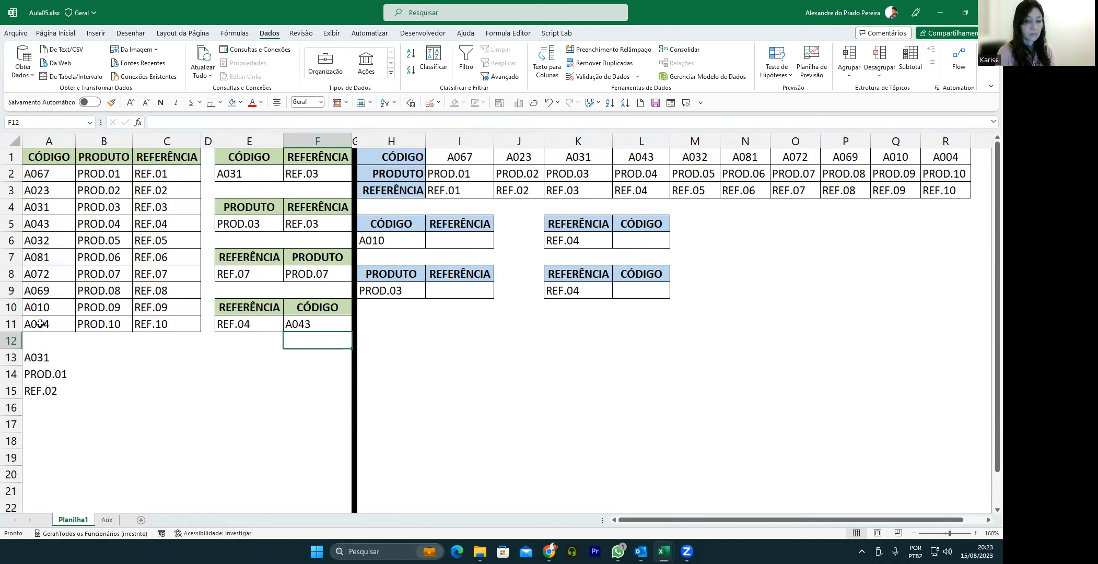
Step: Choose PRODUTO in header F10's validation list and review the PROCX formula in F11, leaving it as it is
left_click(319, 307)
left_click(355, 309)
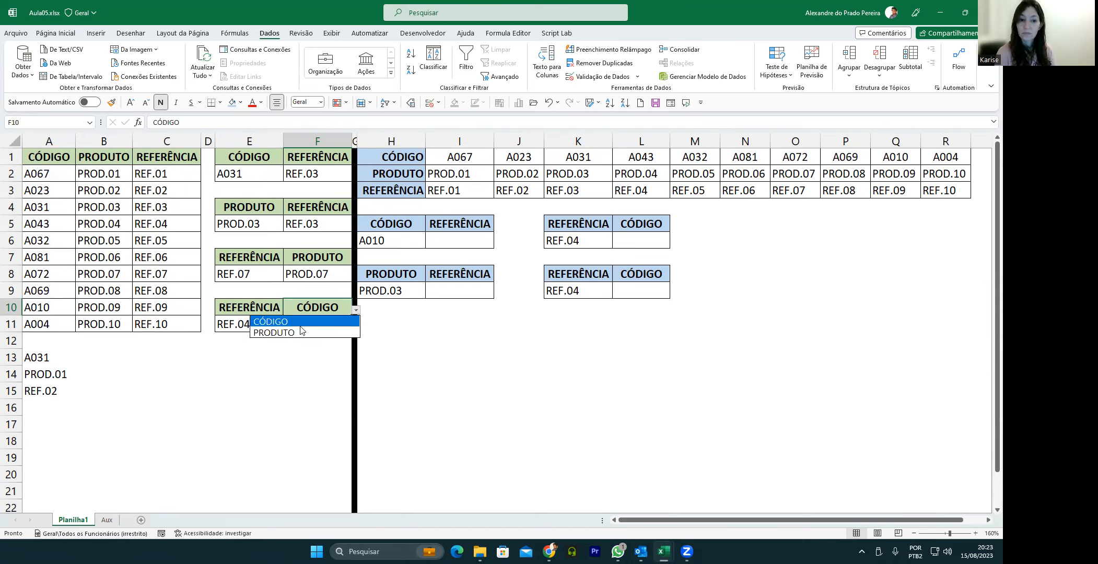
left_click(282, 333)
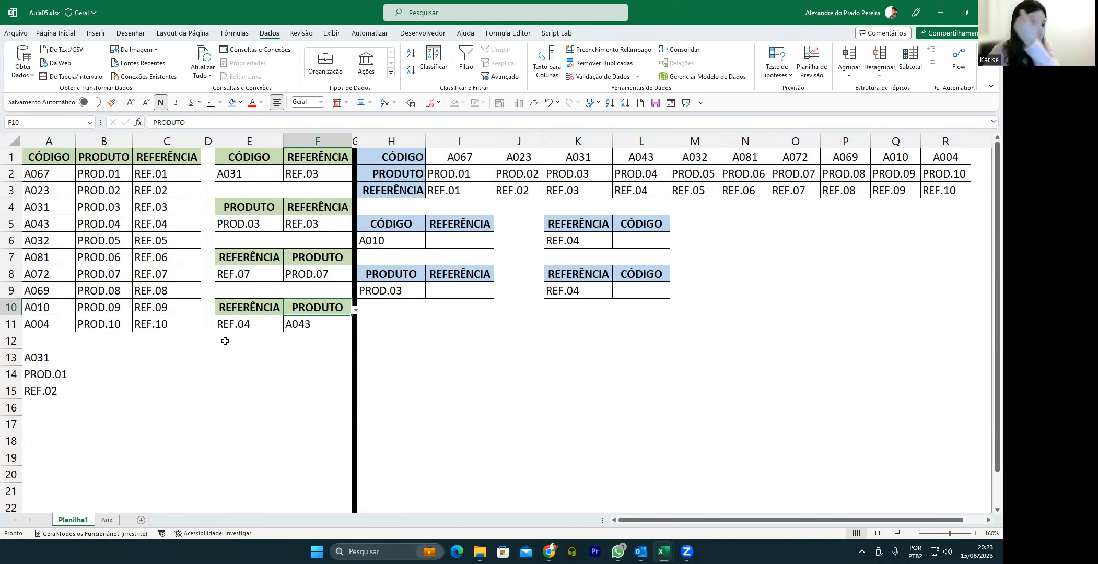
left_click(312, 324)
double_click(312, 325)
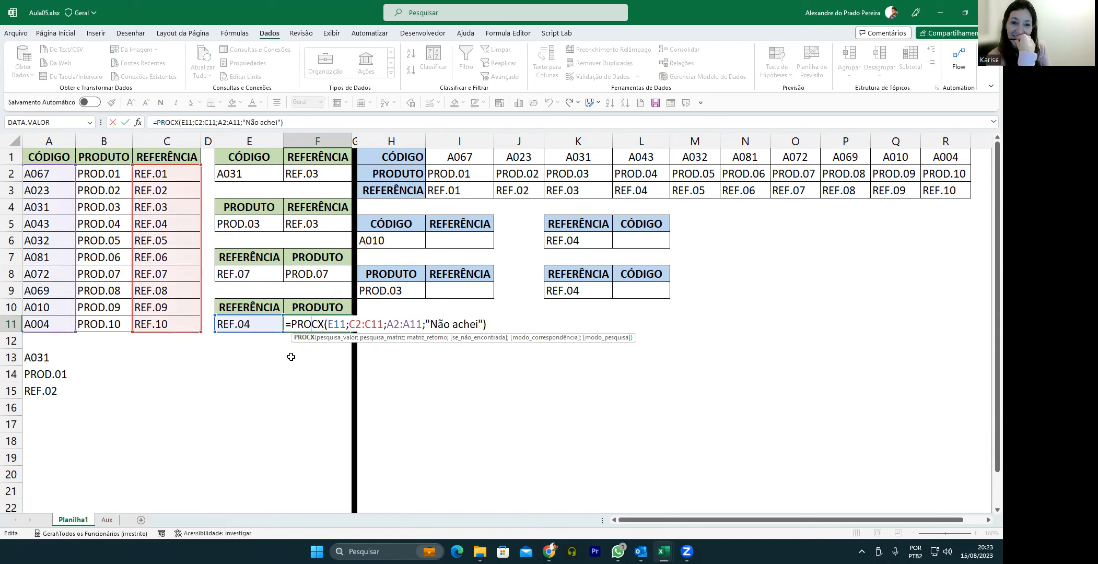
key("Return")
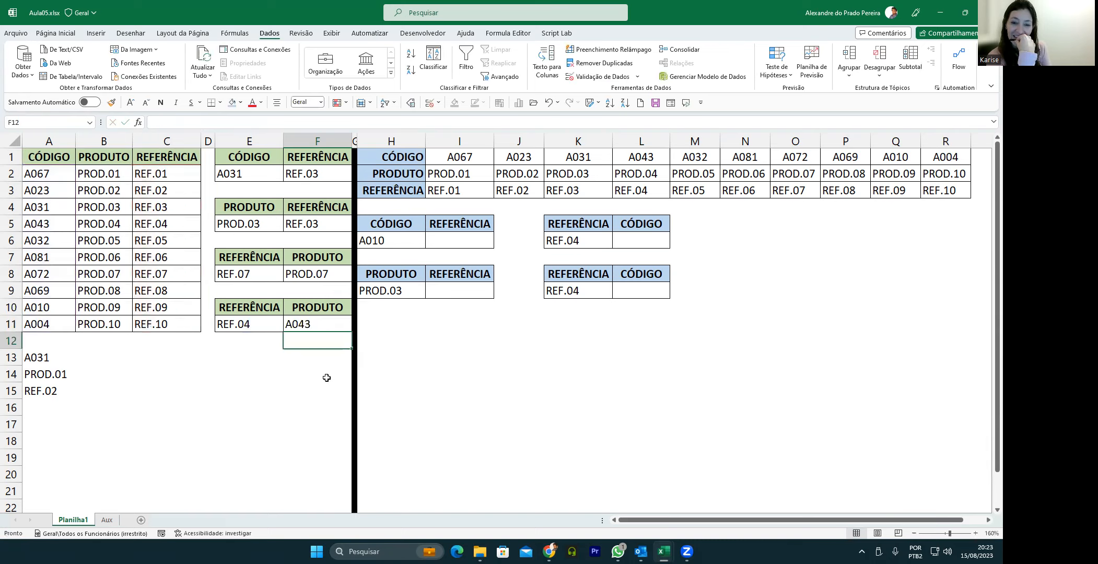
Step: Test F11 by switching header F10 to CÓDIGO and back to PRODUTO, and examine the PROCX return range
left_click(337, 307)
left_click(356, 310)
left_click(319, 320)
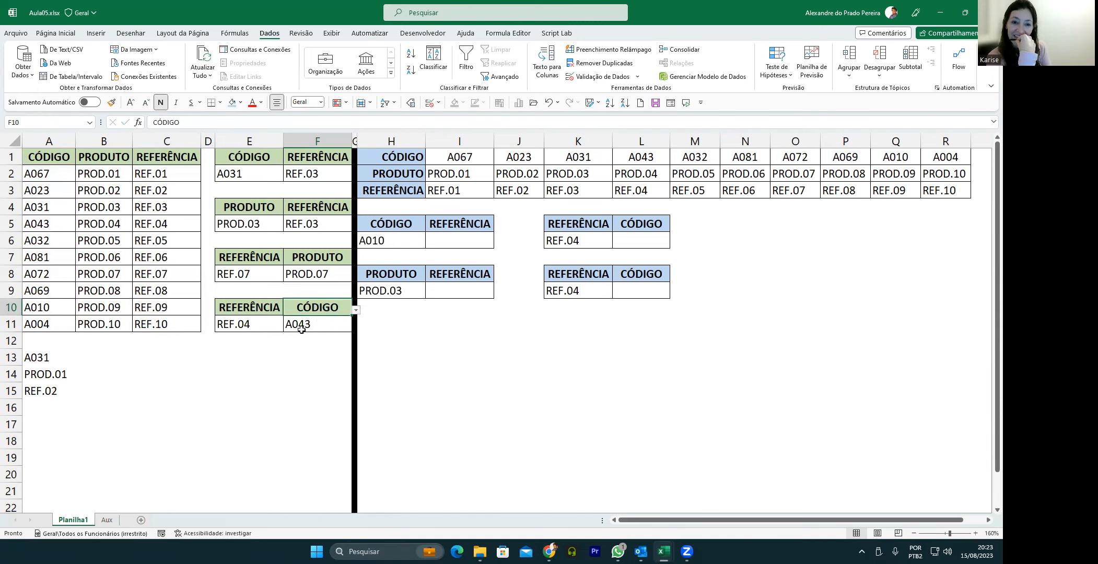
left_click(356, 310)
left_click(320, 329)
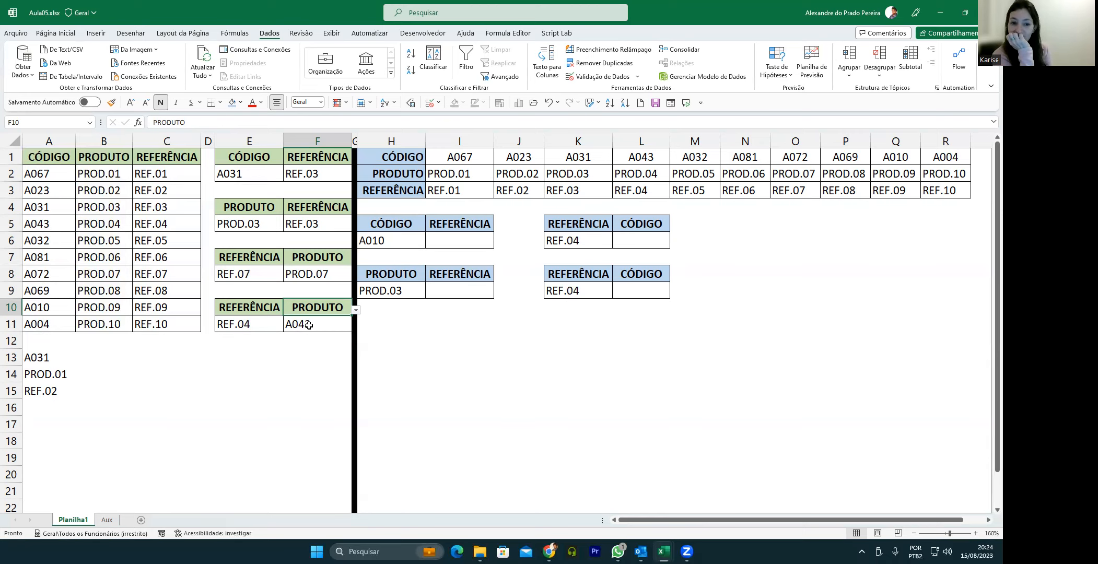
double_click(309, 325)
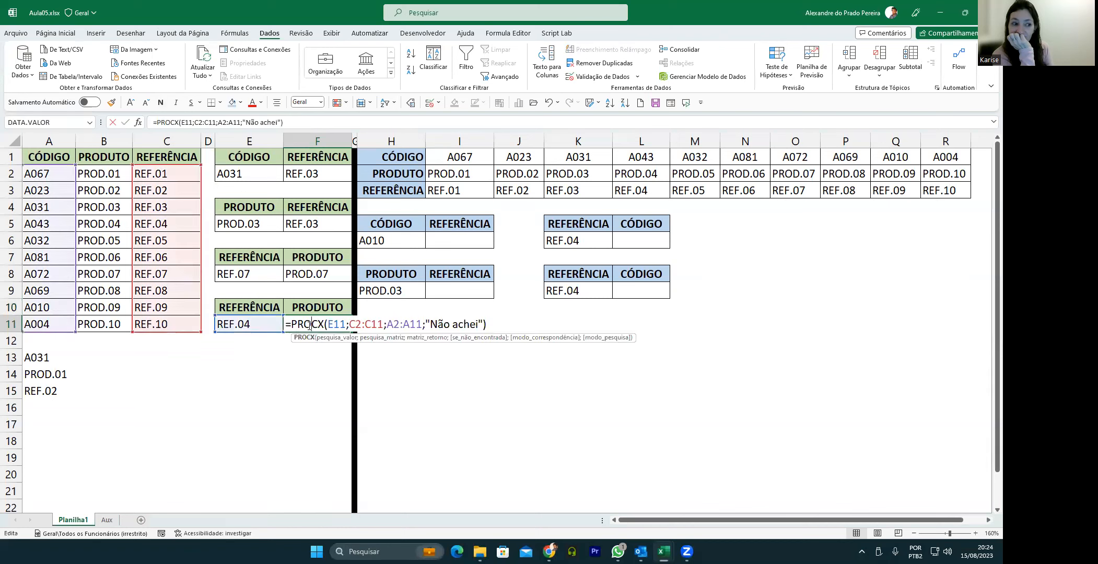
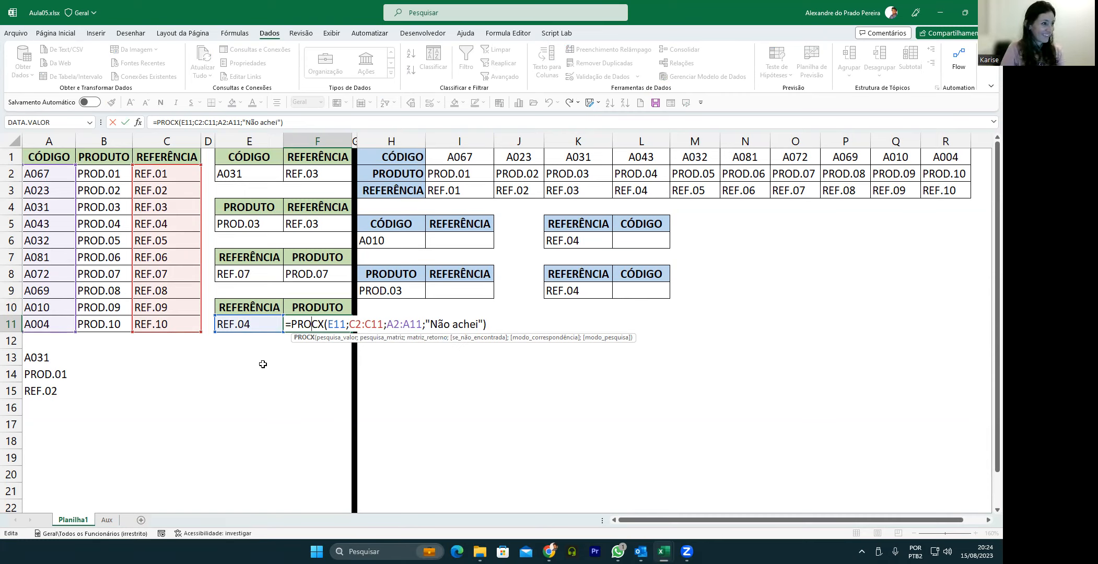
key("Return")
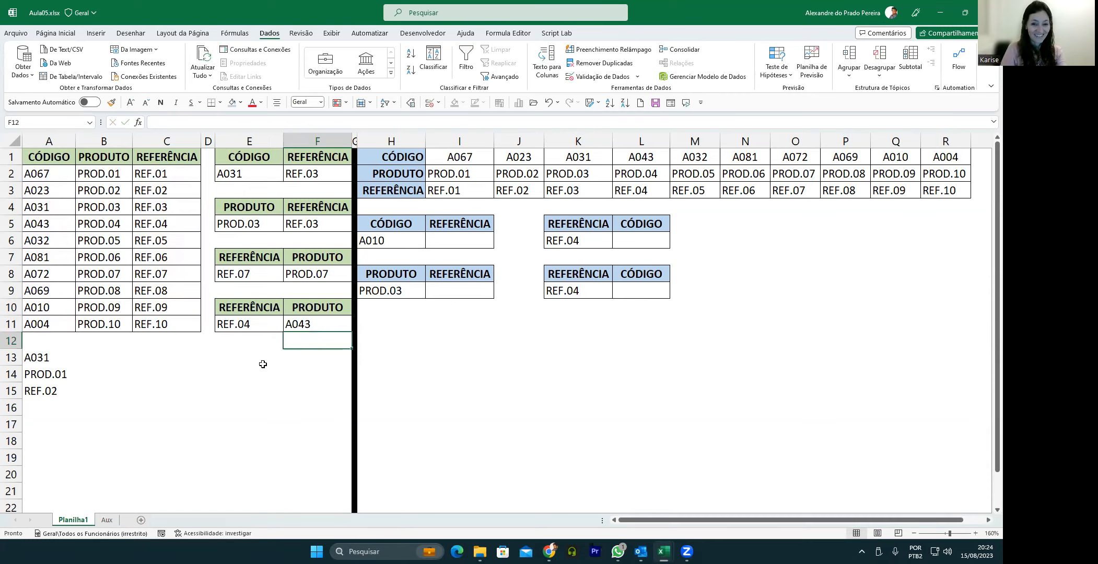
Step: Enter =ESCOLHER(2;B2:B11;C2:C11) in cell C15 to return the second of the two column ranges
left_click(172, 388)
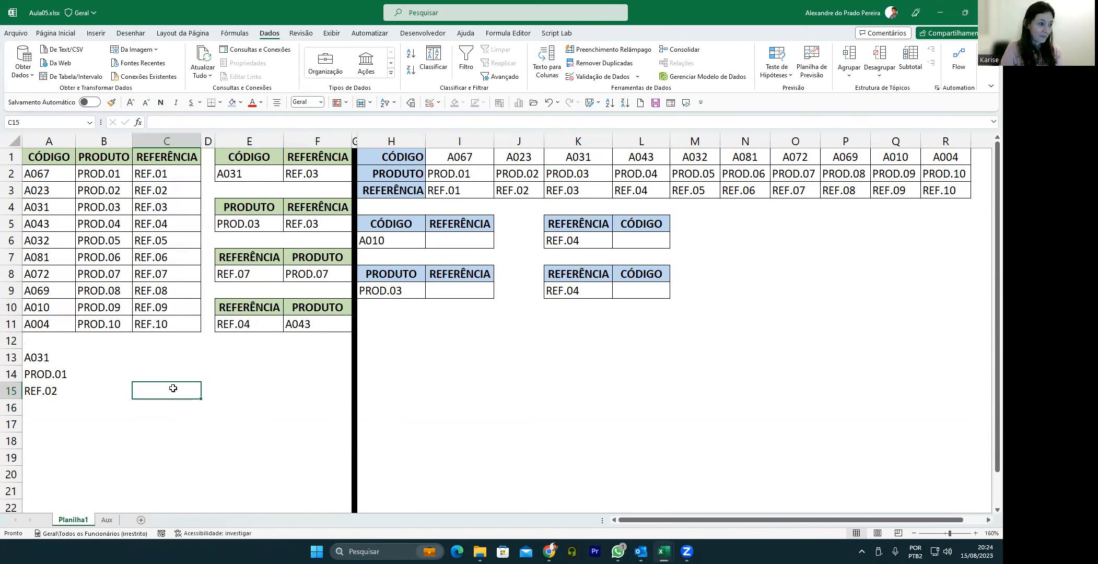
type("=escolher")
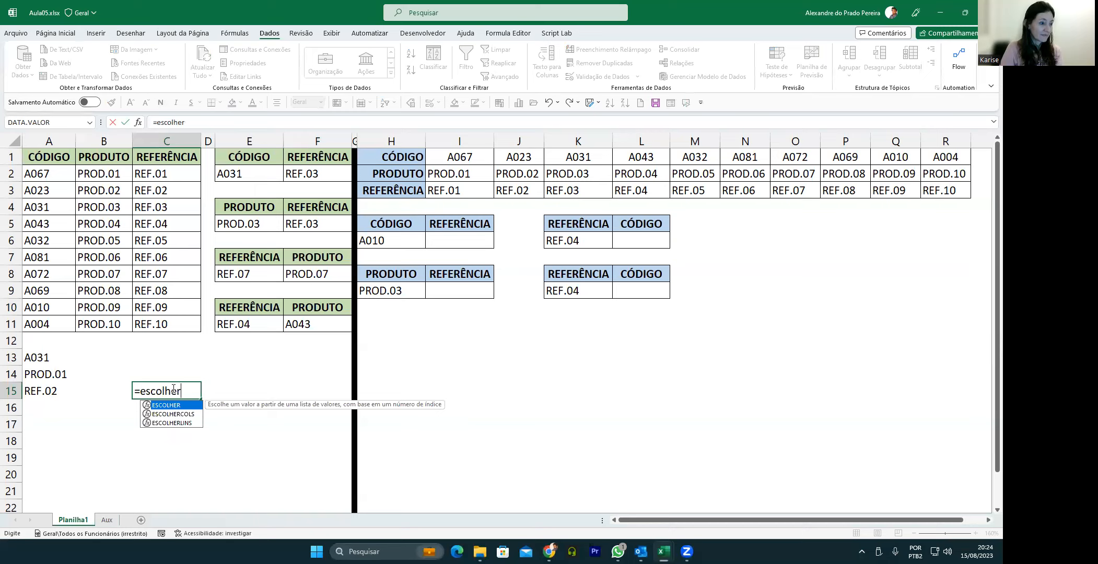
type("(")
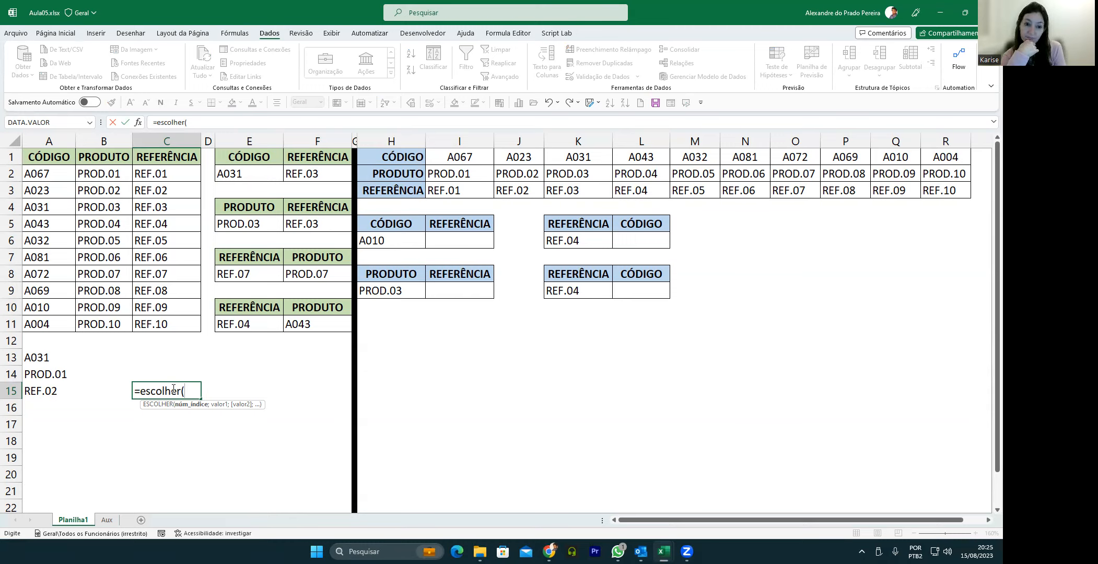
type(";")
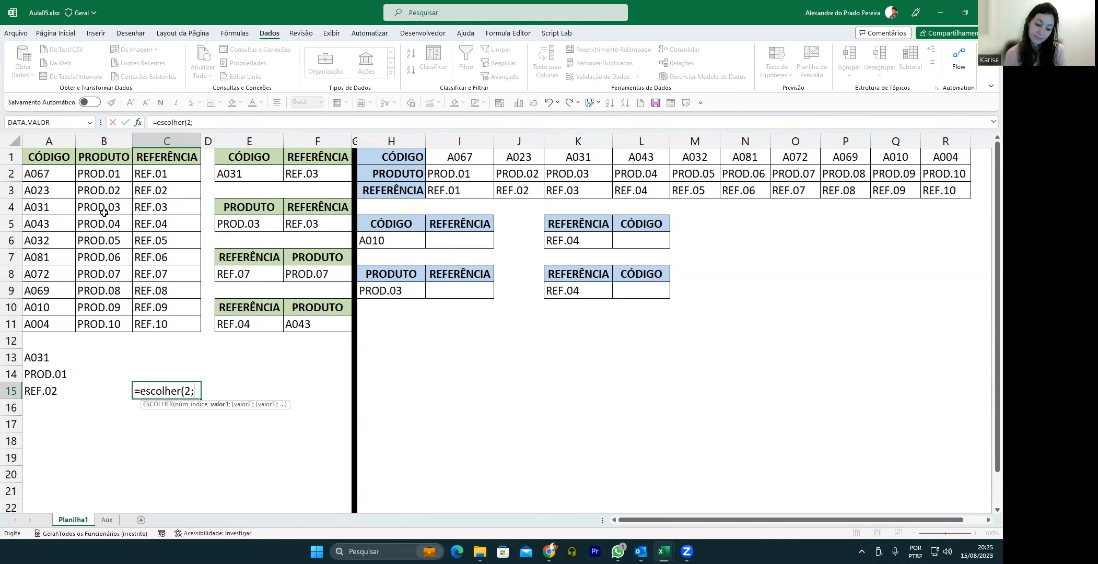
left_click_drag(97, 178, 104, 324)
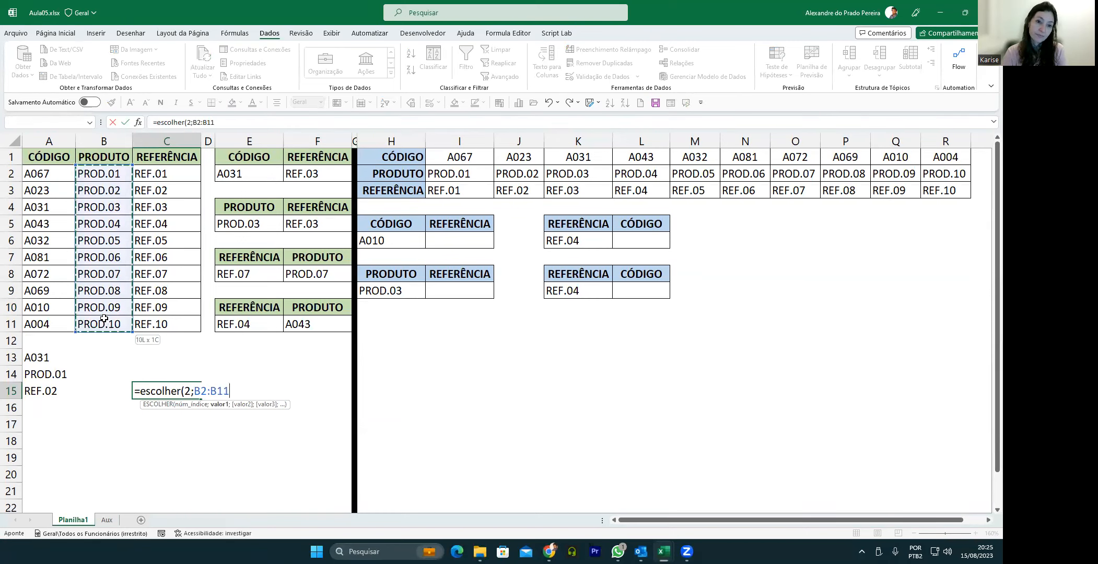
type(";")
left_click_drag(144, 178, 149, 318)
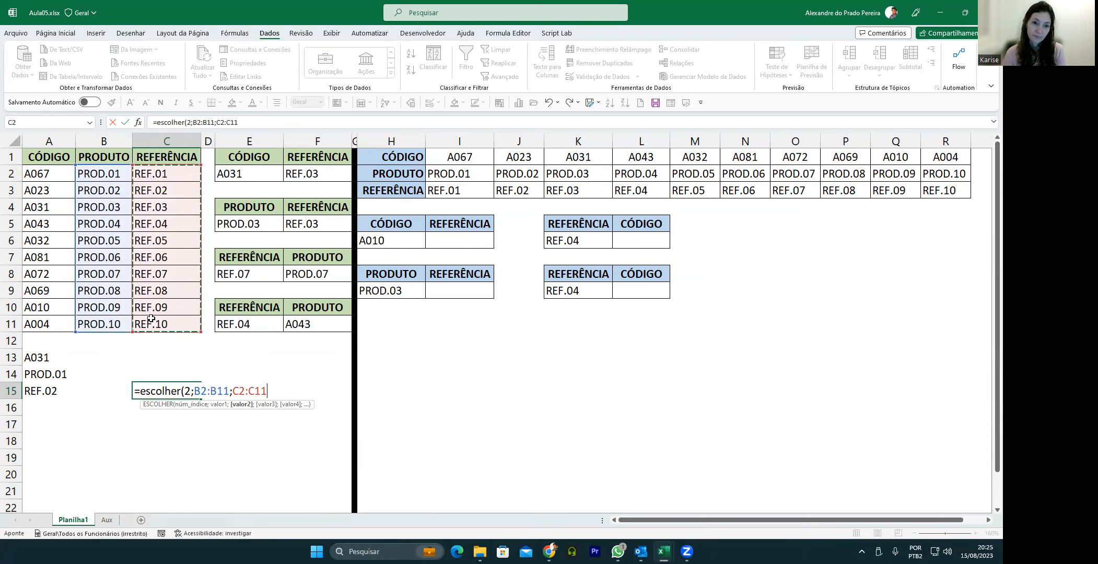
type(")")
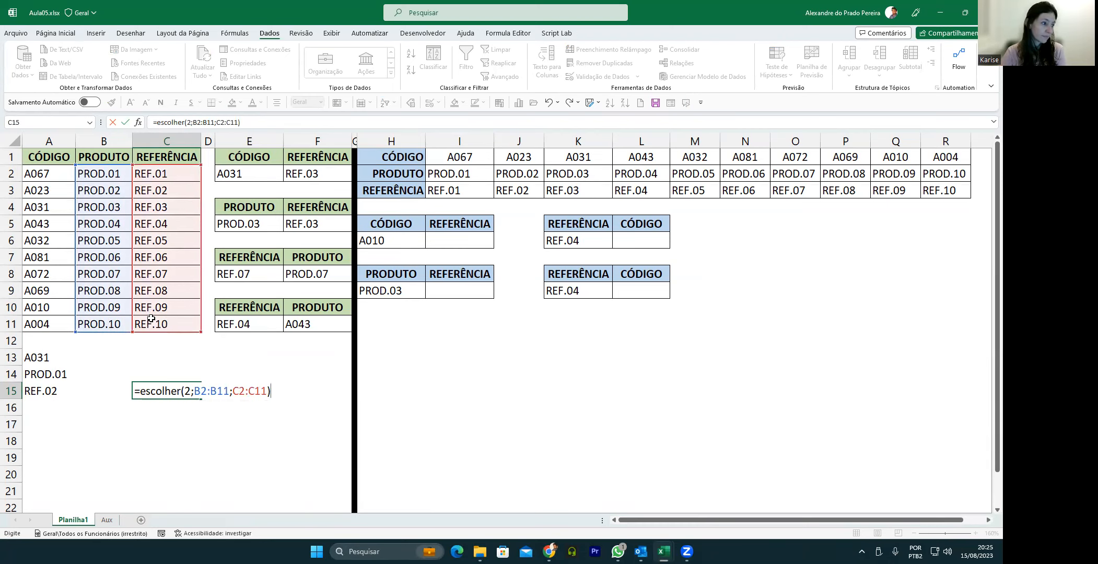
key("Return")
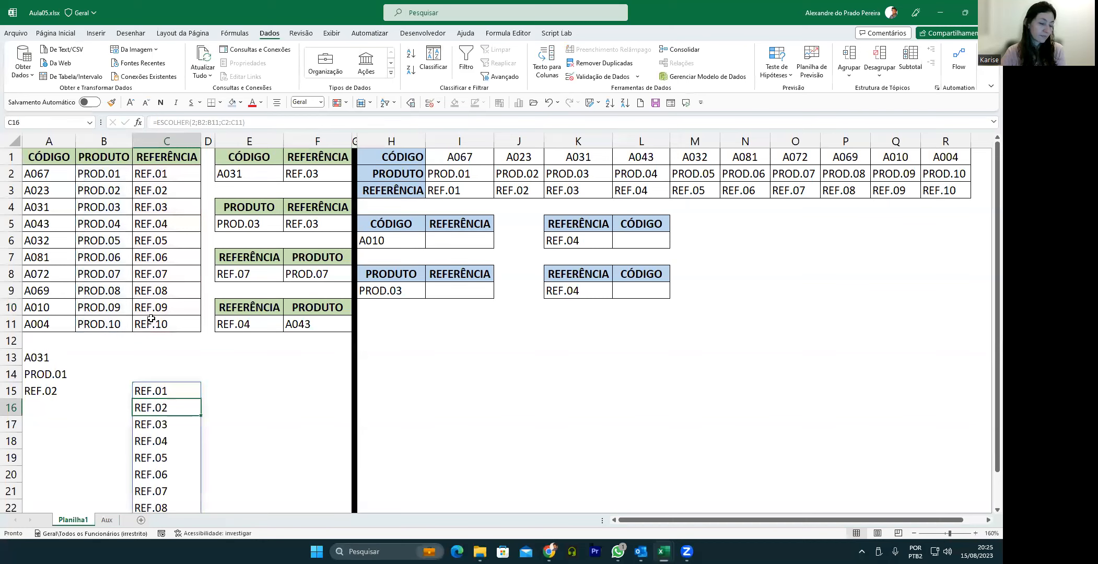
Step: Set the index number of C15's ESCOLHER formula to 1 and review its arguments
double_click(151, 392)
left_click_drag(200, 389, 194, 389)
type("1")
key("Return")
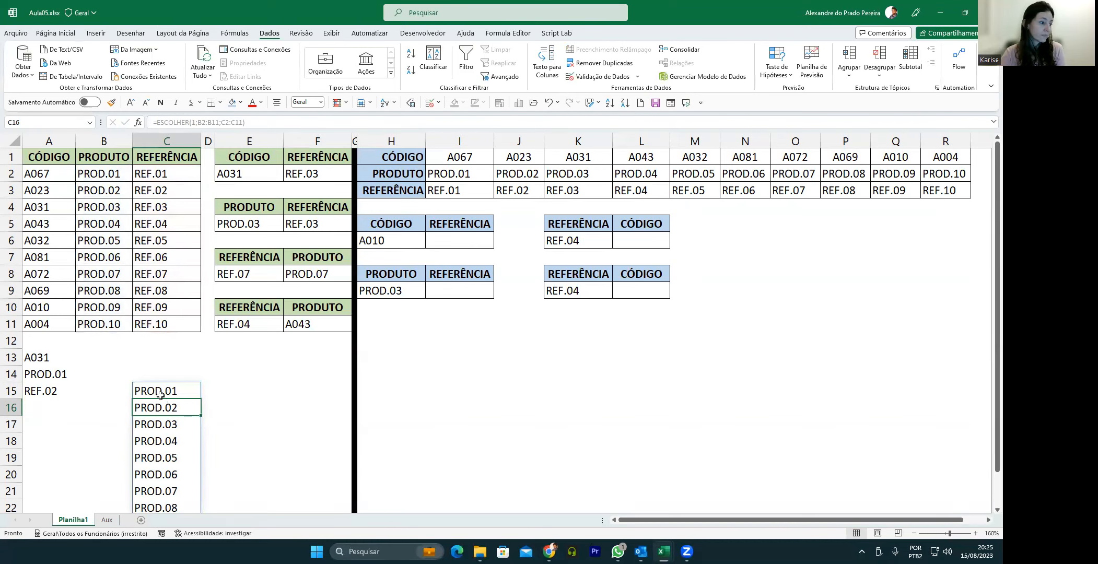
left_click(161, 394)
double_click(160, 394)
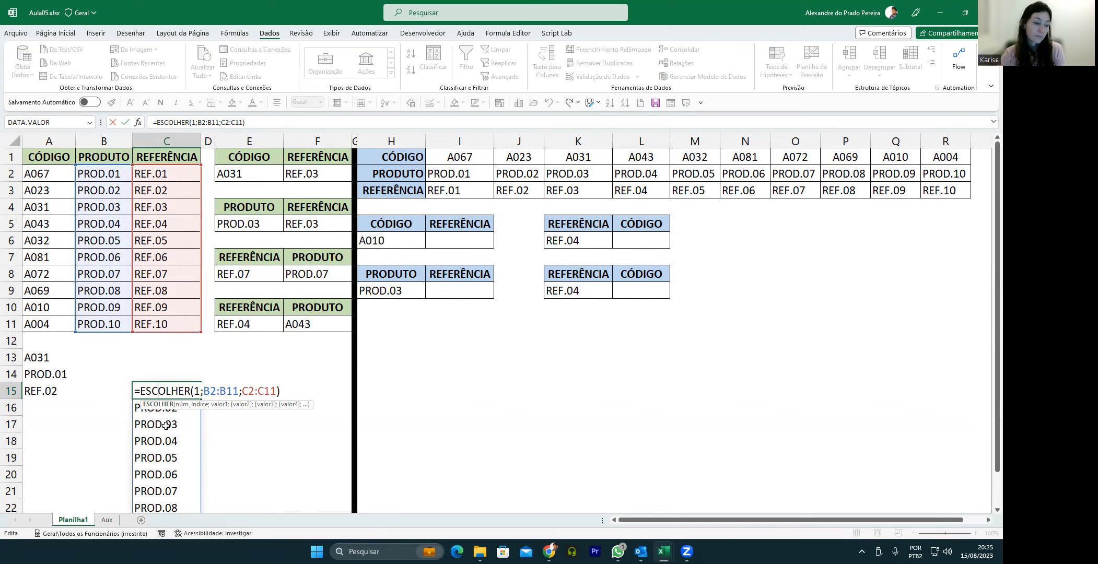
key("Escape")
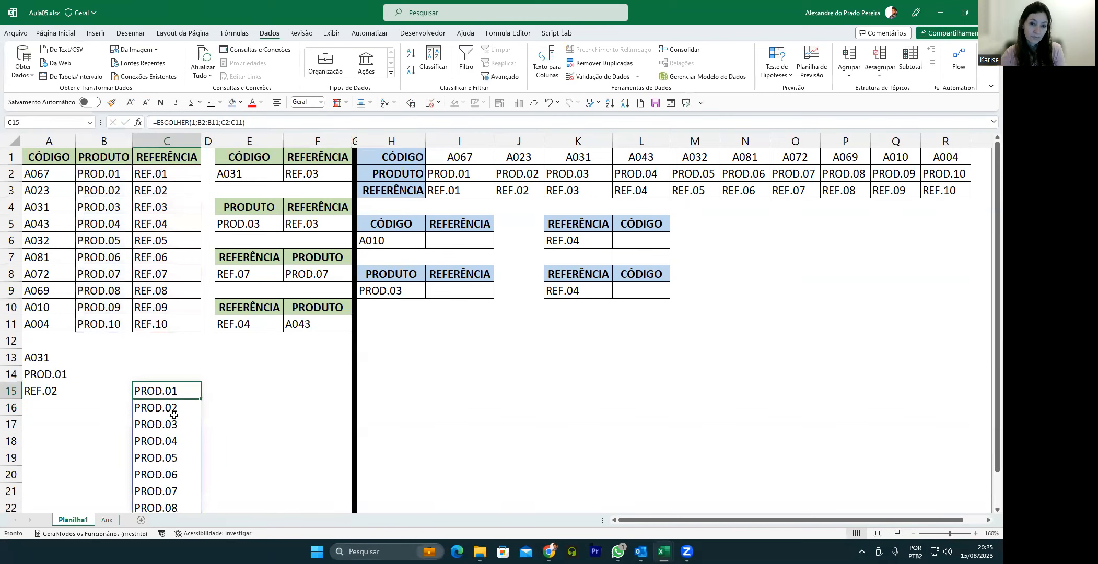
Step: Try to replace the column ranges in C15's ESCOLHER formula with A2:A11
left_click(293, 308)
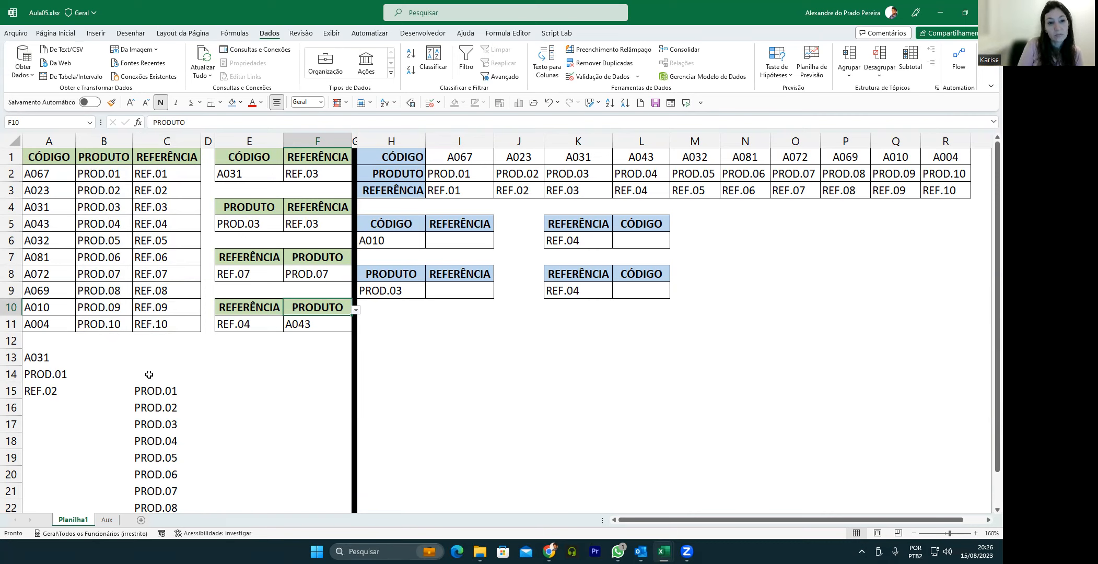
double_click(172, 392)
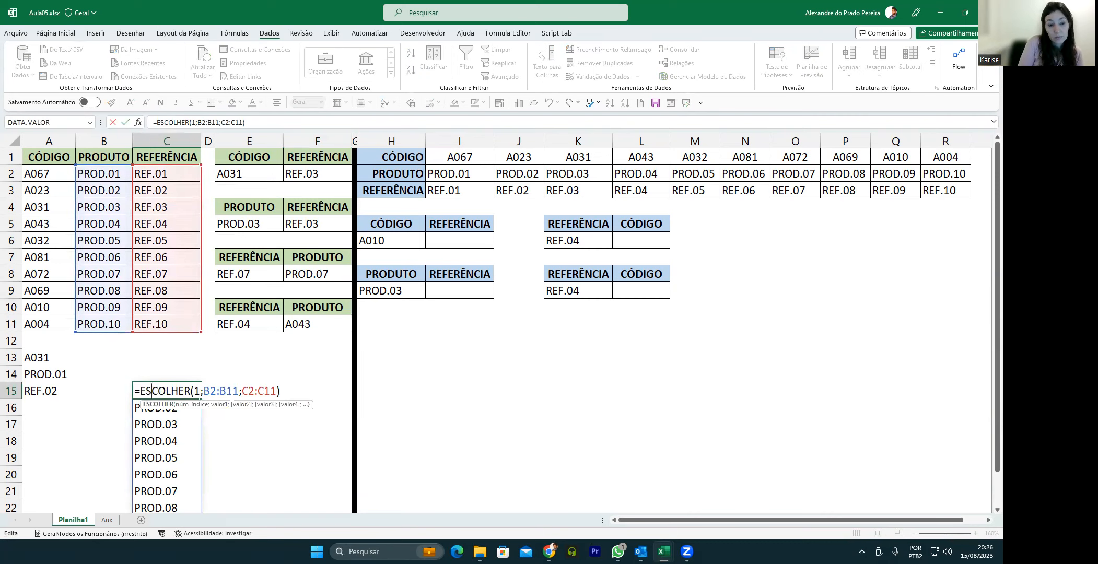
left_click_drag(204, 391, 282, 391)
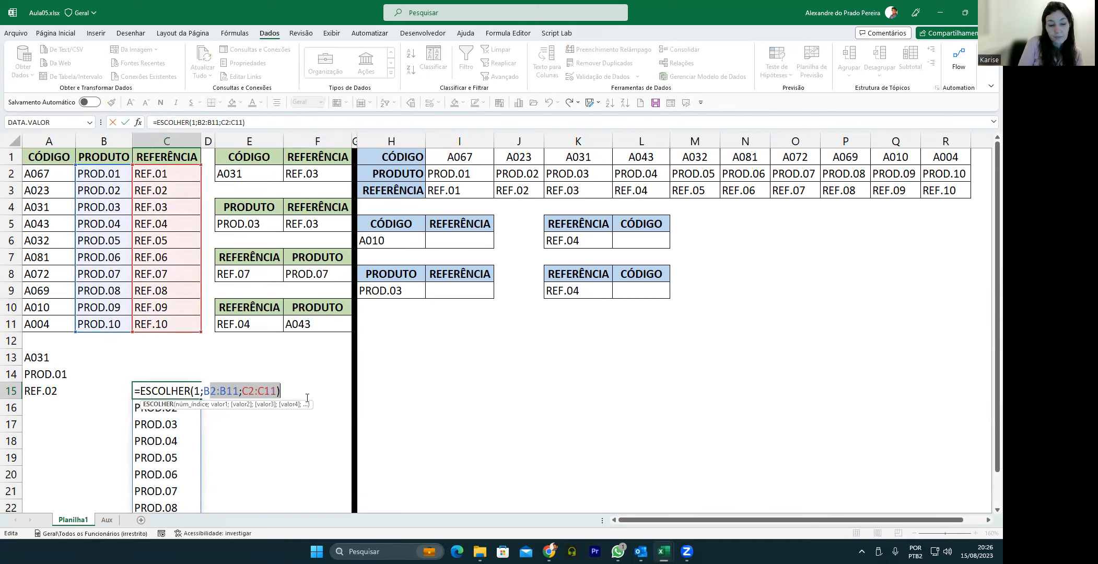
type("B")
left_click_drag(58, 173, 57, 325)
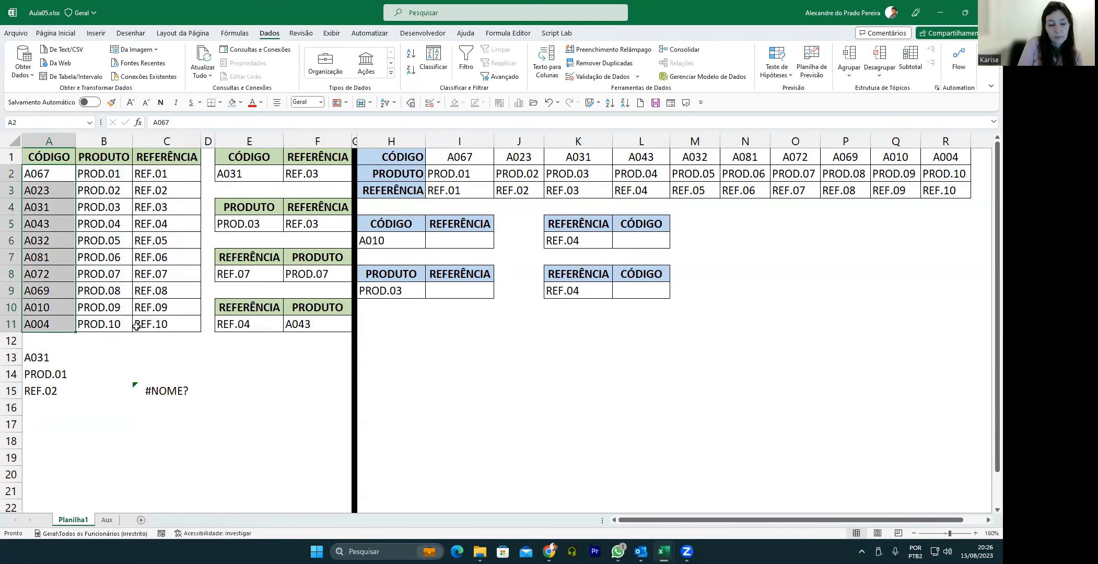
Step: Correct C15's formula to =ESCOLHER(1;A2:A11;B2:B11), choosing between the CÓDIGO and PRODUTO columns
double_click(168, 395)
left_click_drag(204, 402, 262, 390)
double_click(177, 391)
key("Delete")
left_click_drag(50, 175, 56, 317)
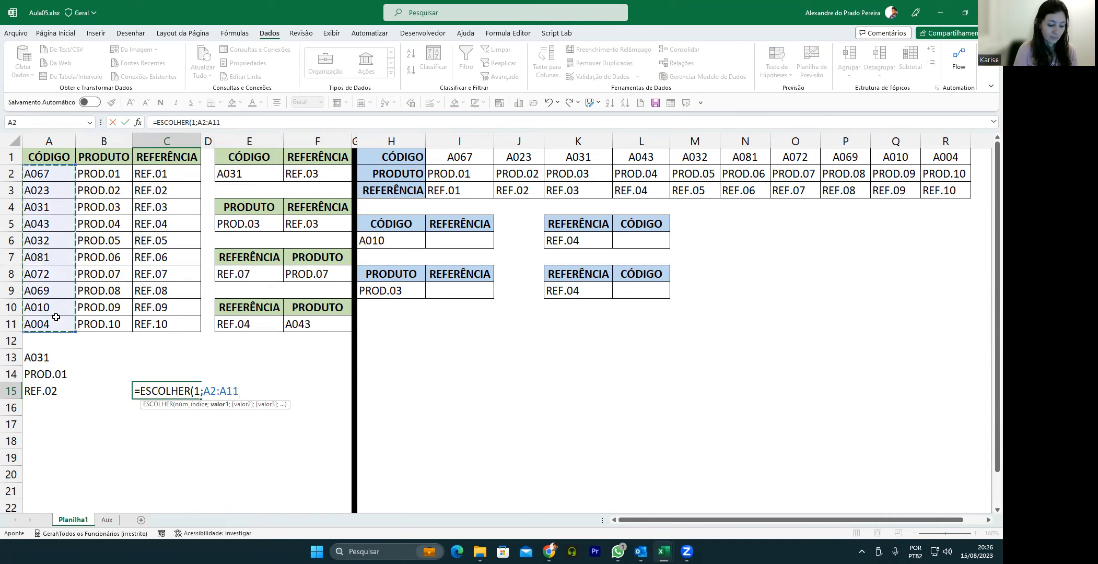
type(";")
left_click(99, 176)
left_click_drag(99, 189, 100, 324)
type(")")
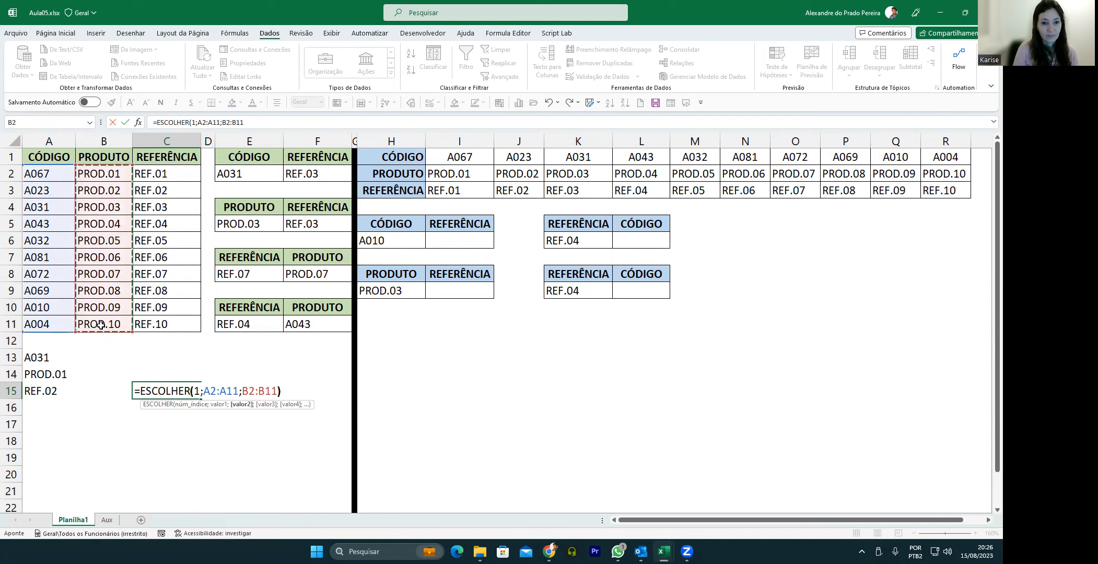
key("Return")
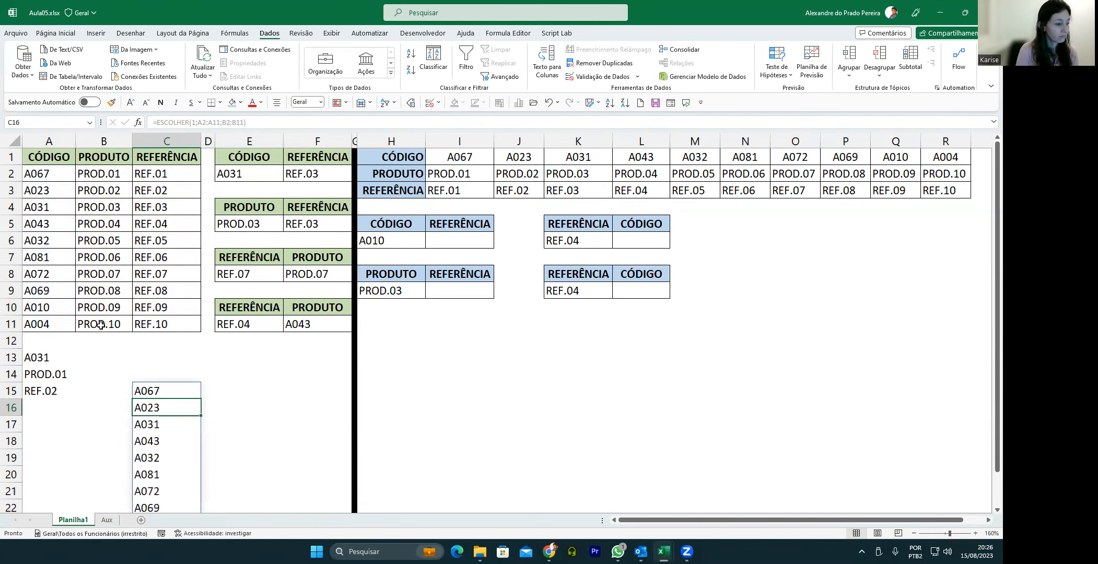
Step: Choose CÓDIGO in header F10's validation list to match index 1
left_click(308, 312)
left_click(356, 310)
left_click(281, 319)
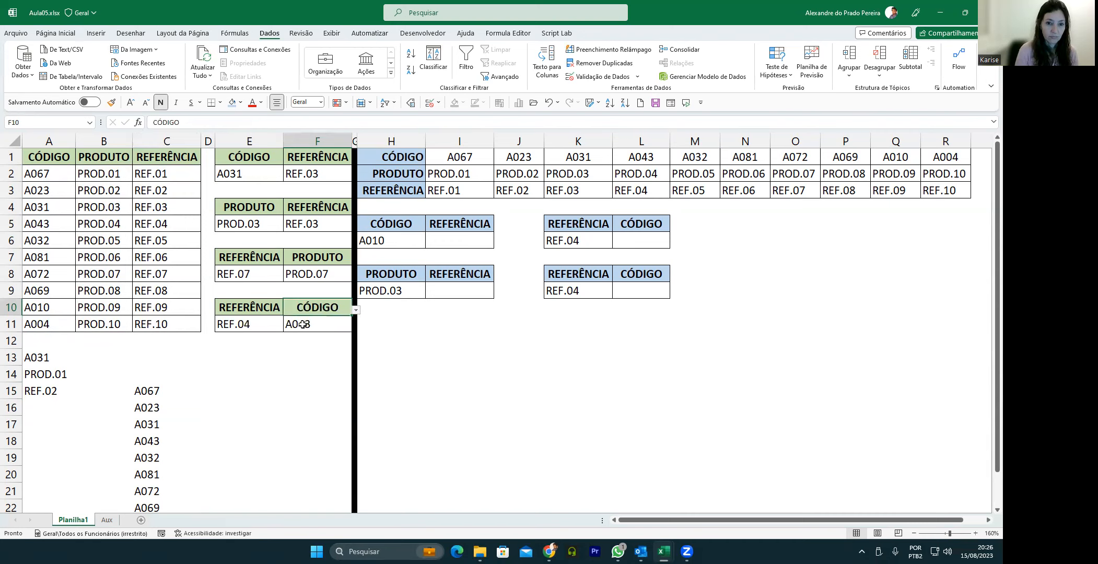
Step: Set the index number of C15's ESCOLHER formula to 2 and choose PRODUTO in header F10 to match
double_click(152, 392)
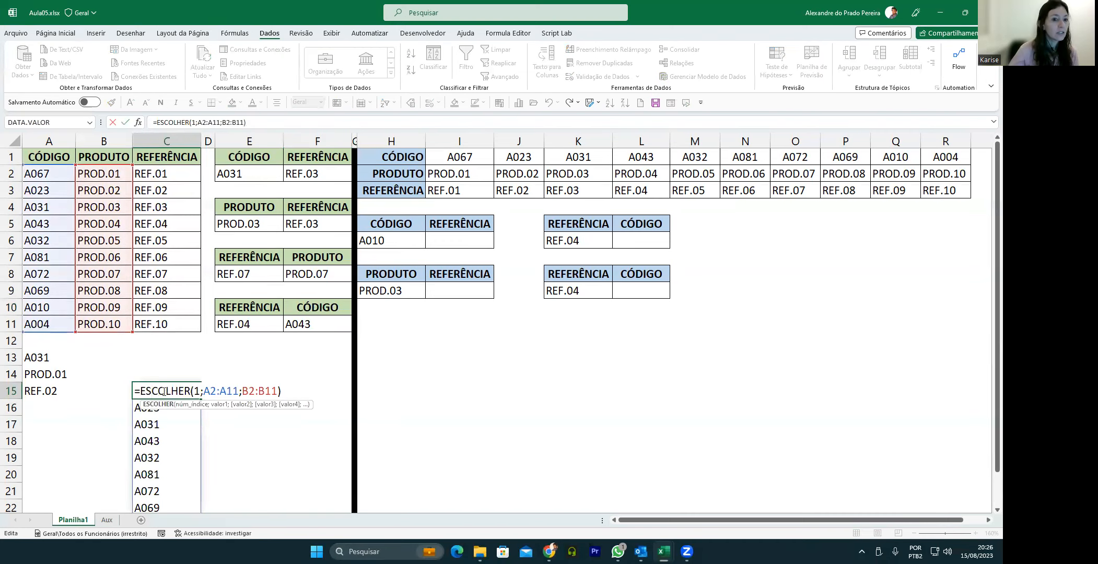
left_click(196, 390)
key("BackSpace")
type("2")
key("Return")
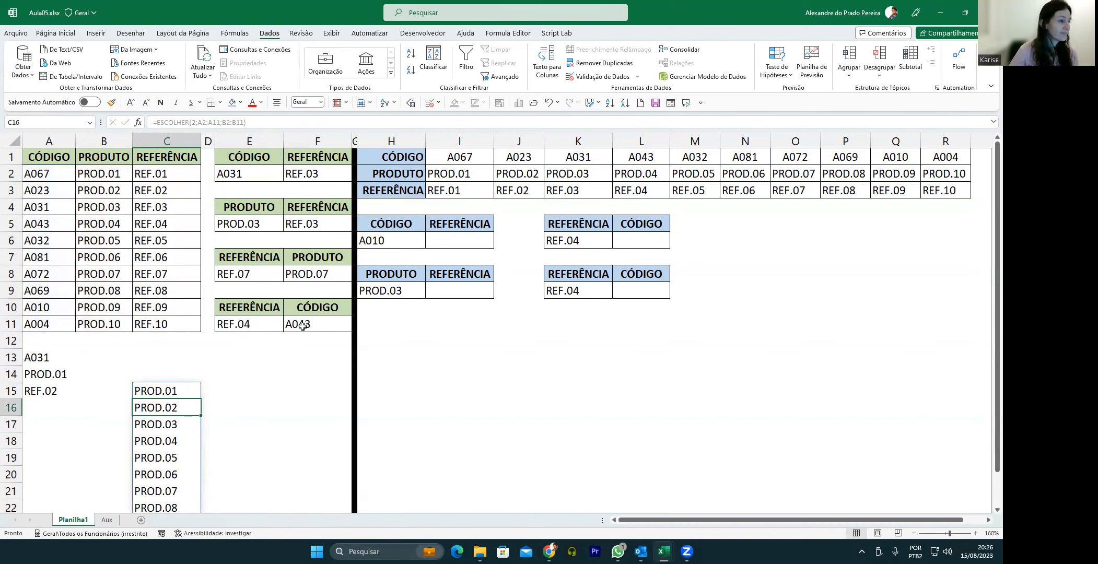
left_click(323, 311)
left_click(356, 310)
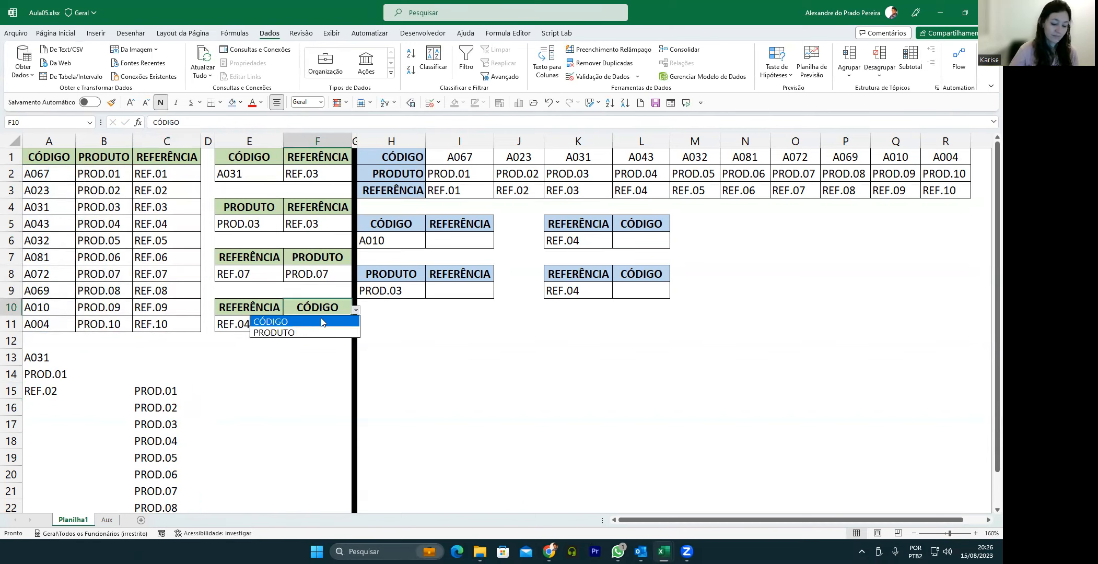
left_click(294, 334)
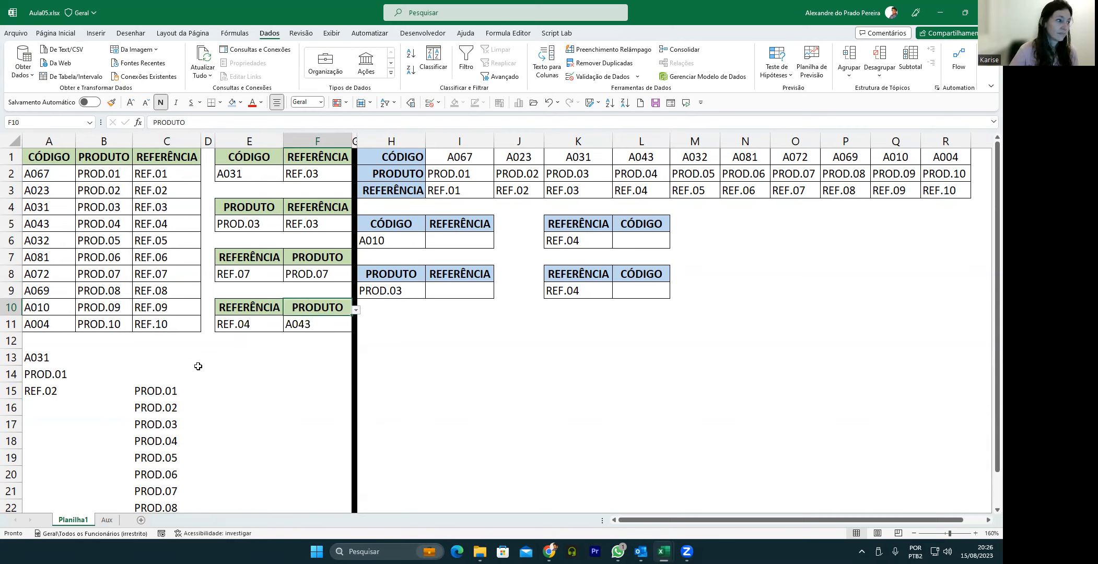
Step: Enter =CORRESP(F10;A1:B1;0) in cell C14 to find the selected header's position in the table's headings
left_click(161, 375)
type("=correspo")
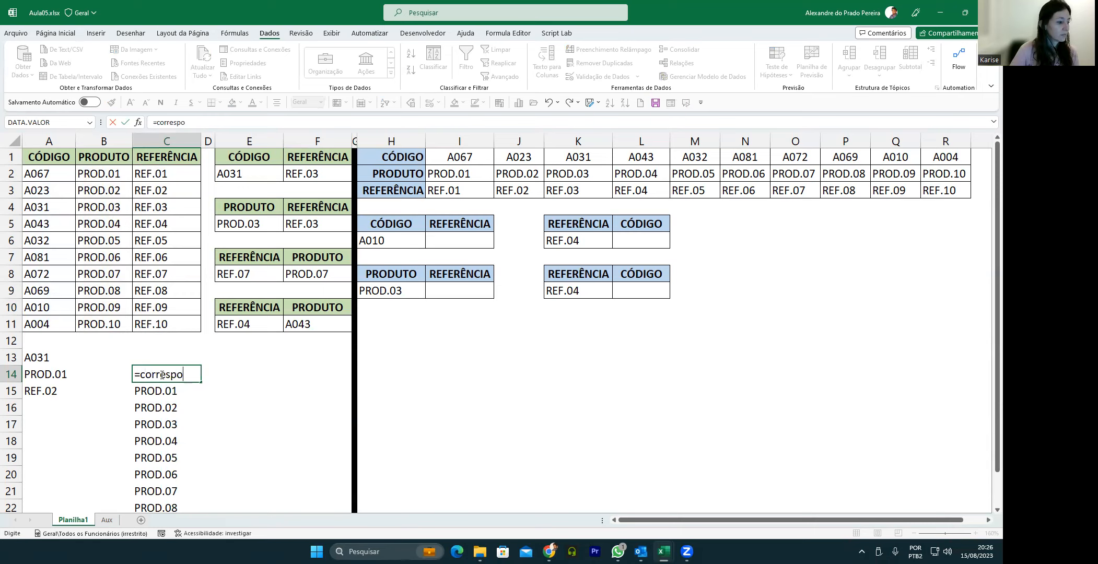
key("BackSpace")
type("(")
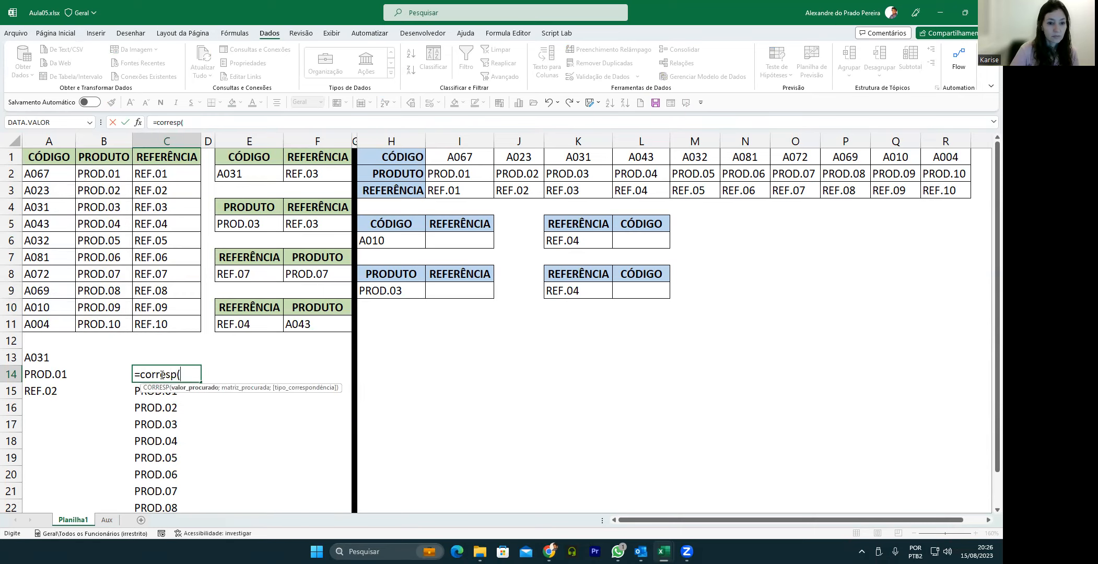
left_click(312, 307)
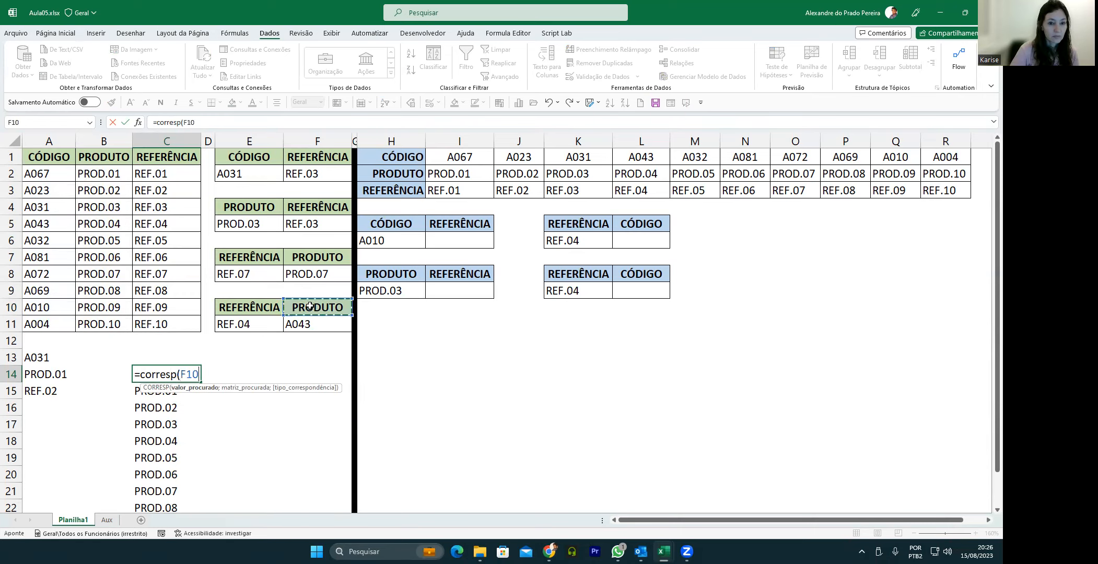
type(";")
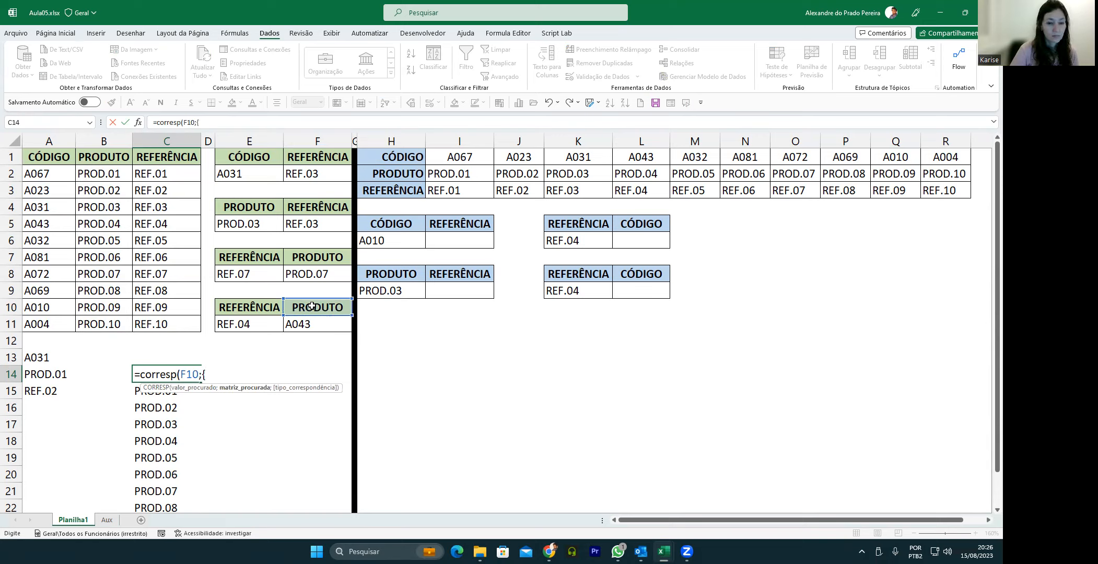
left_click(69, 157)
left_click_drag(69, 157, 89, 156)
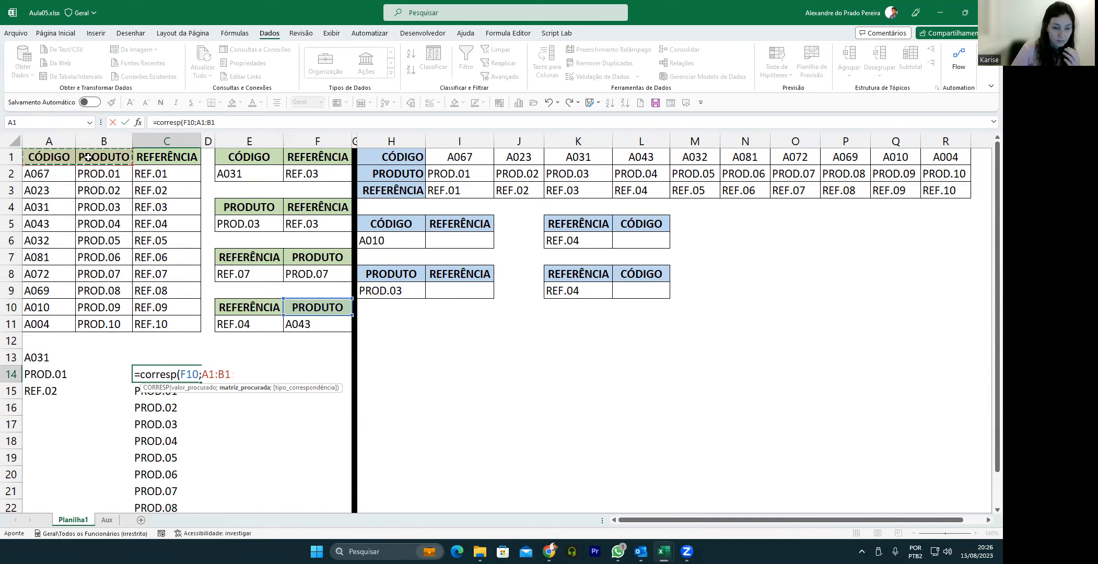
type(";0)")
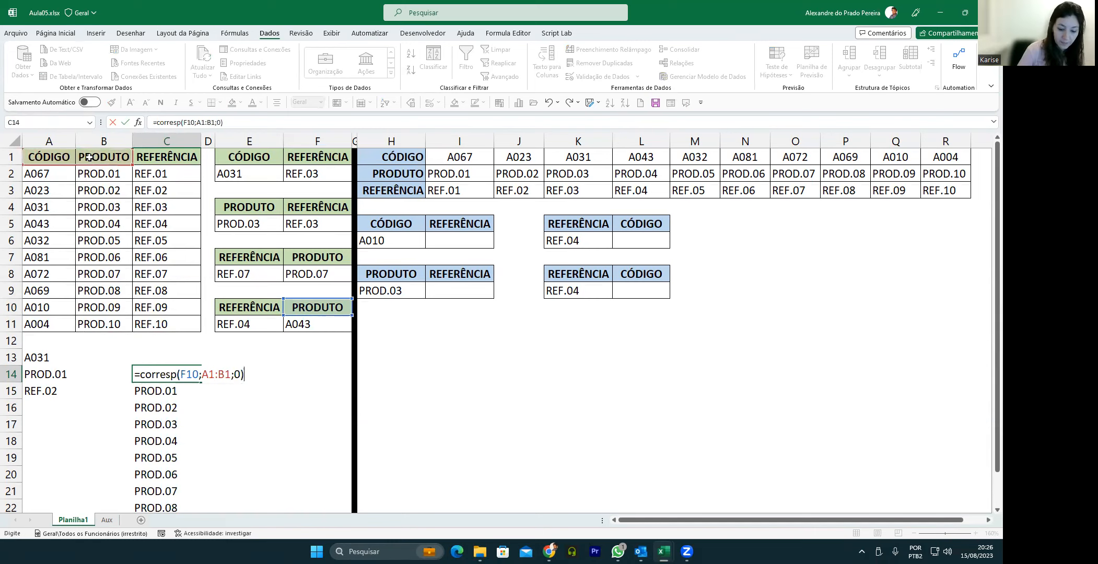
key("Return")
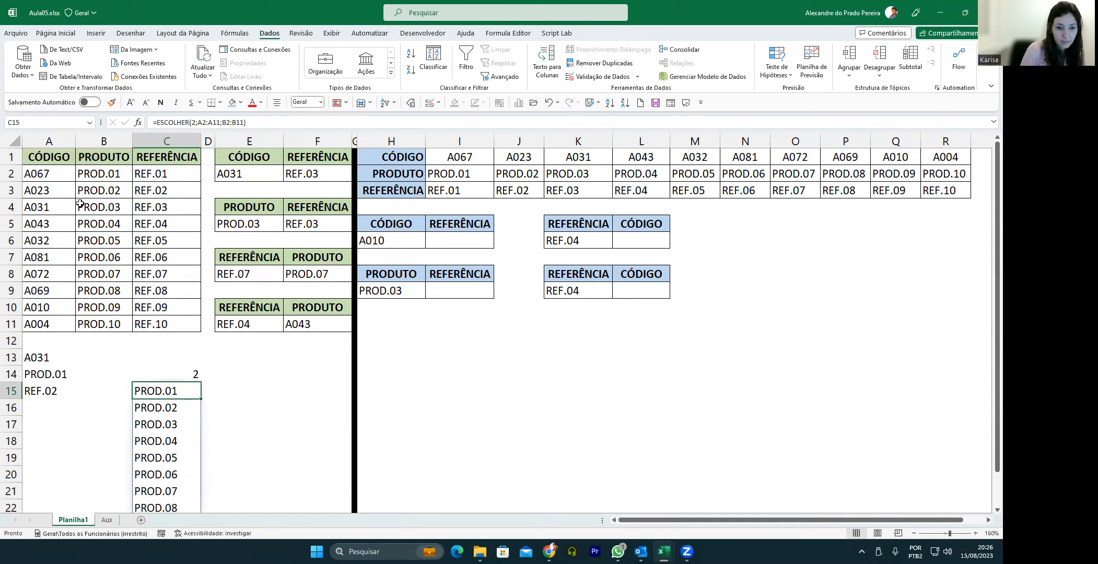
Step: Replace the index number in C15's ESCOLHER formula with a reference to cell C14
double_click(151, 391)
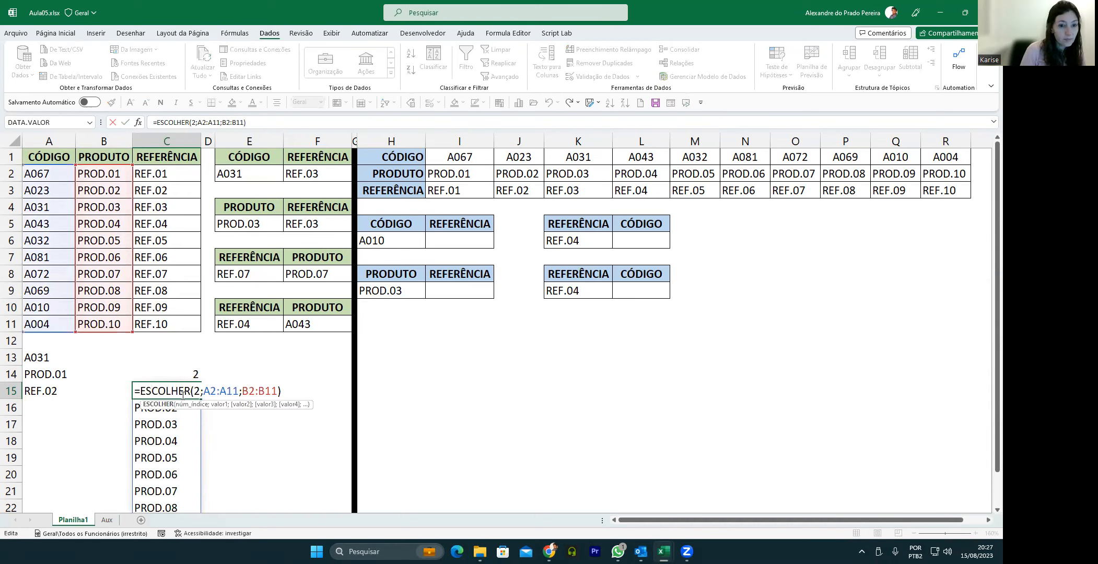
left_click(199, 392)
key("BackSpace")
left_click(177, 373)
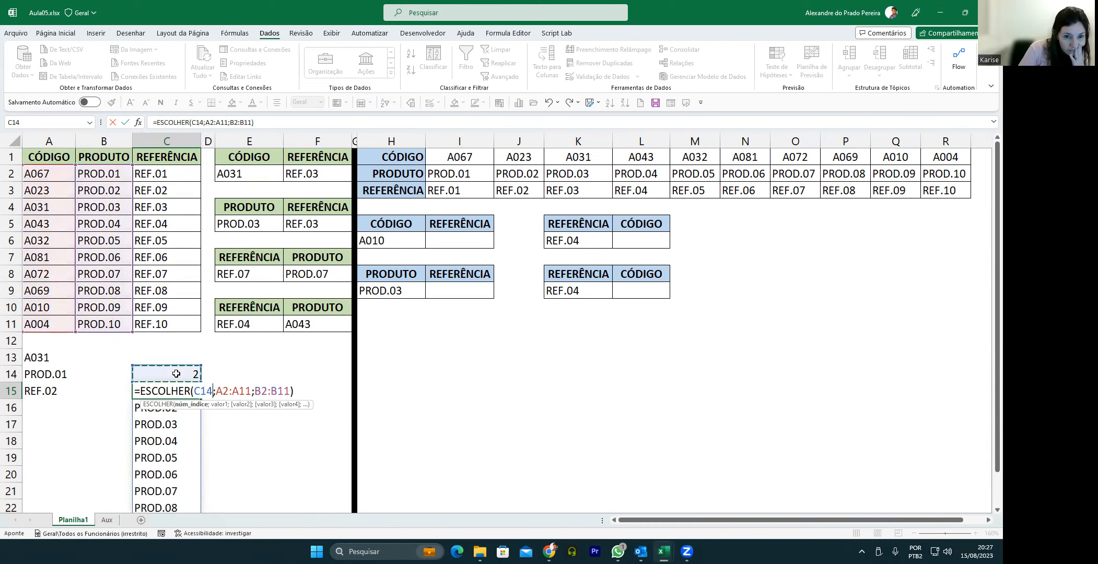
key("Return")
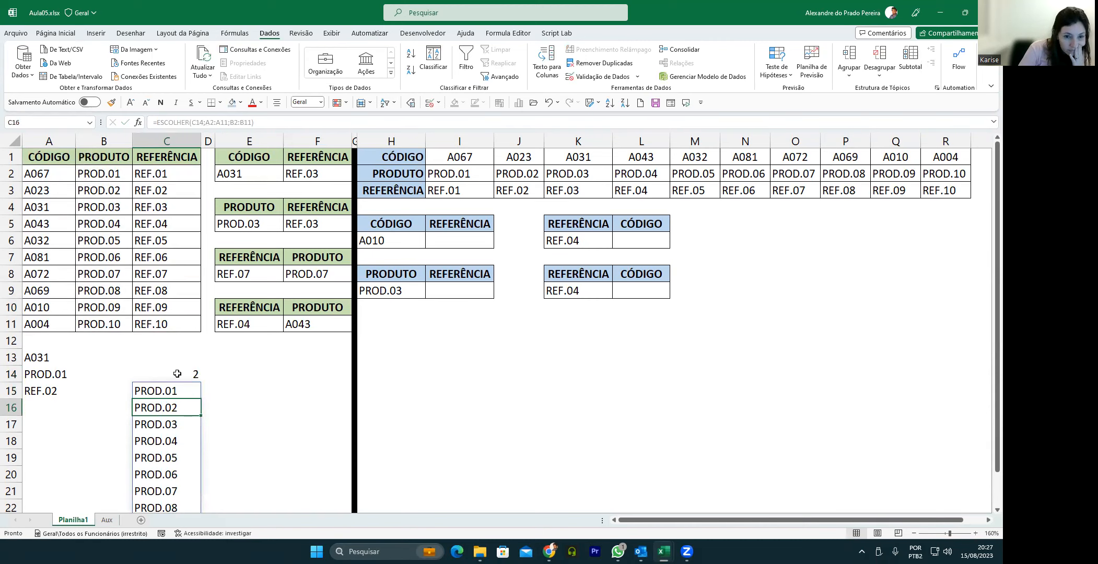
Step: Test the linked C14 and C15 formulas by switching header F10 to CÓDIGO and back to PRODUTO
left_click(308, 312)
left_click(355, 311)
left_click(304, 320)
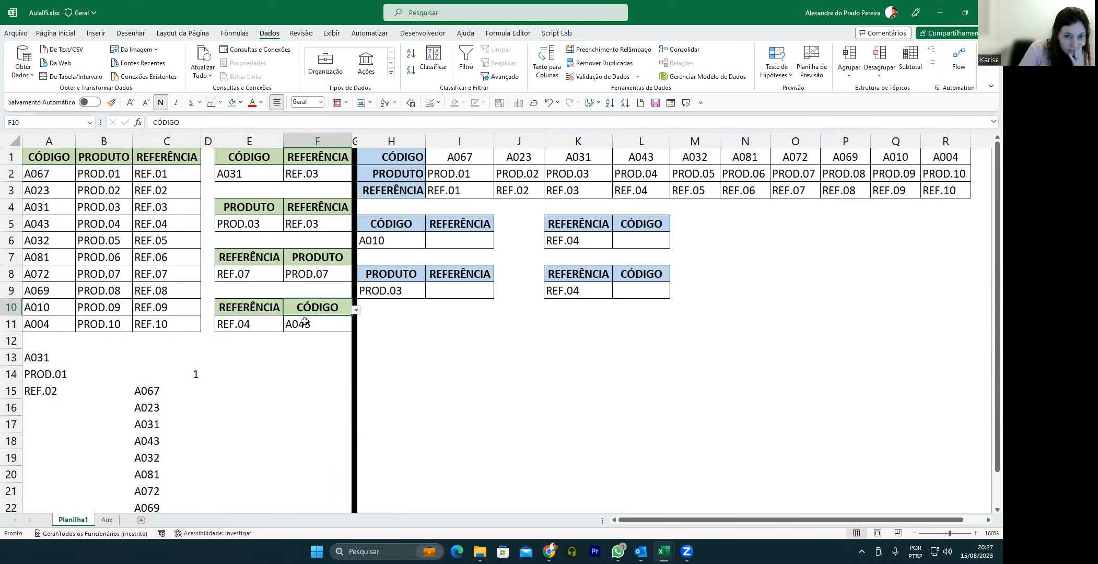
left_click(355, 312)
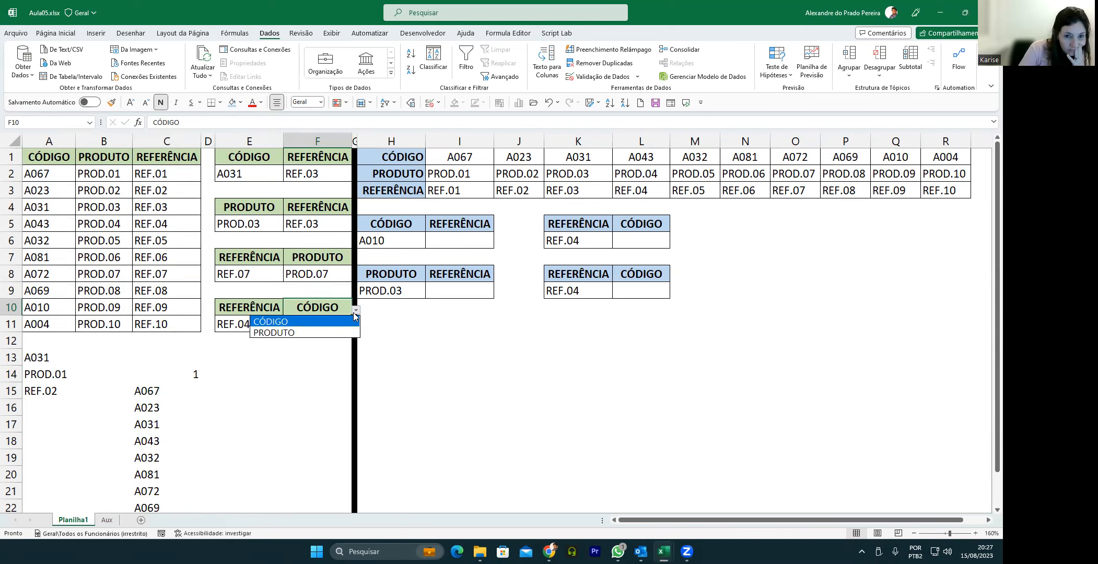
left_click(303, 328)
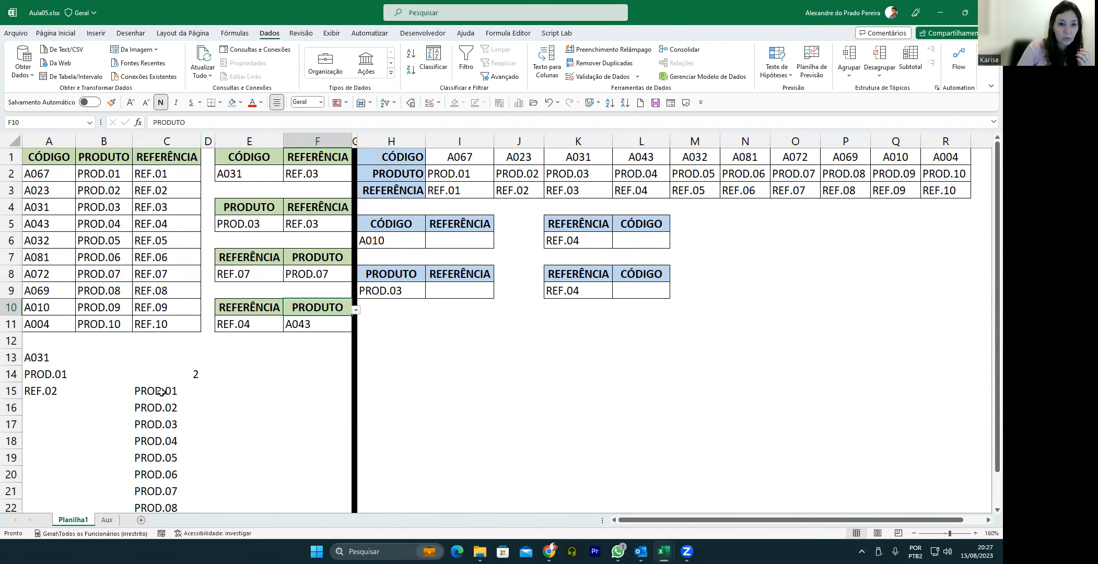
Step: Review the arguments of the CORRESP formula in C14 and the ESCOLHER formula in C15, leaving both as they are
double_click(162, 376)
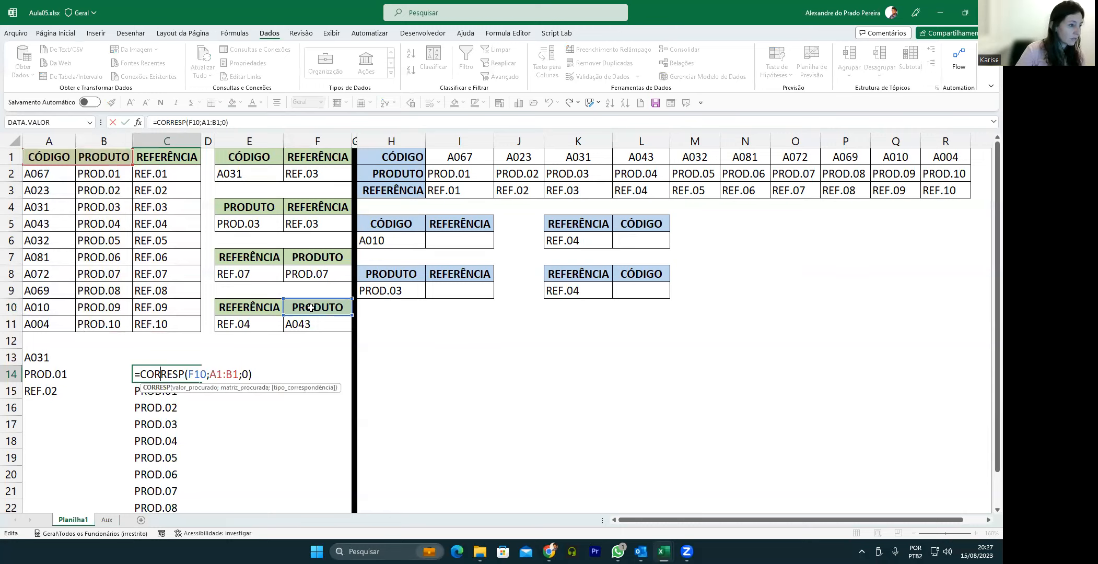
key("Return")
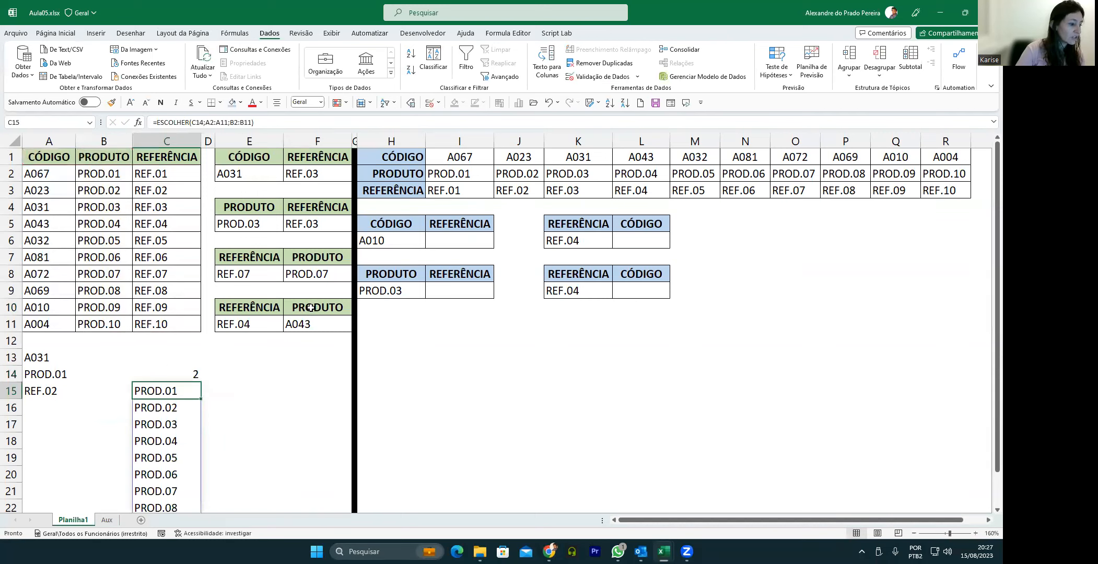
double_click(167, 391)
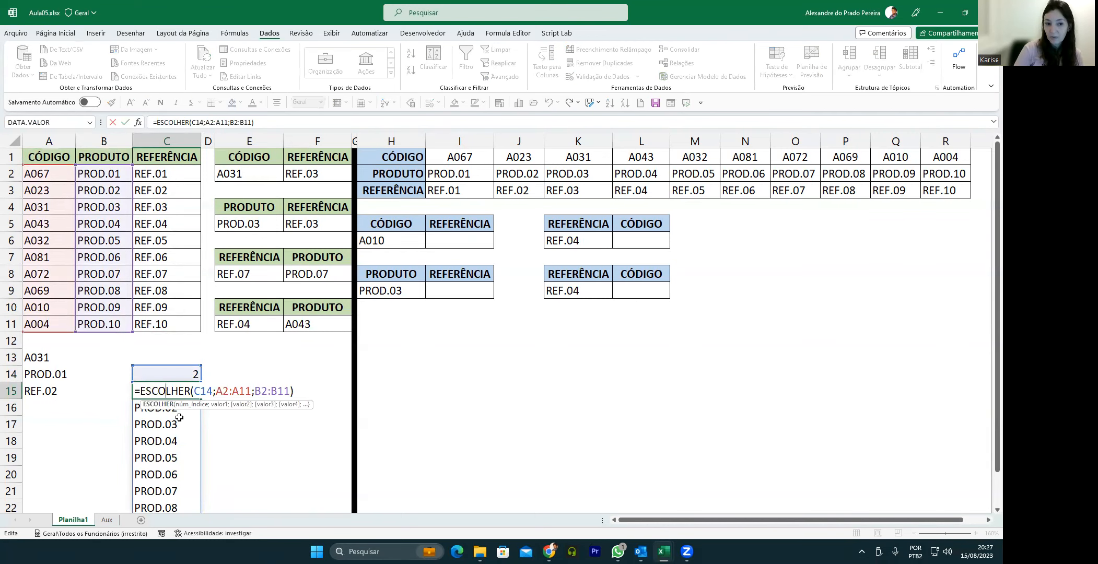
key("Left")
key("Left")
key("Left")
key("Left")
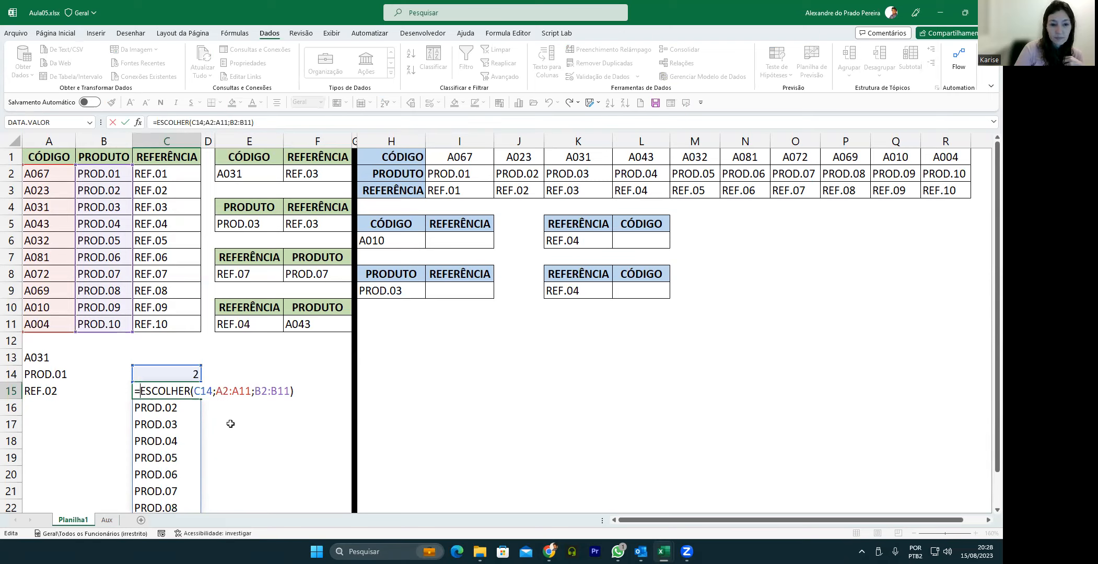
key("Return")
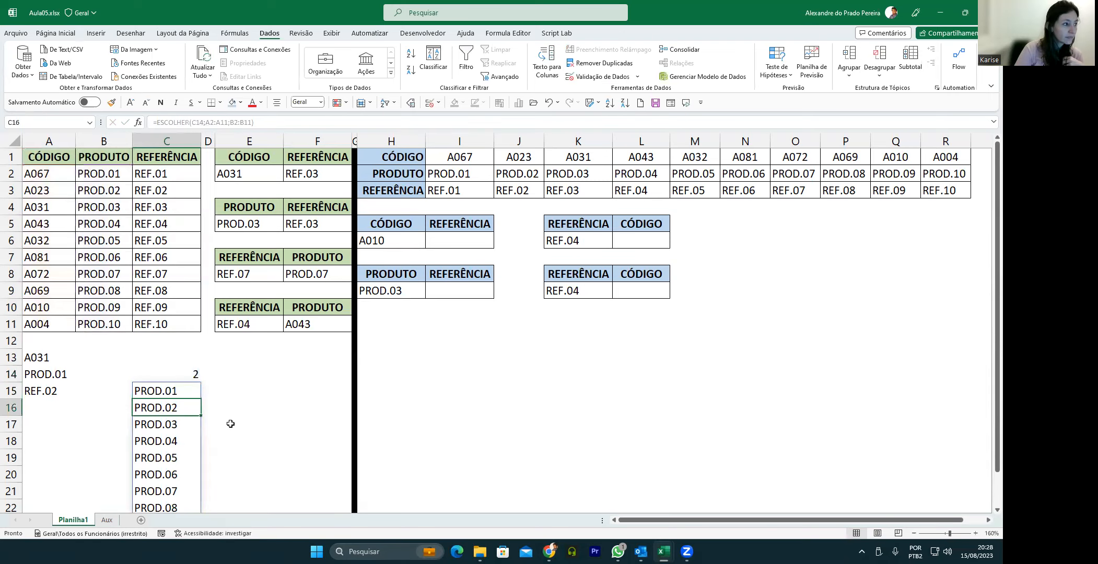
double_click(166, 393)
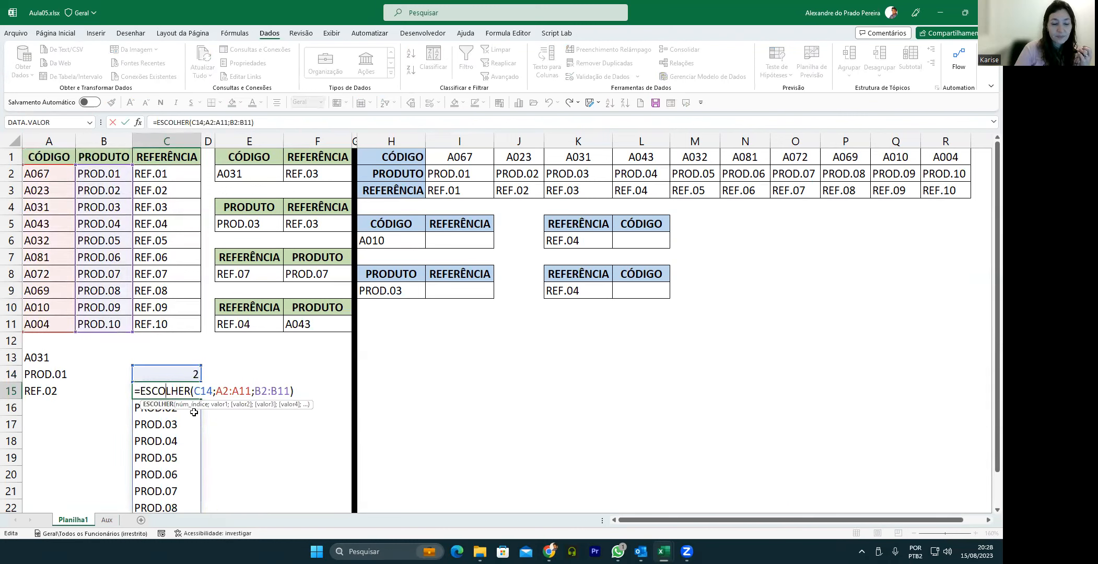
key("Return")
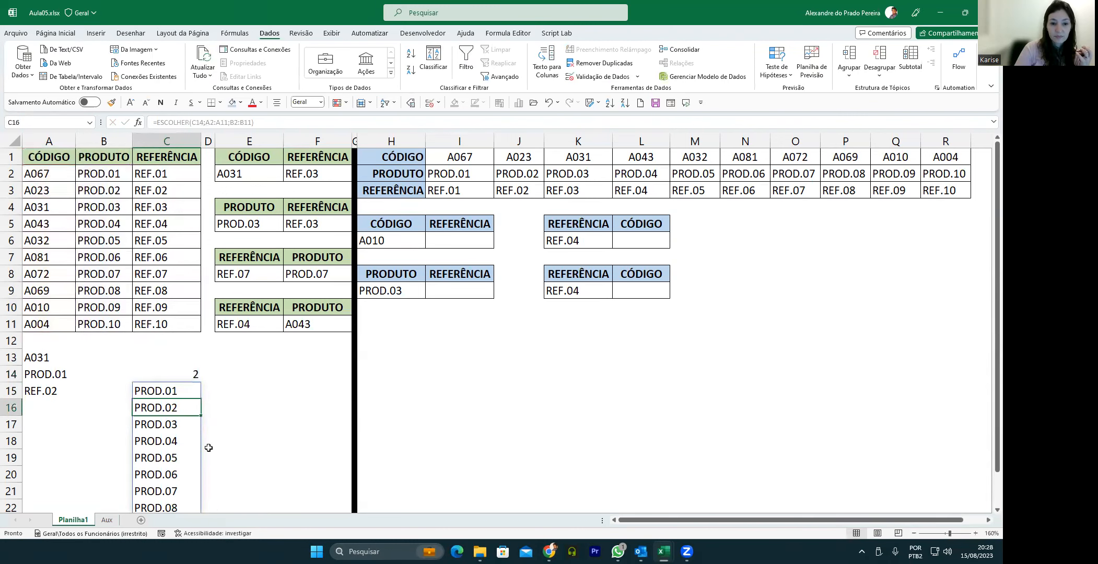
Step: Copy the CORRESP expression from C14 into C15 in place of its C14 reference, giving =ESCOLHER(CORRESP(F10;A1:B1;0);A2:A11;B2:B11)
double_click(174, 375)
left_click_drag(140, 375, 330, 378)
key("ctrl+c")
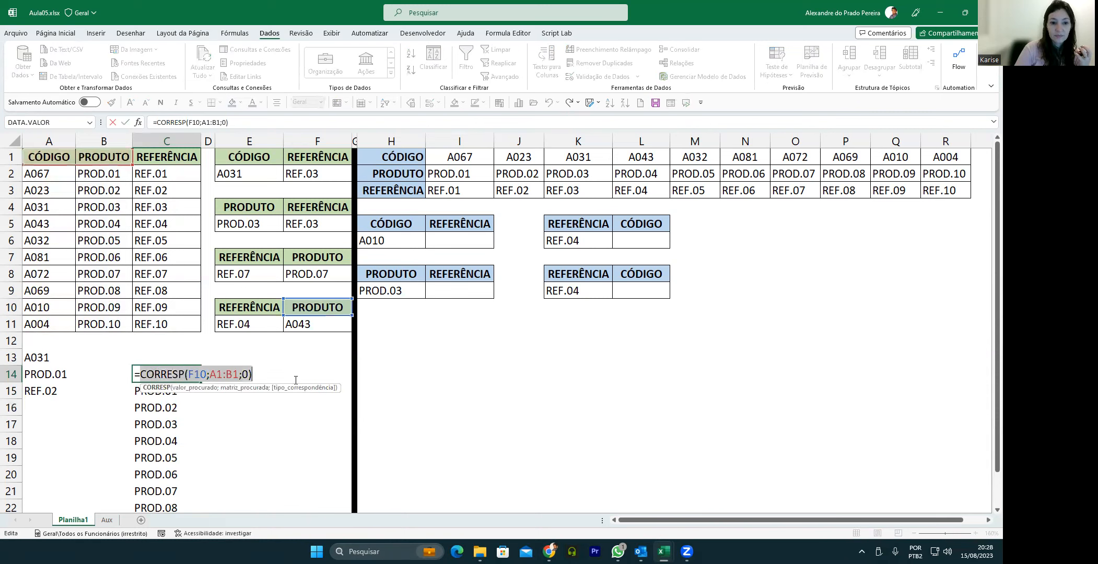
key("Return")
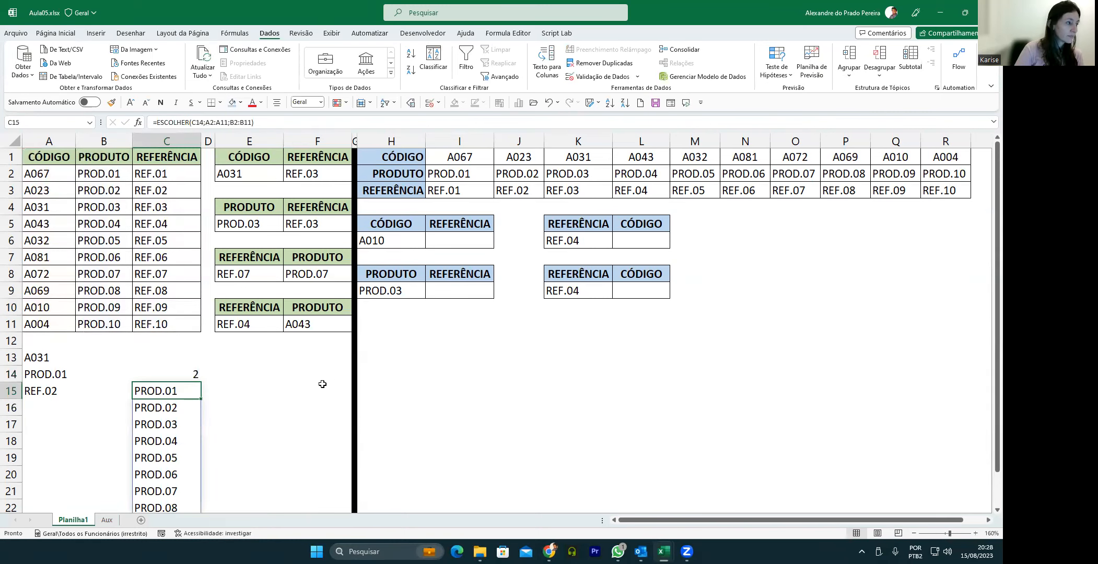
double_click(155, 388)
double_click(200, 389)
key("ctrl+v")
key("Return")
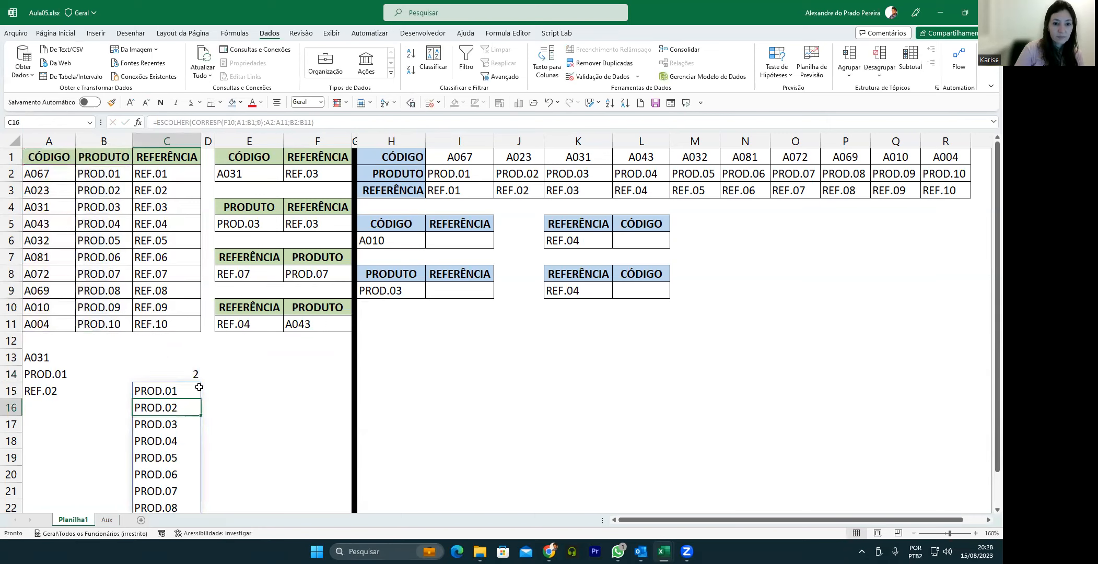
Step: Clear the helper formula from C14 and test C15 by switching header F10 to CÓDIGO and back to PRODUTO
left_click(175, 376)
key("Delete")
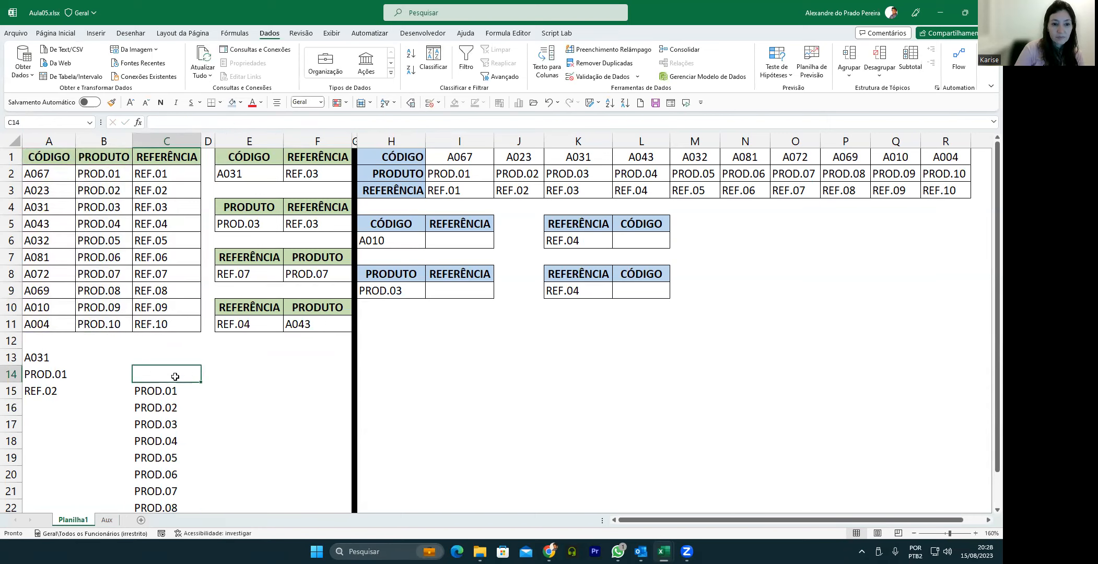
left_click(356, 311)
left_click(348, 317)
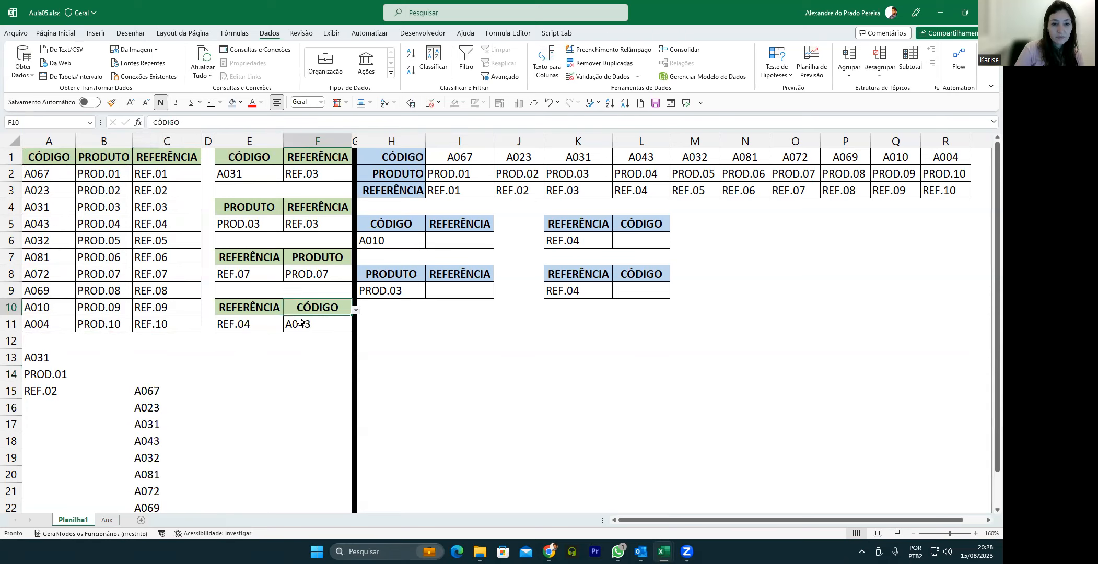
left_click(355, 310)
left_click(332, 328)
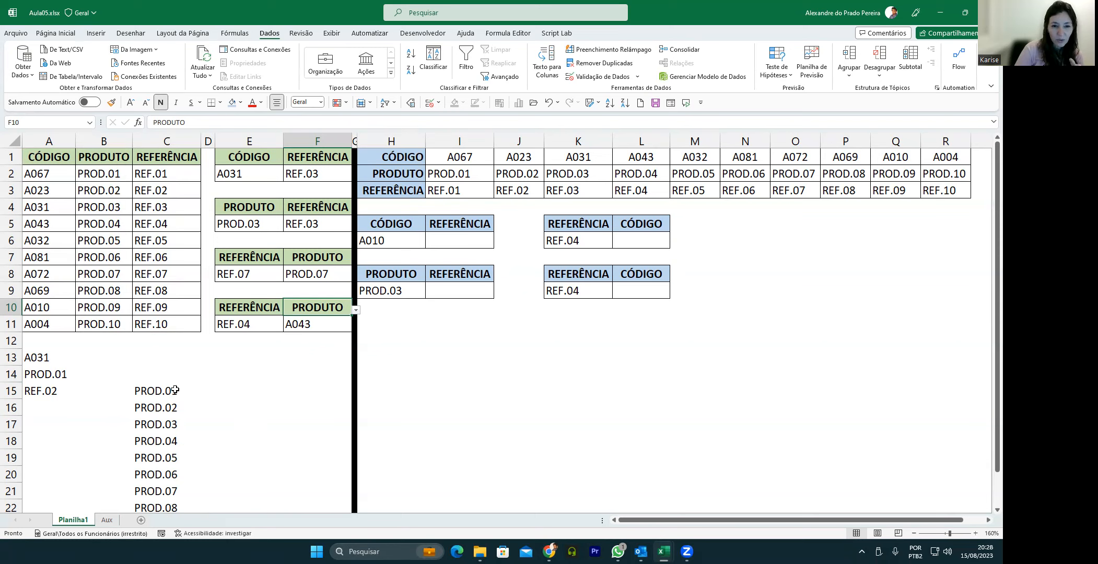
Step: Review the CORRESP argument inside C15's ESCOLHER formula and check the list by switching F10 to CÓDIGO and back to PRODUTO
double_click(157, 391)
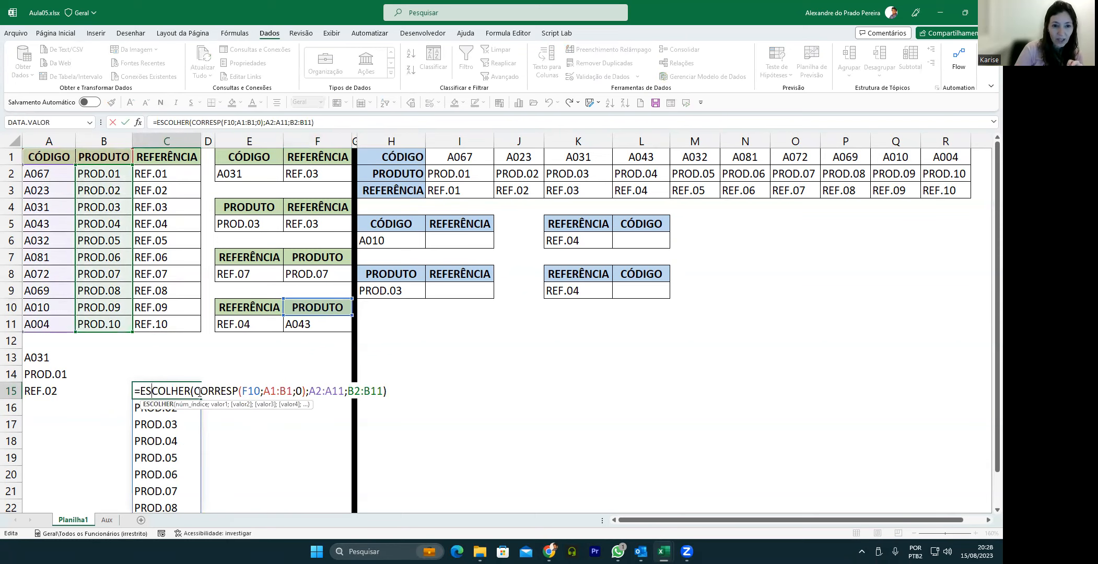
left_click_drag(194, 395, 307, 396)
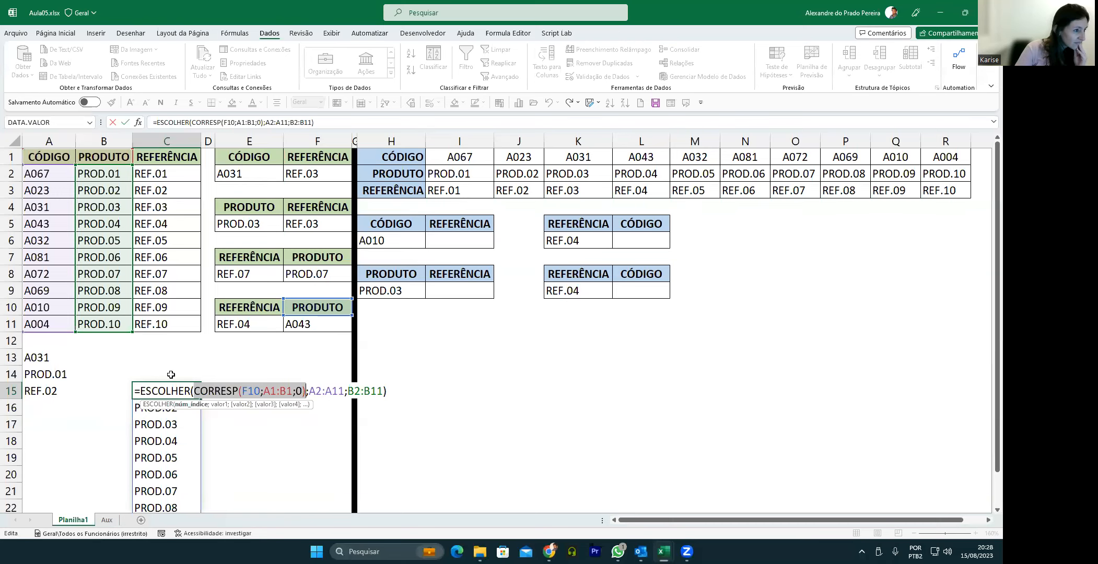
key("Return")
left_click(341, 306)
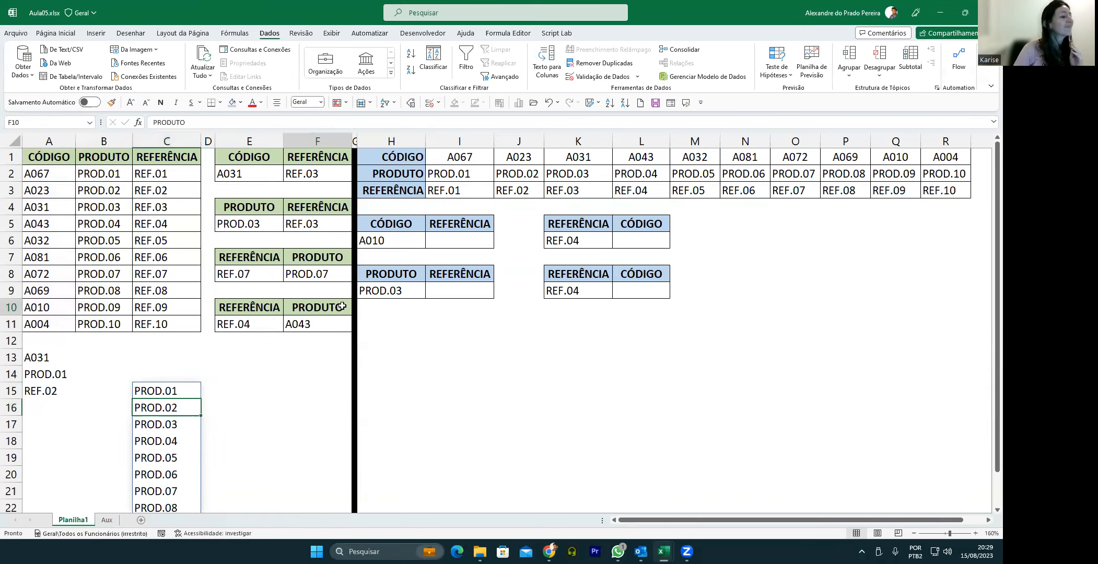
left_click(355, 310)
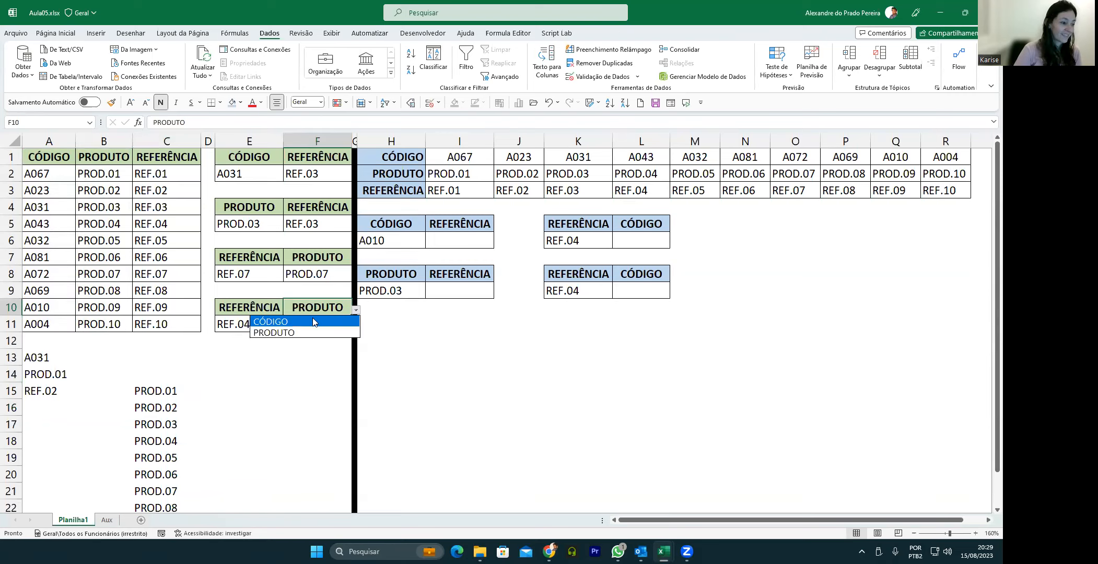
left_click(313, 319)
left_click(355, 311)
left_click(304, 329)
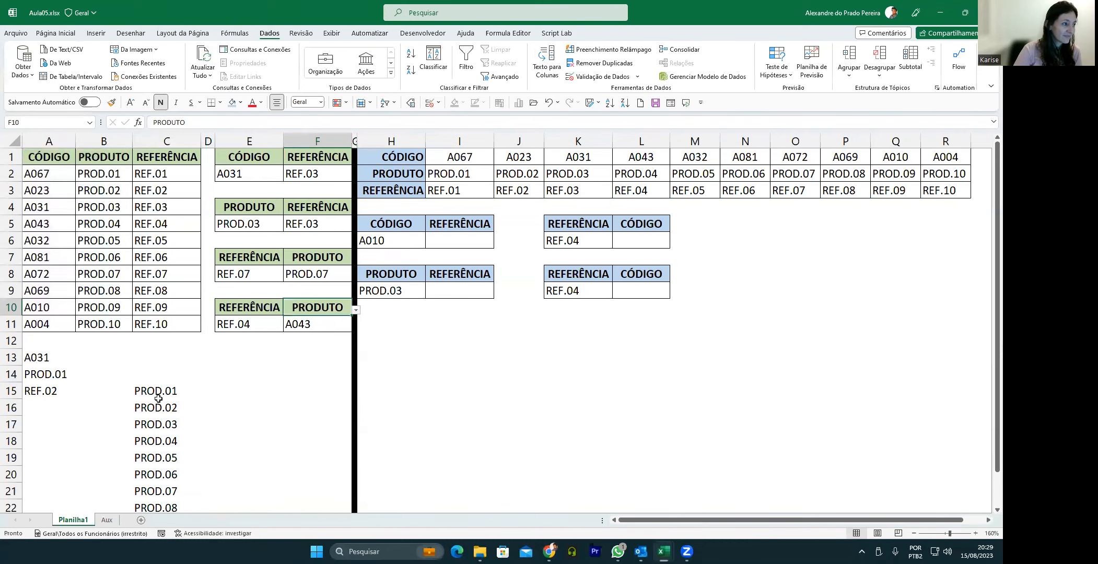
Step: Replace the return array A2:A11 in F11's PROCX formula with the spilled range C15#
left_click(306, 324)
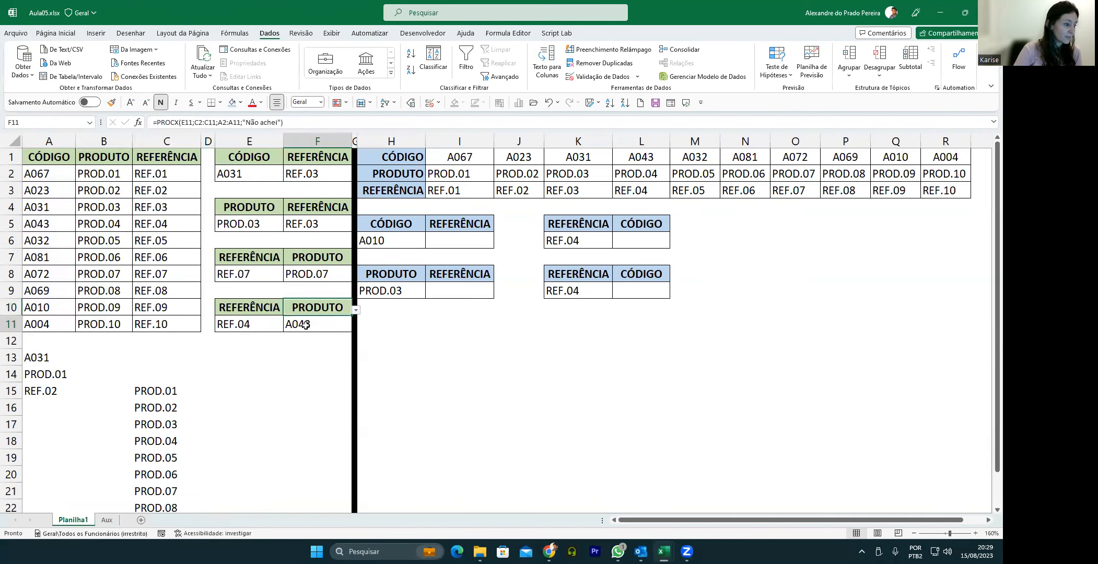
double_click(305, 324)
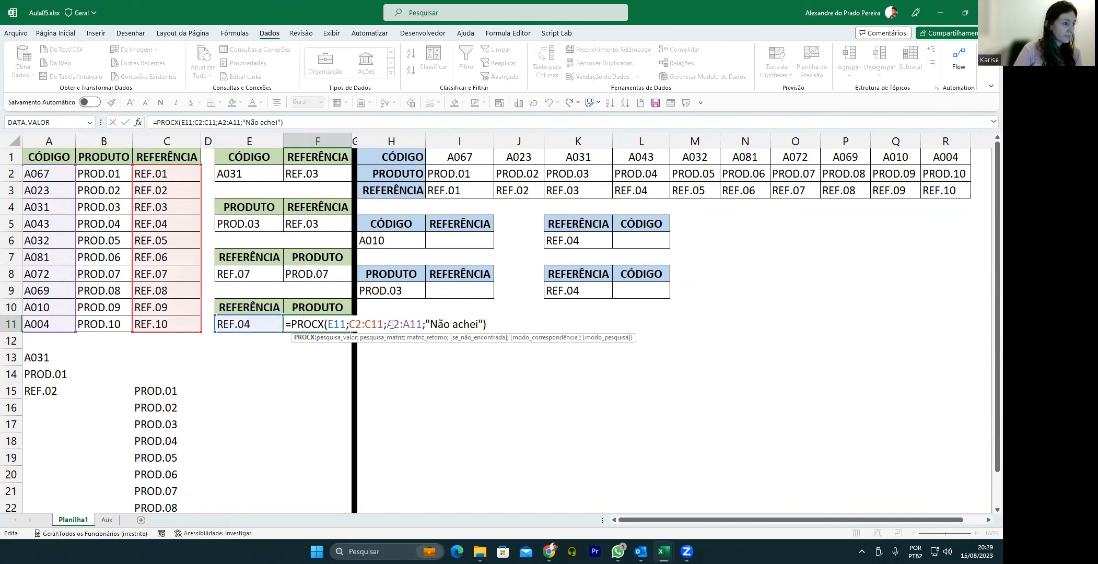
left_click_drag(386, 324, 421, 325)
left_click(145, 390)
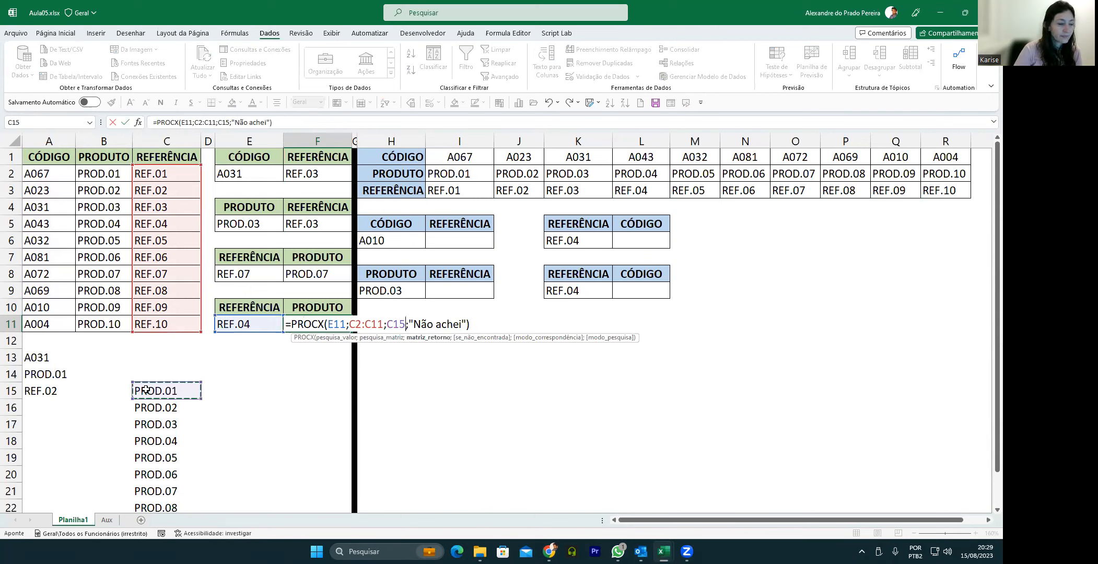
type("#")
key("Return")
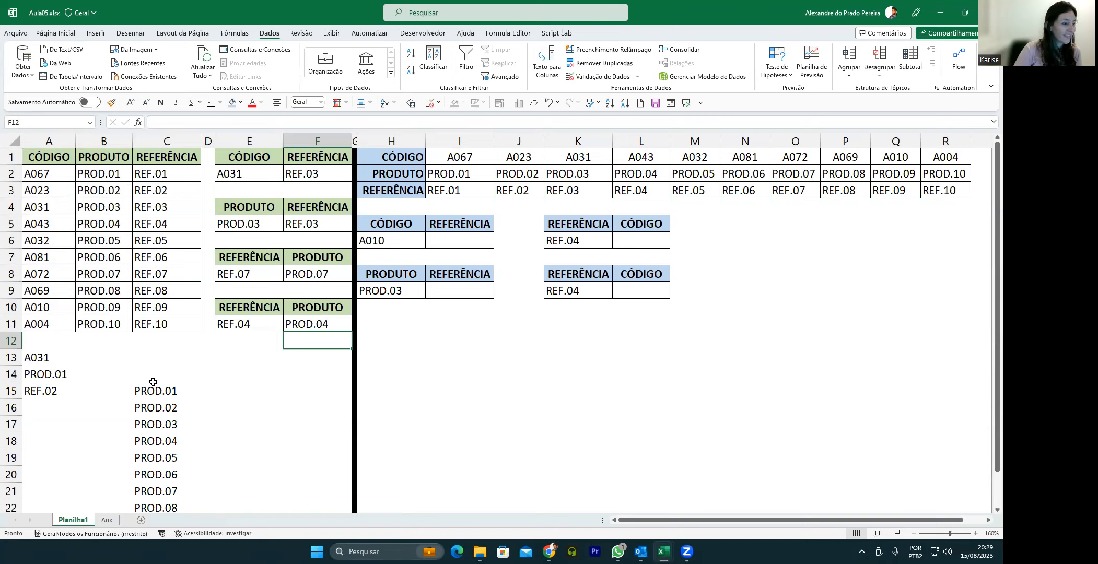
Step: Test F11's lookup by switching header F10 to CÓDIGO, and review its PROCX formula without changing it
left_click(324, 328)
left_click(340, 310)
left_click(355, 310)
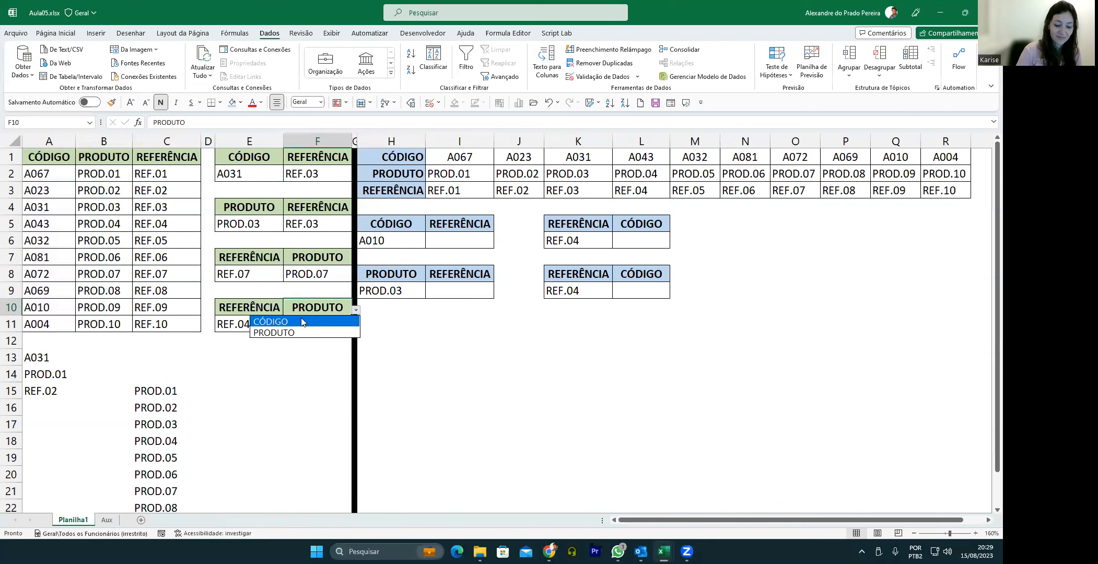
left_click(301, 321)
double_click(314, 328)
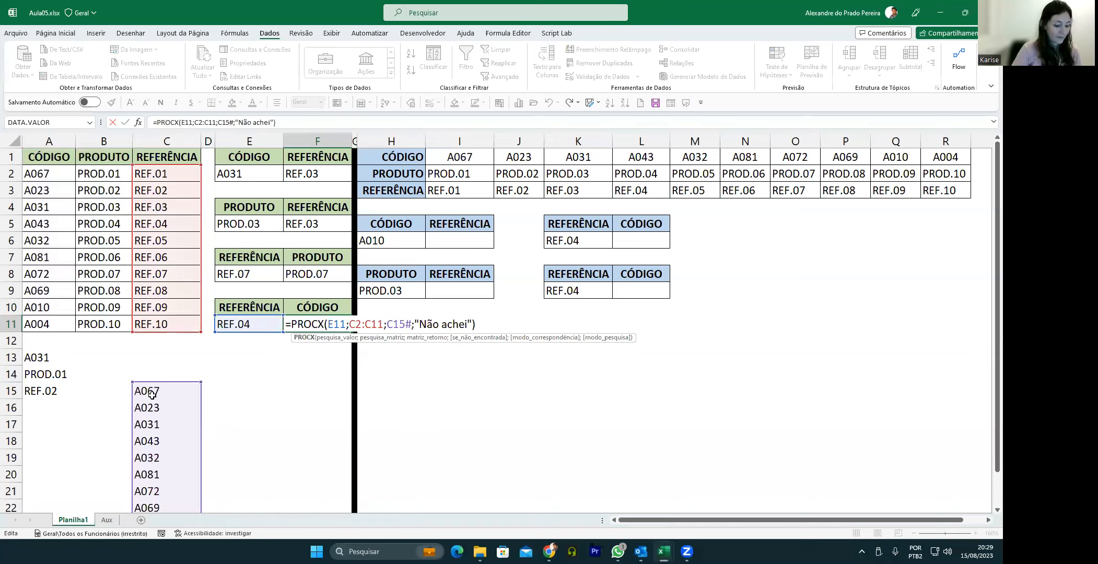
key("Return")
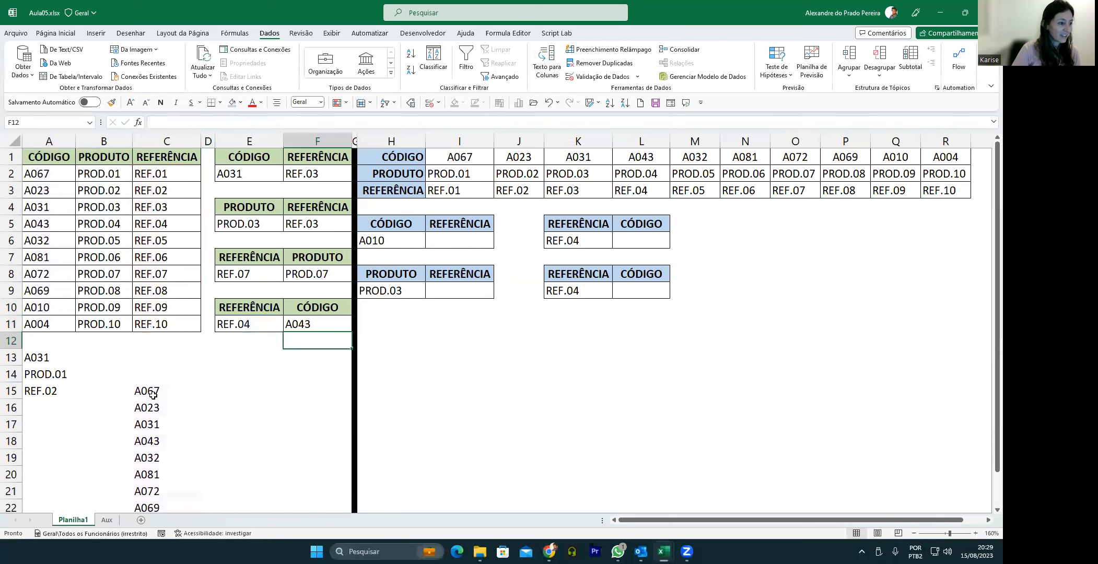
Step: Copy C15's ESCOLHER expression into F11's PROCX as the return array, giving =PROCX(E11;C2:C11;ESCOLHER(CORRESP(F10;A1:B1;0);A2:A11;B2:B11);"Não achei")
double_click(143, 395)
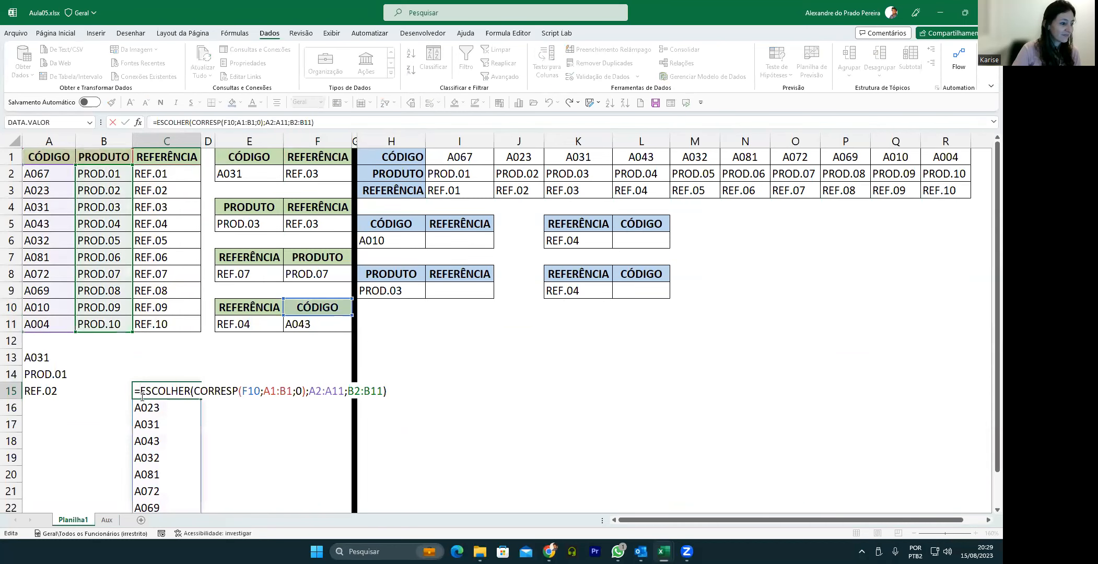
left_click_drag(142, 395, 420, 404)
key("ctrl+c")
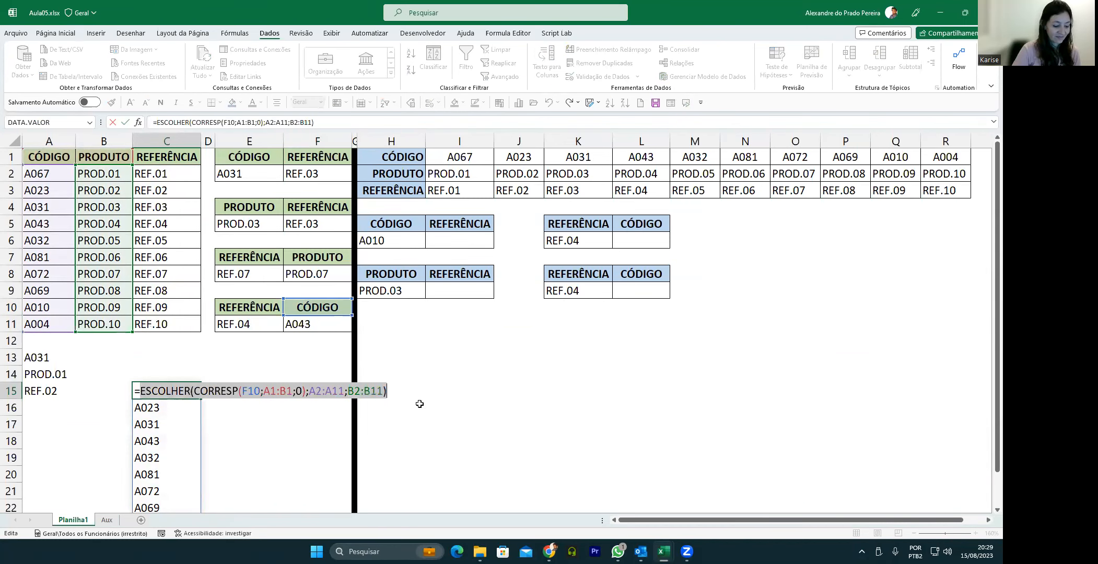
key("Return")
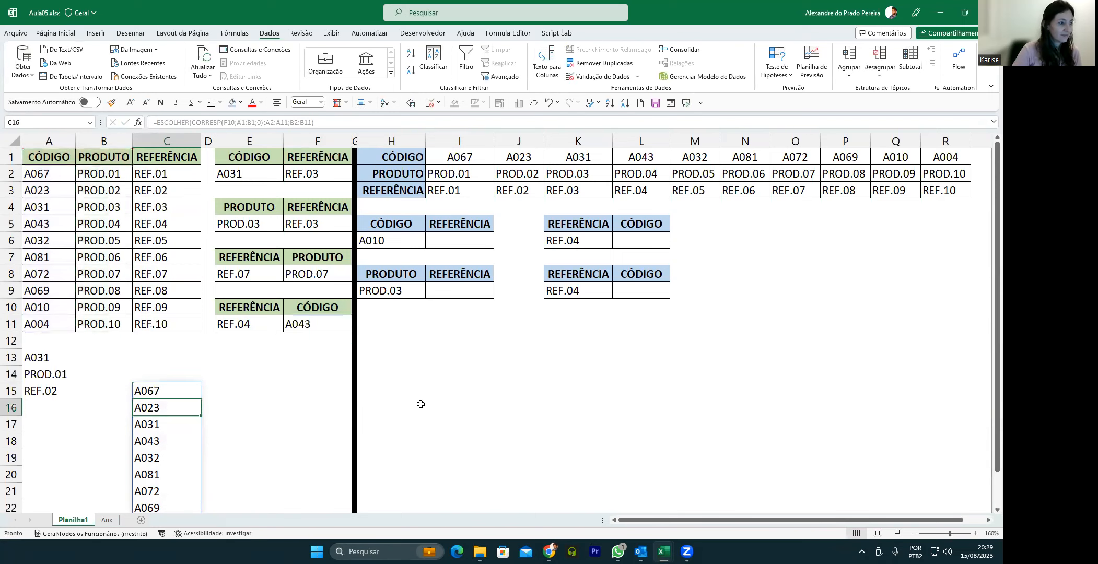
double_click(303, 323)
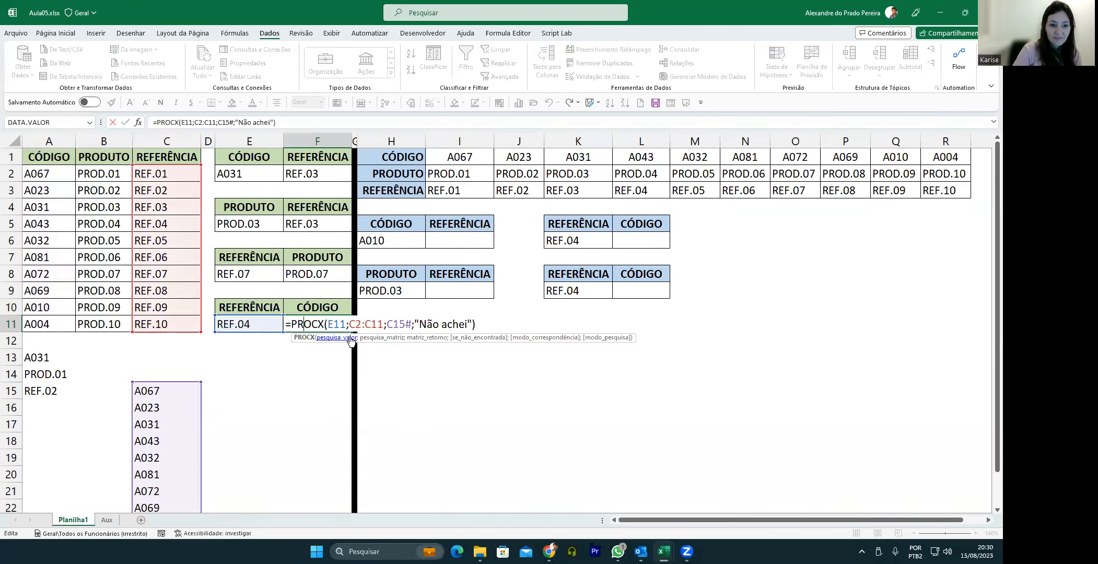
left_click_drag(387, 324, 412, 326)
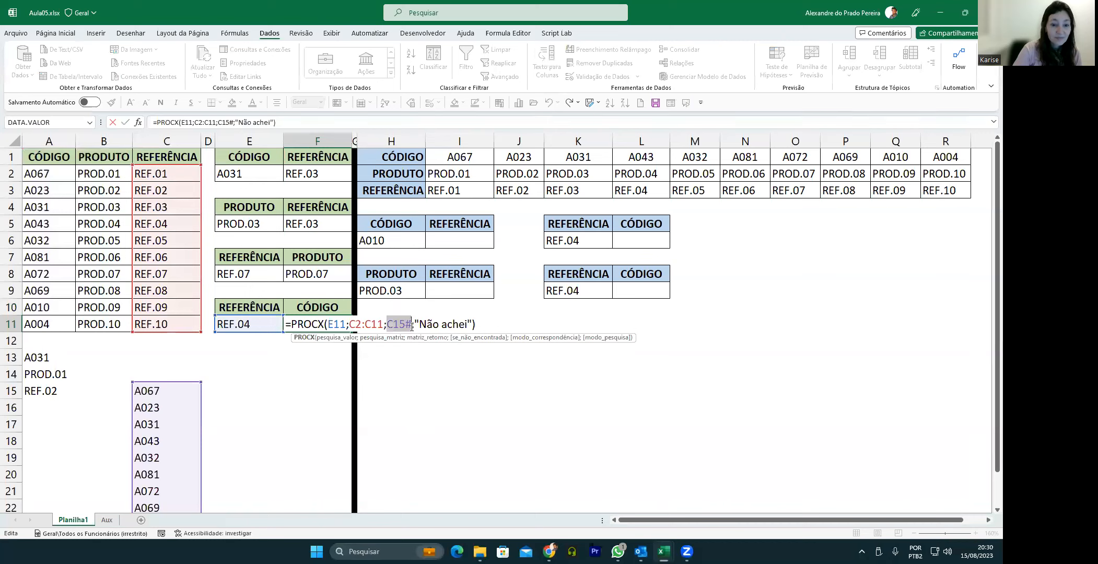
key("ctrl+v")
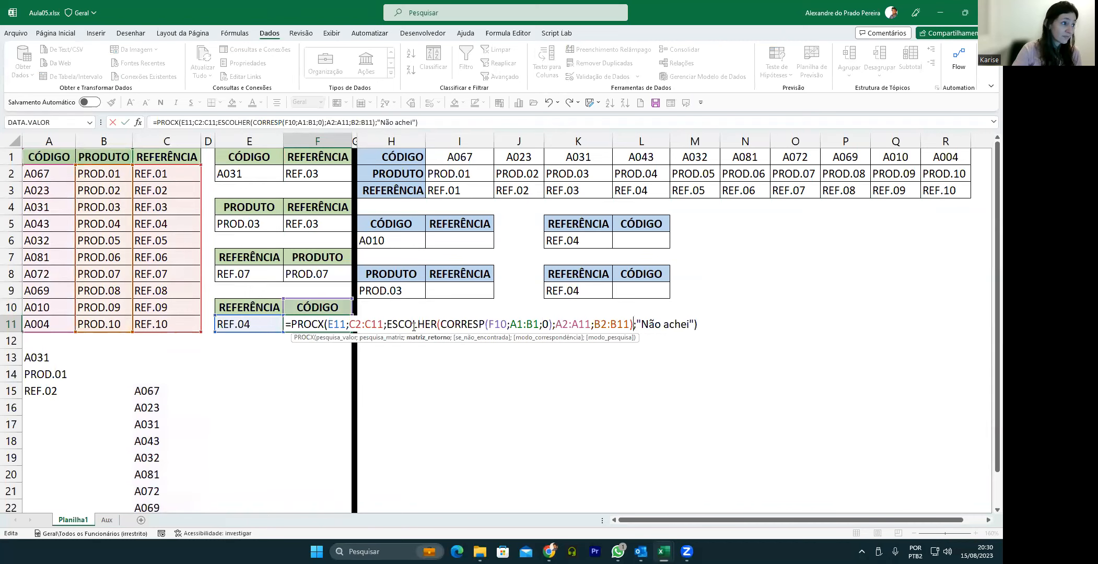
key("Return")
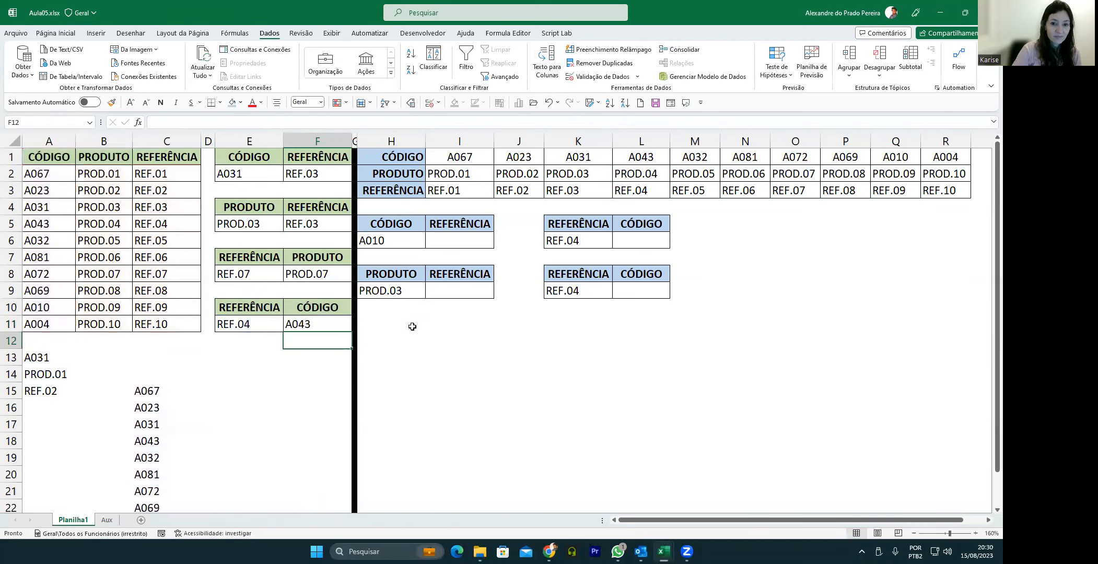
Step: Clear the helper formula from C15 and test F11 by switching header F10 to PRODUTO and back to CÓDIGO
left_click(146, 391)
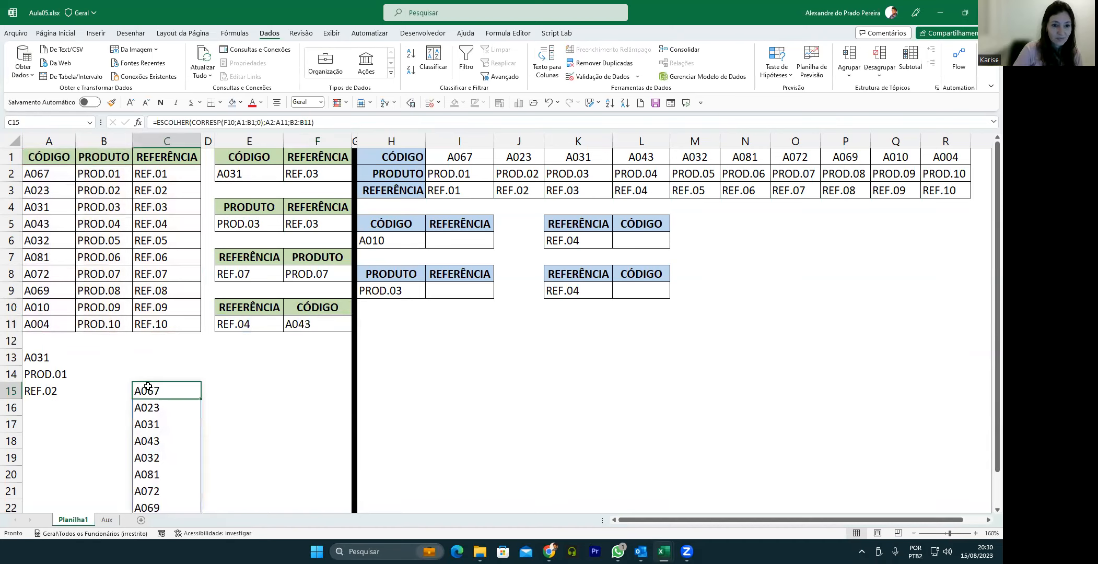
key("Delete")
left_click(333, 307)
left_click(355, 312)
left_click(301, 332)
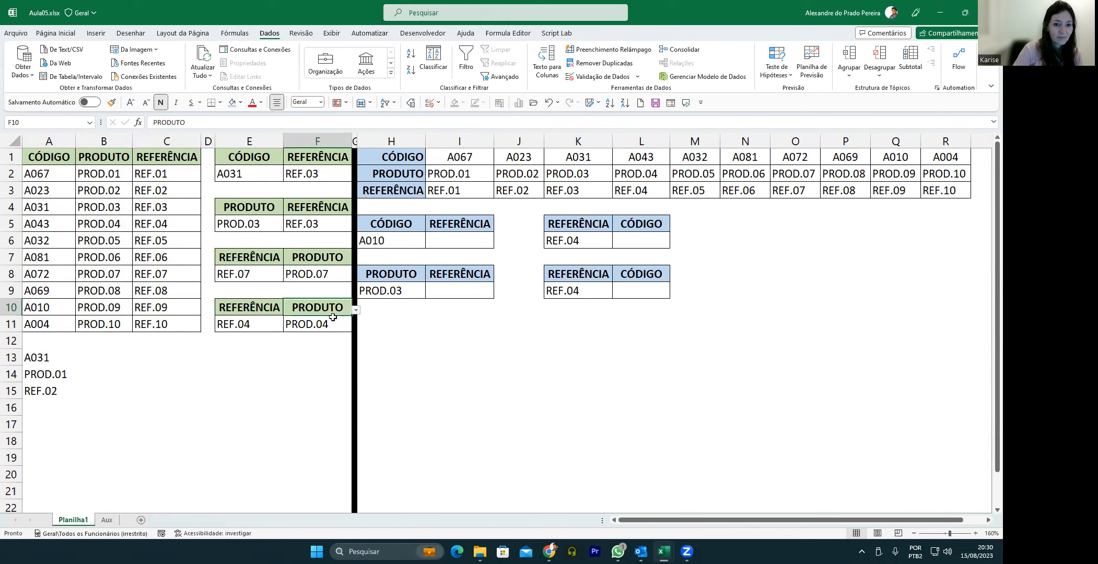
left_click(356, 311)
left_click(305, 324)
Step: Review the ESCOLHER expression used as the return array in F11's PROCX formula, leaving it as it is
double_click(305, 325)
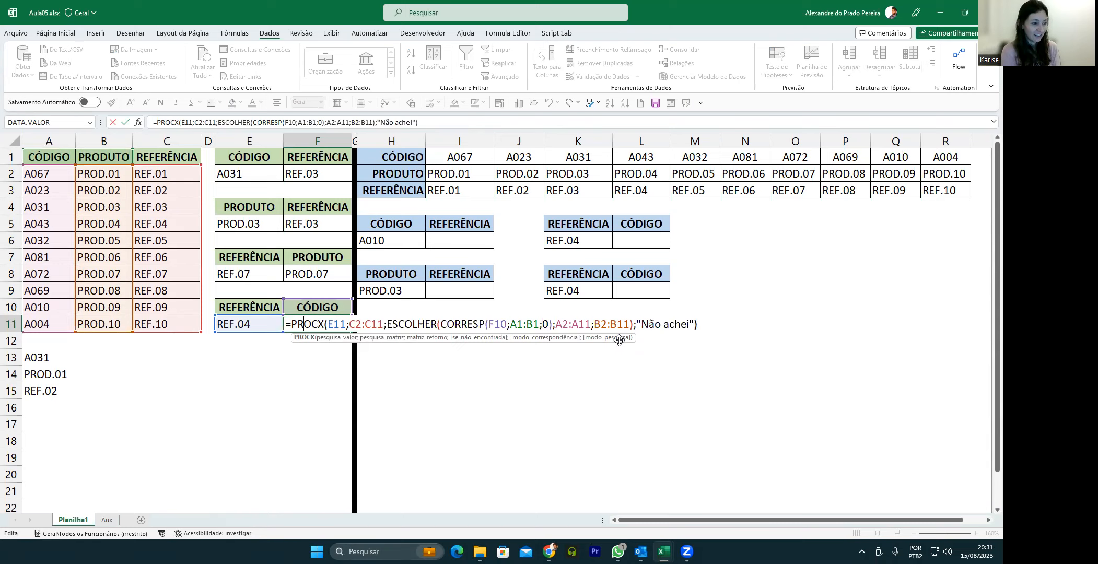
left_click_drag(388, 324, 633, 324)
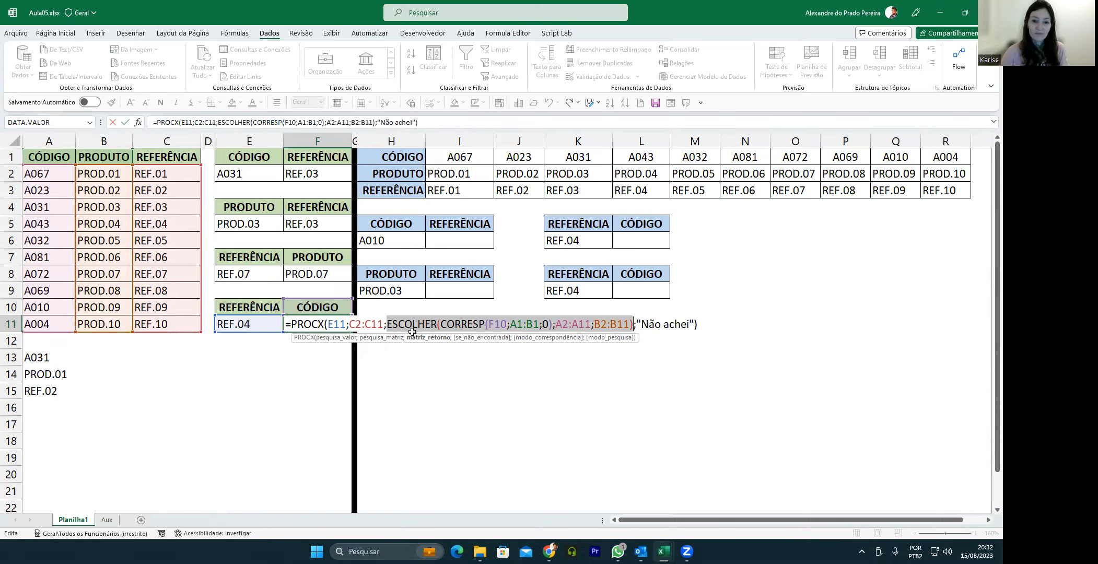
key("Return")
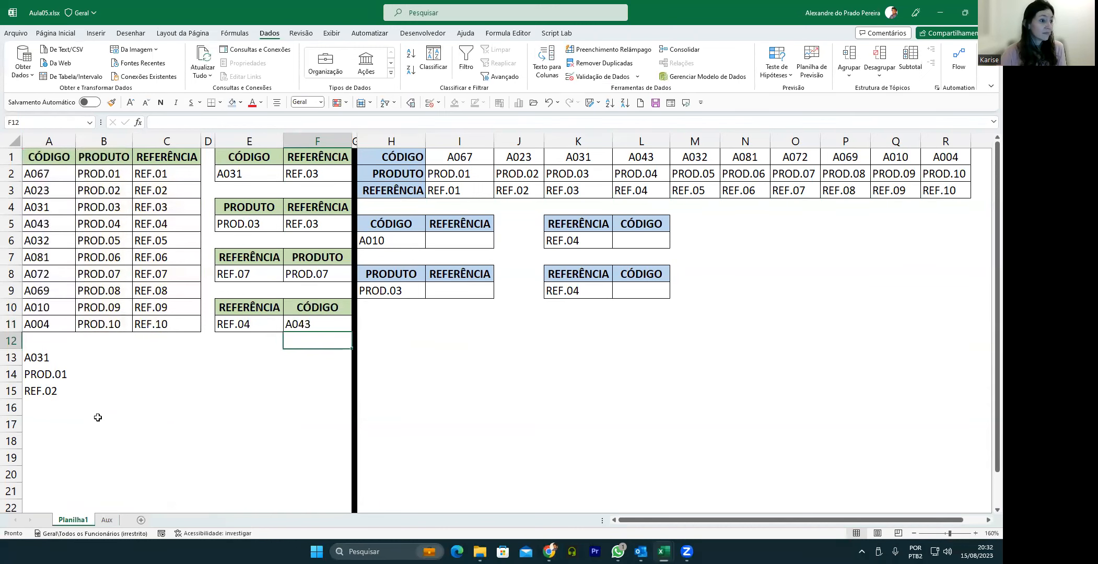
left_click(40, 423)
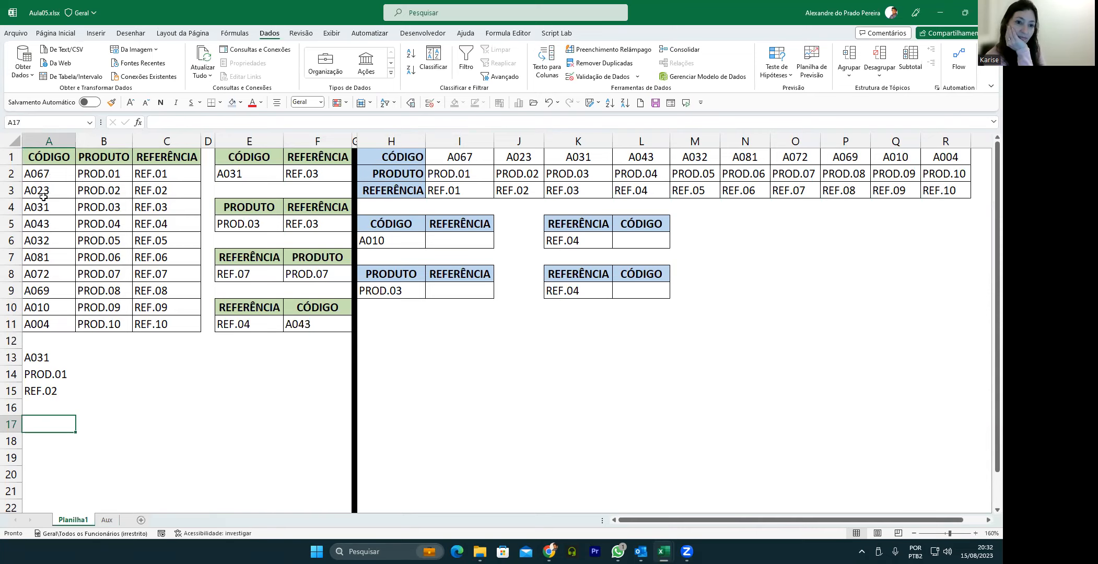
left_click_drag(226, 159, 296, 175)
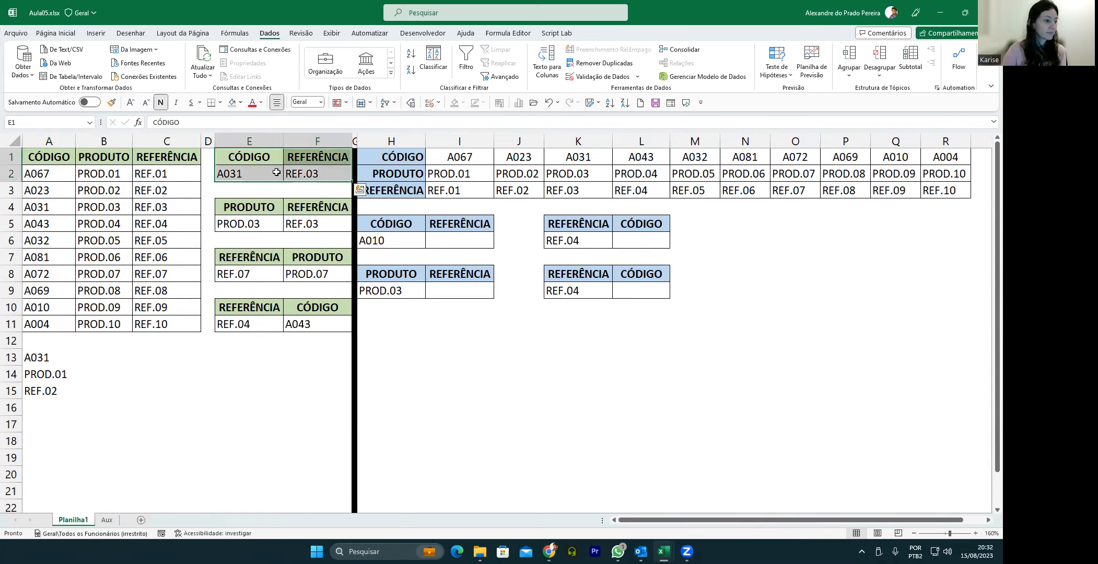
key("ctrl+c")
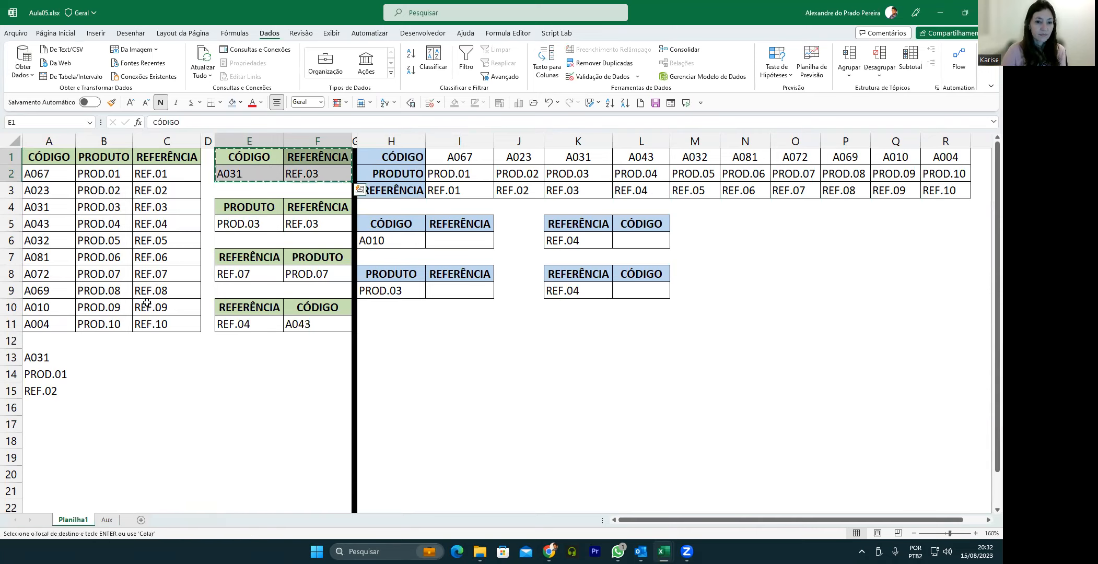
left_click(44, 423)
Step: Copy the CÓDIGO, PRODUTO and REFERÊNCIA headers with their first record (A1:C2) to A17, and clear B18:C18
left_click_drag(47, 159, 147, 173)
key("ctrl+c")
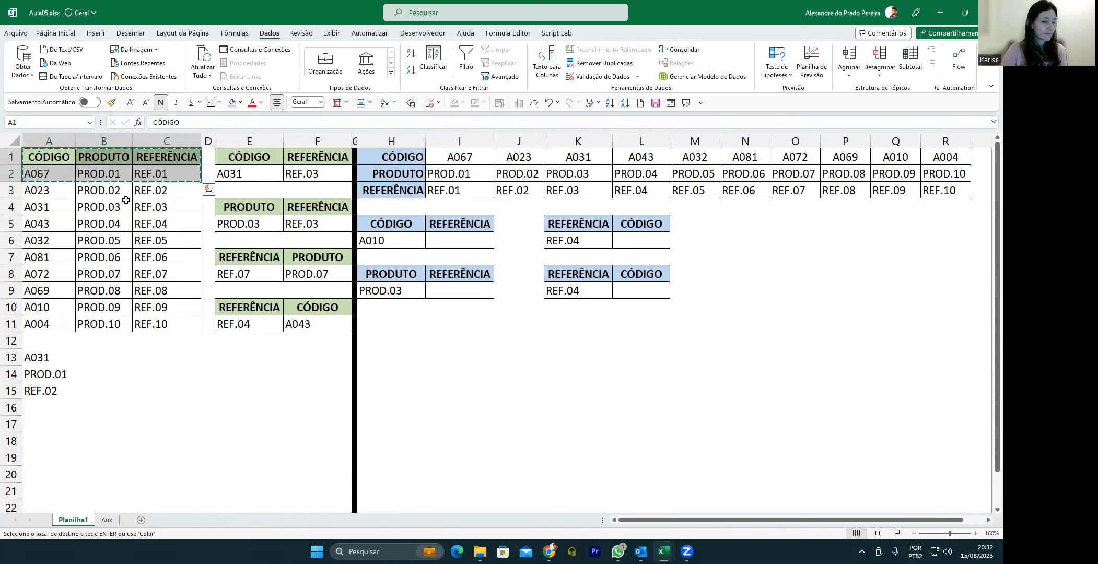
left_click(41, 419)
key("ctrl+v")
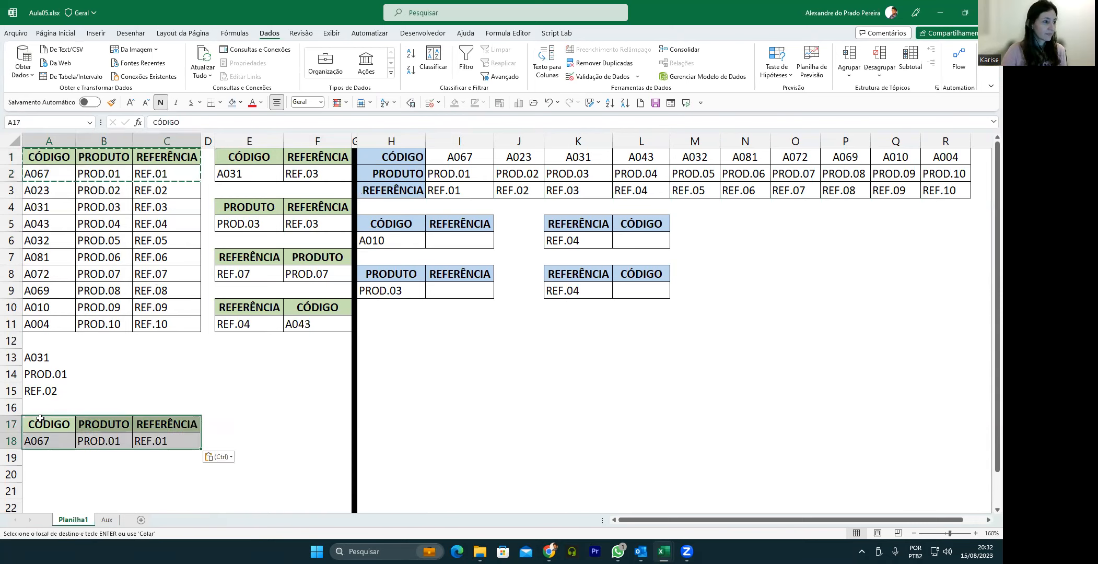
left_click_drag(84, 441, 154, 440)
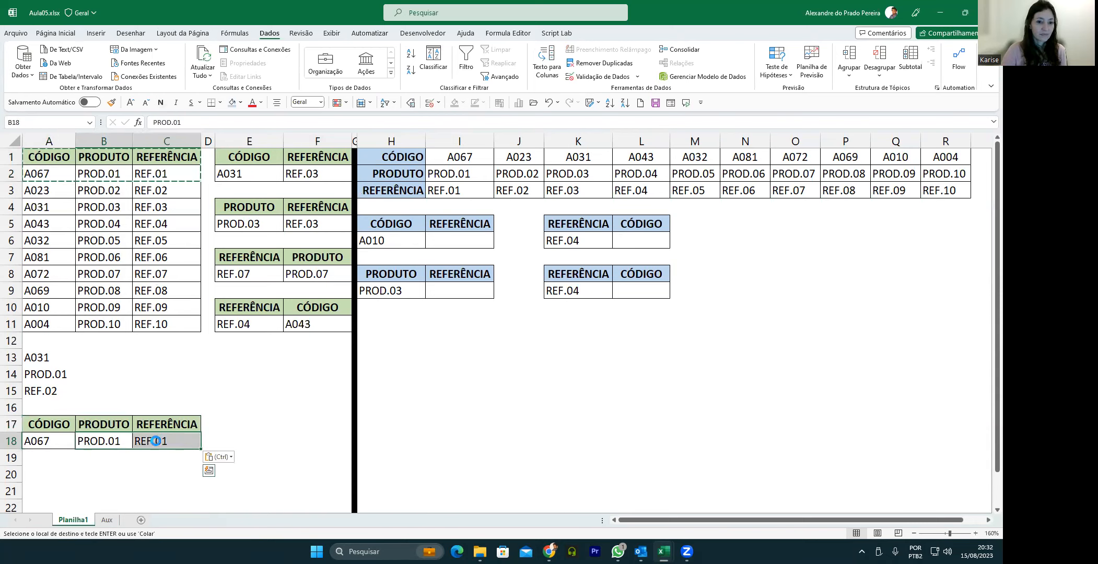
key("Delete")
Step: Enter =PROCX(A18;A2:A11;B2:C11) in B18 to return both PRODUTO and REFERÊNCIA, and review the finished formula
left_click(89, 441)
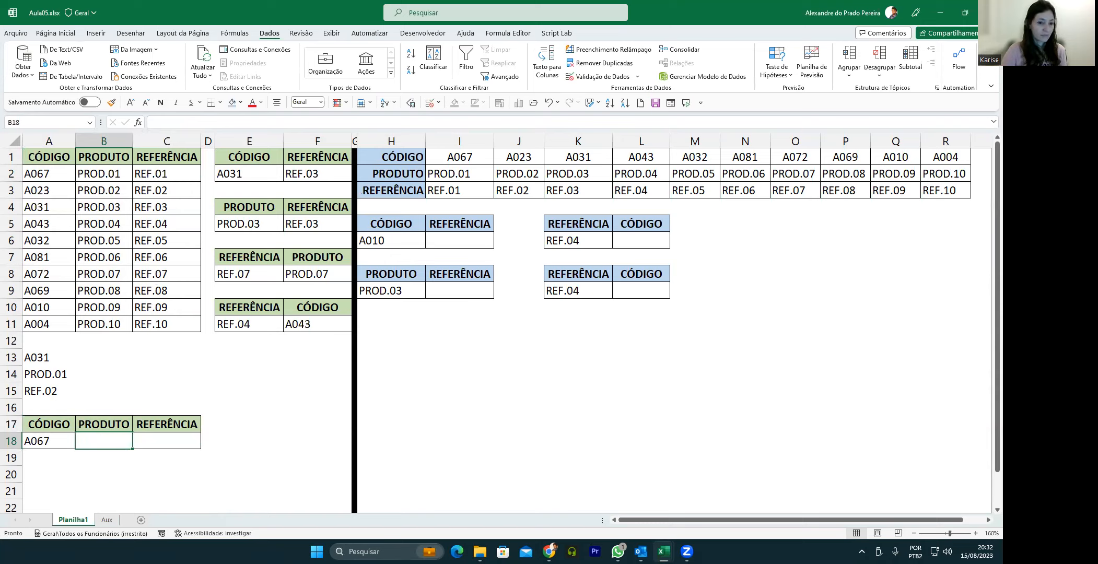
type("=proc")
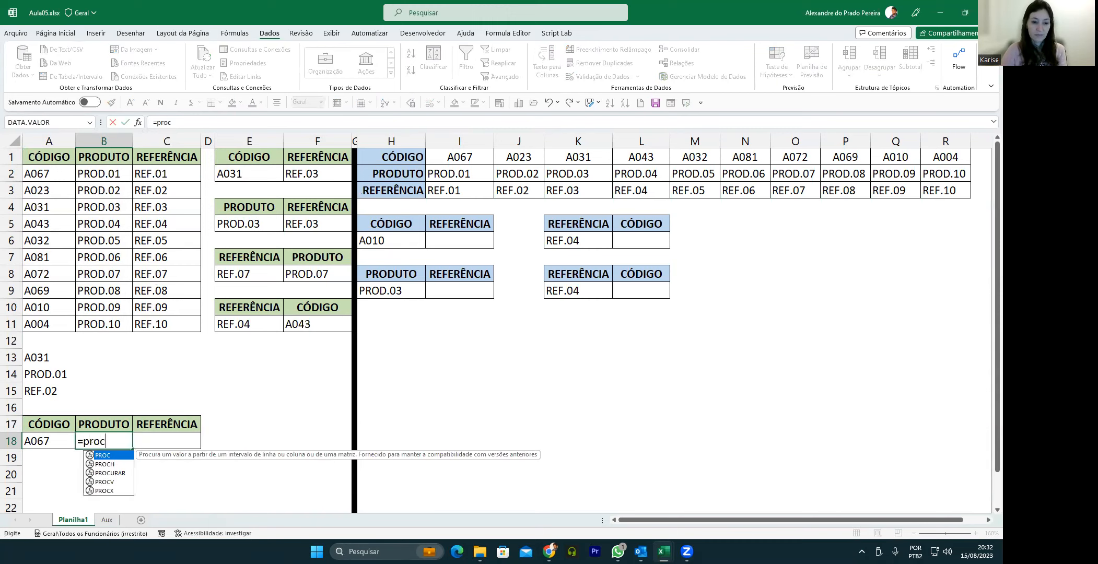
type("x(")
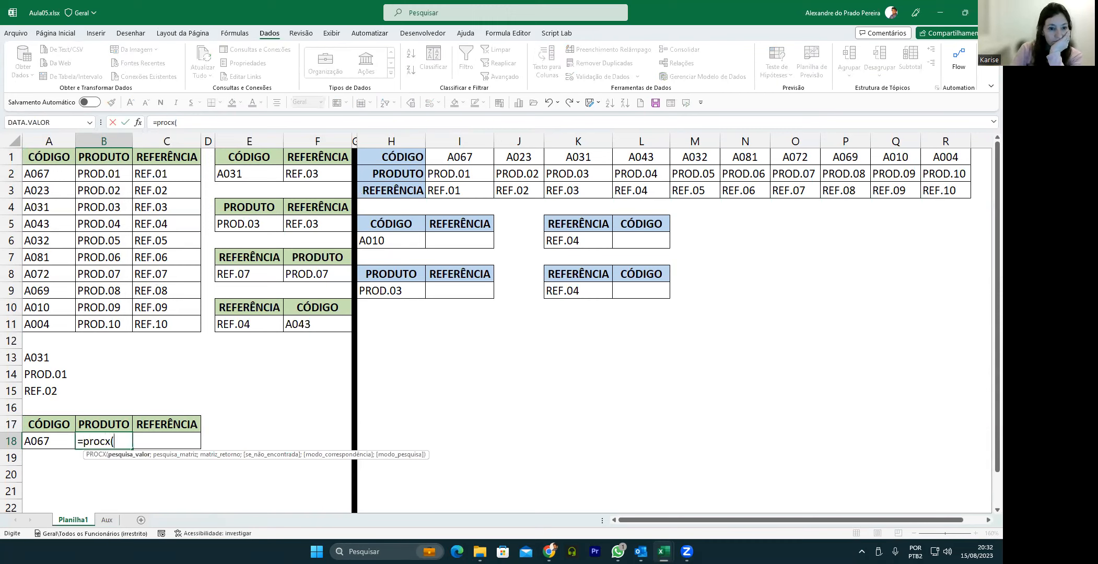
left_click(37, 441)
type(";")
left_click_drag(38, 175, 37, 317)
type(";")
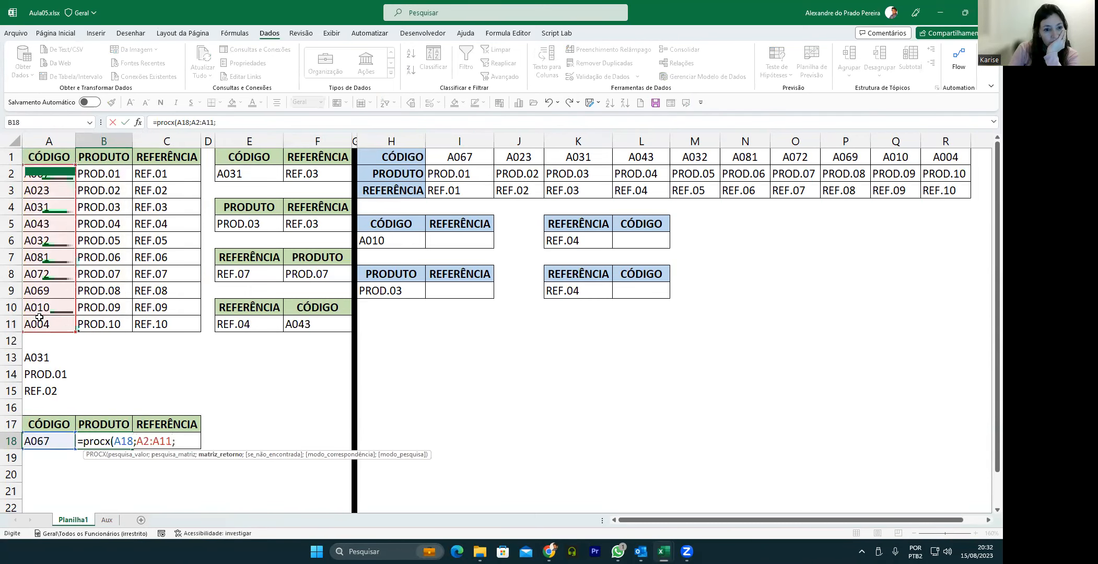
left_click_drag(94, 175, 161, 320)
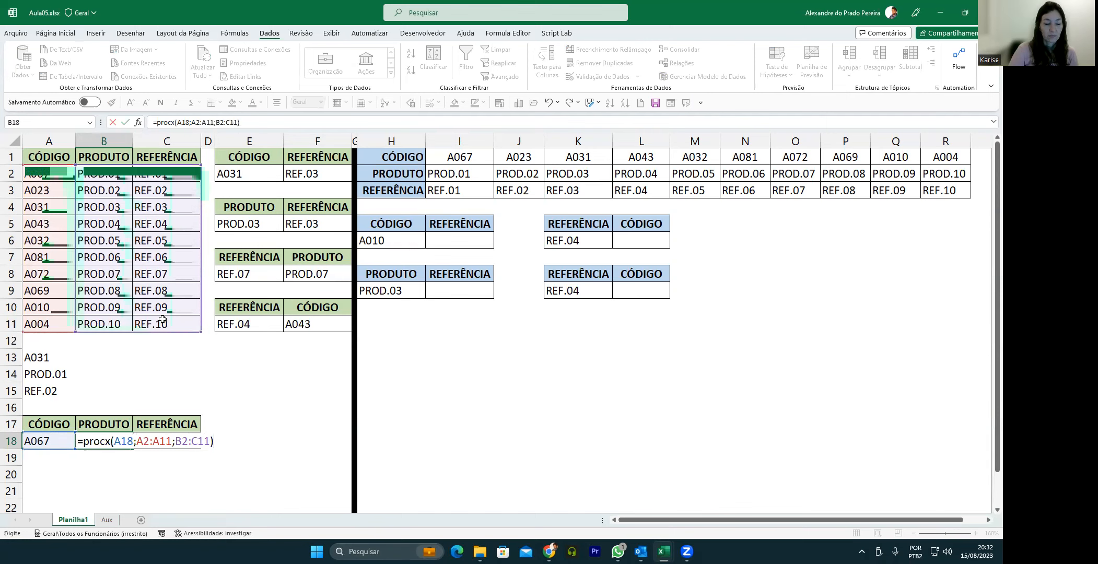
key("Return")
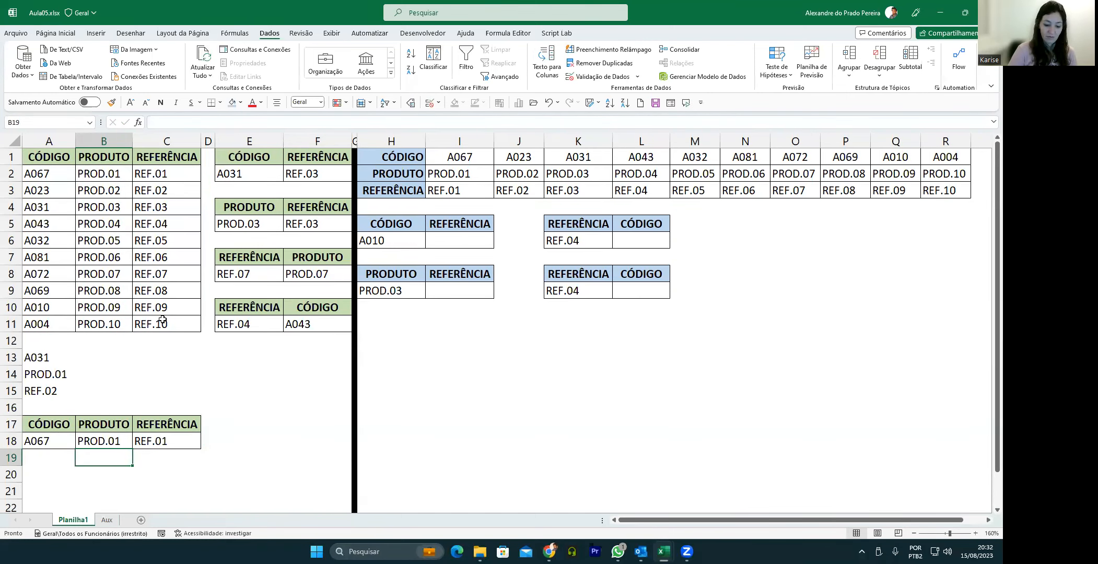
key("Up")
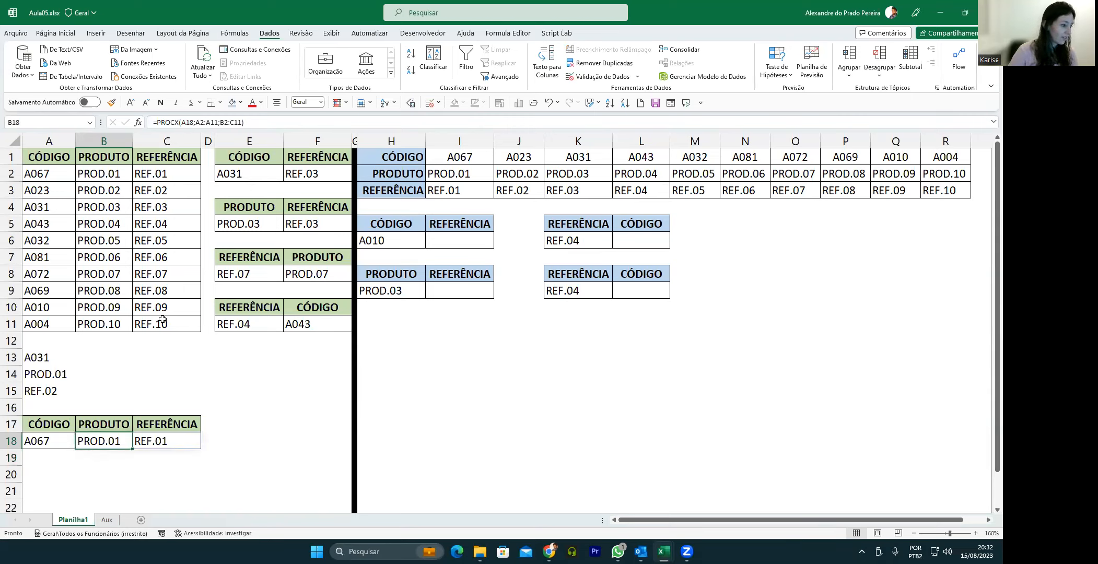
key("F2")
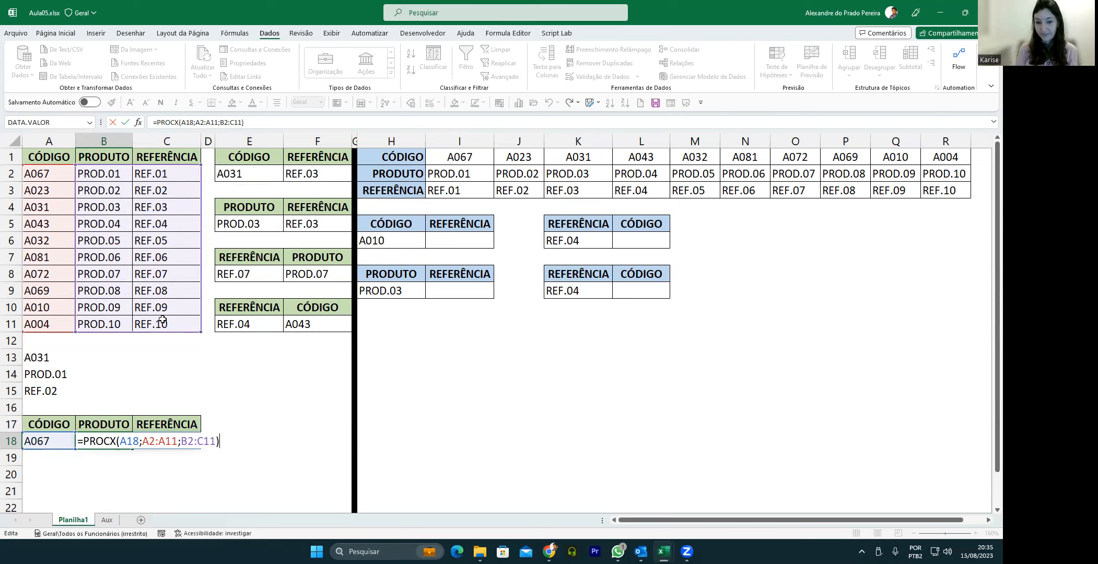
key("Return")
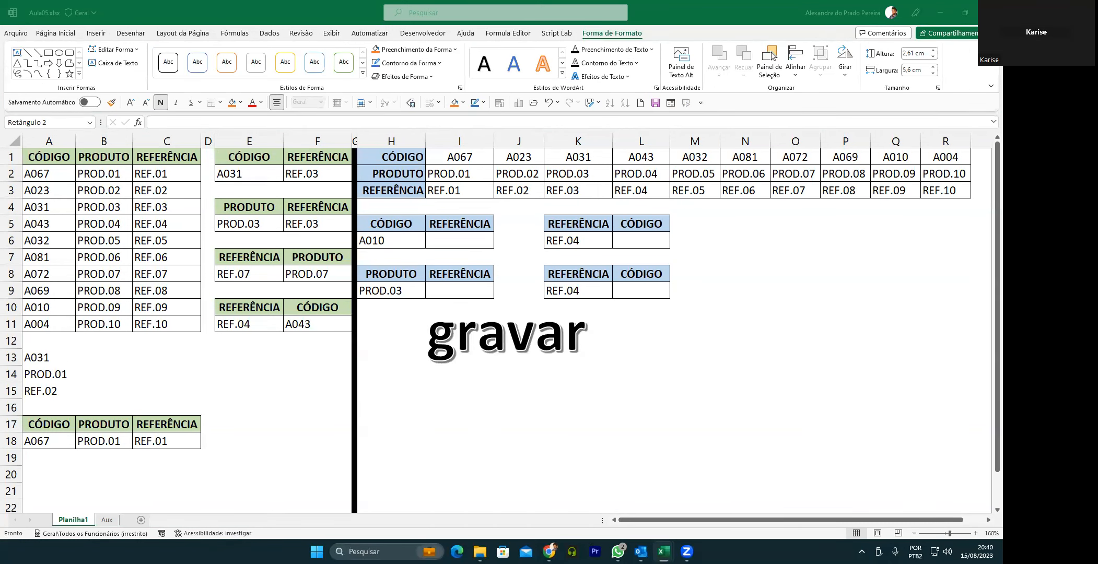
Step: Delete the "gravar" WordArt text box from the sheet
left_click(600, 360)
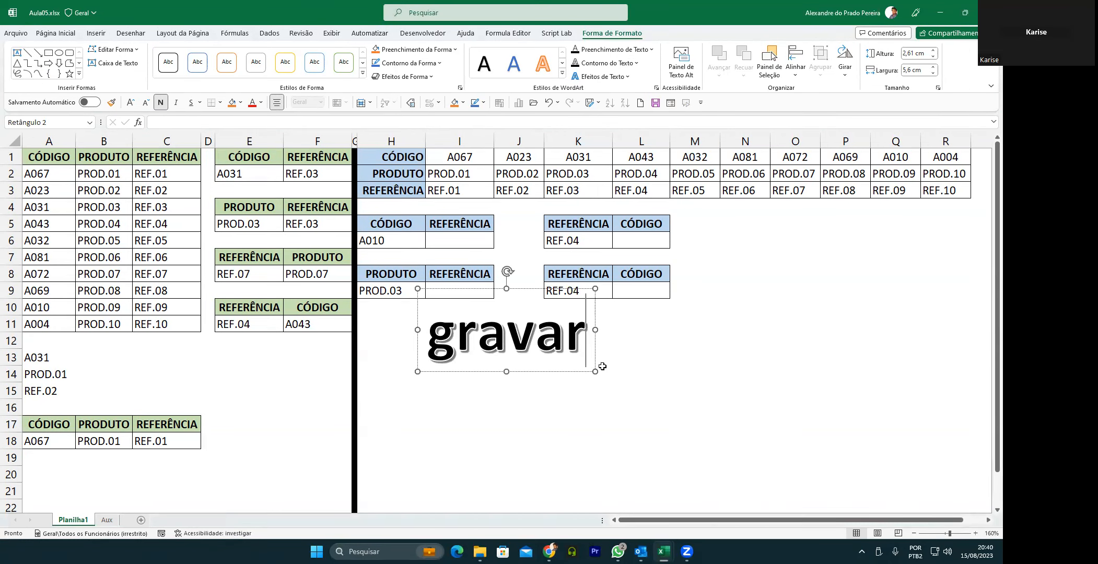
left_click(575, 372)
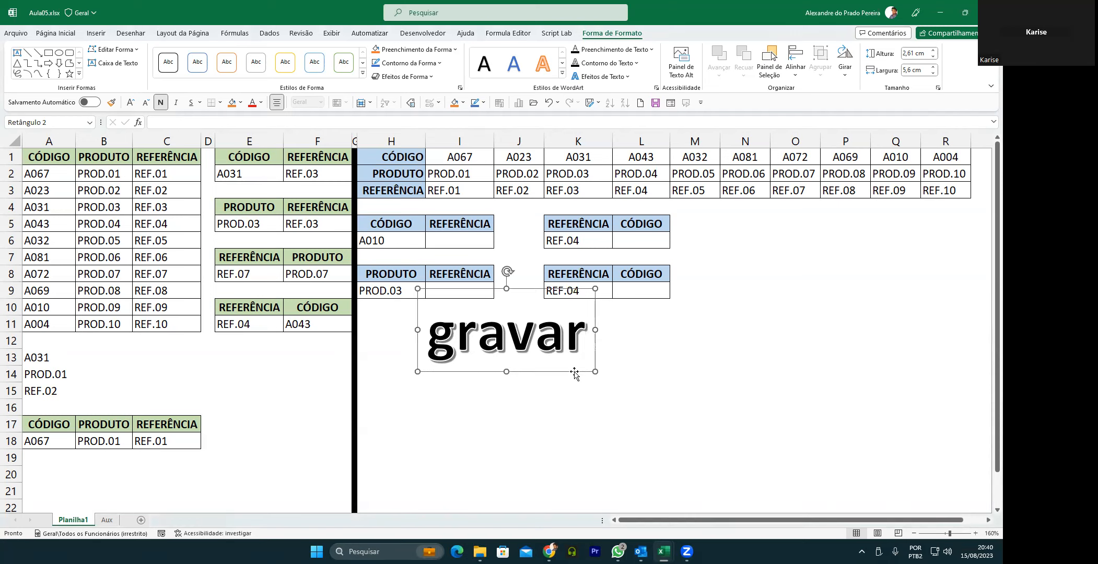
key("Delete")
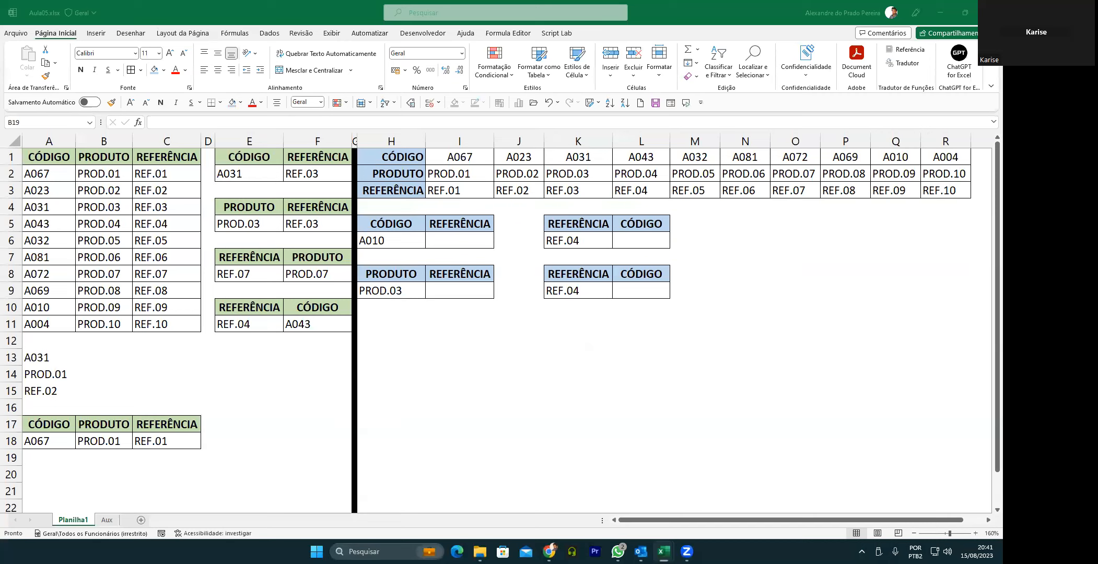
Step: Start a second lookup table by copying the PRODUTO header to A20 and the CÓDIGO header to B20
left_click(59, 459)
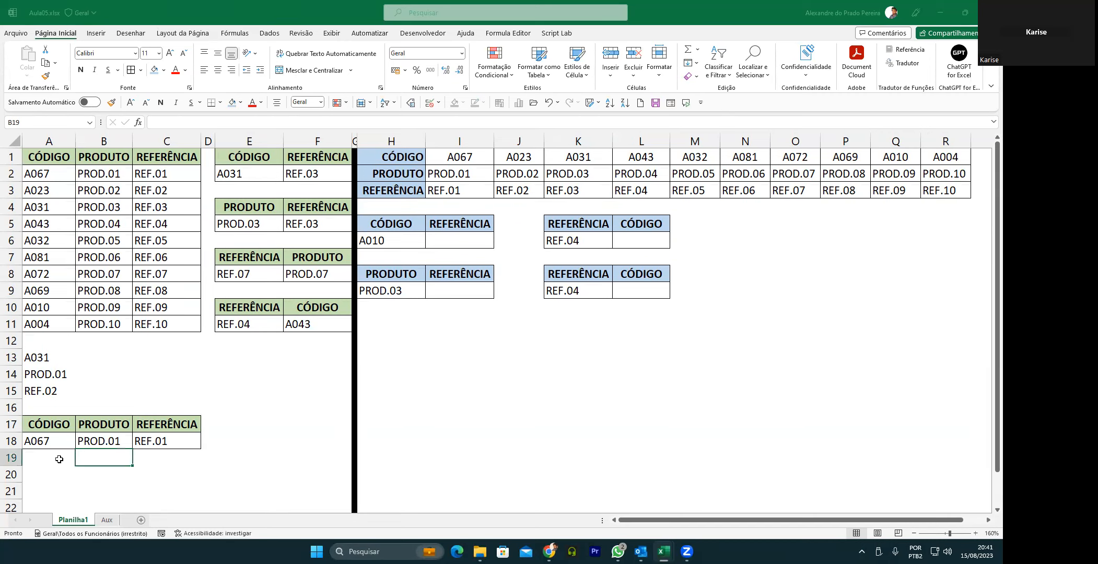
left_click(59, 459)
scroll(59, 459, "down", 2)
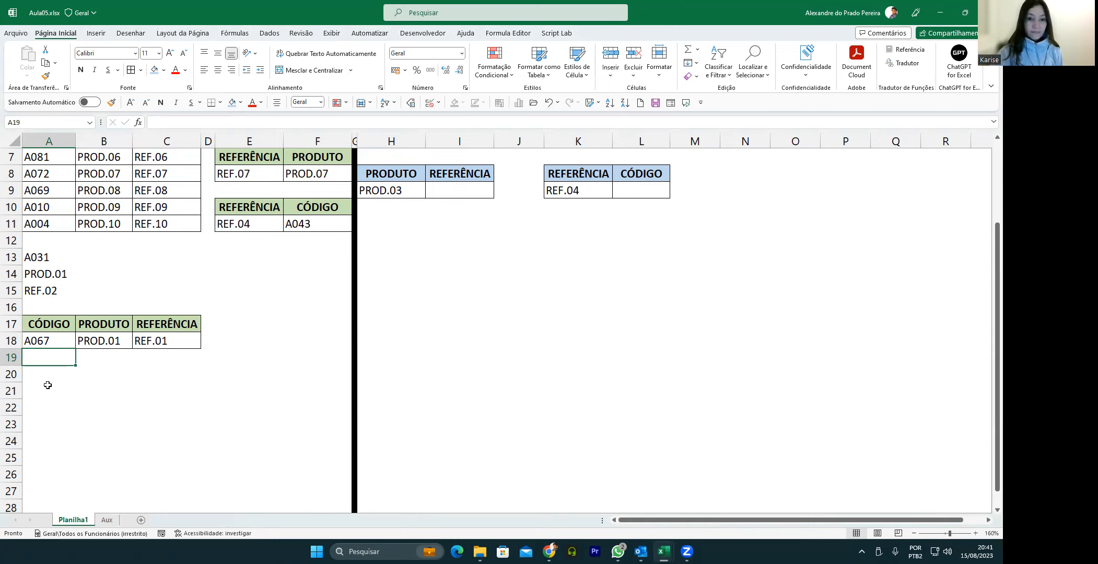
left_click_drag(103, 324, 137, 324)
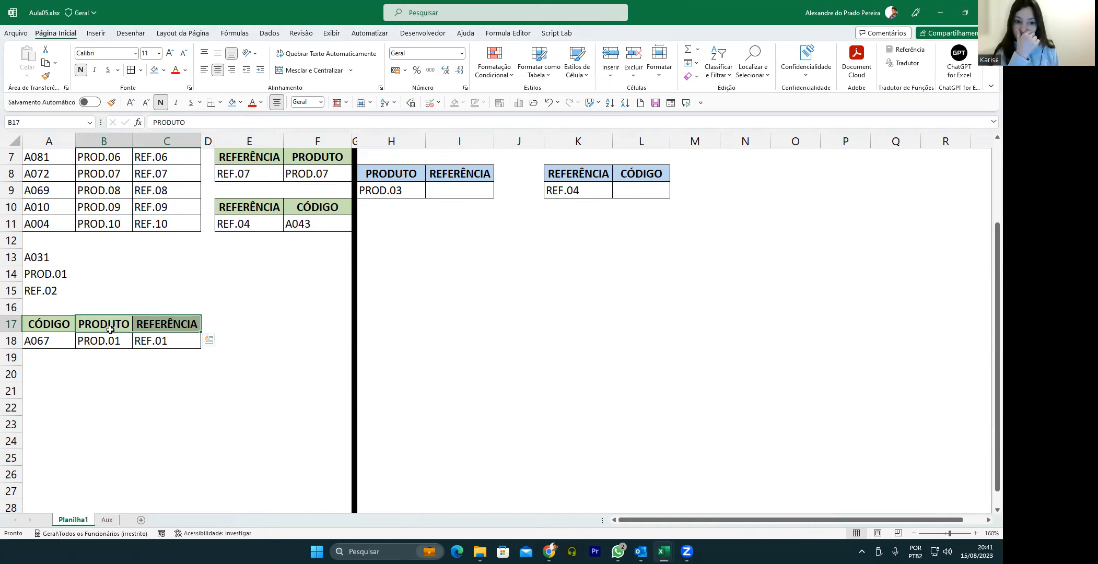
left_click(71, 326)
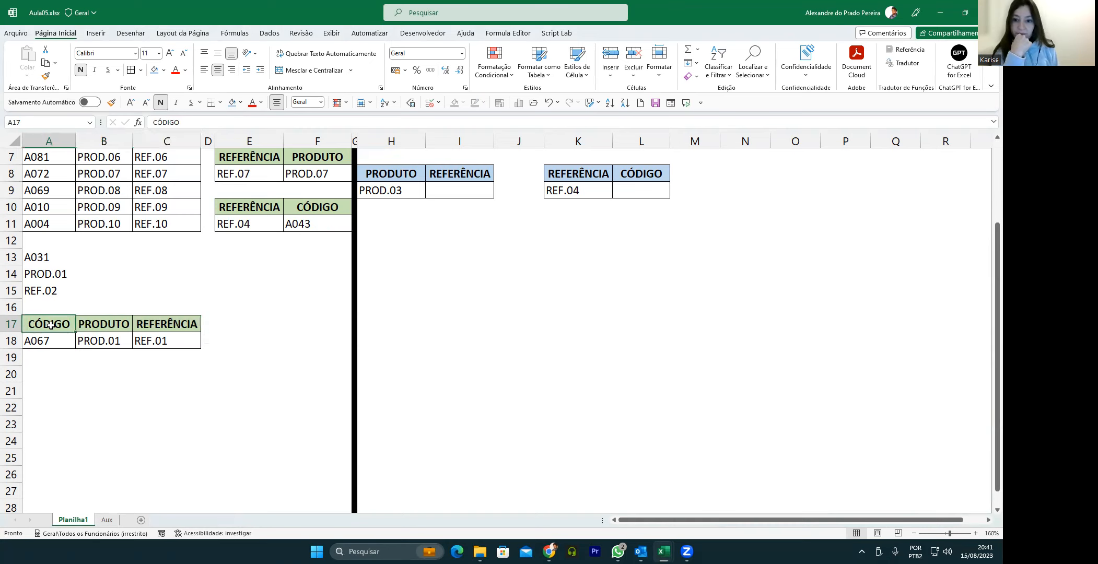
left_click(93, 325)
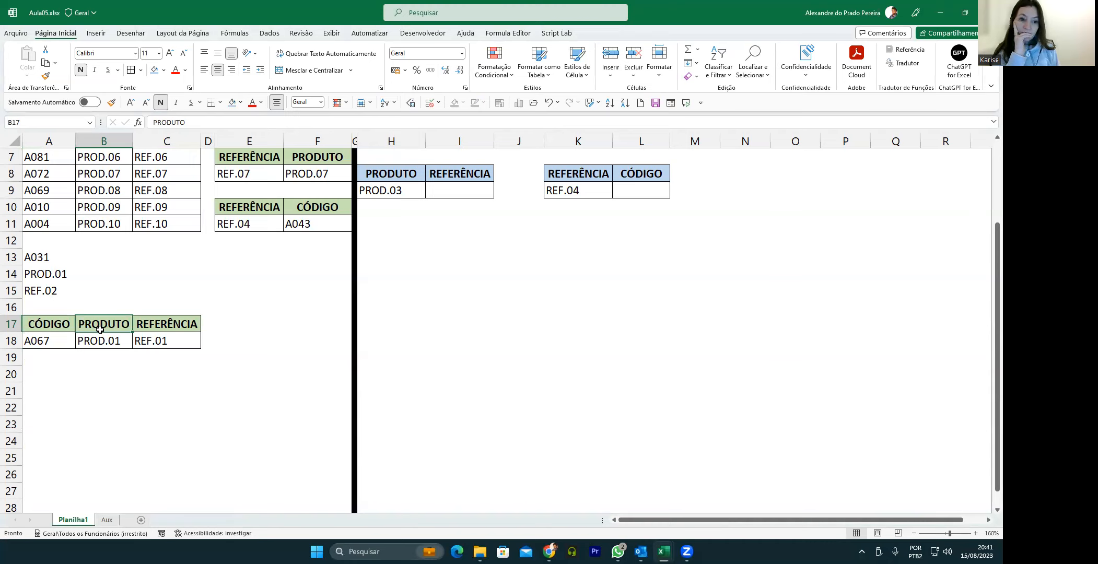
left_click_drag(100, 328, 79, 371)
left_click(57, 328)
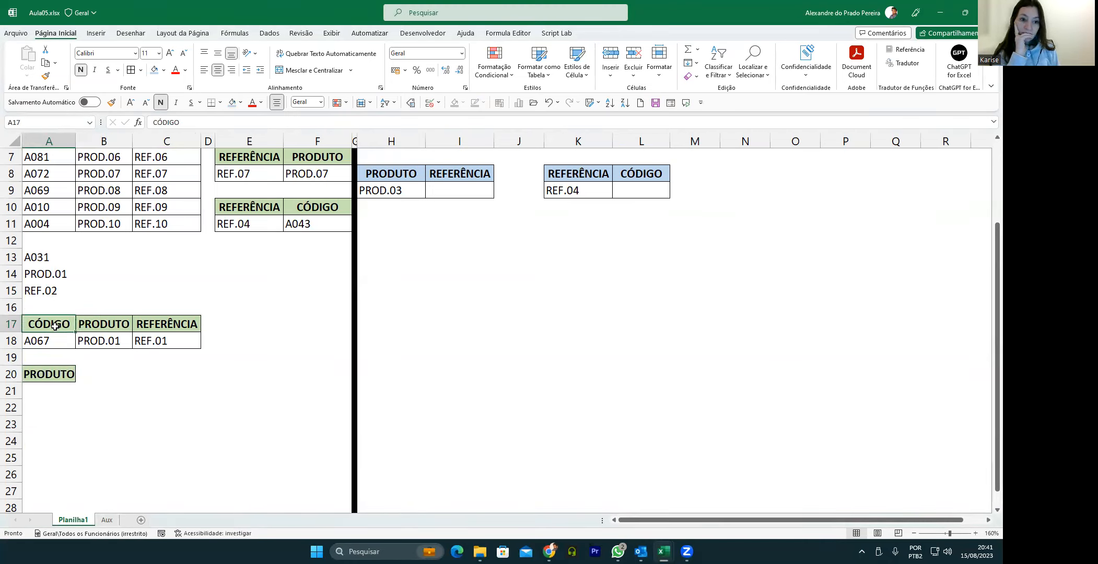
left_click(149, 324, "ctrl")
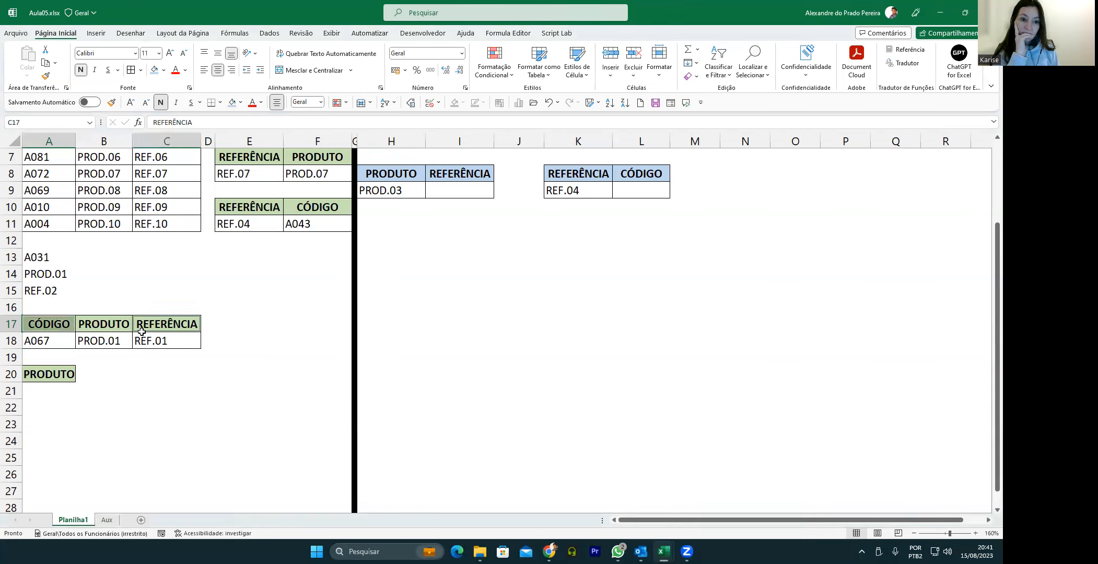
left_click(53, 329)
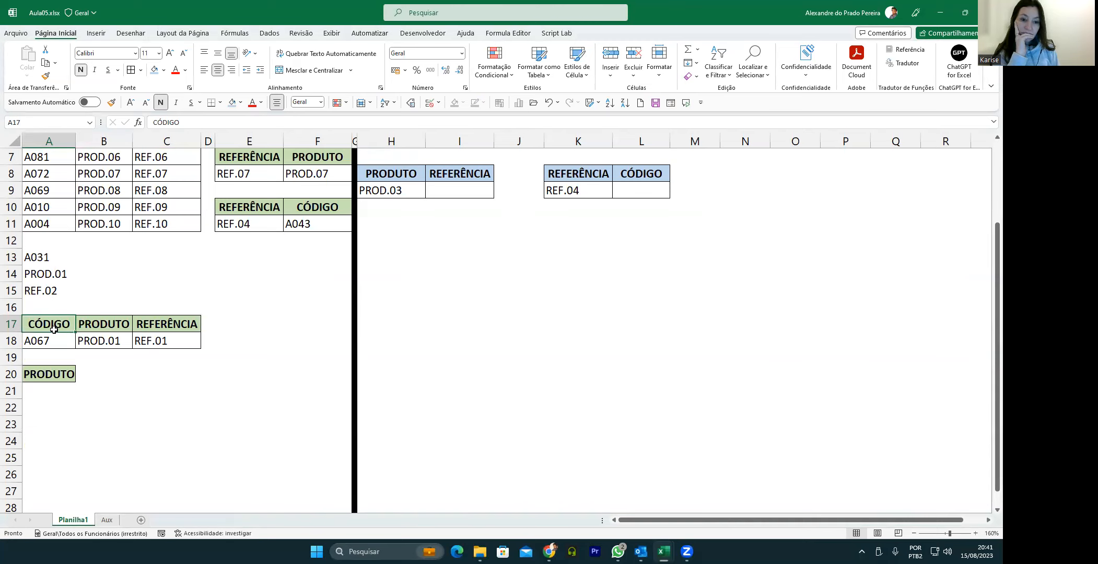
left_click_drag(54, 330, 94, 368)
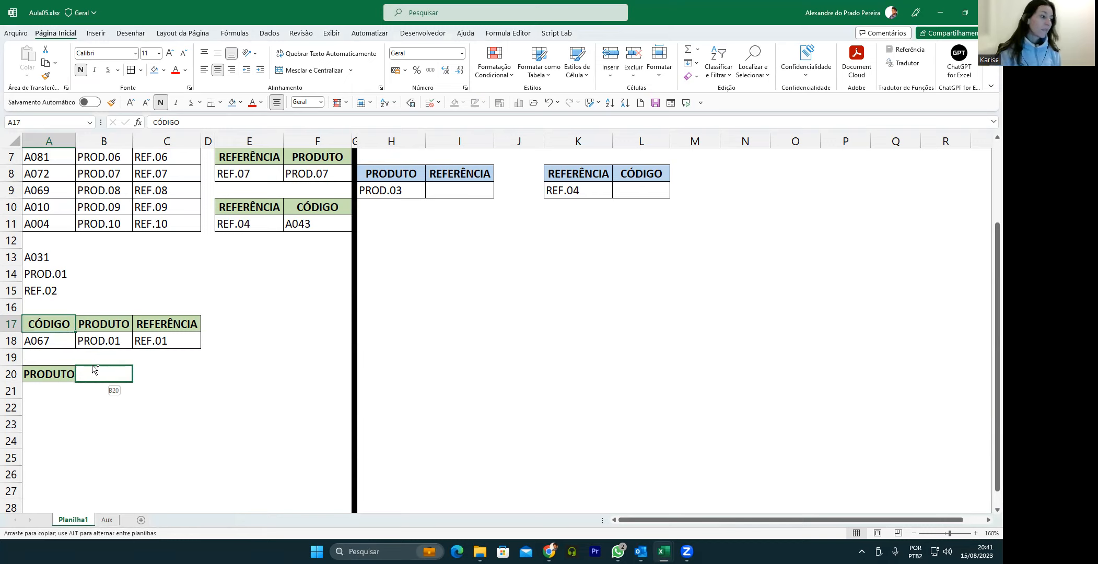
left_click_drag(94, 368, 94, 369)
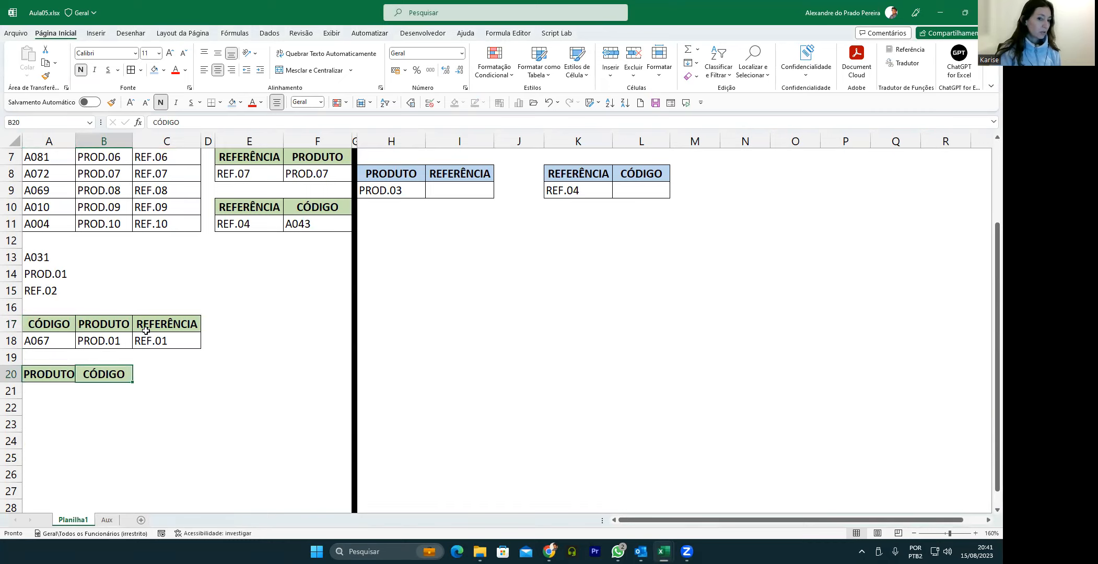
Step: Copy the REFERÊNCIA header from C17 to C20, keeping the original in place
left_click(138, 332)
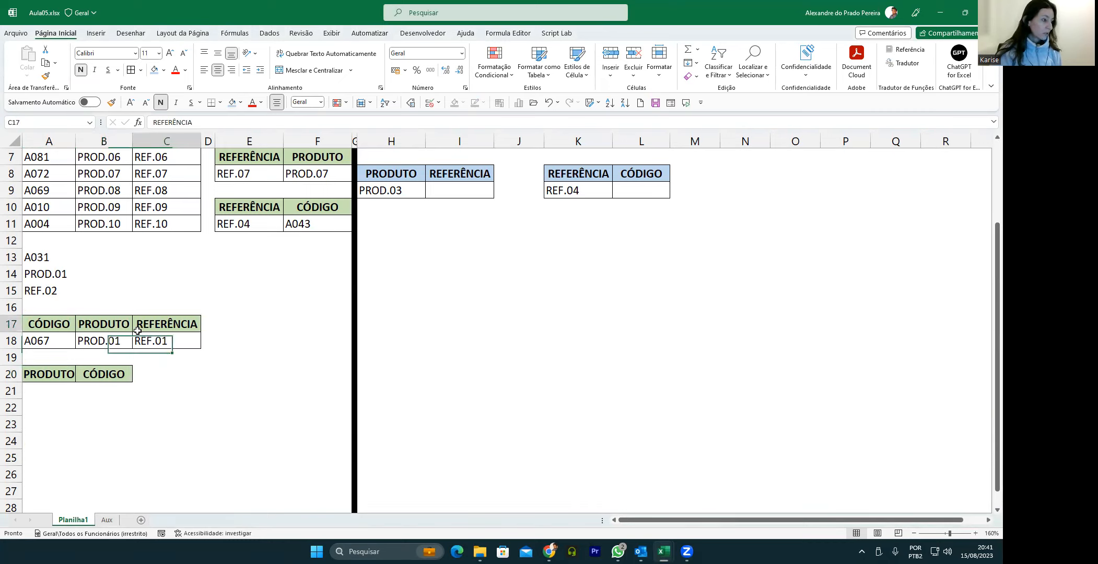
left_click_drag(139, 332, 150, 376)
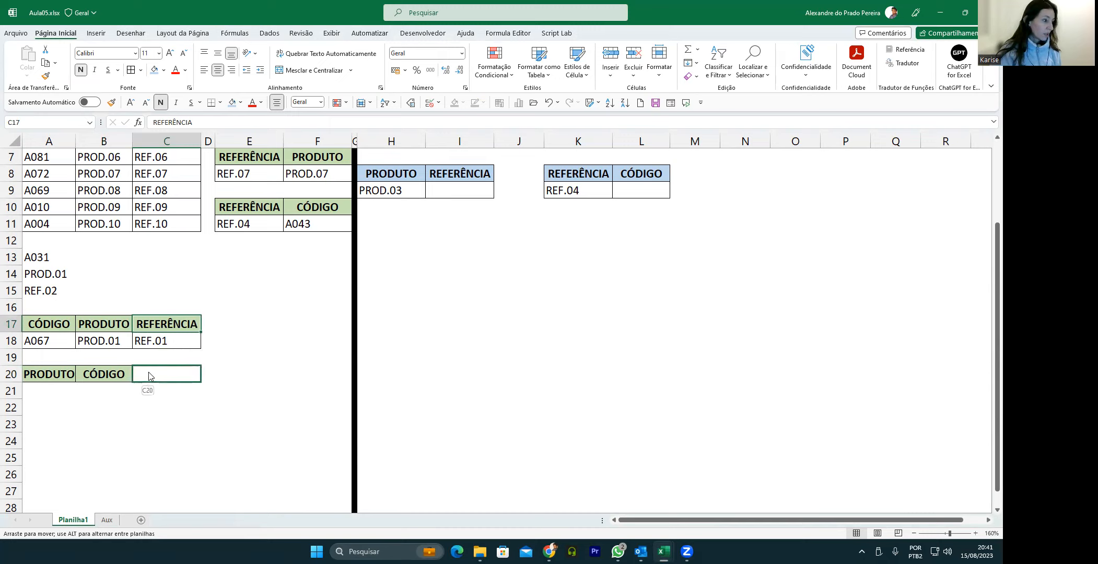
left_click_drag(150, 375, 149, 372)
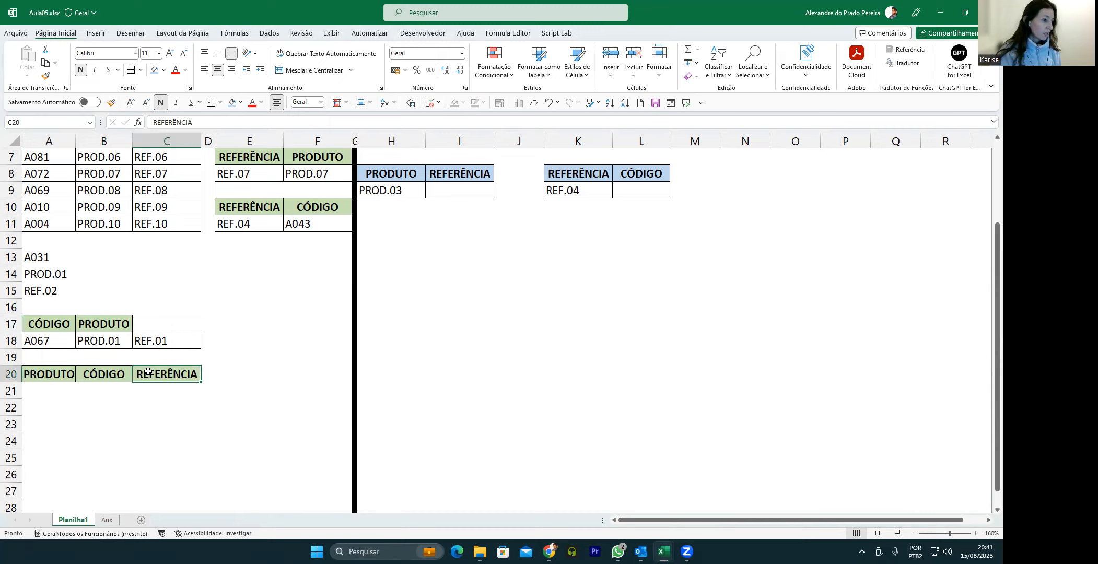
key("ctrl+z")
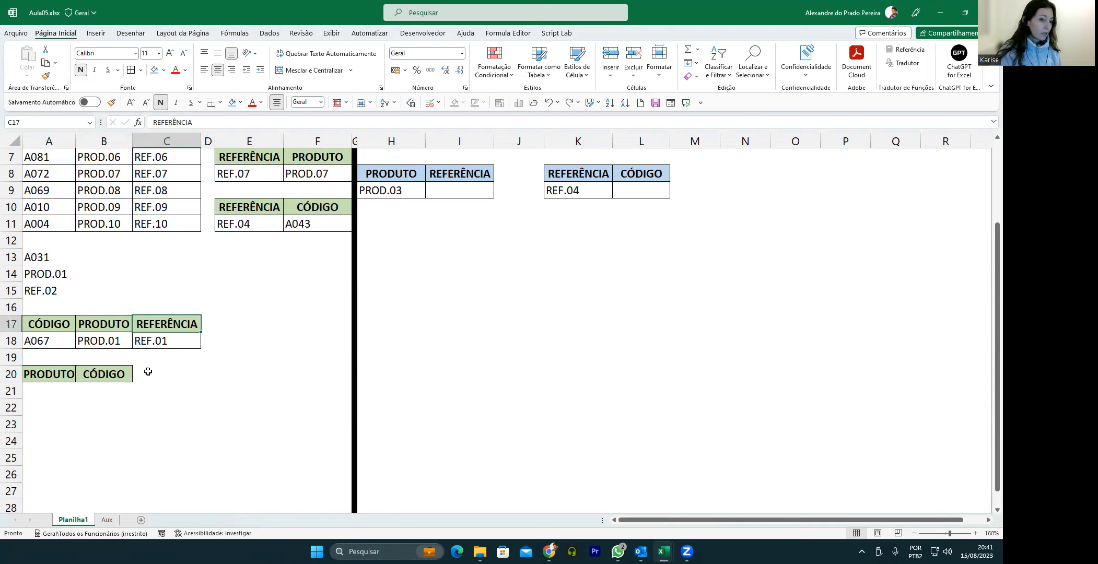
left_click_drag(156, 345, 155, 374)
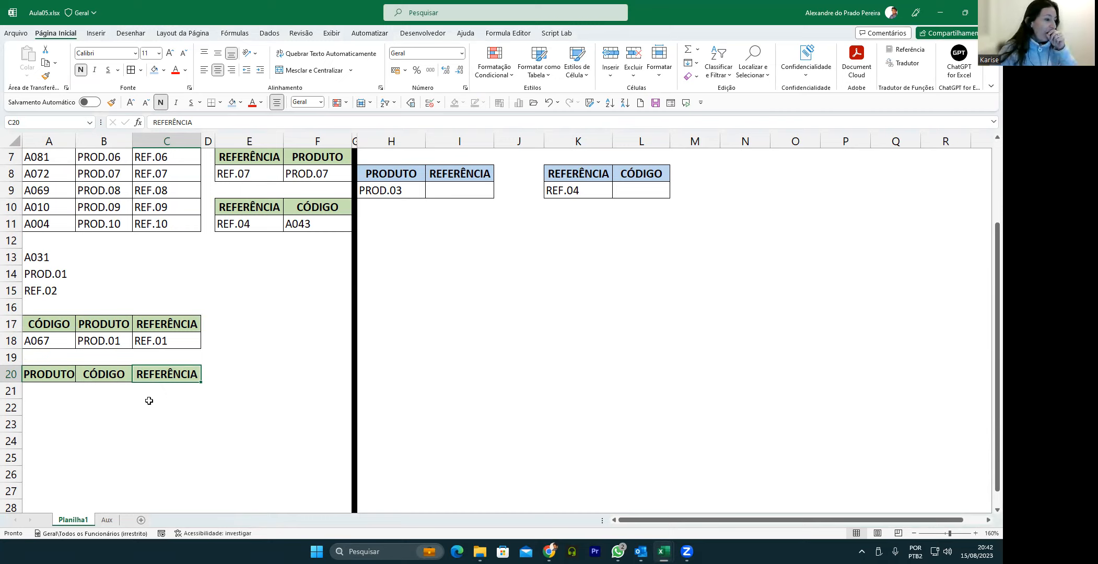
Step: Paste PROD.01 from B18 into A21 as a value and put cell borders around A21:C21
left_click_drag(38, 391, 152, 387)
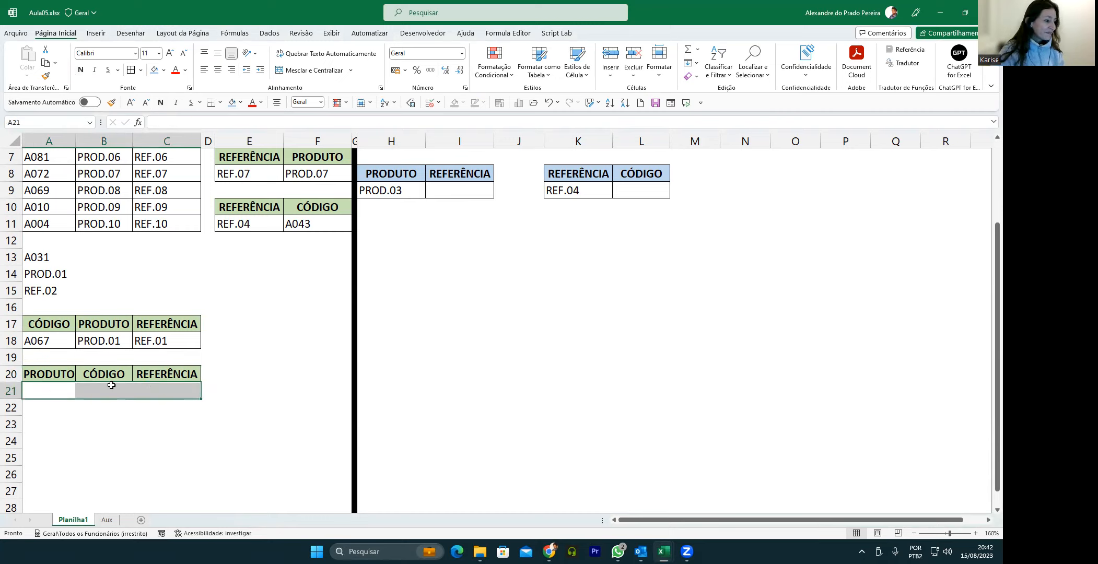
left_click(99, 342)
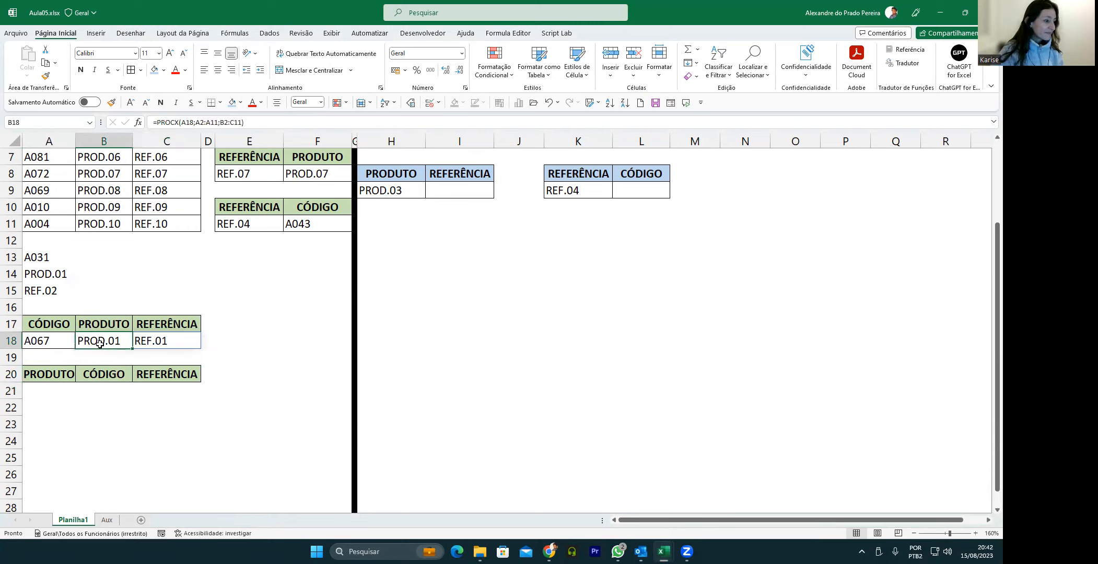
key("ctrl+c")
left_click(44, 396)
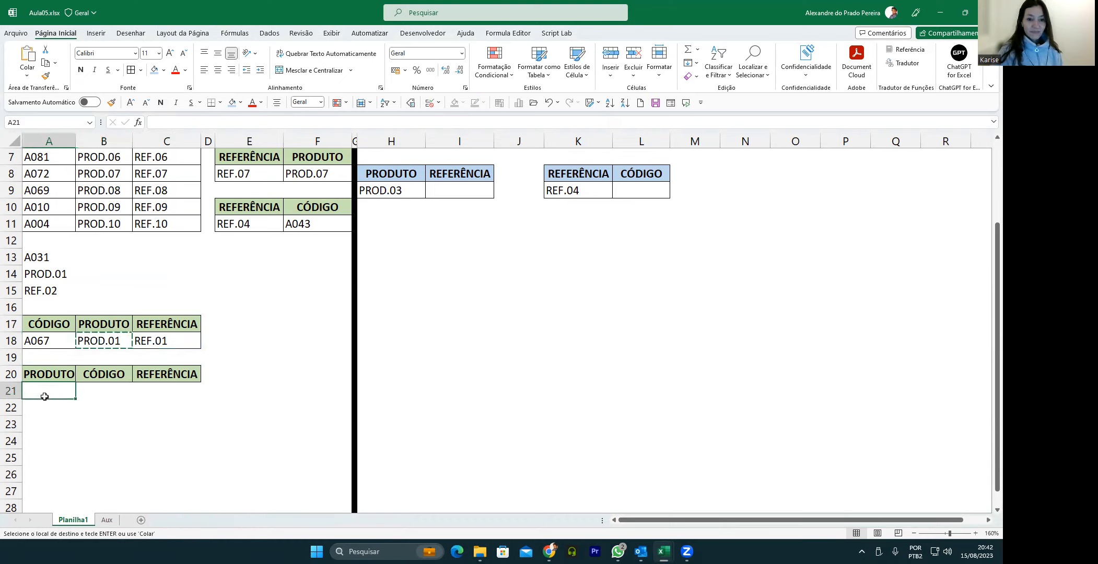
key("ctrl+v")
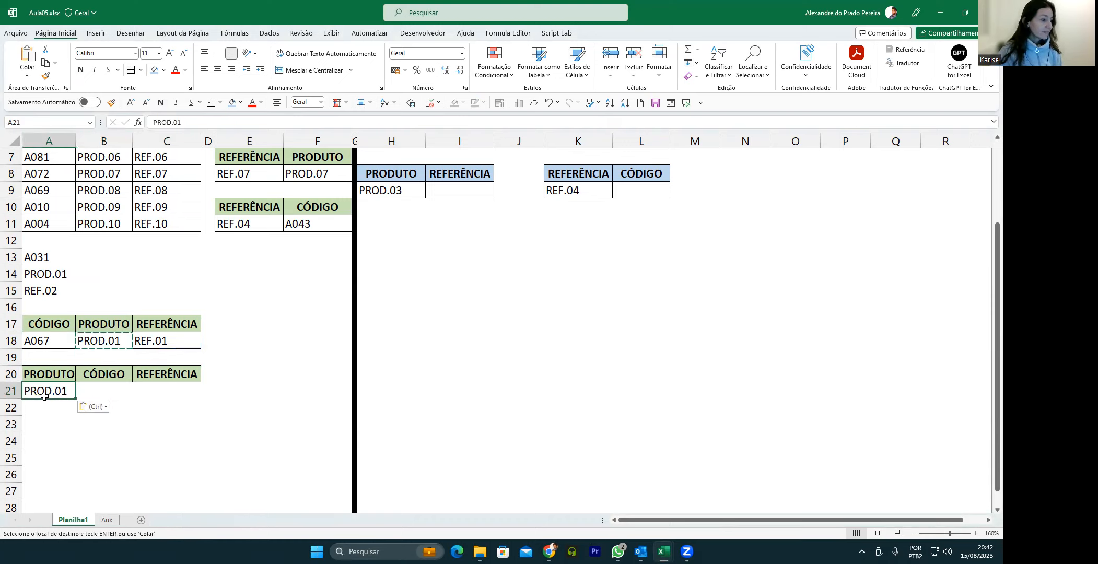
key("Escape")
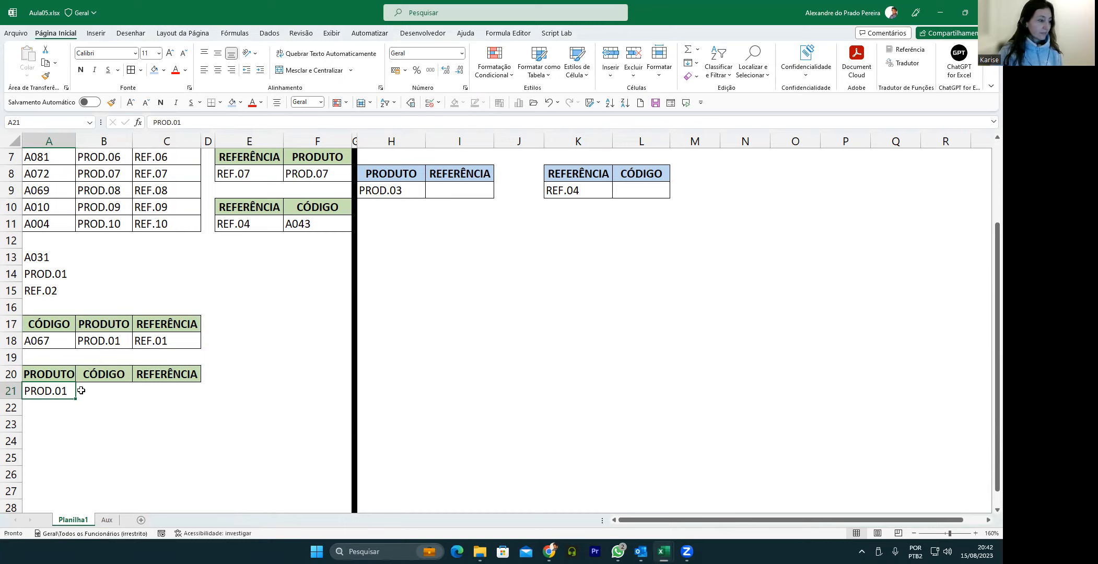
left_click_drag(60, 394, 146, 396)
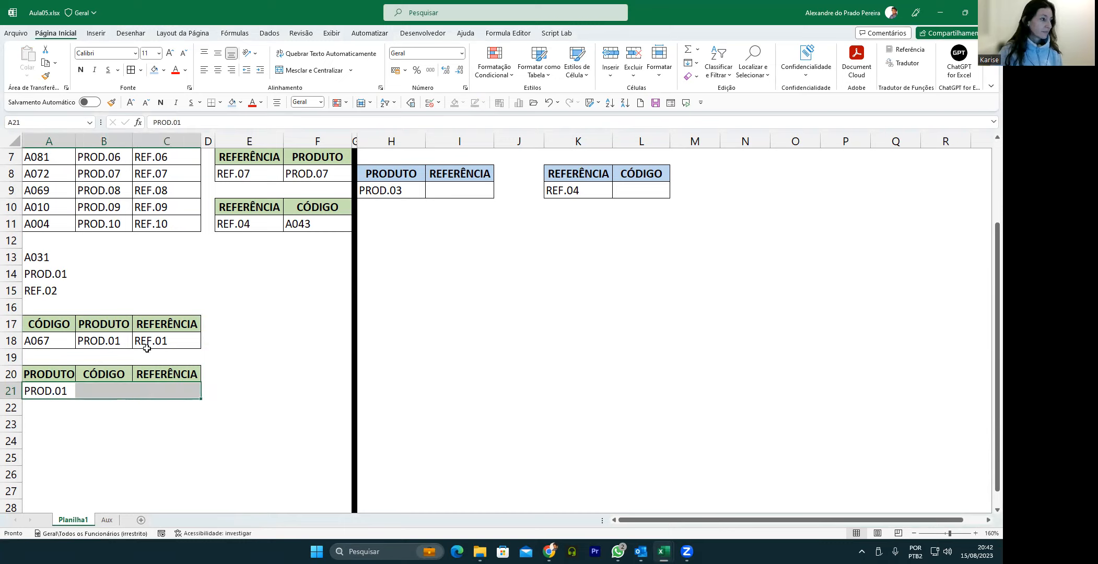
Step: Enter a PROCX formula in B21 that looks up A21 in B2:B11 and returns the columns A2:C11
left_click(105, 387)
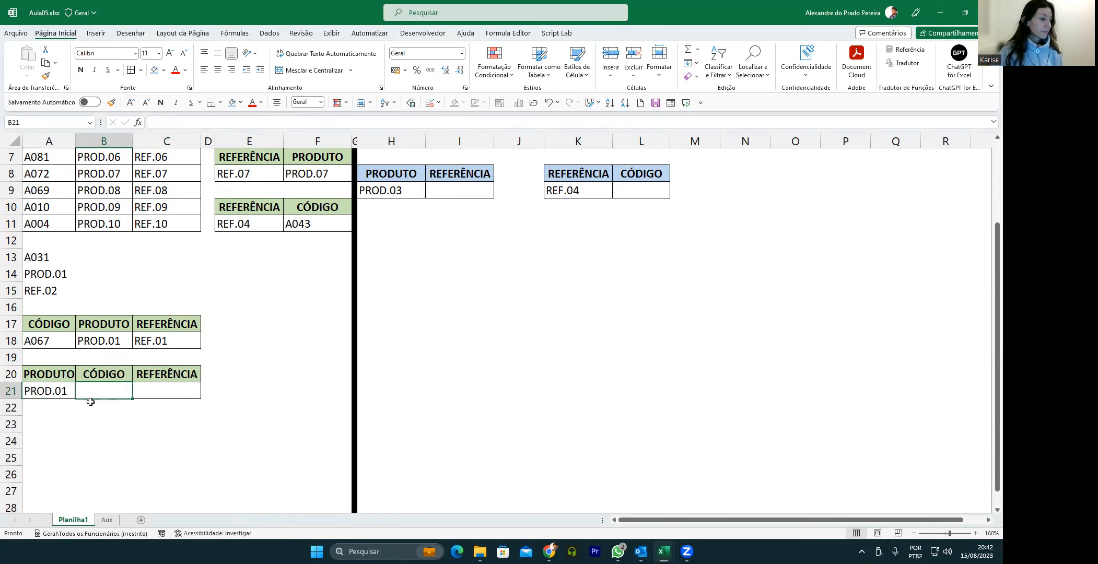
type("=-procv")
key("BackSpace")
key("BackSpace")
key("BackSpace")
key("BackSpace")
key("BackSpace")
type("procx(")
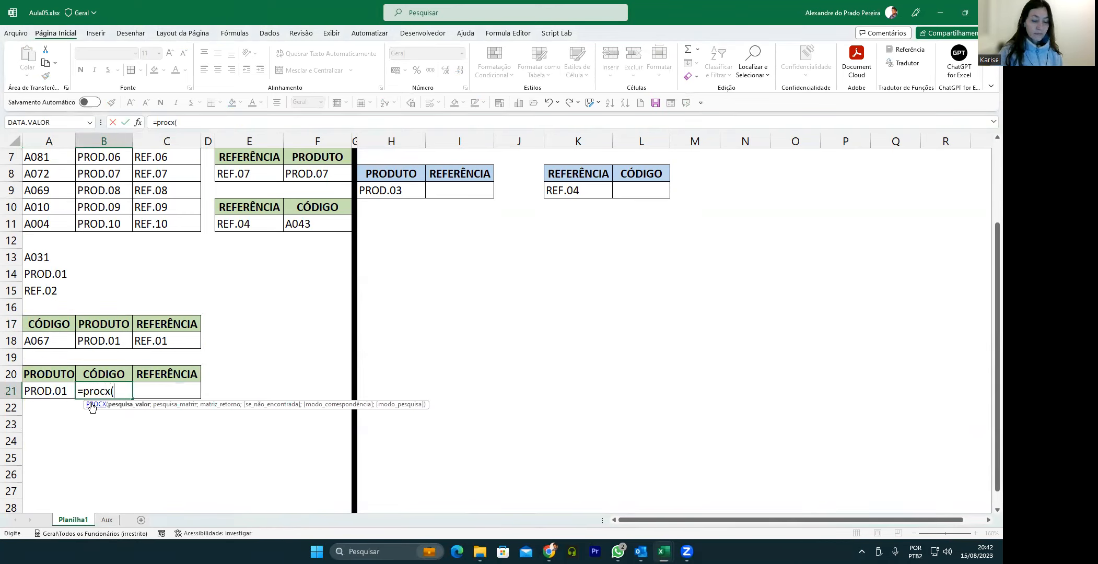
left_click(61, 389)
type(";")
scroll(71, 266, "up", 2)
left_click_drag(102, 181, 109, 320)
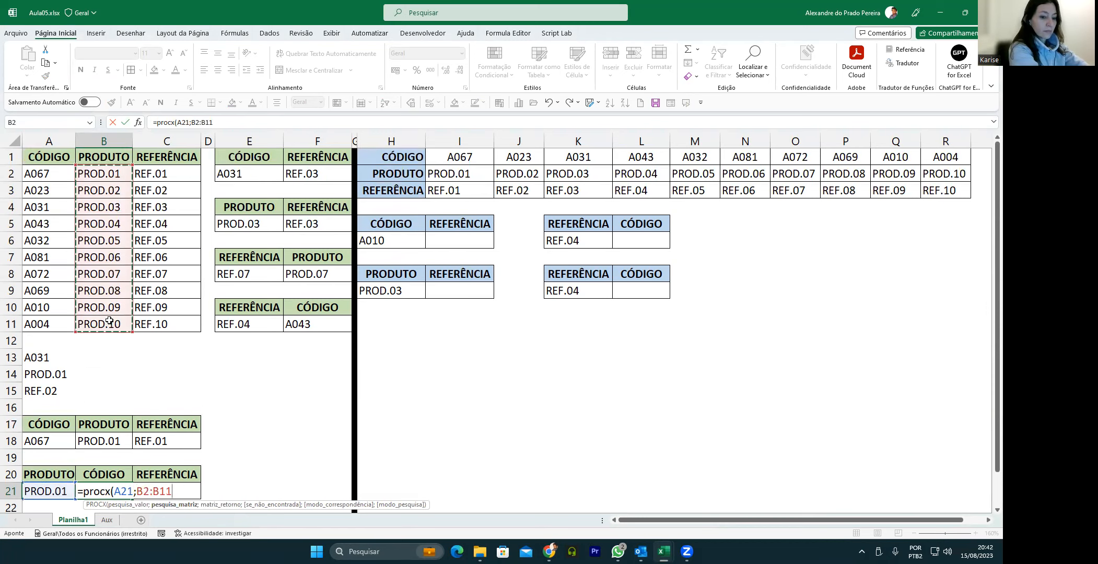
type(";")
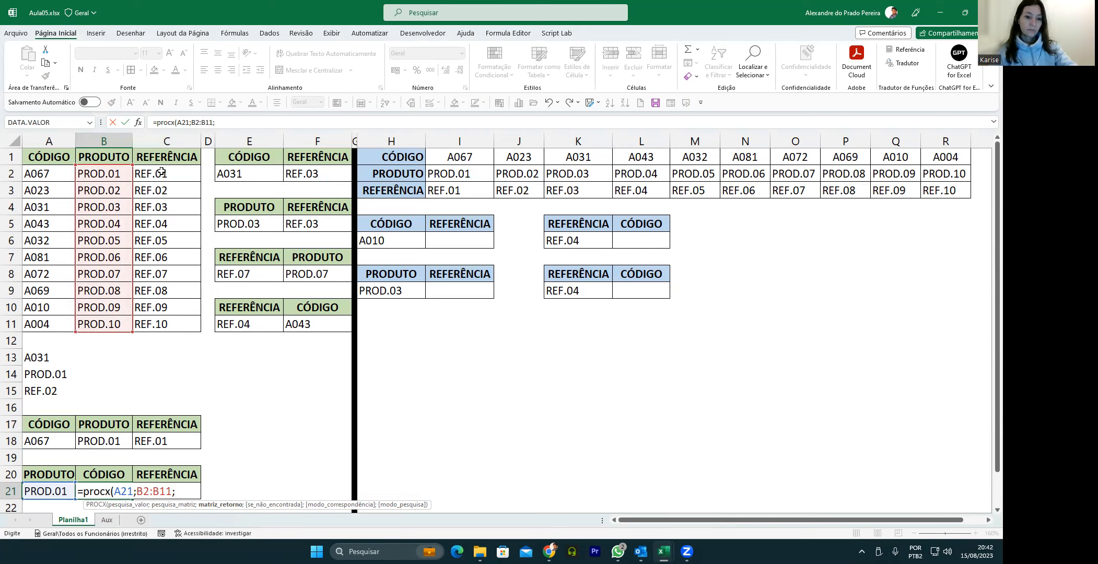
left_click_drag(52, 174, 152, 322)
type(")")
key("Return")
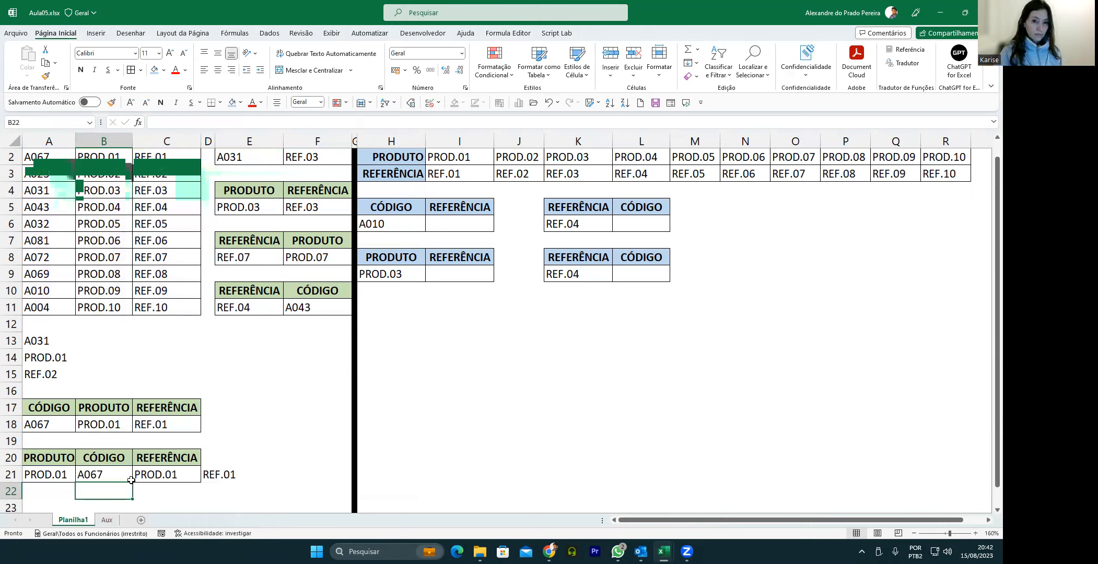
Step: Open the PROCX formula in B21 for editing, with the insertion point between the equals sign and PROCX
left_click(103, 475)
double_click(103, 475)
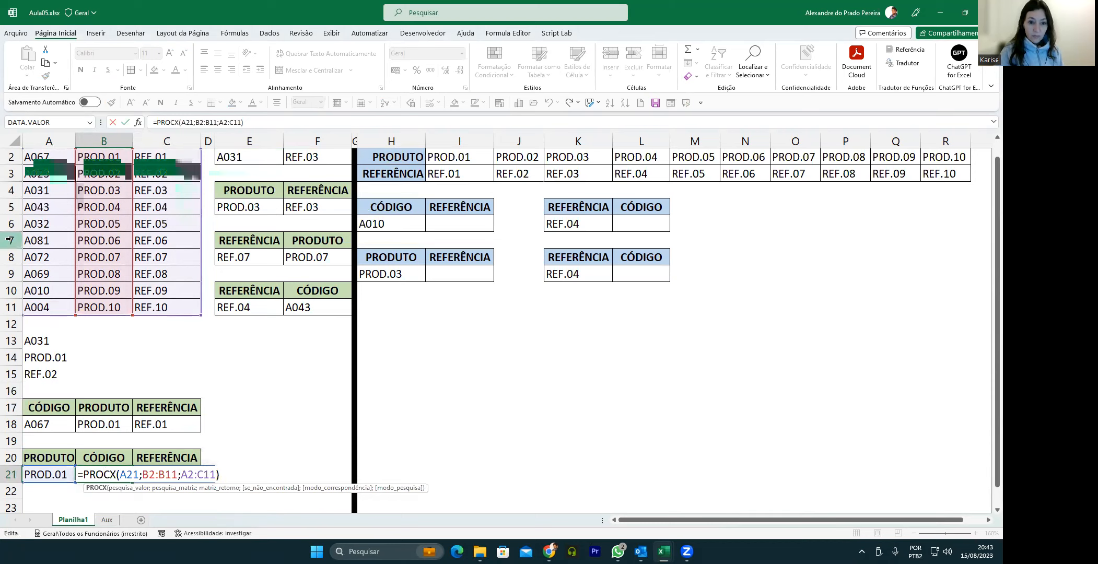
scroll(55, 178, "up", 1)
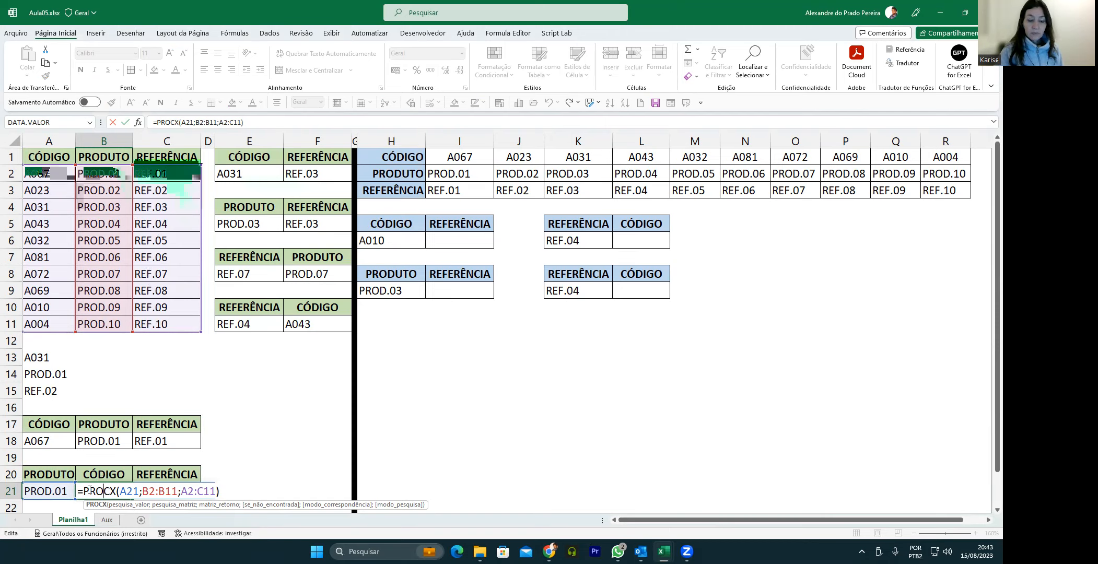
left_click(84, 491)
type("w")
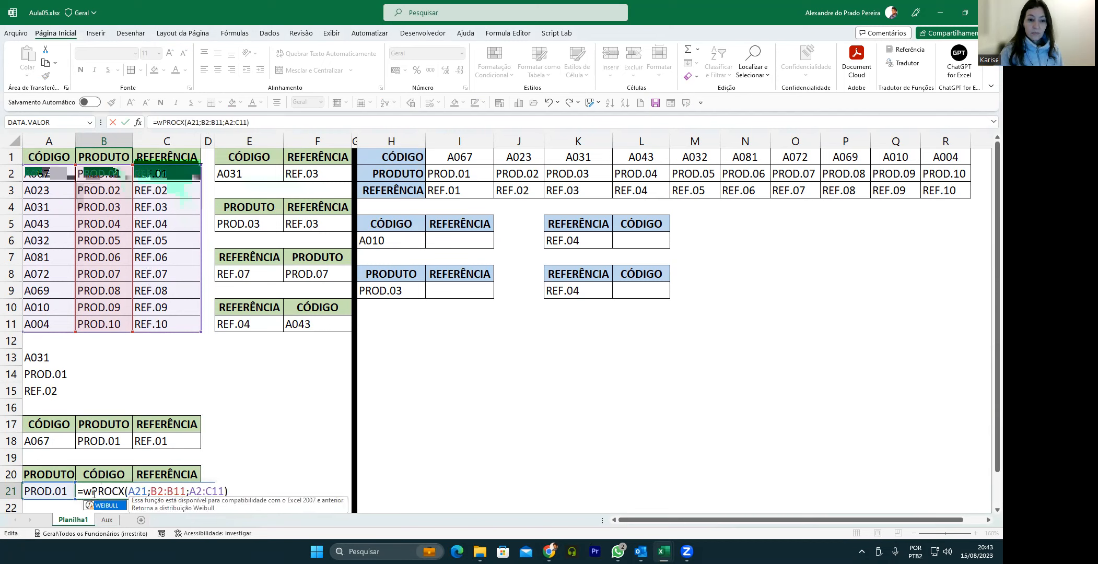
key("BackSpace")
type("WAXOL")
key("BackSpace")
key("BackSpace")
key("BackSpace")
key("BackSpace")
key("BackSpace")
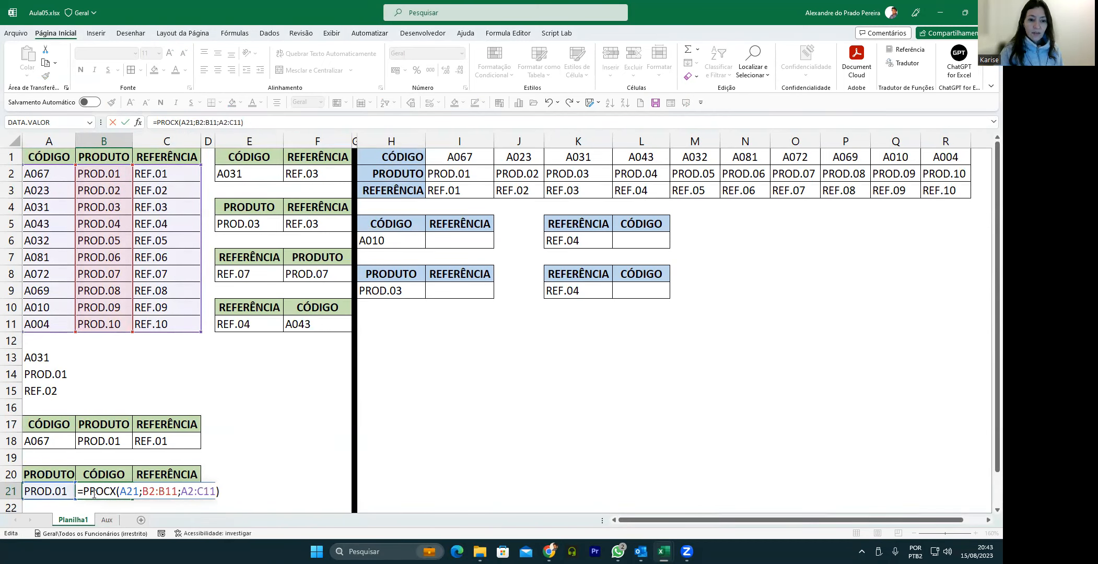
Step: Wrap the PROCX in B21 in ESCOLHERCOLS, choosing only columns 1 and 3 of the returned range
type("ESCOLHER")
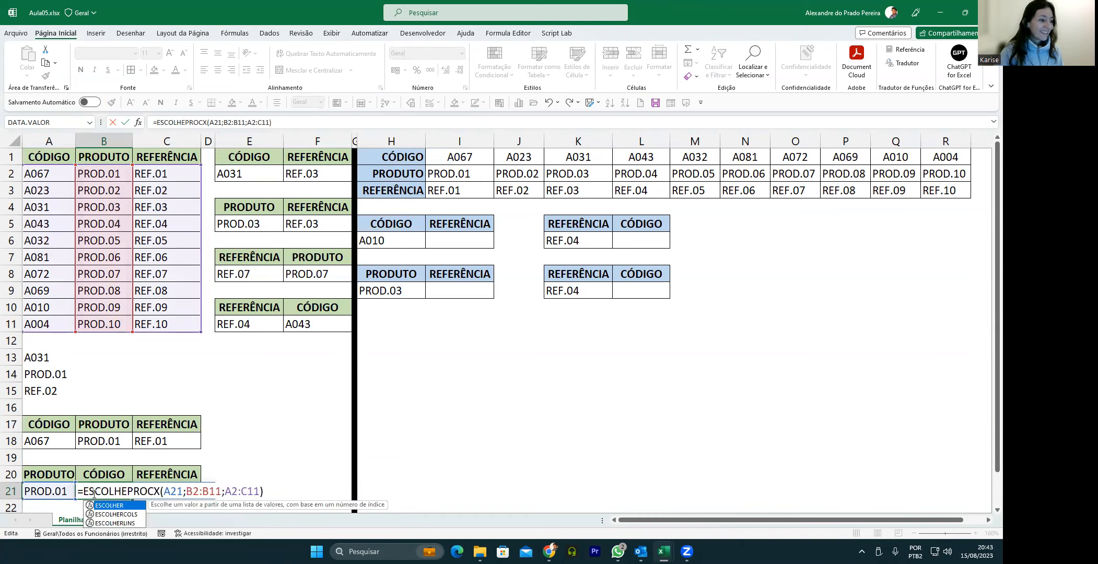
type("COLS(")
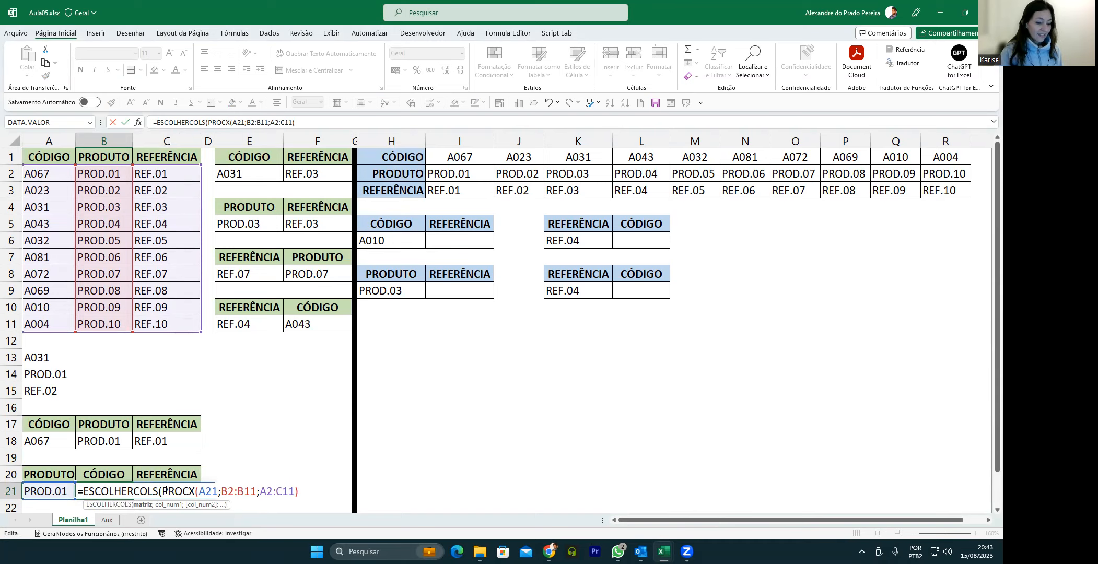
left_click_drag(162, 490, 296, 491)
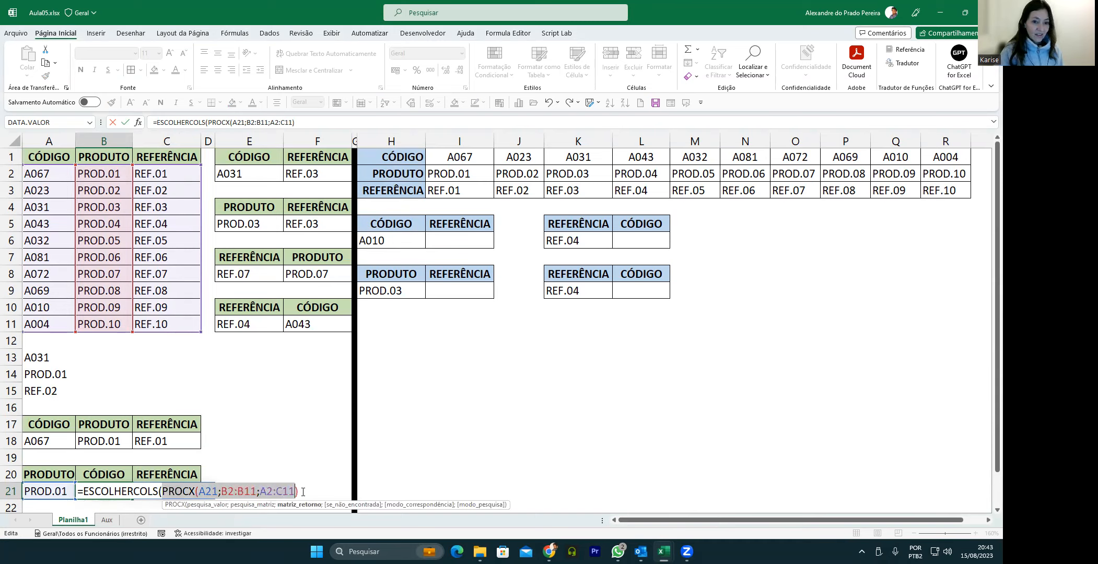
left_click(303, 492)
type(";")
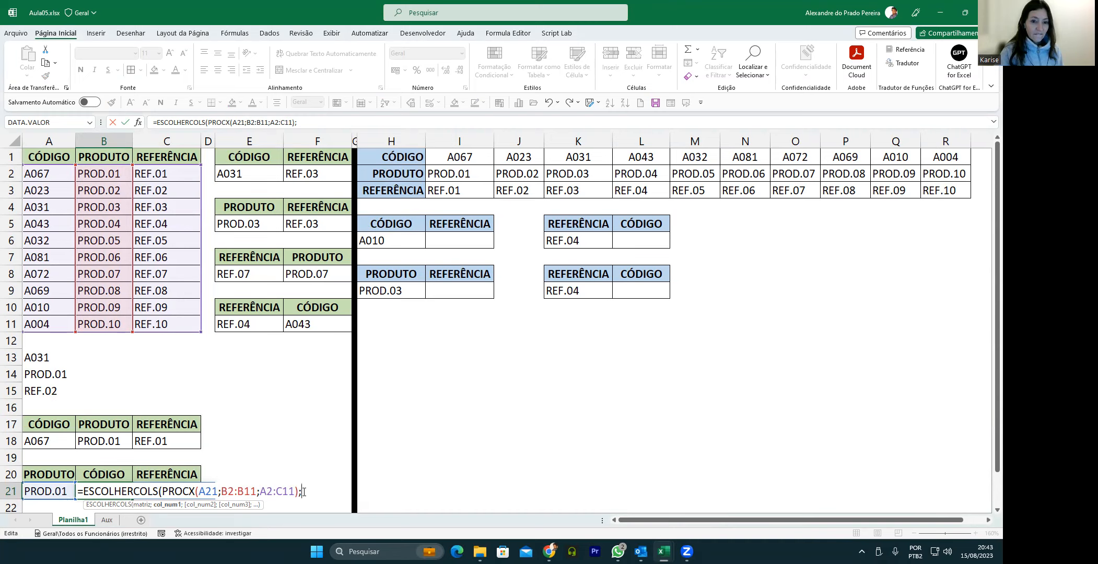
type("1;3)")
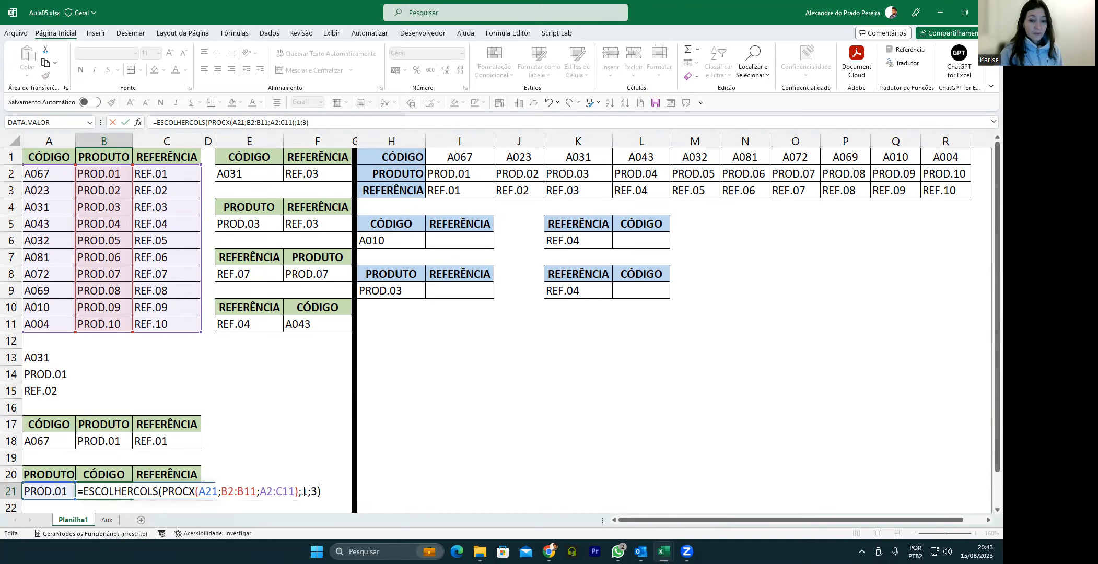
key("Return")
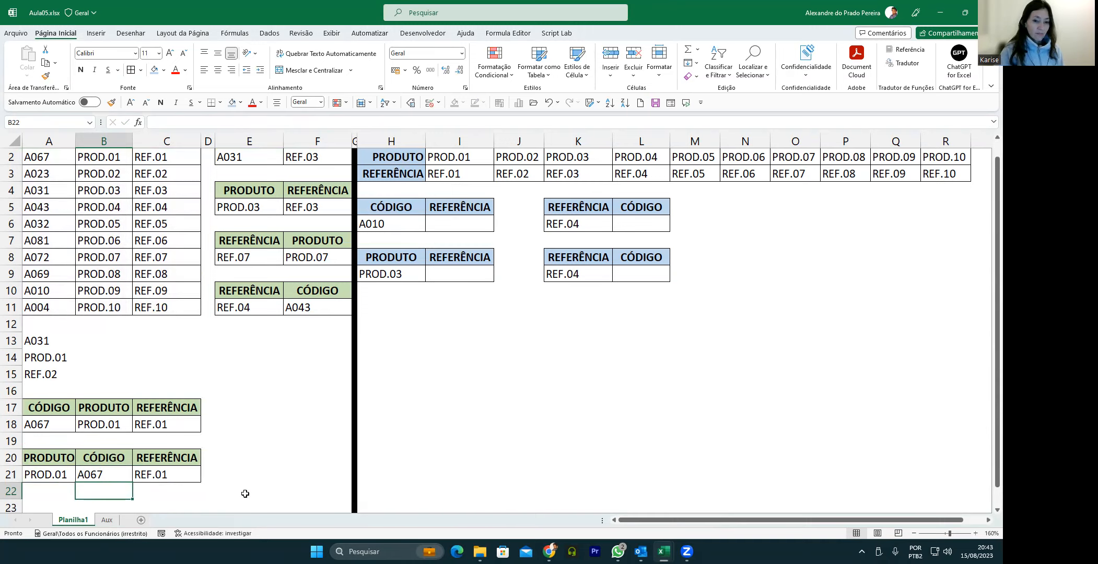
Step: Try column 2 in place of column 3 as the second column number of the ESCOLHERCOLS formula in B21
double_click(87, 476)
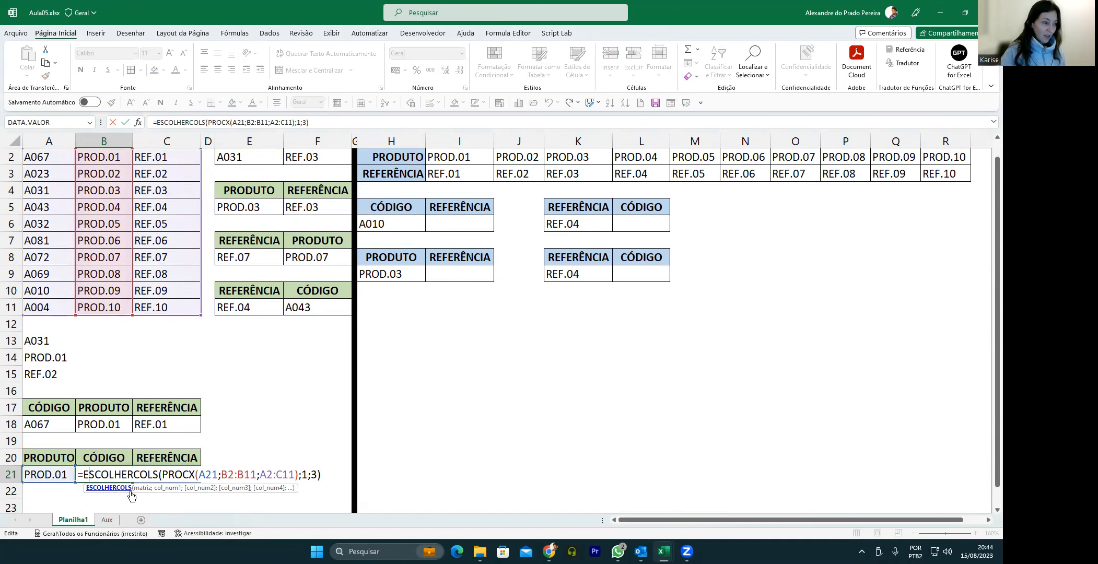
scroll(266, 422, "down", 3)
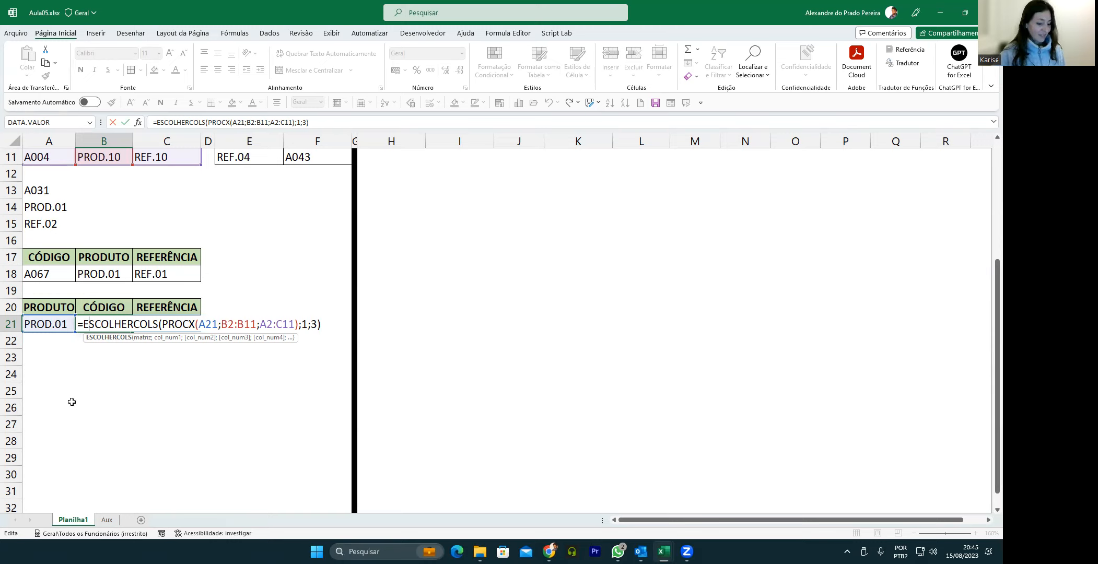
double_click(312, 324)
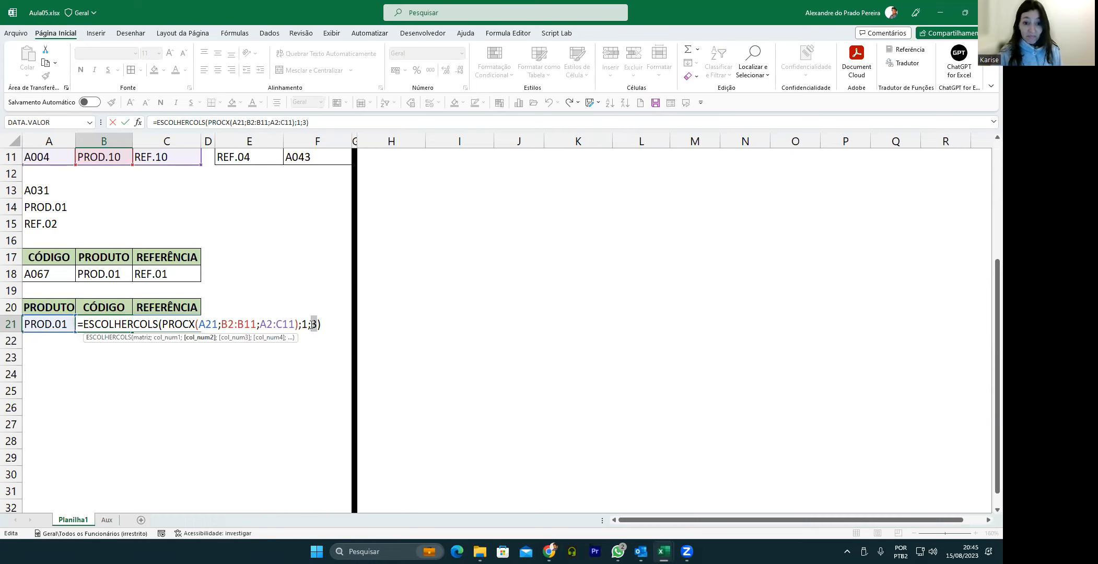
key("BackSpace")
type("1")
key("Return")
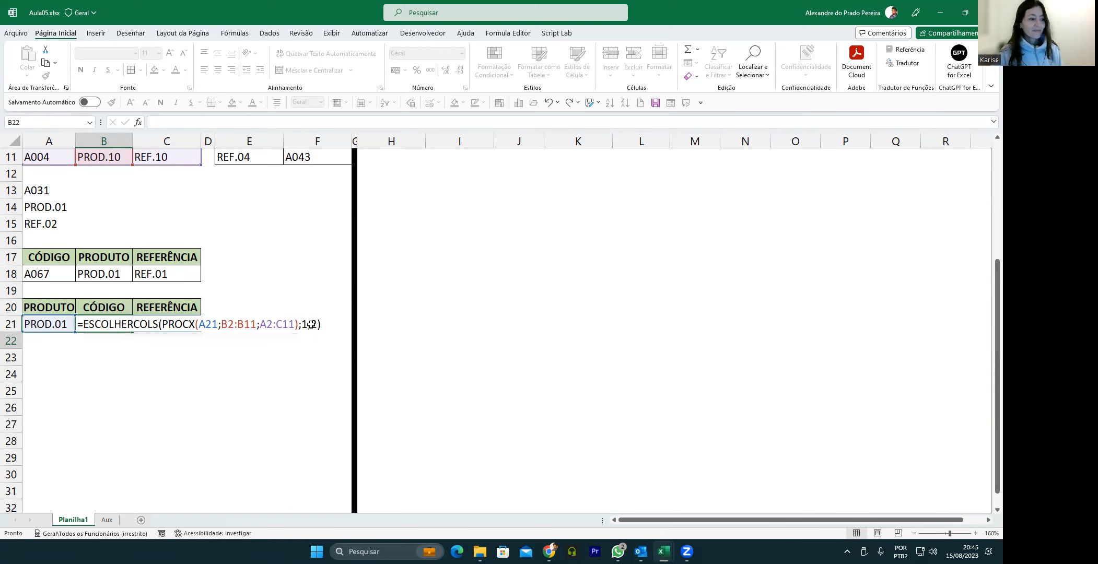
key("Up")
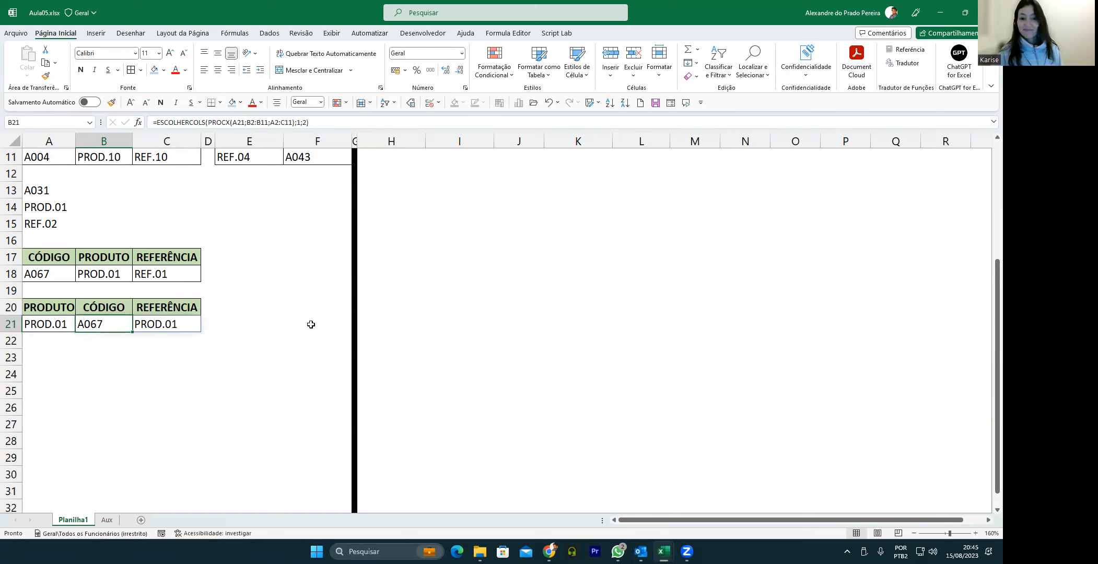
Step: Try the ESCOLHERCOLS formula in B21 with column 1 only, and undo the trial edits to its column numbers
double_click(108, 329)
left_click(319, 323)
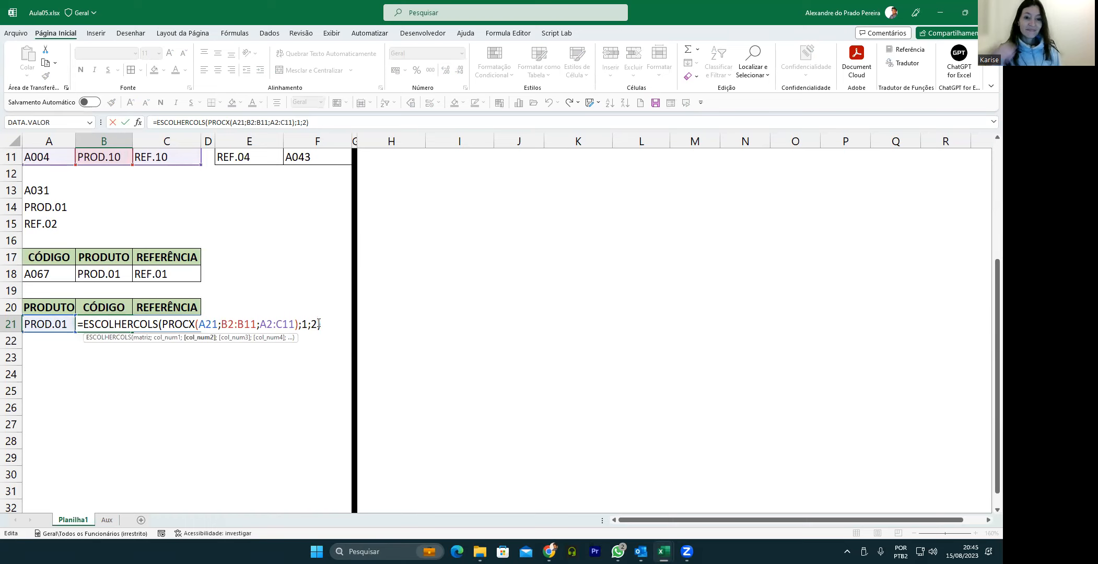
key("BackSpace")
key("BackSpace")
key("Return")
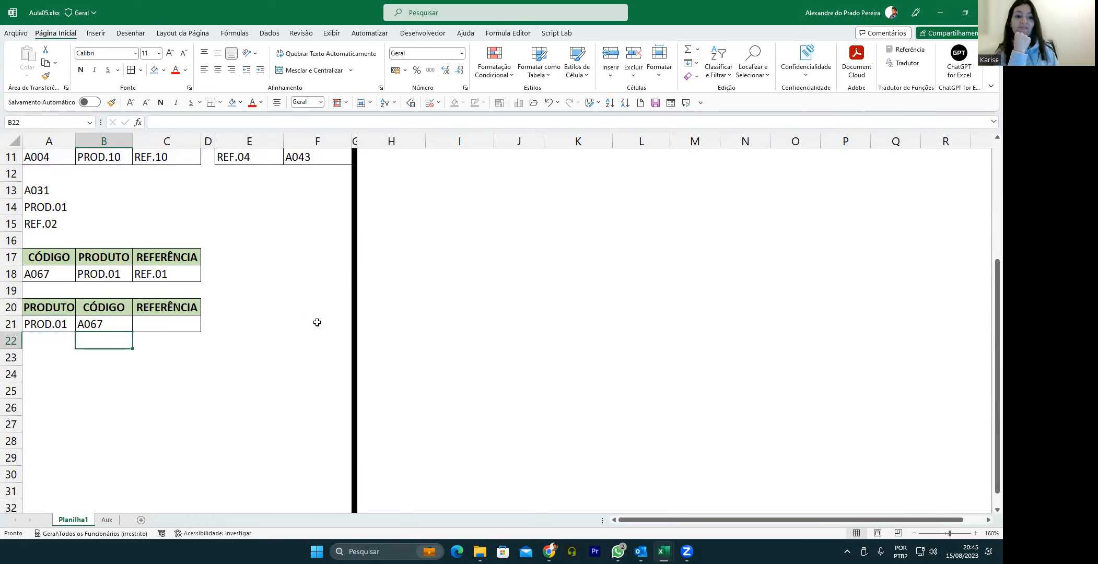
key("ctrl+z")
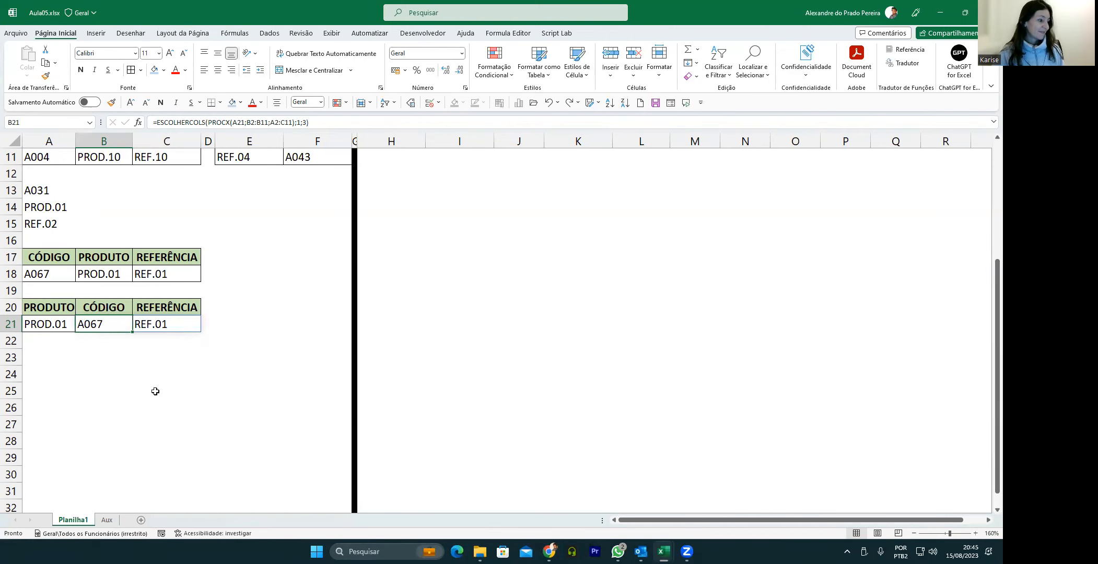
Step: Clear all contents and formatting from the horizontal data table in H1:R3
scroll(155, 391, "up", 4)
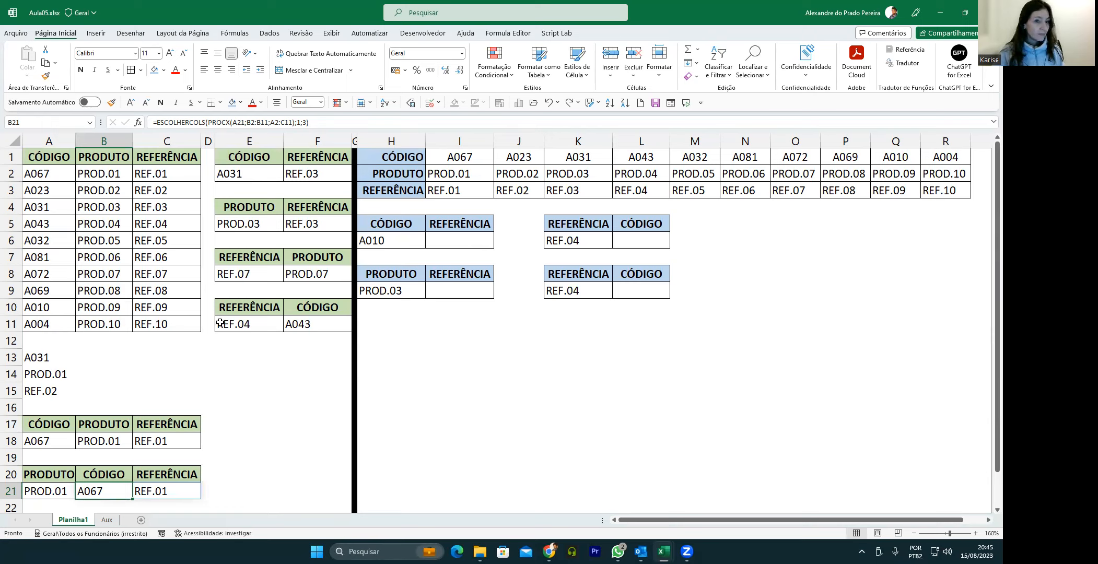
left_click_drag(394, 155, 961, 192)
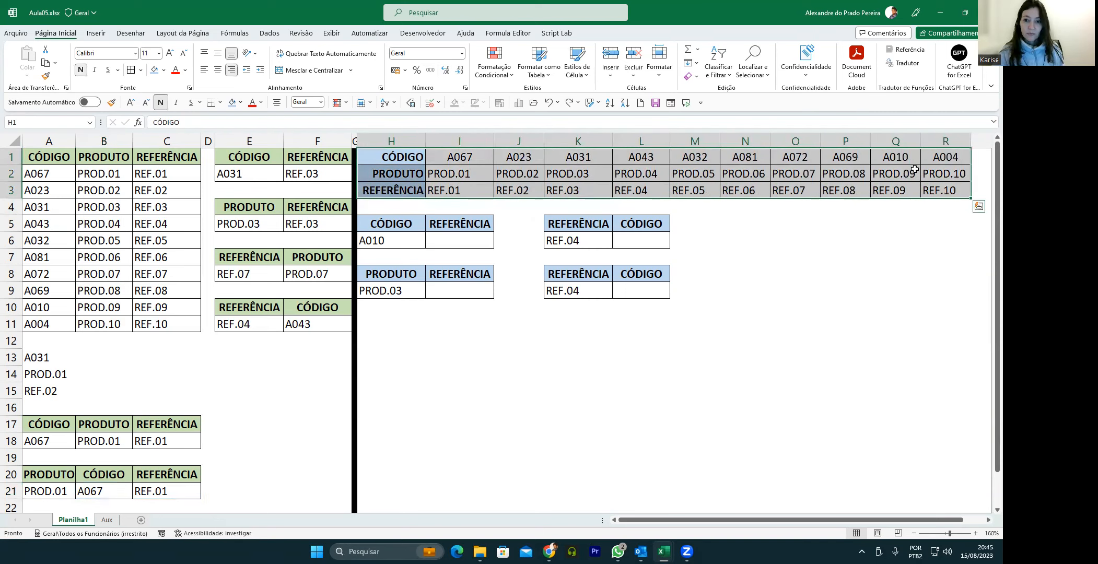
left_click(696, 77)
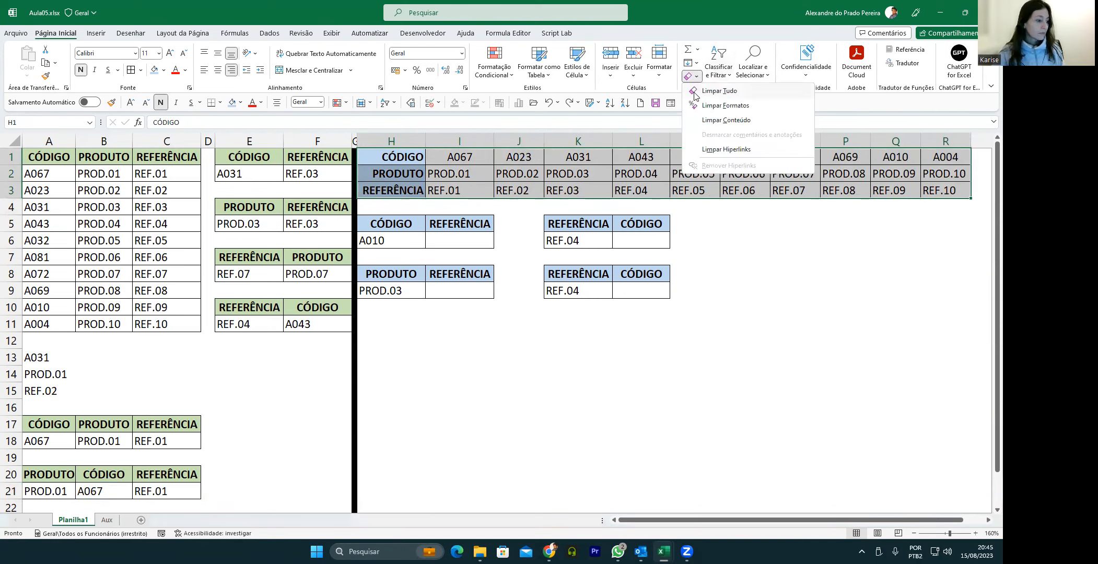
left_click(702, 90)
left_click(697, 373)
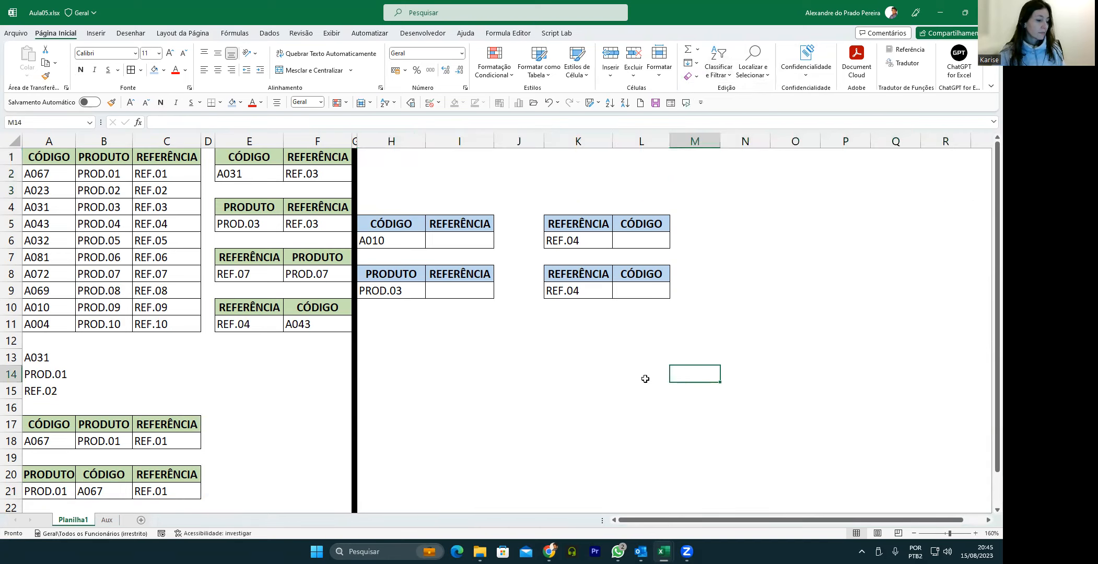
Step: Copy the vertical table A1:C11 and paste it transposed at H1 with Paste Special
left_click_drag(43, 156, 173, 324)
key("ctrl+c")
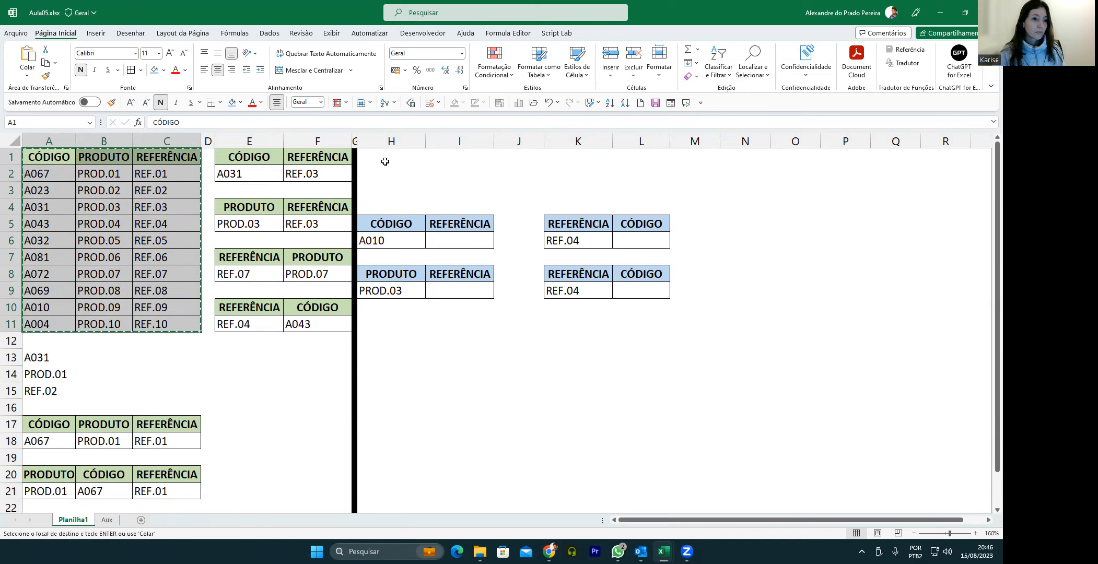
left_click(387, 158)
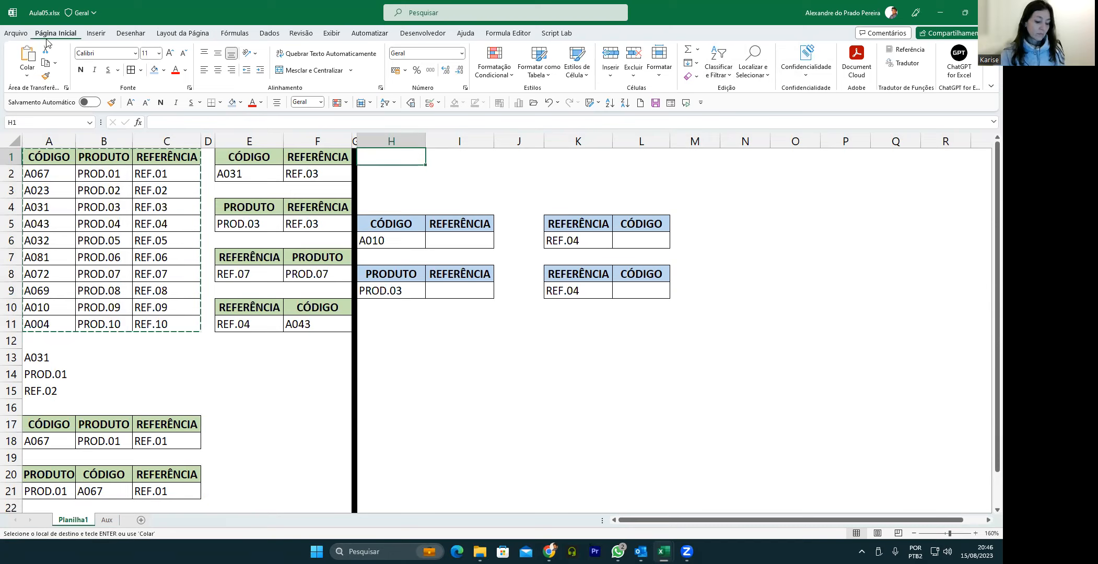
left_click(27, 76)
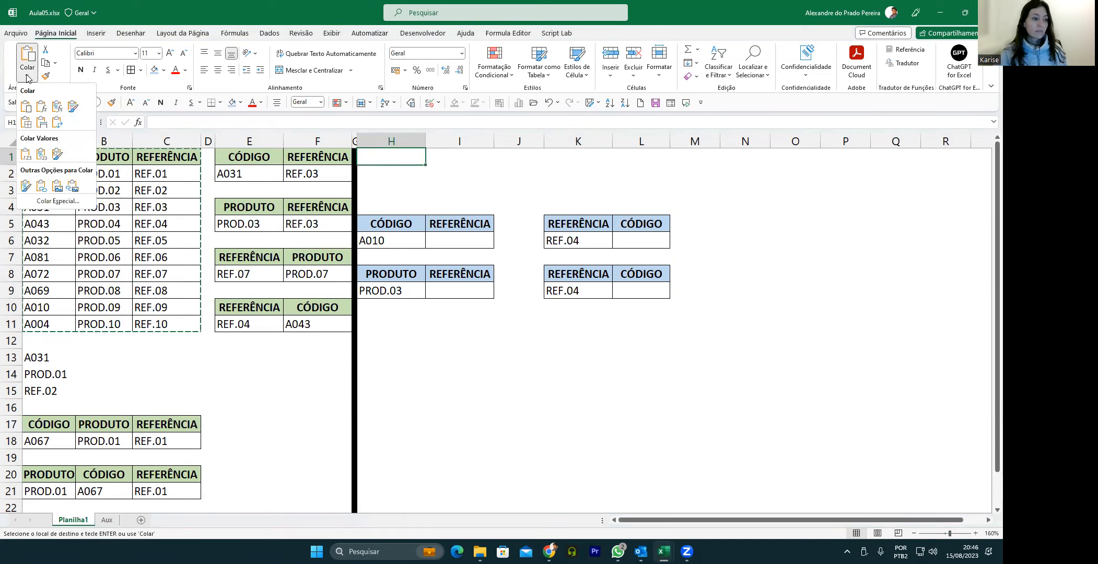
left_click(47, 201)
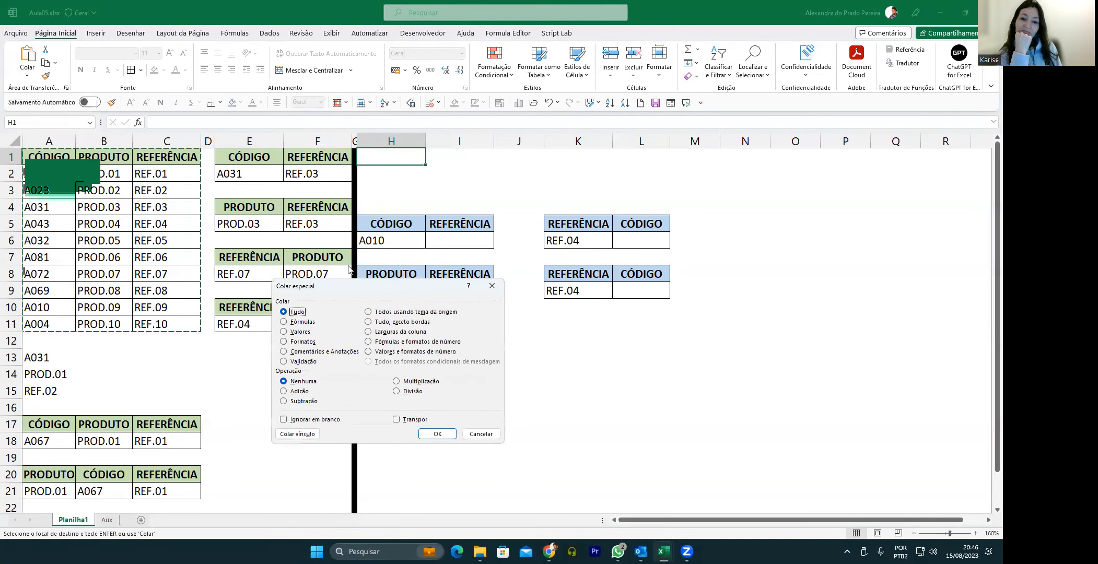
left_click_drag(365, 286, 204, 139)
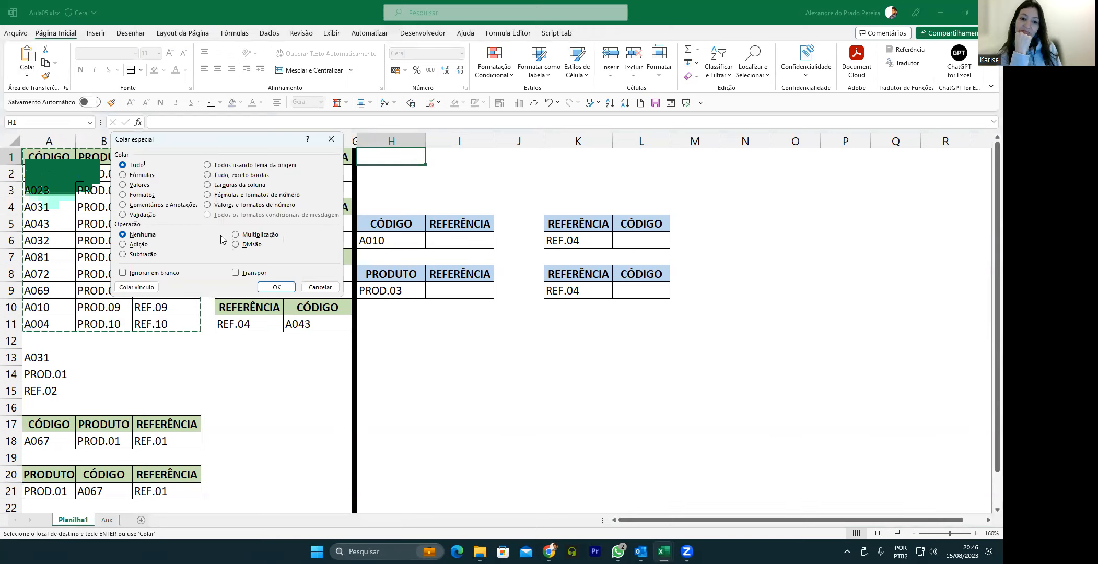
left_click(236, 274)
left_click(277, 286)
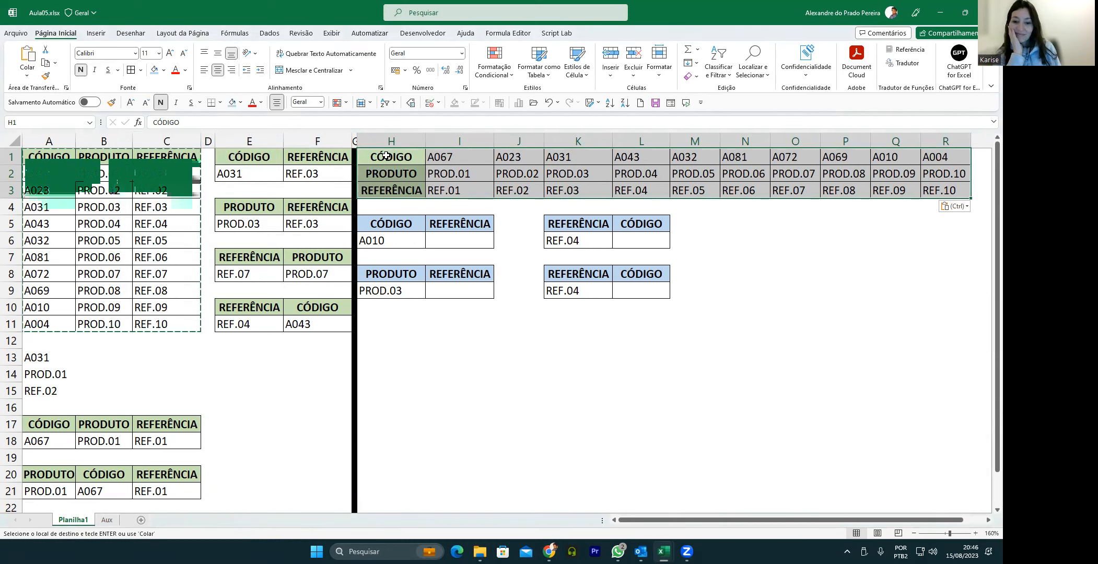
Step: Fill the horizontal table's header cells H1:H3 with light blue and align their text to the right
left_click(396, 222)
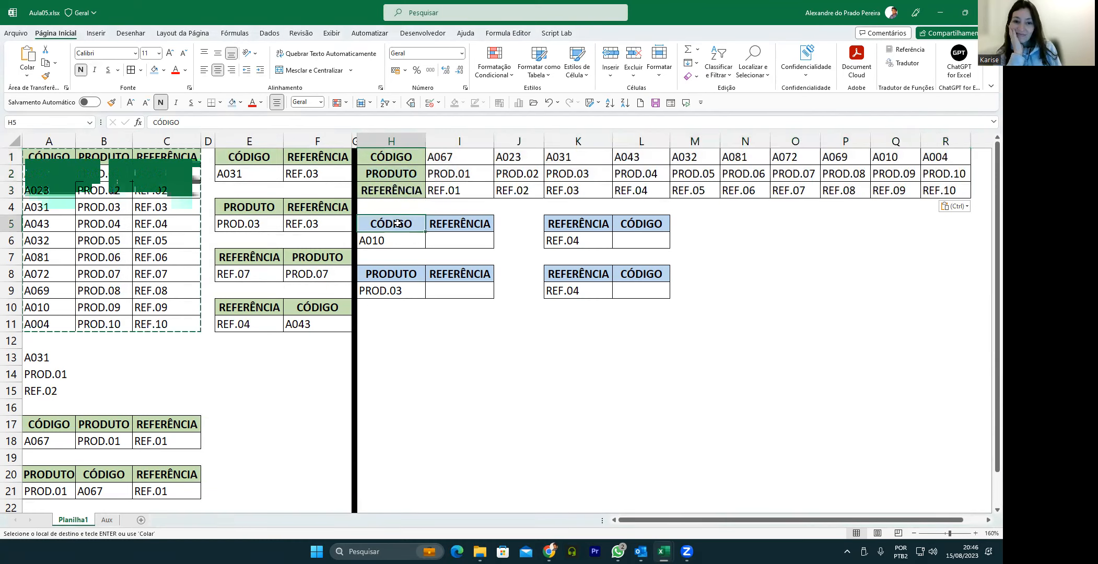
left_click_drag(372, 157, 371, 180)
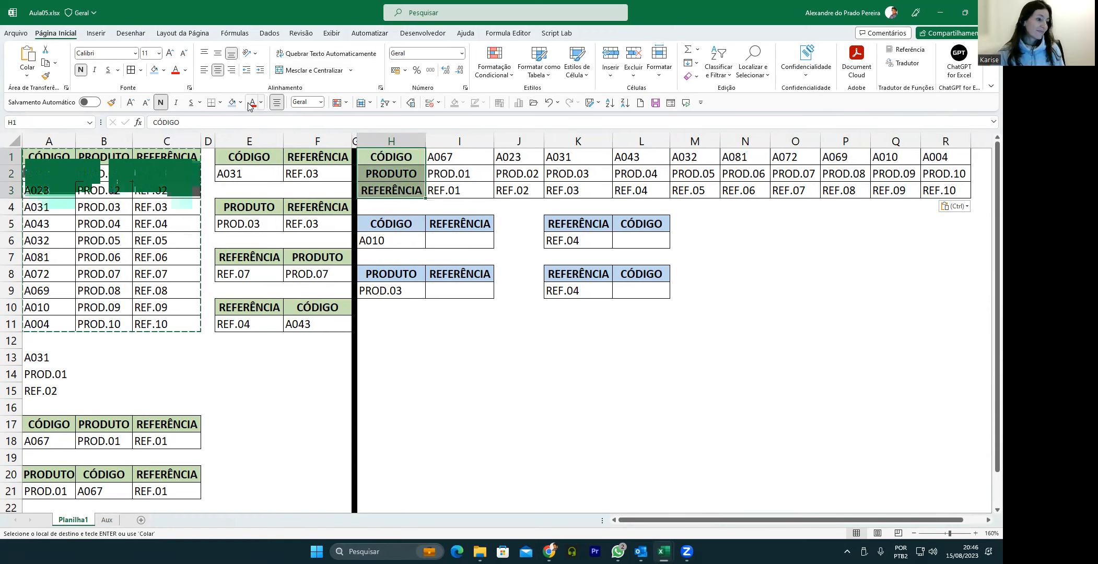
left_click(231, 103)
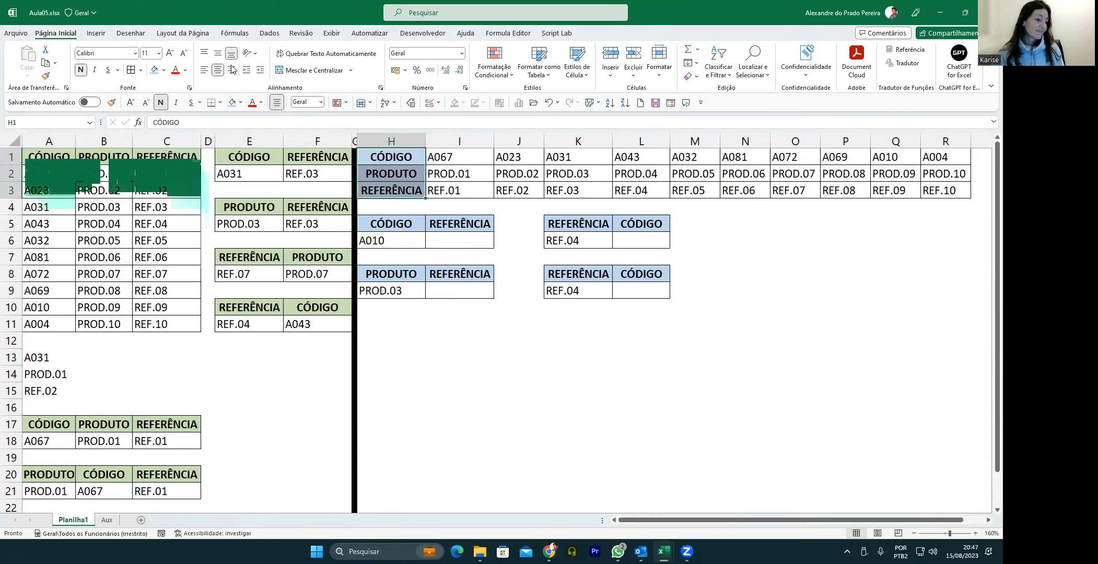
left_click(231, 70)
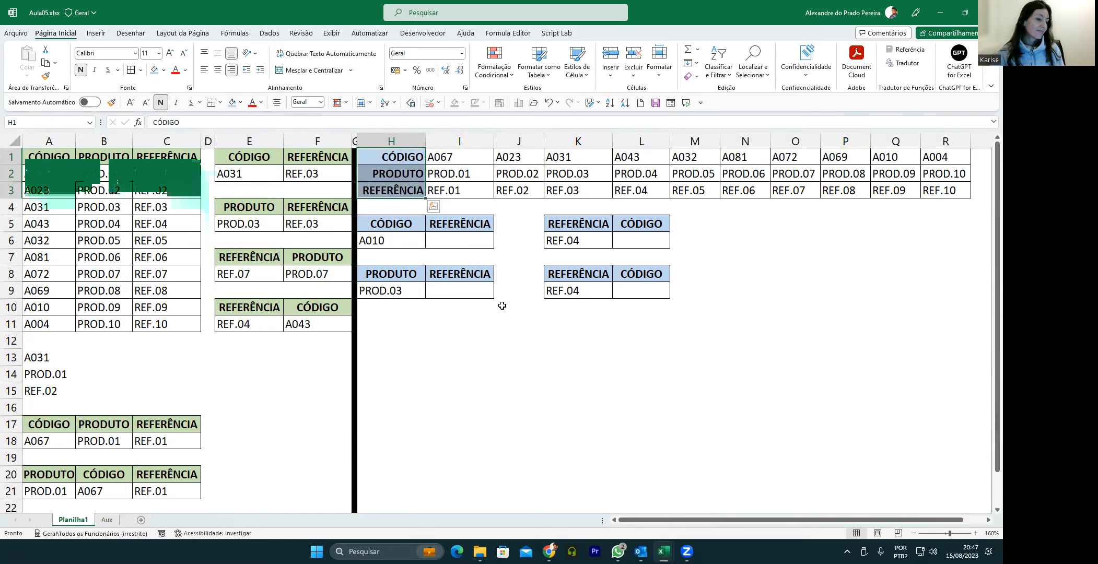
Step: Copy the data validation from the REFERÊNCIA header in F1 to I5 using Paste Special with the Validação option
left_click(459, 223)
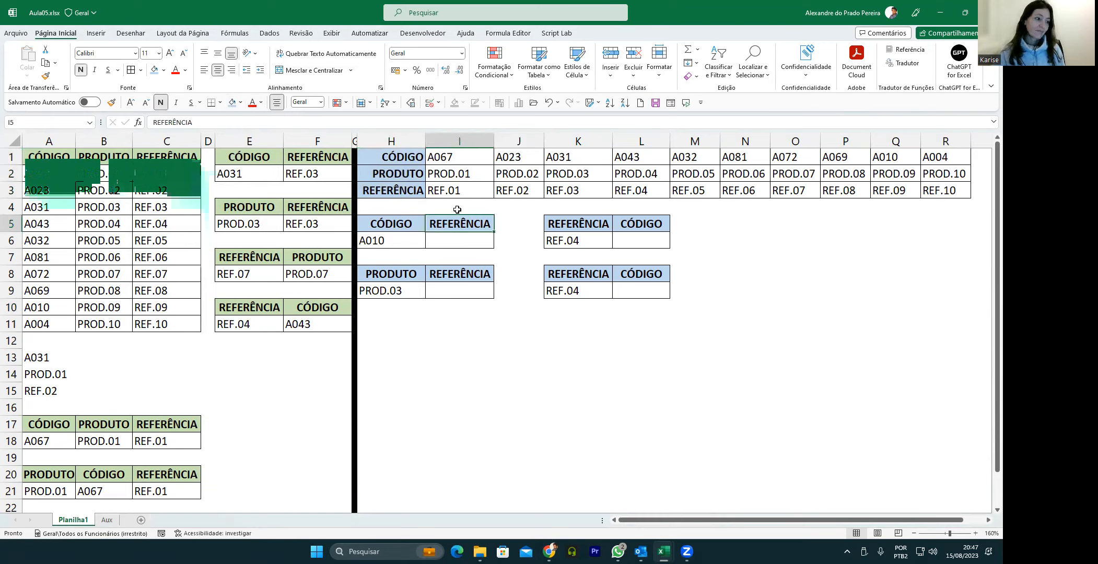
left_click(319, 160)
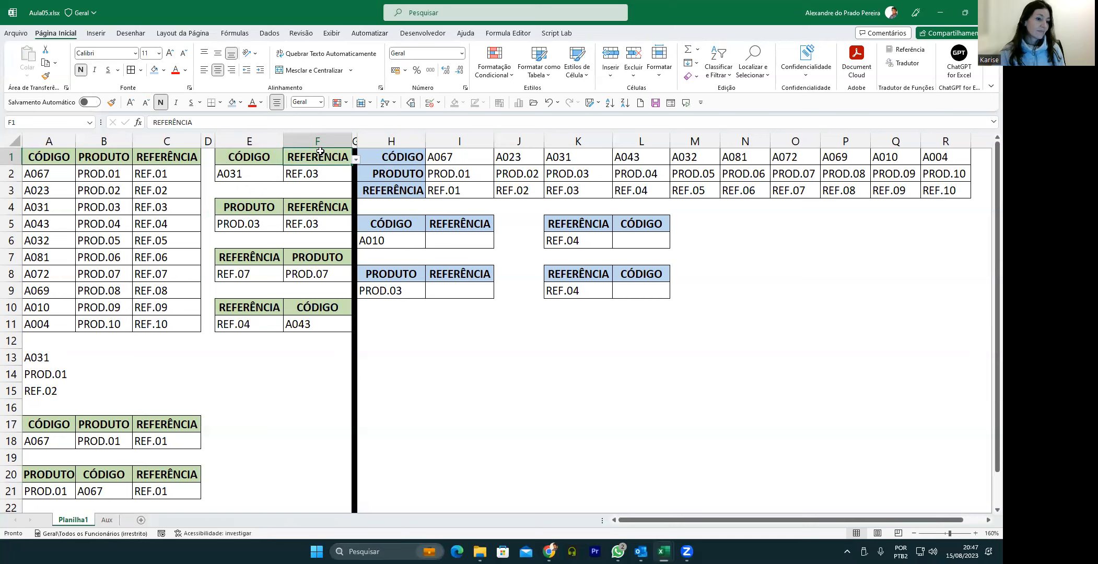
key("ctrl+c")
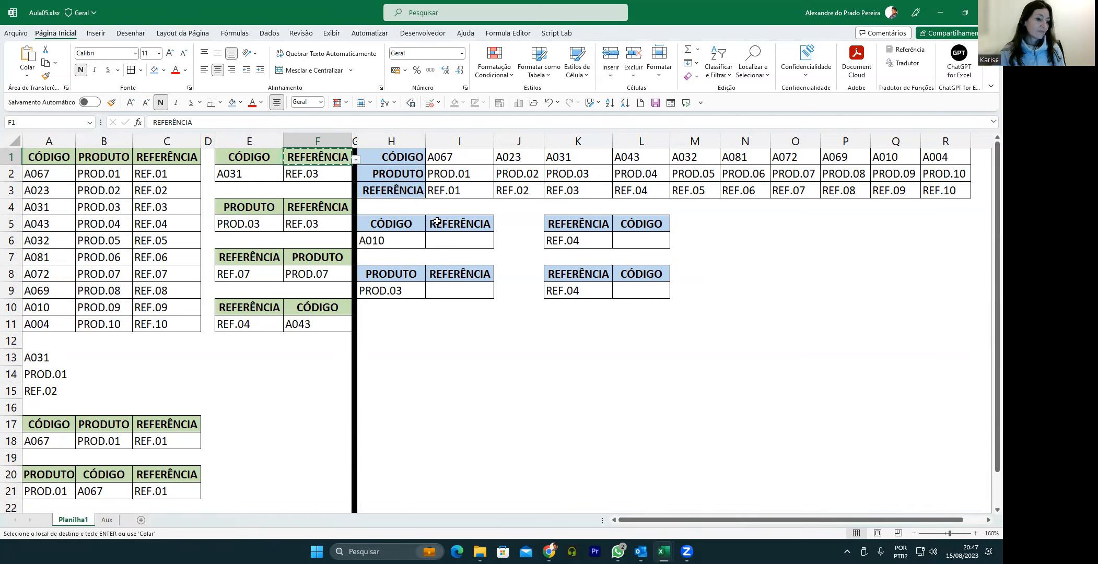
left_click(437, 221)
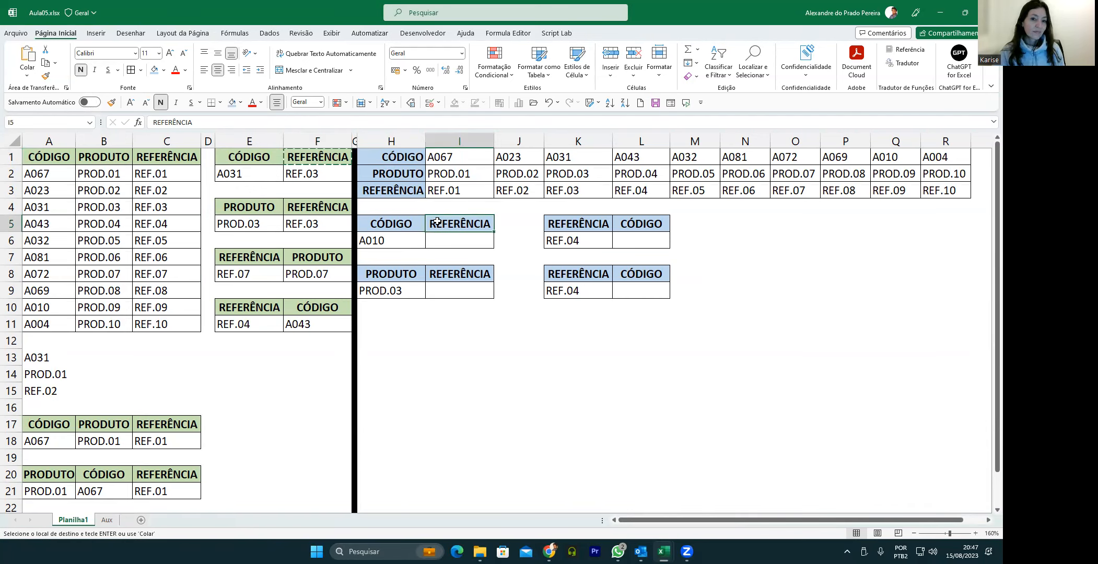
key("alt")
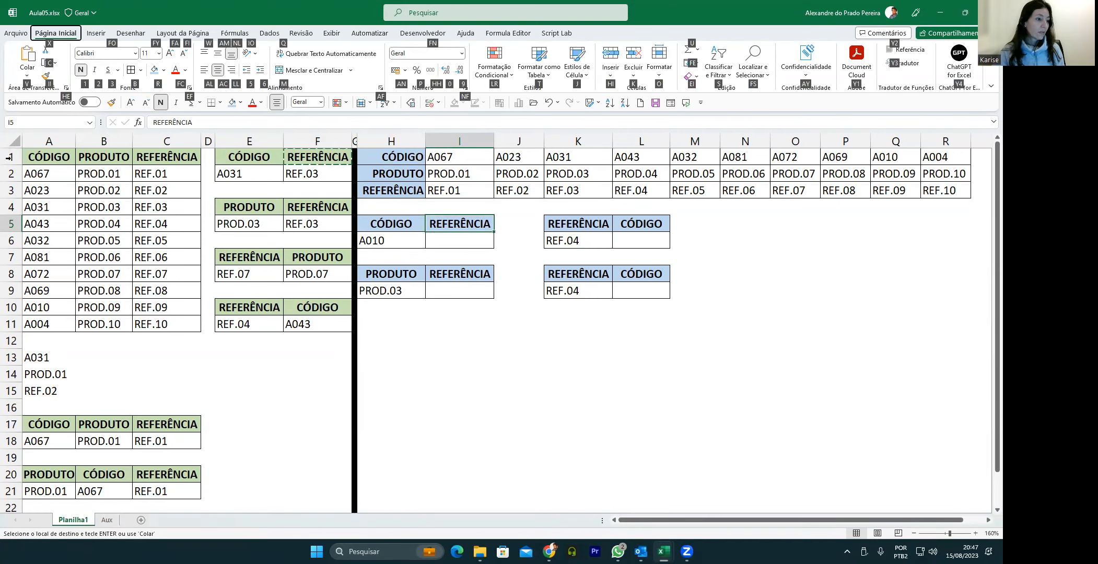
key("v")
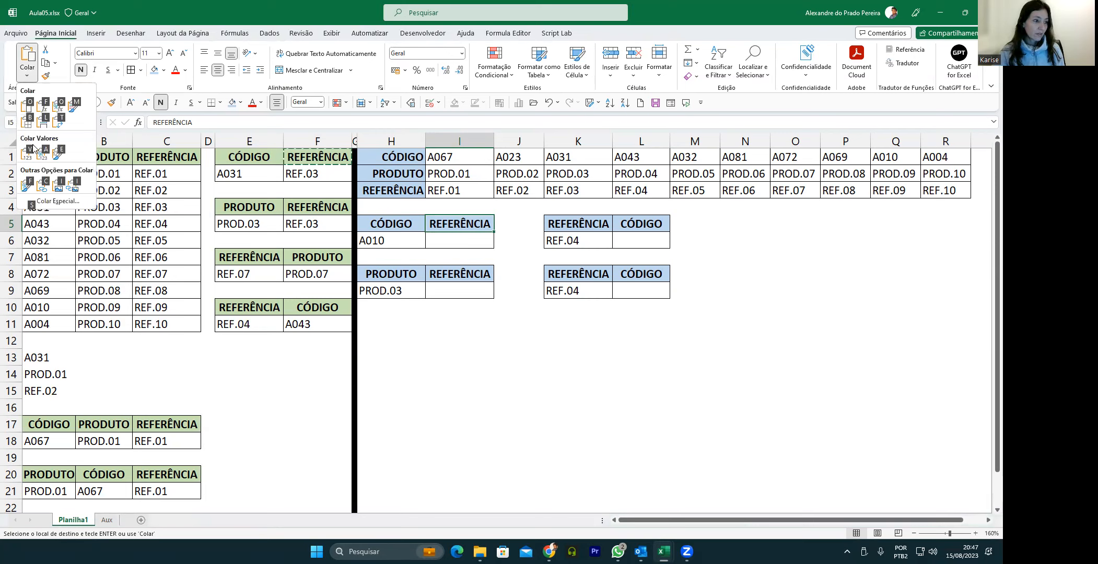
left_click(51, 202)
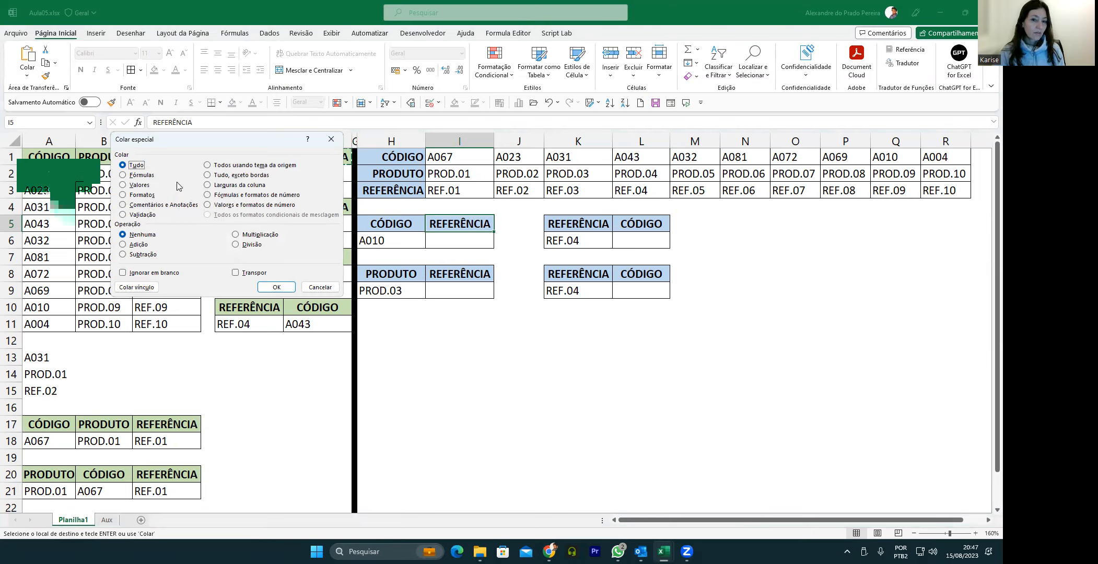
left_click(123, 216)
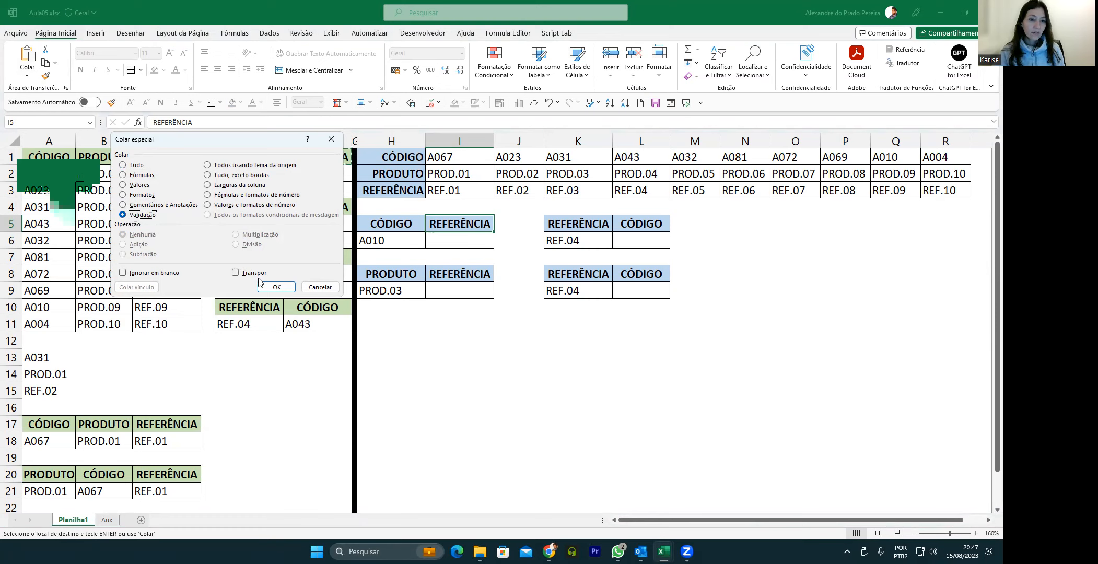
left_click(275, 287)
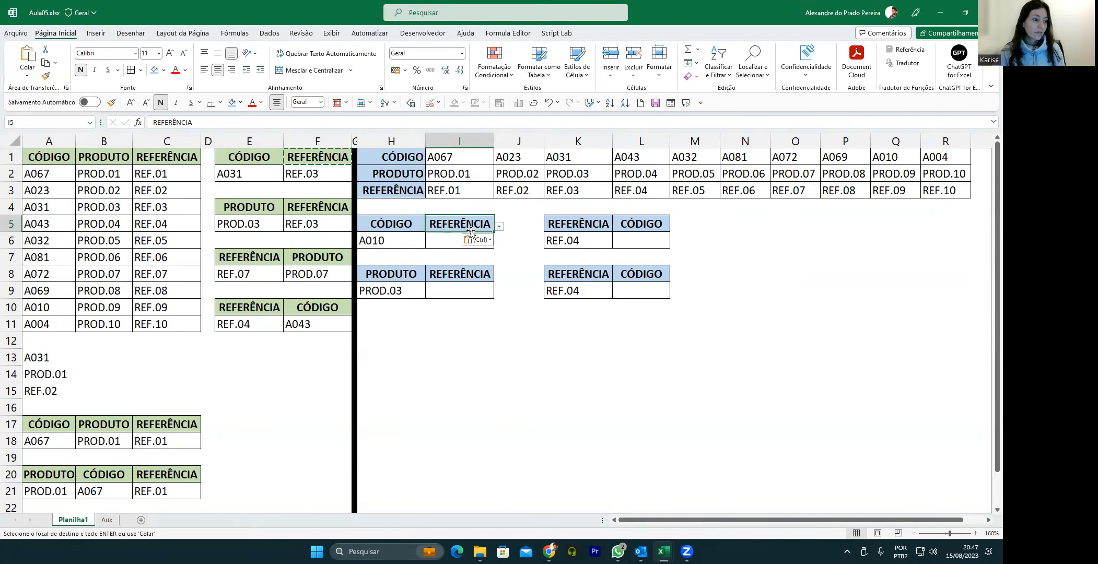
Step: Test the validation list in I5 by choosing PRODUTO and switching back to REFERÊNCIA
left_click(498, 226)
key("Up")
key("Return")
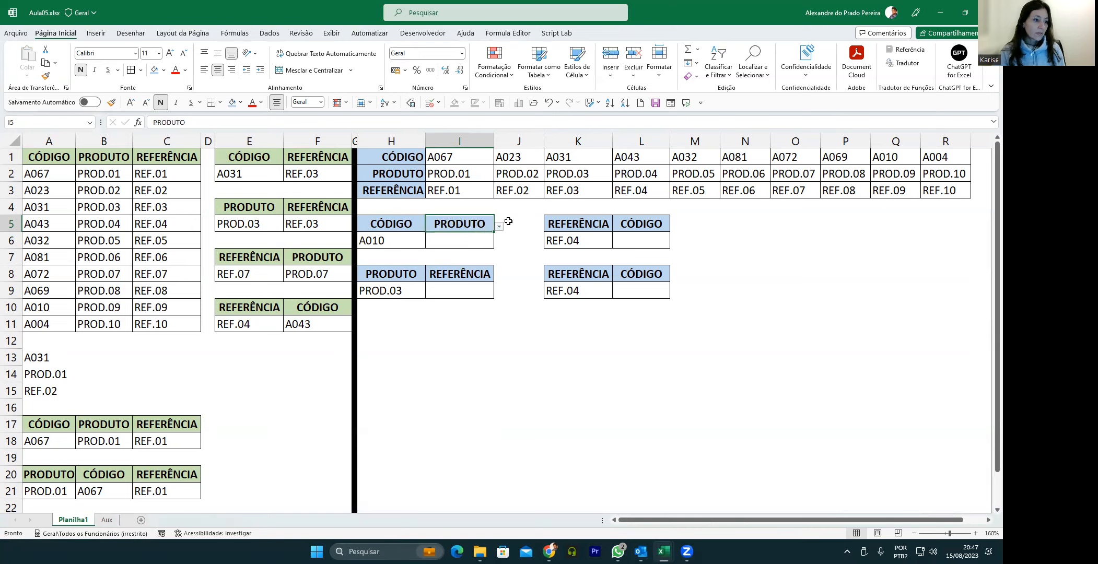
left_click(499, 229)
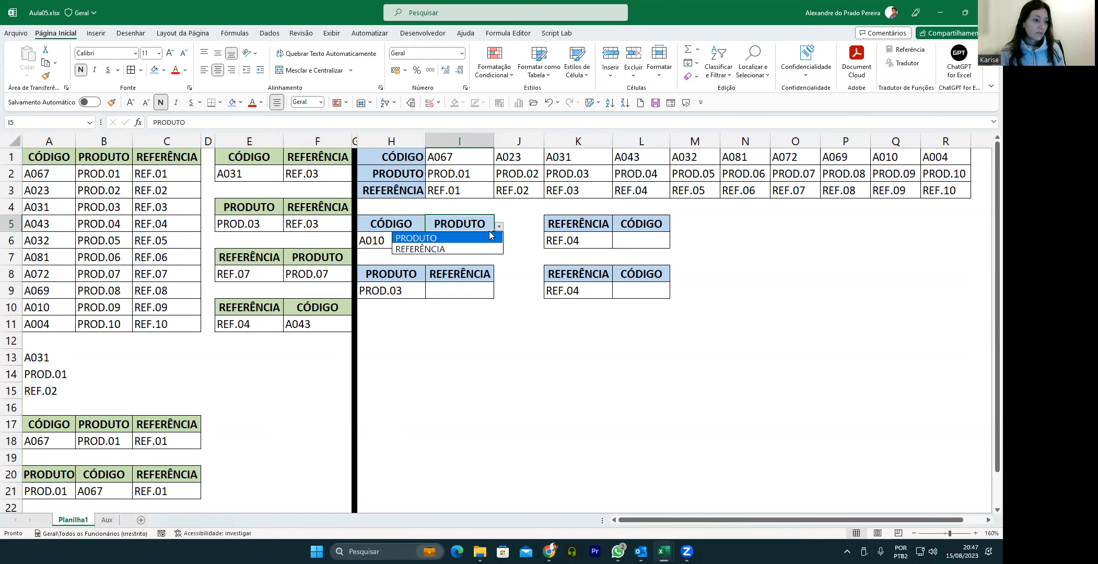
left_click(463, 244)
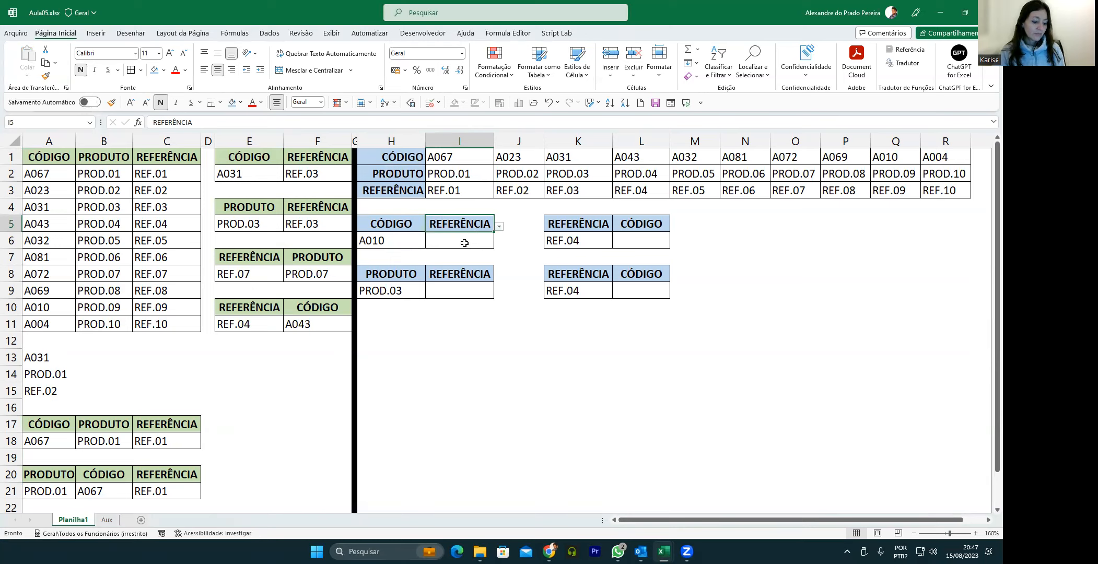
Step: Compare the vertical code list in A2:A11 with the horizontal codes in row 1 and the row headers in H1:H3
left_click(465, 243)
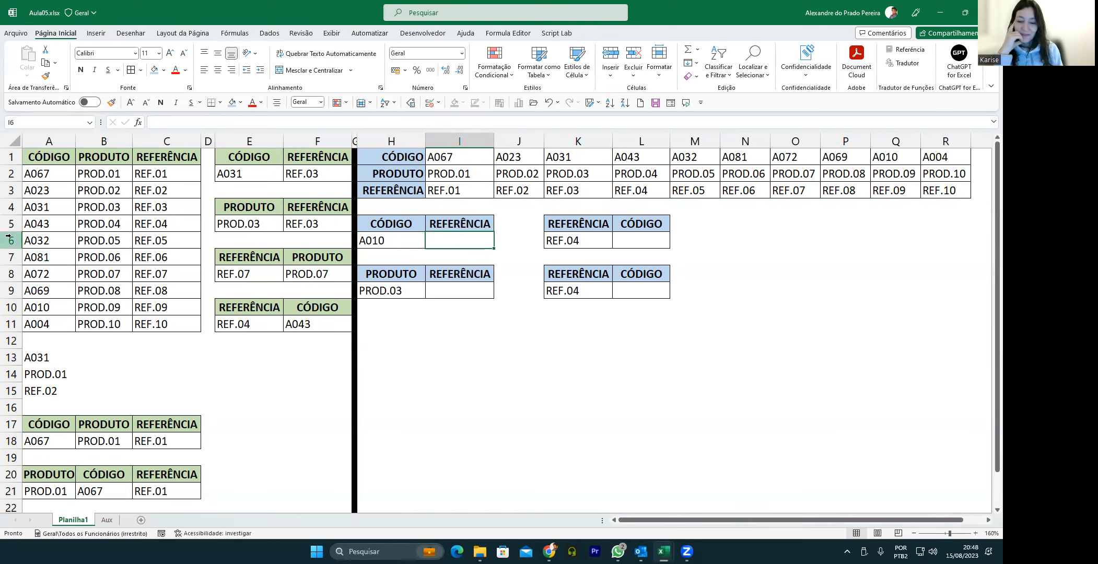
left_click(41, 168)
left_click_drag(41, 168, 46, 325)
left_click_drag(439, 158, 788, 157)
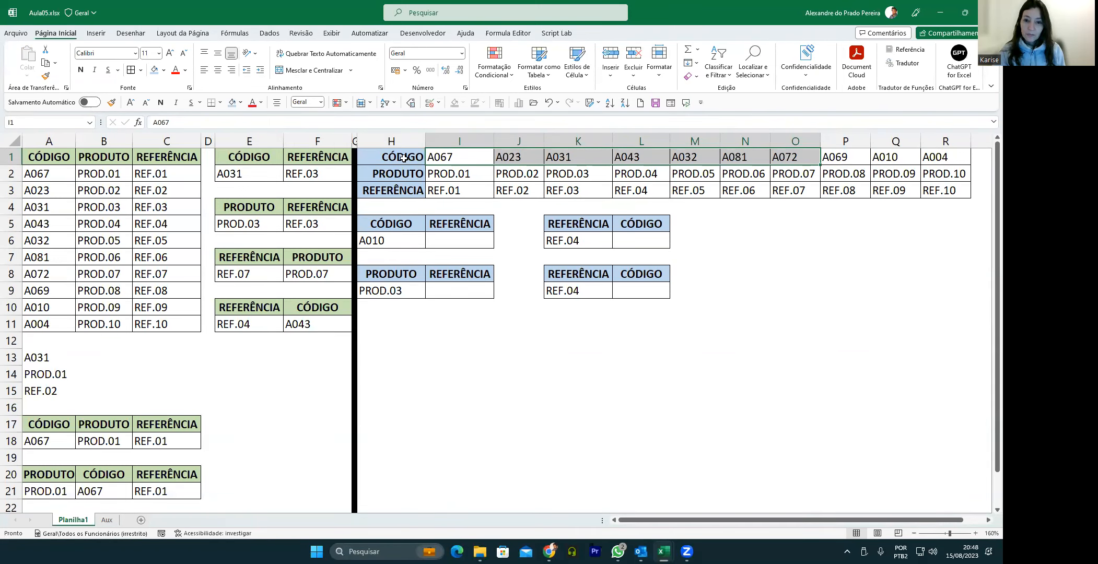
left_click(404, 159)
left_click(398, 185)
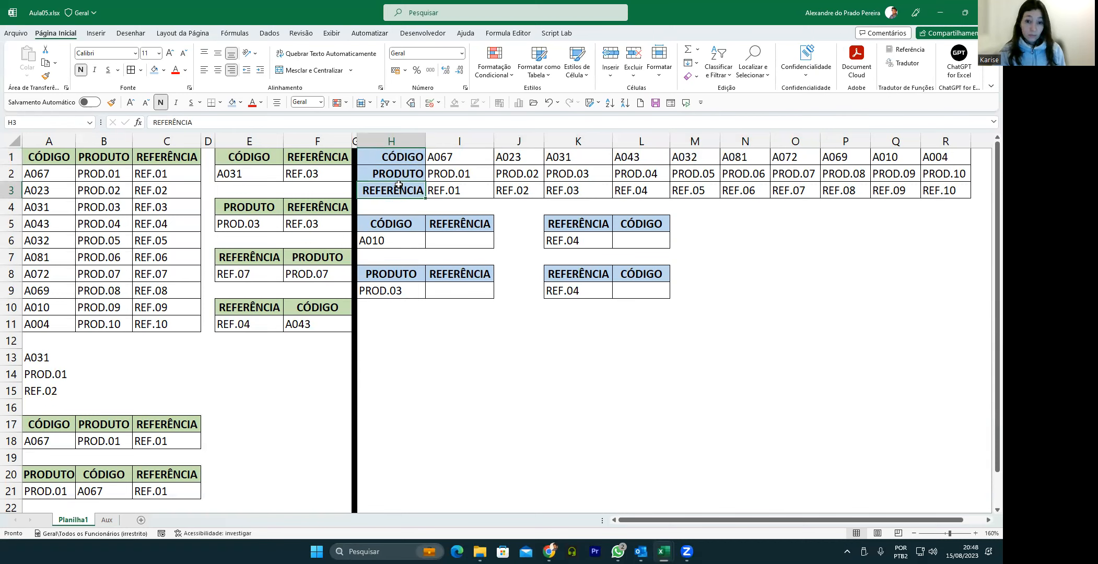
Step: Enter =PROCH(H6;I1:R3;3;0) in I6 to look up the reference for the code in H6
left_click(452, 241)
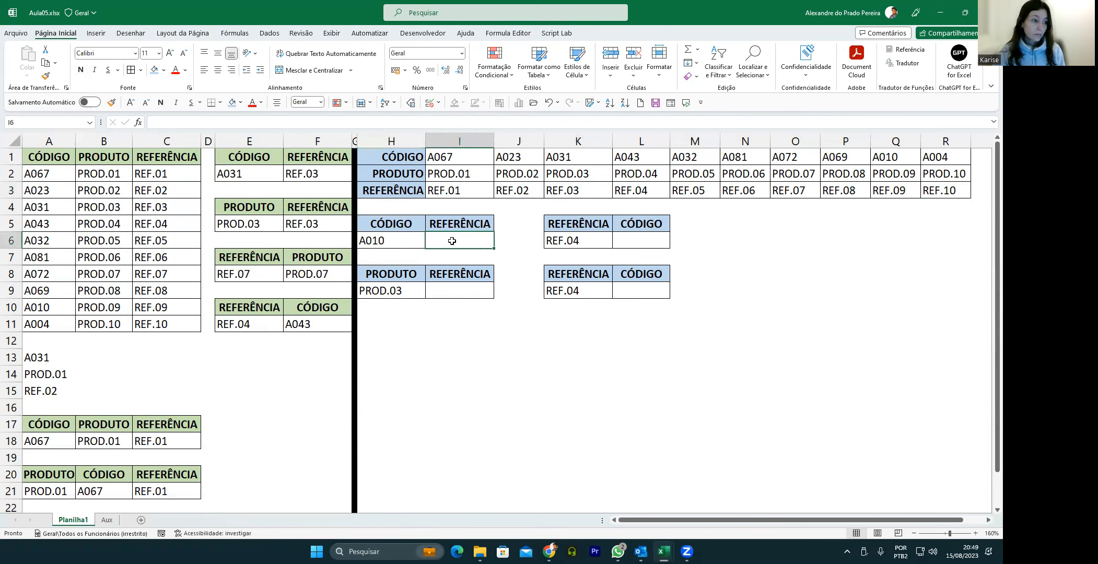
type("=PROC")
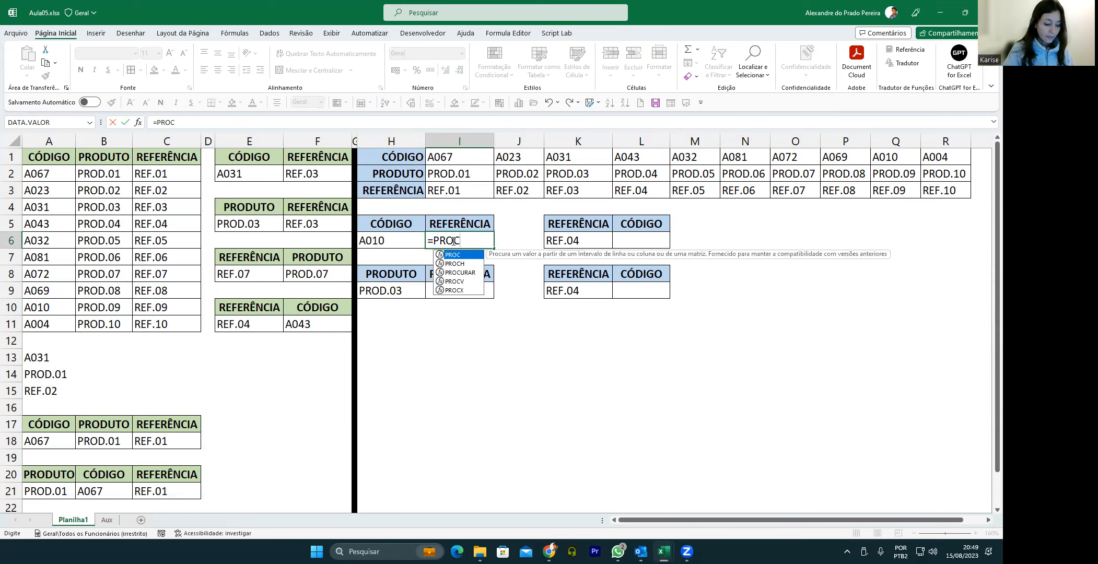
type("H(")
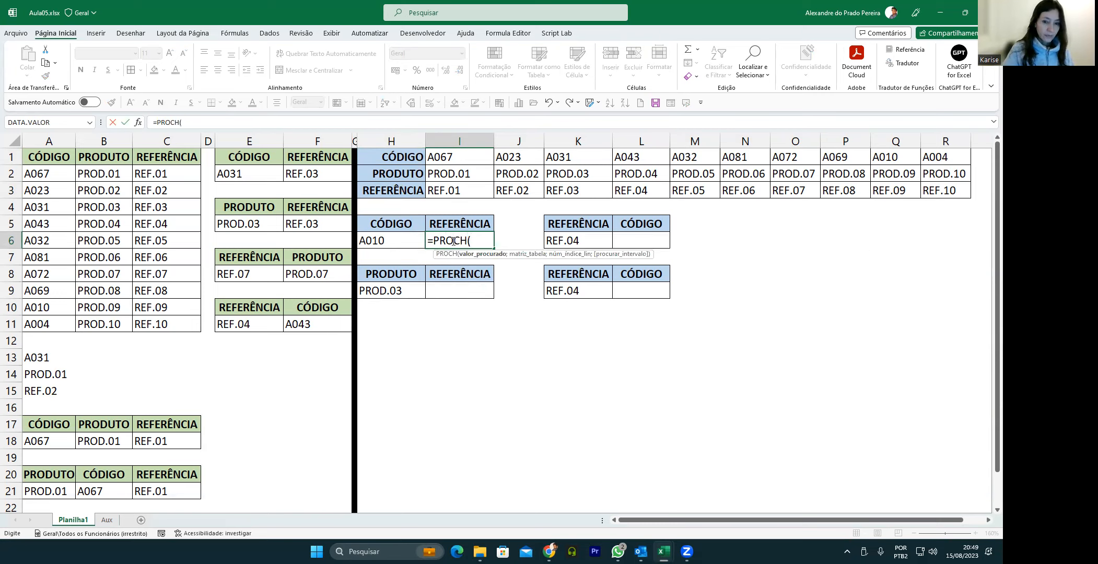
left_click(397, 245)
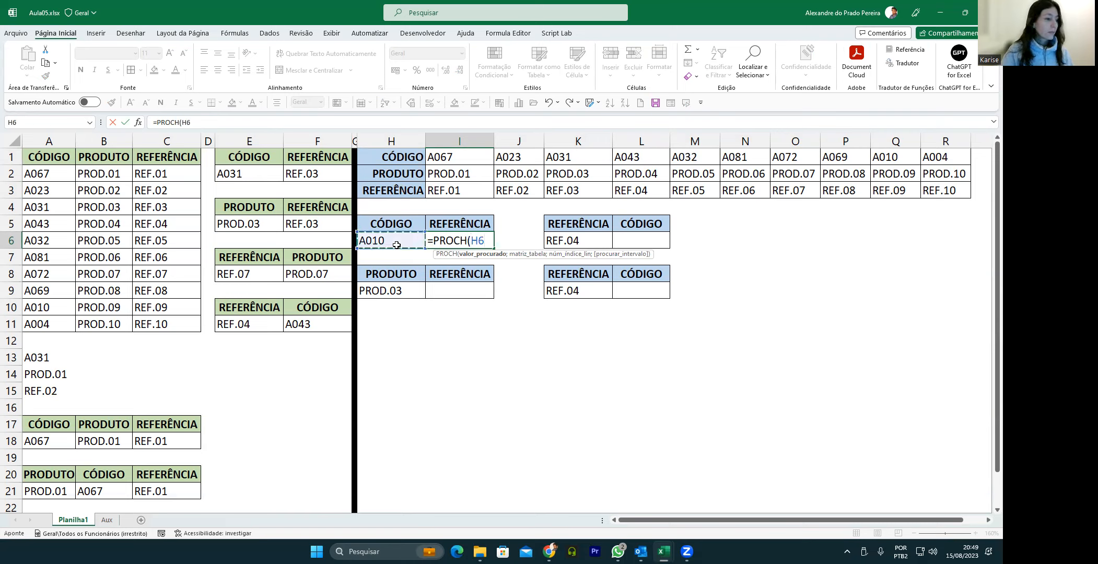
type(";")
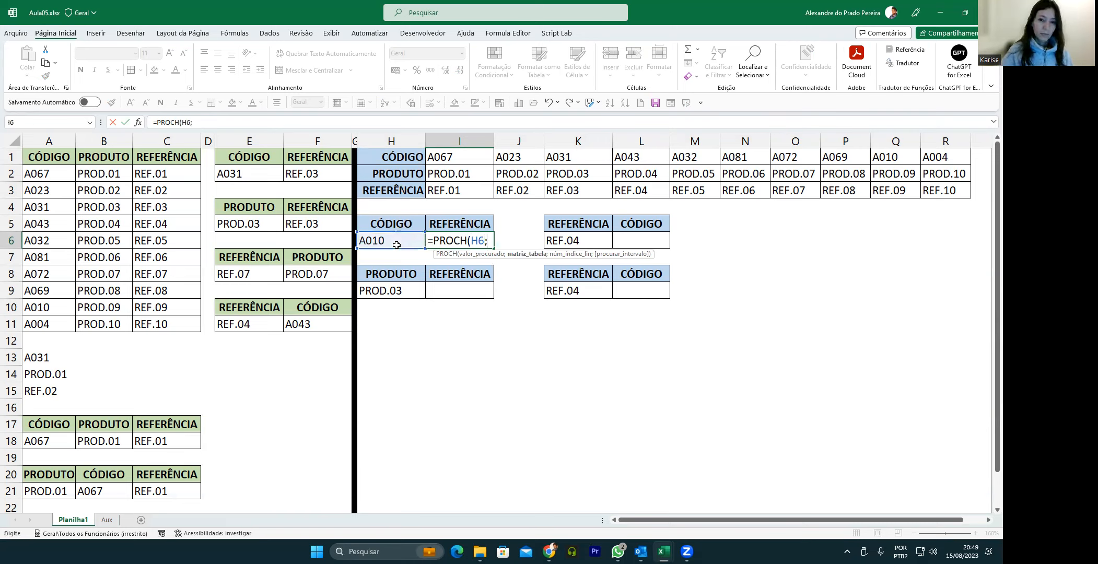
left_click(448, 156)
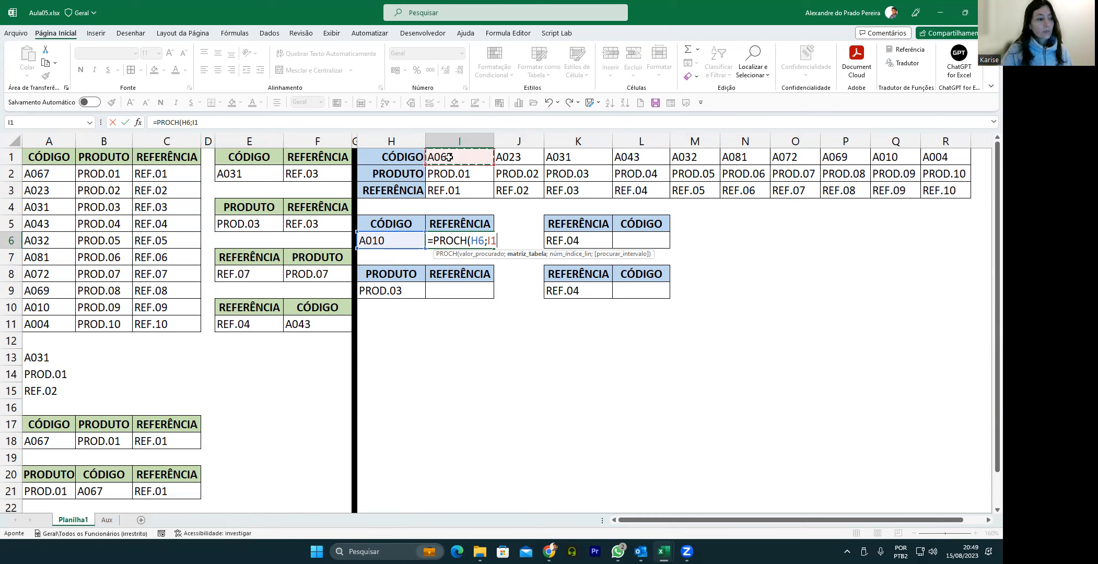
key("ctrl+shift+Right")
key("ctrl+shift+Down")
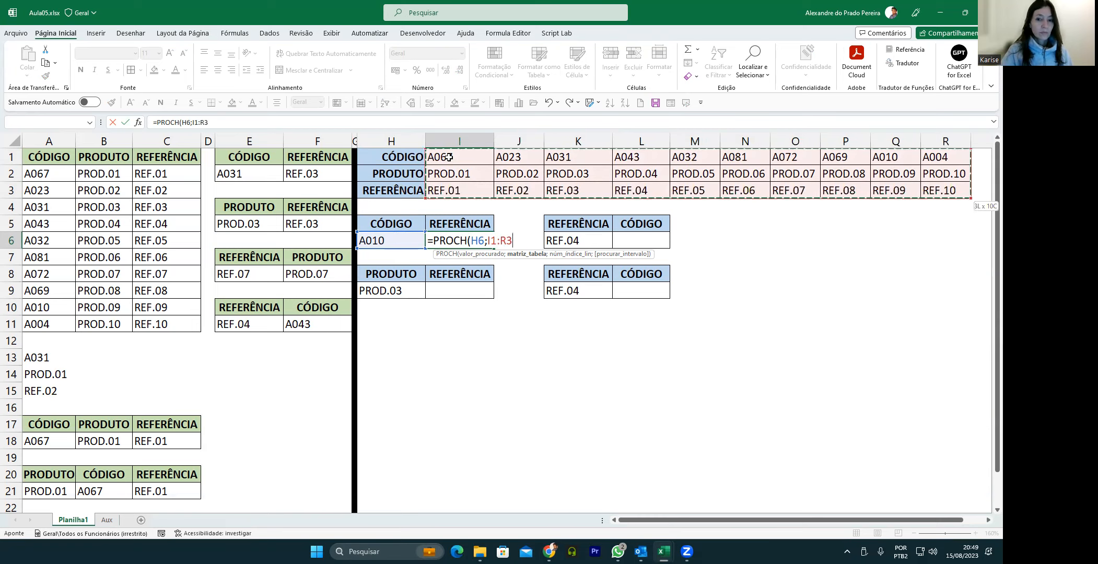
type(";")
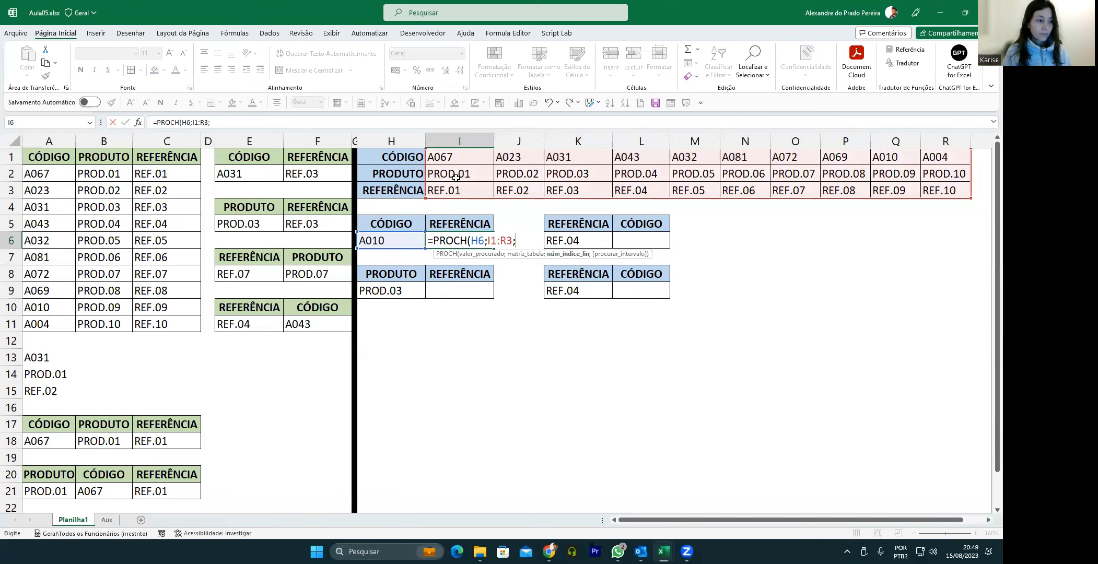
type("3;0)")
key("Return")
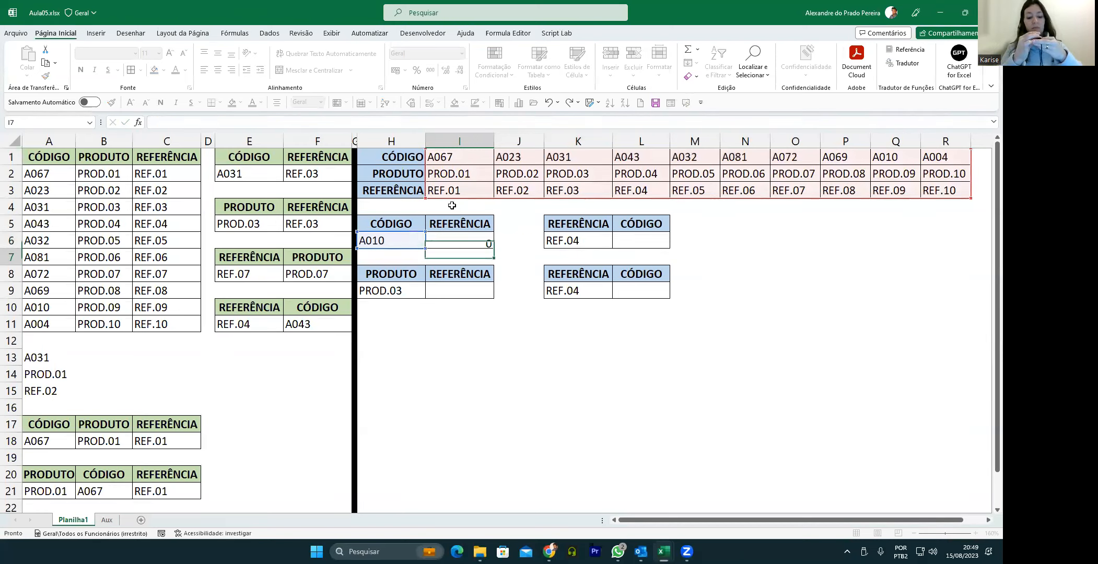
Step: Choose PRODUTO from the validation list in header cell I5
left_click(470, 226)
left_click(498, 226)
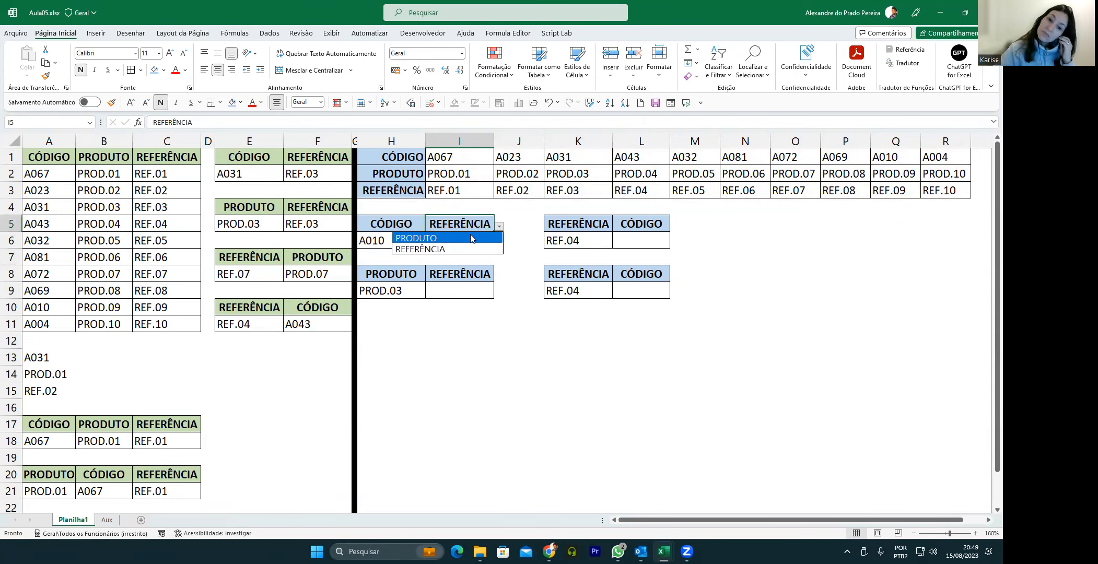
left_click(446, 241)
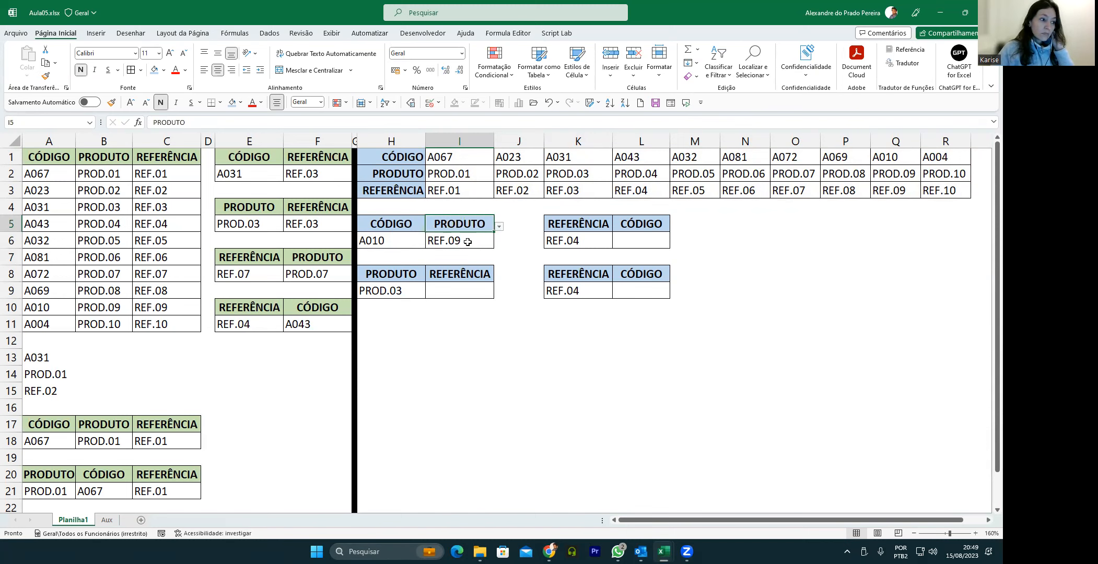
Step: Replace the fixed row index 3 in I6's PROCH formula with CORRESP(I5;H1:H3;0)
double_click(462, 242)
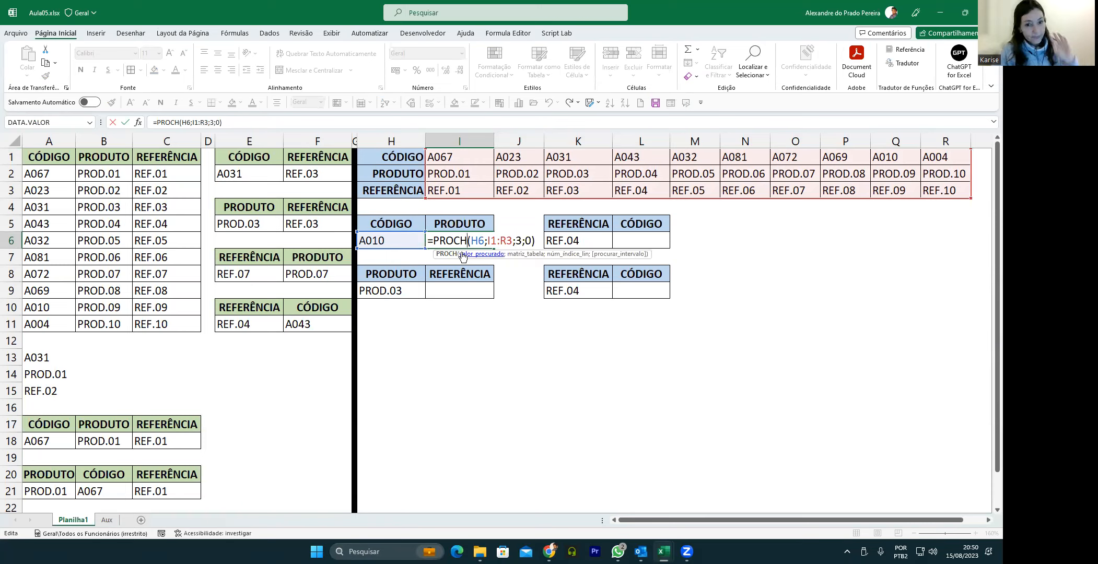
left_click(517, 240)
key("BackSpace")
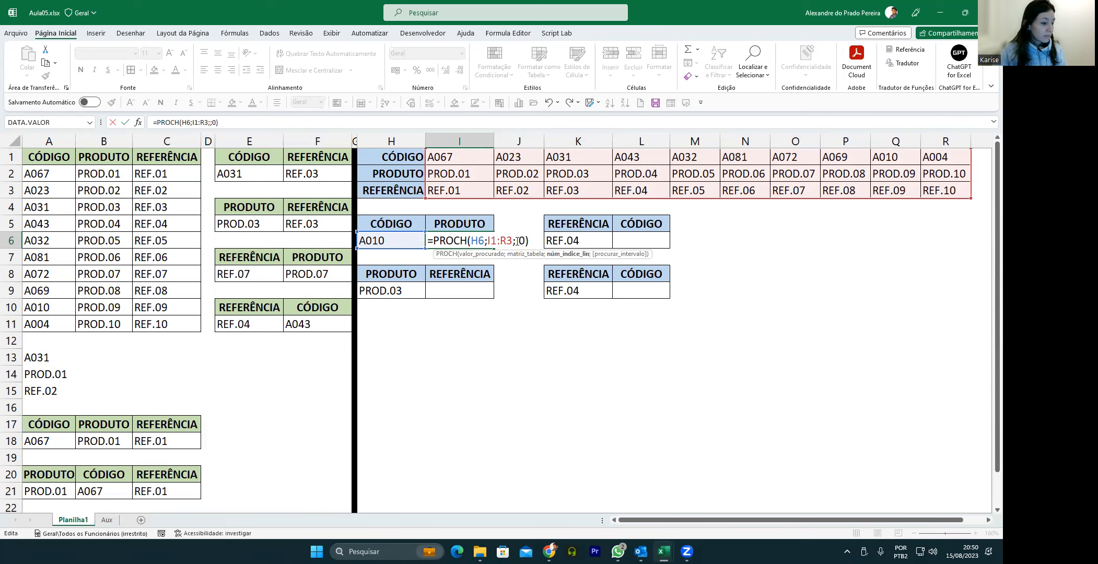
type("CORRESP(")
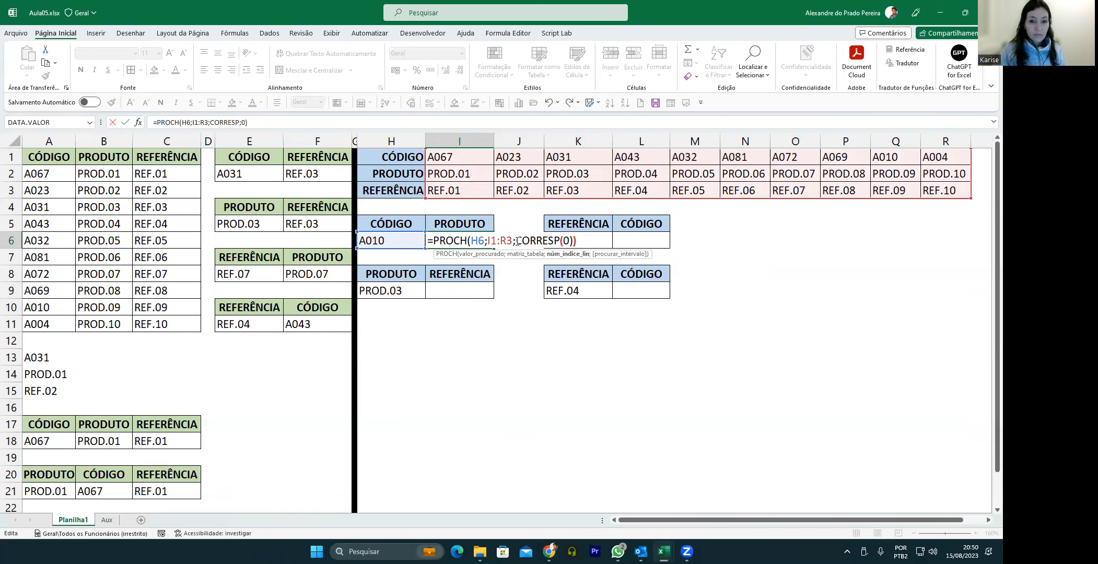
left_click(441, 217)
type(";")
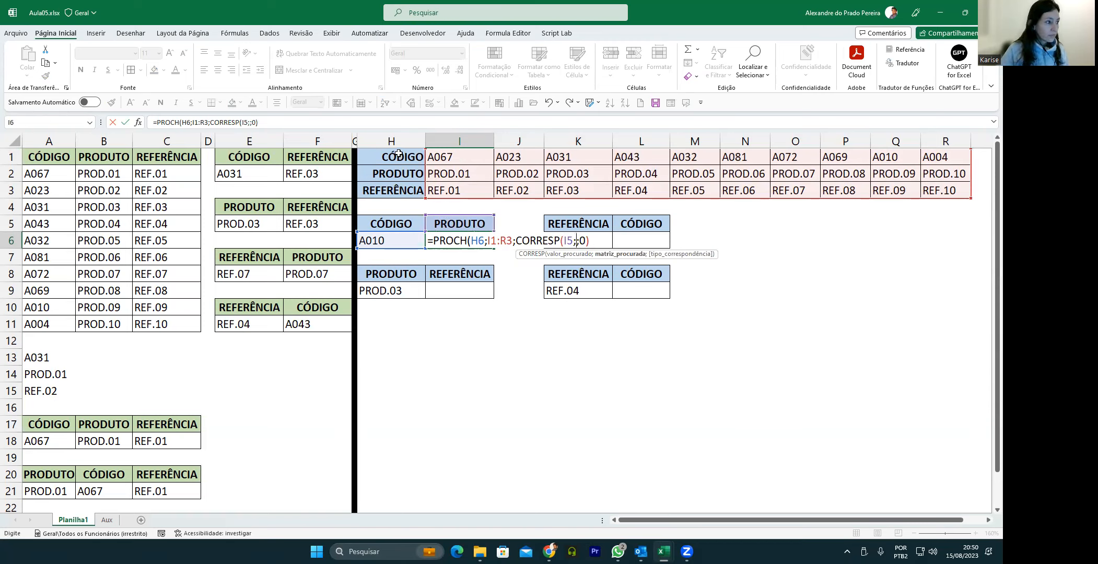
left_click_drag(399, 153, 395, 185)
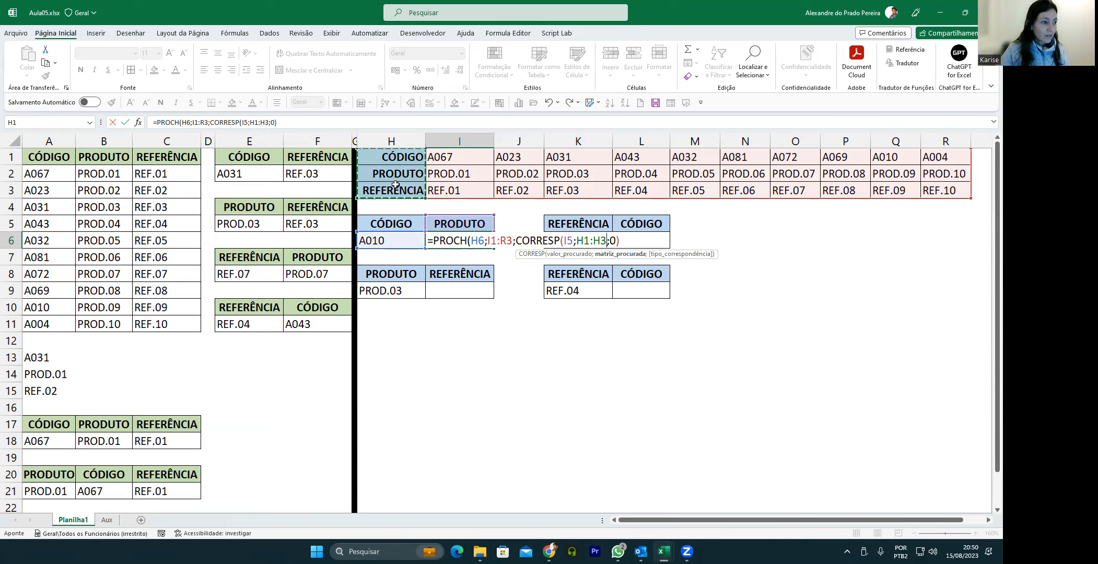
type(";0)")
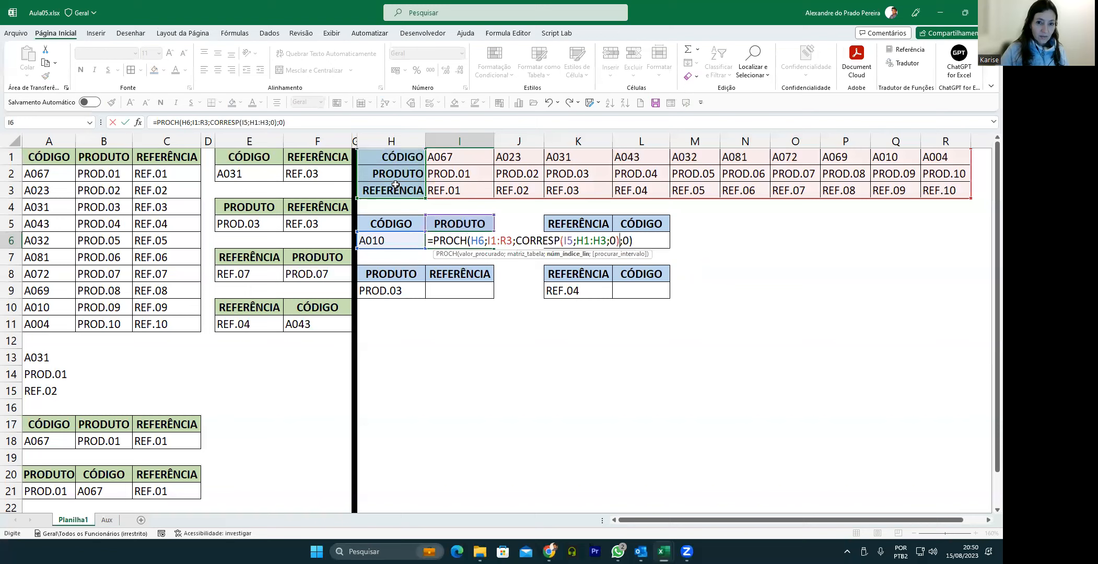
key("Return")
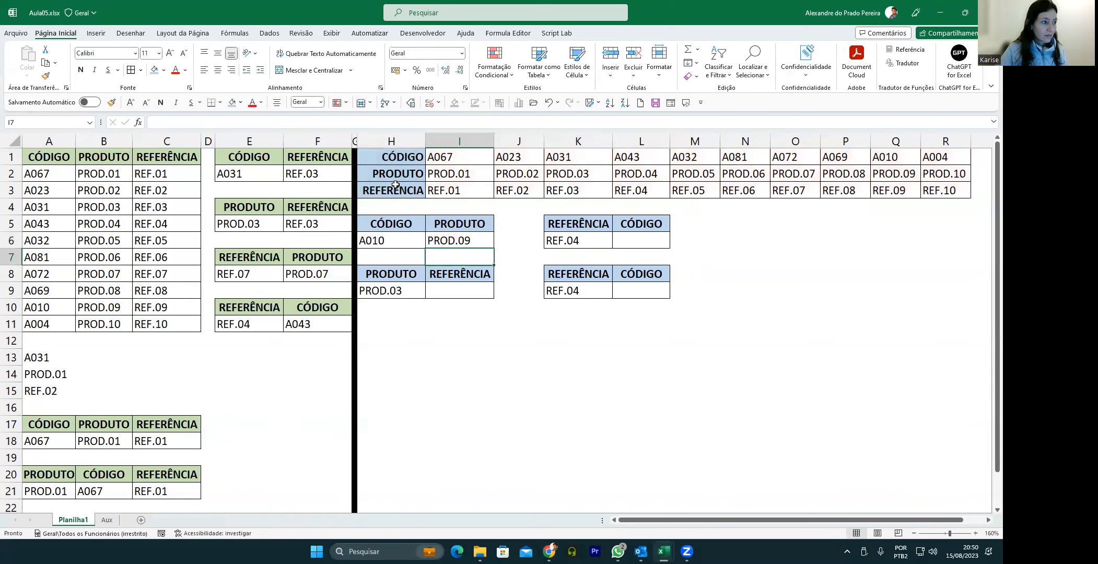
Step: Choose REFERÊNCIA from the validation list in I5 and review the PROCH formula in I6 without altering it
left_click(453, 221)
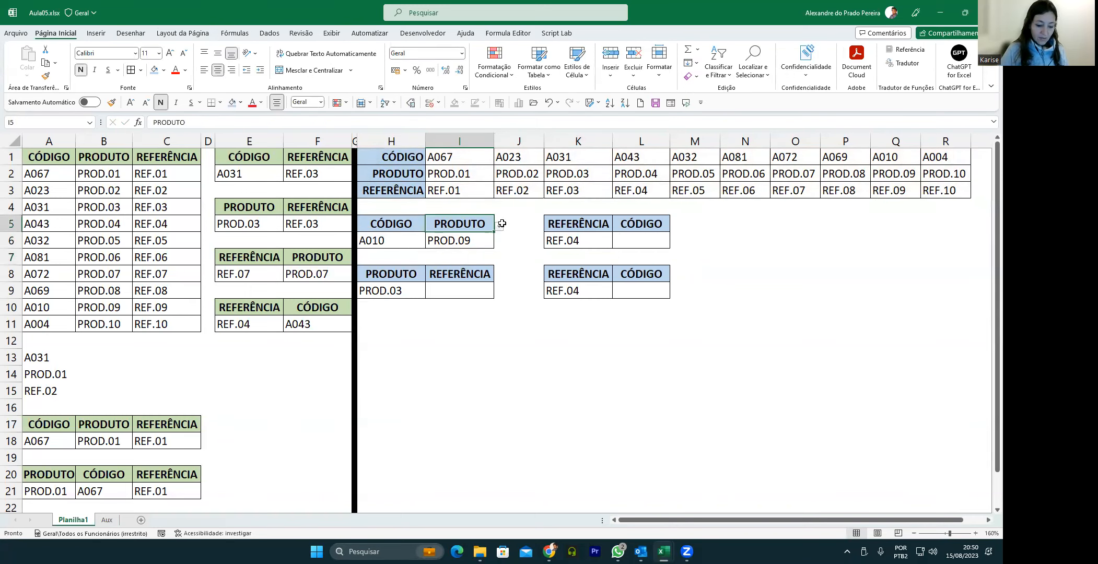
left_click(499, 226)
left_click(452, 249)
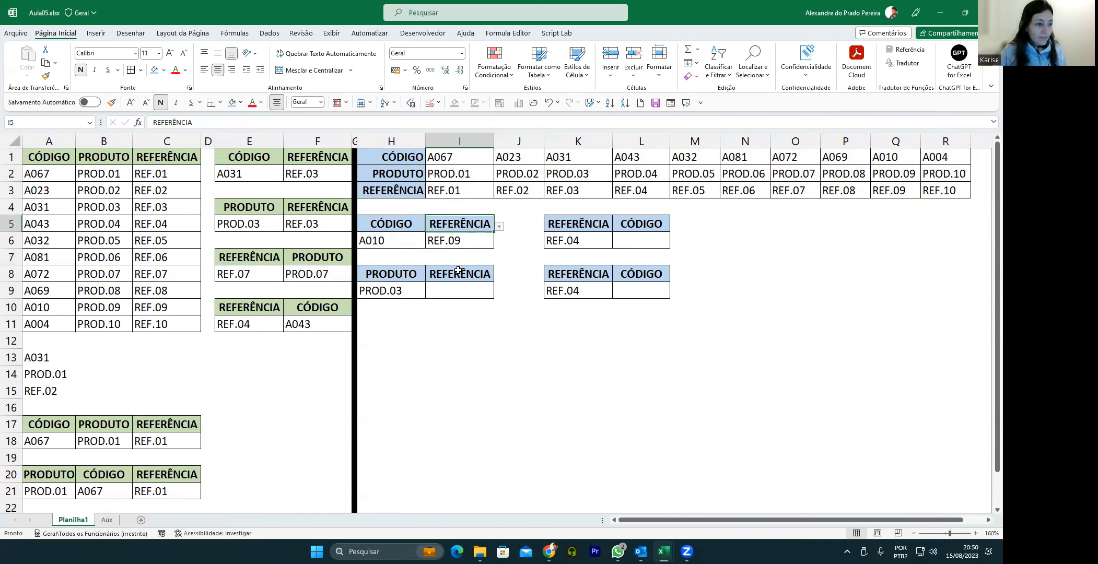
double_click(459, 240)
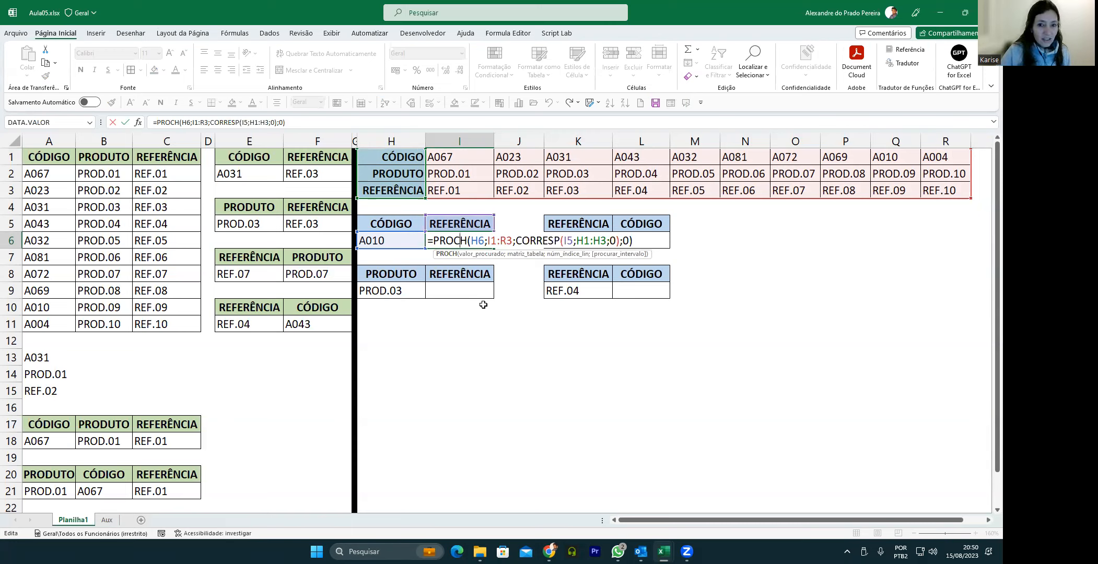
key("Escape")
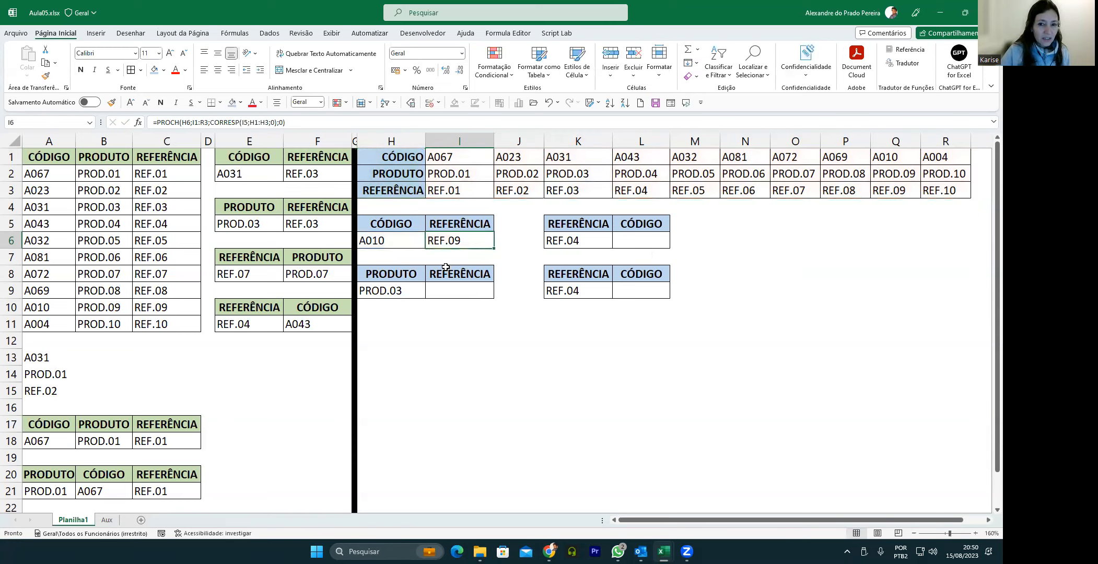
Step: Start a FÓRMULATEXTO formula in cell H7, below the code lookup
left_click(391, 257)
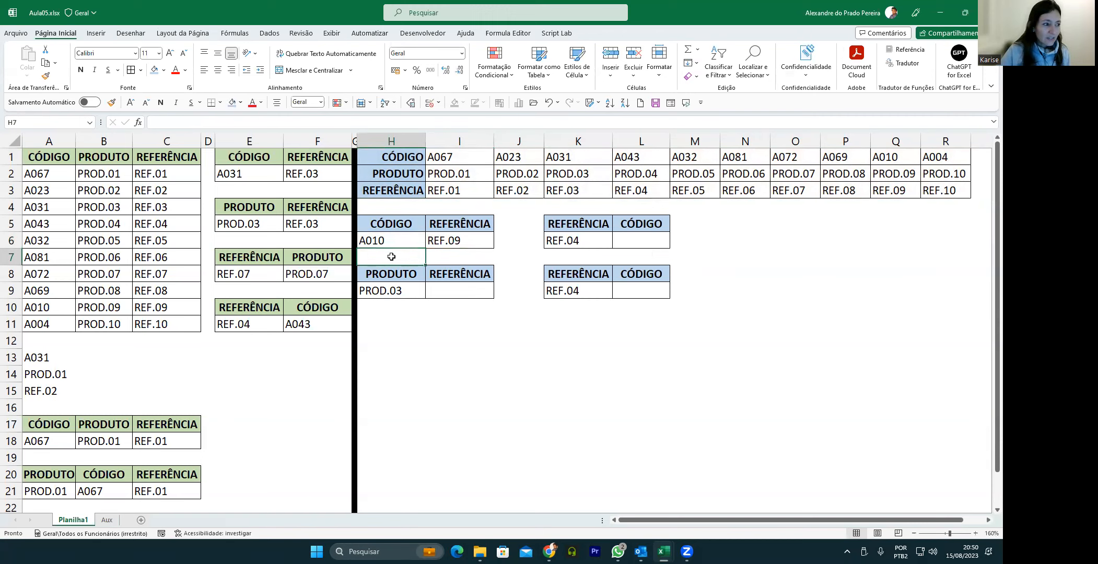
type("=FÓRMU")
key("Tab")
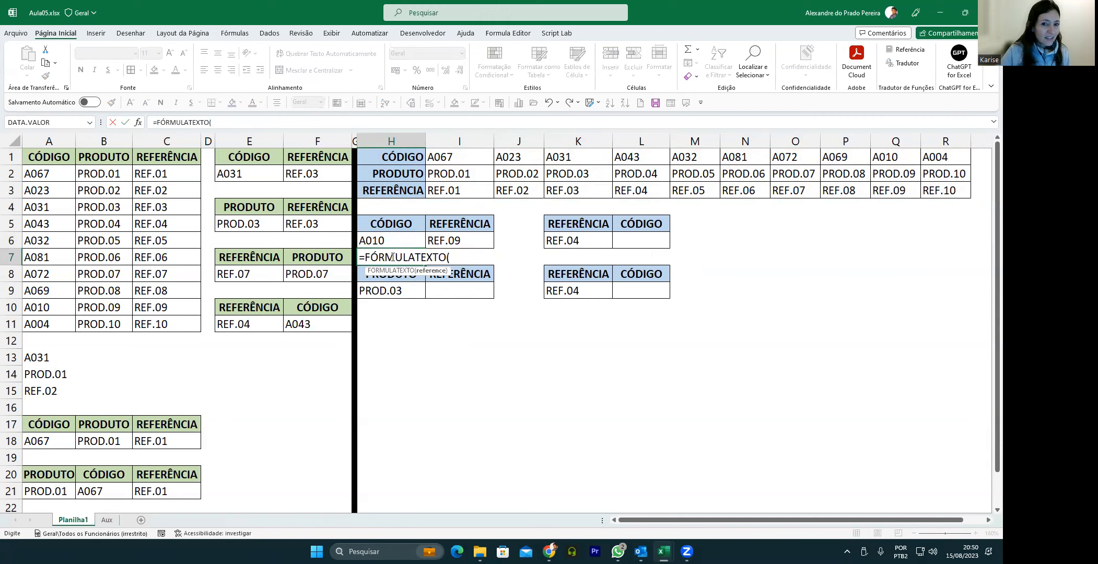
Step: Complete the FÓRMULATEXTO formula in H7 with a reference to cell I6
left_click(441, 241)
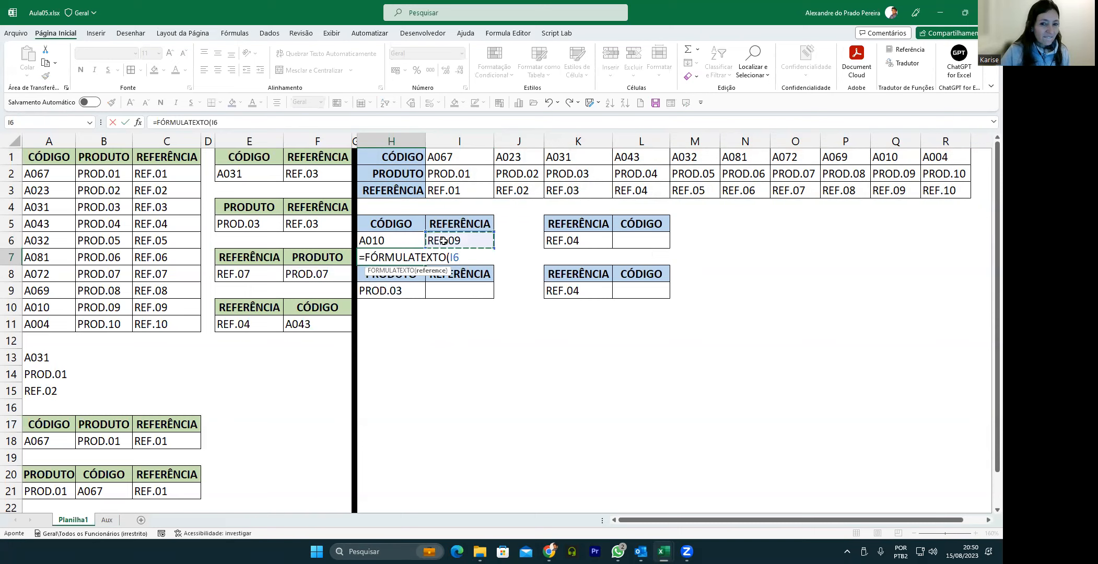
key("Return")
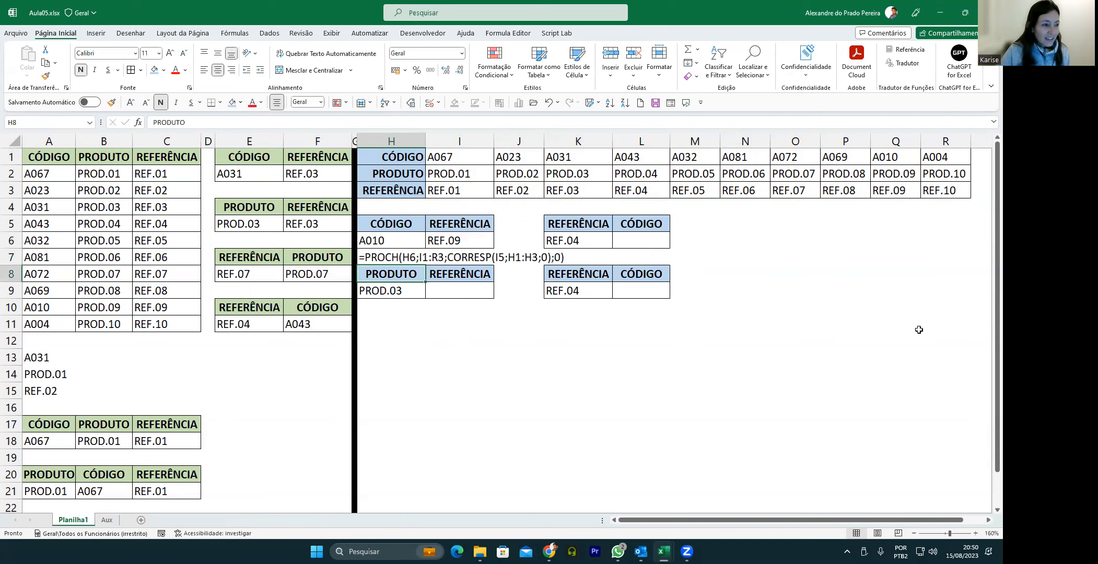
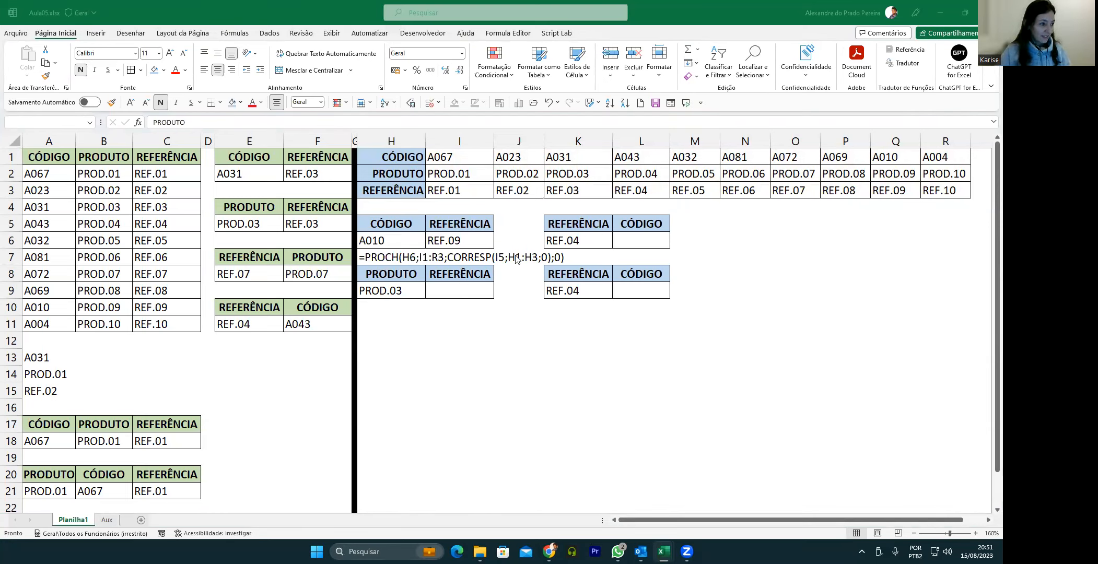
Step: Copy the REFERÊNCIA header cell F4 from the green PRODUTO lookup table
left_click(461, 292)
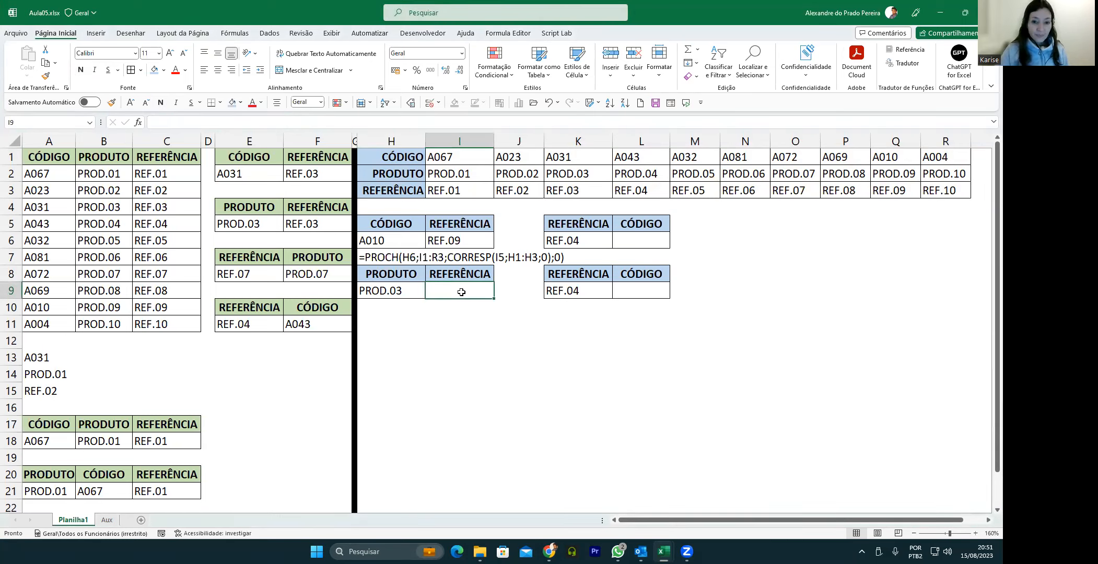
left_click(432, 277)
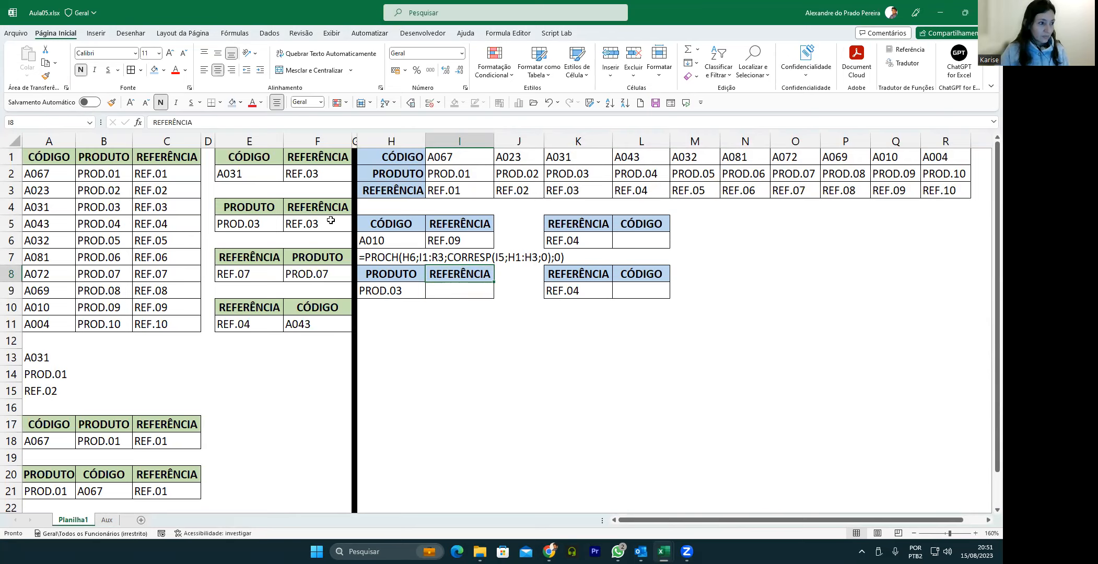
left_click(316, 213)
key("ctrl+c")
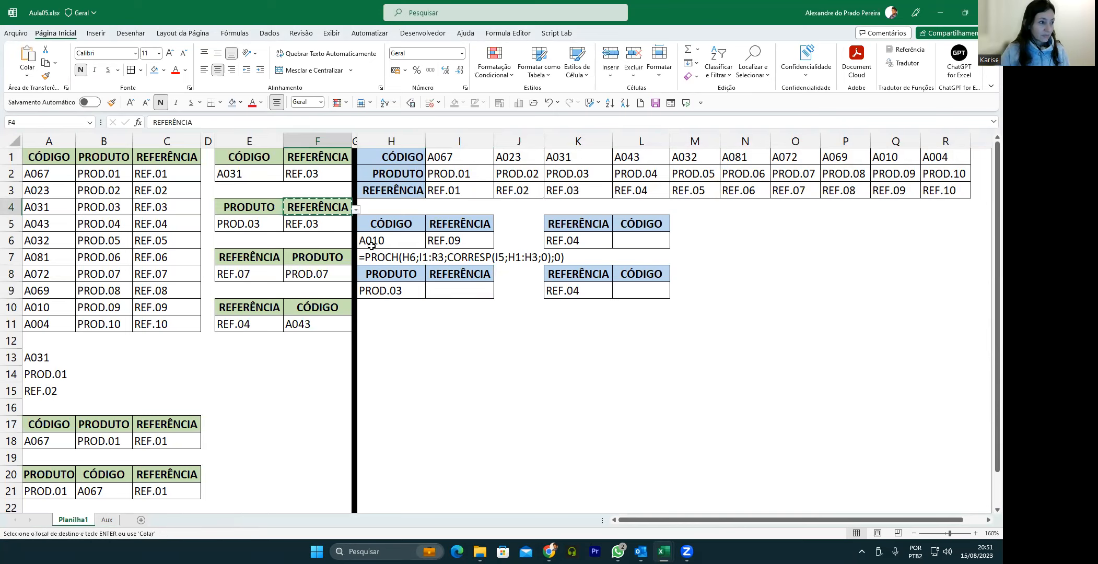
Step: Try to paste only the data validation from F4 into cell I9
left_click(440, 294)
key("alt")
key("c")
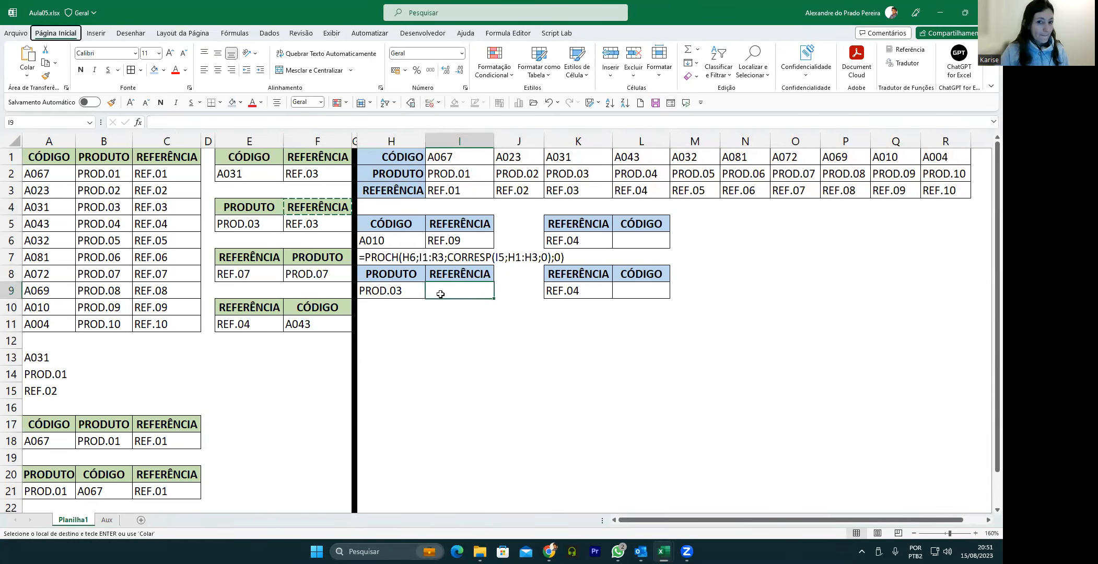
key("v")
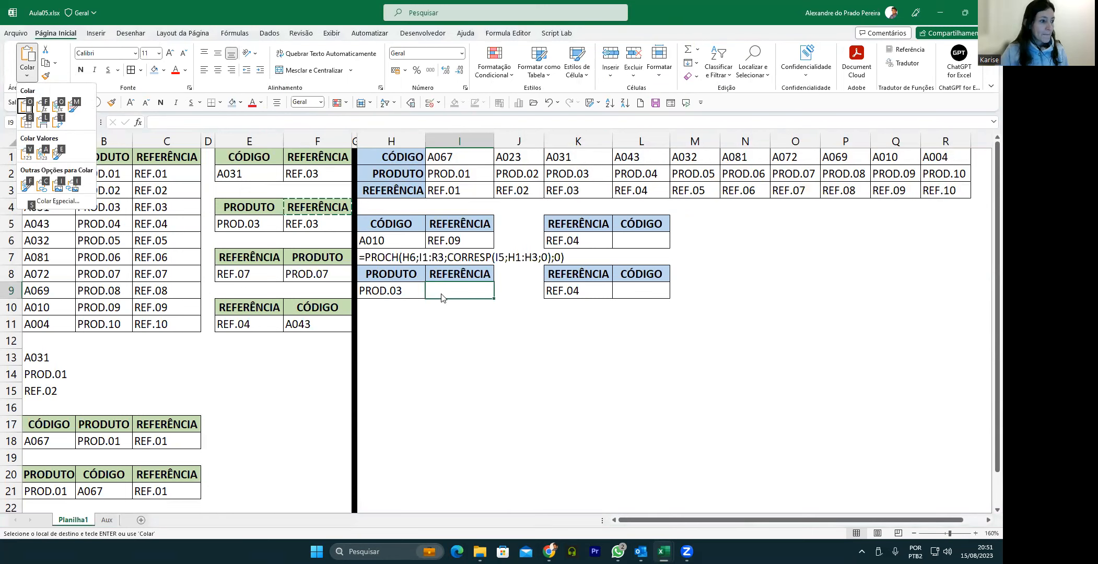
key("s")
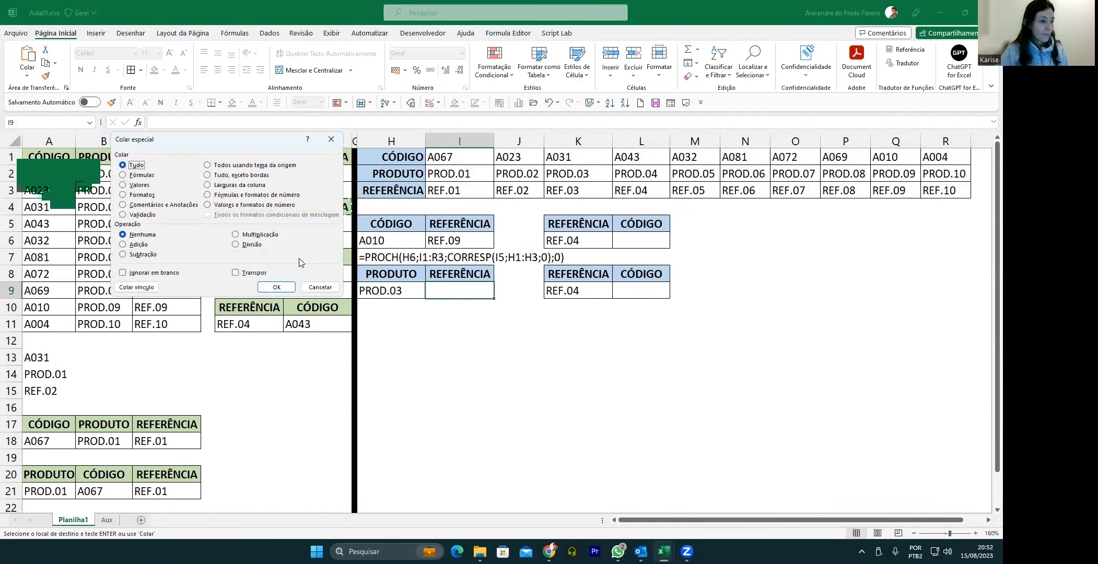
left_click(148, 216)
left_click(275, 287)
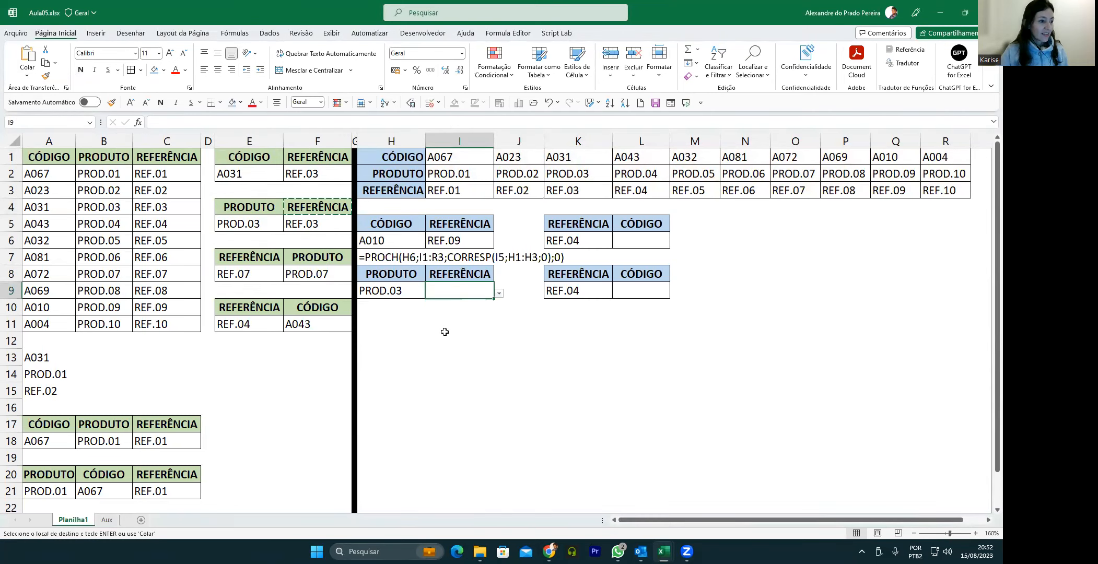
Step: Paste only the data validation from F4 into the REFERÊNCIA header cell I8
left_click(462, 277)
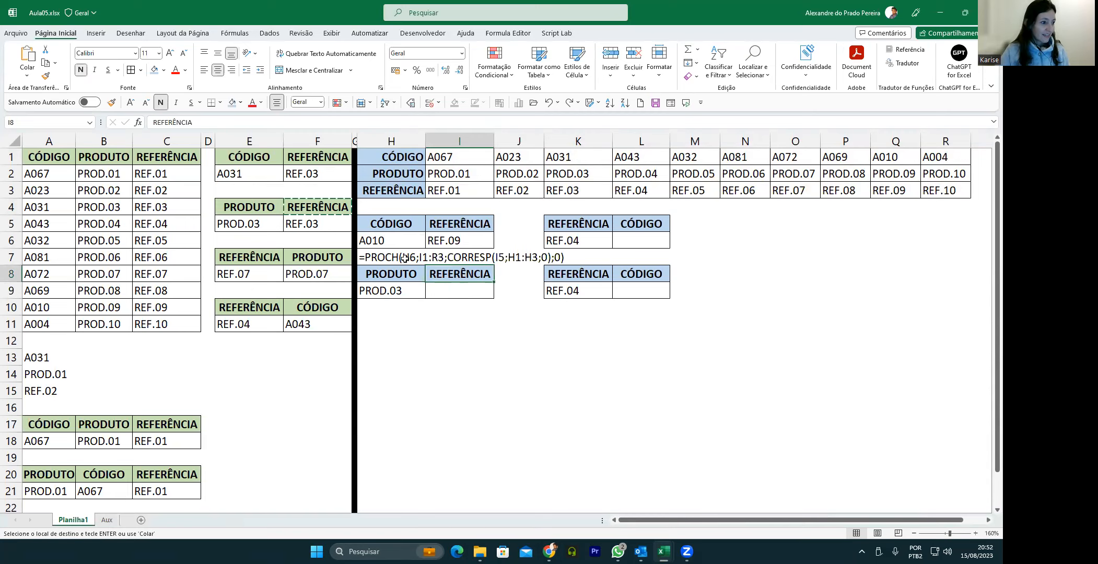
key("alt")
key("c")
key("v")
key("s")
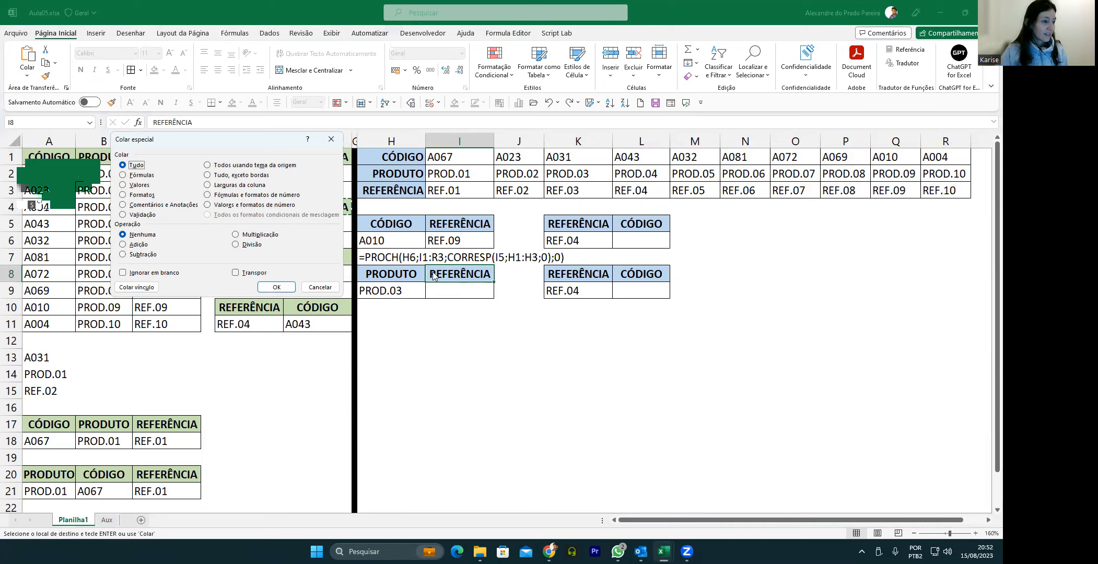
key("l")
key("Return")
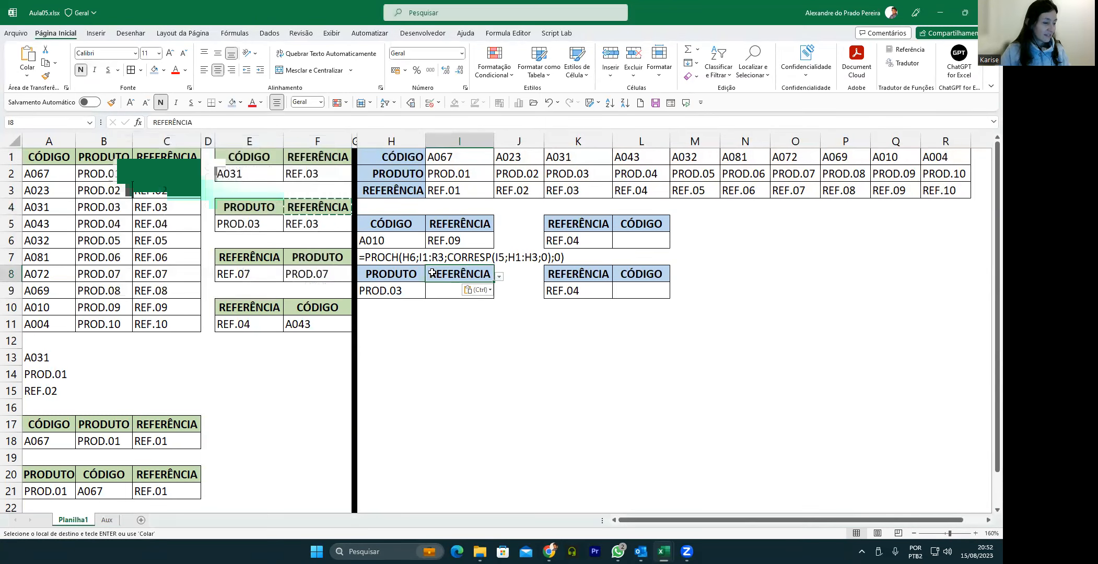
Step: Test the dropdown list in I8 by choosing CÓDIGO and switching back to REFERÊNCIA
left_click(500, 276)
left_click(453, 289)
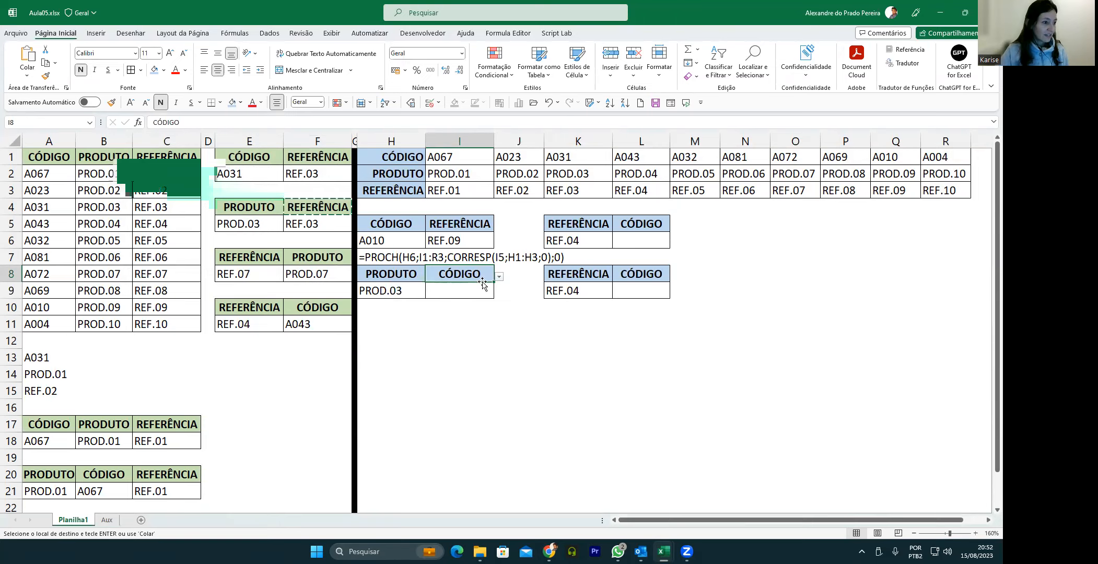
left_click(499, 276)
left_click(448, 300)
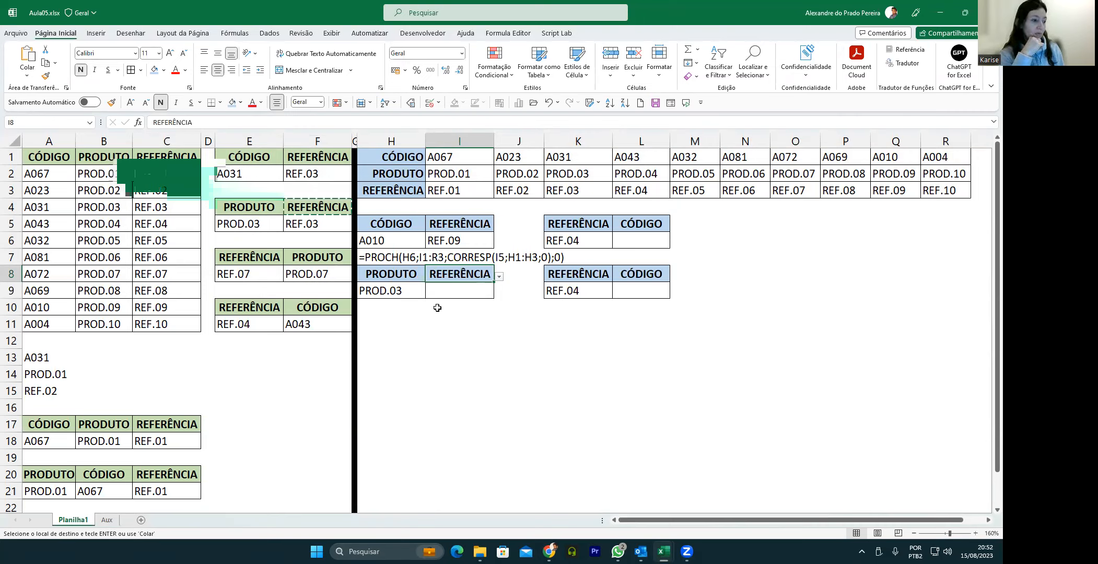
left_click(446, 292)
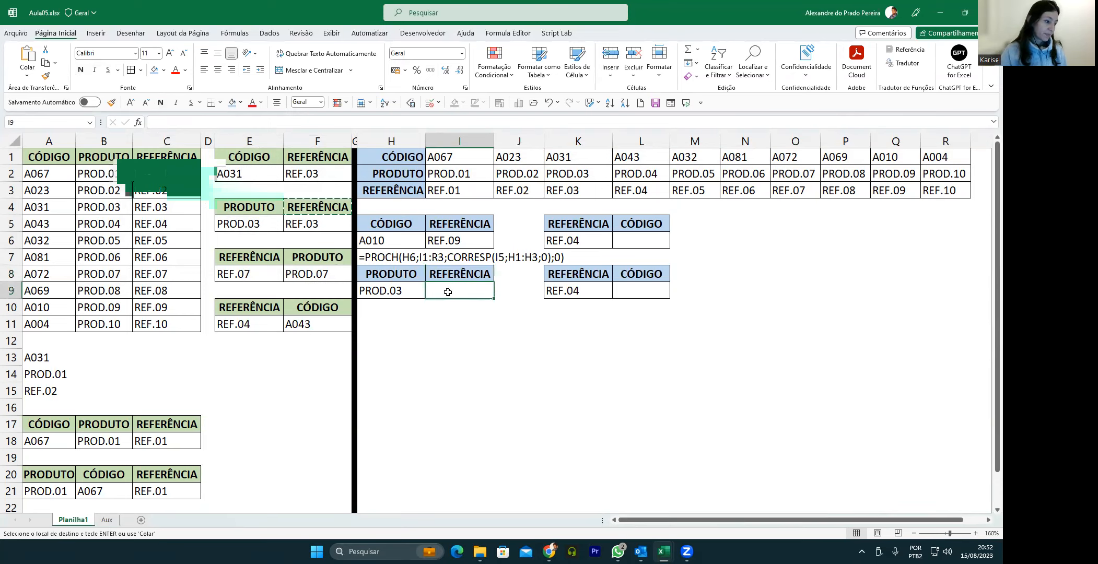
left_click(410, 291)
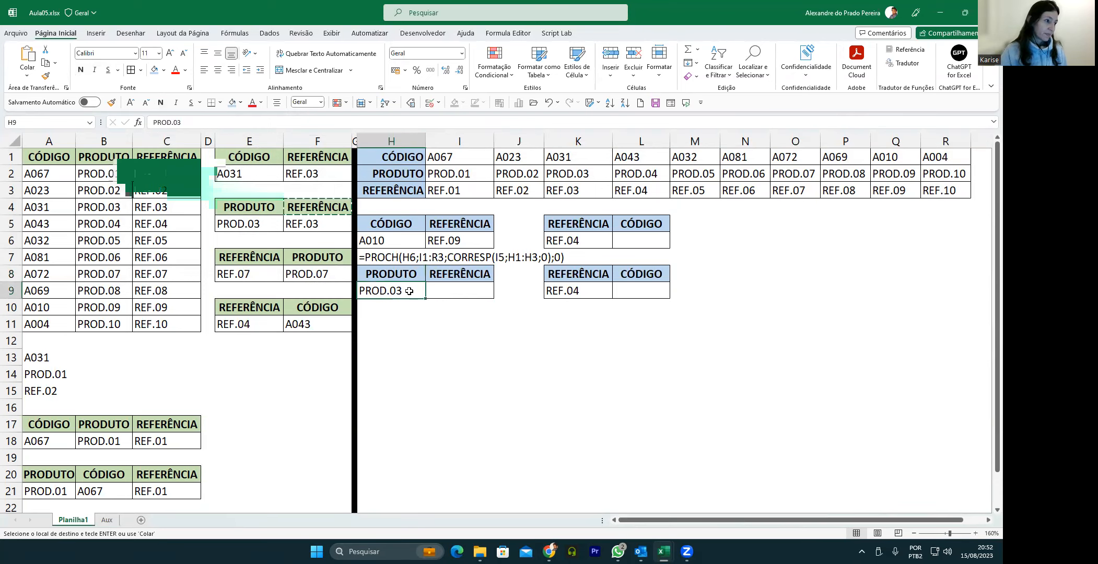
left_click(443, 173)
left_click(421, 174)
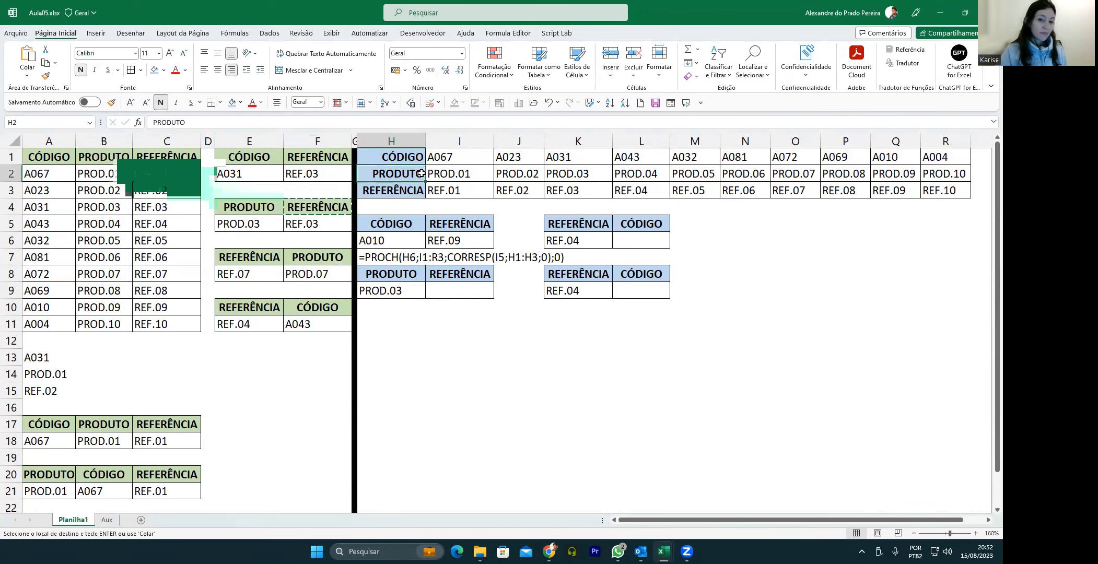
key("Down")
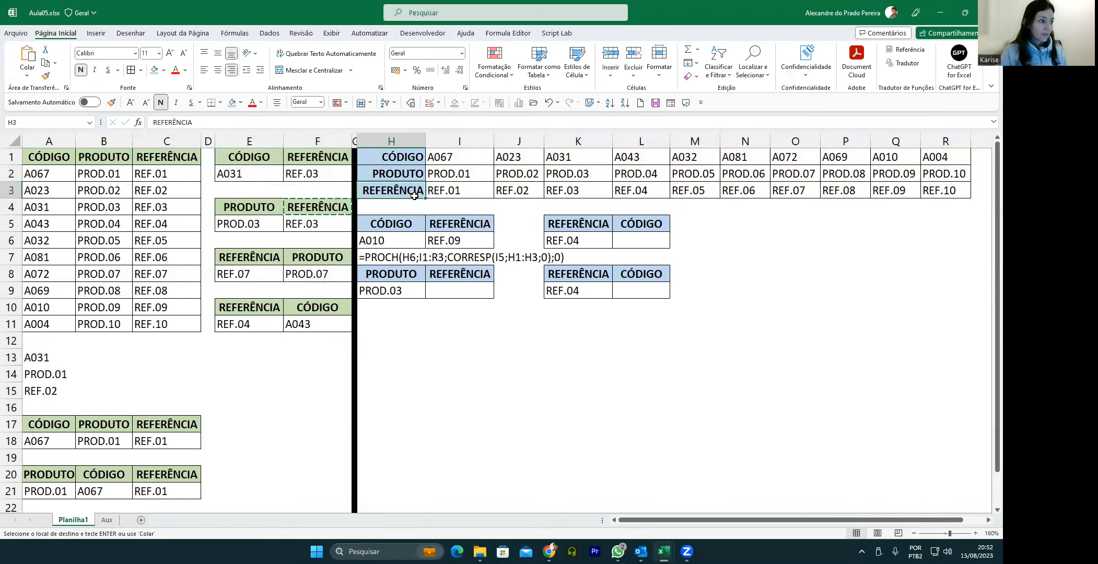
left_click_drag(431, 178, 583, 187)
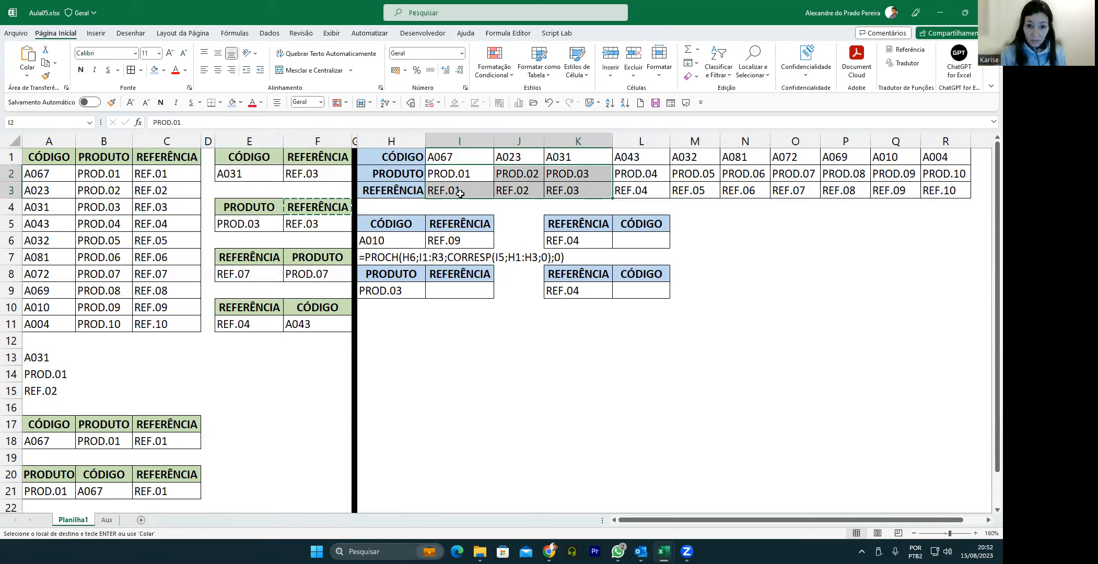
Step: Set the header in I8 to CÓDIGO from its dropdown list
left_click(486, 273)
left_click(499, 276)
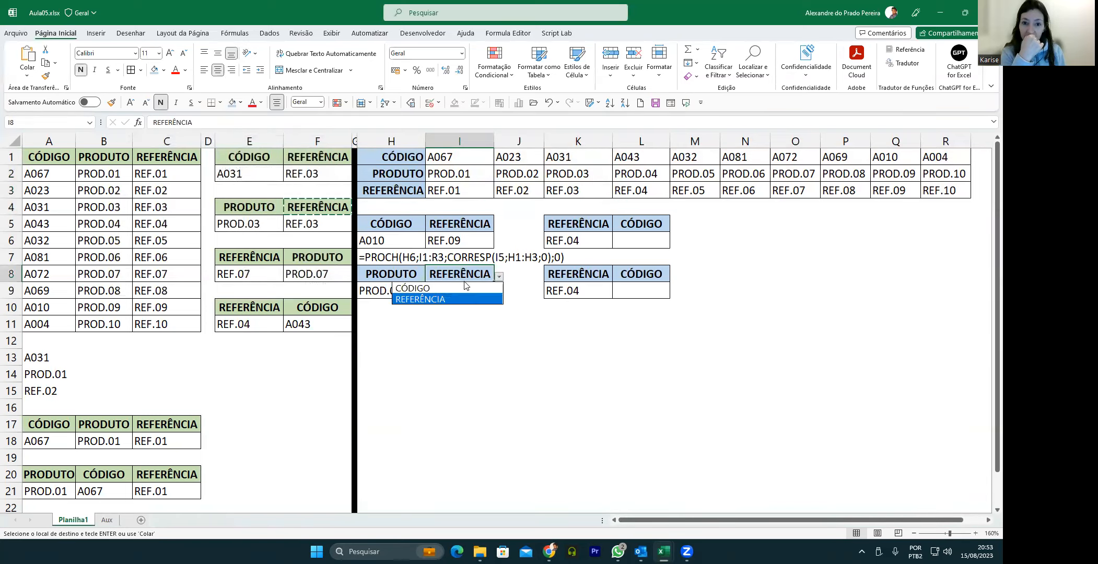
left_click(449, 285)
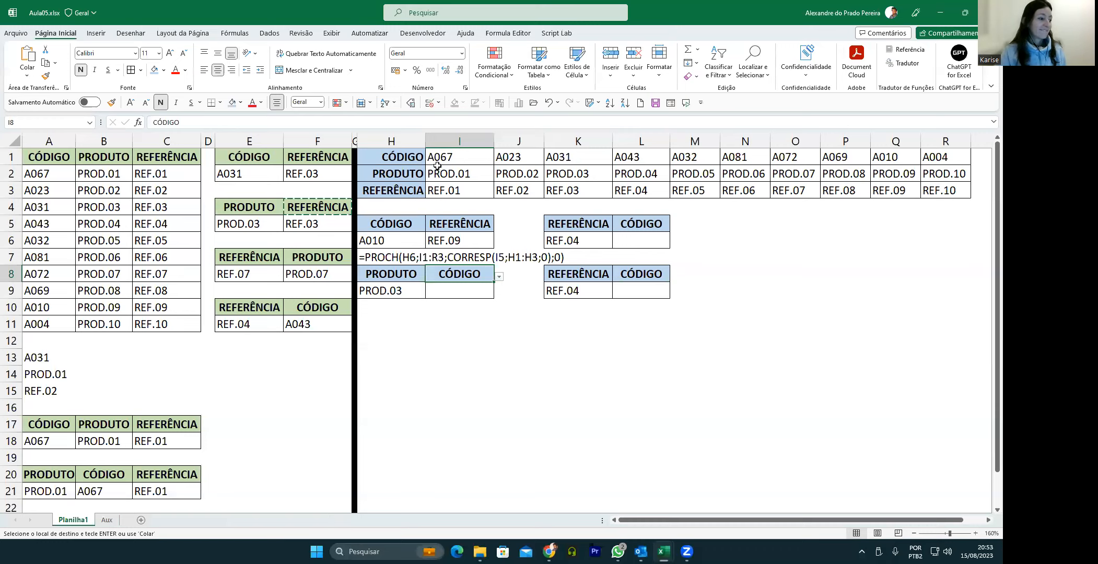
Step: Begin a PROCH formula in I9 that looks up H9, with ESCOLHER and the index array {1;2;3} as its table: =PROCH(H9;ESCOLHER({1;2;3};
left_click(455, 287)
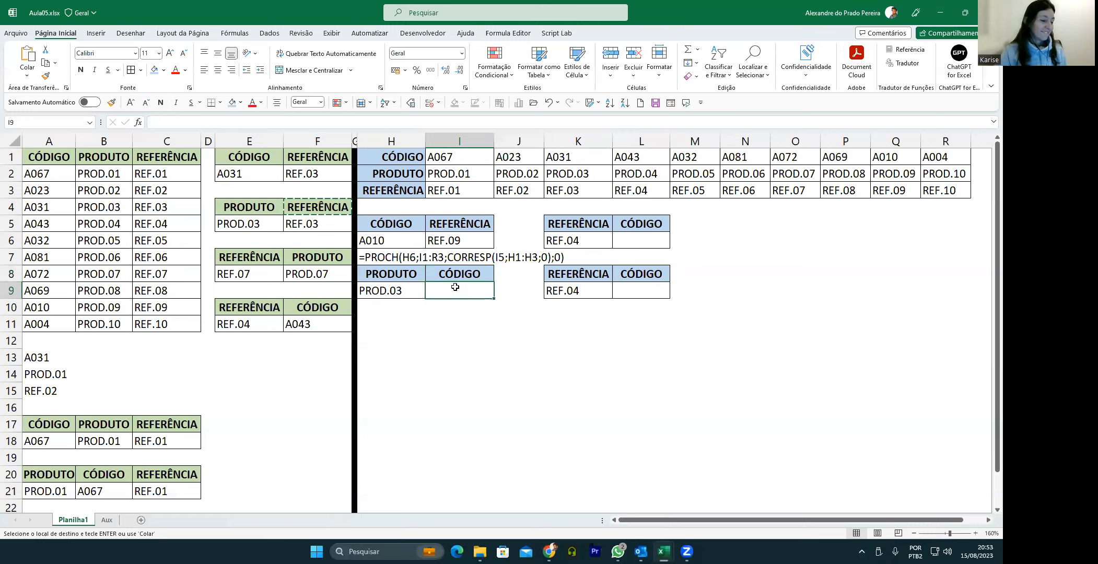
type("=PROC")
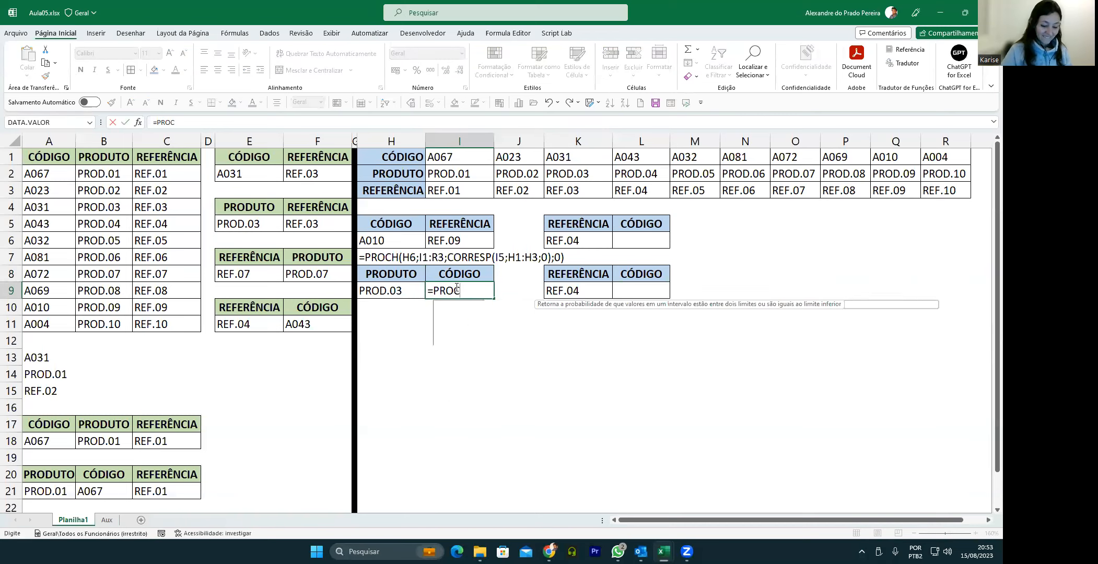
type("H(")
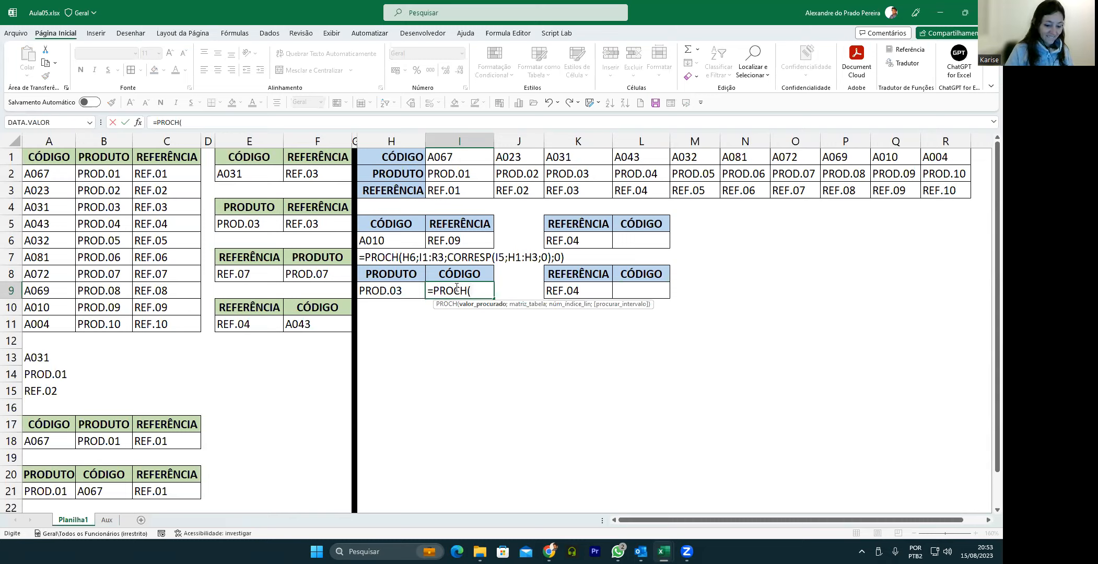
left_click(390, 289)
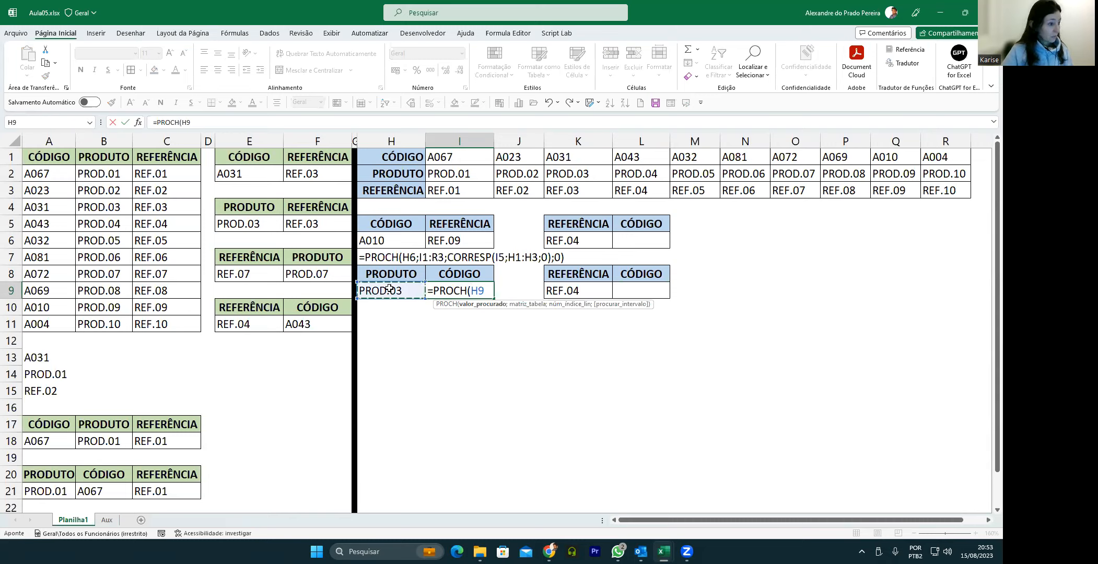
type(";")
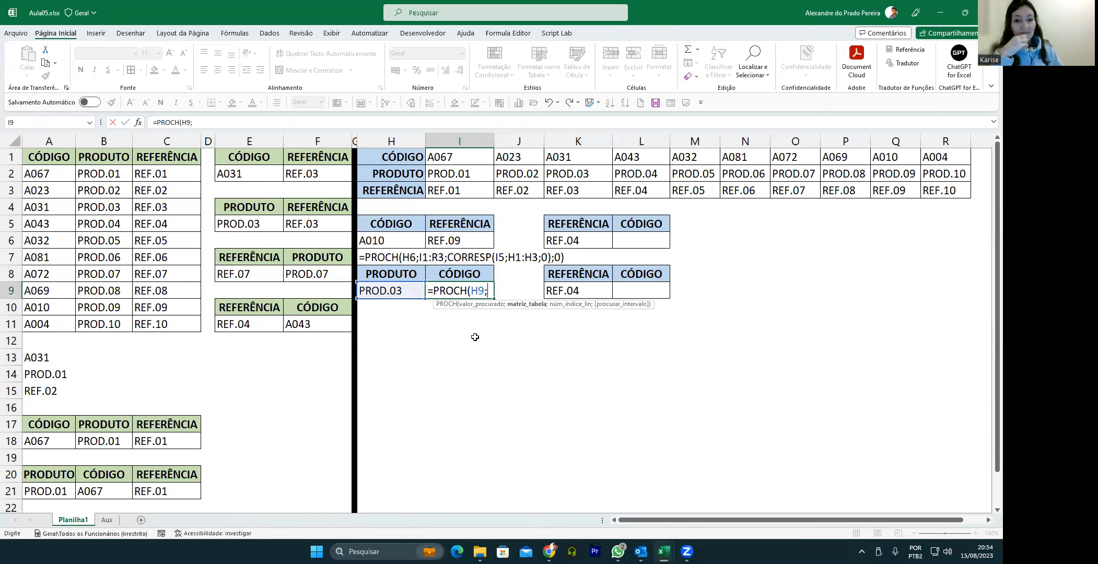
type("ESCOLHER(")
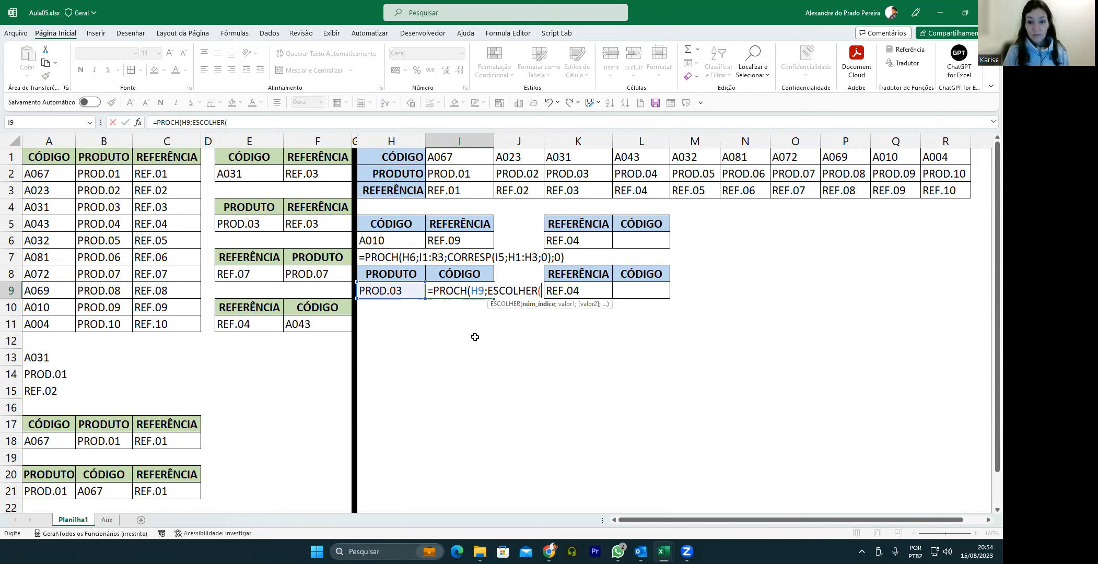
type("{1")
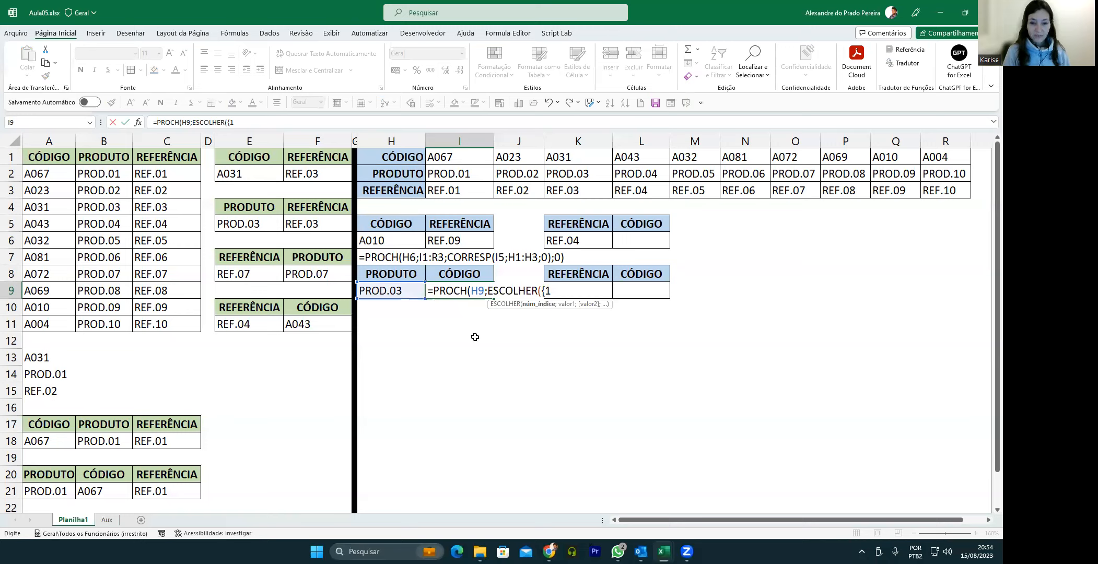
type(";2;")
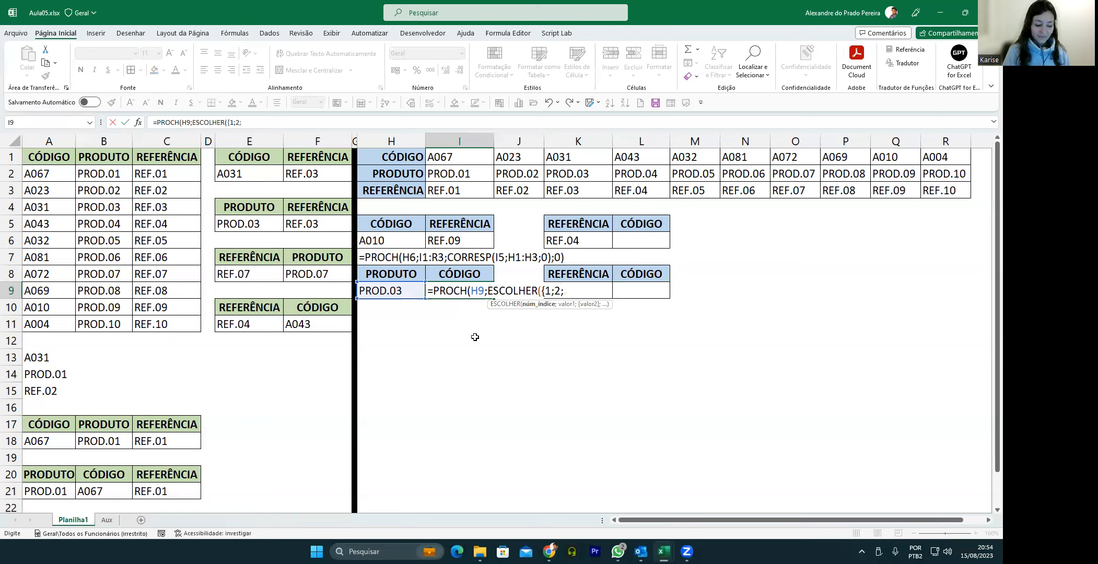
type("3}")
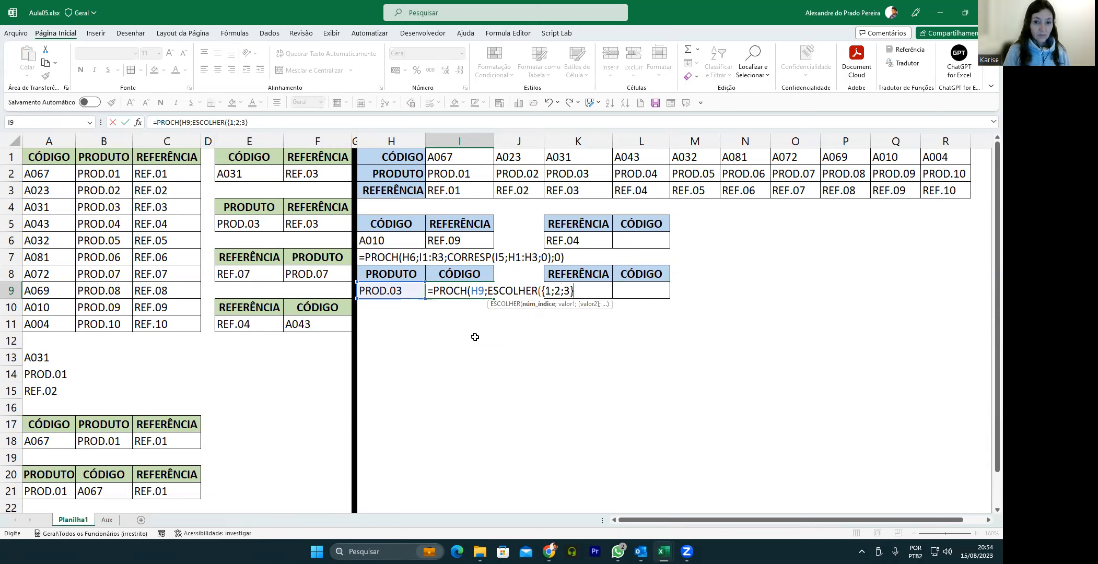
type(";")
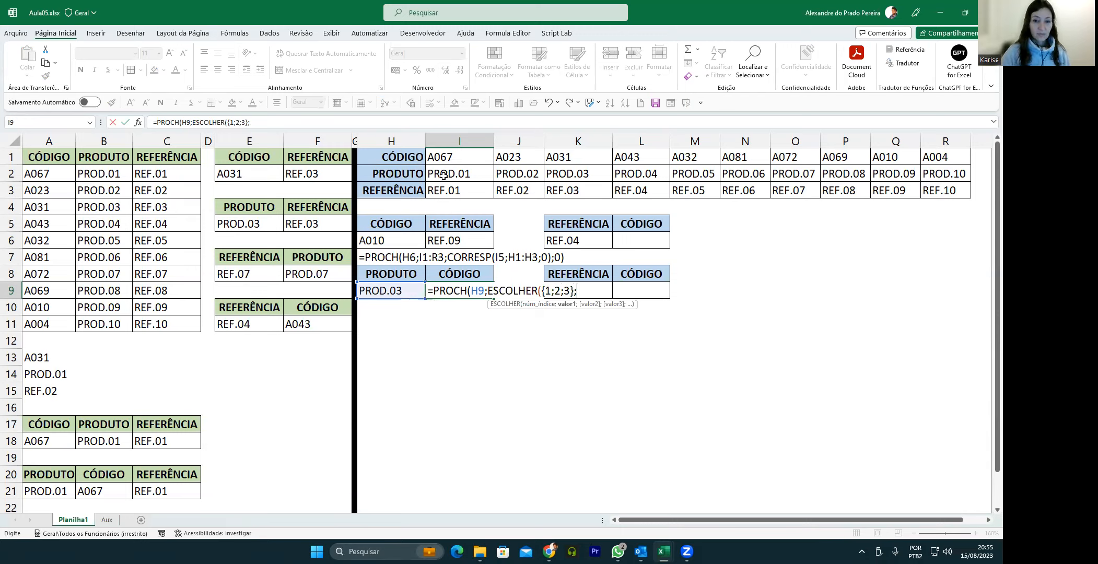
Step: Supply I2:R2, I1:R1 and I3:R3 as ESCOLHER's three values, separated by semicolons, and close the function
left_click_drag(444, 175, 494, 174)
key("ctrl+shift+Right")
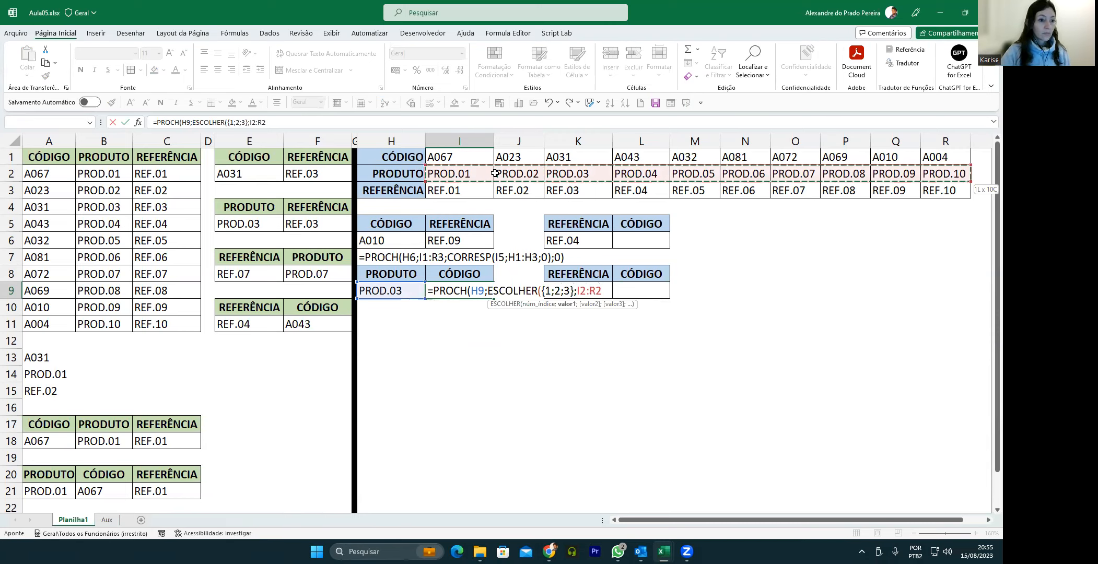
type(";")
left_click(455, 159)
key("ctrl+shift+Right")
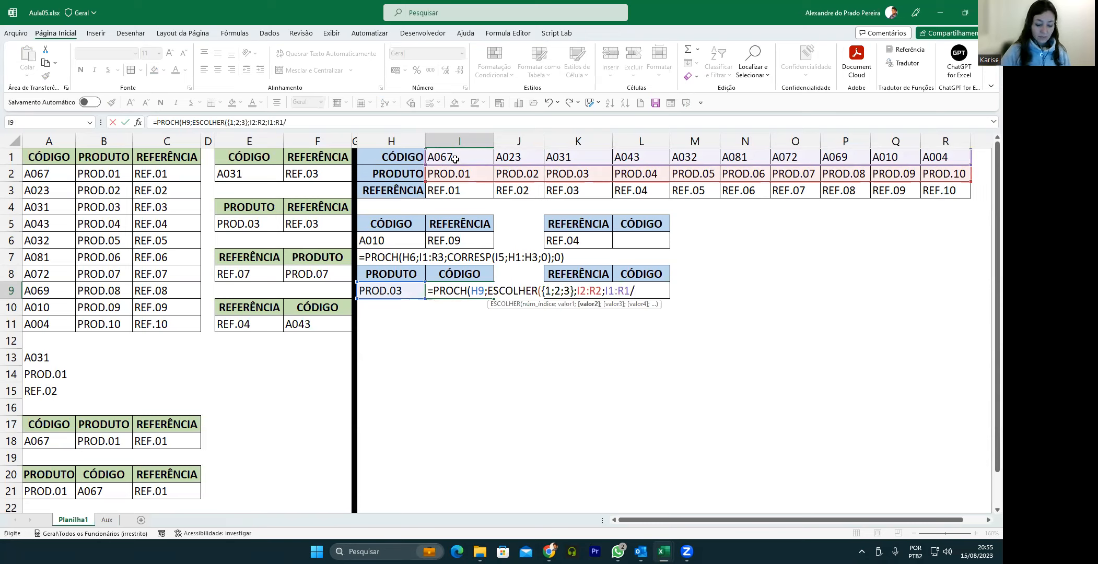
type("/")
left_click(431, 190)
key("ctrl+shift+Right")
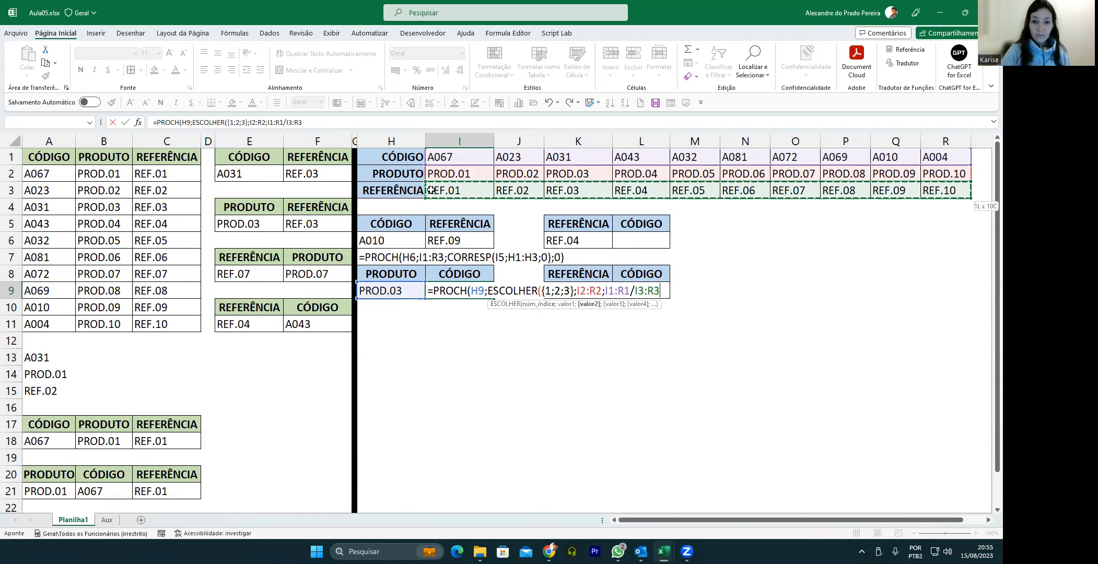
type(")")
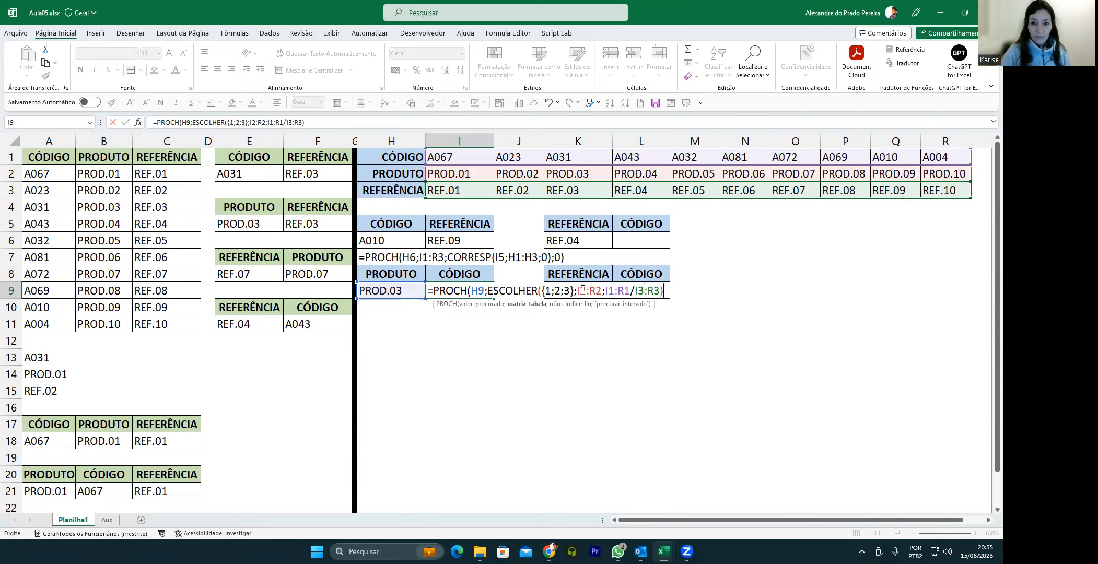
left_click(638, 291)
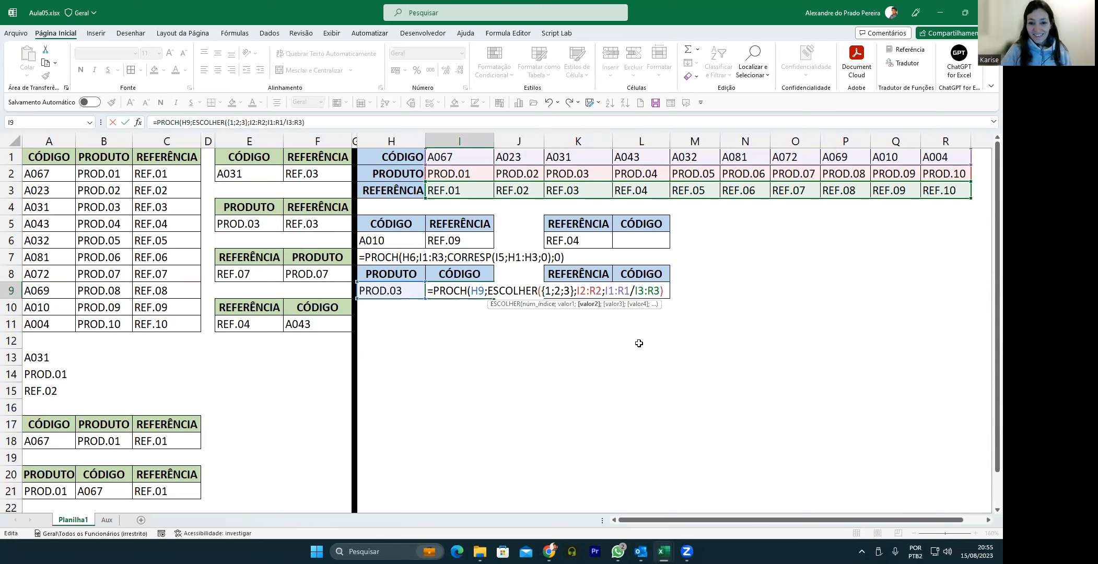
key("BackSpace")
type(";")
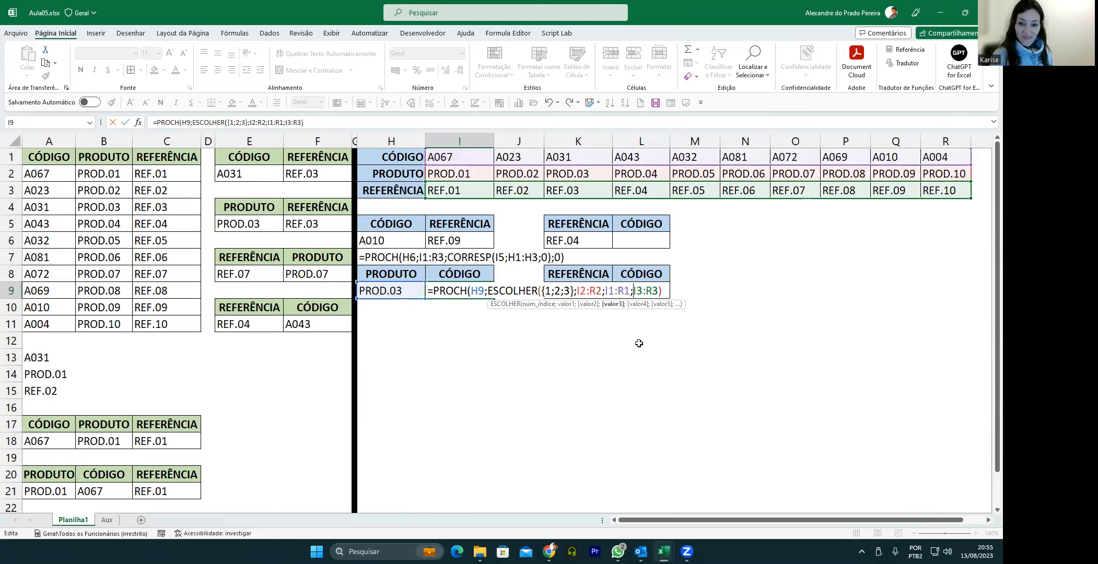
Step: Add CORRESP as PROCH's row index argument after ESCOLHER, with I8 as its lookup value
left_click(663, 293)
type(";")
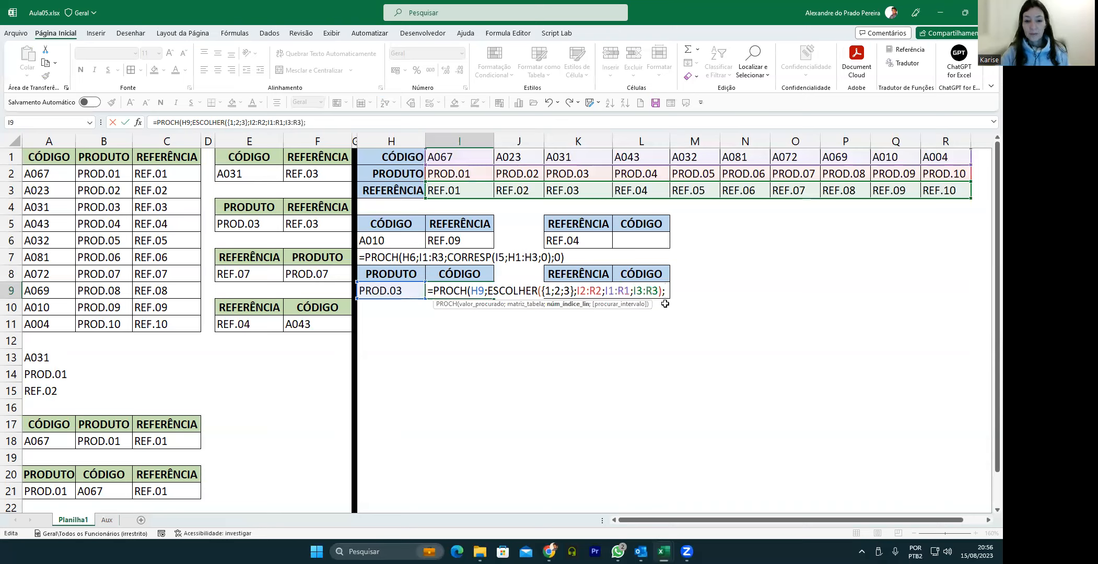
type("CORRES")
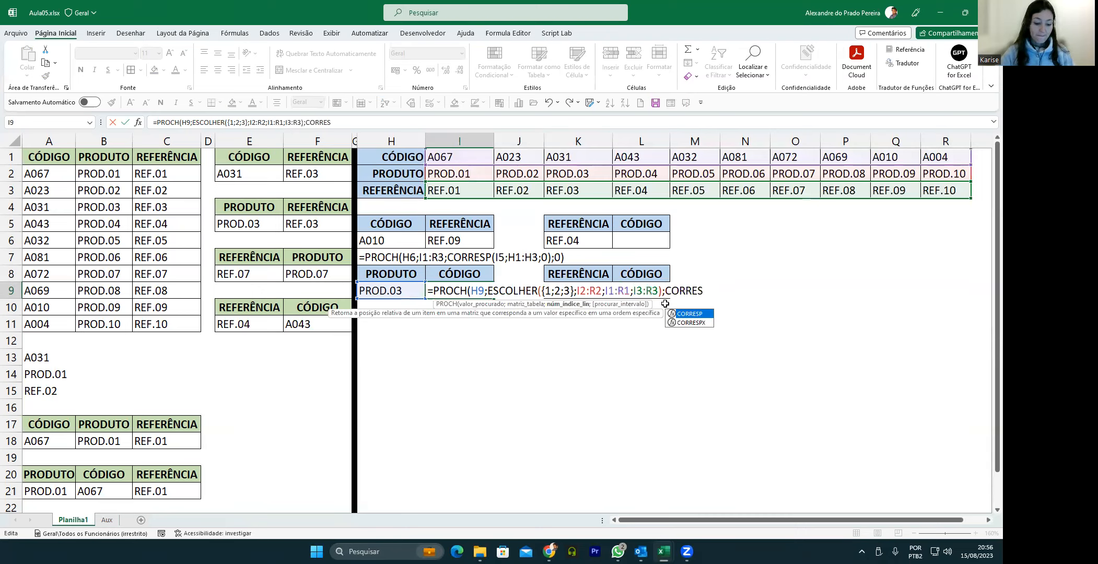
type("P(")
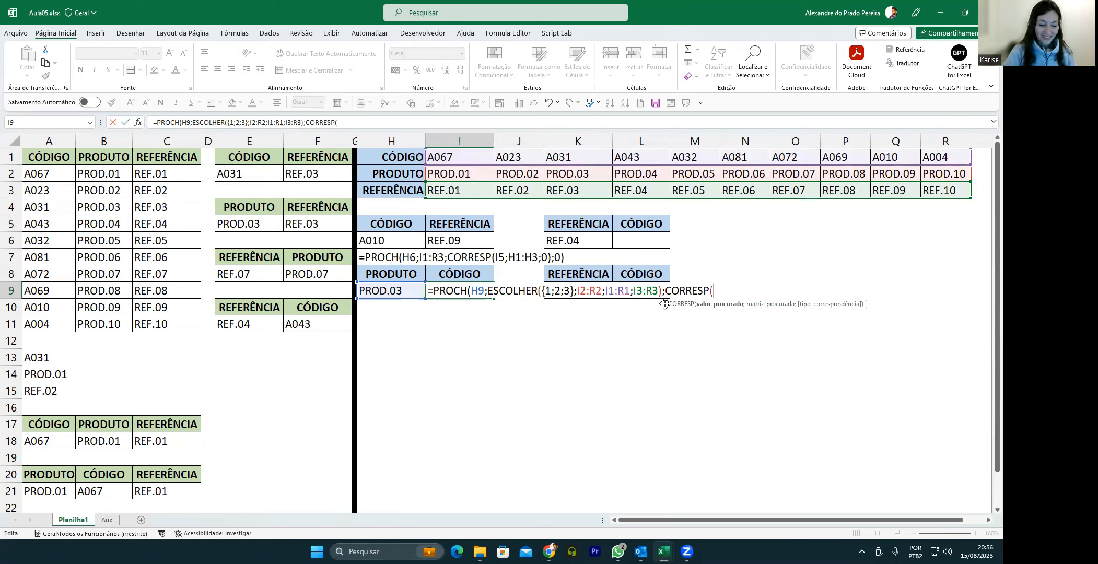
left_click(474, 274)
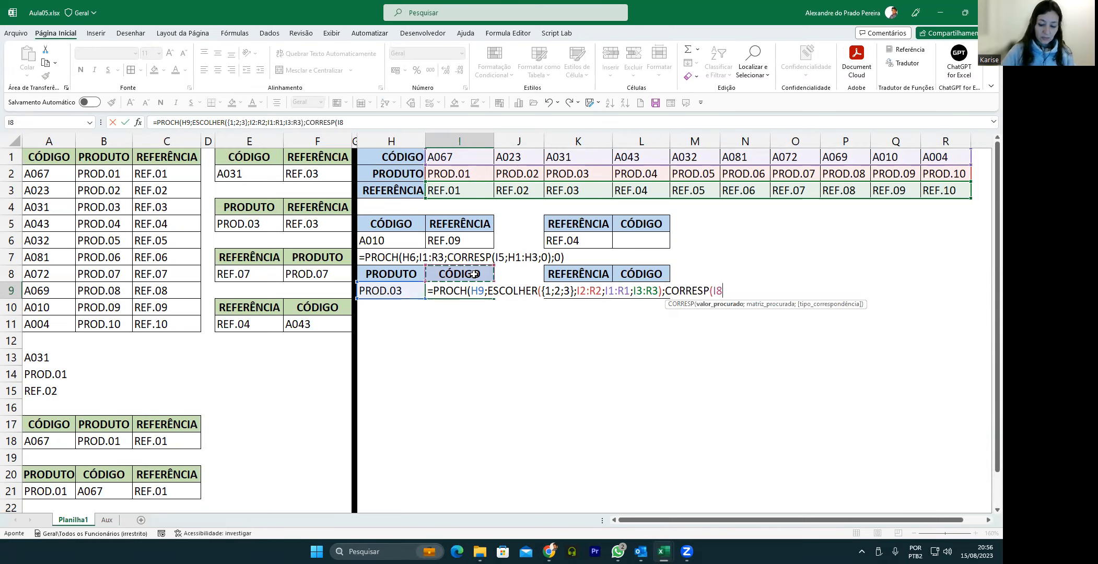
type(";")
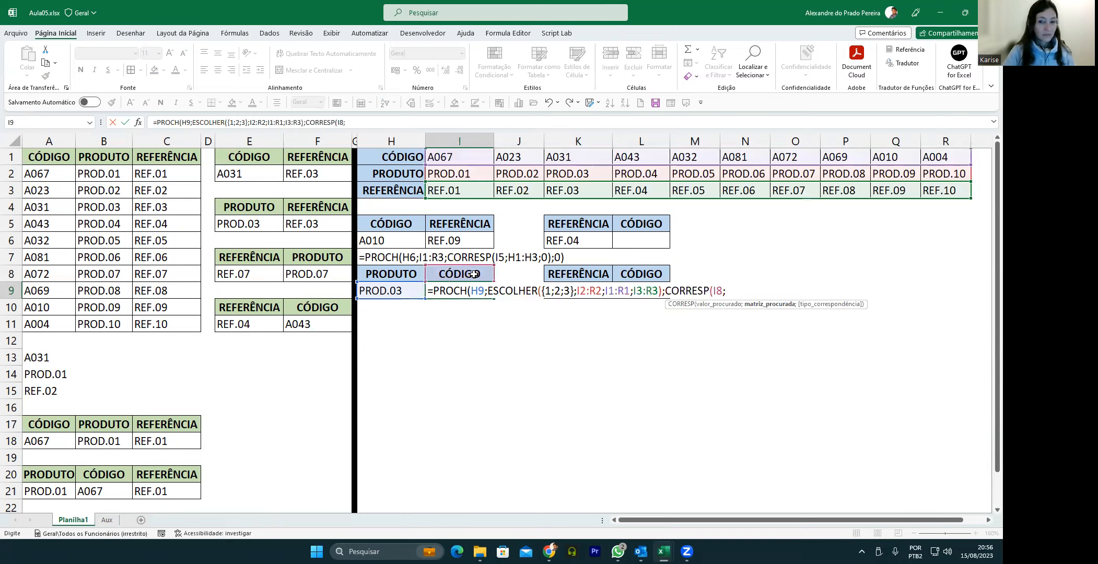
Step: Give CORRESP the lookup array {"PRODUTO";"CÓDIGO";"REFERÊNCIA"}
type("{")
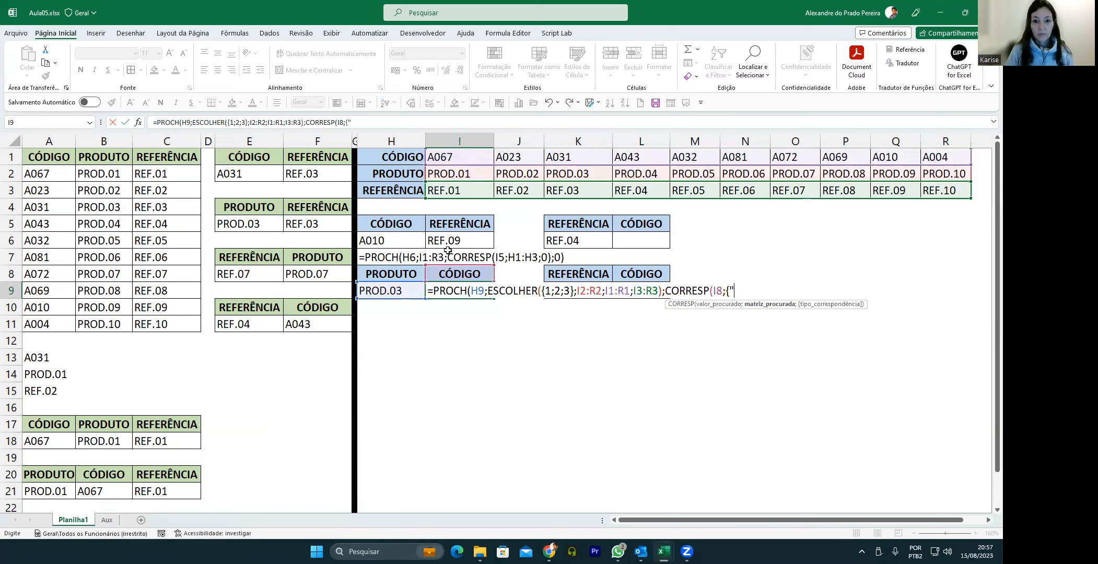
type("PRODUTO\"")
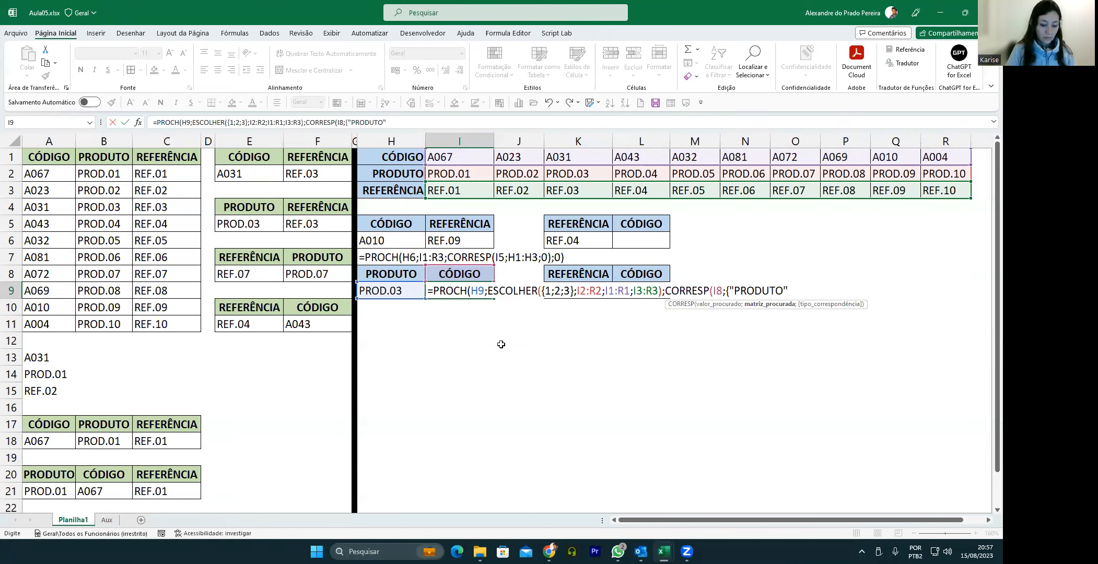
type(";\"")
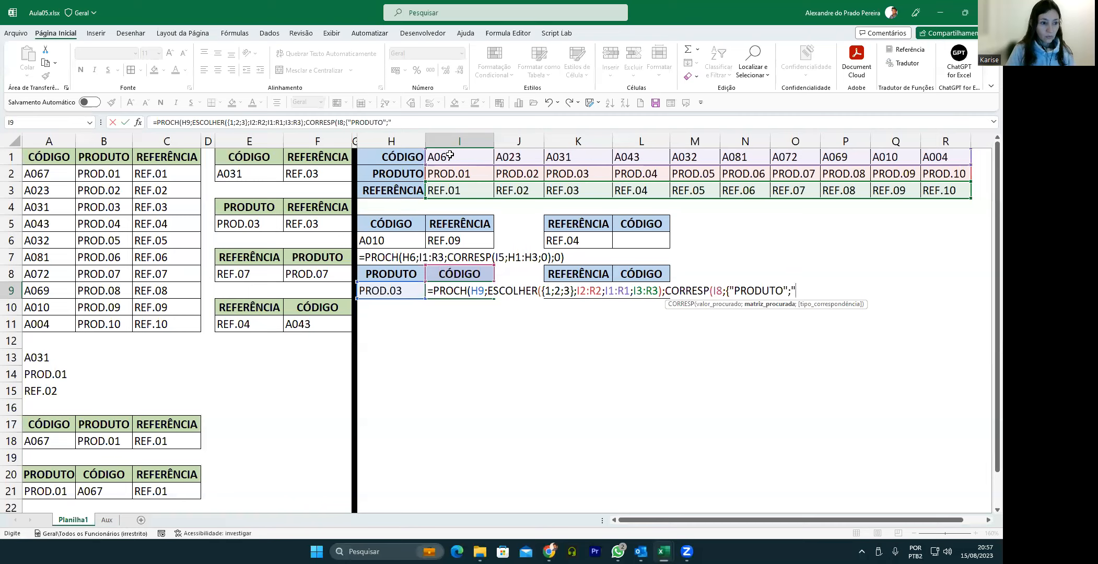
type("c")
key("BackSpace")
type("CÓDIGO\"")
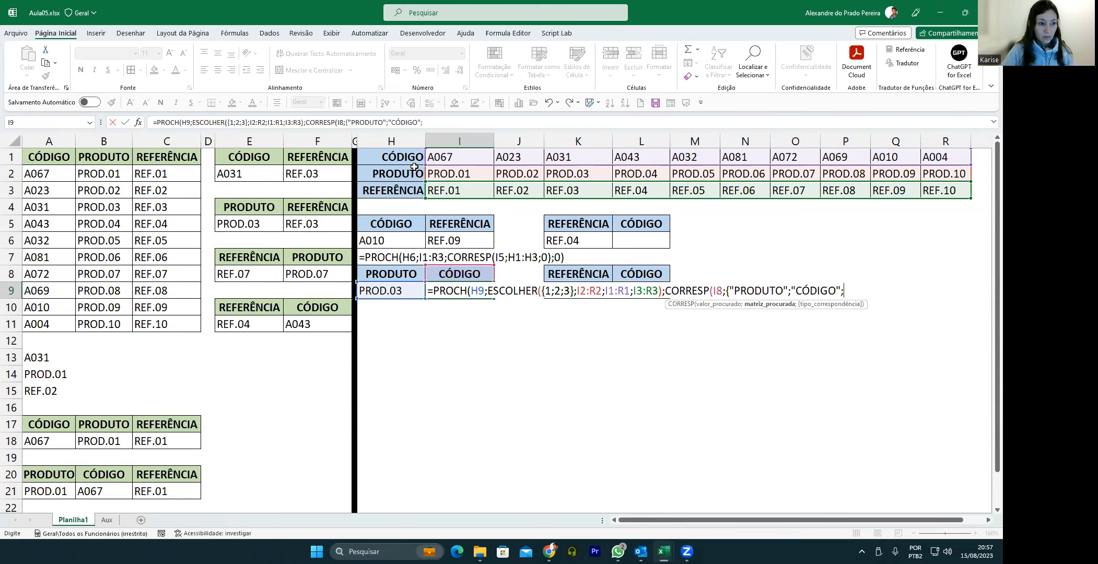
type(";\"")
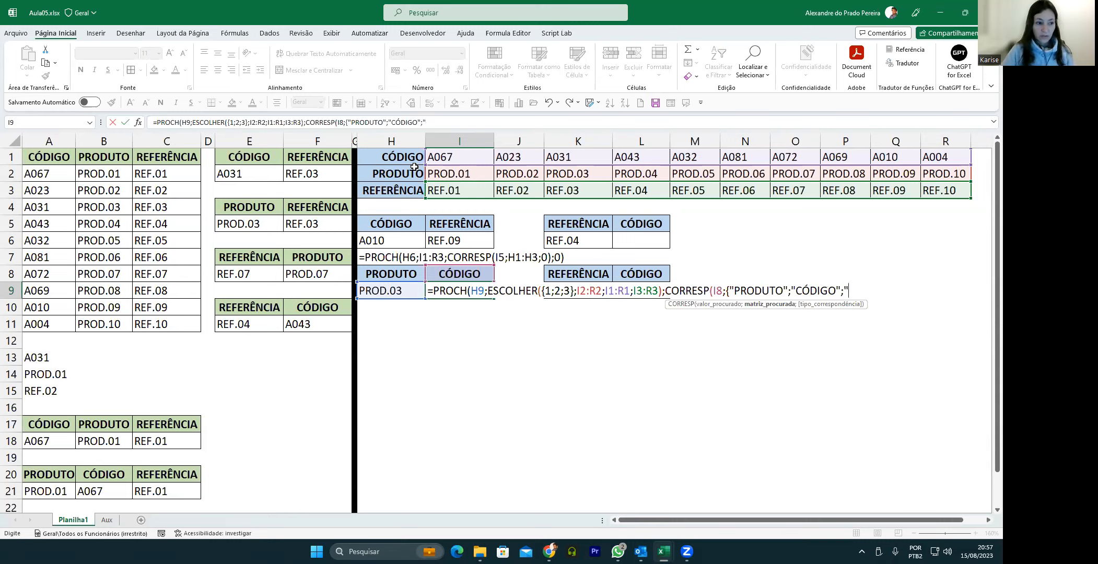
type("REFERÊNCIA\"")
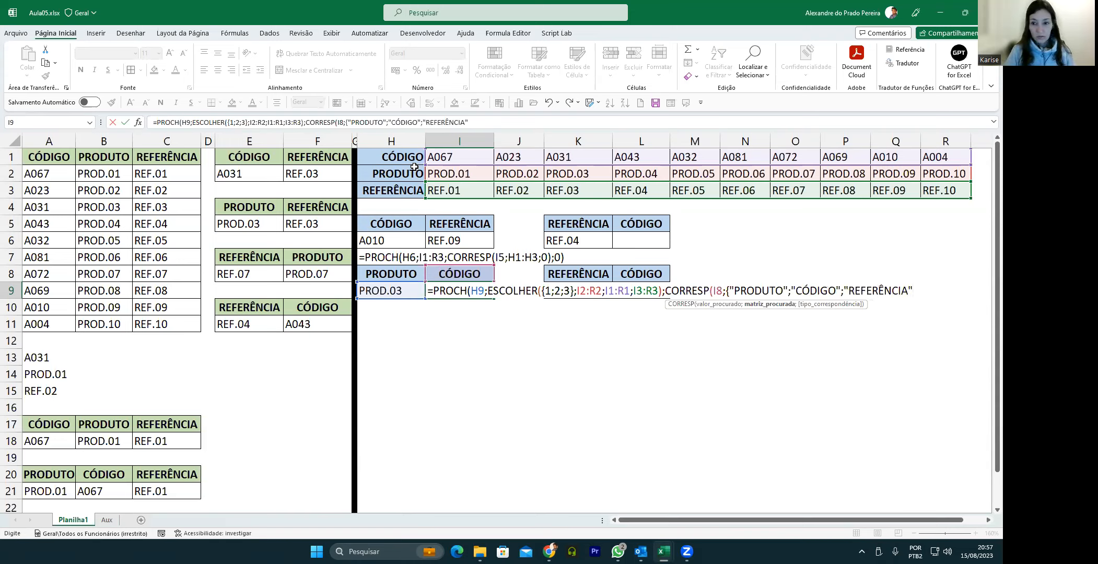
type("}")
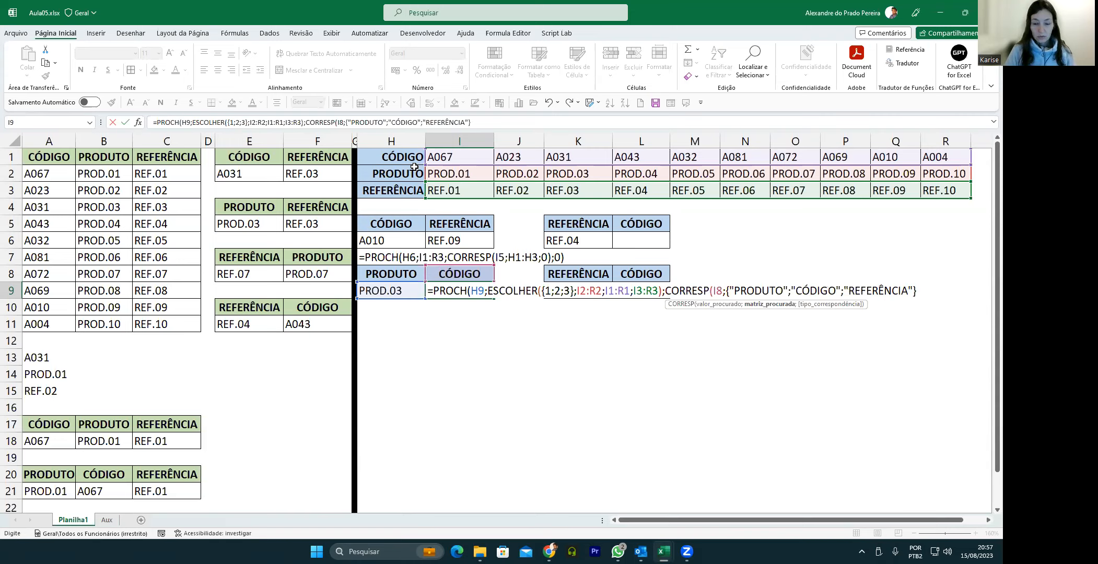
Step: Finish the I9 formula with 0 as the exact-match argument of both CORRESP and PROCH, and commit it
type(";")
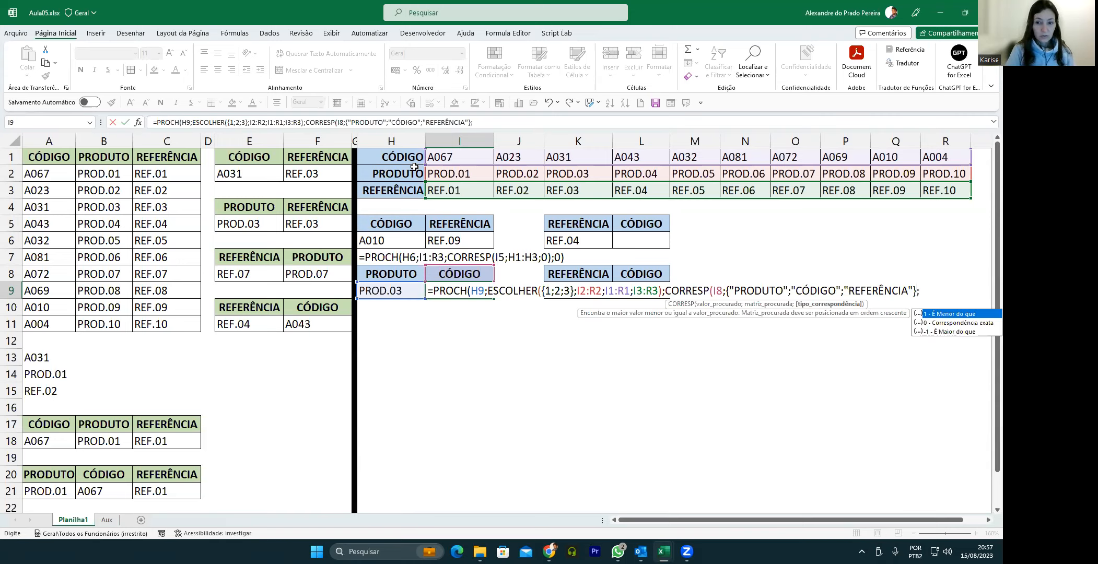
type("0")
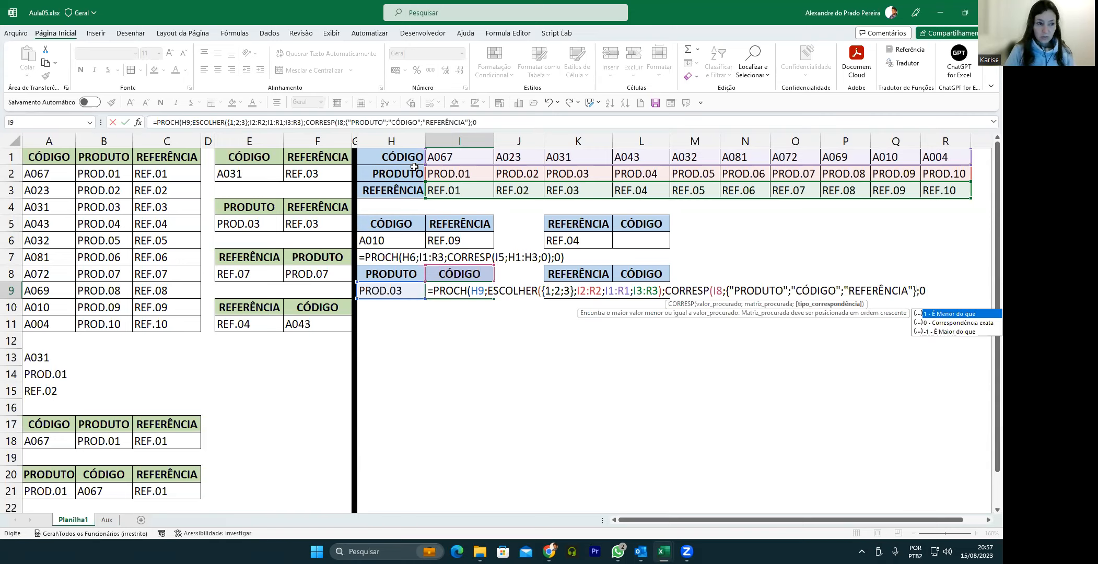
type(")")
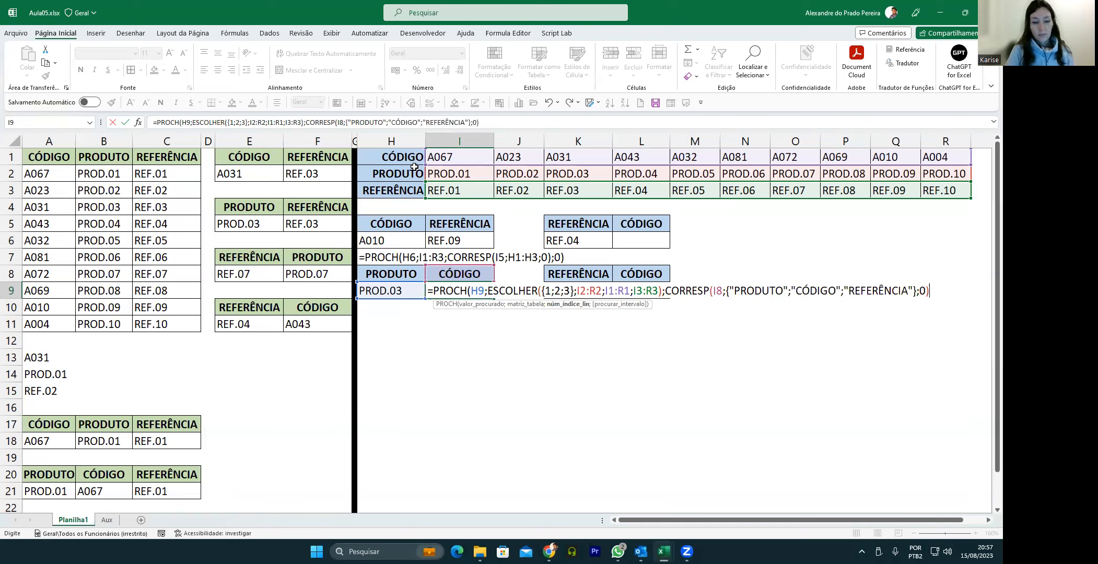
type(";")
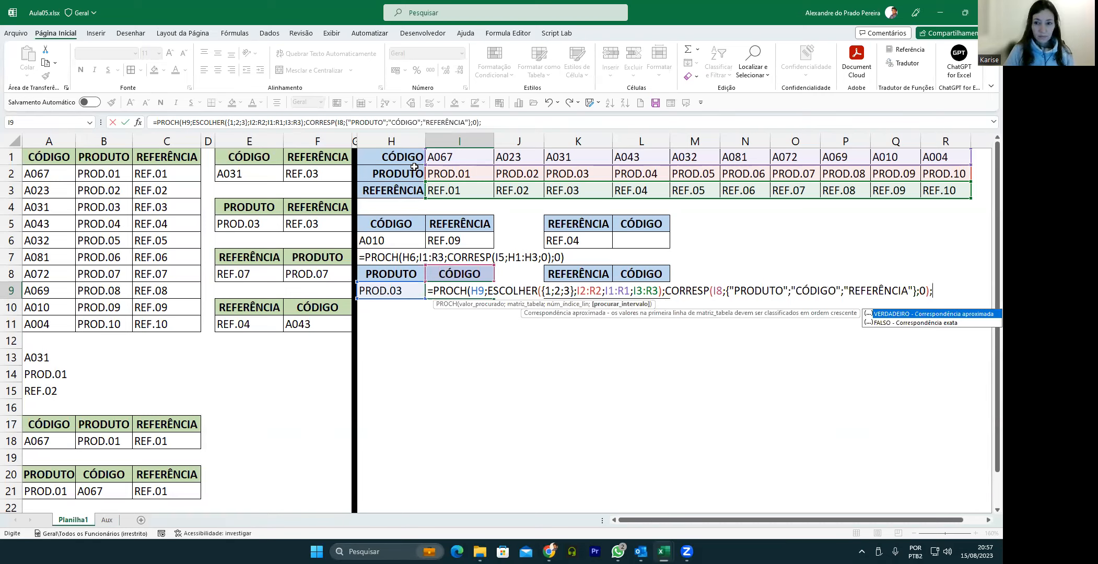
type("0")
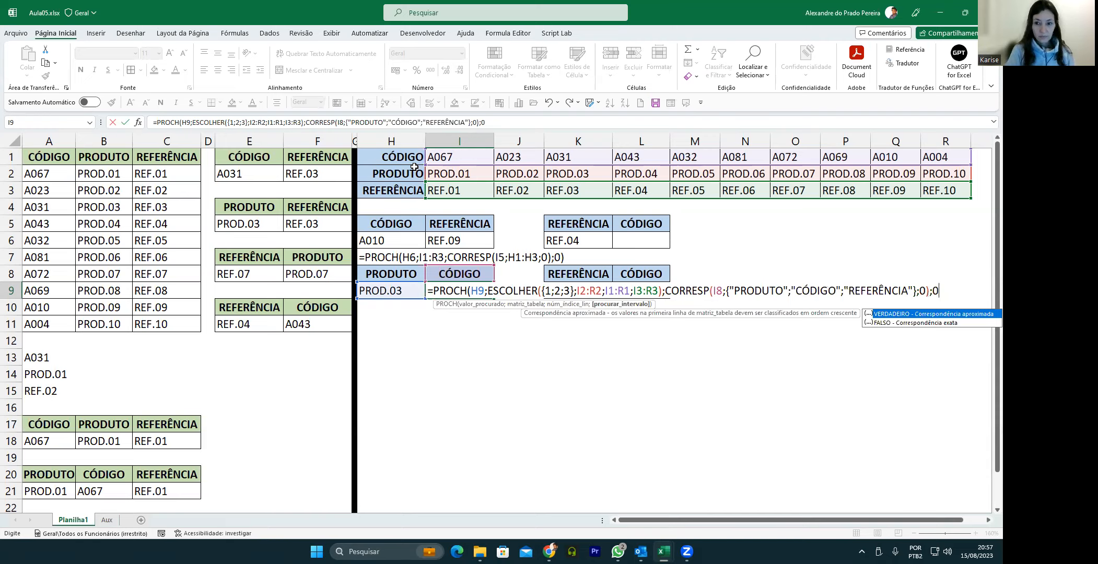
type(")")
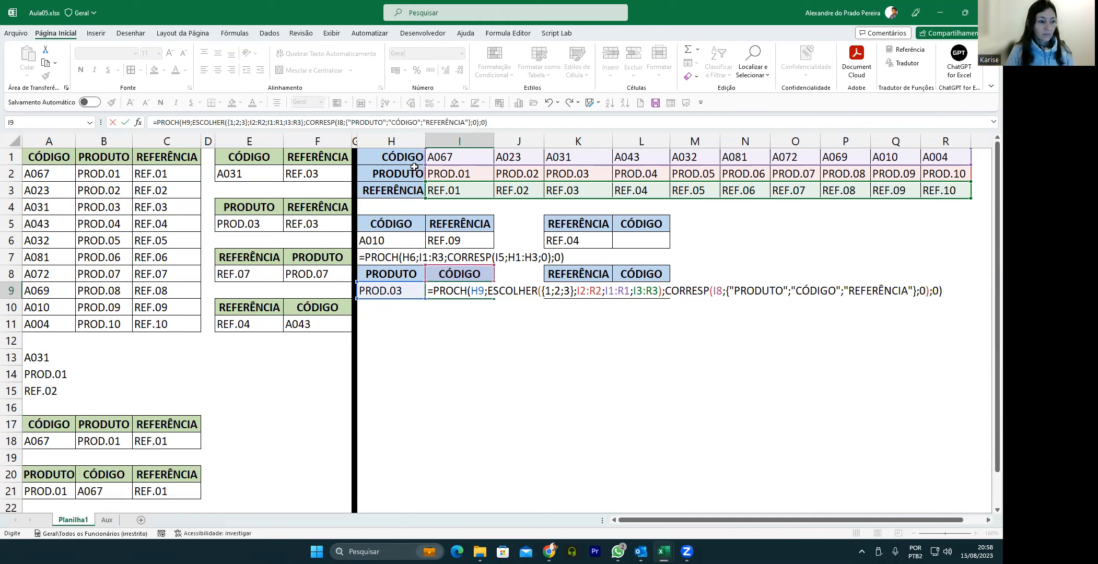
key("Return")
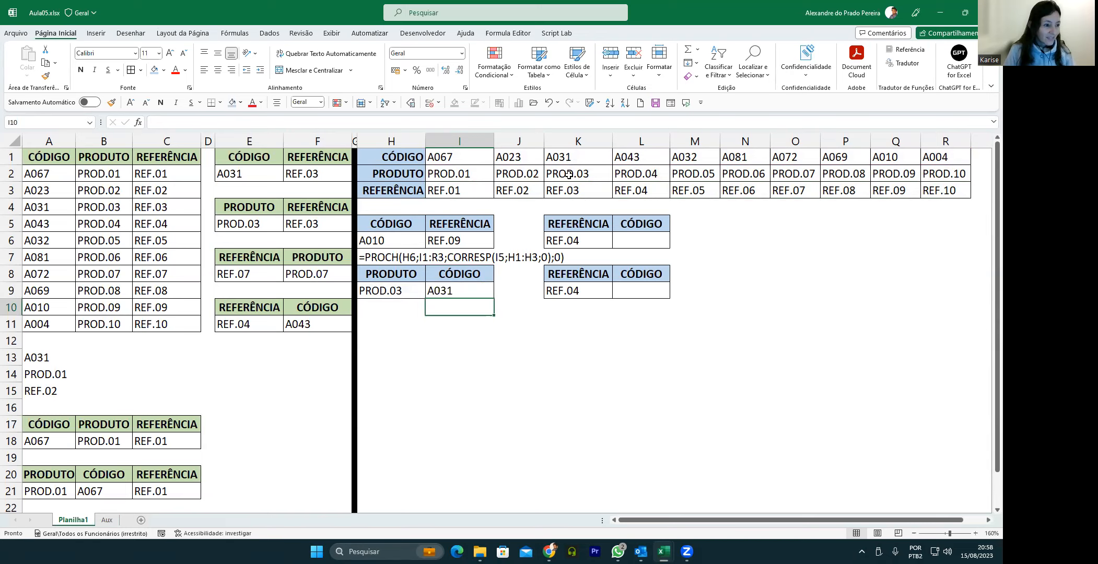
Step: Set the header in I8 to REFERÊNCIA from its dropdown list
left_click(483, 271)
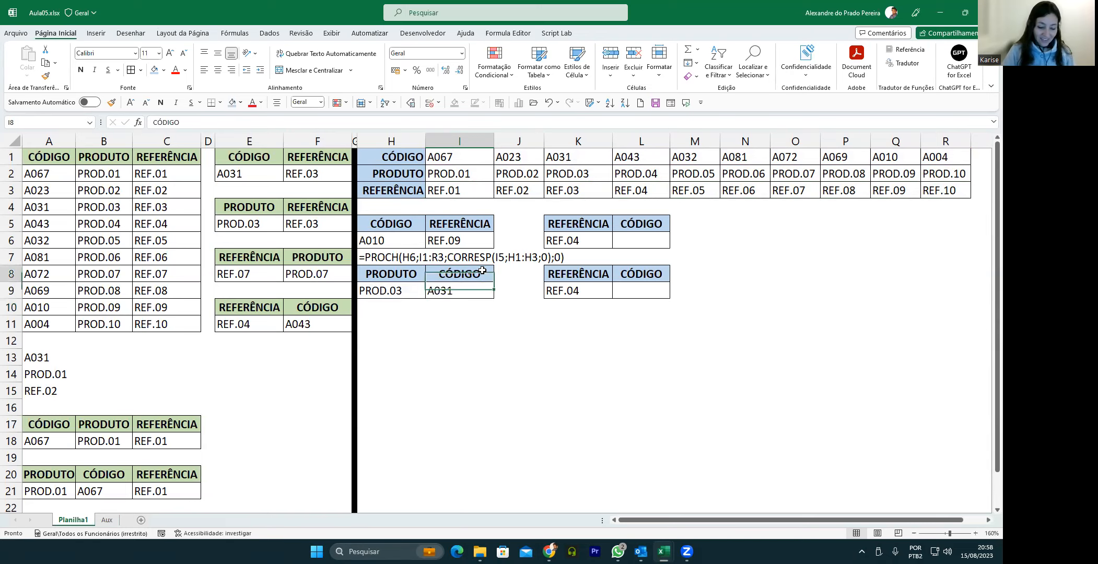
left_click(498, 277)
left_click(459, 302)
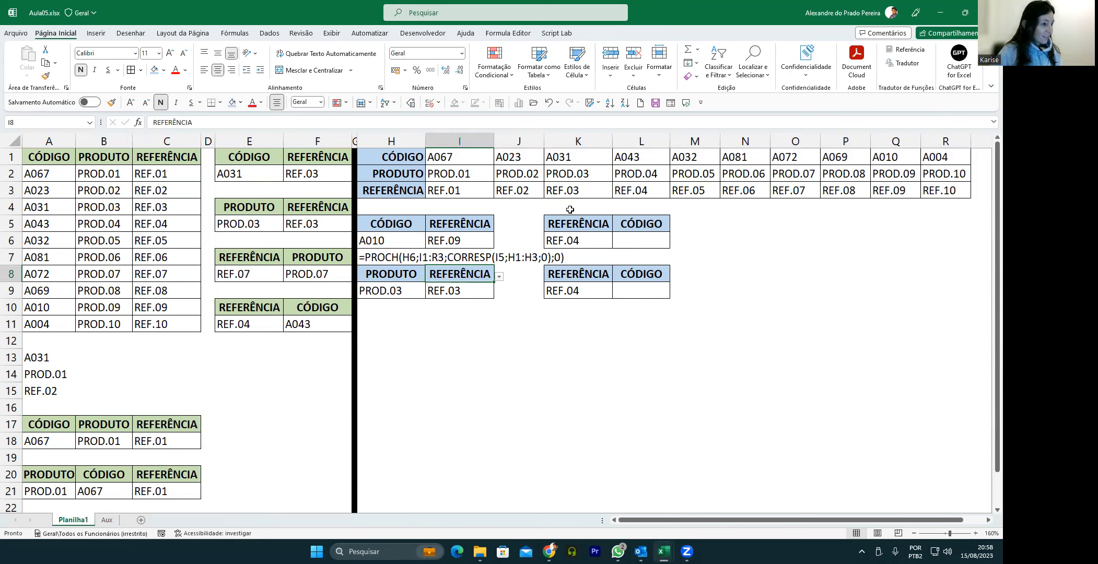
Step: Copy the formula-text cell H7 into H10 to display the formula of I9
left_click(370, 261)
key("ctrl+c")
left_click(365, 311)
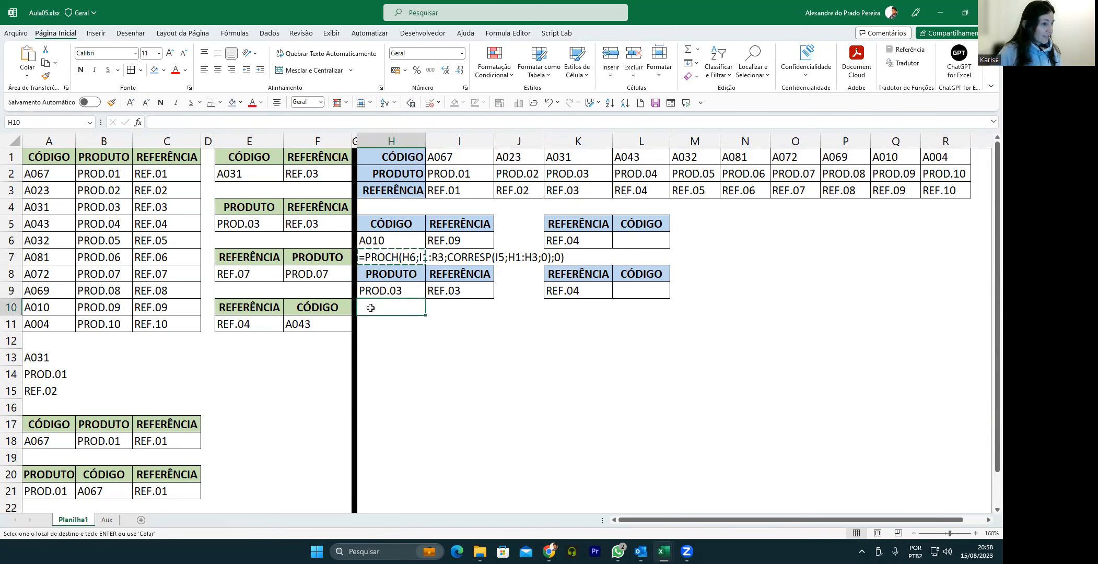
key("ctrl+v")
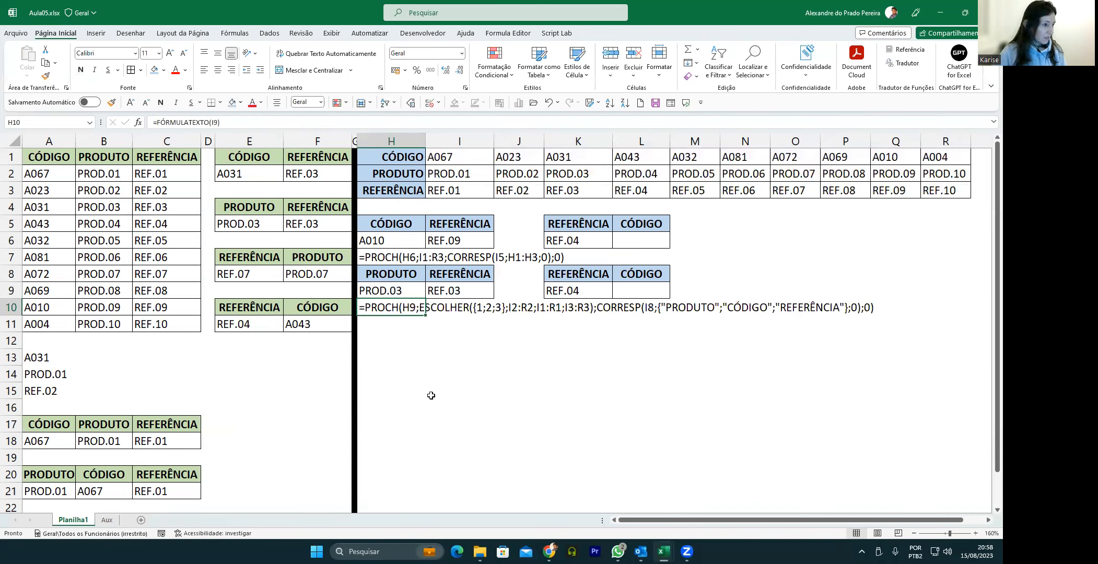
Step: Try pasting the product cell E5 onto H6, and undo the paste
left_click(464, 278)
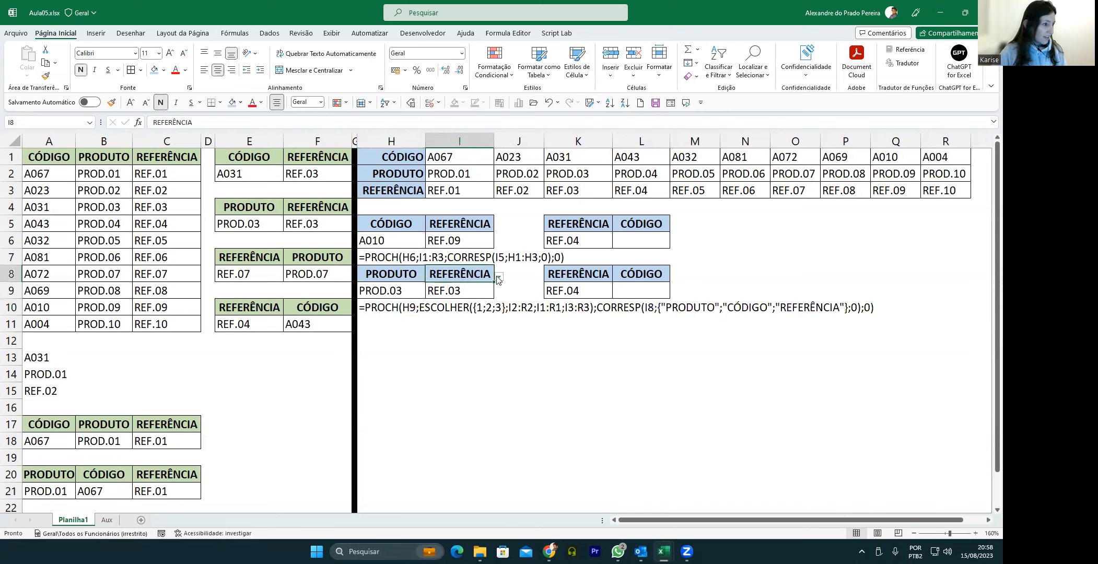
left_click(410, 290)
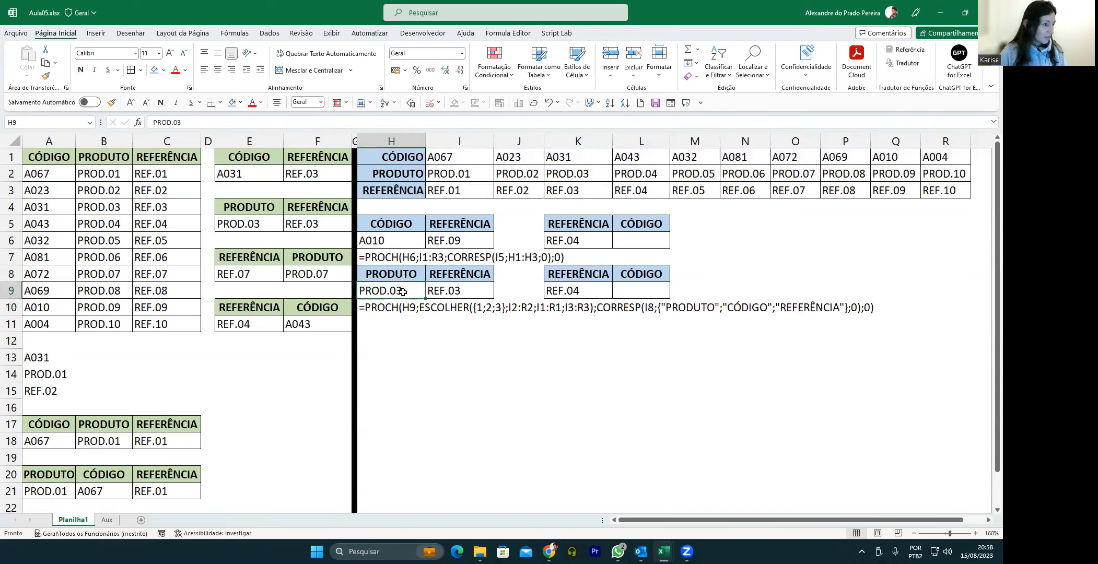
left_click(249, 221)
key("ctrl+c")
left_click(376, 245)
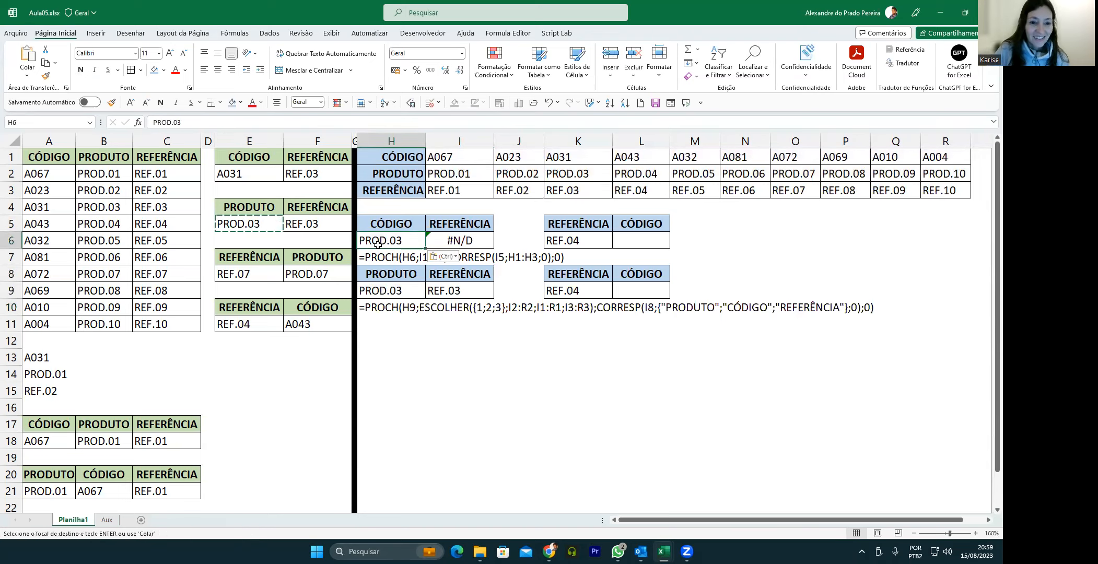
type("S")
key("Escape")
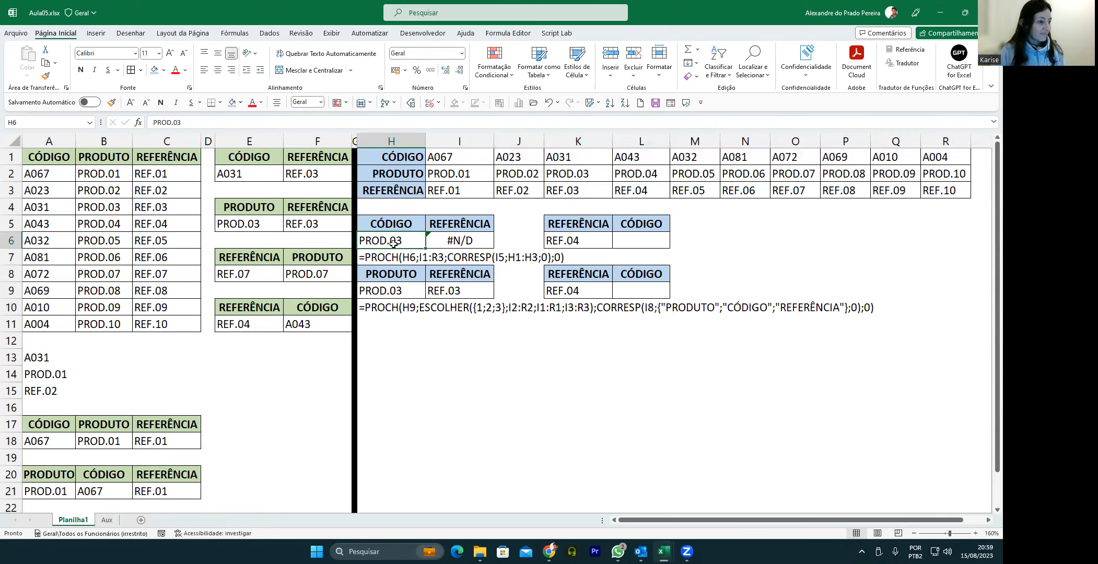
key("ctrl+z")
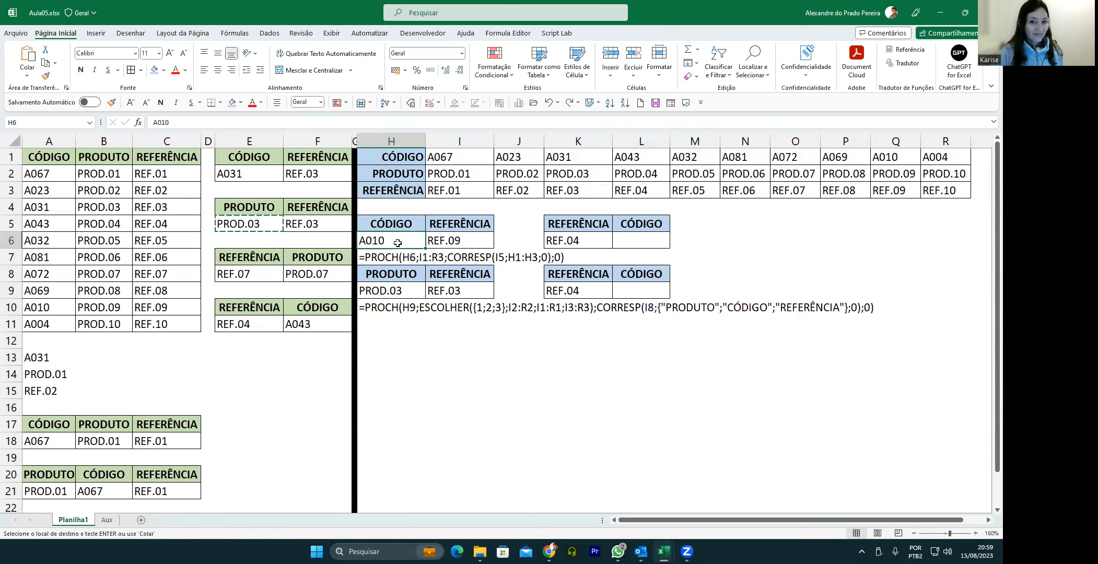
key("Escape")
Step: Paste only the data validation of product cell E5 onto H6, and check the resulting dropdown list
left_click(258, 227)
key("ctrl+c")
left_click(373, 243)
key("c")
key("v")
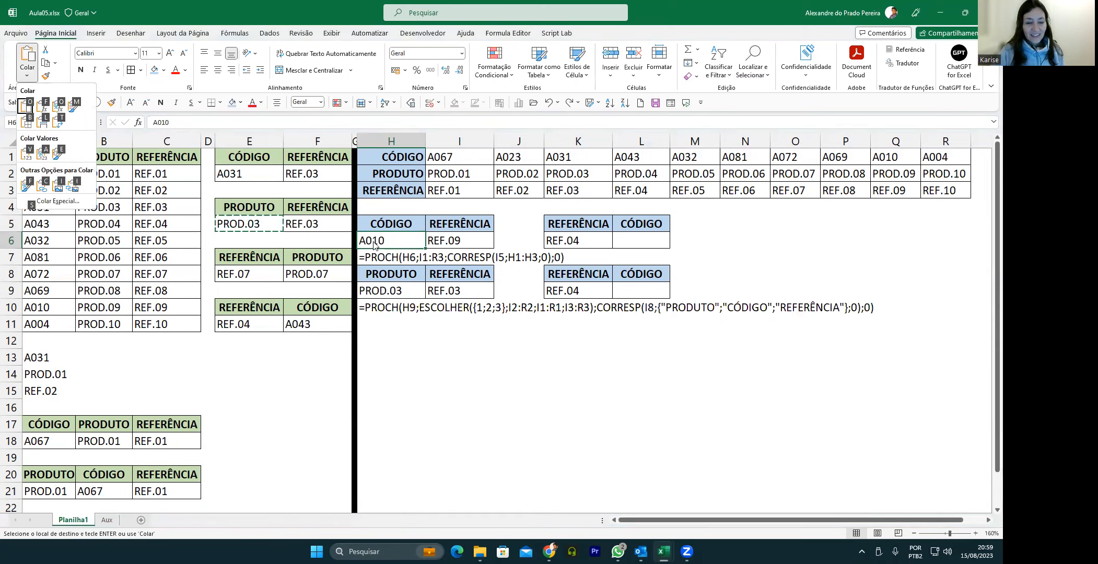
key("s")
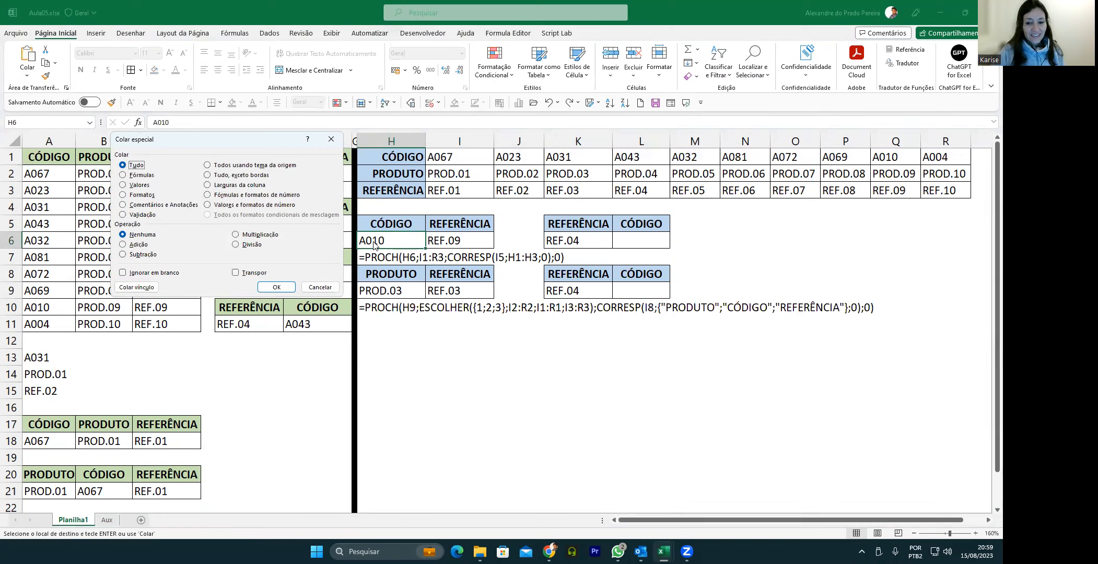
key("l")
key("Return")
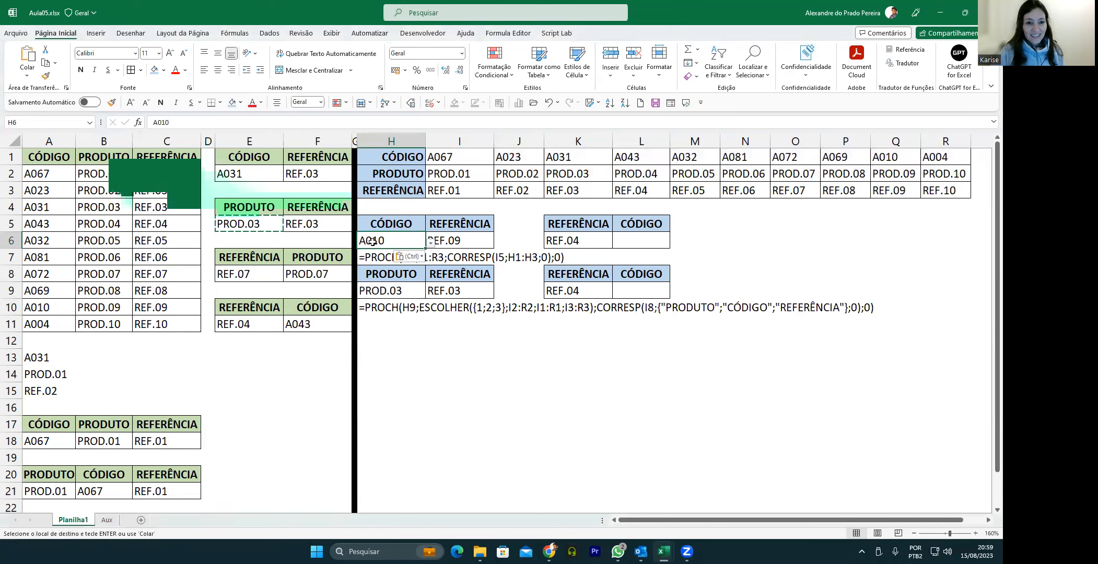
left_click(431, 243)
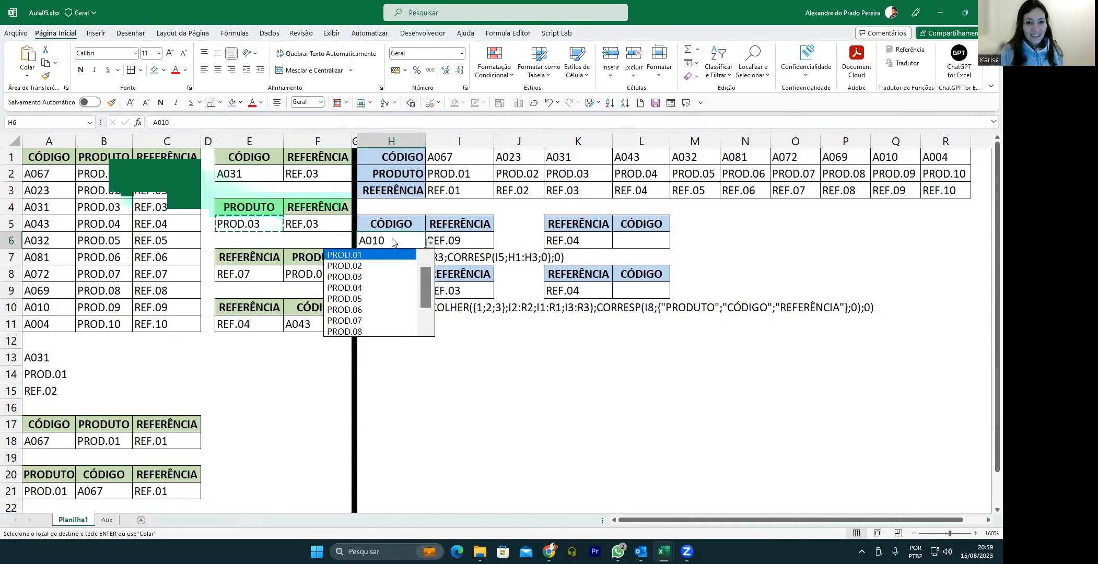
key("Escape")
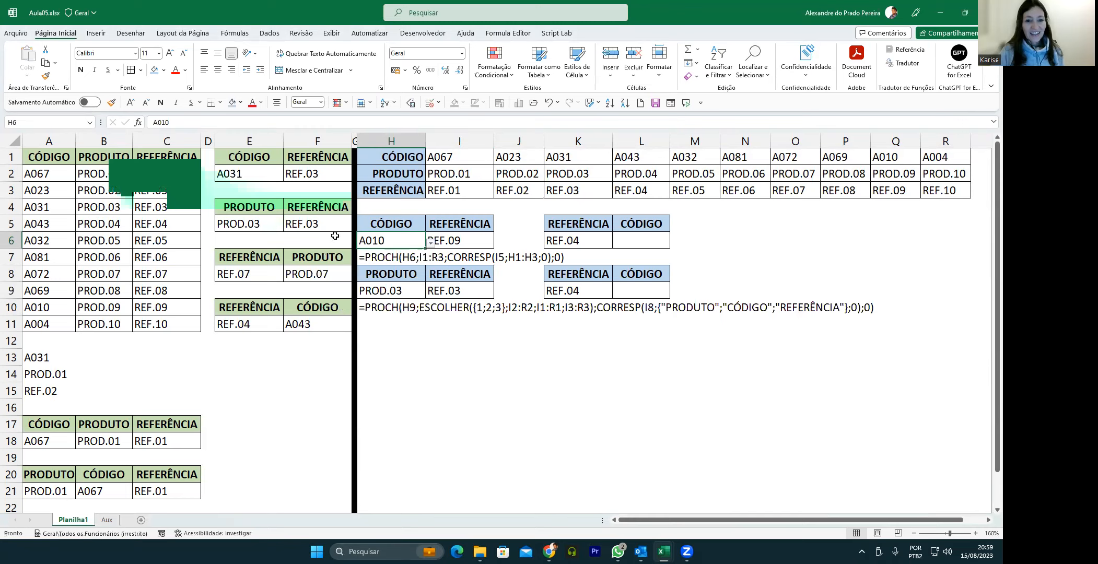
Step: Copy only the data validation of code cell E2 onto the CÓDIGO lookup cell H6
left_click(250, 178)
key("ctrl+c")
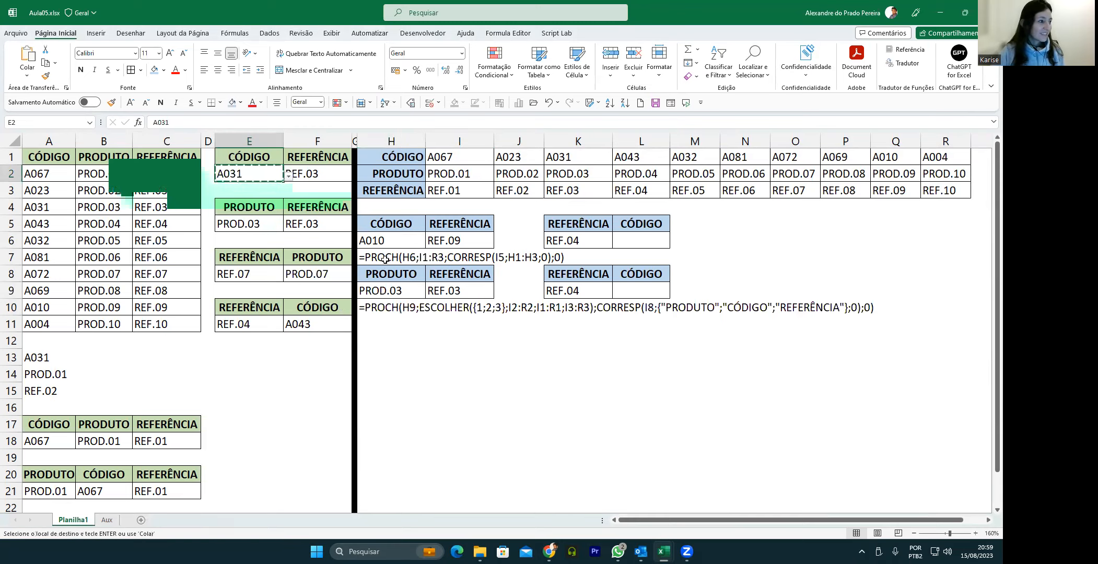
left_click(385, 241)
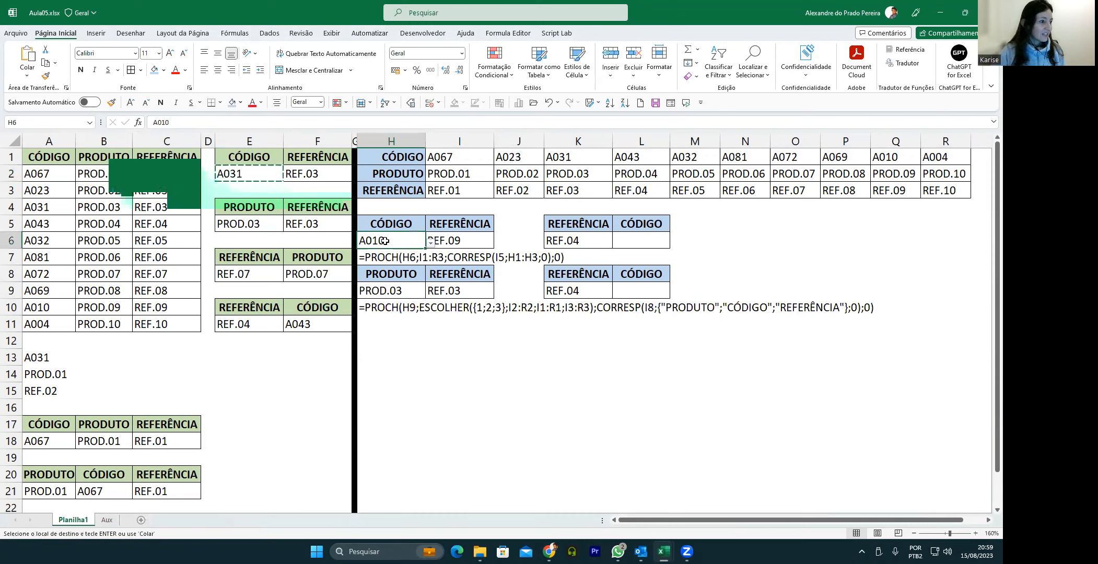
key("alt")
key("c")
key("v")
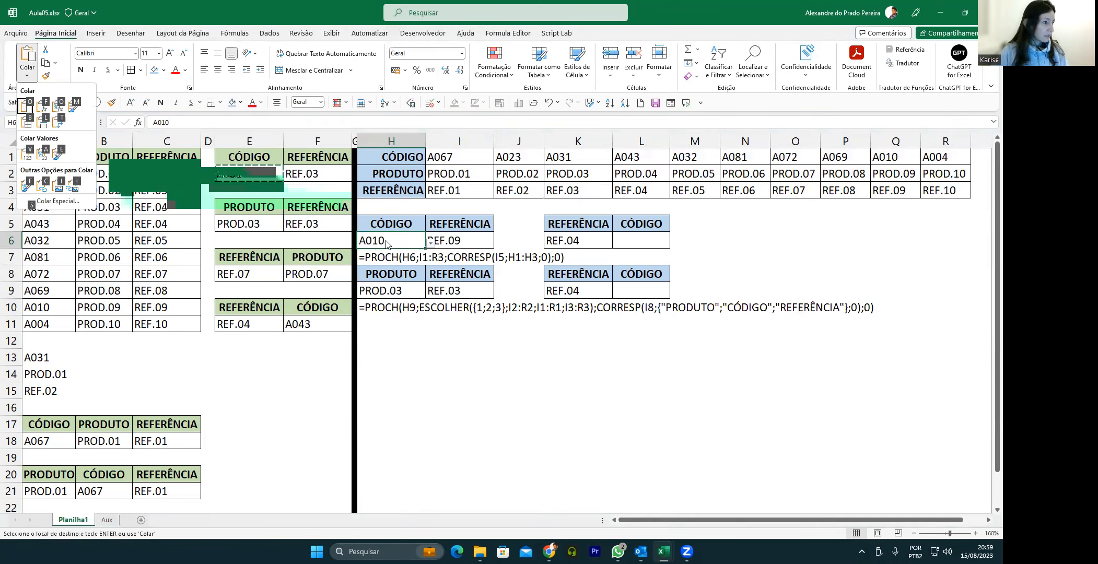
key("s")
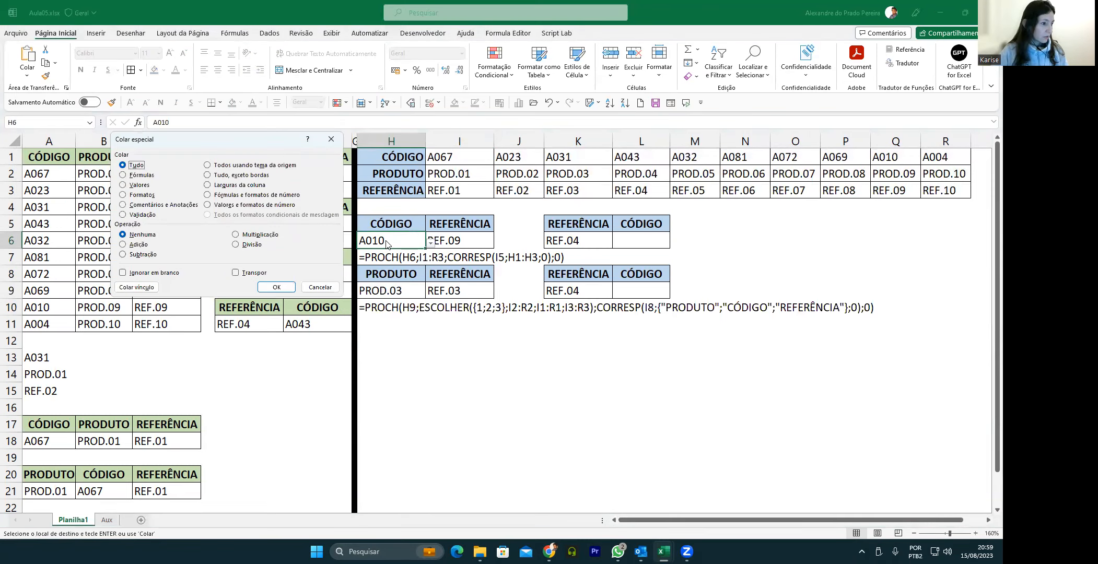
key("l")
key("Return")
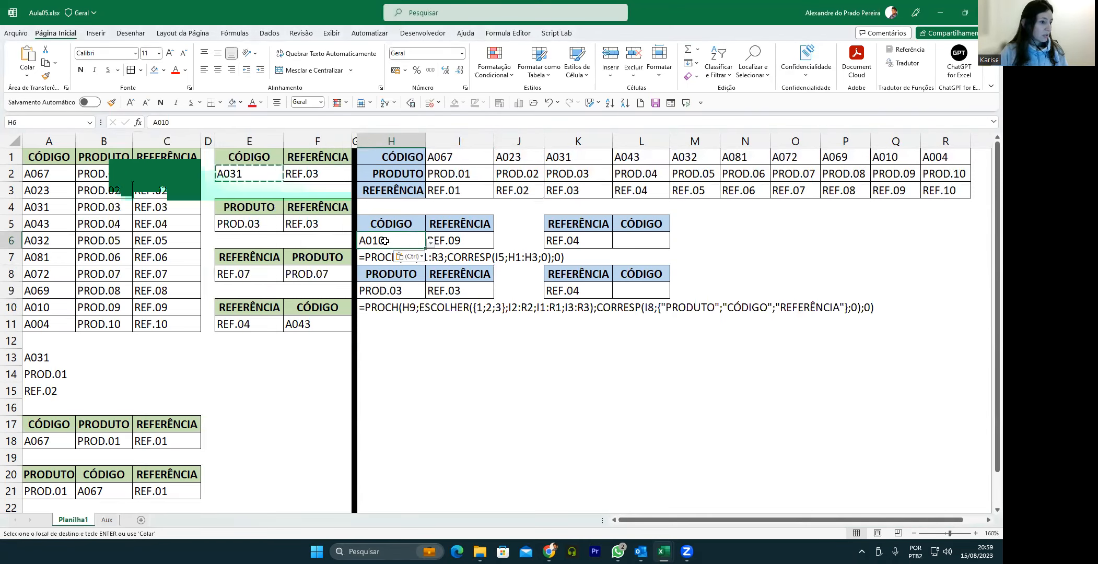
Step: Copy only the data validation of product cell E5 onto the PRODUTO lookup cell H9
left_click(397, 291)
key("Escape")
left_click(246, 224)
key("ctrl+c")
left_click(380, 291)
key("alt")
key("c")
key("v")
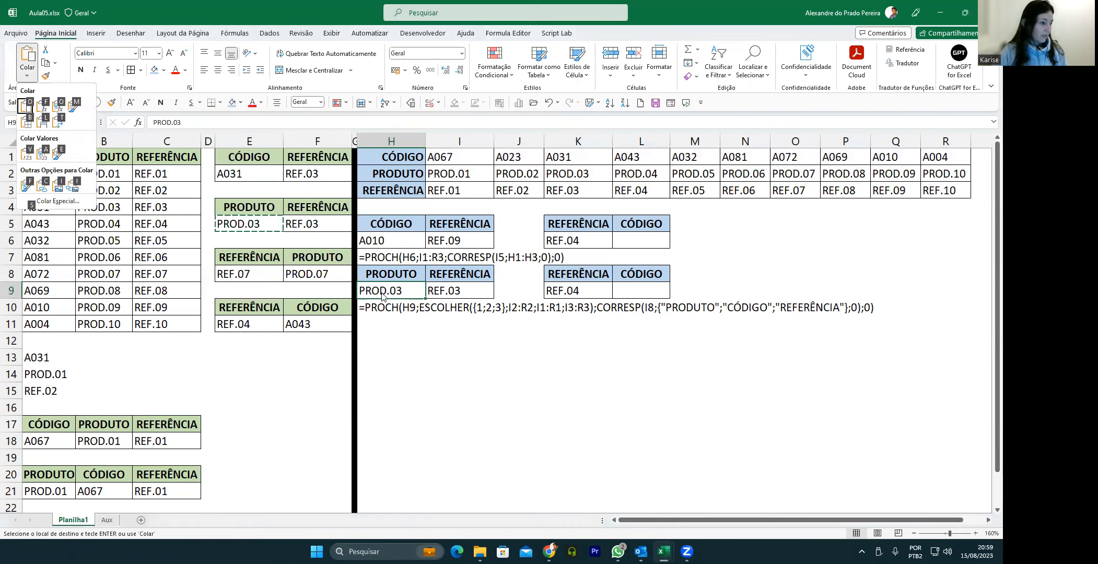
key("s")
key("l")
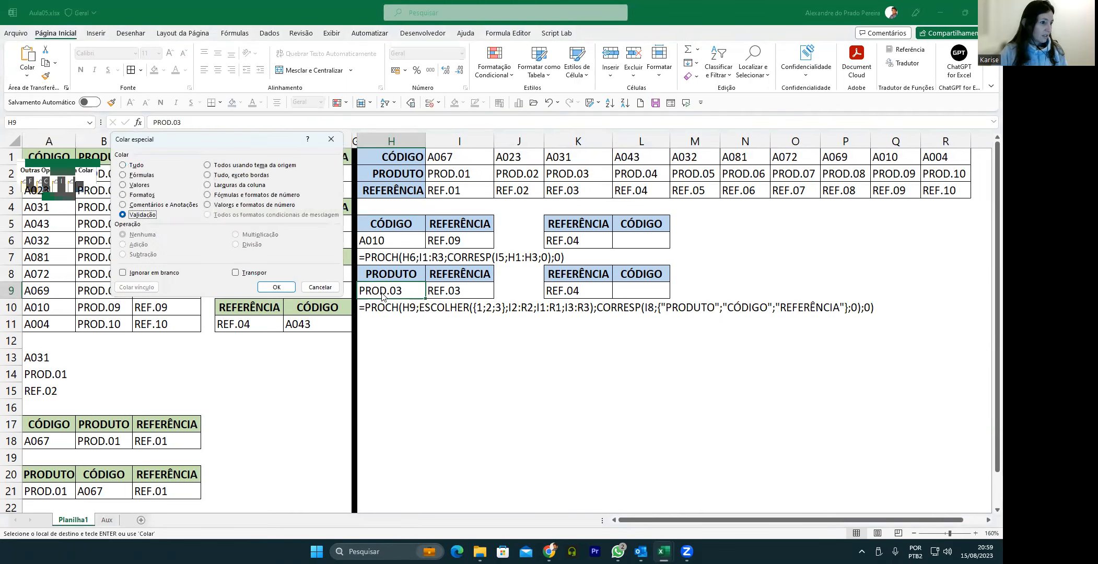
key("Return")
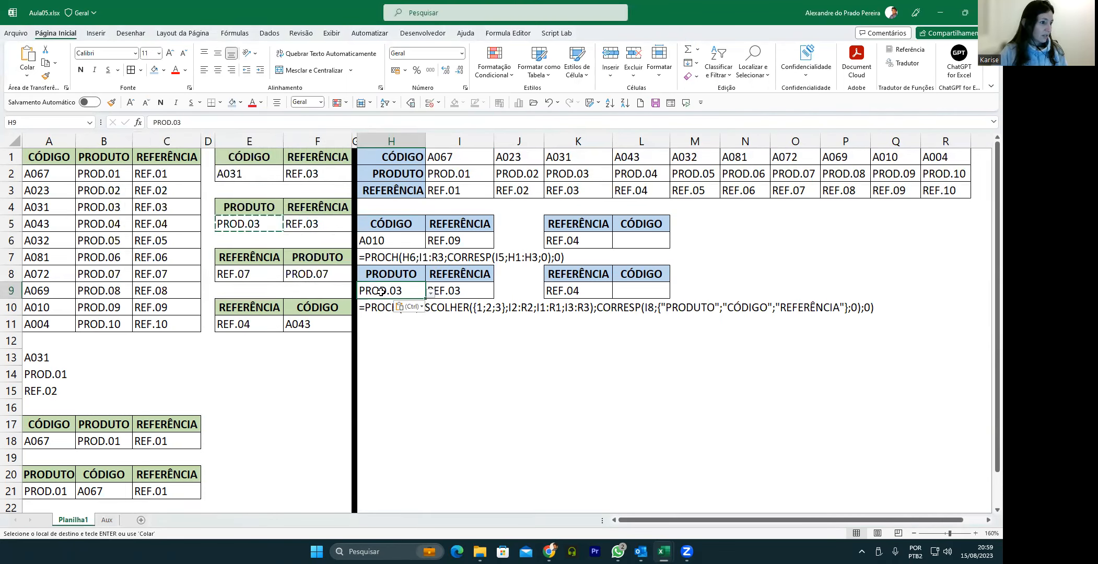
Step: Copy only the data validation of reference cell E8 onto the REFERÊNCIA lookup cell K6
left_click(577, 242)
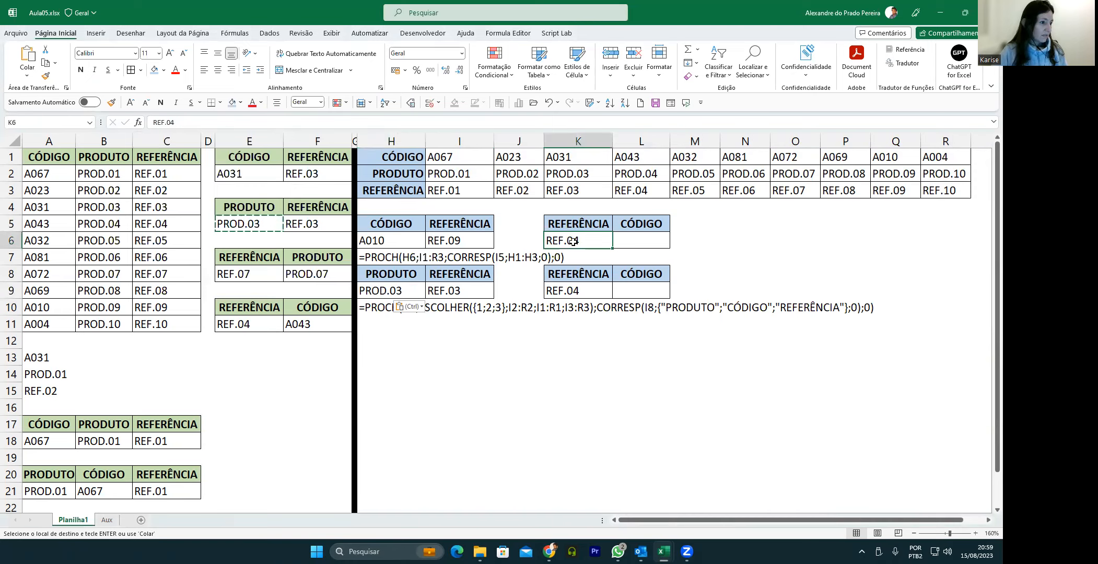
left_click(240, 272)
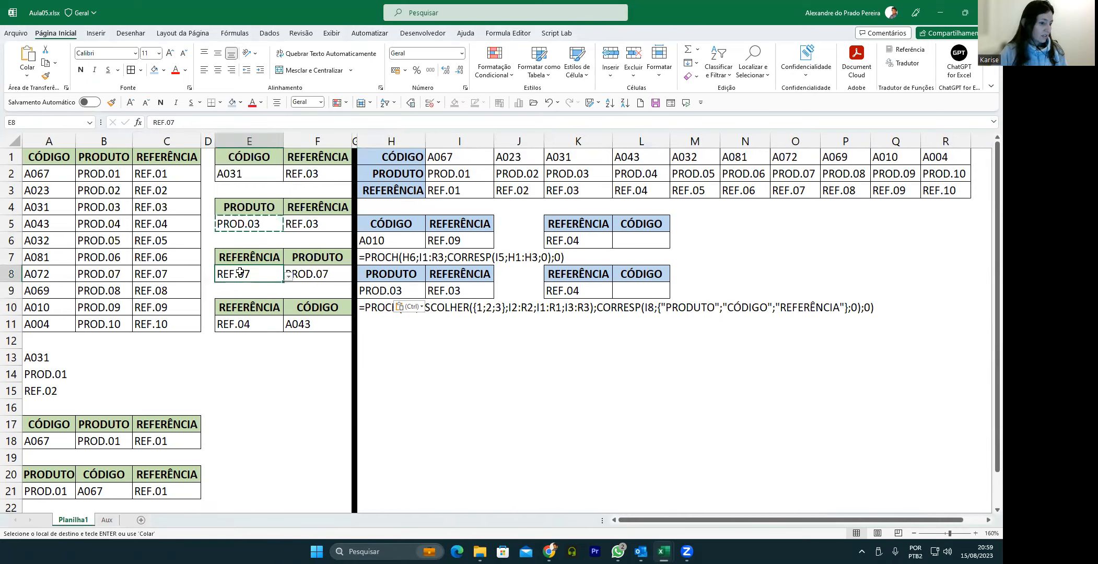
key("ctrl+c")
left_click(557, 244)
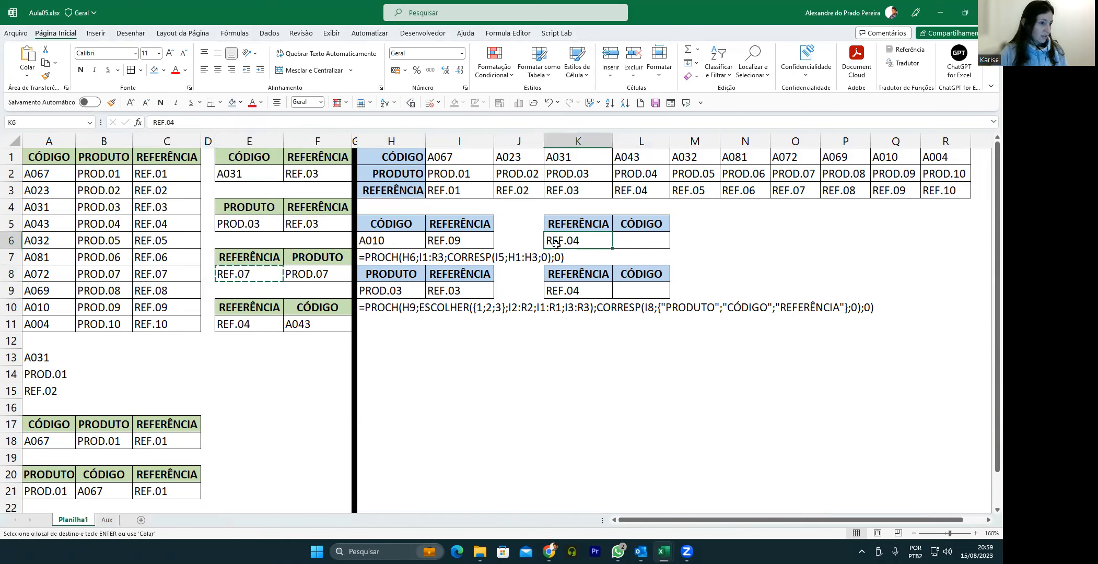
key("alt")
key("c")
key("v")
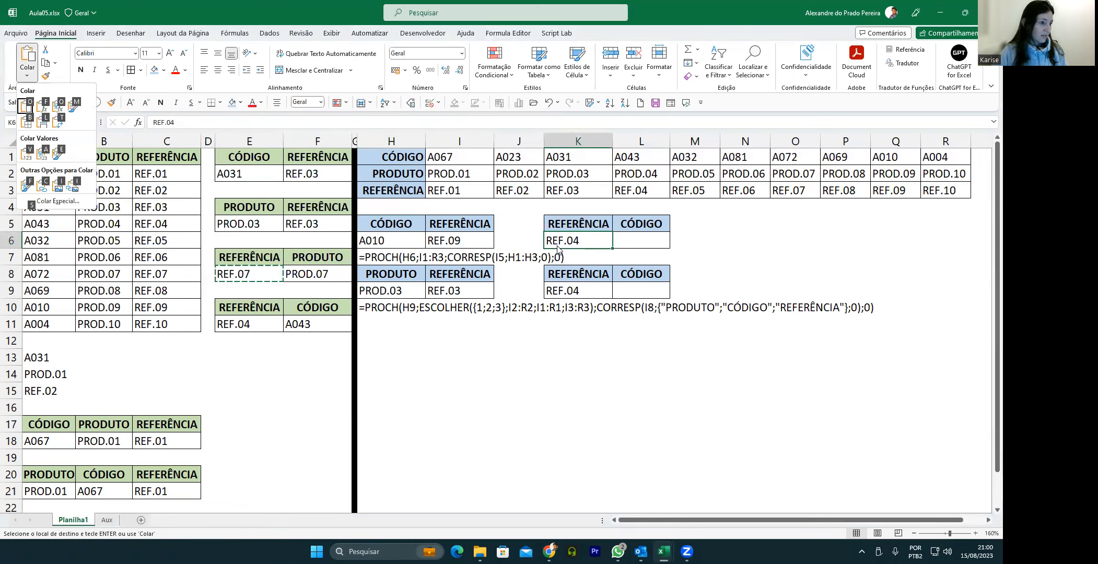
key("e")
key("l")
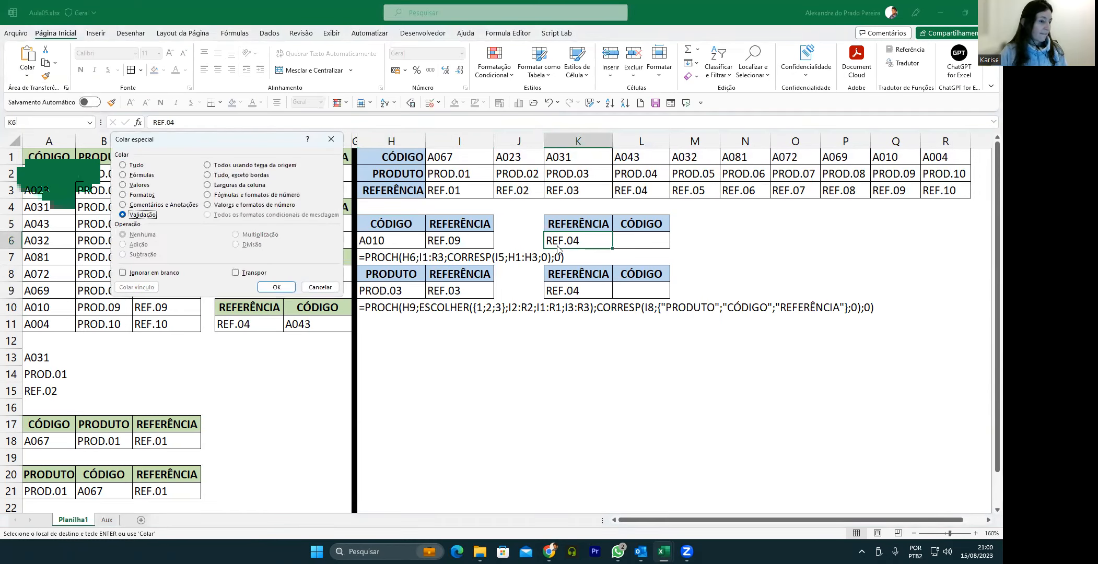
key("Return")
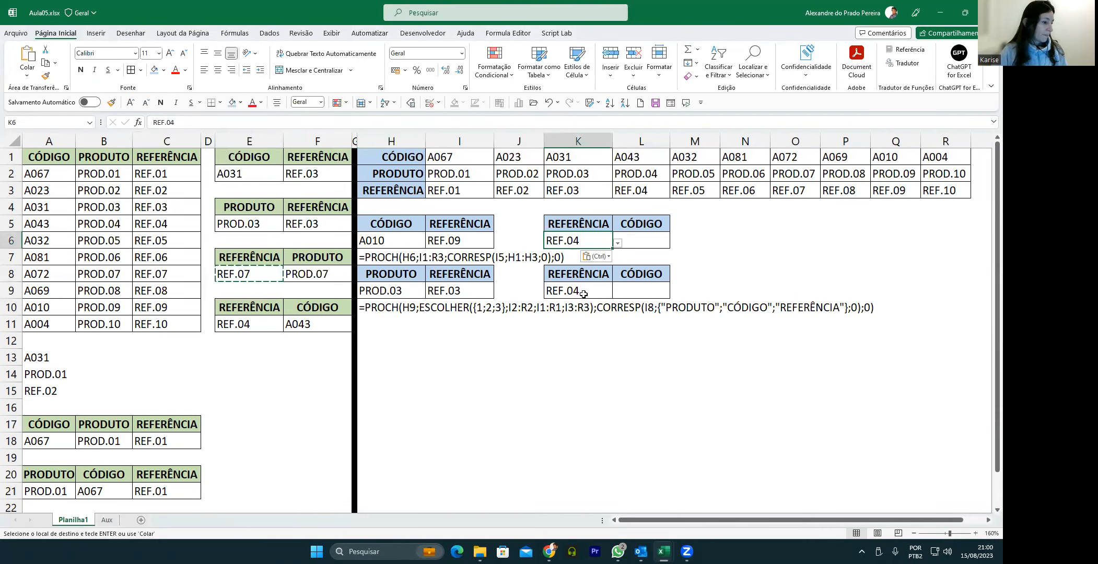
Step: Try pasting K6 onto K9 as values only, and clear the copy selection
key("ctrl+c")
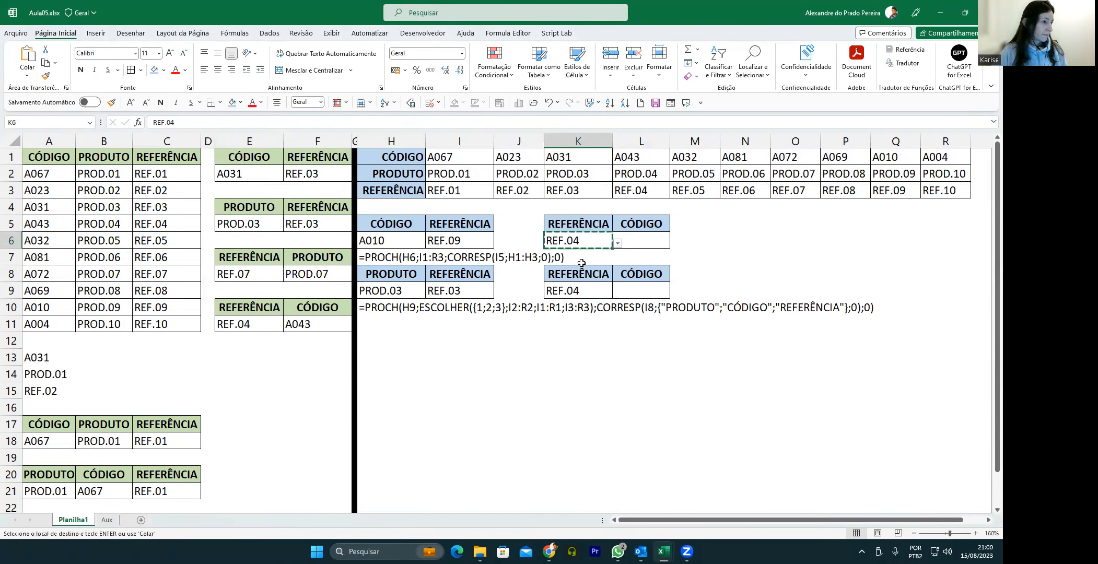
left_click(565, 292)
key("alt")
key("h")
key("v")
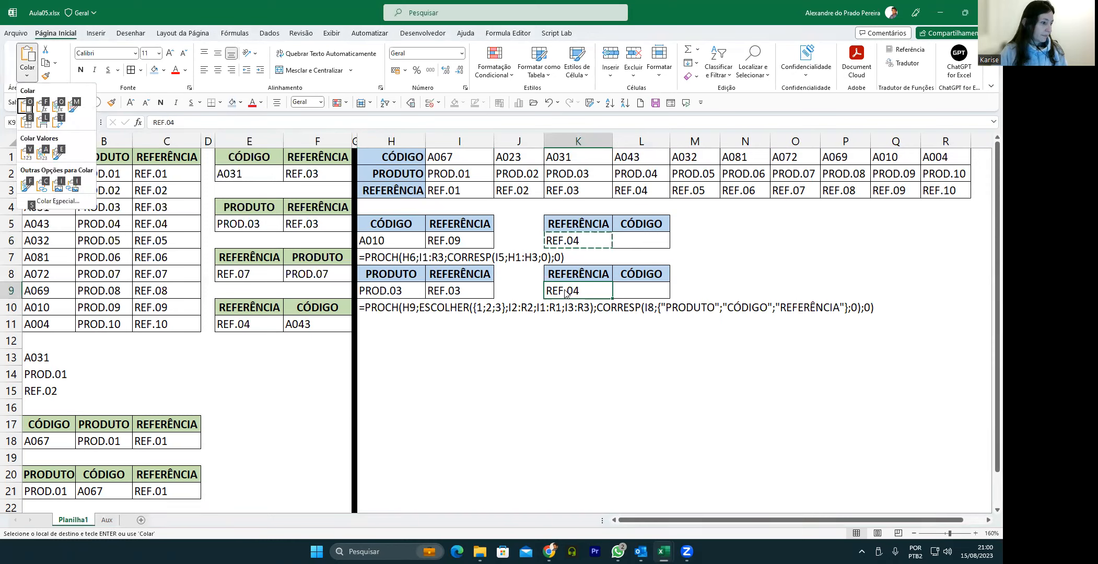
key("v")
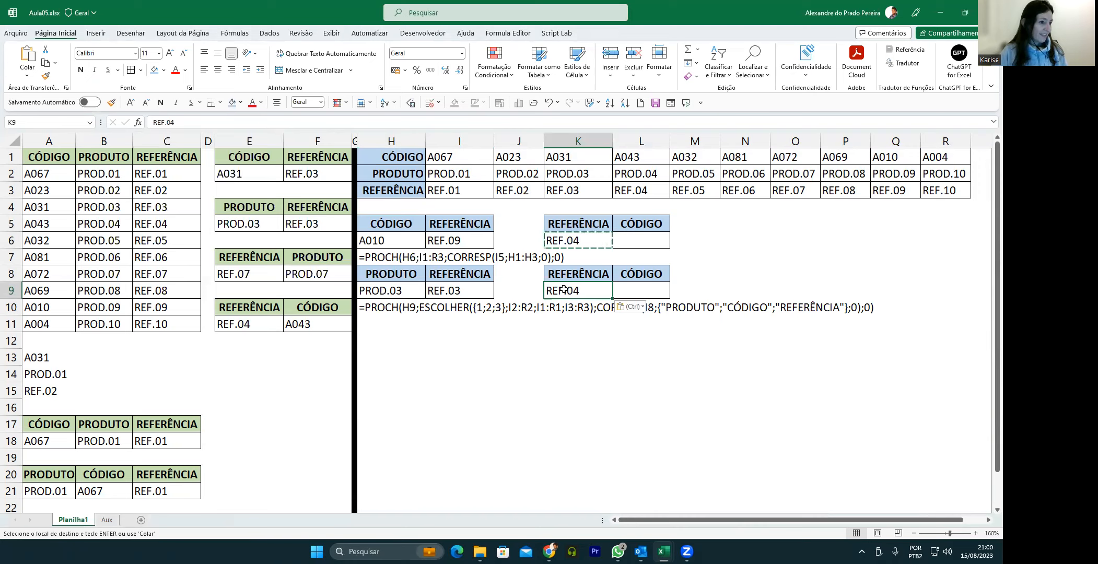
key("Escape")
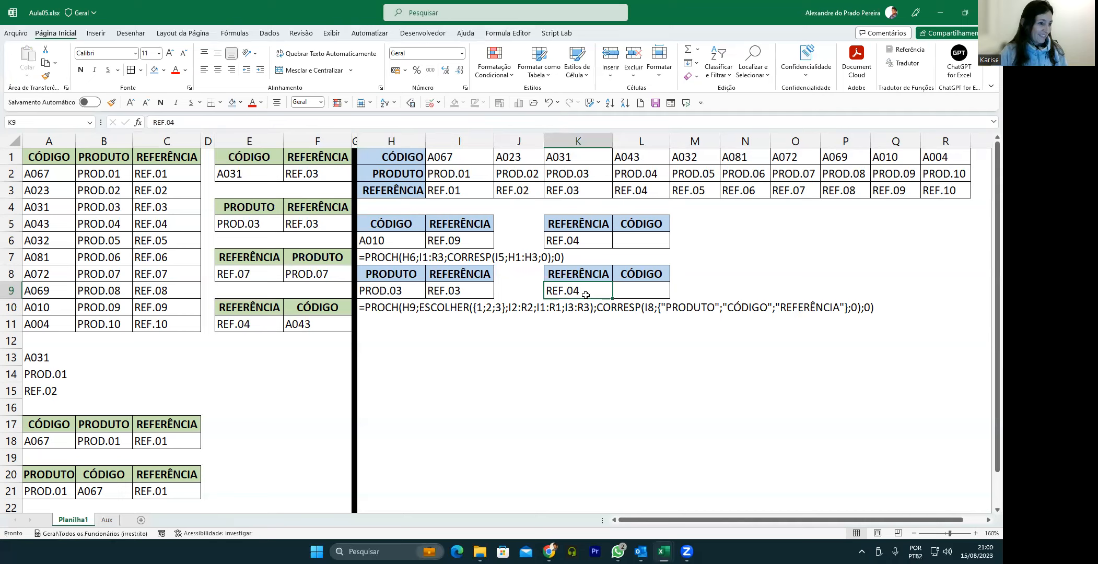
Step: Copy only the data validation of K6 onto the second REFERÊNCIA lookup cell K9
left_click(569, 235)
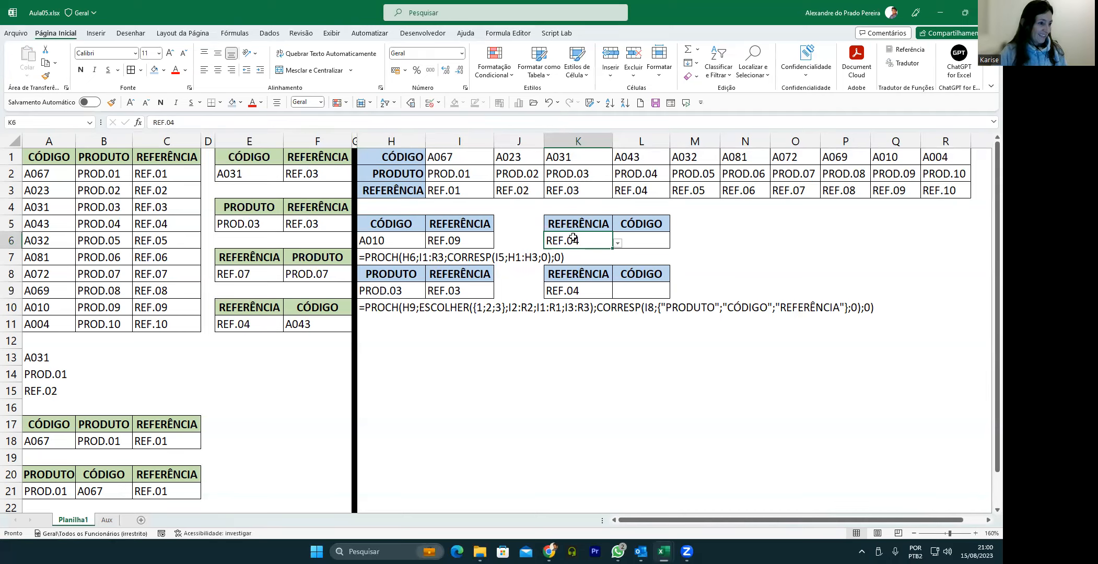
key("ctrl+c")
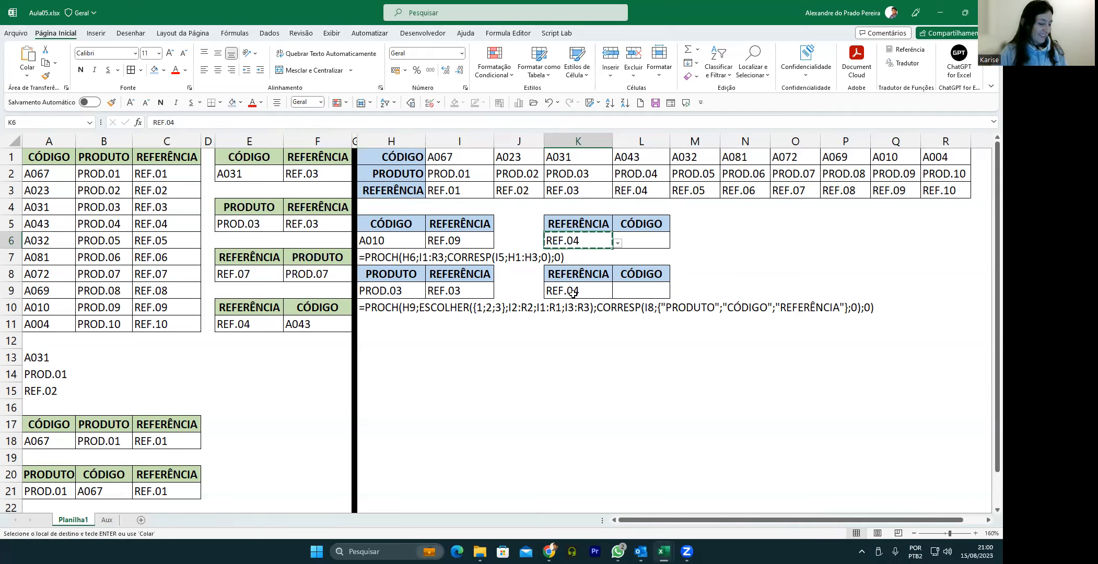
left_click(573, 291)
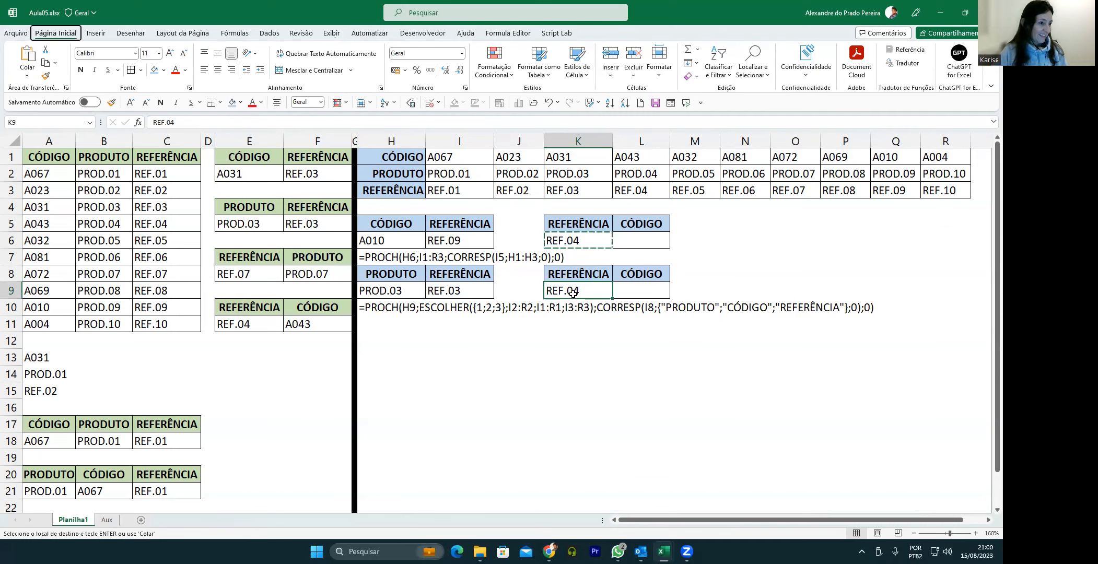
key("alt+c")
key("v")
key("e")
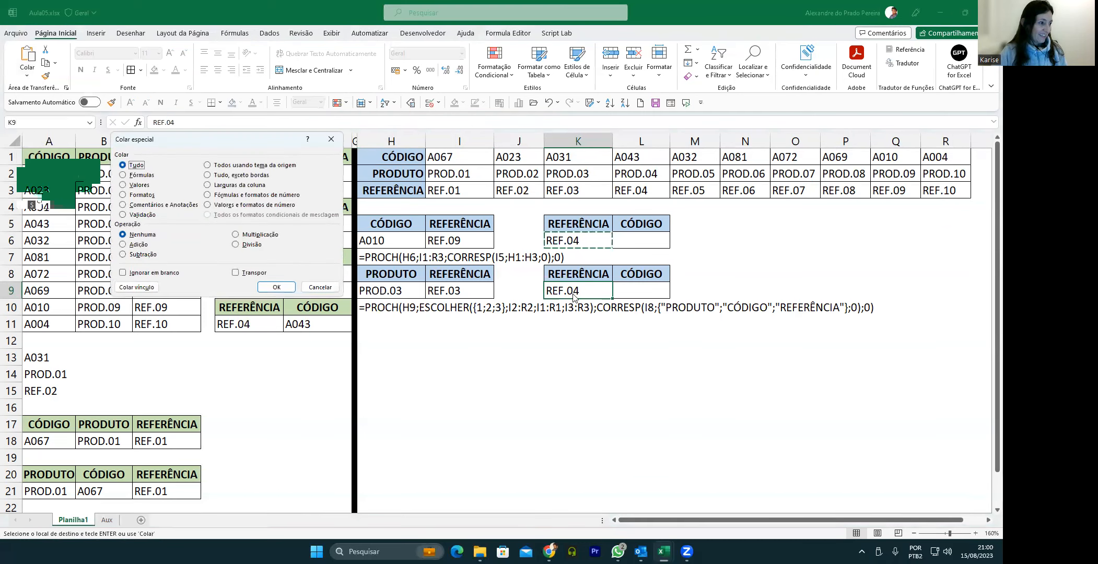
key("l")
key("Return")
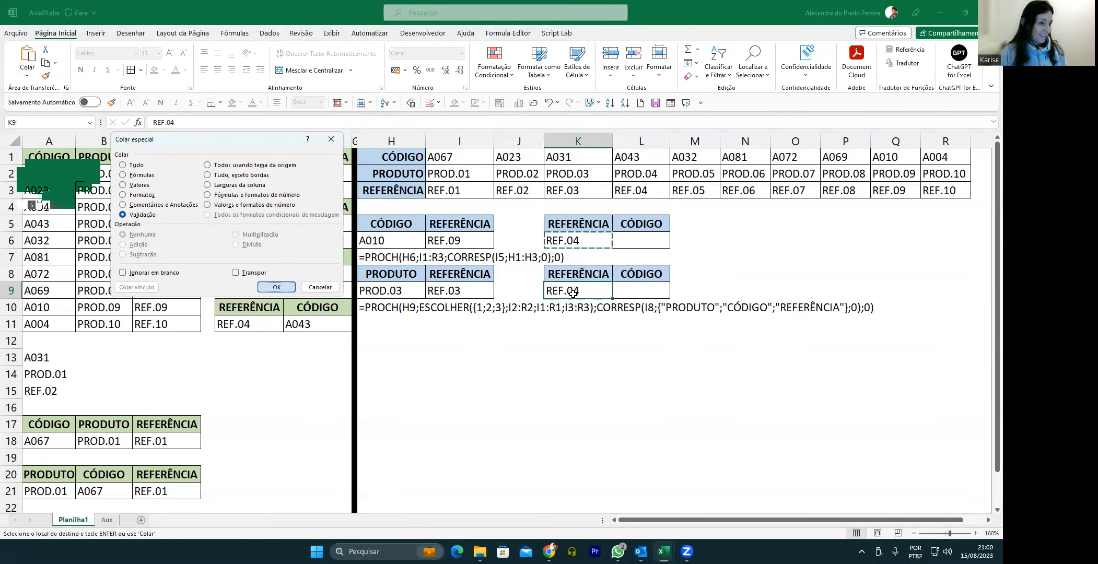
Step: Copy only the data validation of header cell F7 onto the CÓDIGO header in L5
left_click(630, 224)
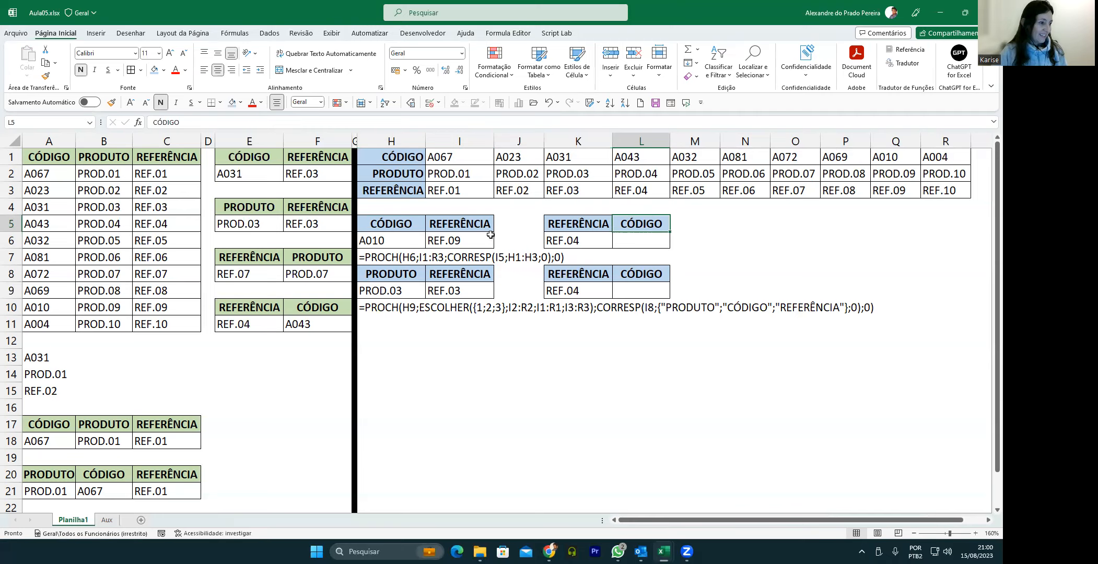
left_click(319, 258)
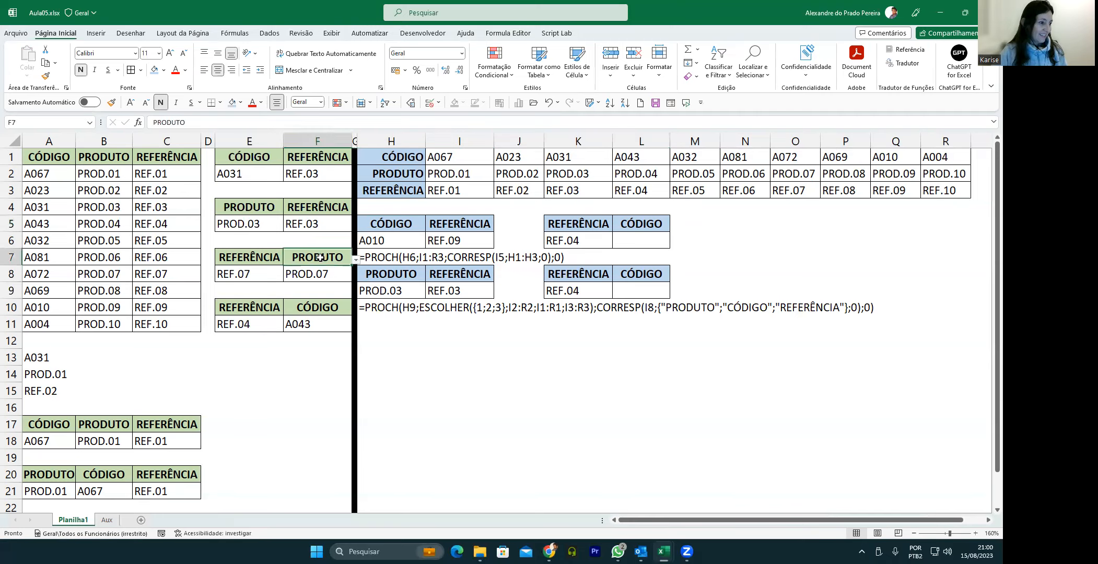
key("ctrl+c")
left_click(630, 227)
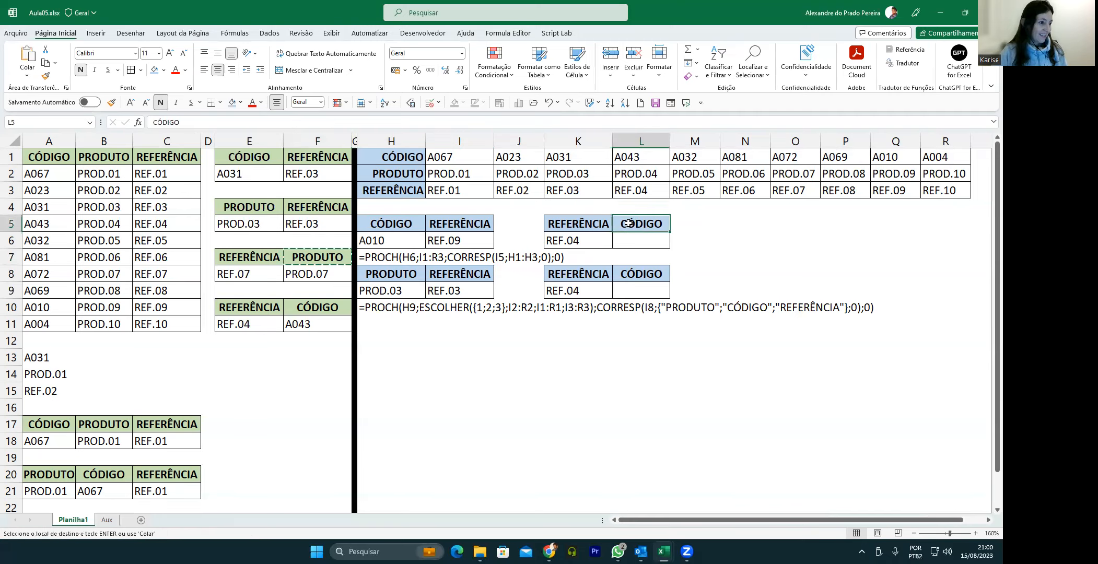
key("alt")
key("c")
key("v")
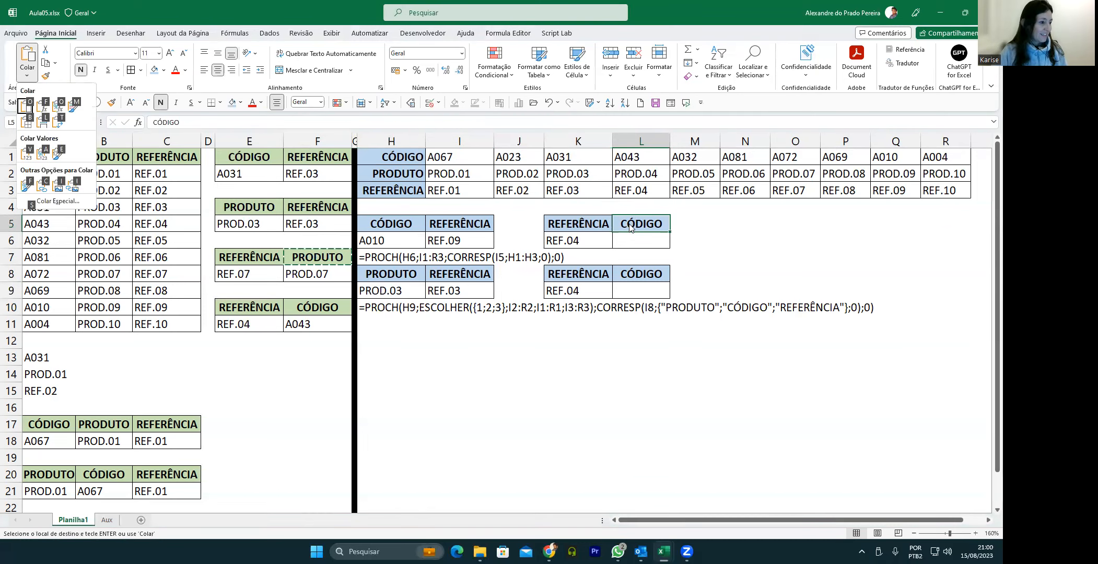
key("s")
key("l")
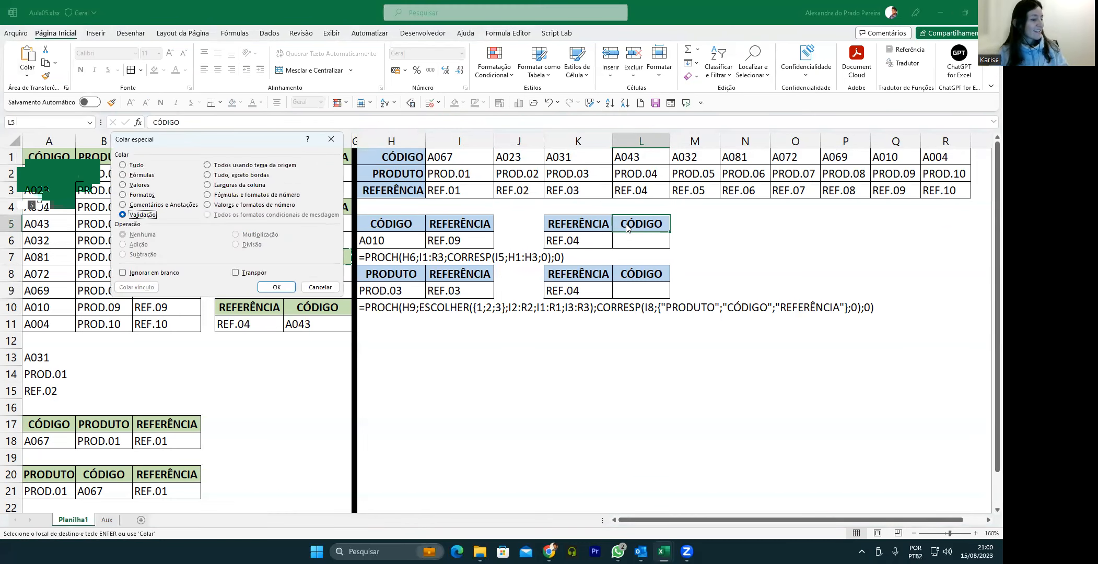
key("Return")
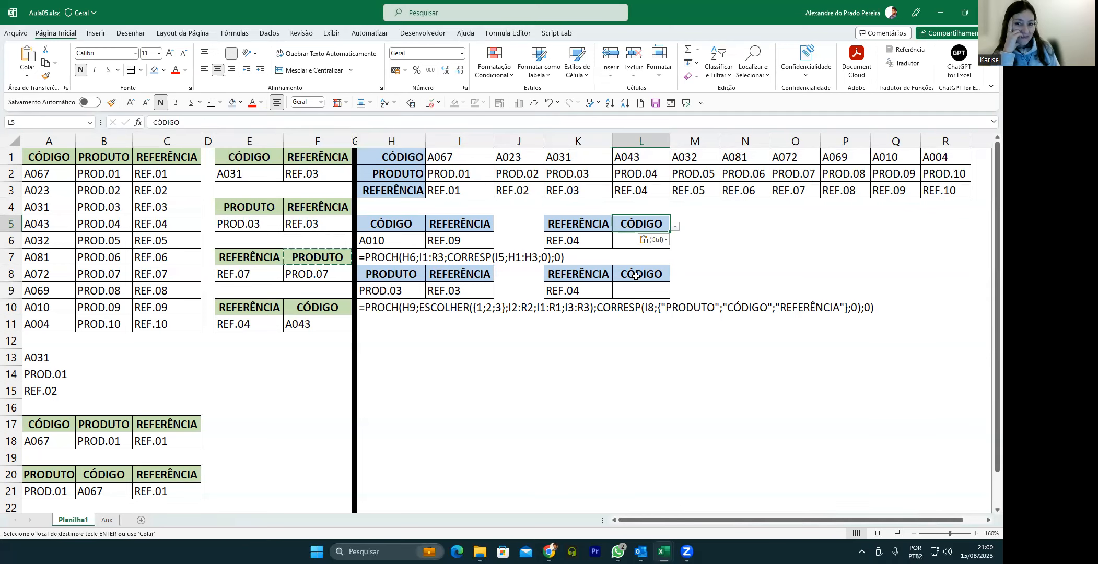
key("ctrl")
key("Escape")
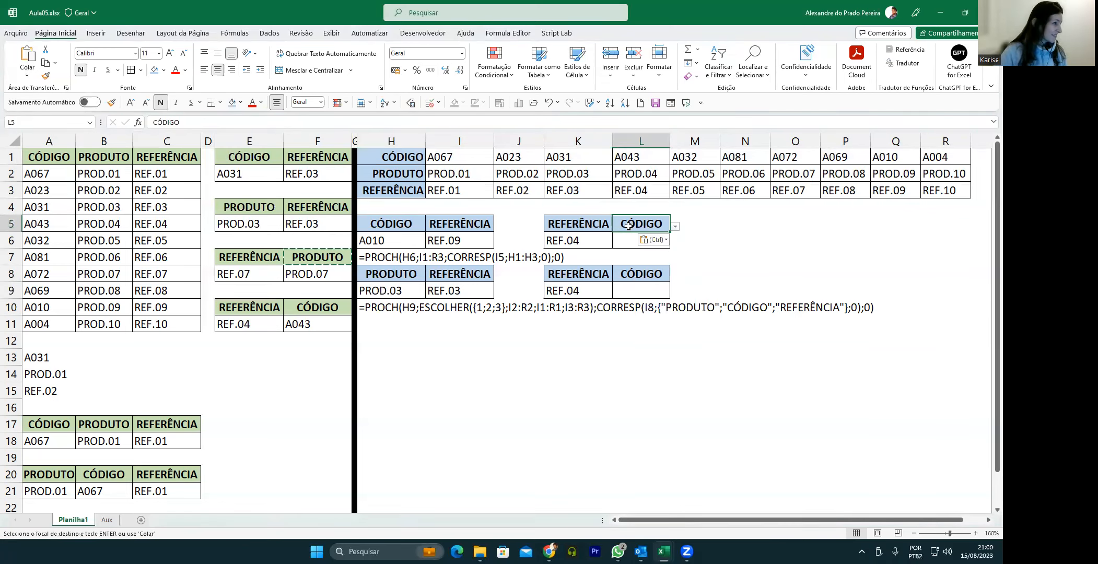
Step: Paste only the copied data validation onto the CÓDIGO header in L8, and clear the copy selection
left_click(629, 273)
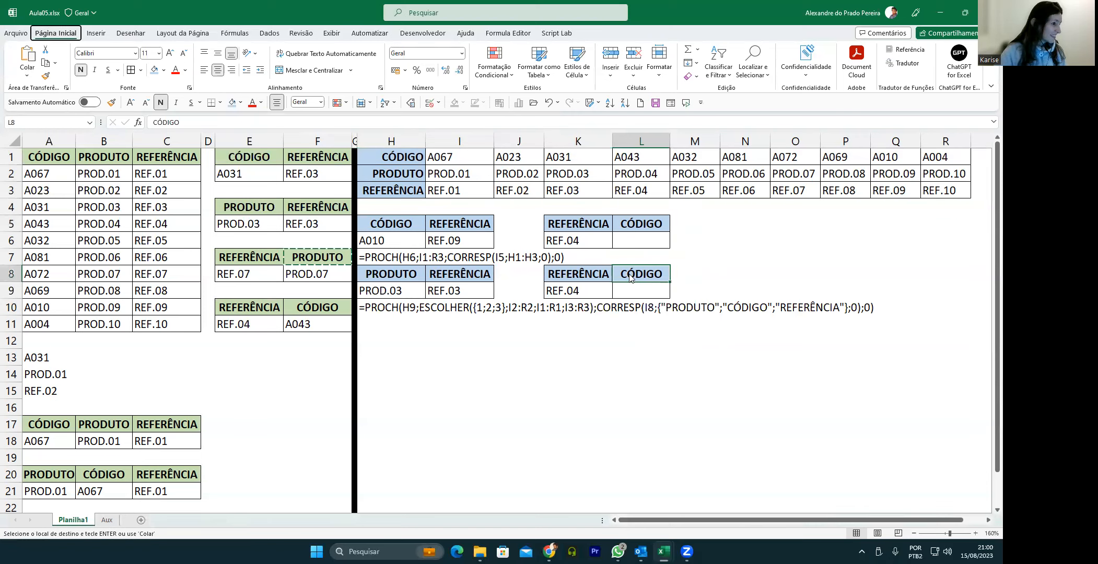
key("c")
key("v")
key("e")
key("d")
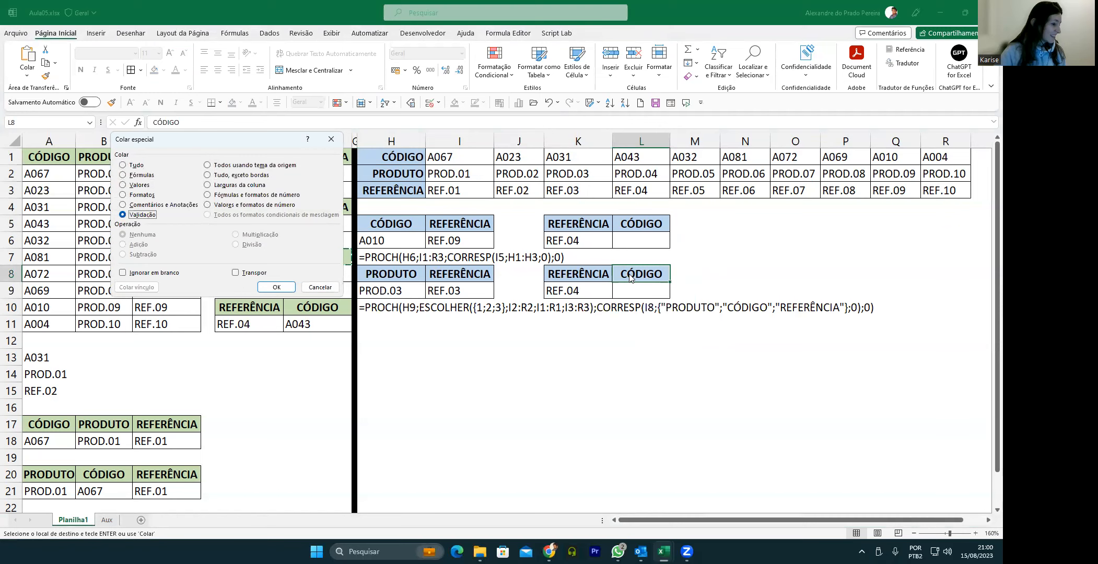
key("Return")
left_click(641, 230)
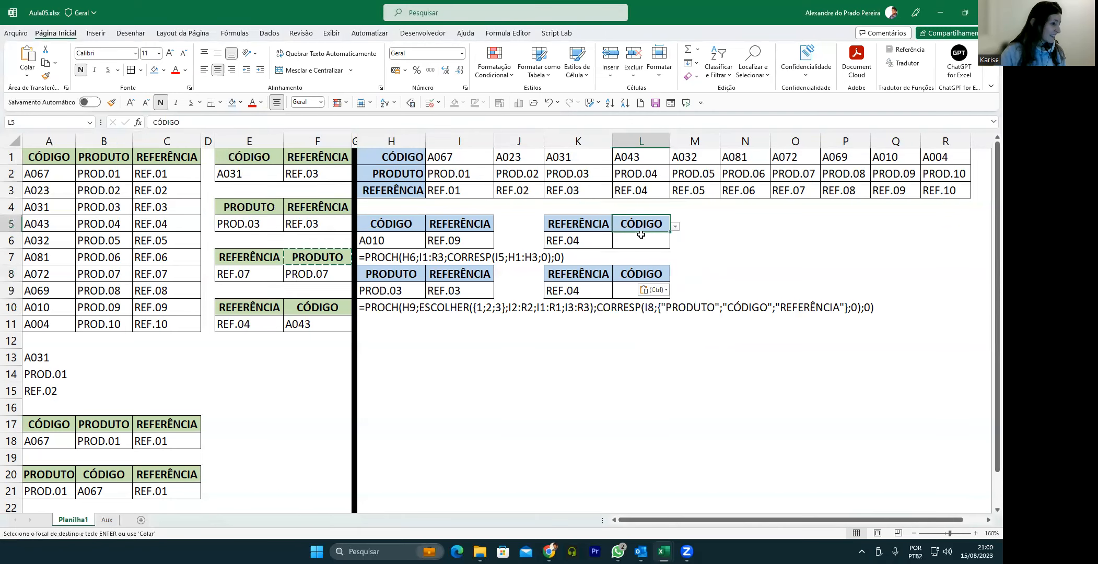
left_click(575, 290)
key("Escape")
Step: Check the ÍNDICE formula in F8, and begin an ÍNDICE formula in L6 with I1:R3 as its matrix
left_click(637, 245)
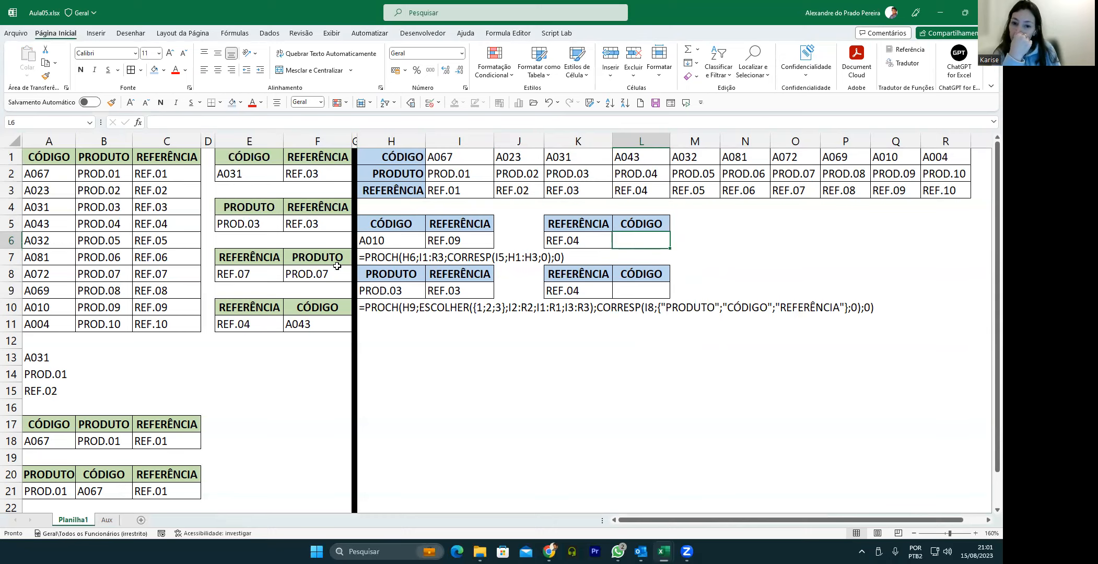
left_click(314, 271)
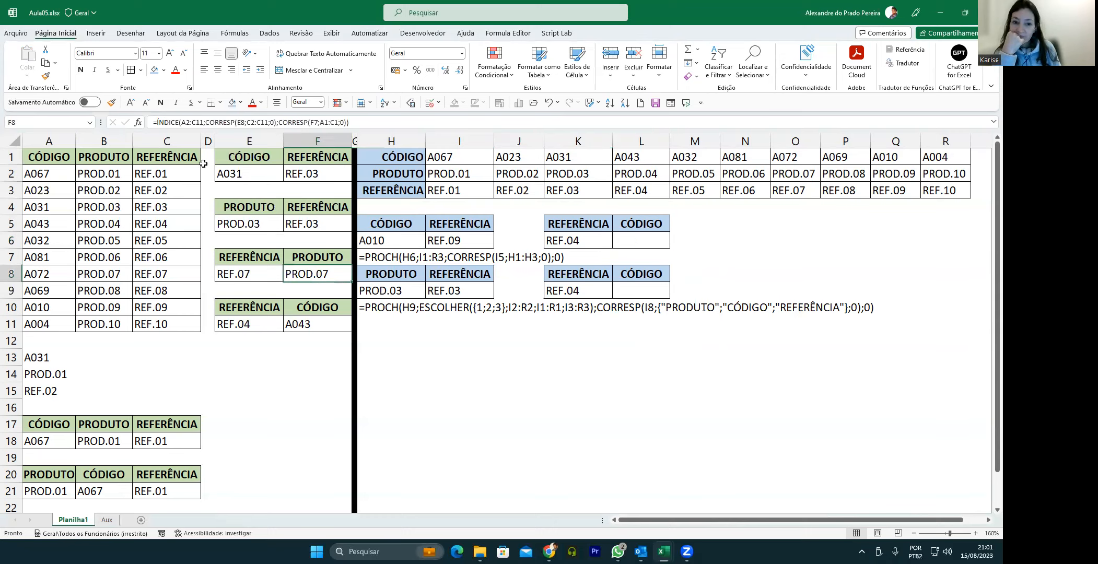
left_click(625, 238)
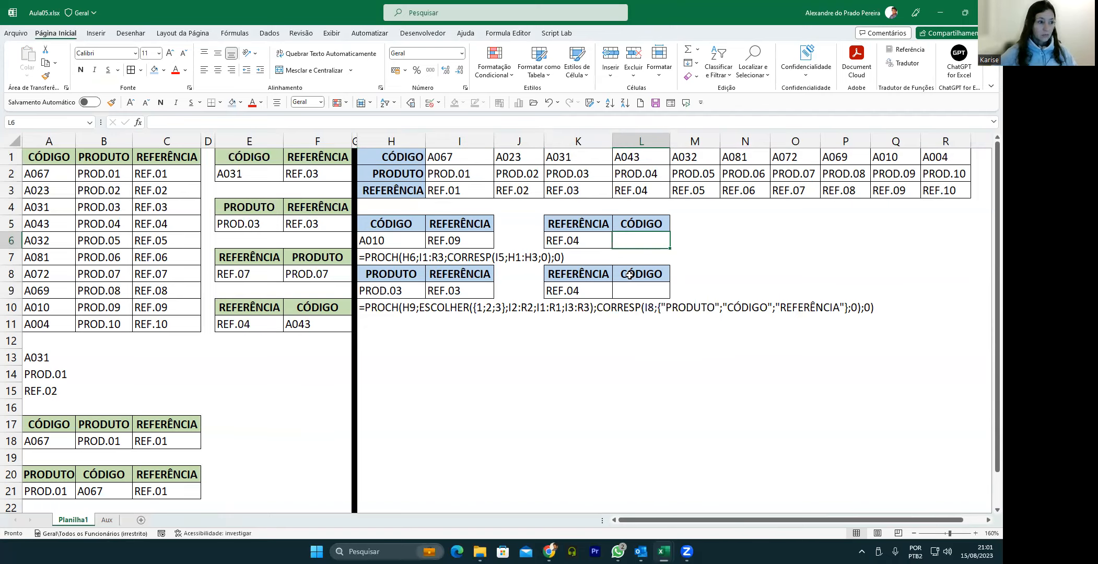
type("=")
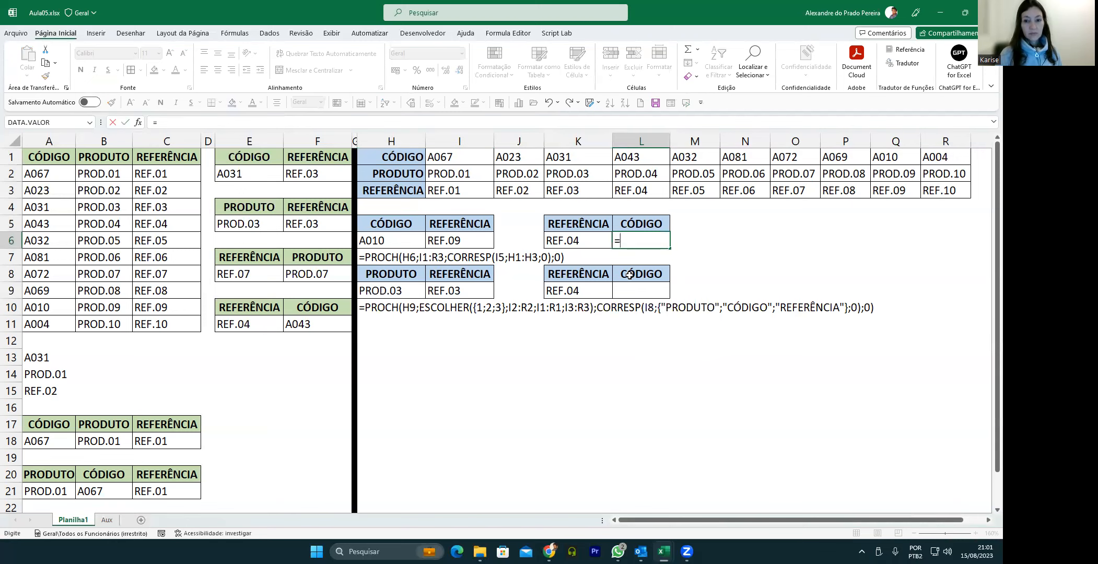
type("ÍNDICE(")
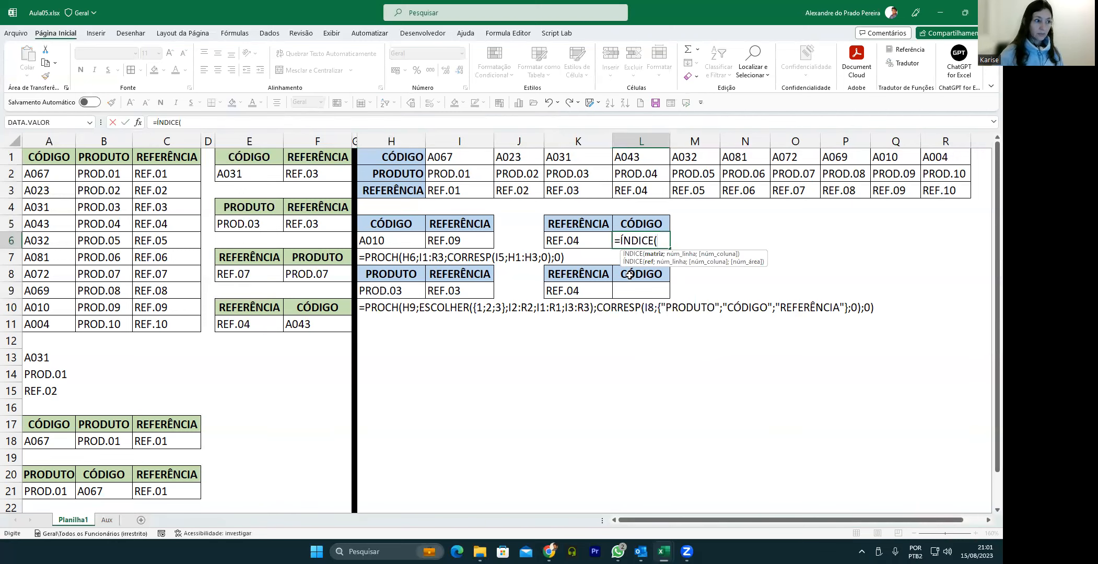
left_click(453, 157)
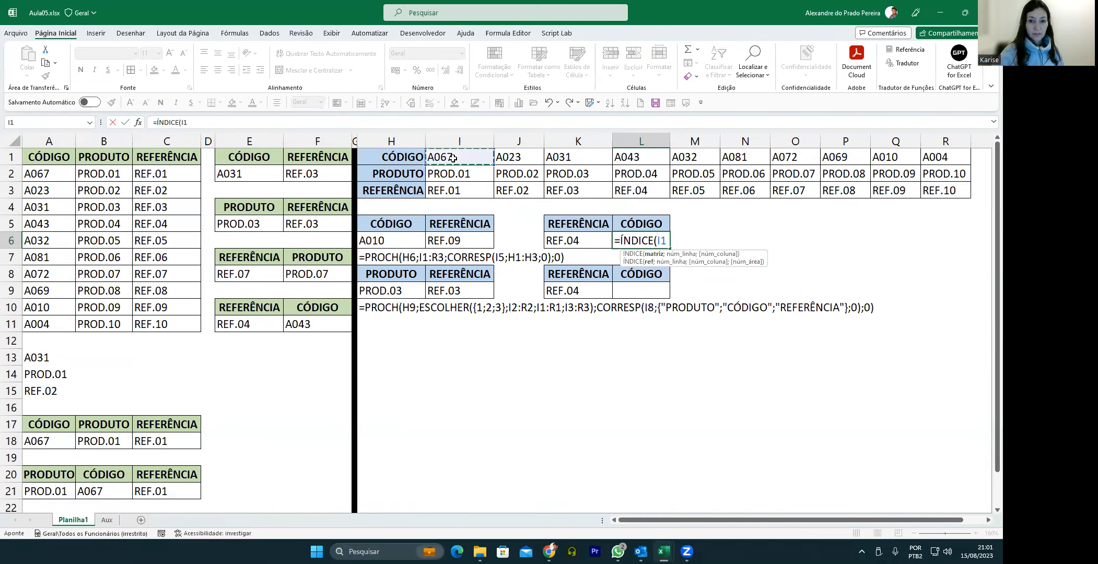
key("ctrl+shift+Right")
key("ctrl+shift+Down")
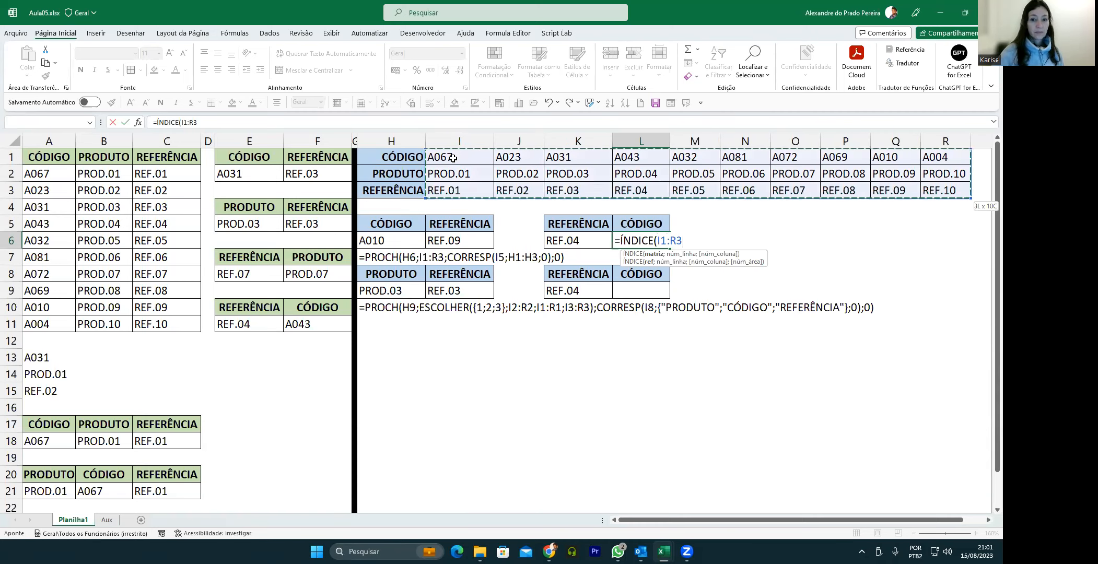
type(";")
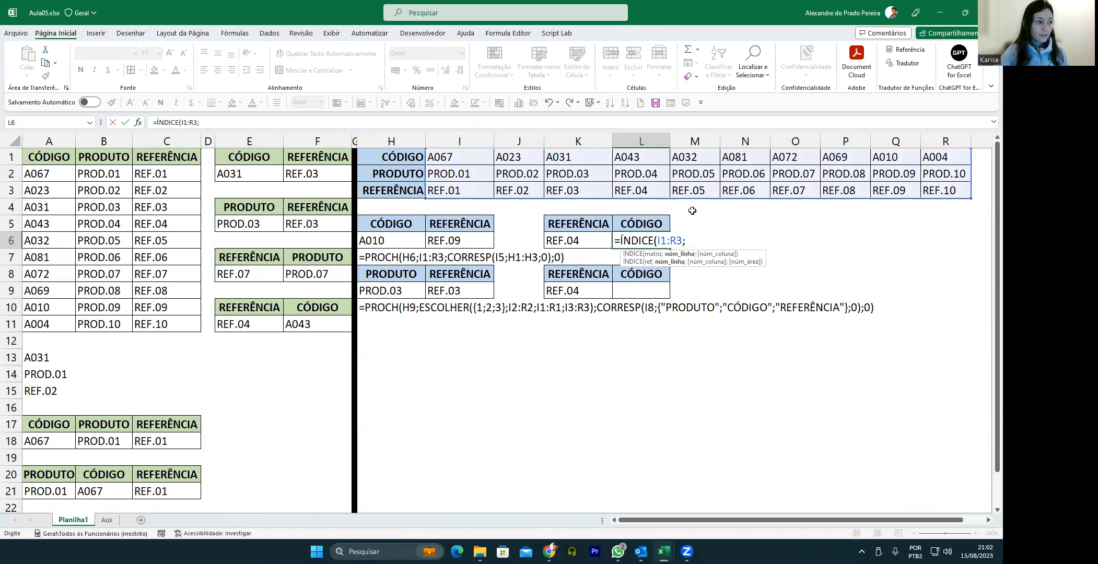
Step: Add CORRESP(L5;H1:H3;0) as the row-number argument of the ÍNDICE formula in L6
type("CORRESP")
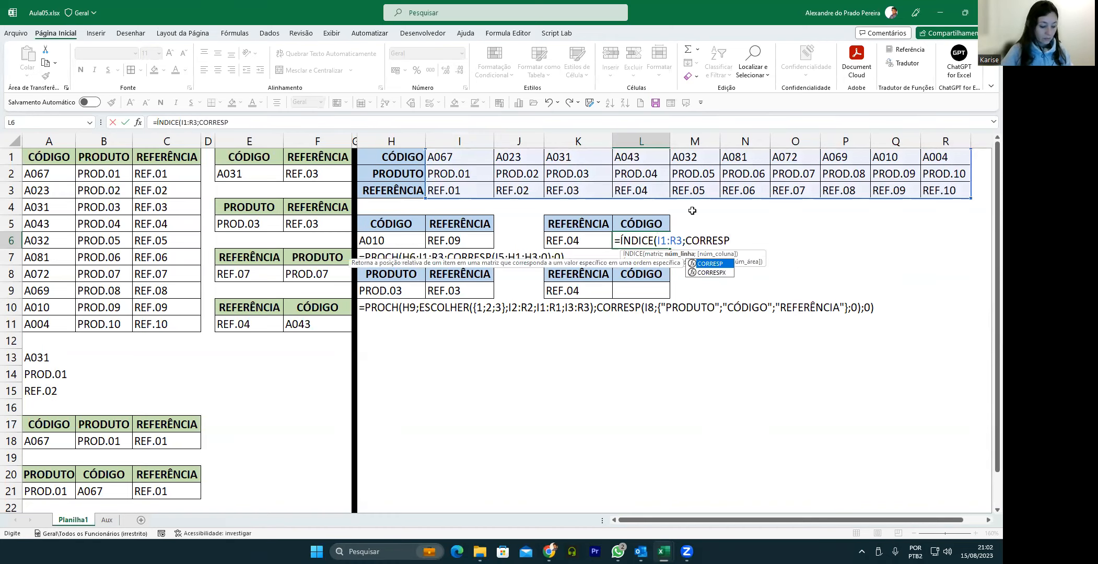
type("(")
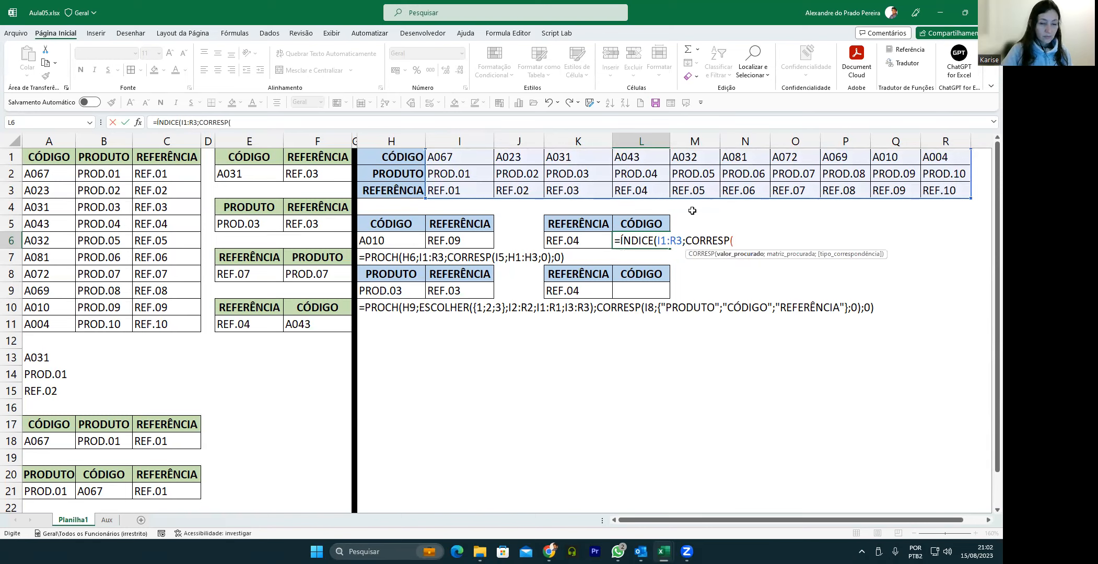
left_click(655, 226)
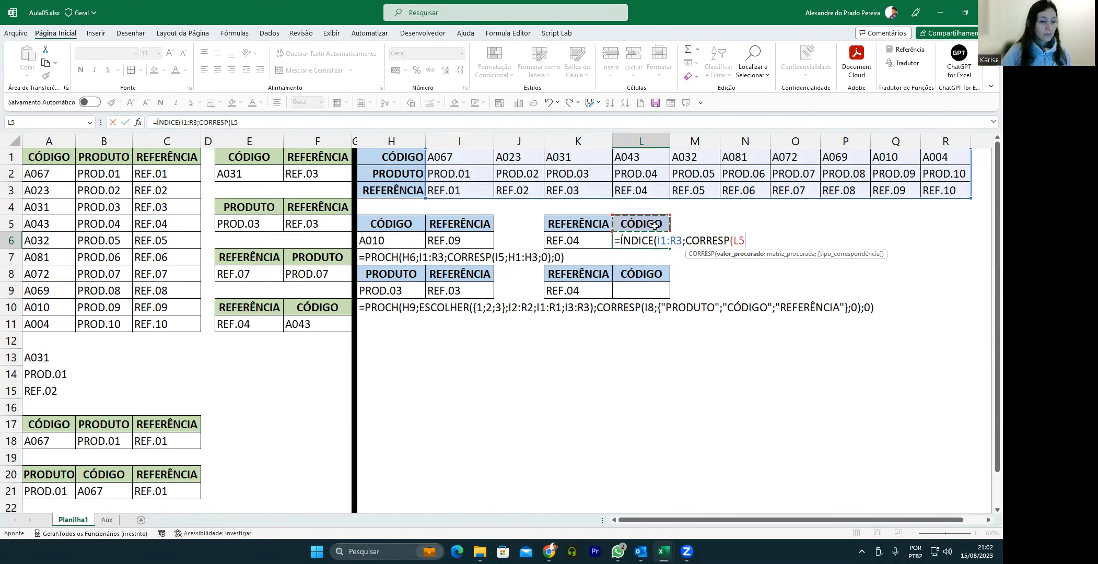
type(";")
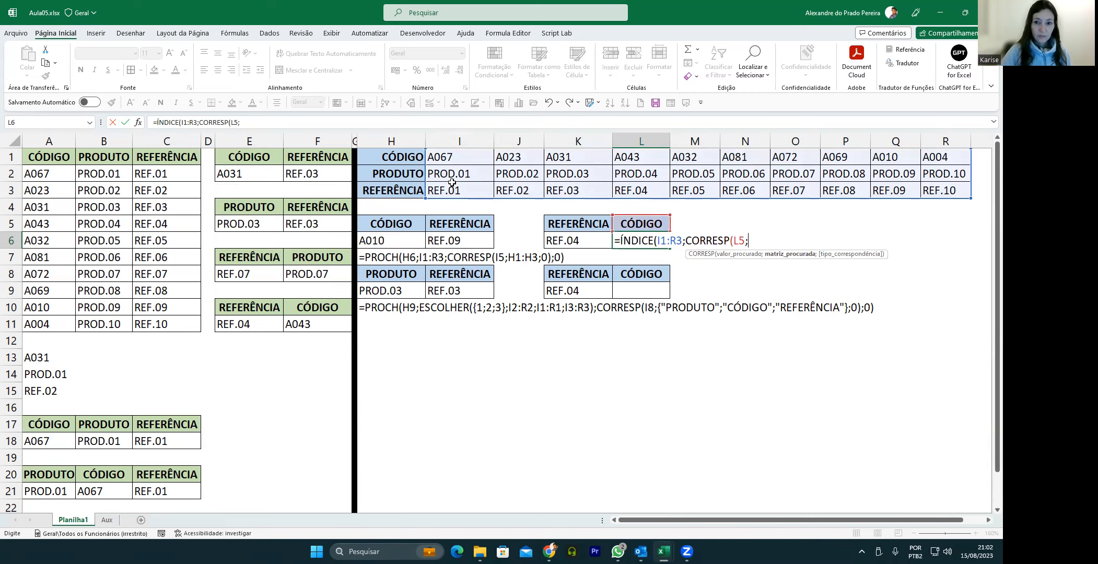
left_click_drag(391, 160, 398, 187)
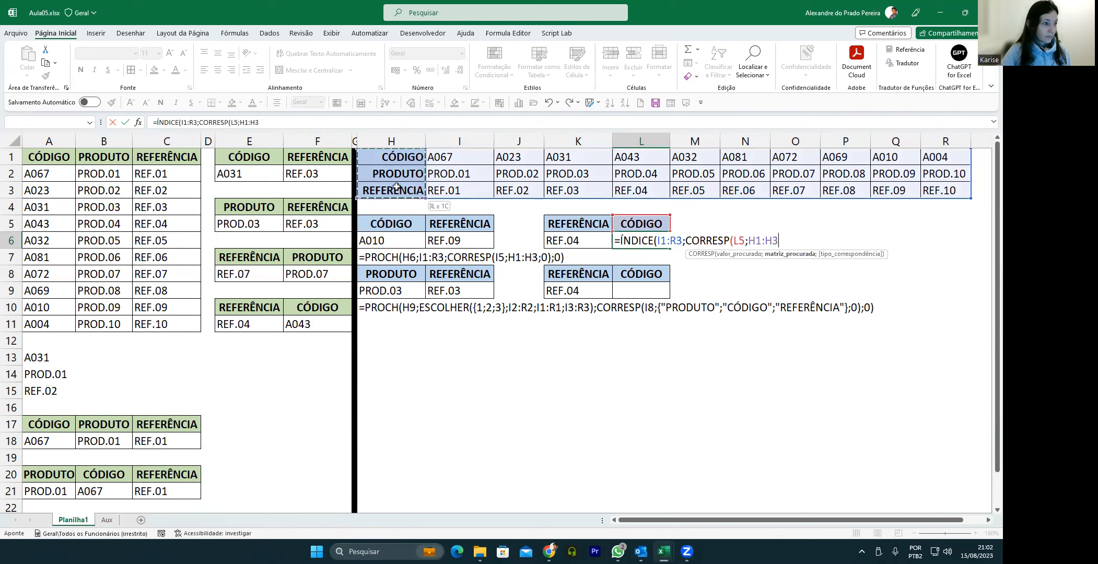
type(";0)")
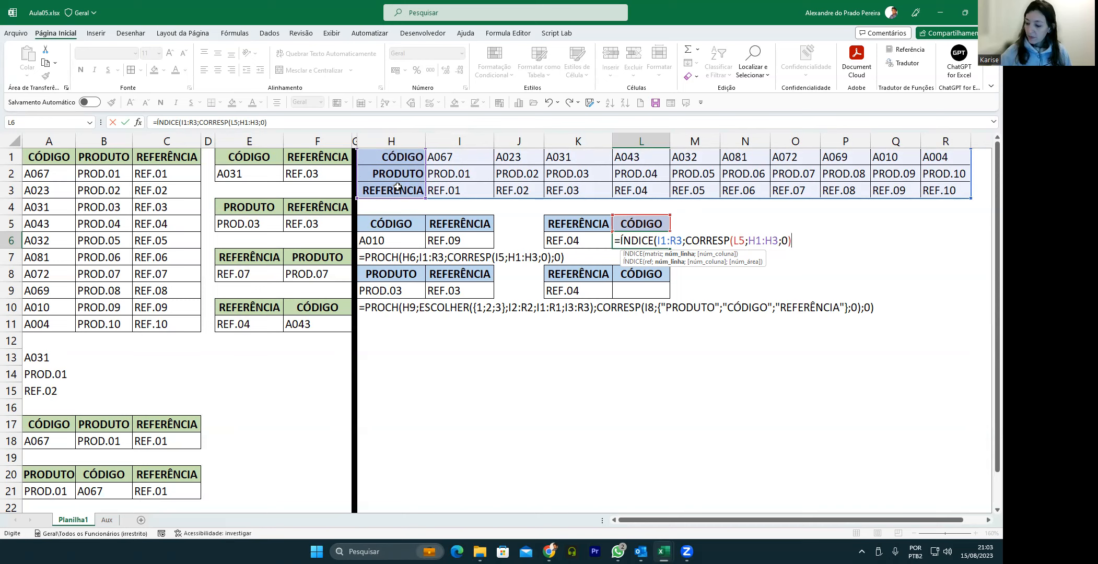
Step: Add CORRESP(K6;I3:R3;0) as the column-number argument and complete the ÍNDICE formula in L6
type(";")
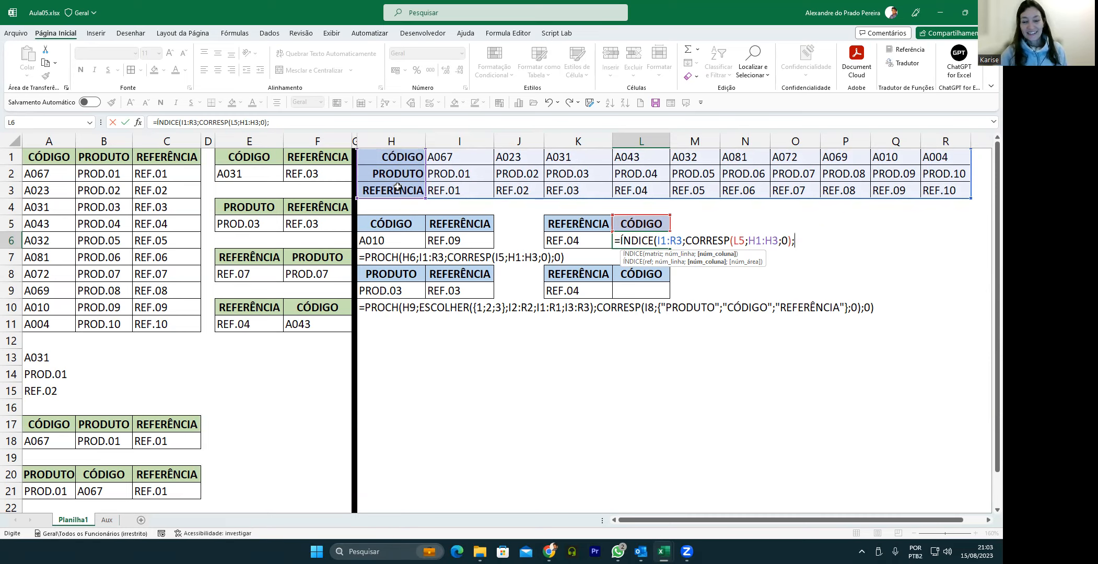
type("CORRESP")
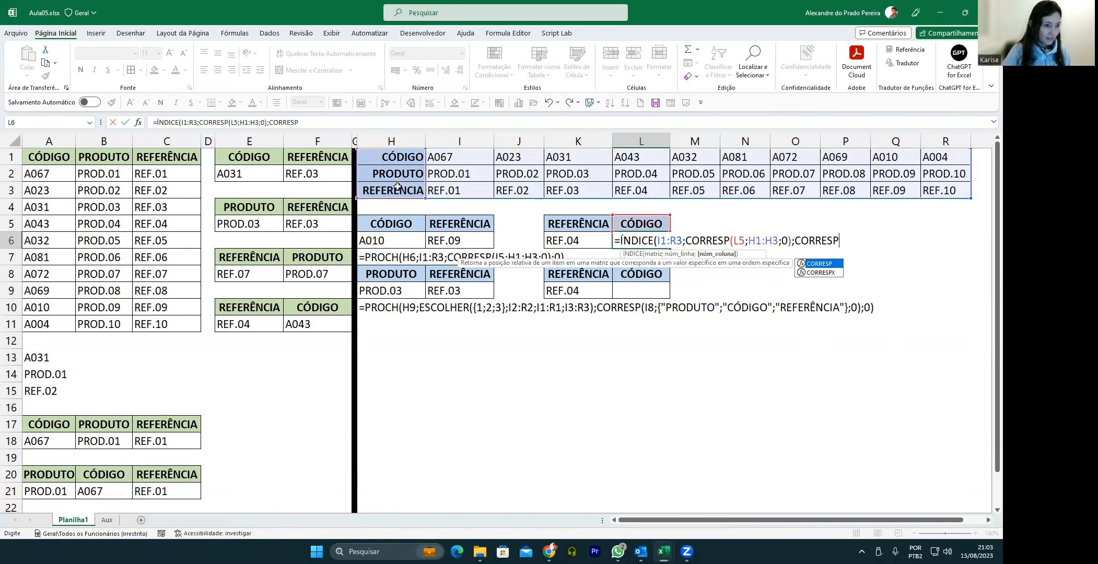
type("(")
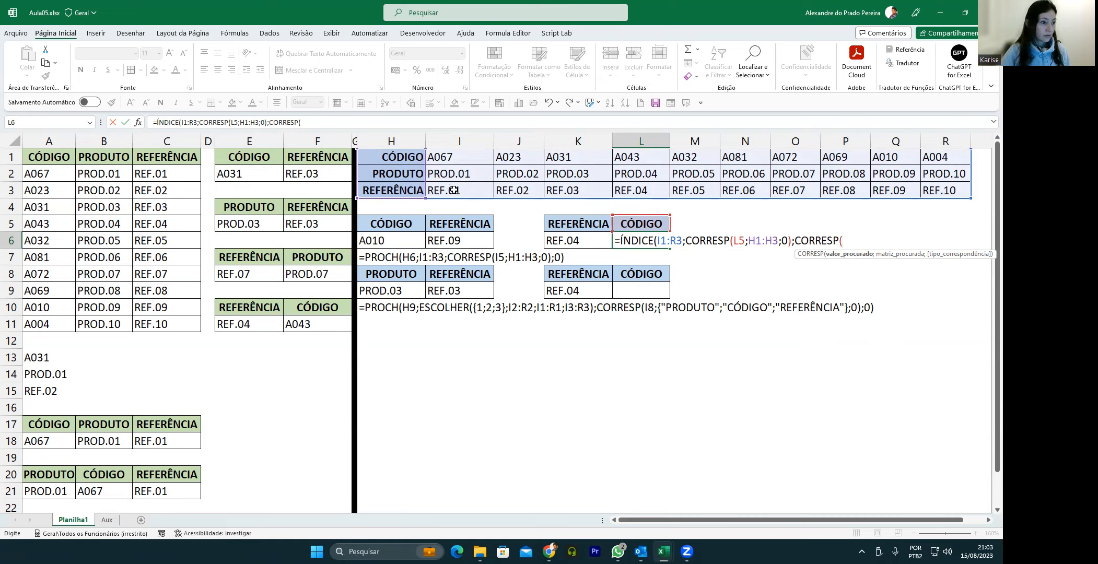
left_click(564, 238)
type(";")
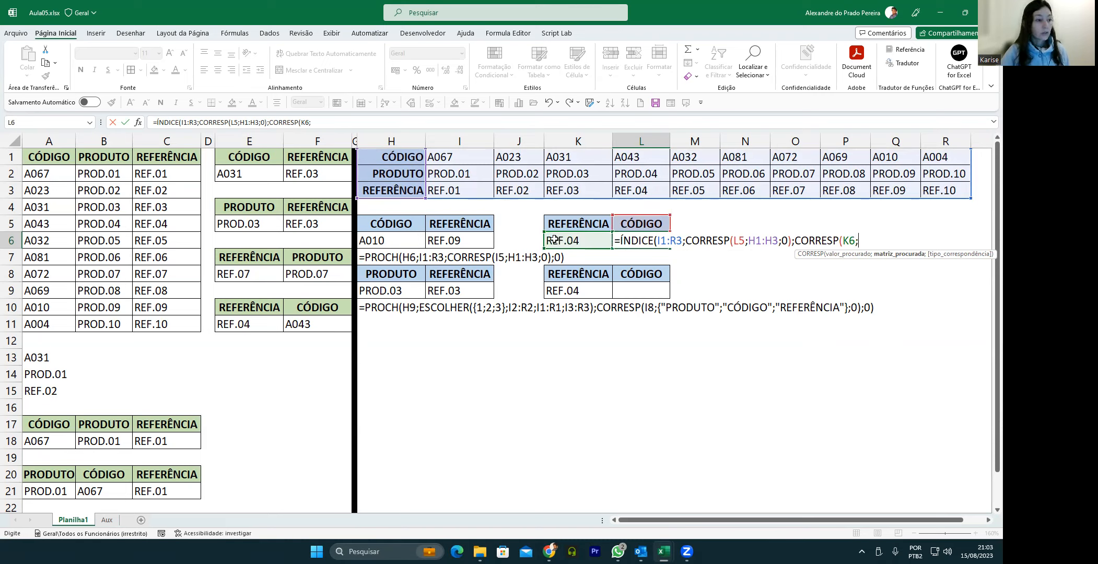
left_click_drag(463, 192, 616, 192)
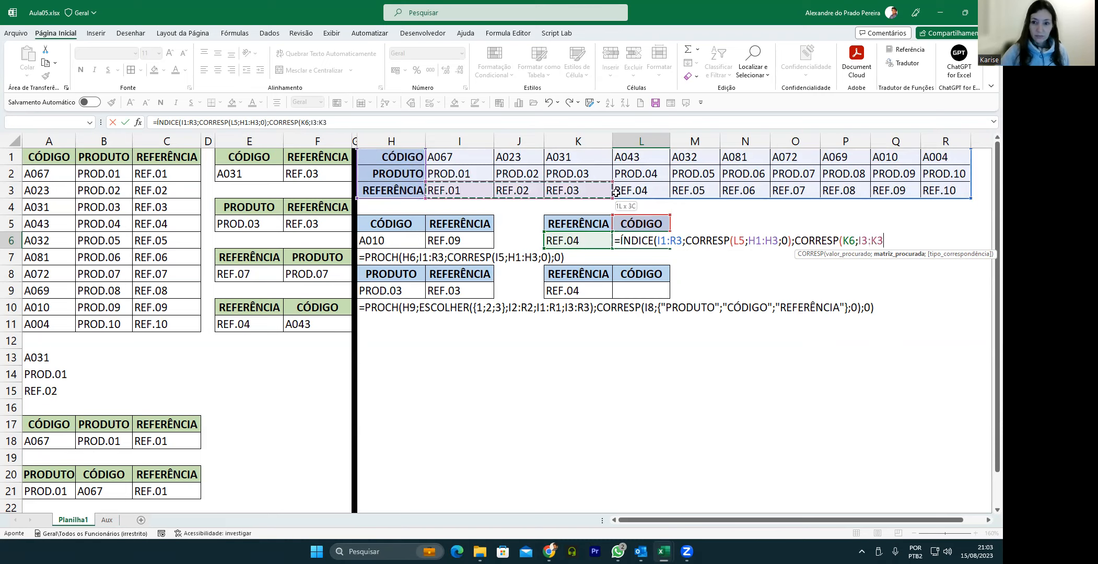
left_click_drag(807, 185, 942, 191)
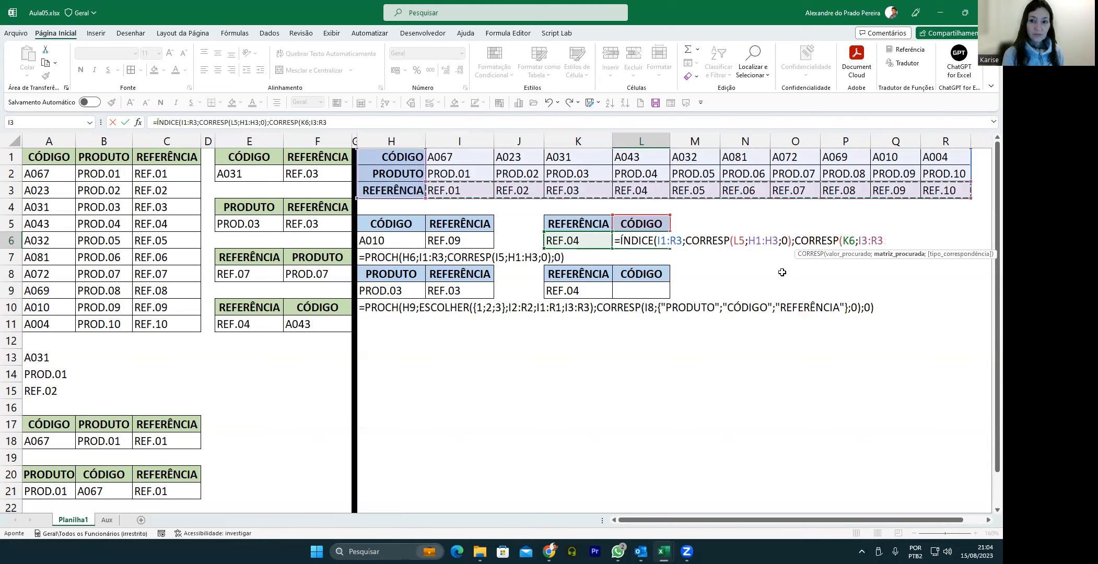
type(";0")
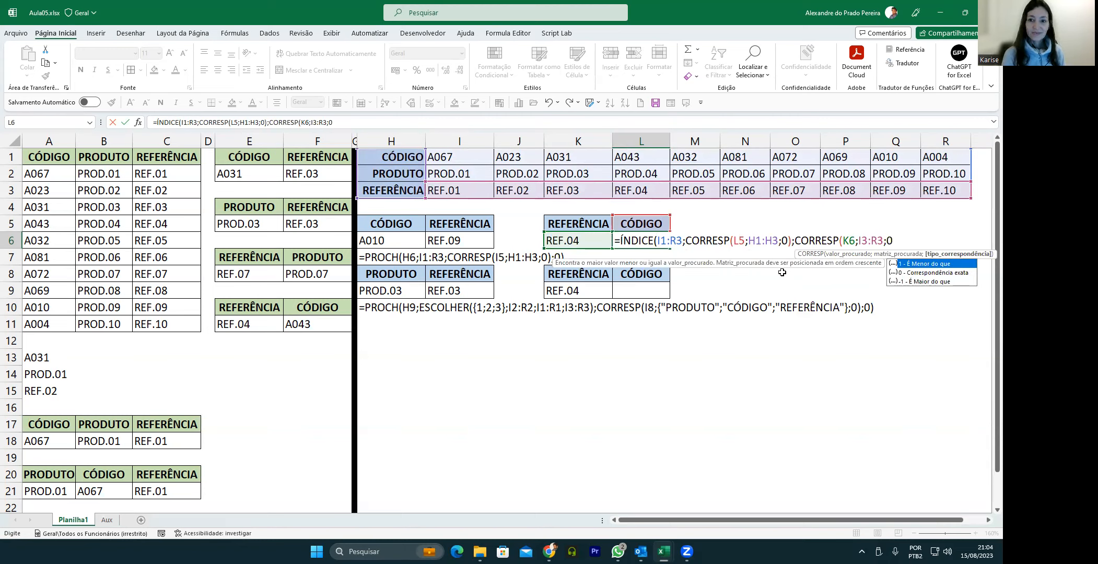
type("))")
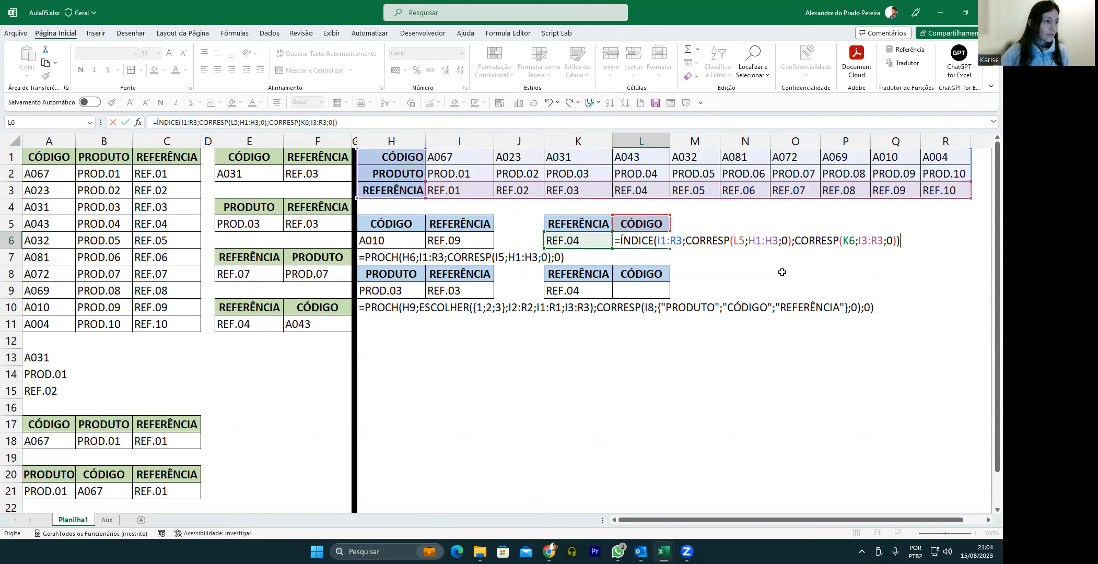
key("Return")
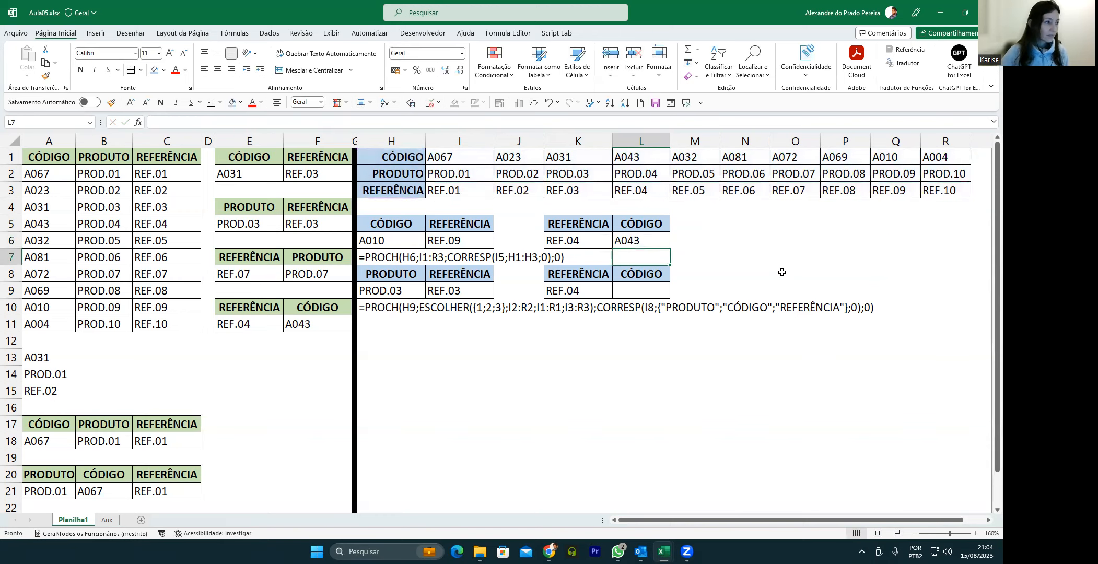
Step: Display the formula of L6 as text in L7 using FÓRMULATEXTO
type("=fór")
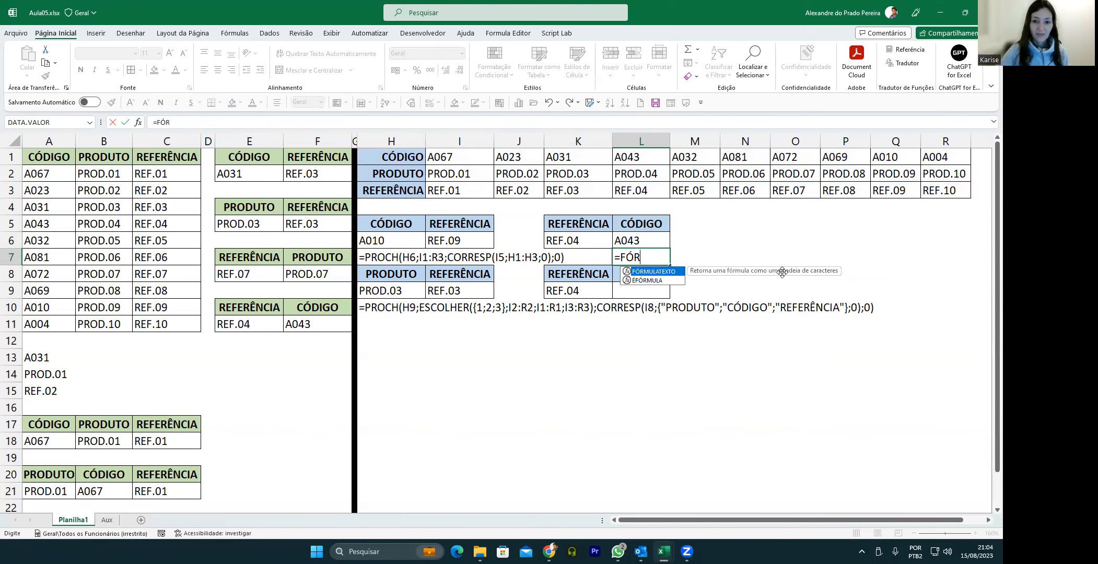
key("Tab")
type("L6")
key("Return")
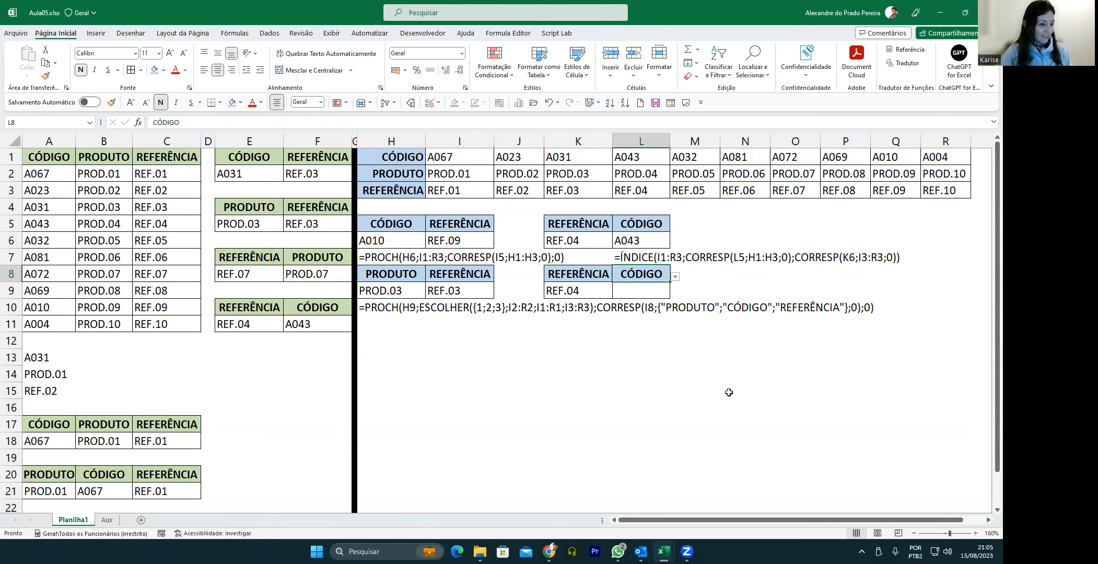
Step: Choose PRODUTO in the dropdown of header cell L5
left_click(659, 225)
left_click(675, 226)
left_click(621, 245)
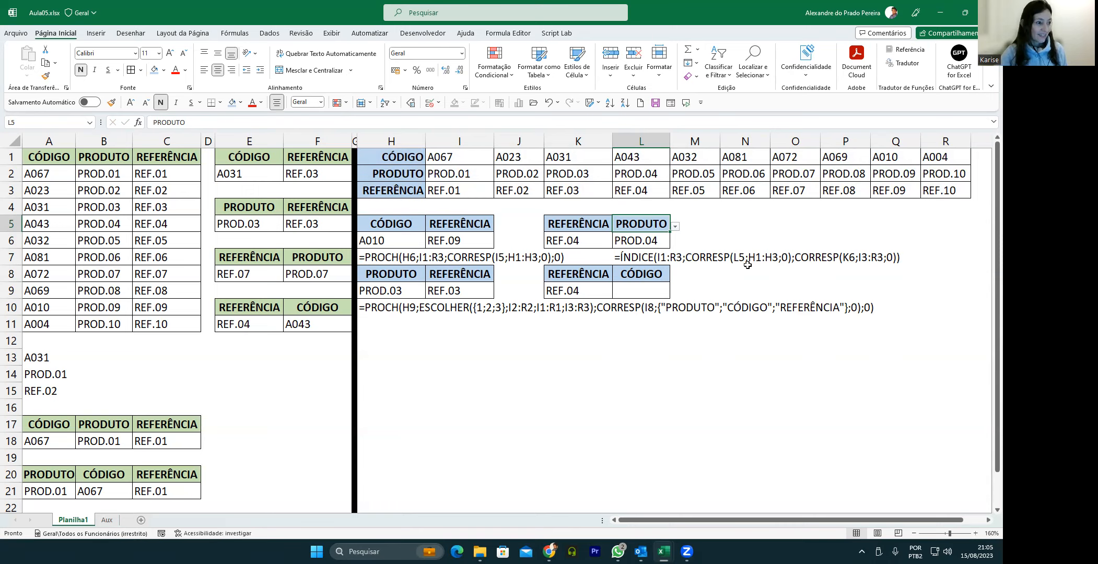
Step: Enter a PROCX formula in L9 that looks up K9 in I3:R3 and returns the match from I1:R1
left_click(305, 324)
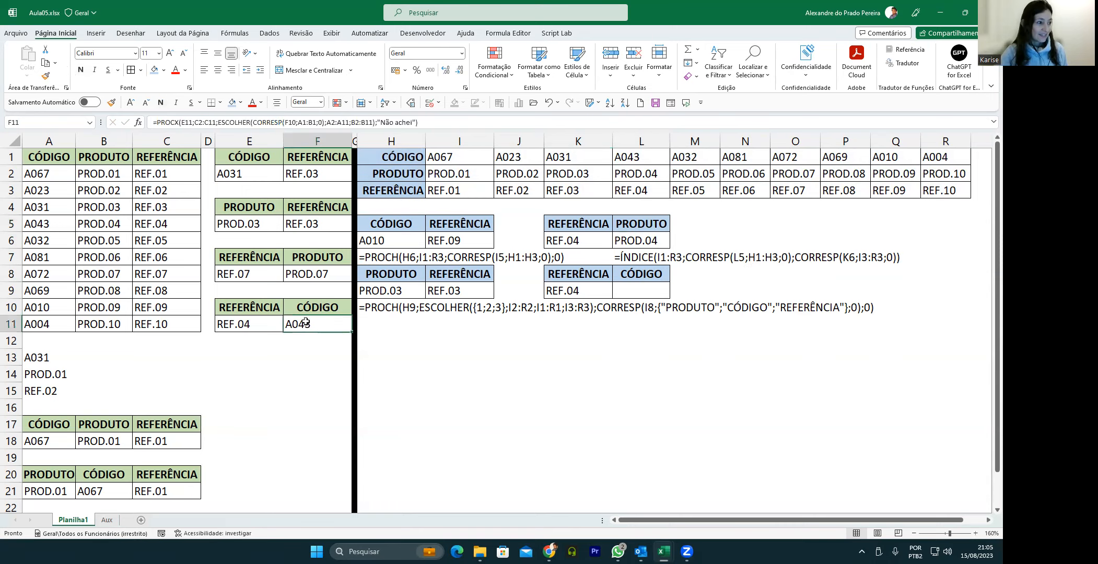
left_click(629, 293)
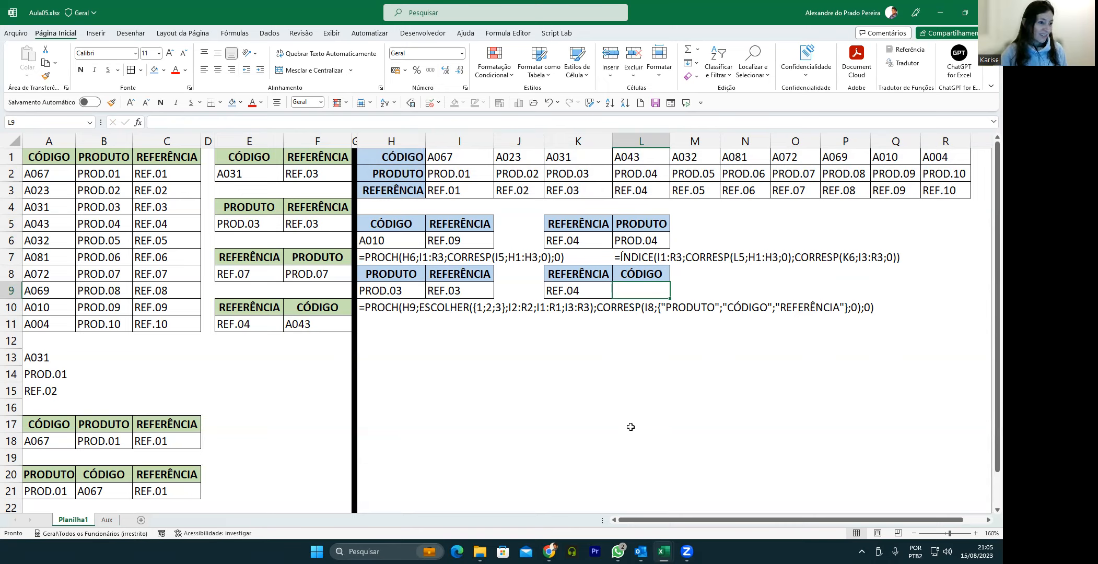
type("=")
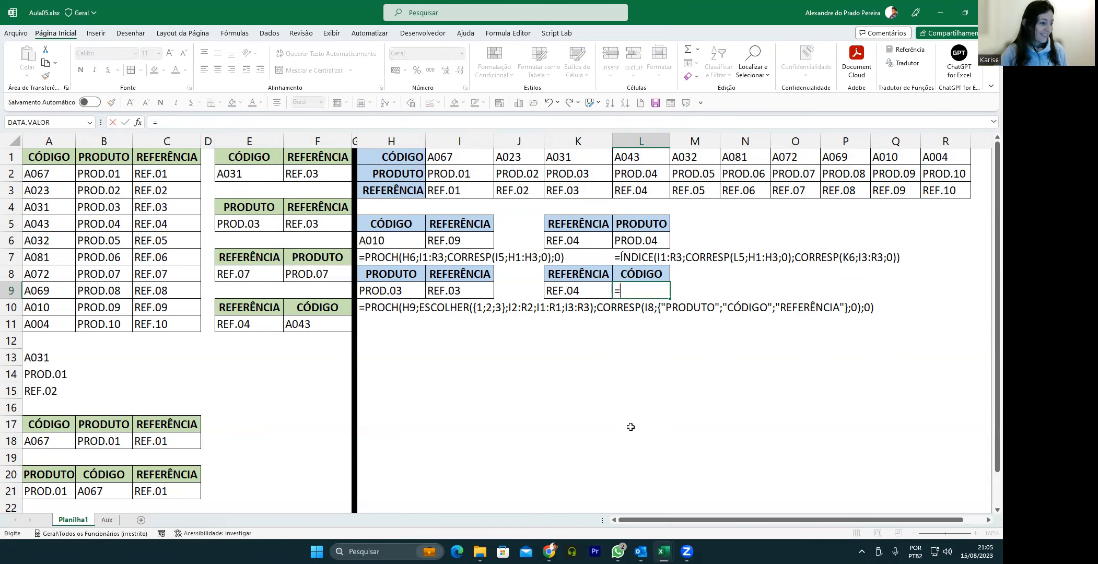
type("PROCX(")
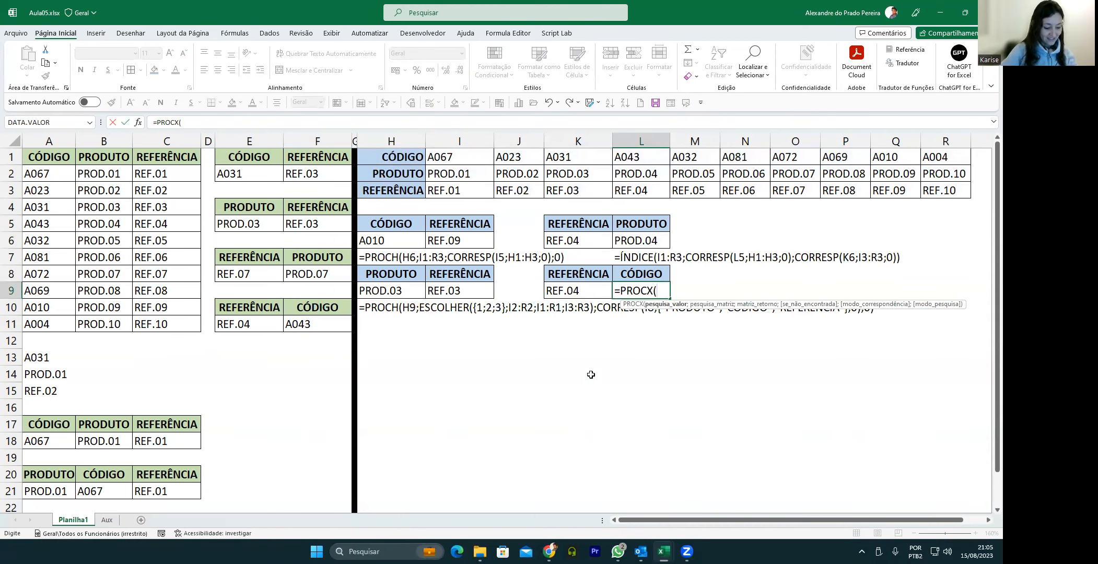
left_click(565, 290)
type(";")
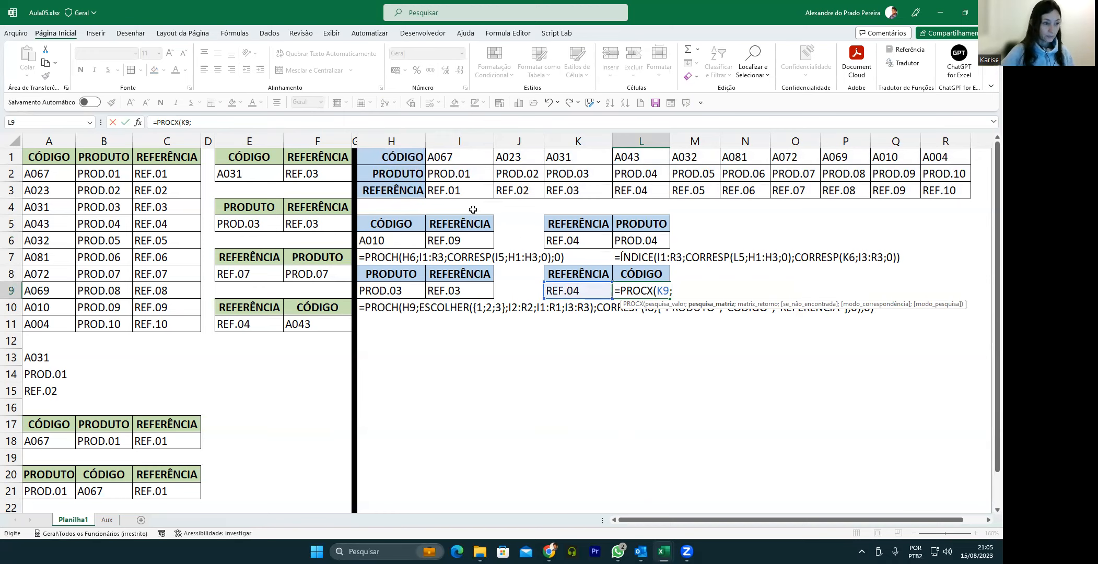
left_click_drag(447, 189, 922, 184)
type(";")
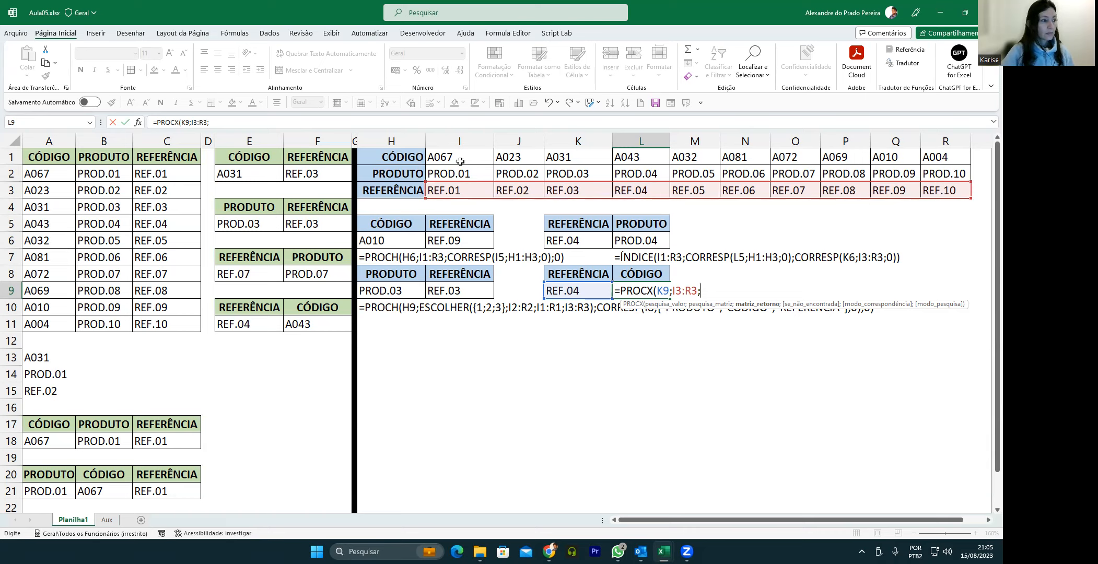
left_click_drag(452, 156, 922, 151)
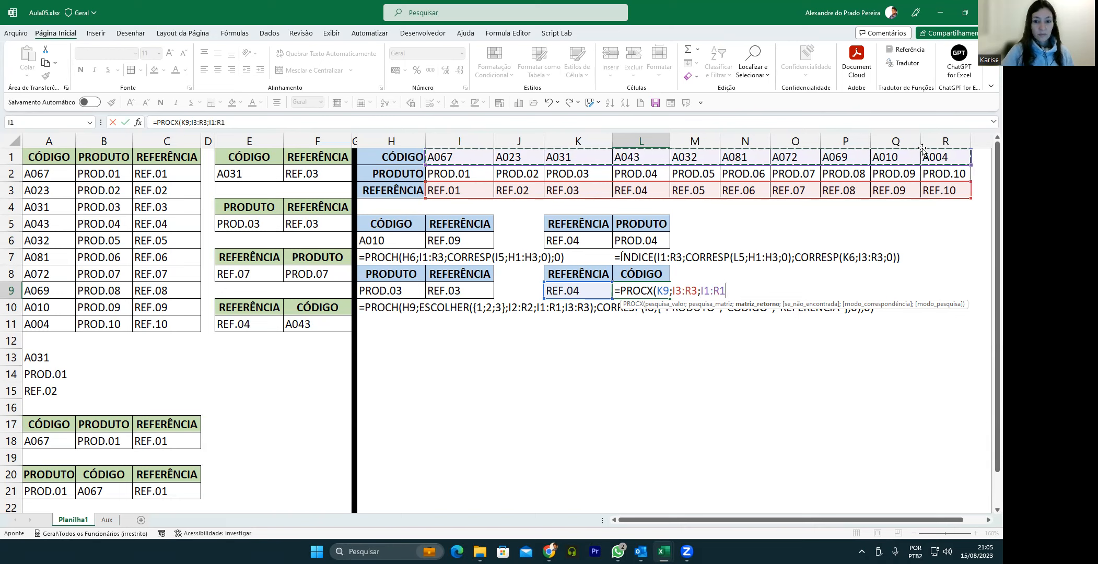
type(")")
key("Return")
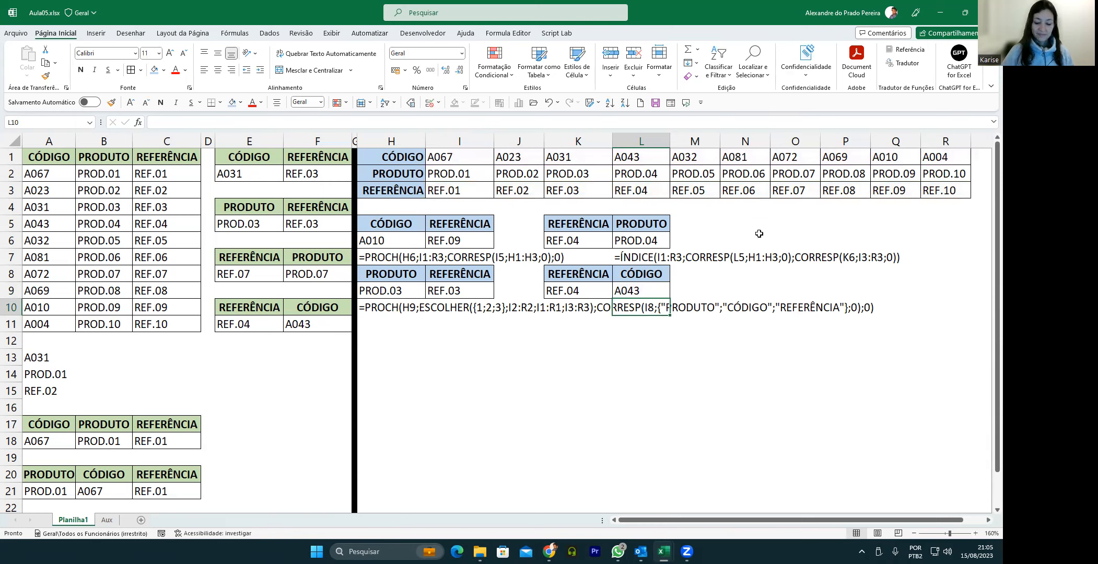
Step: Choose PRODUTO in the dropdown of header cell L8
left_click(659, 276)
left_click(676, 277)
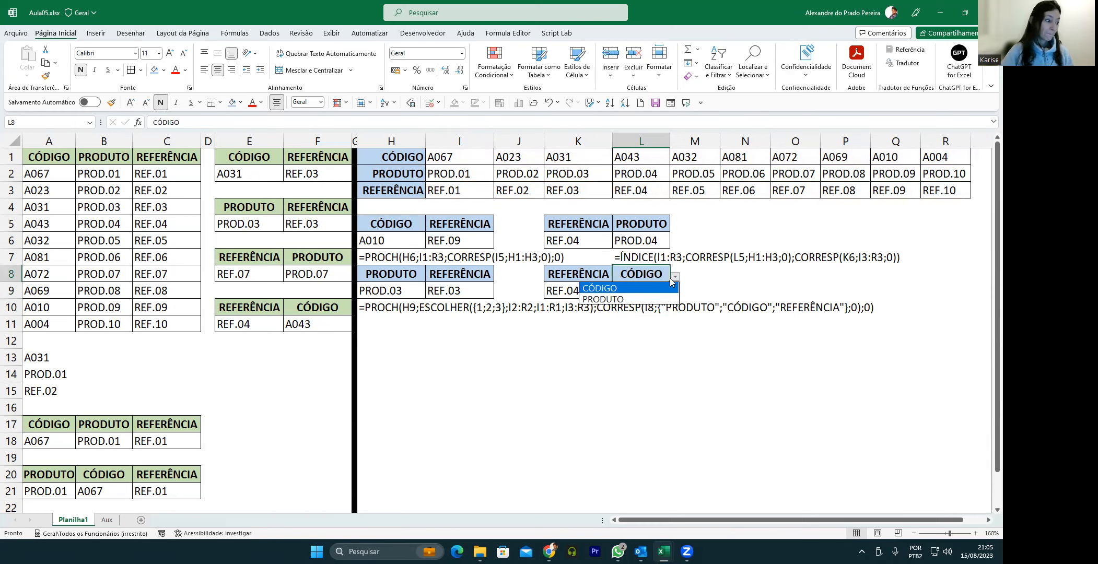
left_click(635, 299)
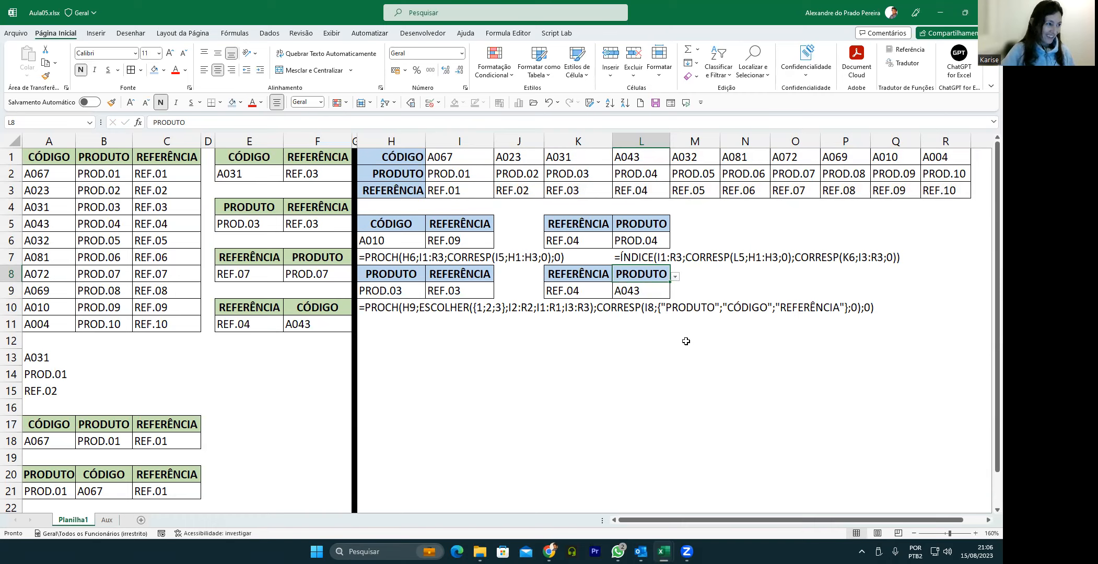
Step: Examine the return range I1:R1 in the PROCX formula of L9, leaving the formula as it is
left_click(391, 356)
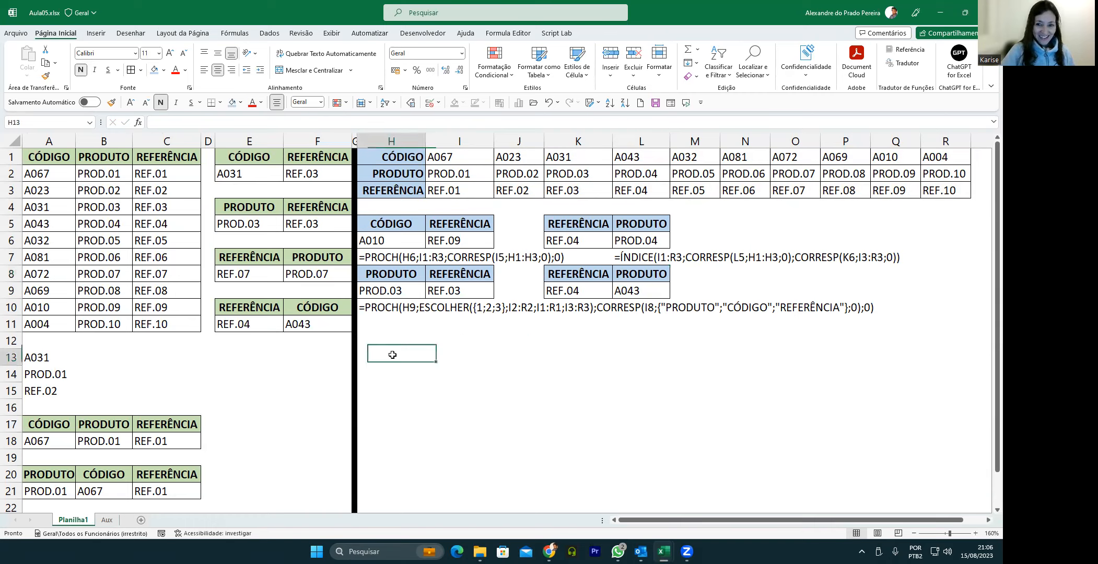
left_click(462, 357)
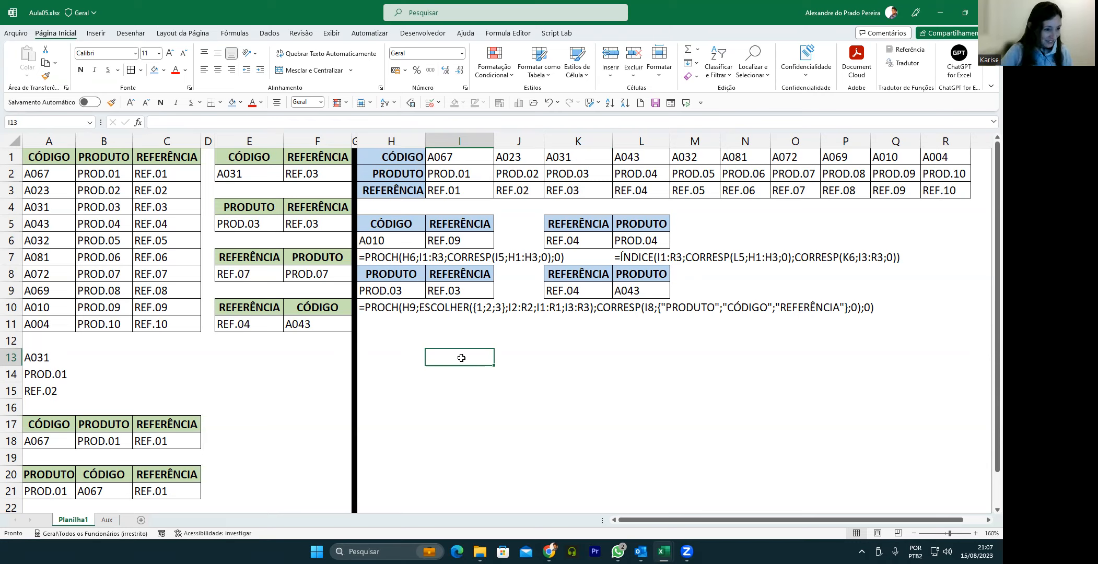
double_click(647, 291)
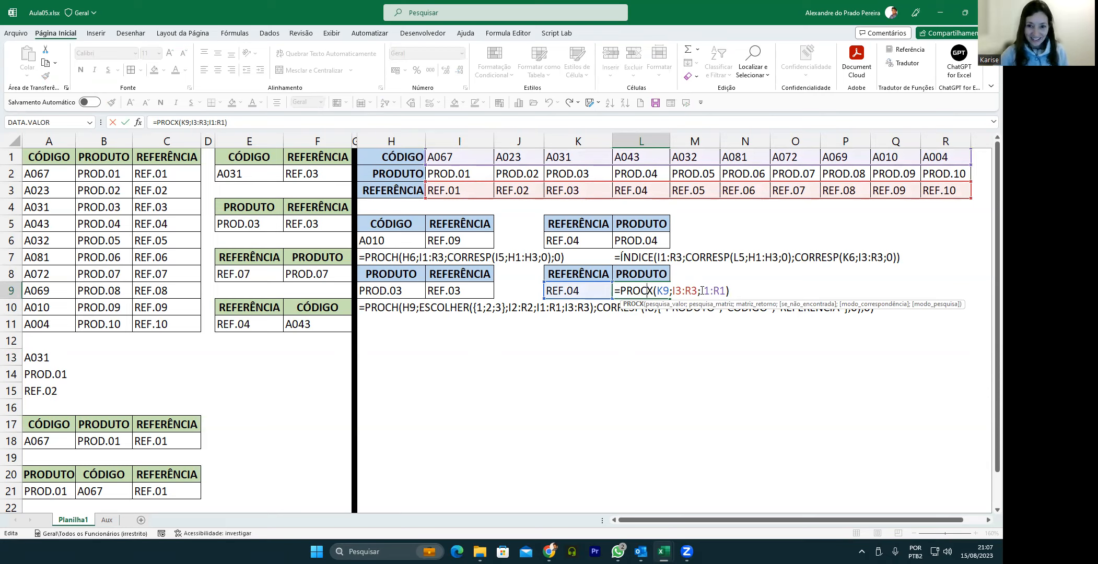
double_click(706, 290)
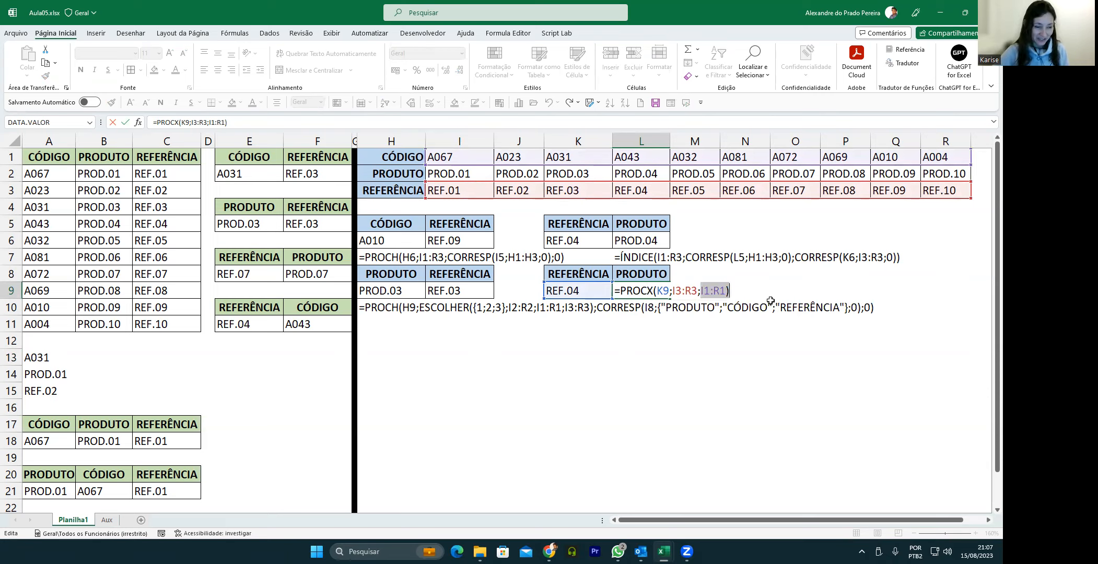
key("Return")
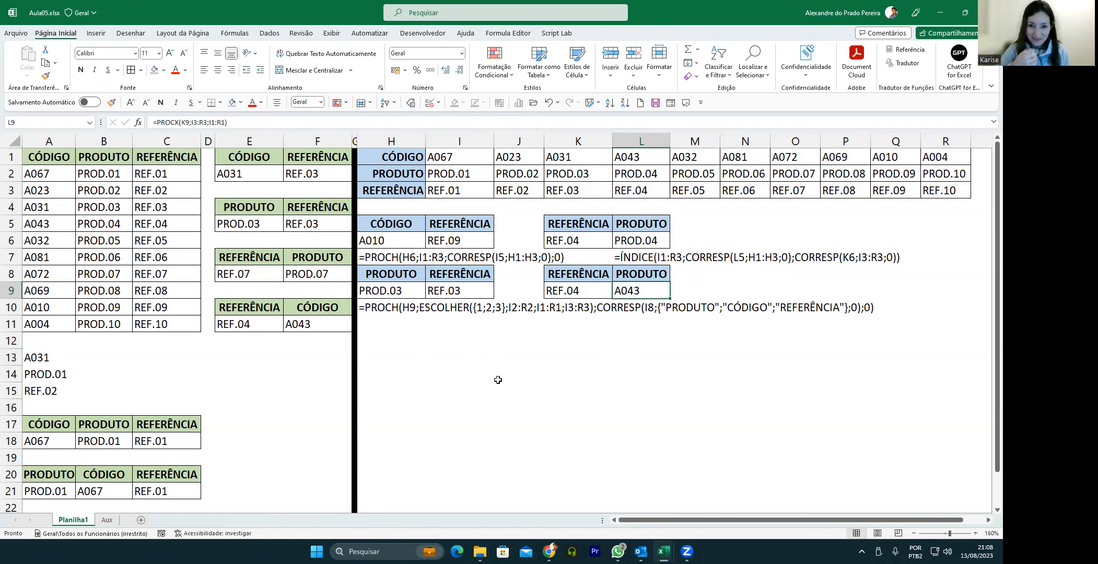
Step: Begin an ESCOLHER formula in K13 with index number 1 and the value ranges I1:R1 and I2:R2
left_click(553, 349)
type("=ESC")
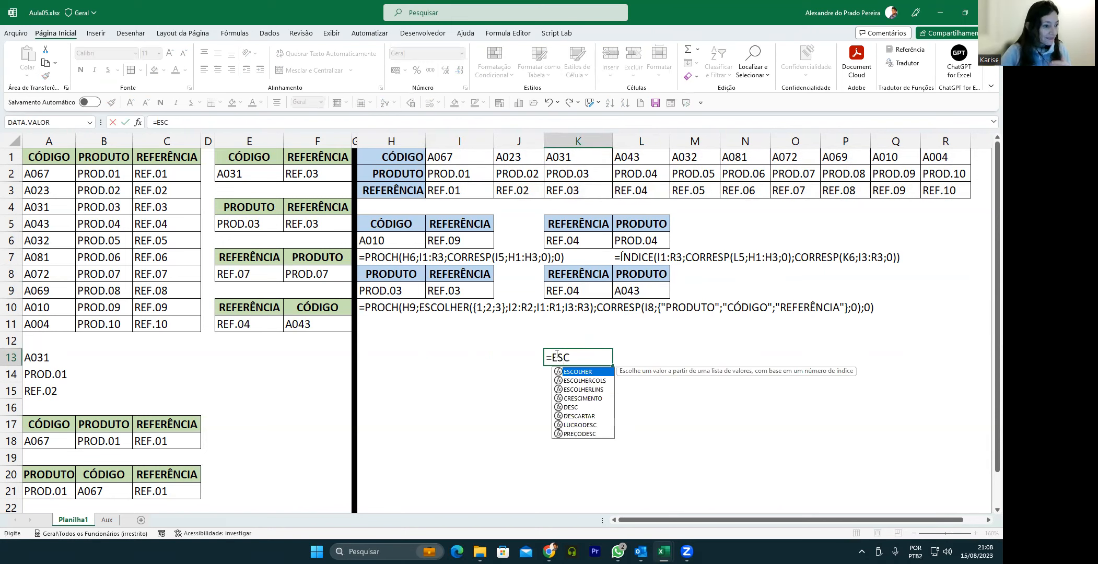
type("OLHER(1")
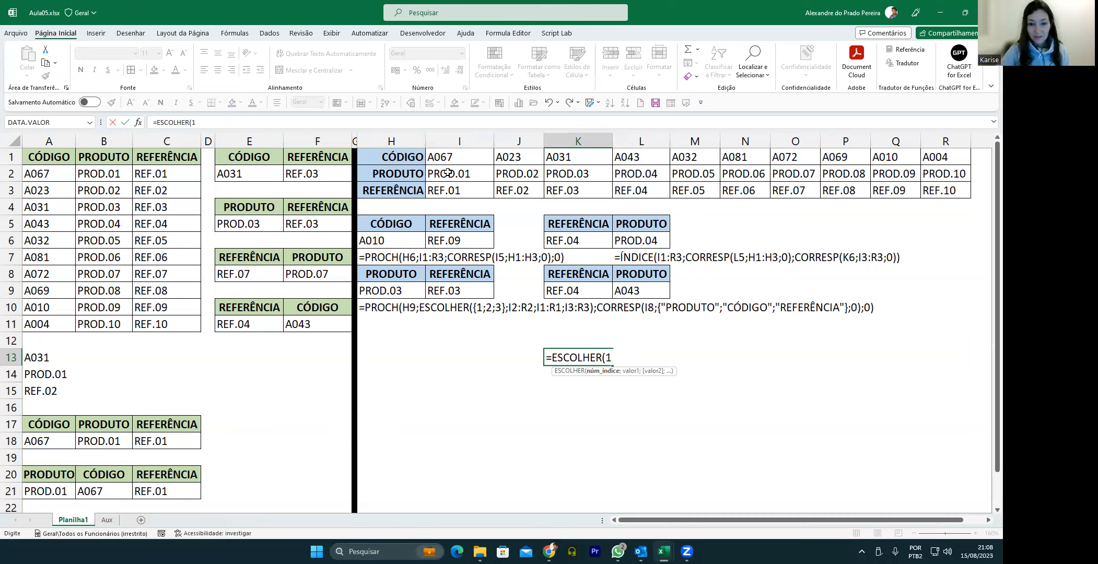
type(";")
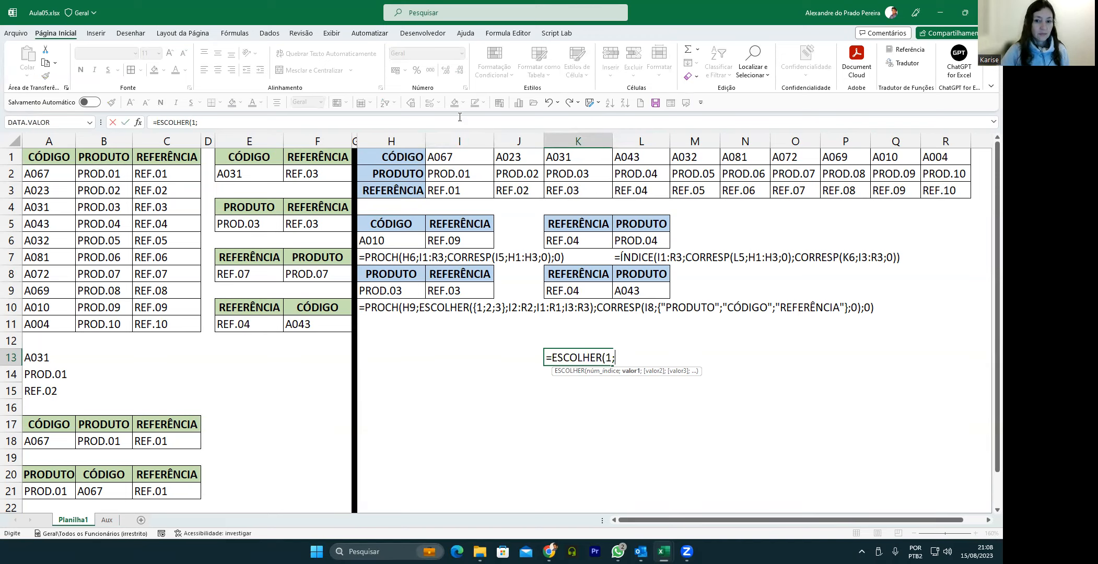
left_click_drag(463, 157, 928, 158)
type(";")
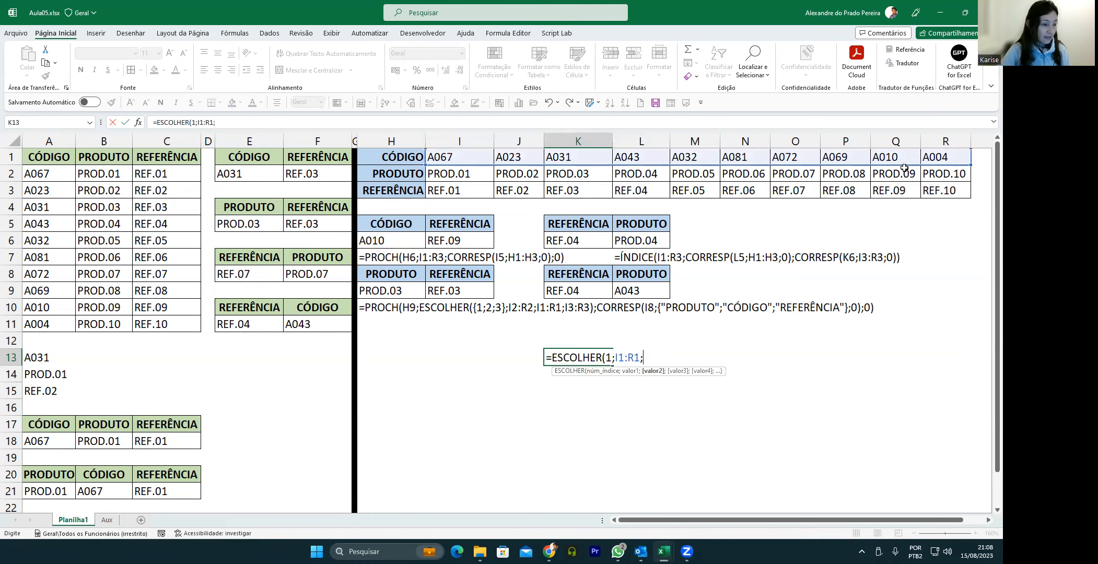
left_click_drag(555, 175, 932, 169)
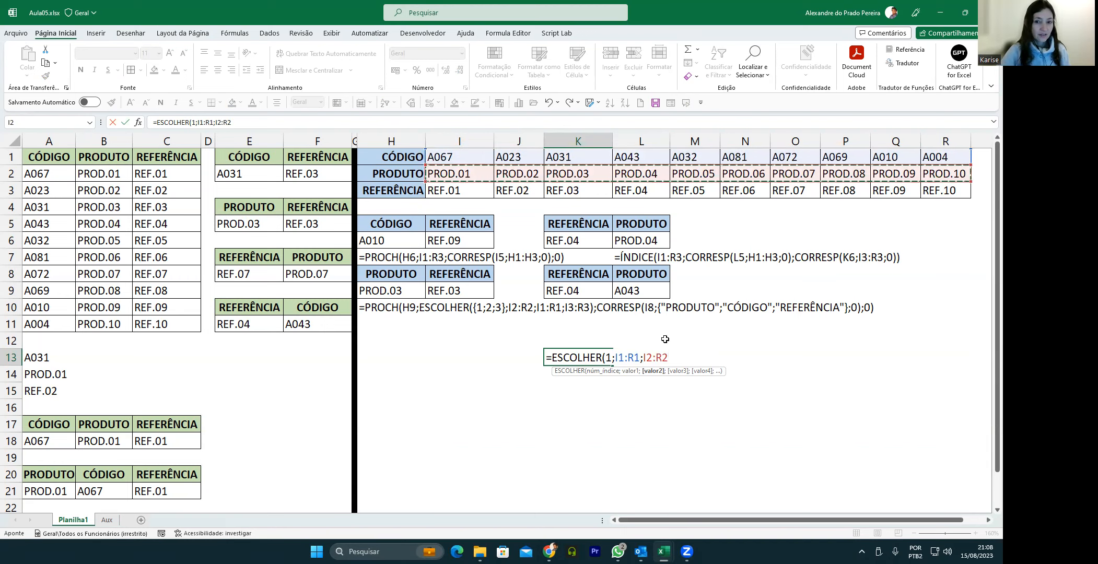
Step: Replace the index number of K13's ESCOLHER formula with the array {1;2} and complete the formula
left_click(607, 359)
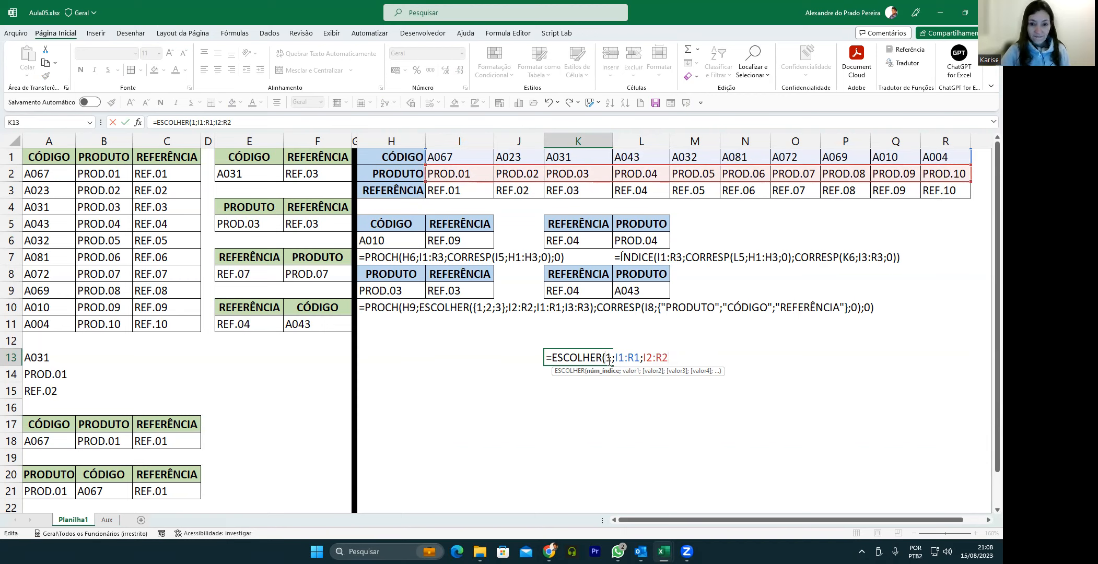
type("{1")
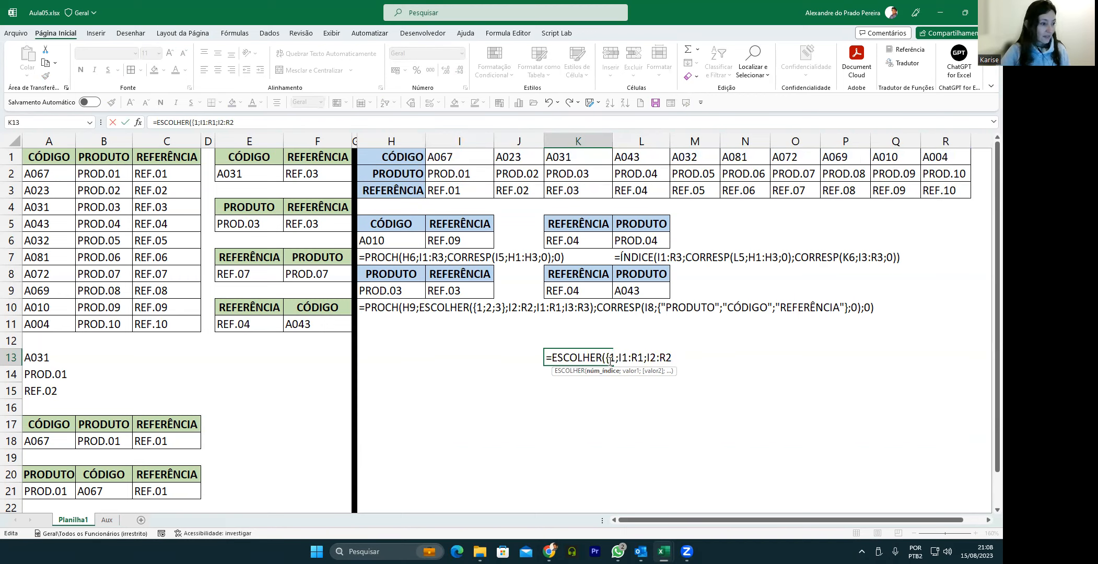
type(";")
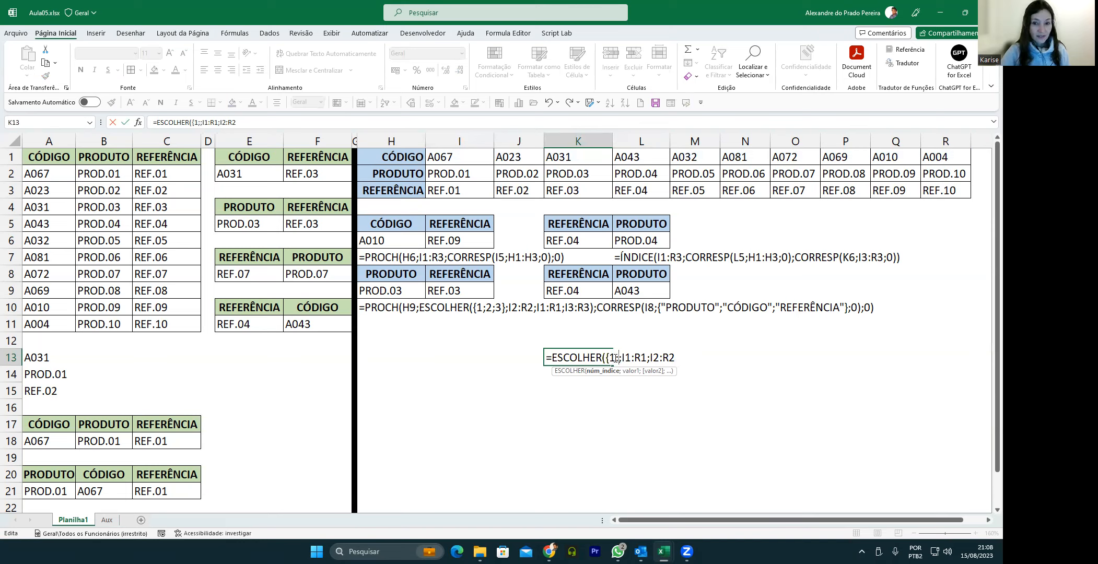
type("2}")
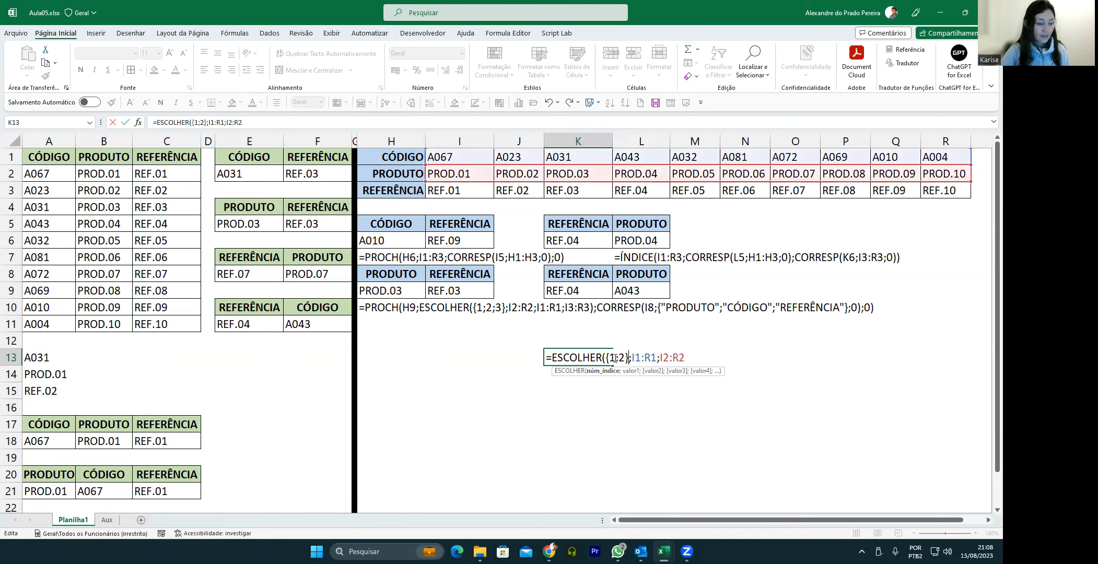
left_click(693, 357)
key("Return")
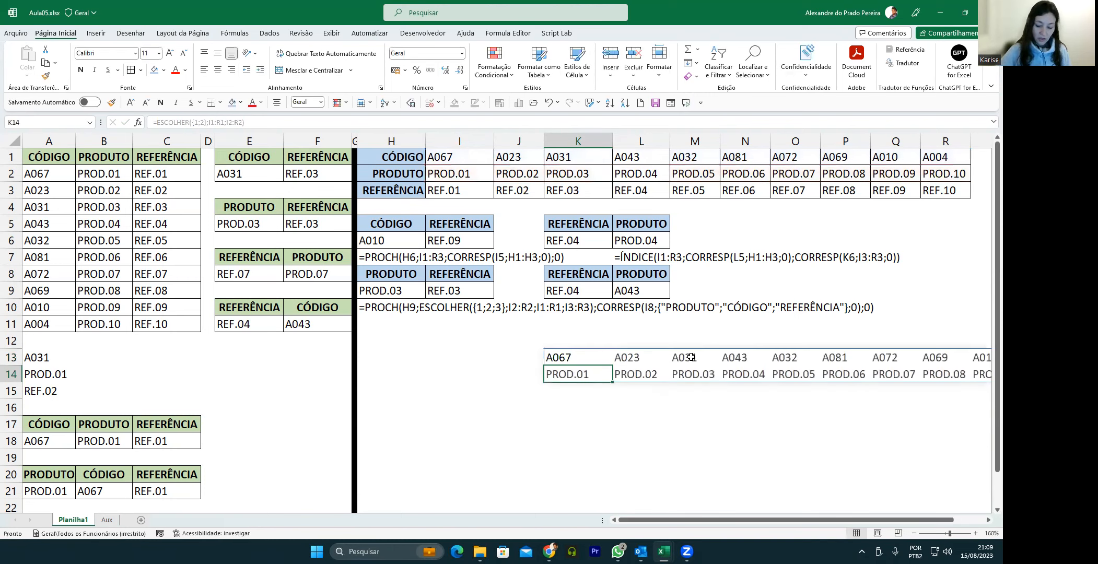
Step: Review the ESCOLHER formula in K13 and the header options offered by the dropdown in L8
left_click(575, 357)
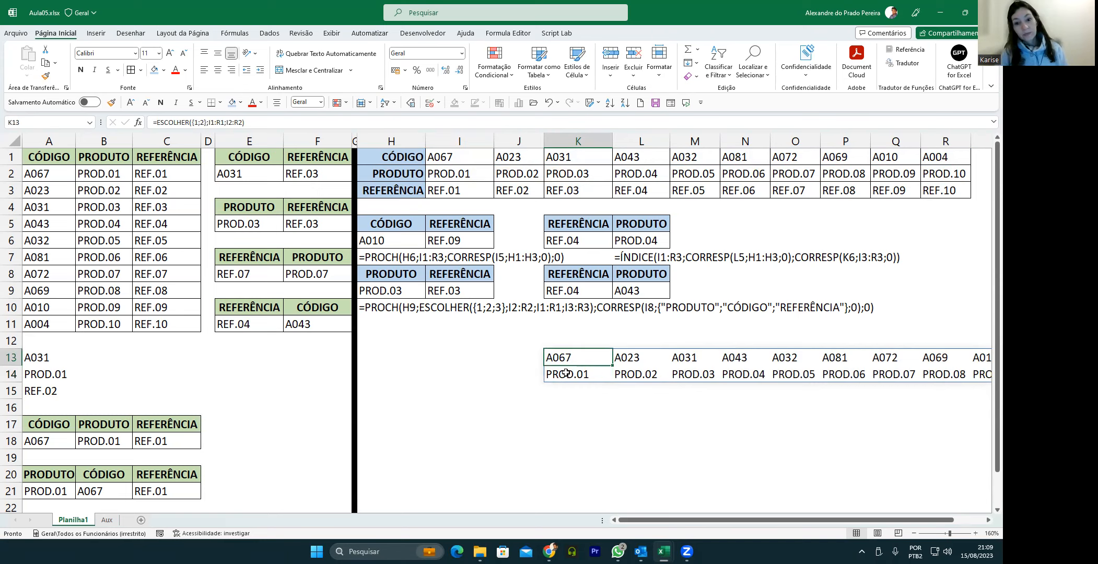
left_click(644, 276)
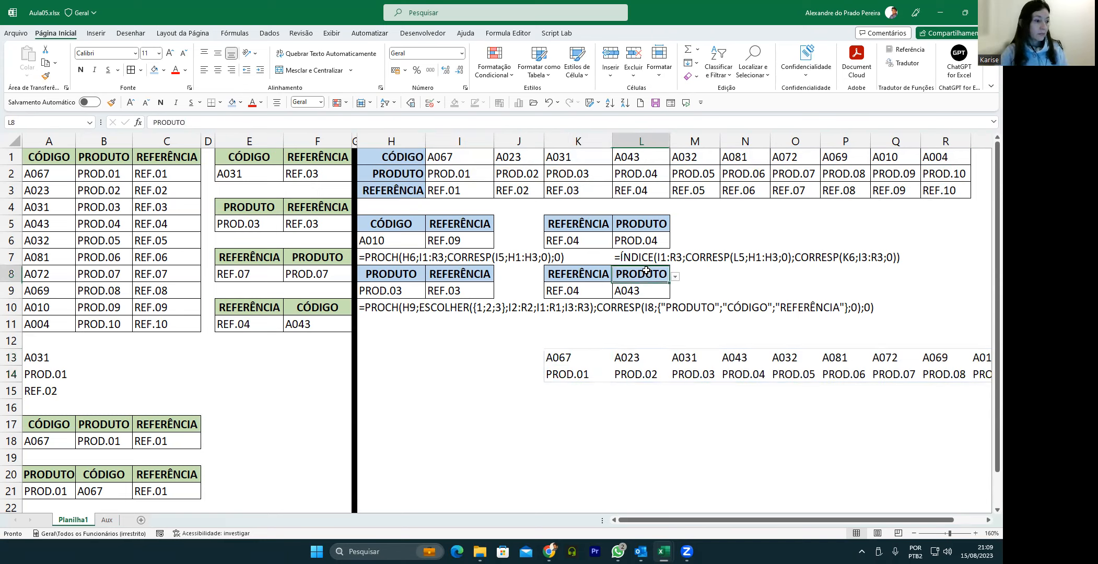
left_click(675, 277)
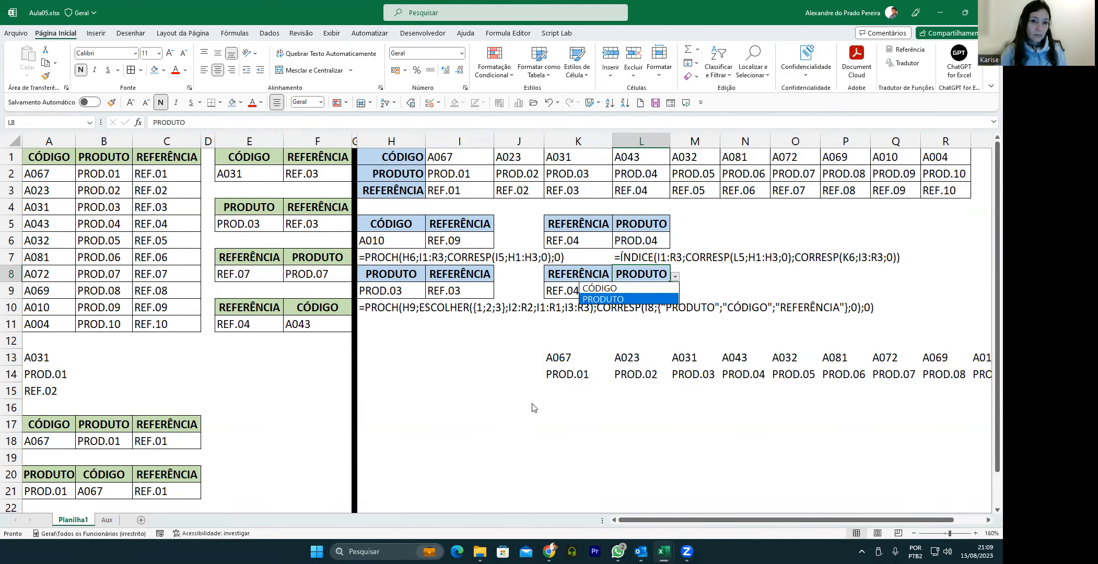
key("Escape")
Step: Replace the {1;2} array in K13's ESCOLHER formula with the single index number 1
double_click(553, 358)
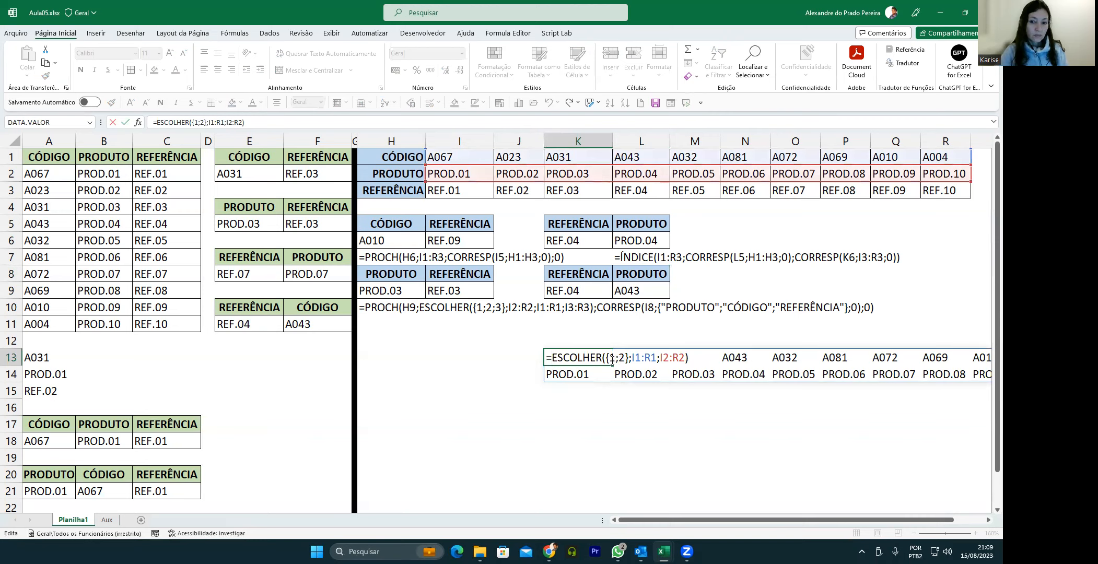
left_click_drag(604, 357, 629, 355)
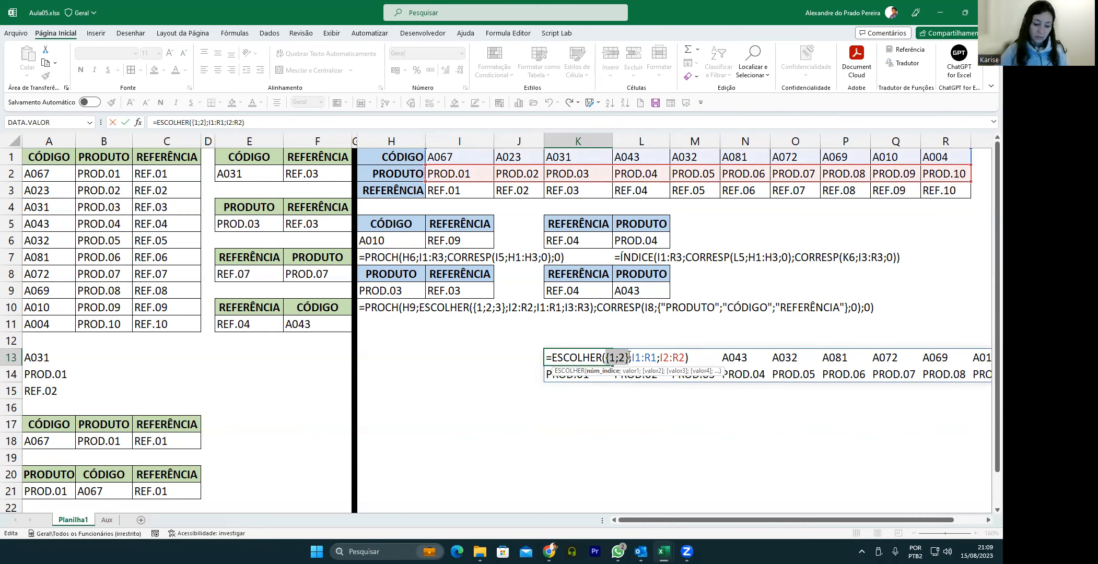
type("1")
key("Return")
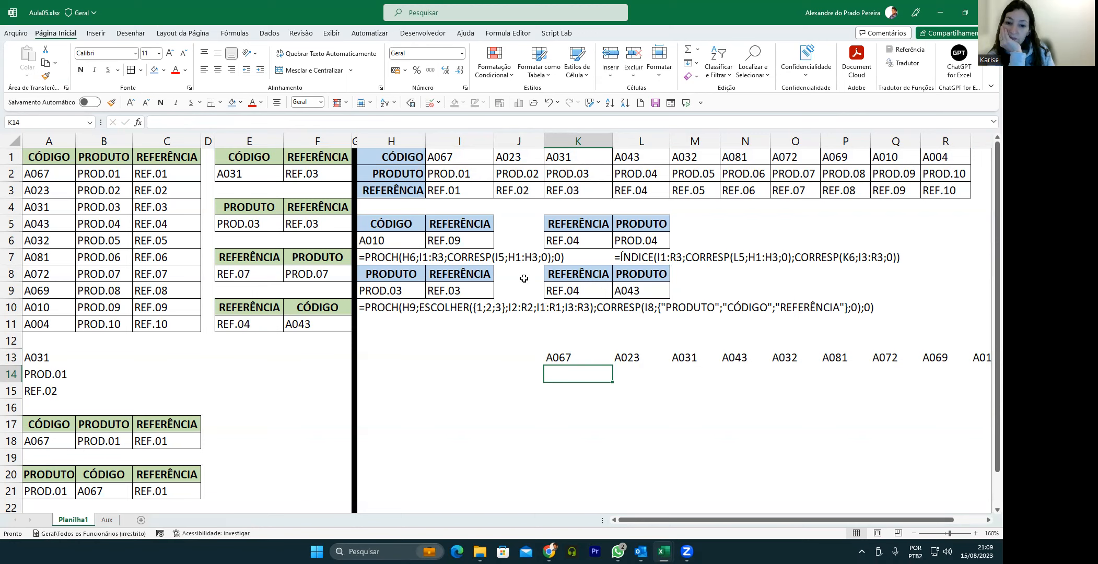
Step: Set the index number of K13's ESCOLHER formula to 2
double_click(562, 357)
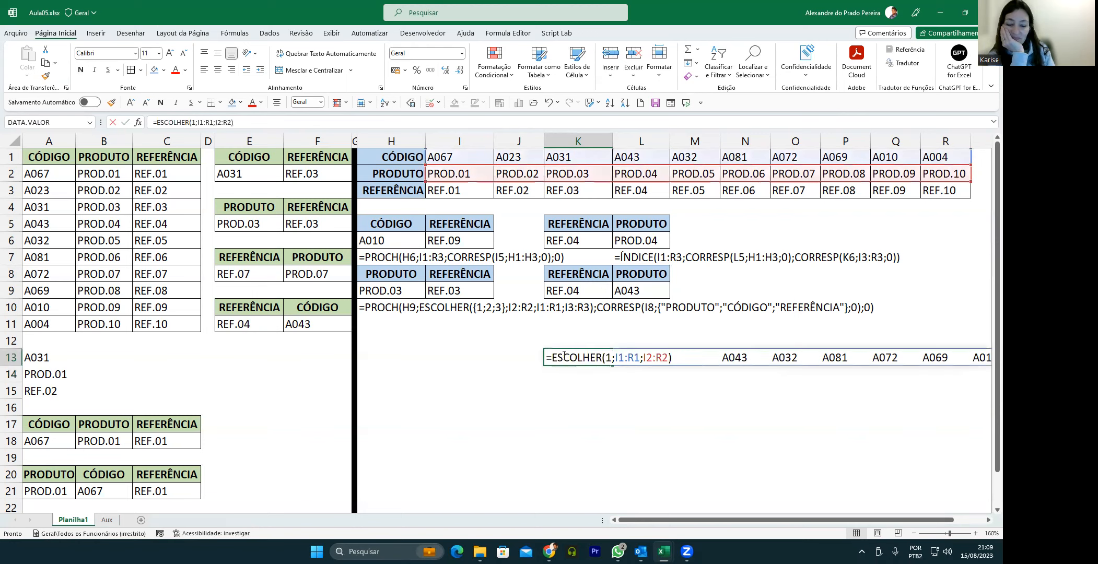
double_click(606, 358)
type("2")
key("Return")
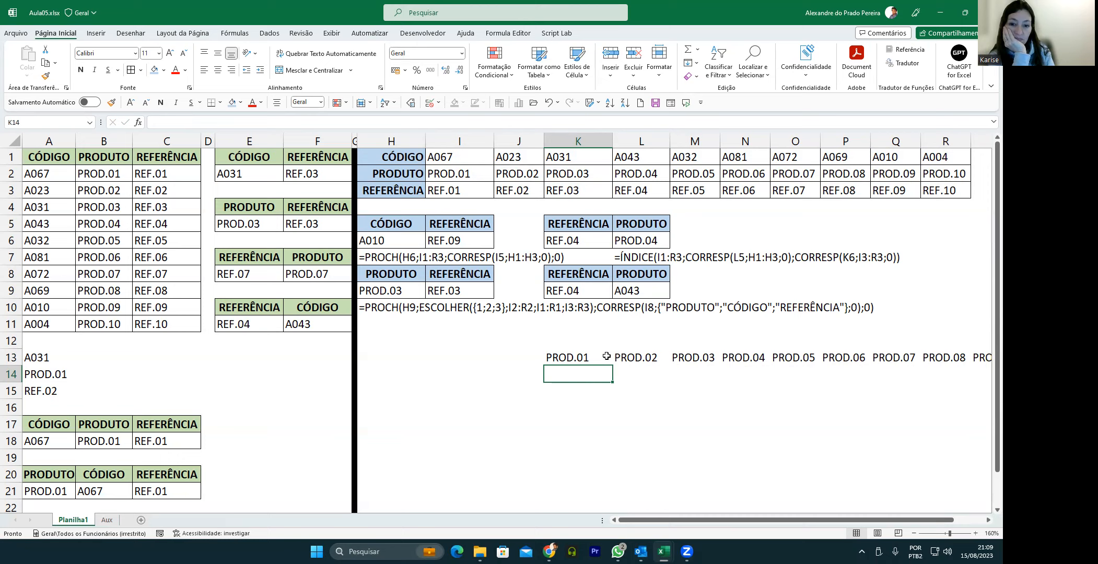
Step: Enter =CORRESP(L8;H1:H2;0) in K12 to find the position of the L8 header
left_click(563, 347)
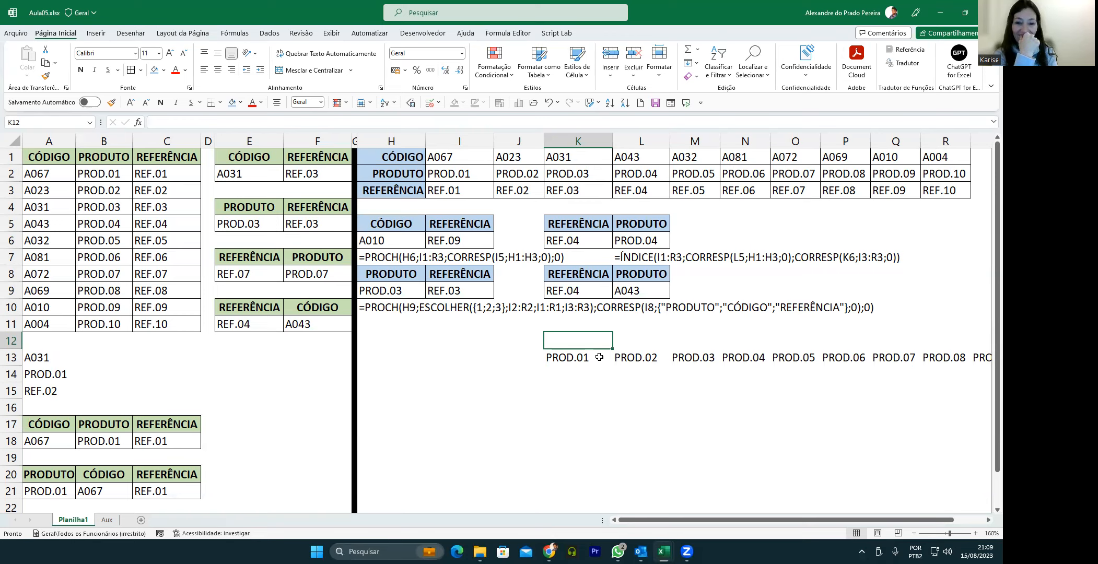
type("=CORRES")
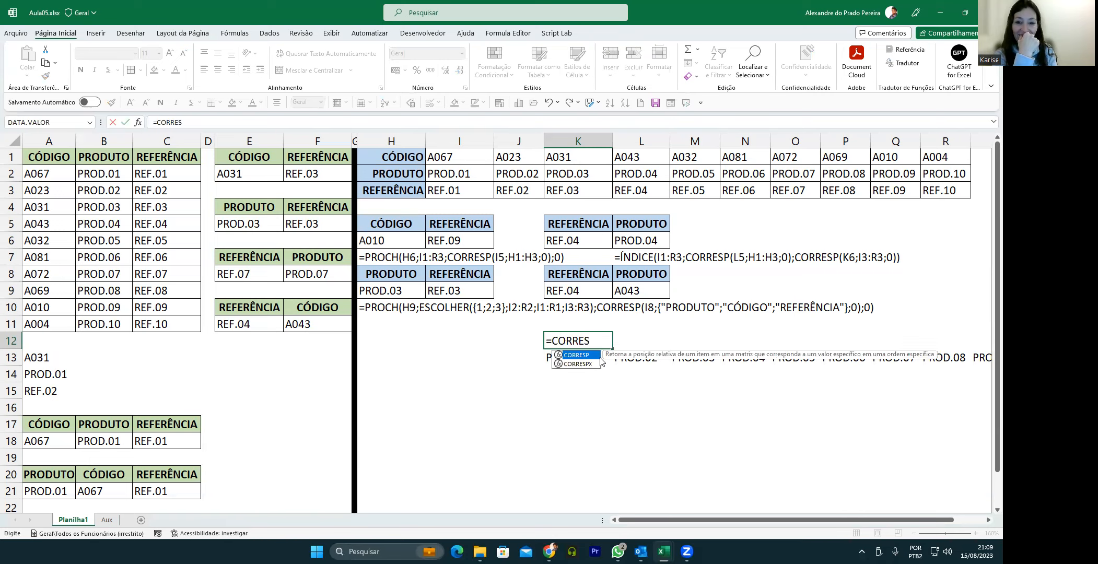
type("P(")
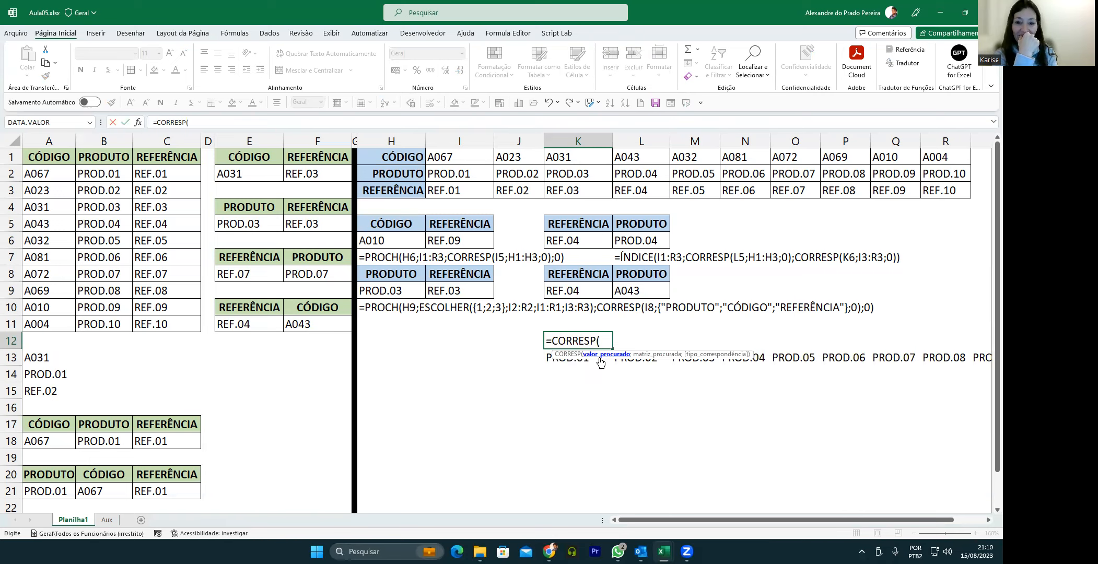
left_click(624, 279)
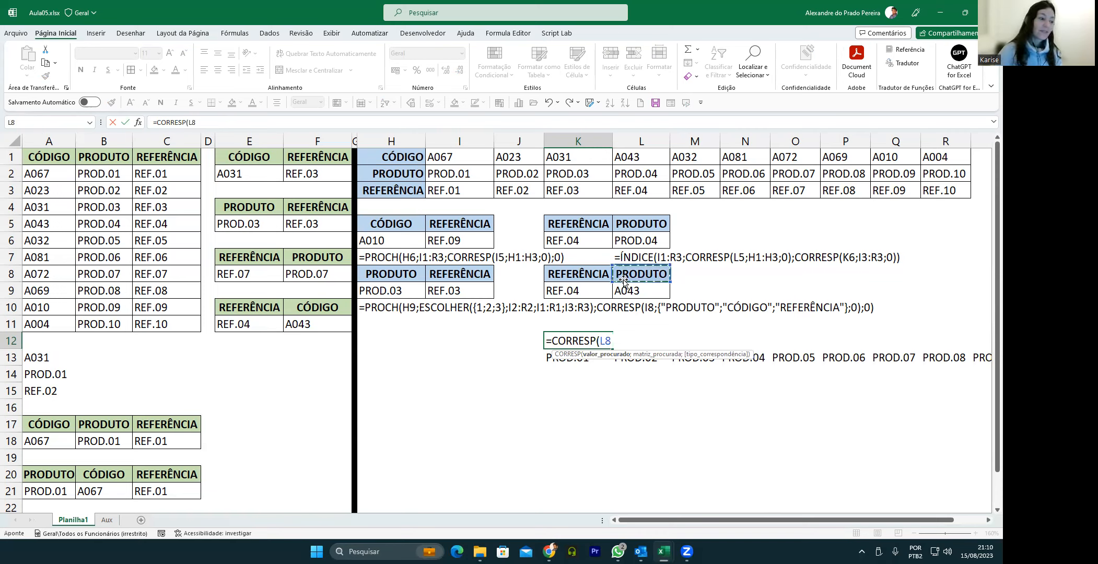
type(";")
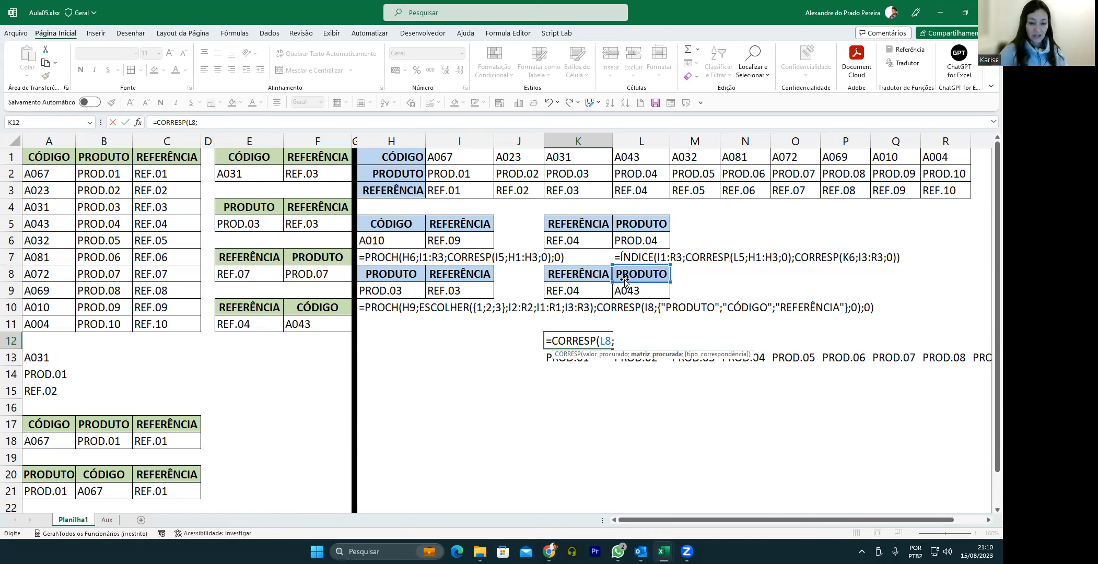
left_click_drag(399, 157, 399, 174)
type(";0)")
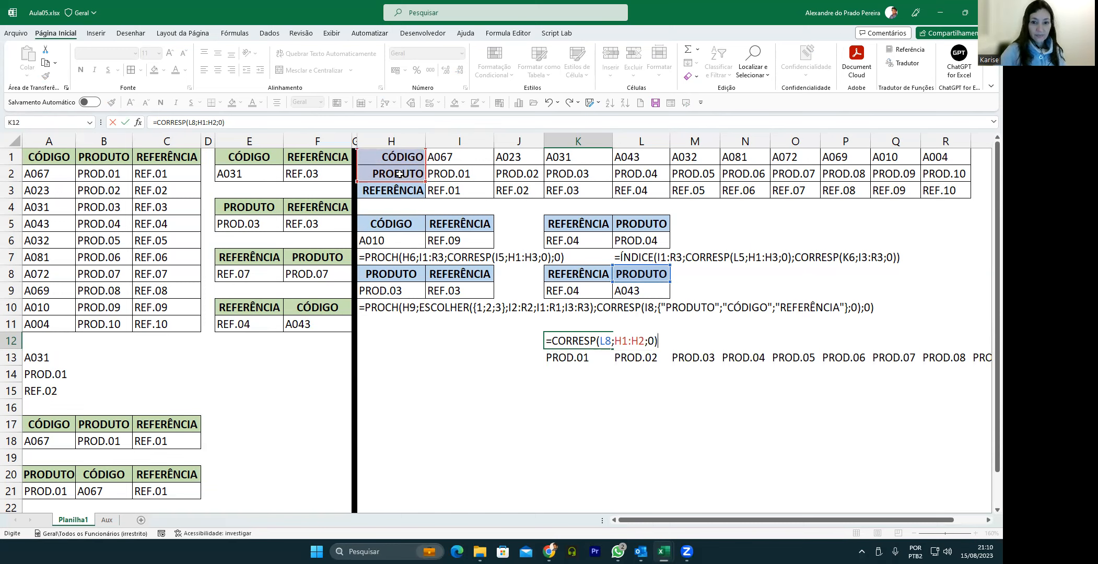
key("Return")
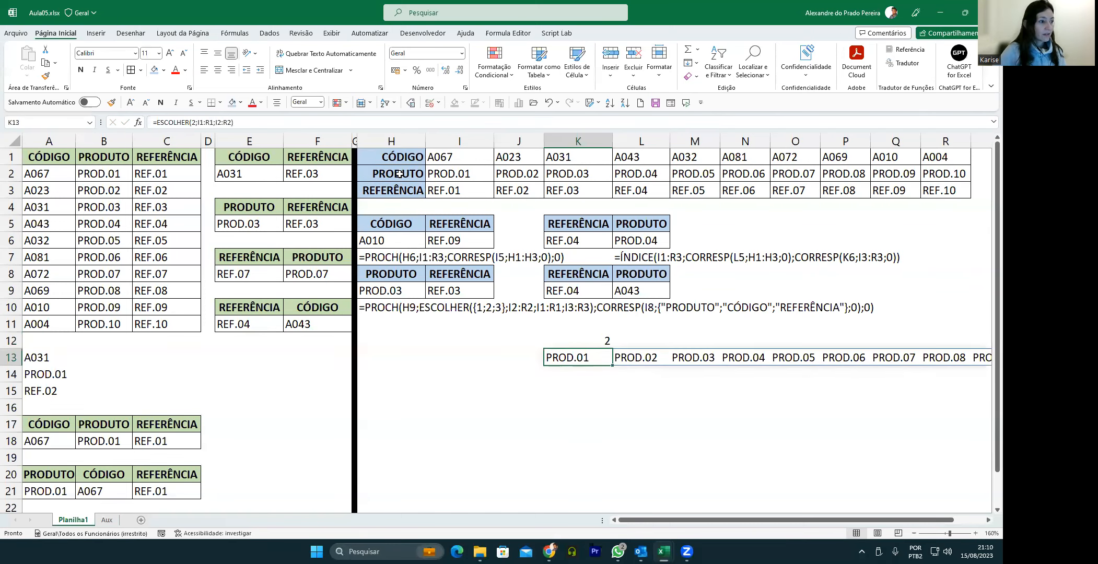
Step: Replace the index number 2 in K13's ESCOLHER formula with a reference to K12
double_click(560, 356)
double_click(608, 357)
key("BackSpace")
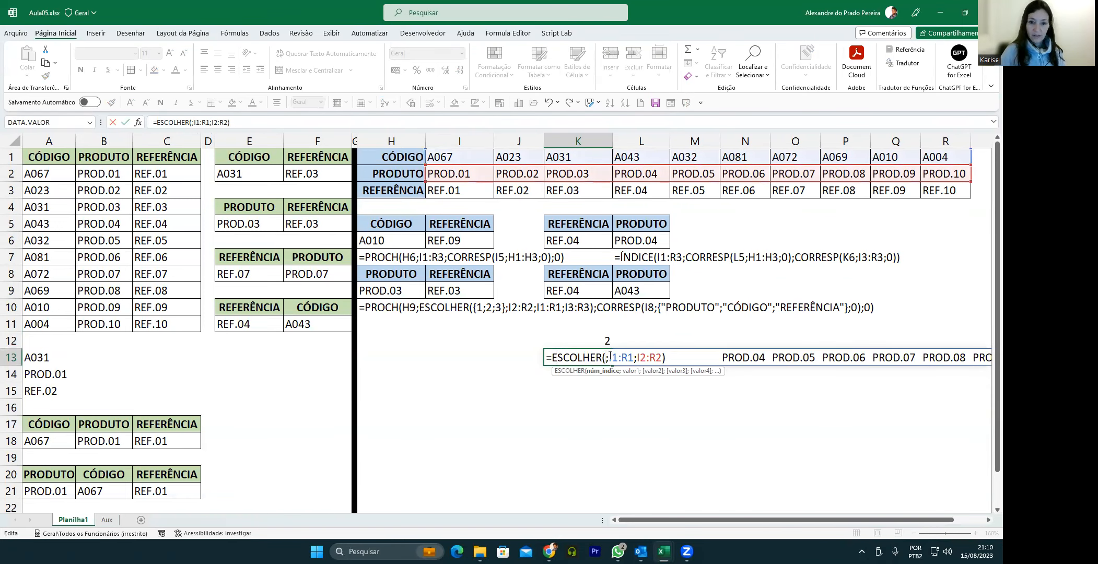
left_click(602, 340)
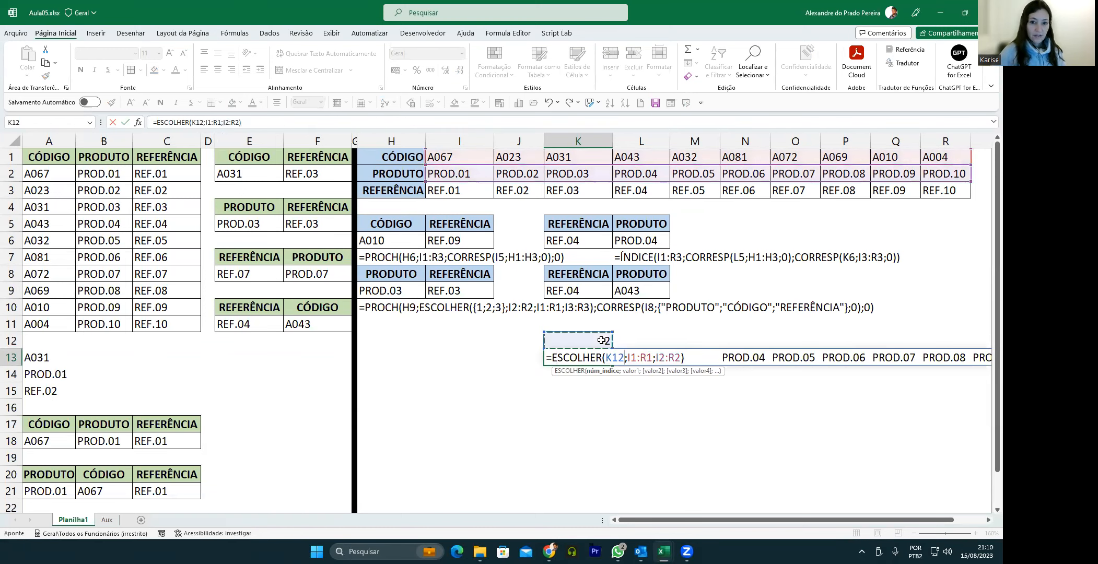
key("Return")
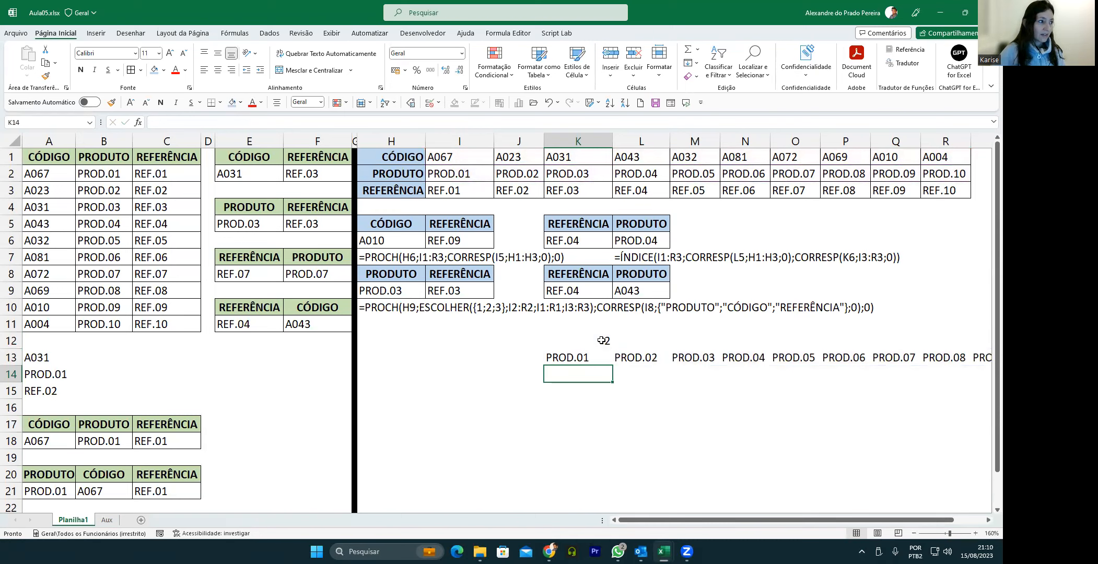
Step: Switch the L8 header to CÓDIGO and back to PRODUTO to test the ESCOLHER row in K13
left_click(649, 273)
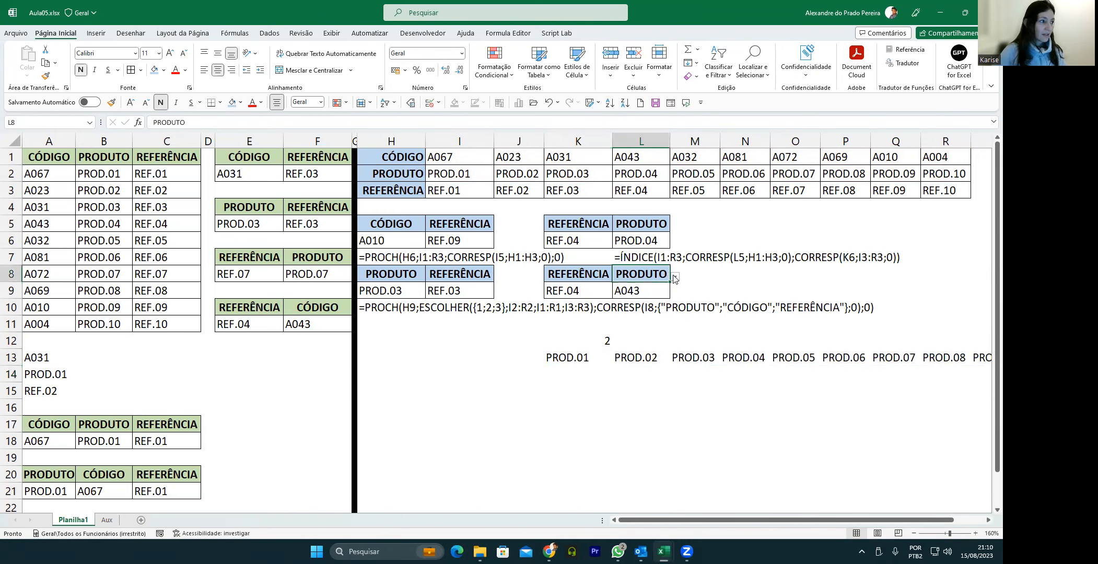
left_click(674, 276)
left_click(653, 289)
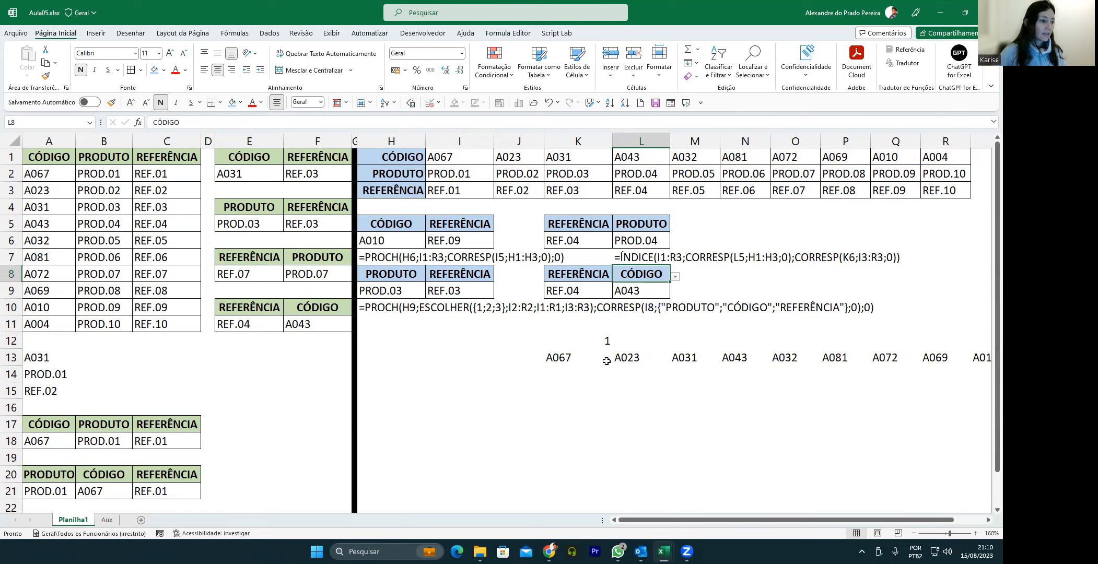
left_click(675, 277)
left_click(627, 300)
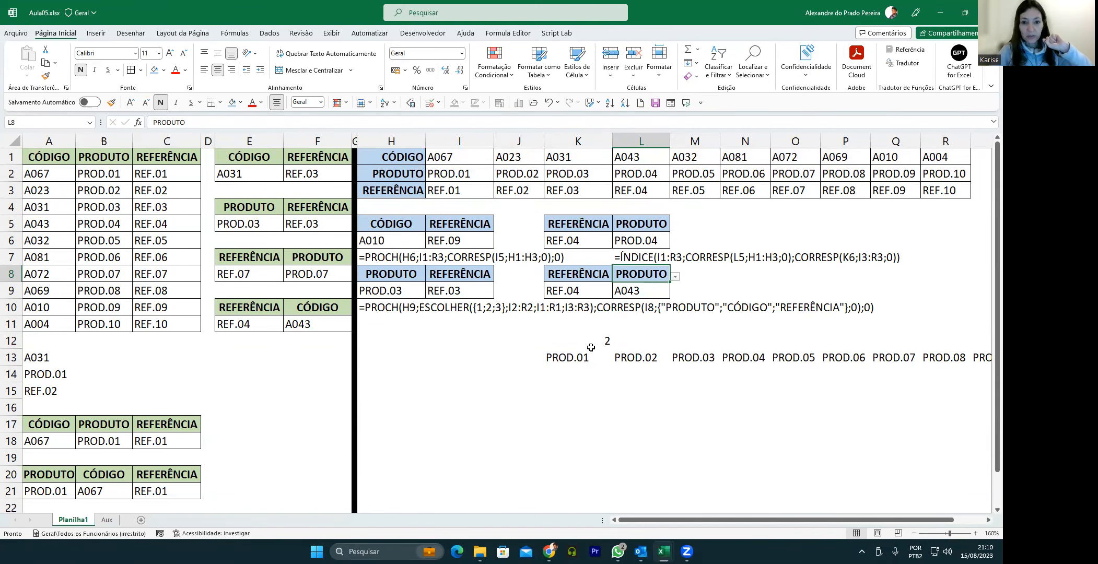
Step: Review how K13's ESCOLHER formula takes its index number from the CORRESP formula in K12
double_click(558, 357)
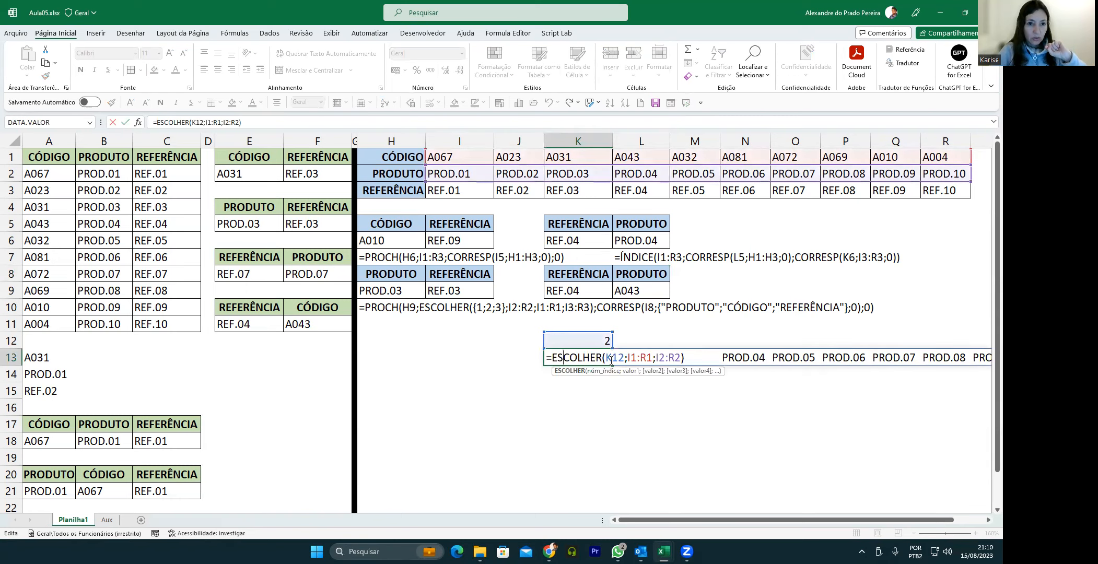
left_click_drag(605, 358, 624, 359)
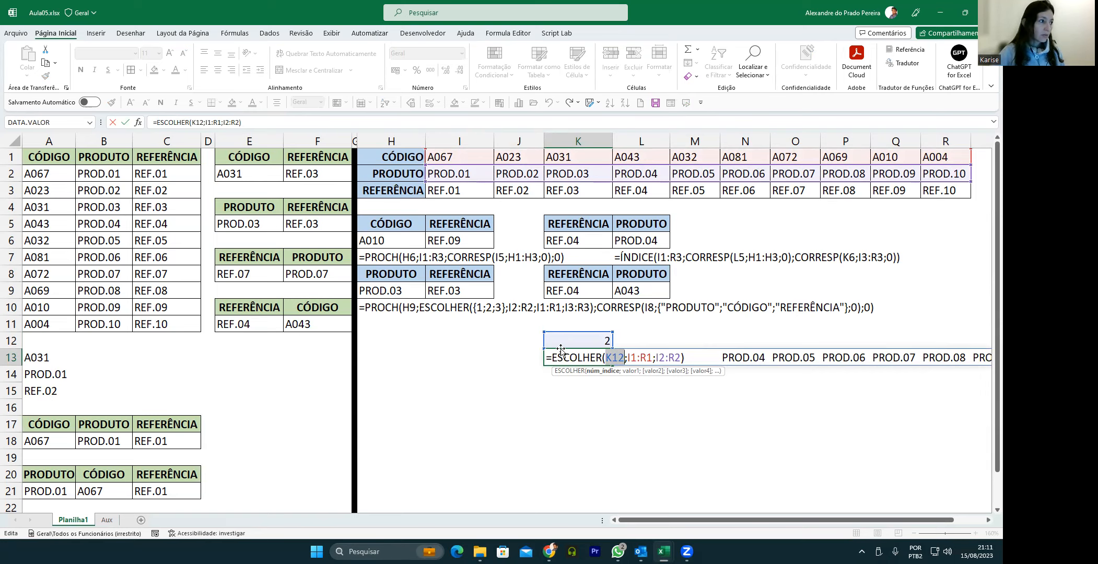
key("Return")
left_click(567, 324)
double_click(566, 340)
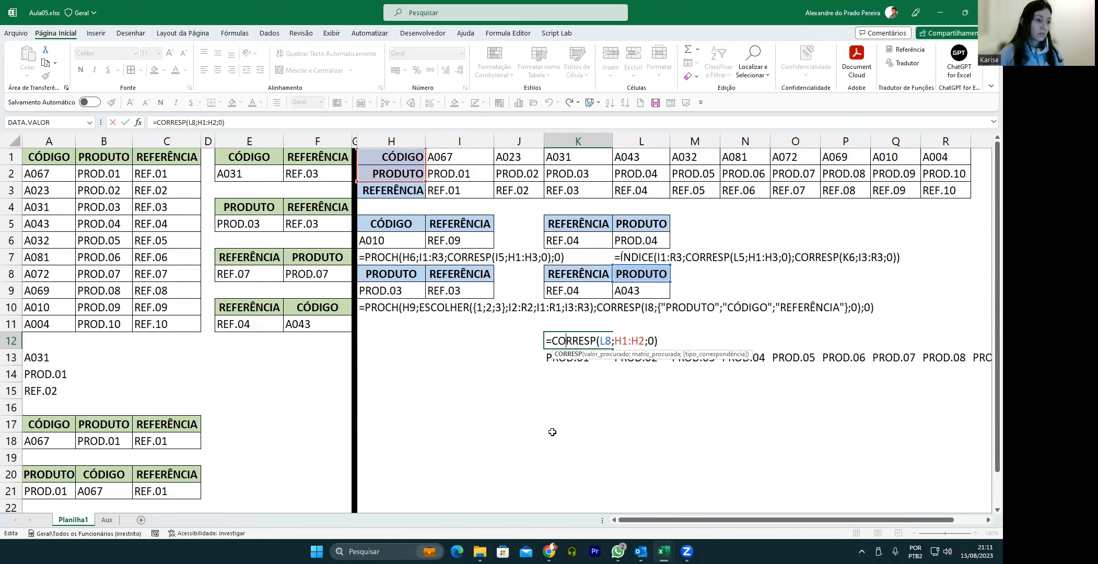
key("Return")
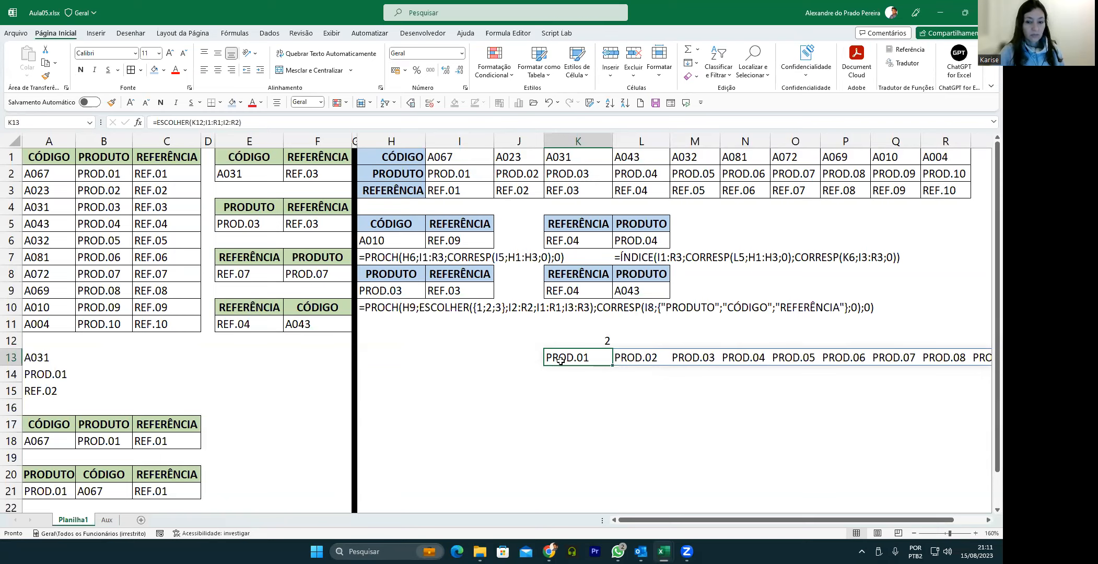
left_click(570, 334)
left_click(566, 360)
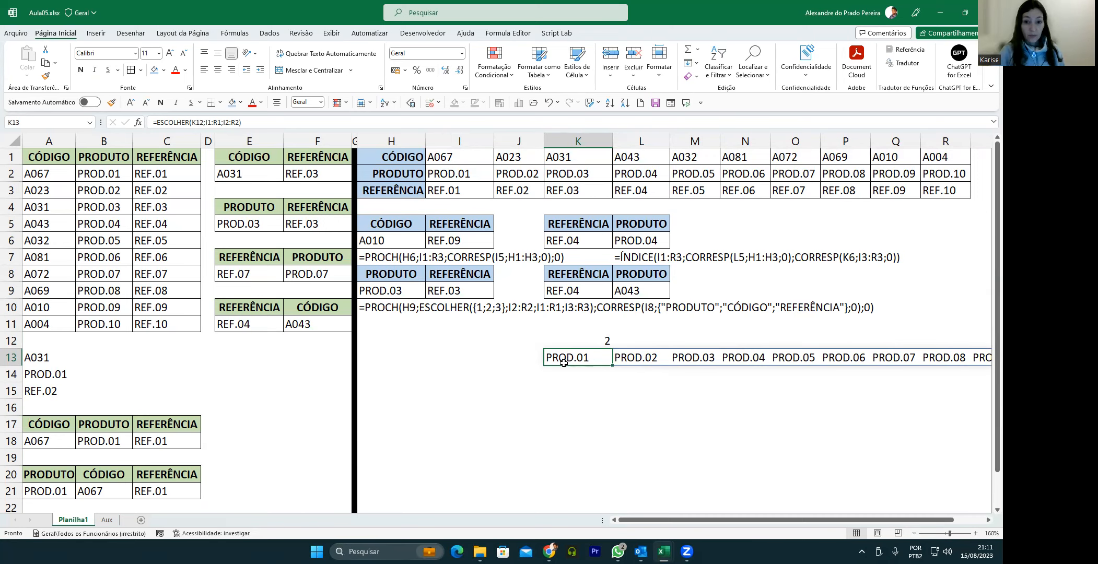
double_click(557, 359)
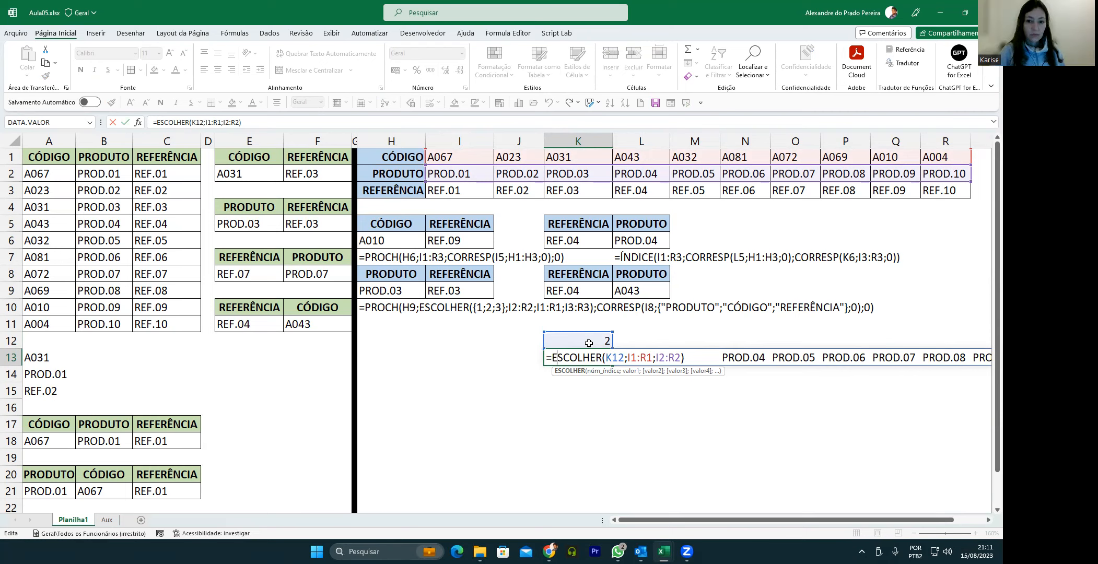
key("Return")
Step: Copy the expression CORRESP(L8;H1:H2;0) from K12's formula, leaving out the equals sign
double_click(573, 341)
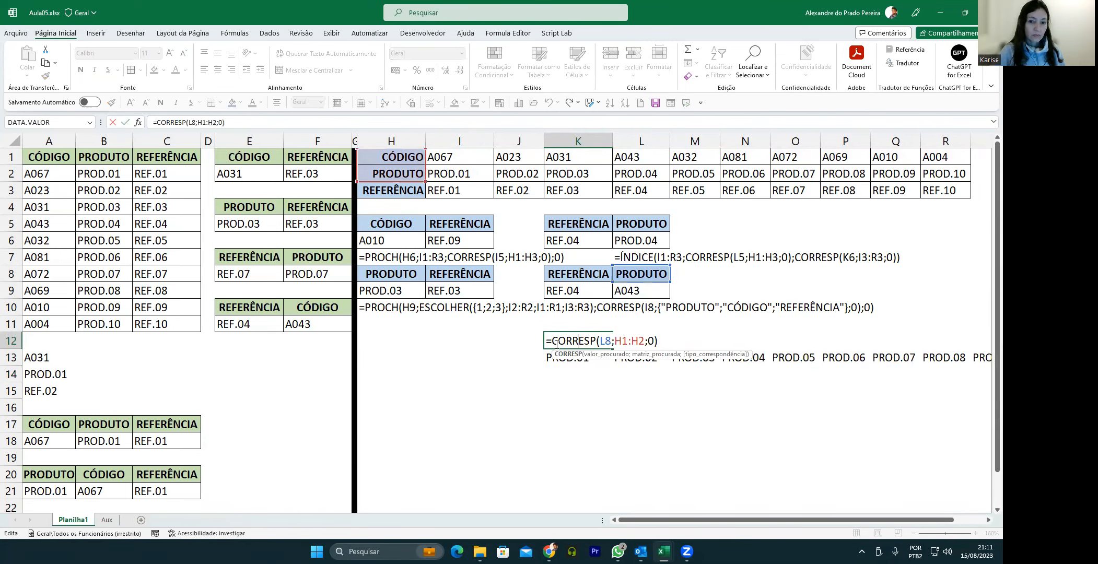
left_click_drag(557, 343, 666, 339)
left_click_drag(565, 345, 551, 345)
key("ctrl+c")
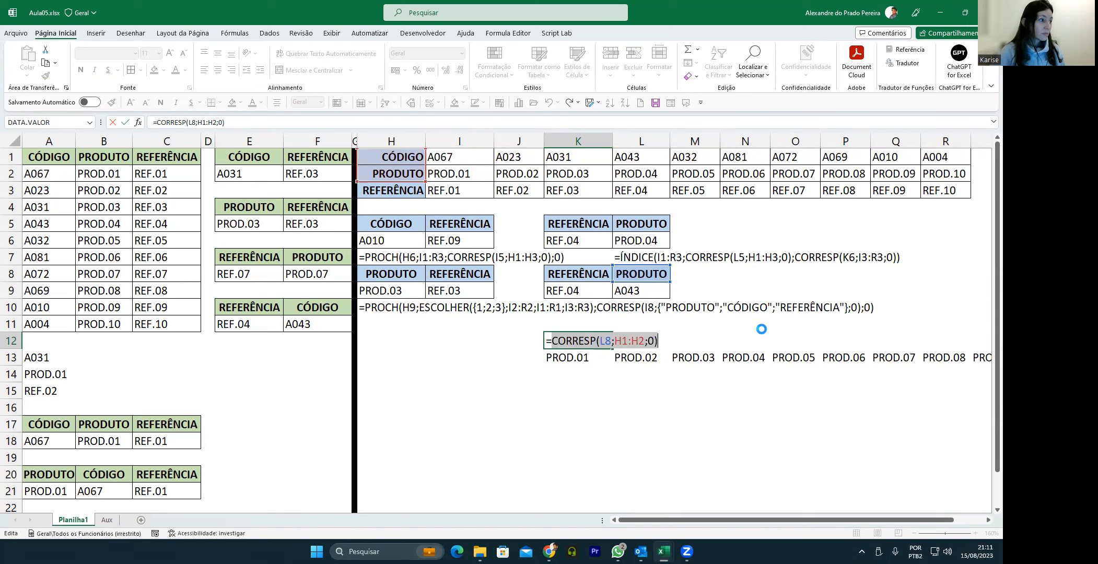
key("Return")
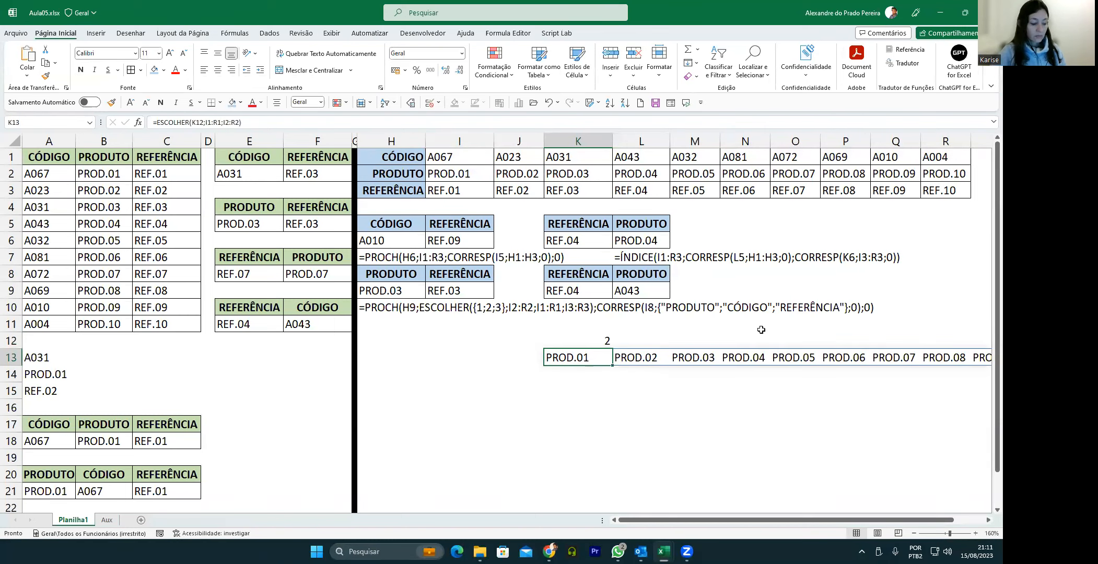
Step: Replace the K12 reference in K13's ESCOLHER formula with the copied CORRESP expression, and clear cell K12
double_click(572, 359)
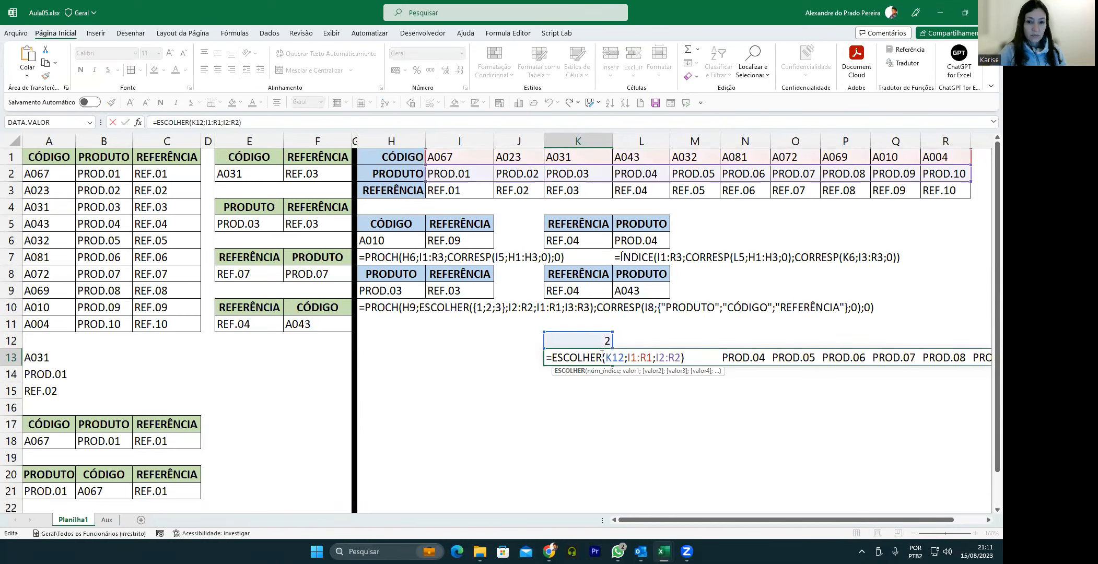
left_click_drag(605, 357, 622, 353)
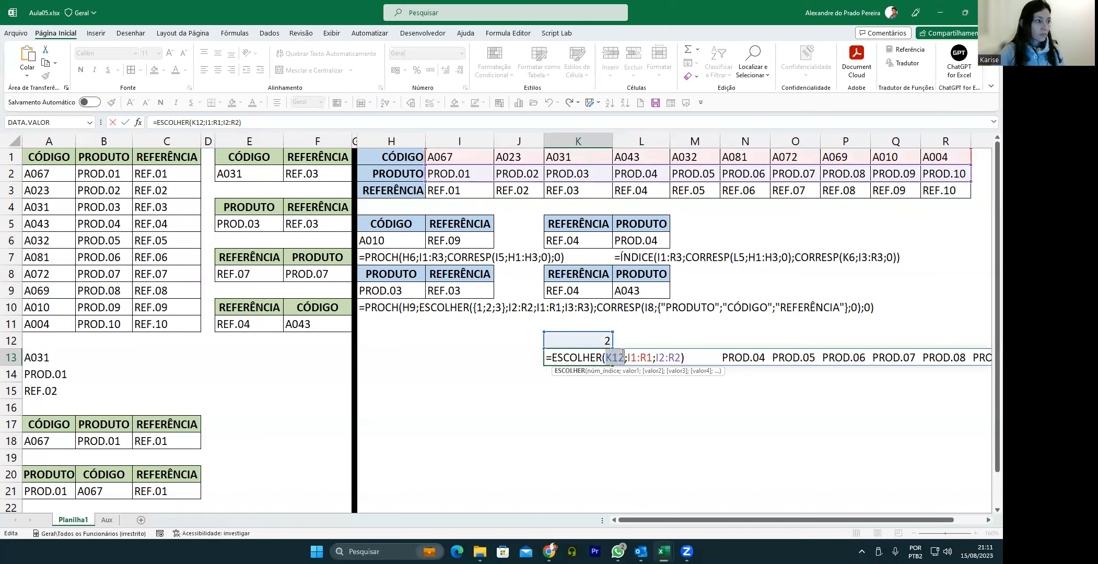
key("ctrl+v")
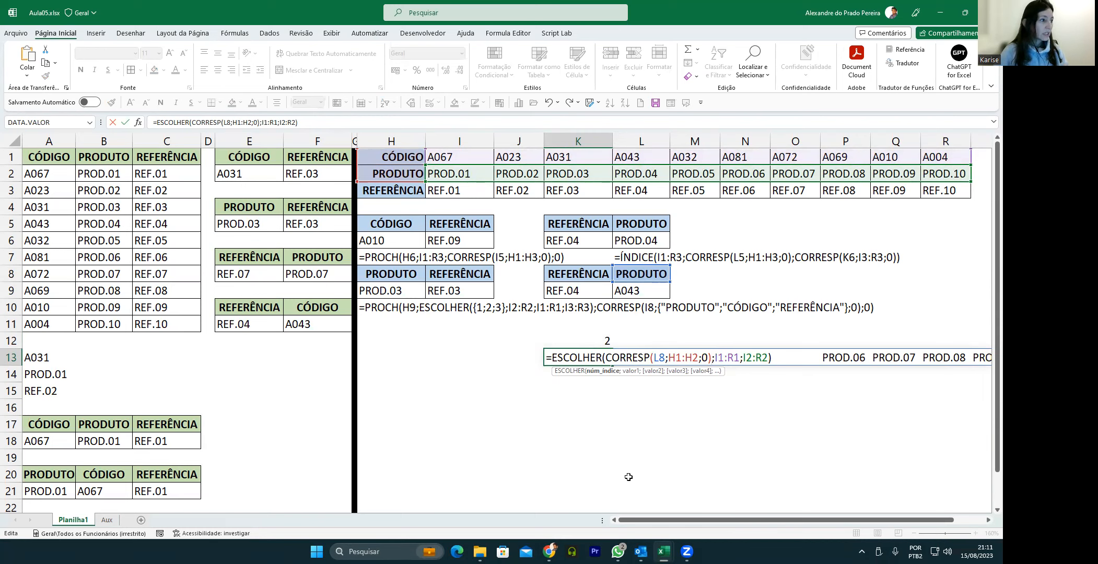
key("Return")
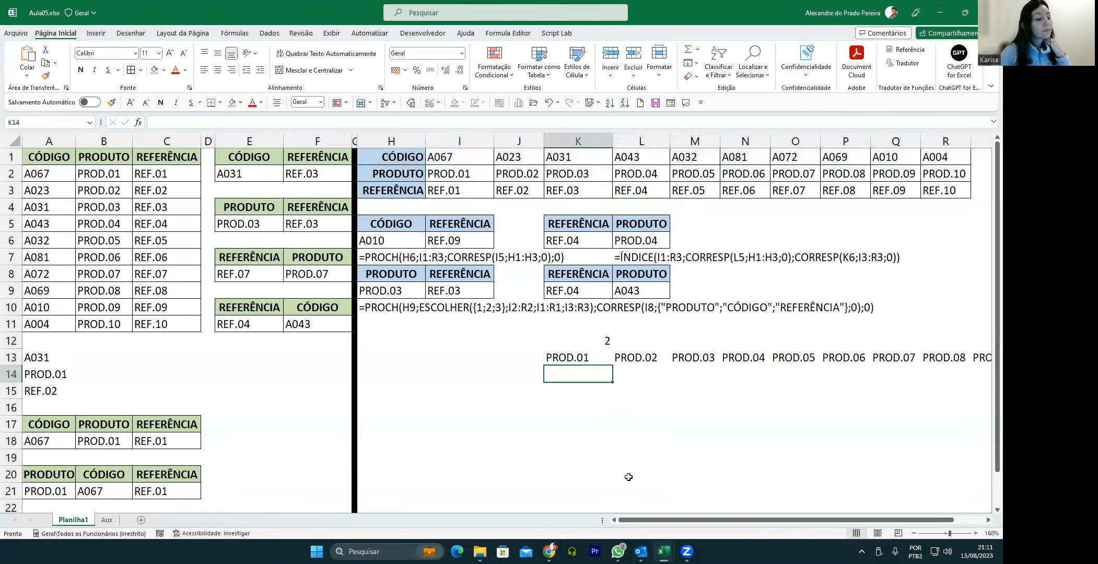
left_click(573, 340)
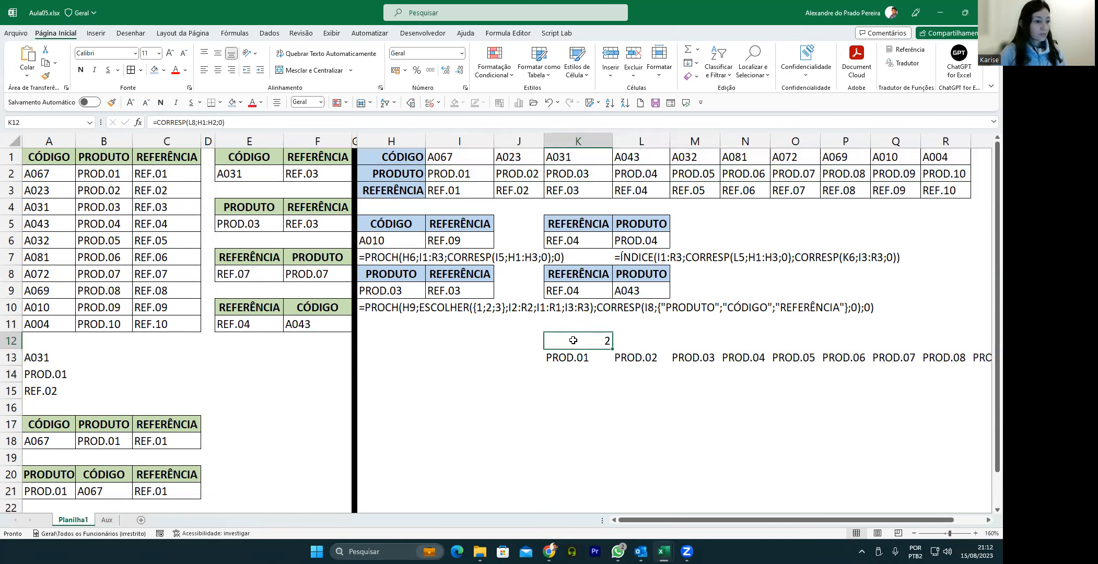
key("Delete")
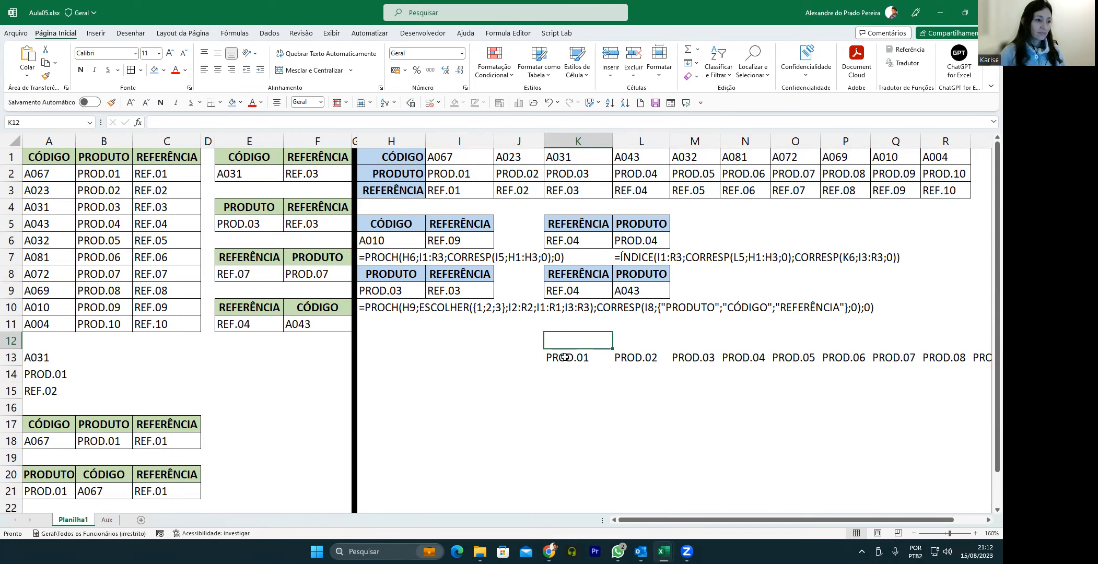
Step: Replace the return array I1:R1 in L9's PROCX formula with the spilled range K13#
double_click(640, 291)
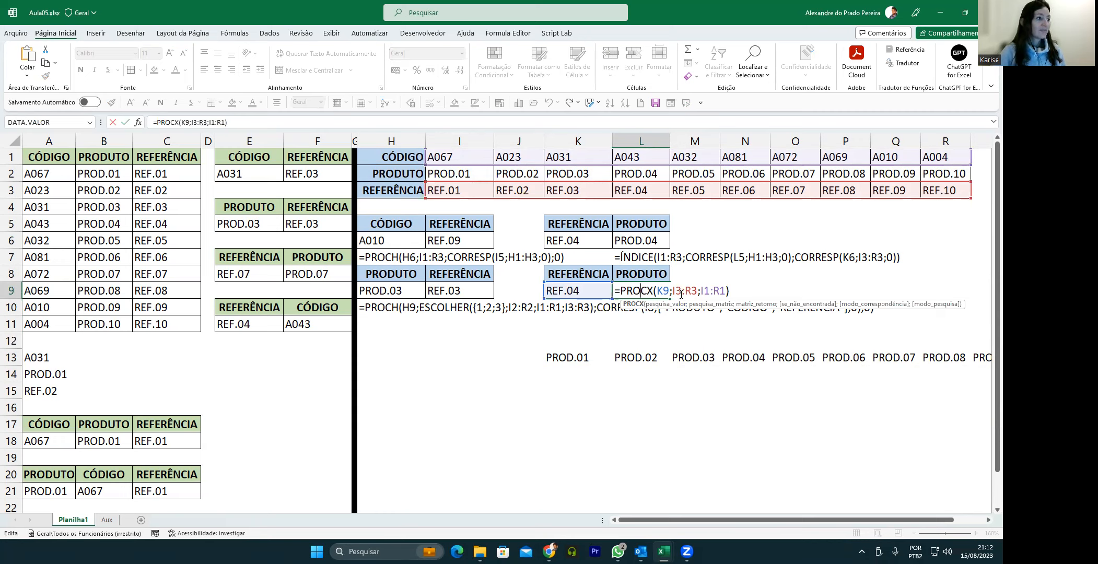
left_click_drag(700, 292, 728, 291)
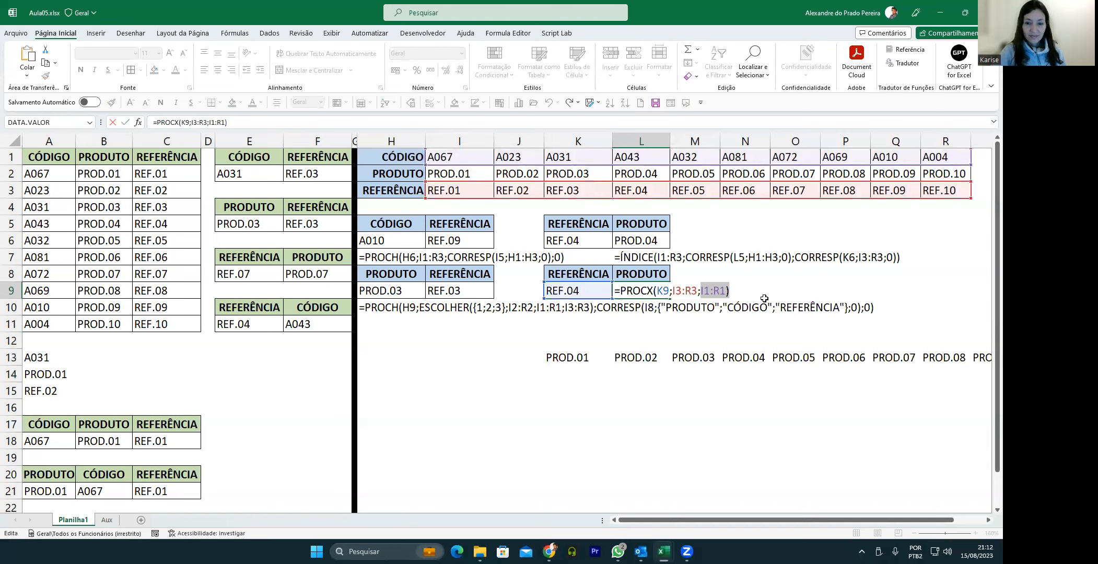
key("BackSpace")
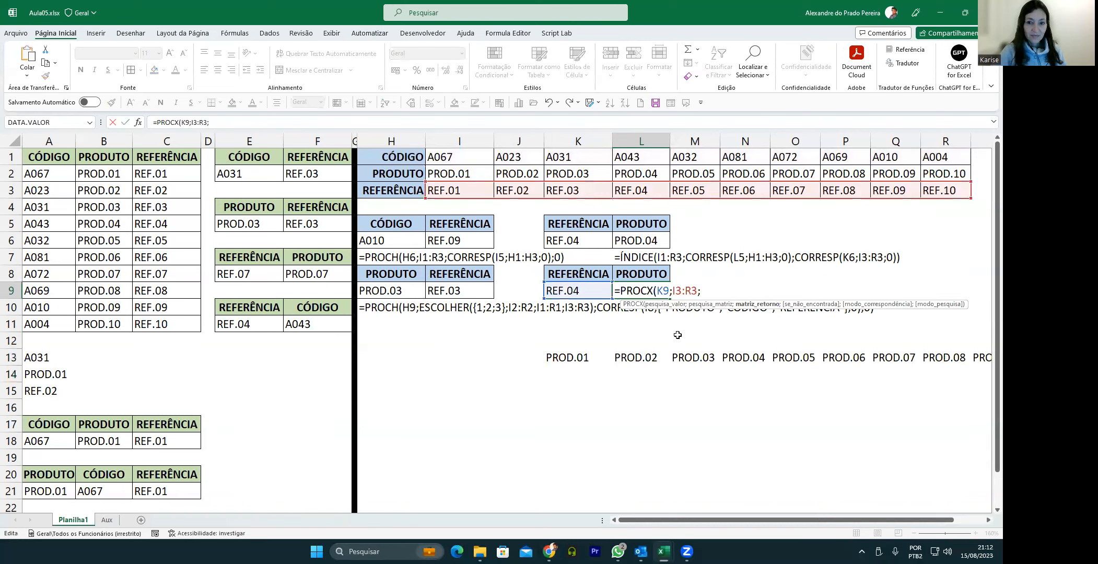
left_click(569, 357)
type("$")
key("BackSpace")
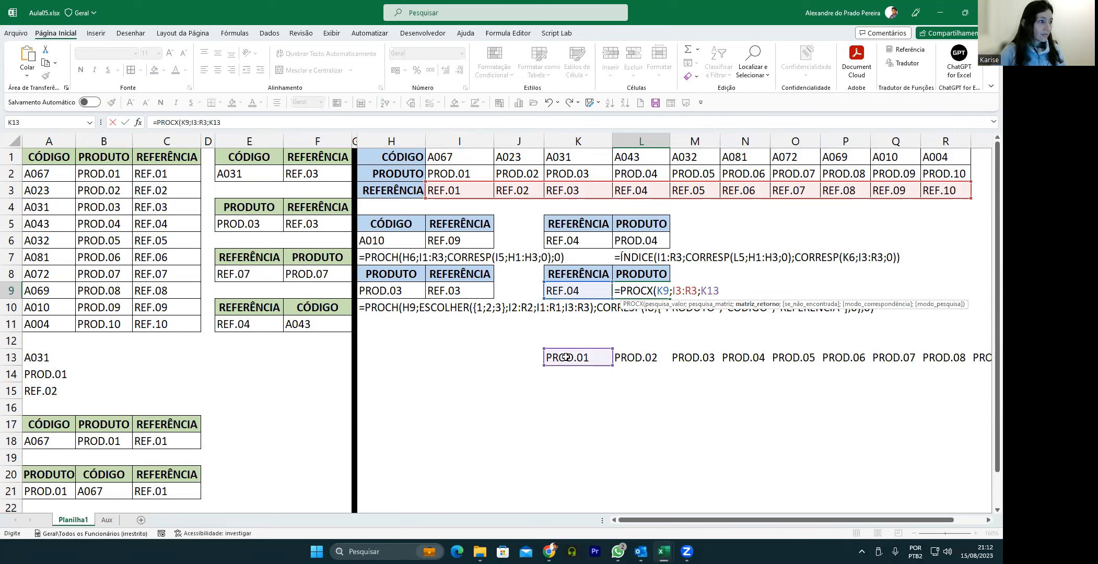
type("#")
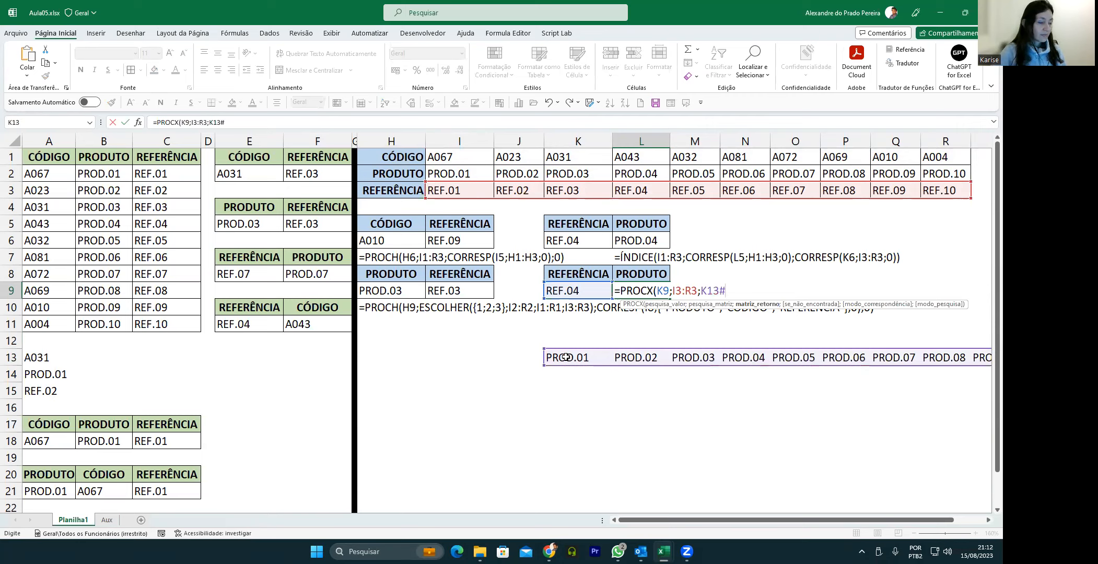
type(")")
key("Return")
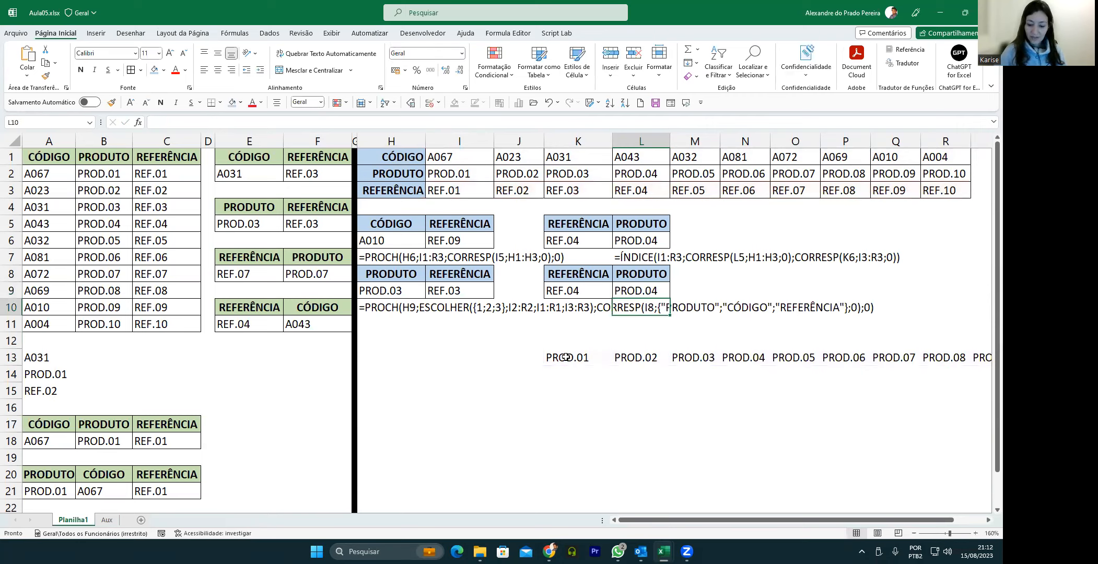
Step: Choose CÓDIGO as the header in L8 to test the PROCX result in L9
left_click(641, 278)
left_click(675, 276)
left_click(628, 289)
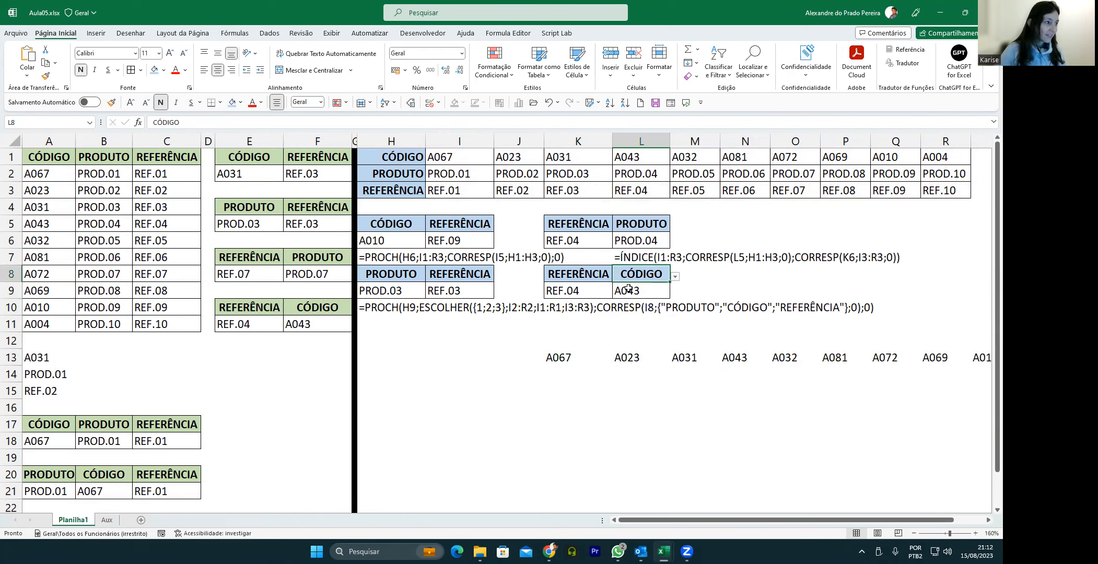
Step: Copy the expression ESCOLHER(CORRESP(L8;H1:H2;0);I1:R1;I2:R2) from K13's formula, leaving out the equals sign
double_click(646, 290)
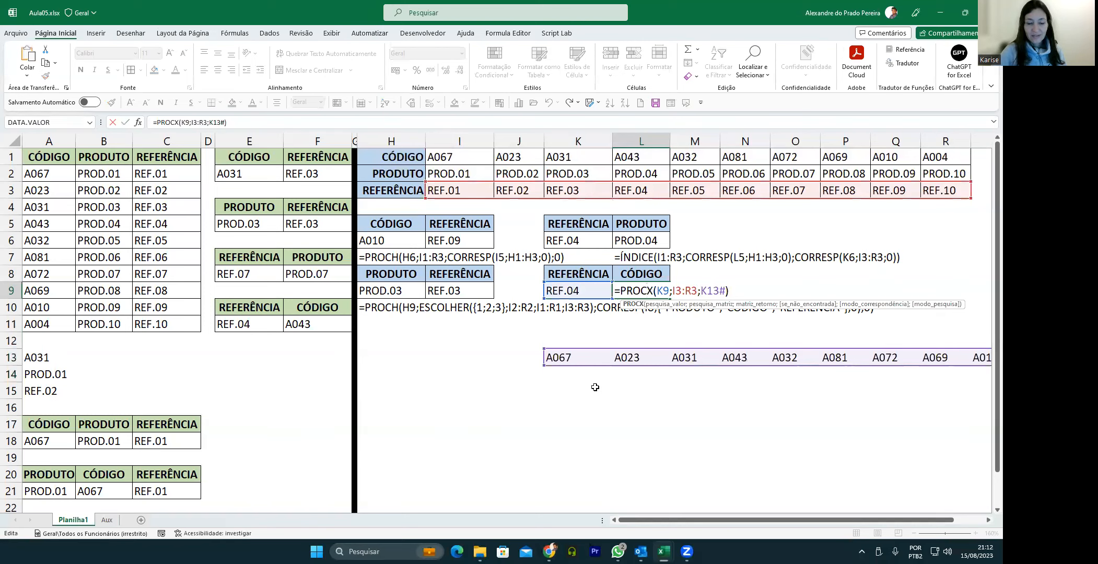
key("Return")
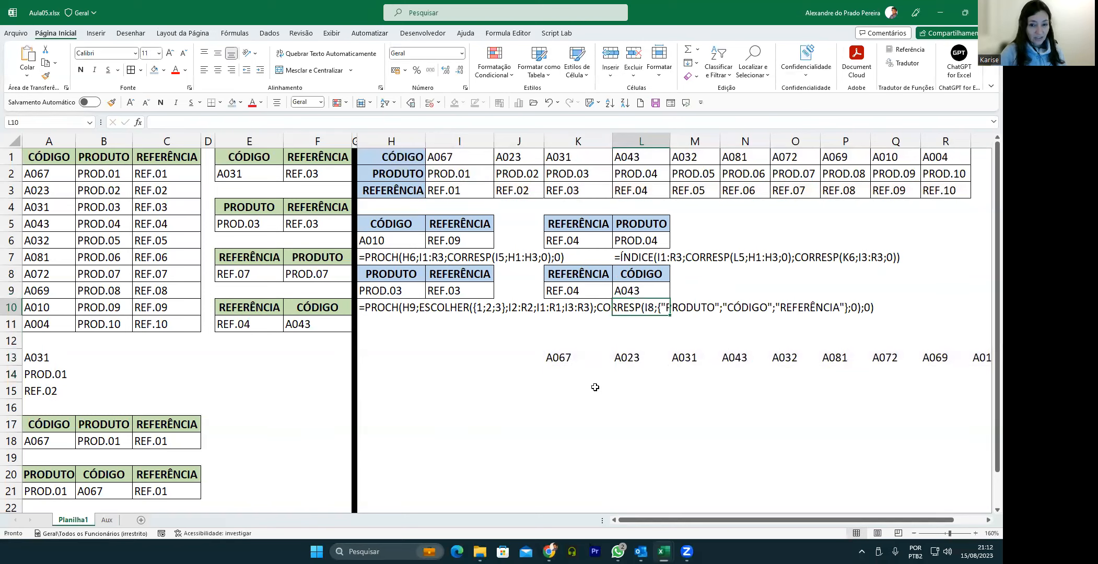
double_click(554, 357)
left_click_drag(554, 357, 809, 356)
key("ctrl+c")
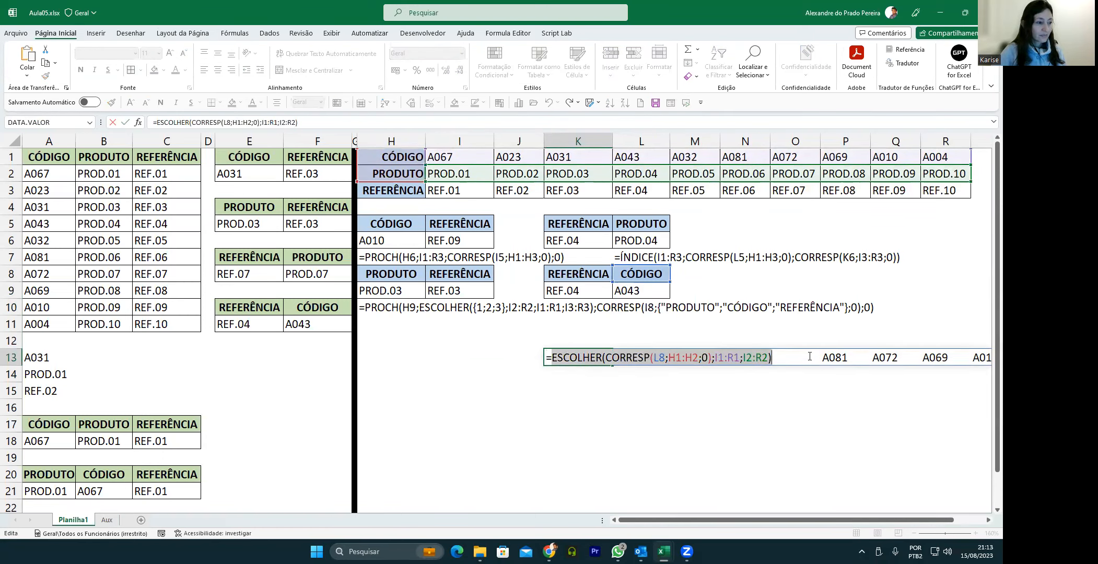
key("Return")
Step: Replace the K13# reference in L9's PROCX formula with the copied ESCOLHER expression
left_click(659, 289)
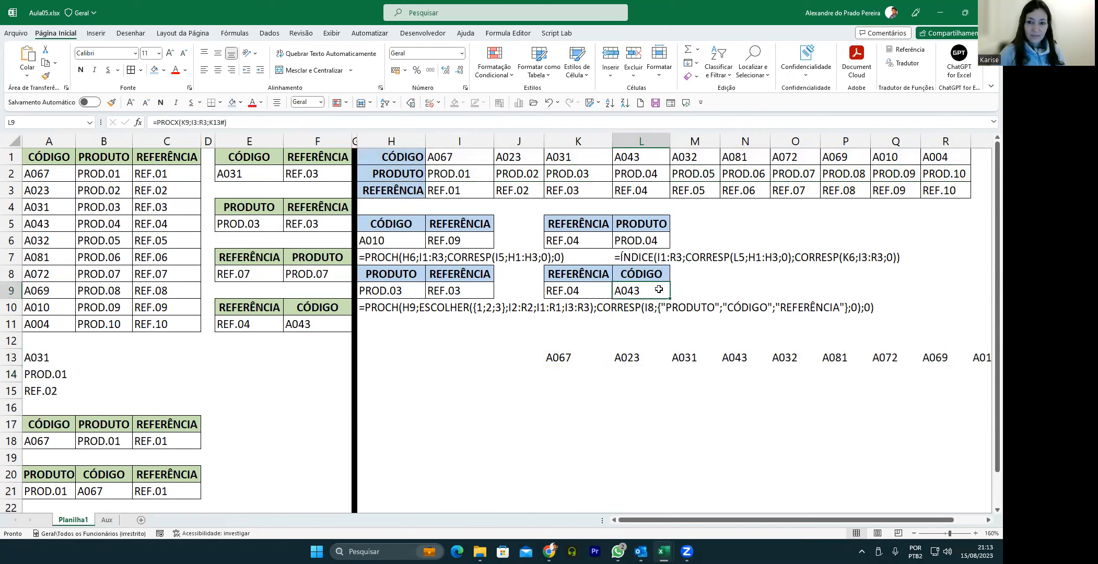
double_click(659, 289)
left_click_drag(702, 290, 728, 289)
key("ctrl+v")
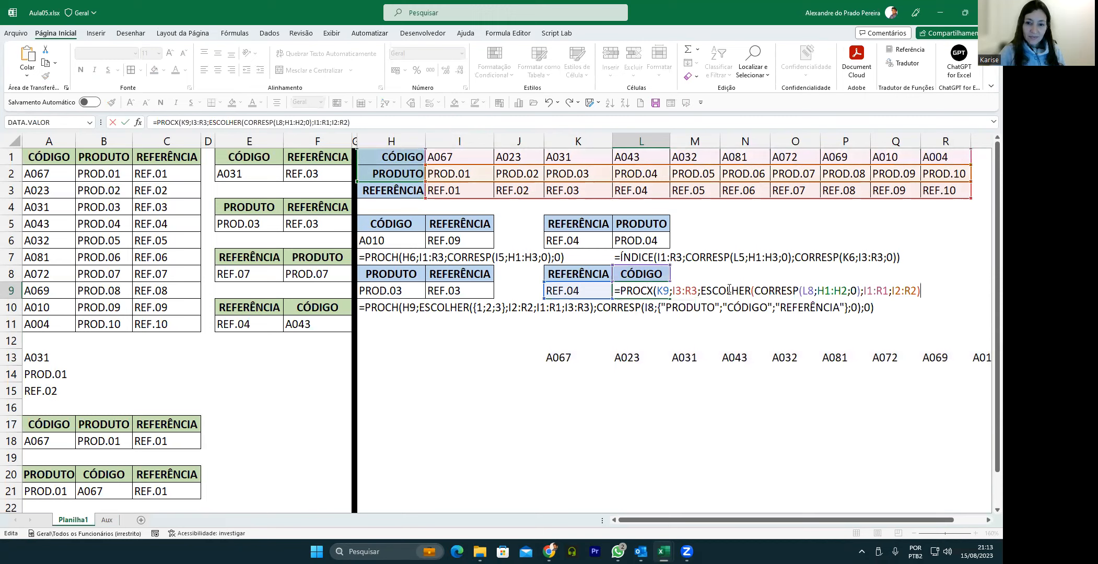
key("Return")
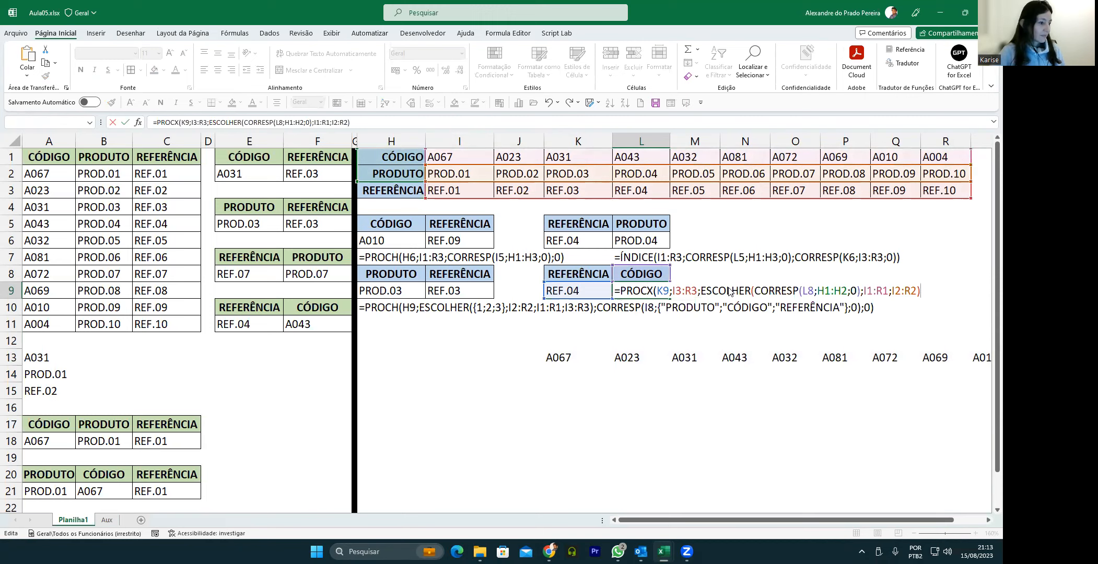
key("n")
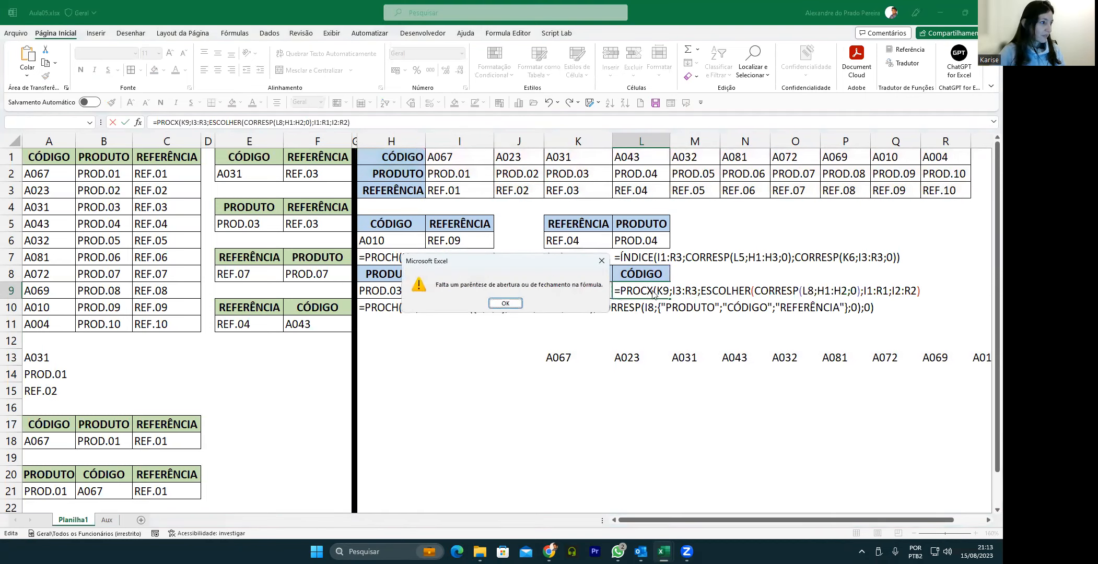
left_click(512, 303)
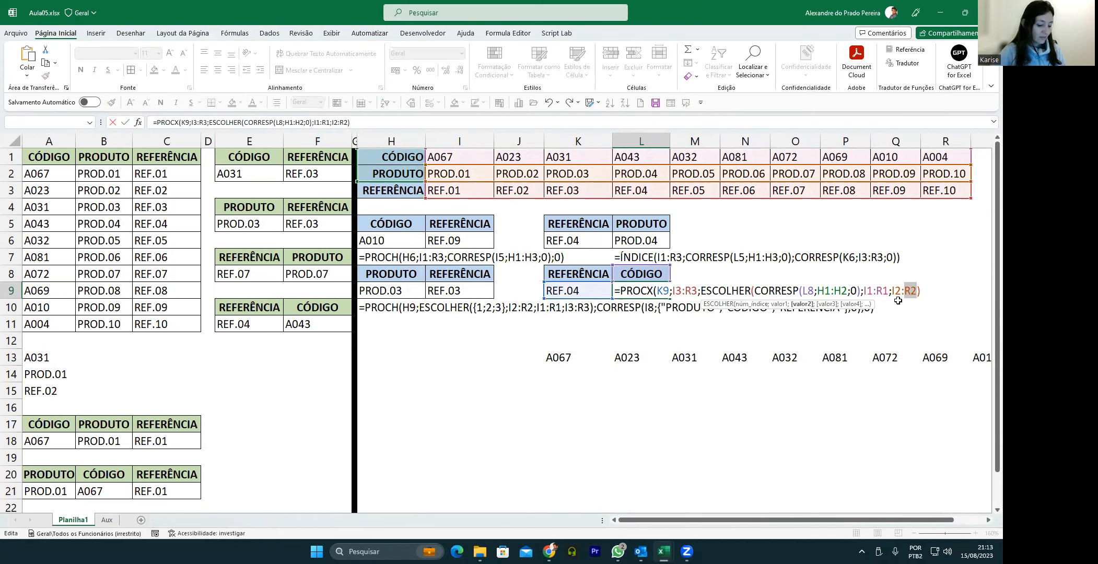
Step: Complete L9's PROCX formula with the missing closing parenthesis after the ESCOLHER expression
key("Right")
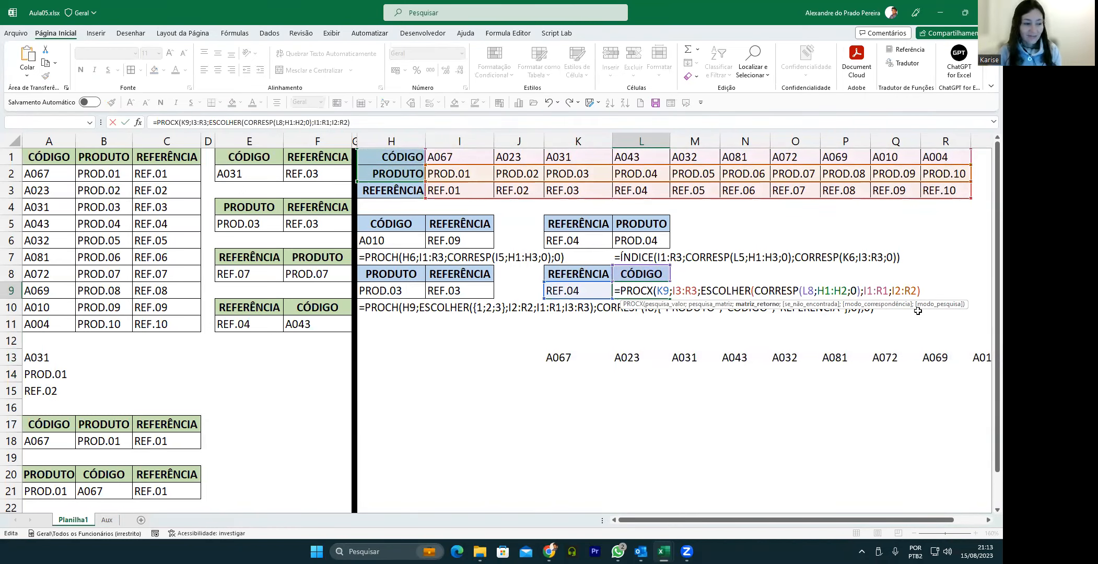
key("BackSpace")
type(")")
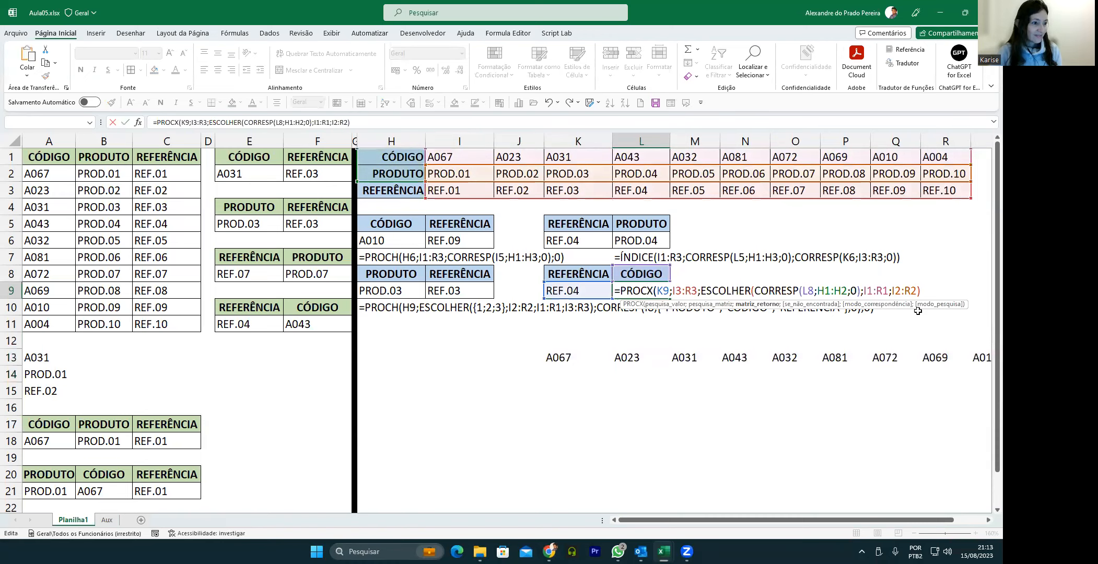
type(";0")
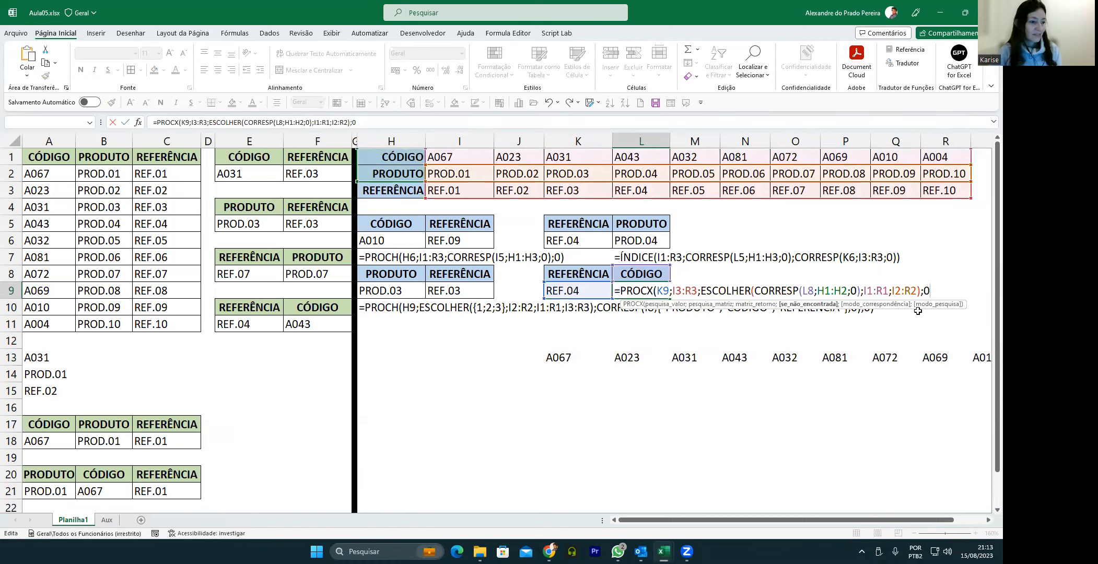
key("BackSpace")
key("BackSpace")
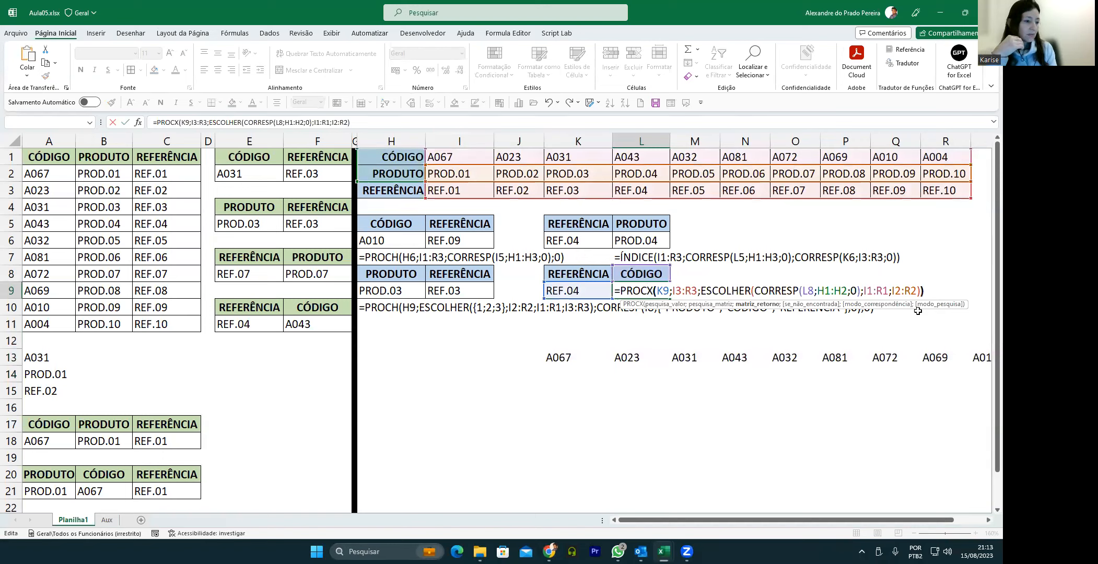
type(")")
key("Return")
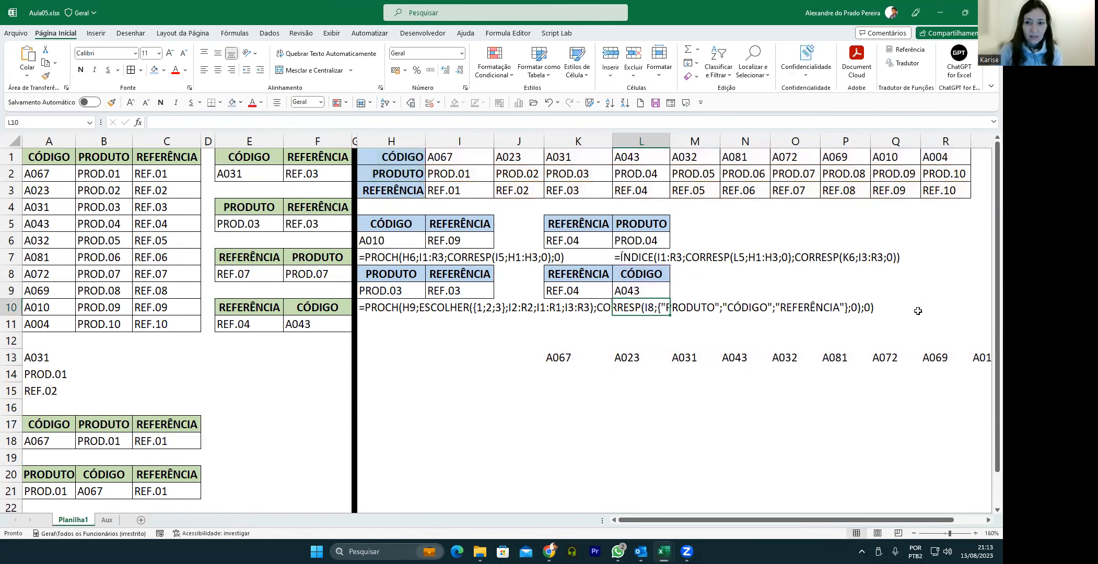
Step: Review the combined PROCX formula in L9 and clear the helper formula in K13
double_click(634, 291)
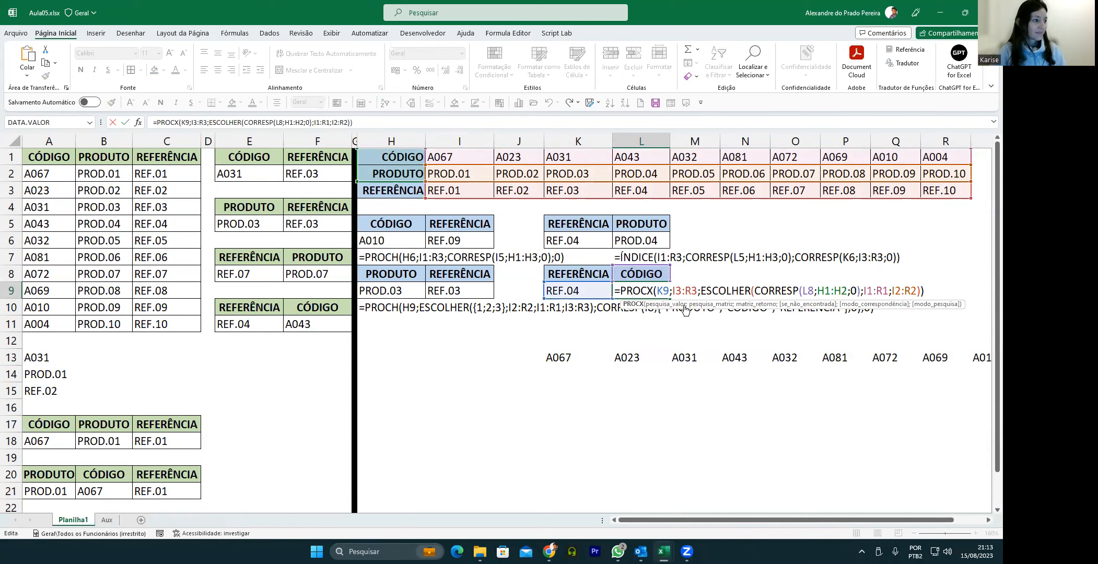
key("Return")
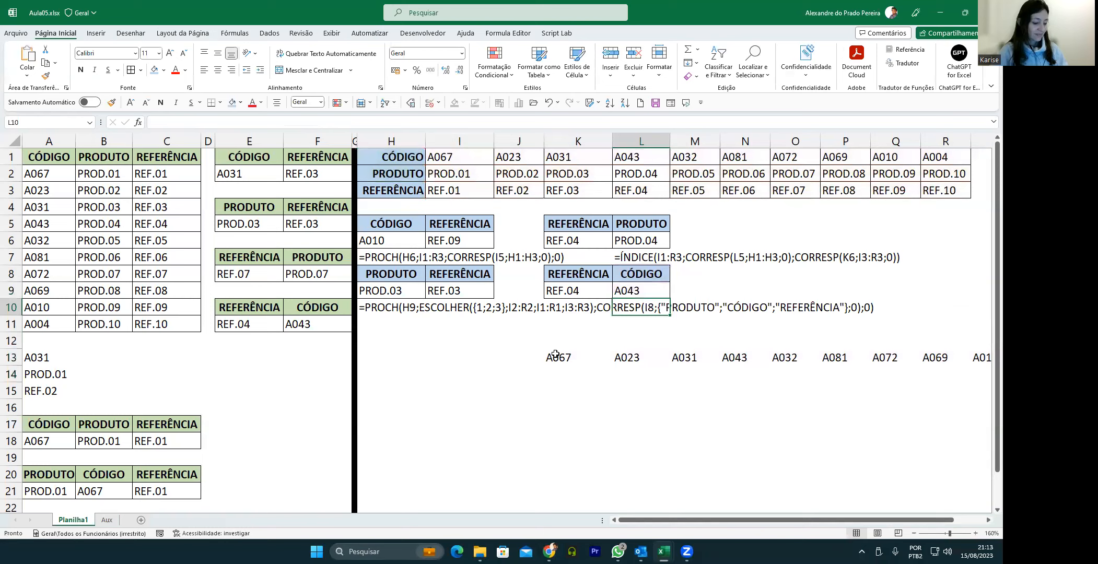
left_click(555, 354)
key("Delete")
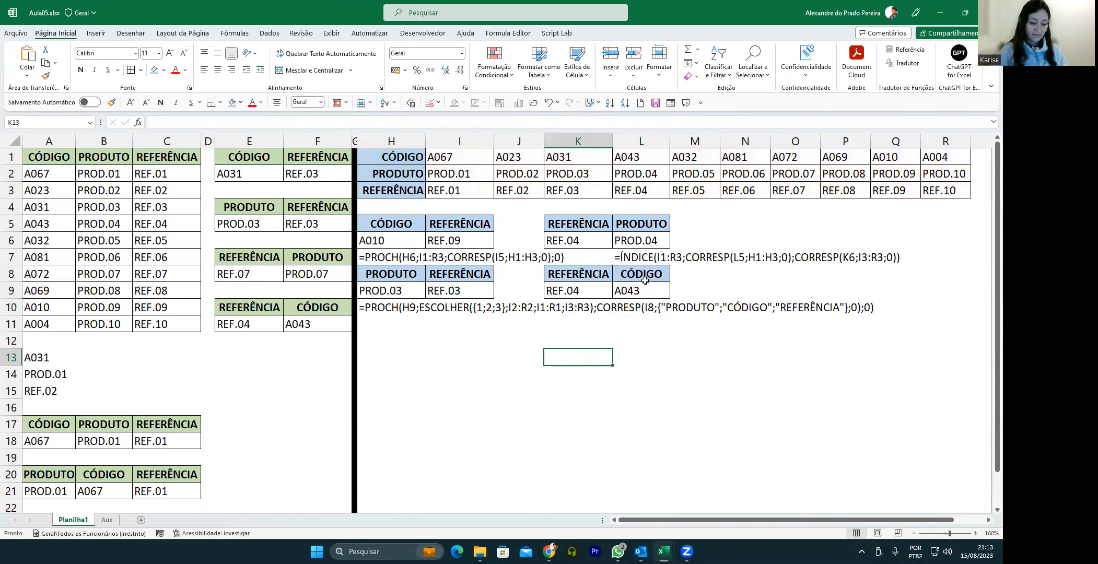
Step: Test L9's lookup by switching the L8 header to PRODUTO and back to CÓDIGO
left_click(645, 276)
left_click(675, 277)
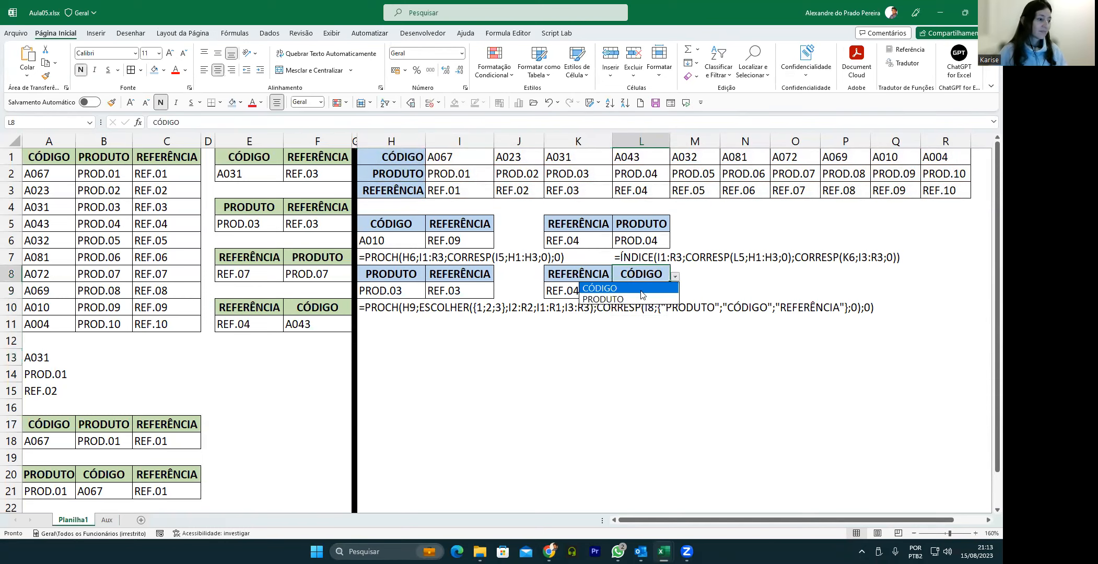
left_click(615, 300)
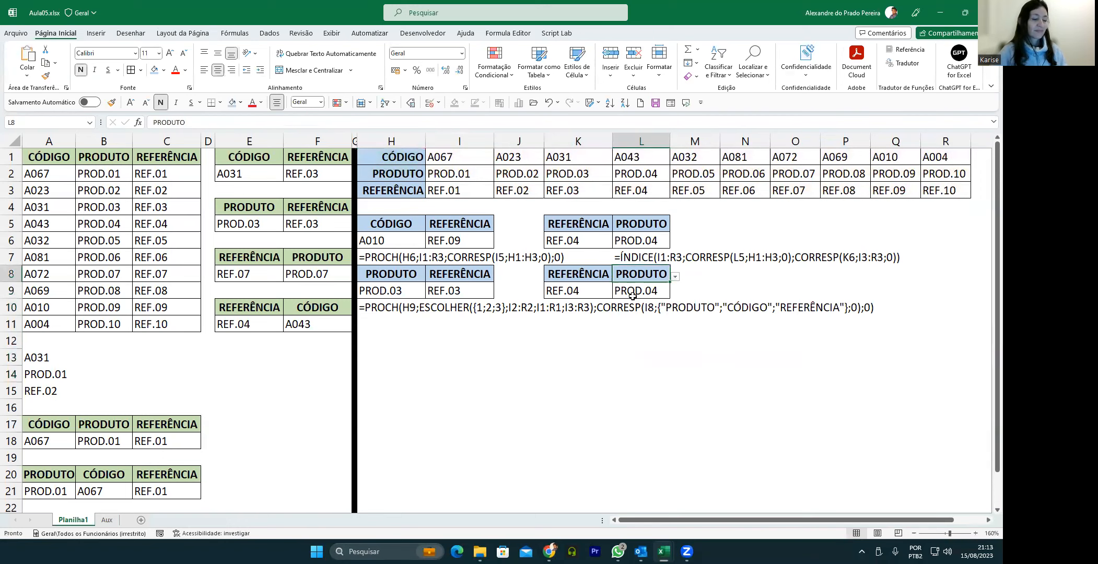
left_click(675, 280)
left_click(636, 288)
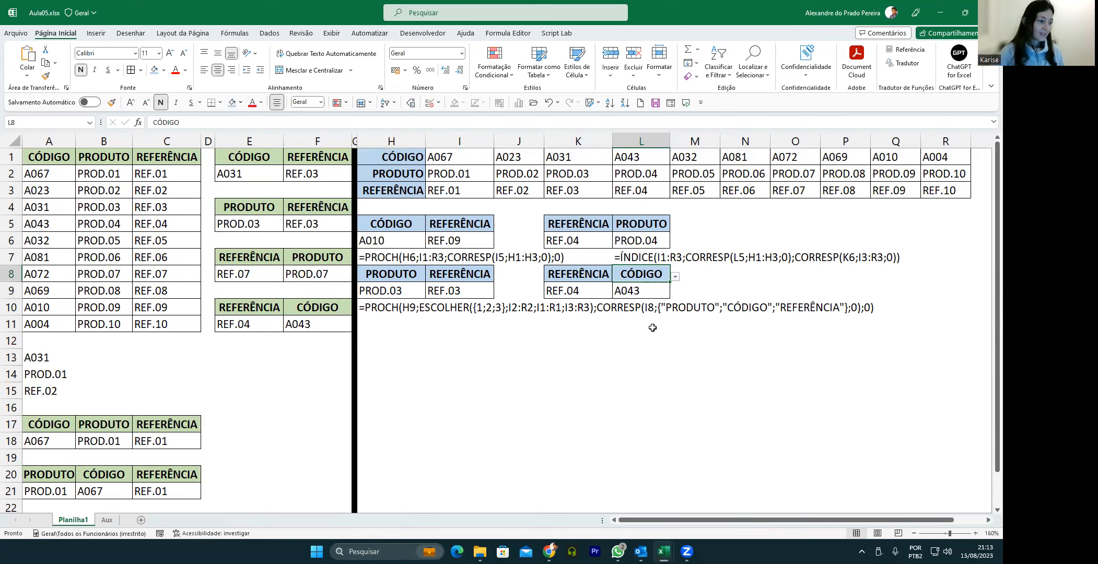
Step: Enter =FÓRMULATEXTO(L9) in K12 to display the PROCX formula as text
left_click(575, 338)
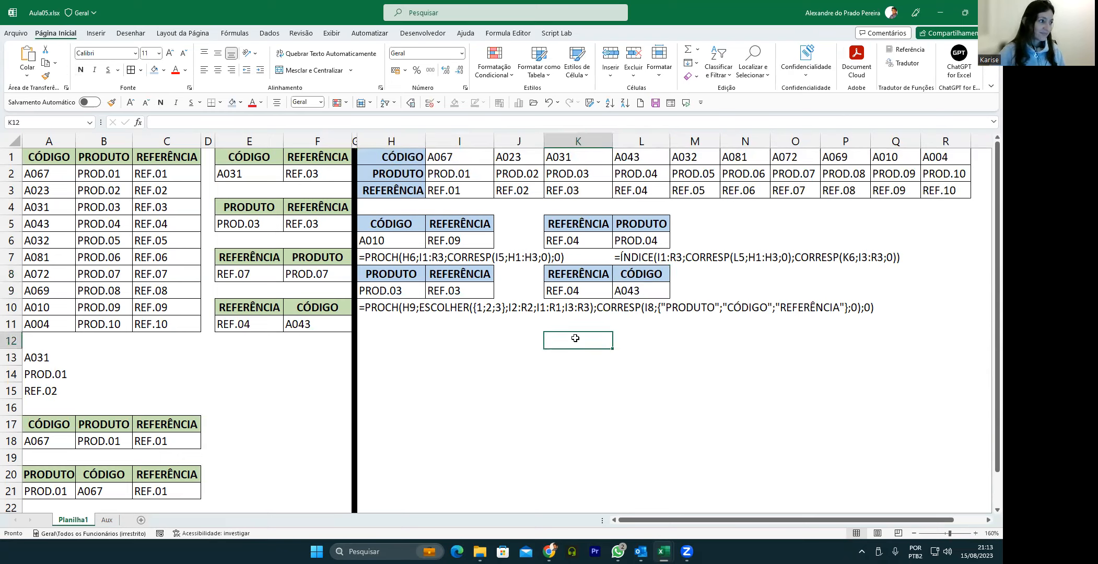
type("=F")
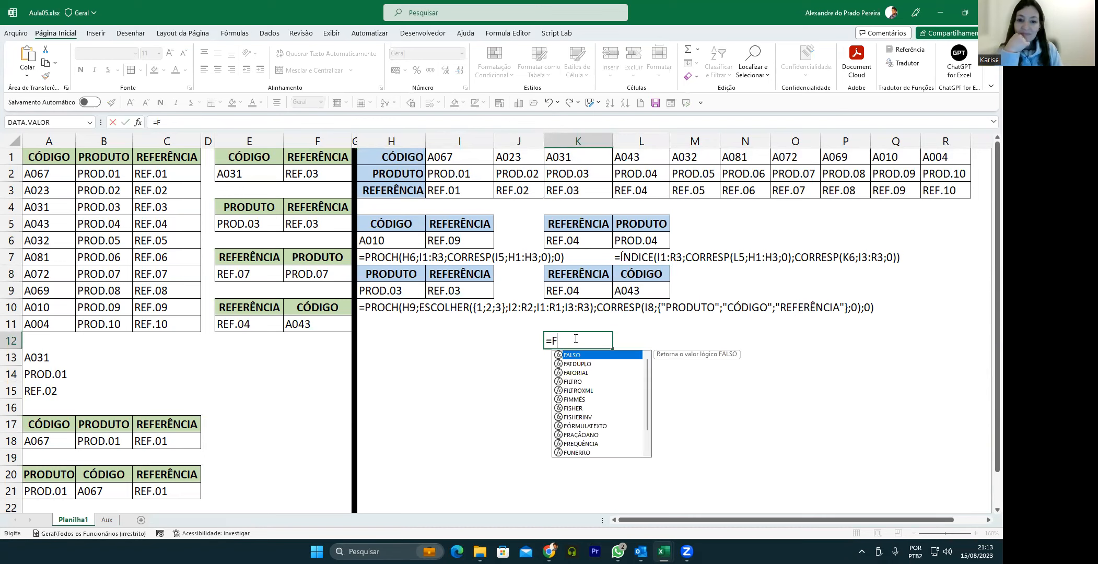
type("ÓR")
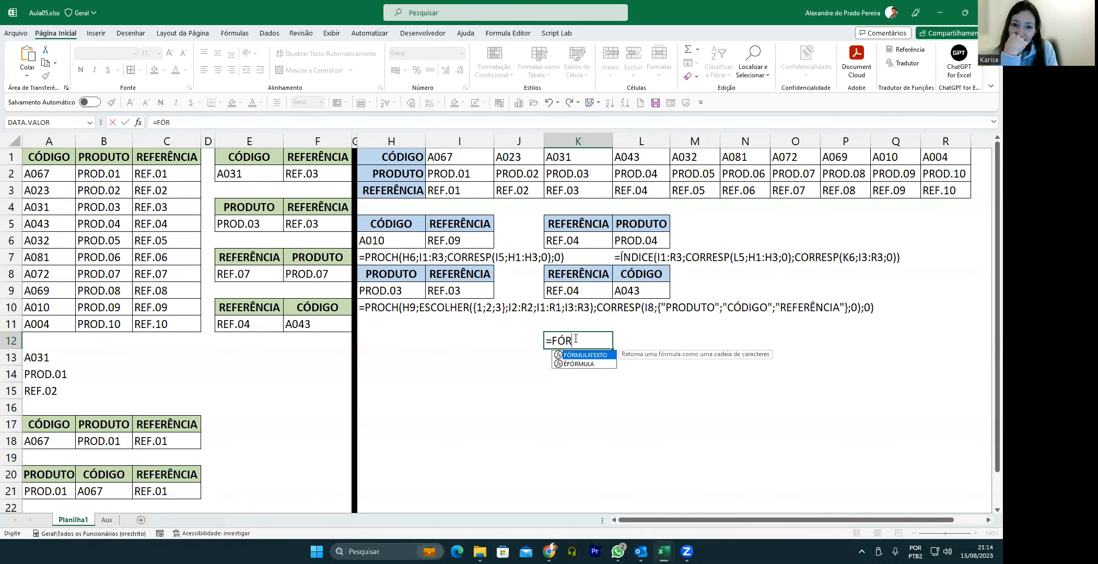
key("Tab")
left_click(627, 290)
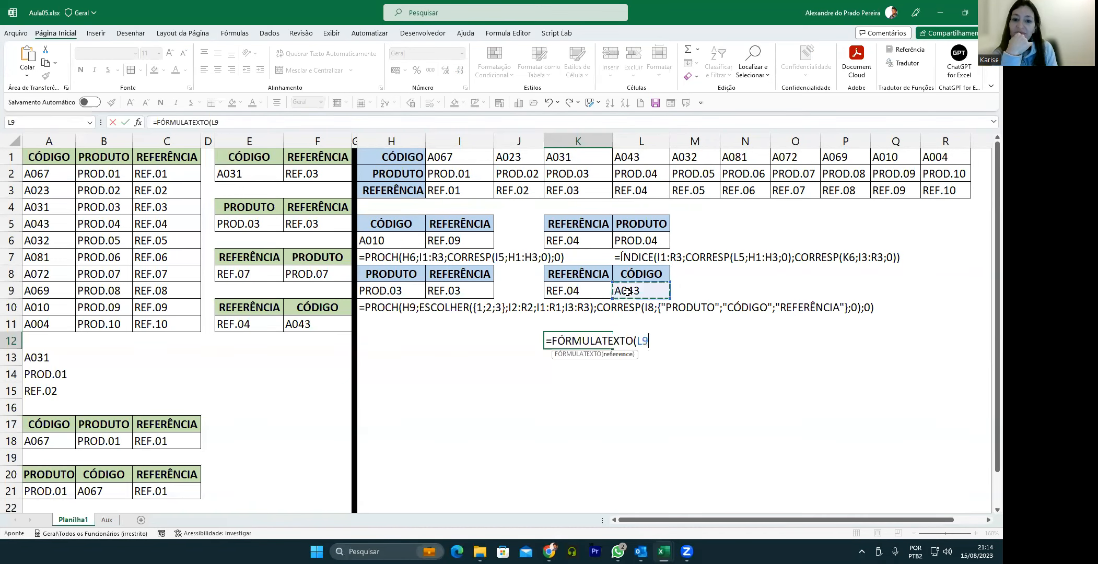
type(")")
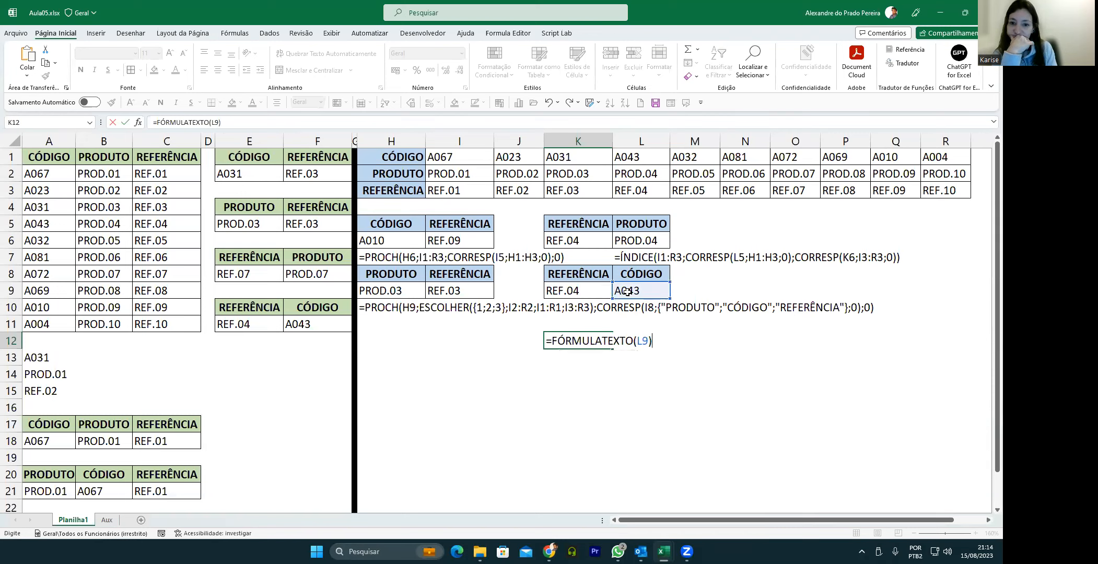
key("Return")
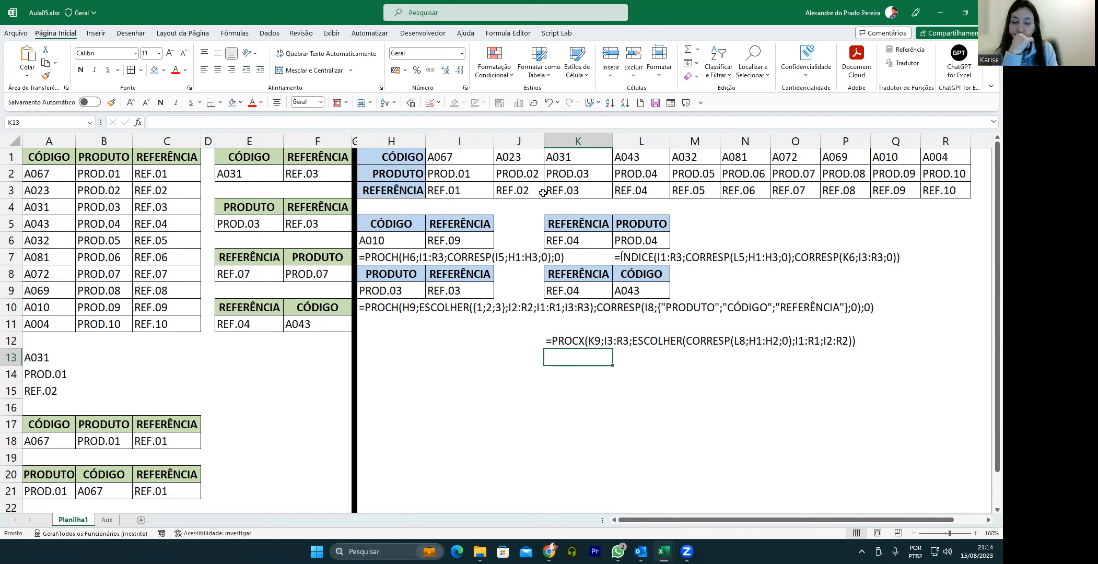
Step: Fill the REFERÊNCIA values in I3:R3 with yellow and select the formula text in K12
left_click_drag(470, 194, 945, 193)
left_click(240, 103)
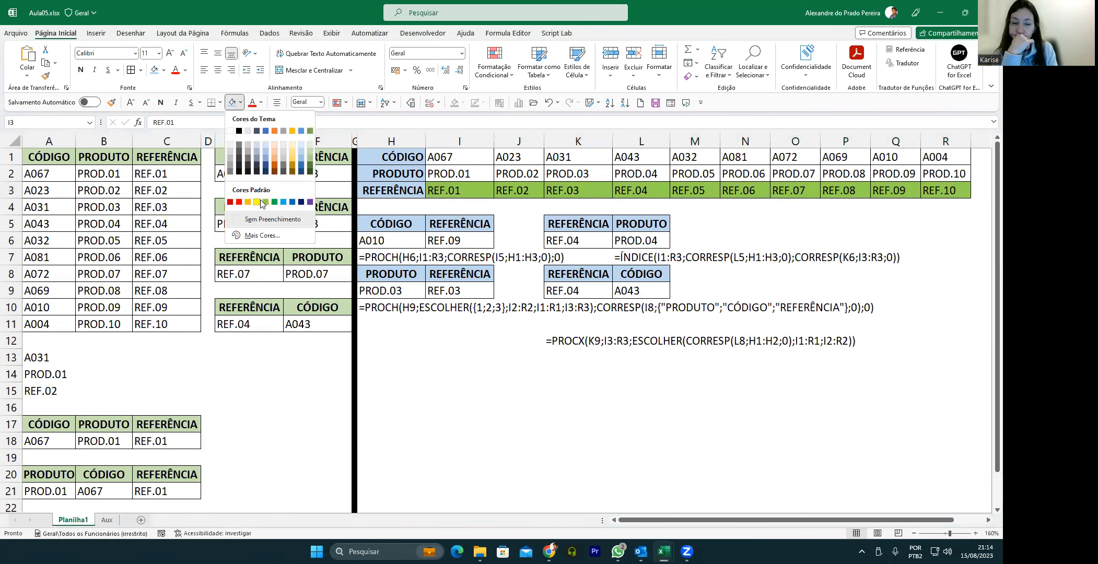
left_click(256, 202)
left_click(585, 419)
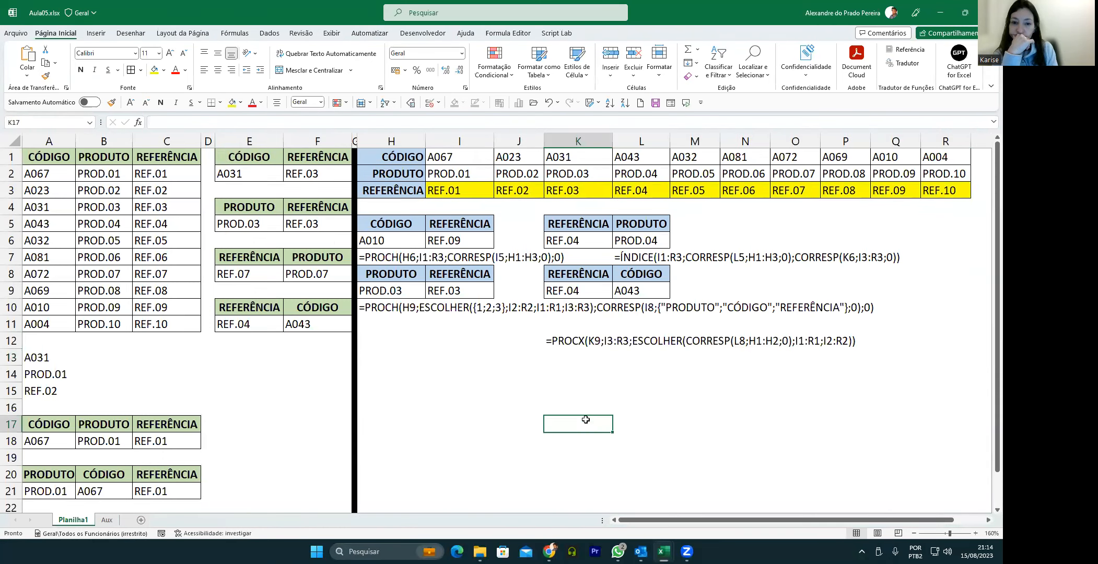
left_click(638, 339)
left_click(554, 343)
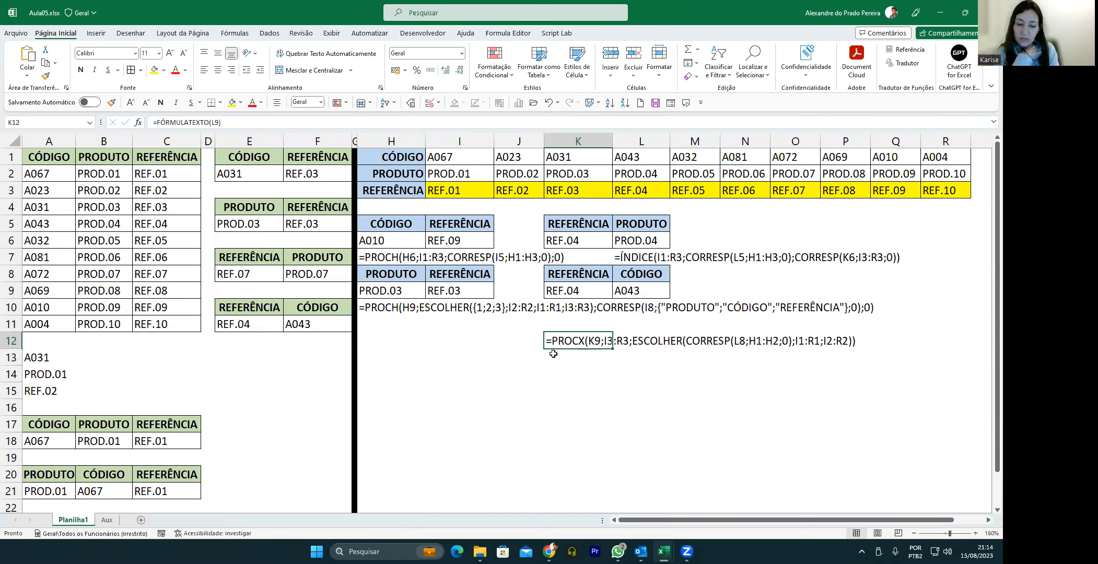
Step: Point out the code row I1:R1, then set L8 to PRODUTO and select the matching row I2:R2
left_click(634, 277)
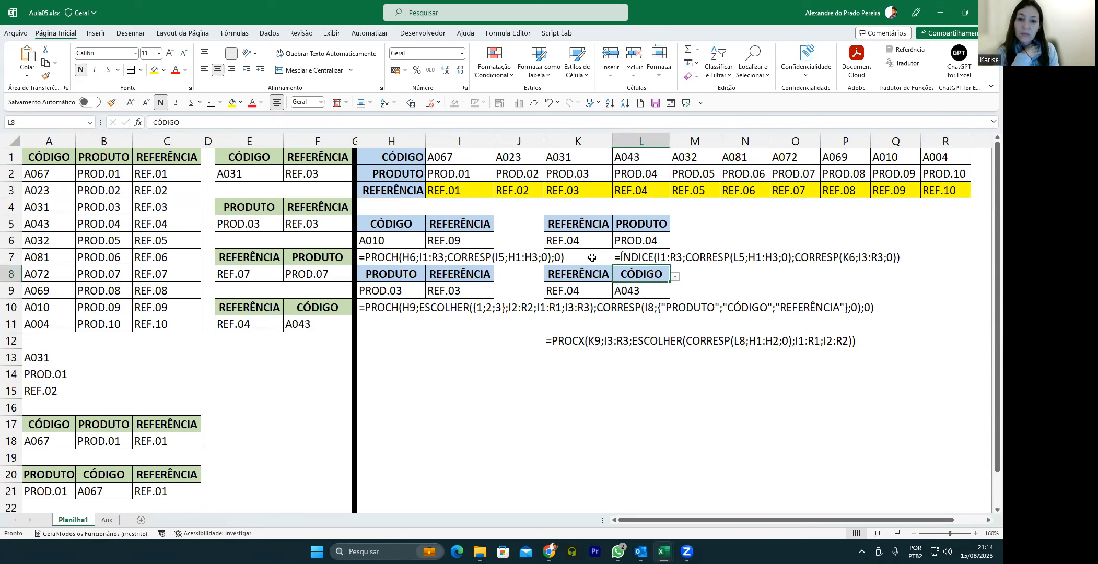
left_click_drag(460, 157, 914, 157)
left_click(656, 273)
left_click(674, 277)
left_click(626, 293)
left_click_drag(459, 177, 926, 178)
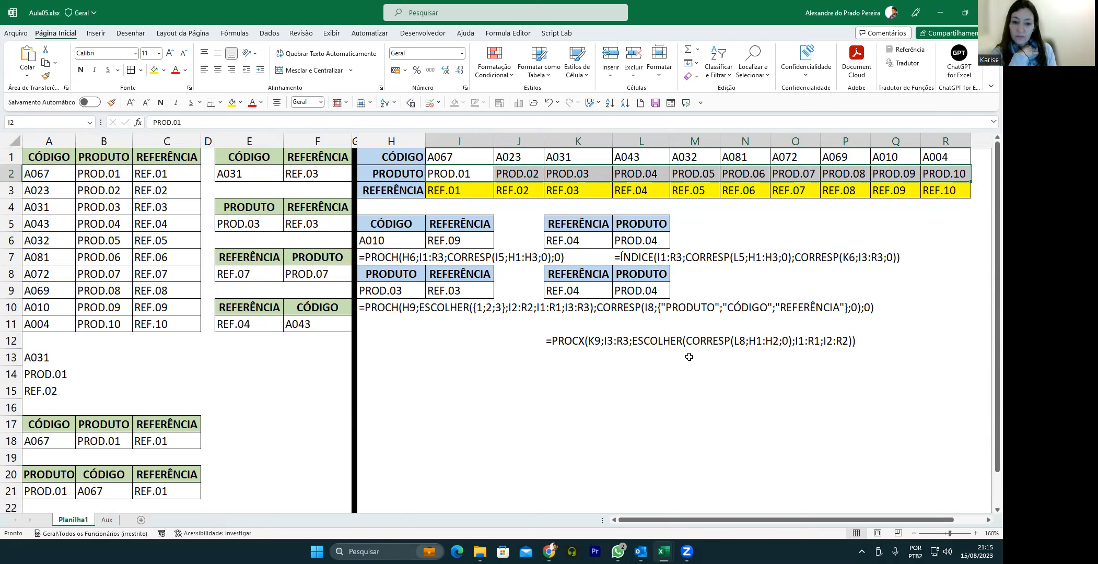
Step: Set the L8 header back to CÓDIGO and select the matching return row I1:R1
left_click(642, 344)
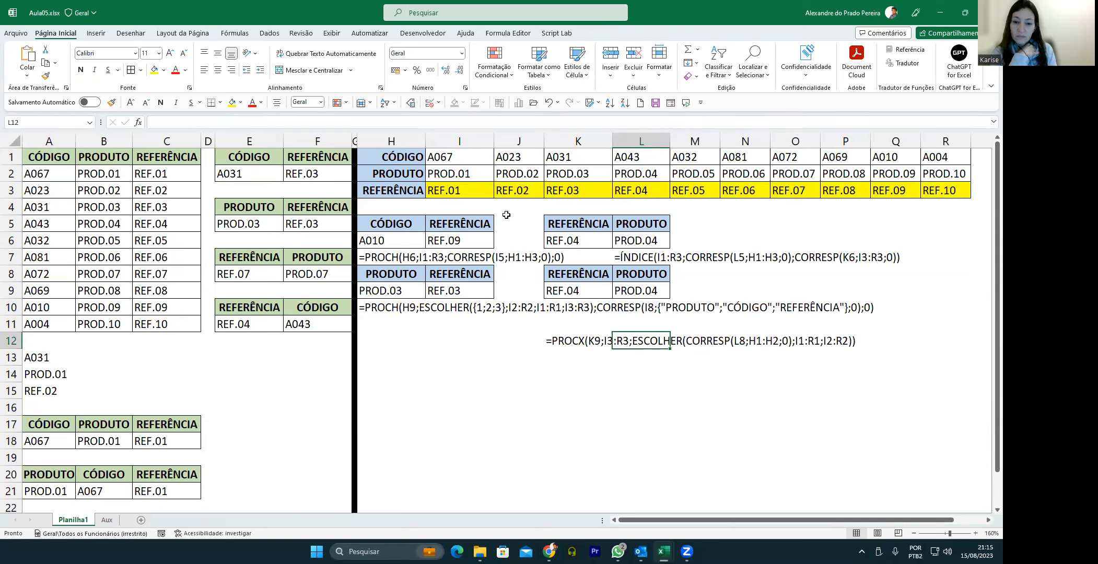
left_click(445, 173)
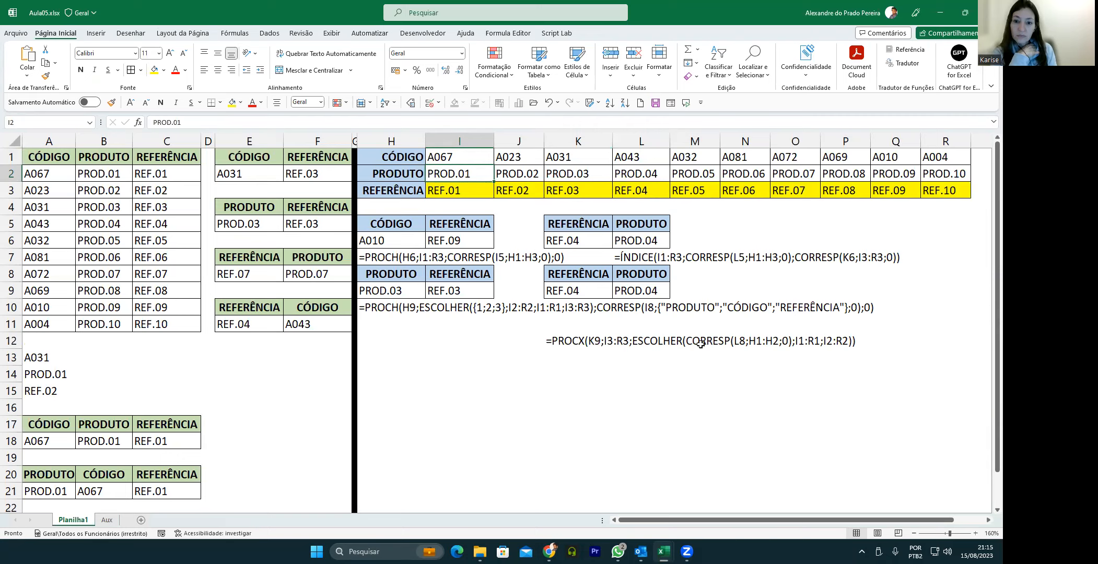
left_click(634, 276)
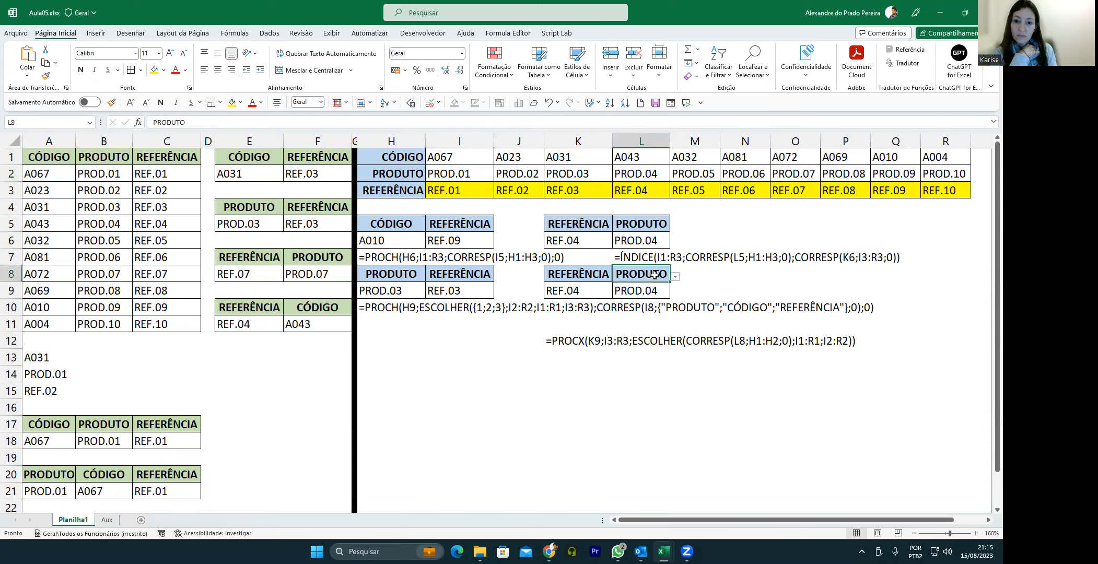
left_click(675, 276)
left_click(635, 289)
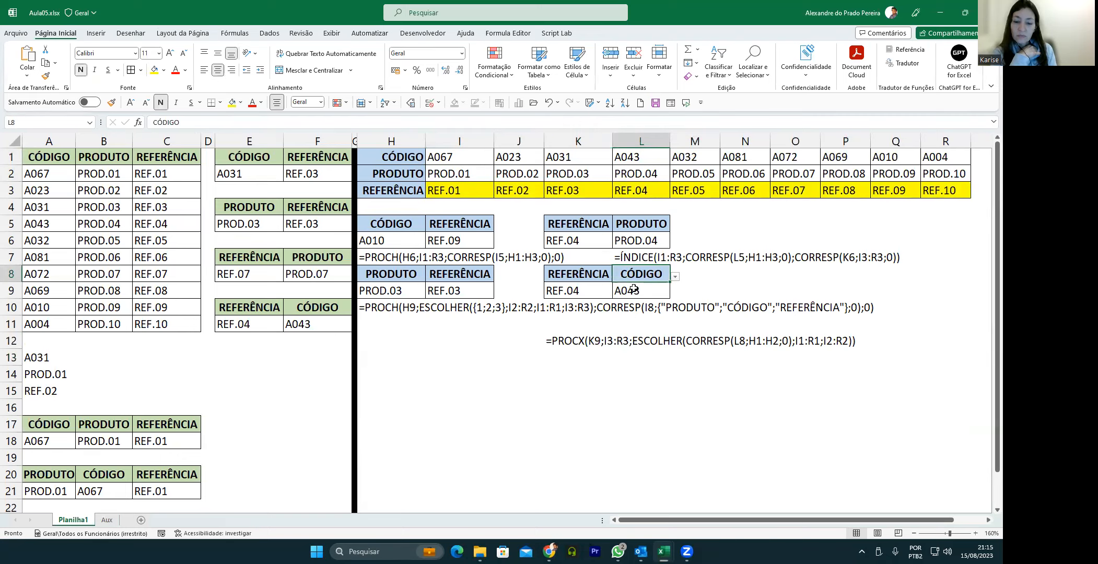
left_click_drag(450, 163, 929, 161)
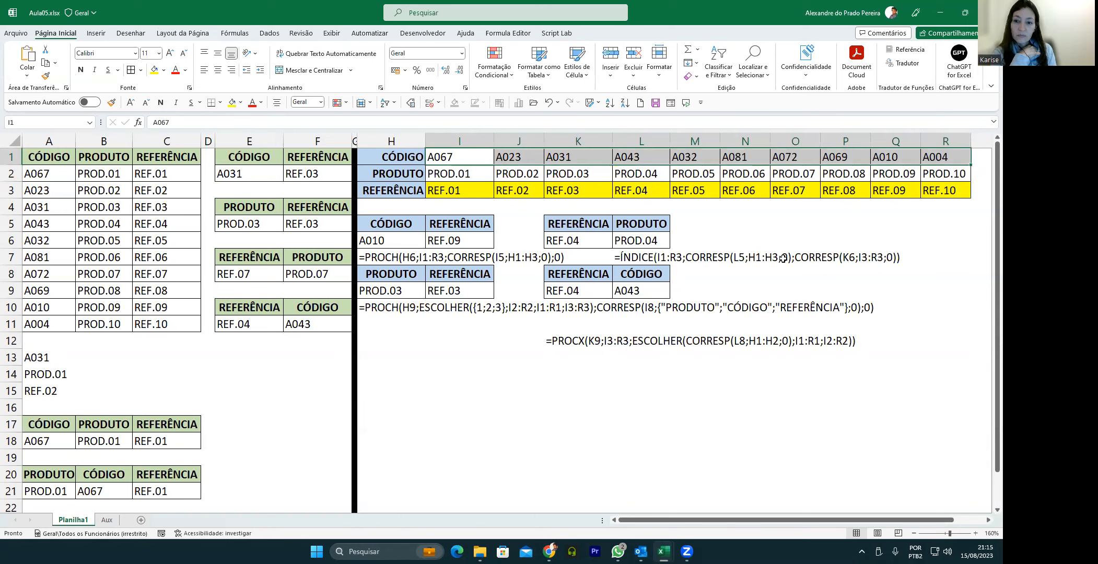
Step: Set the L8 header to PRODUTO and select the matching return row I2:R2
left_click(662, 280)
left_click(675, 277)
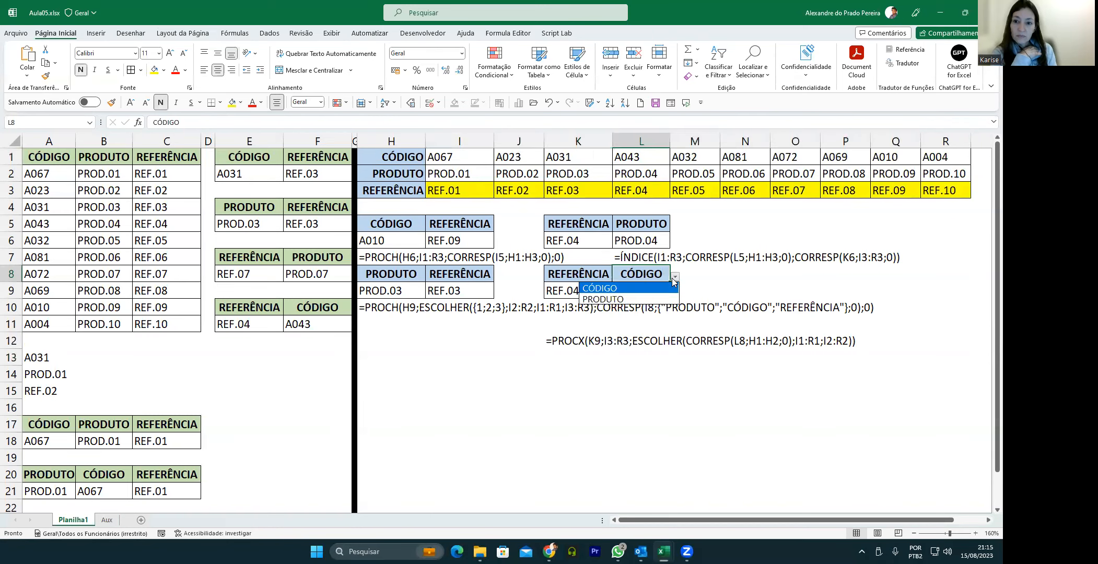
left_click(627, 286)
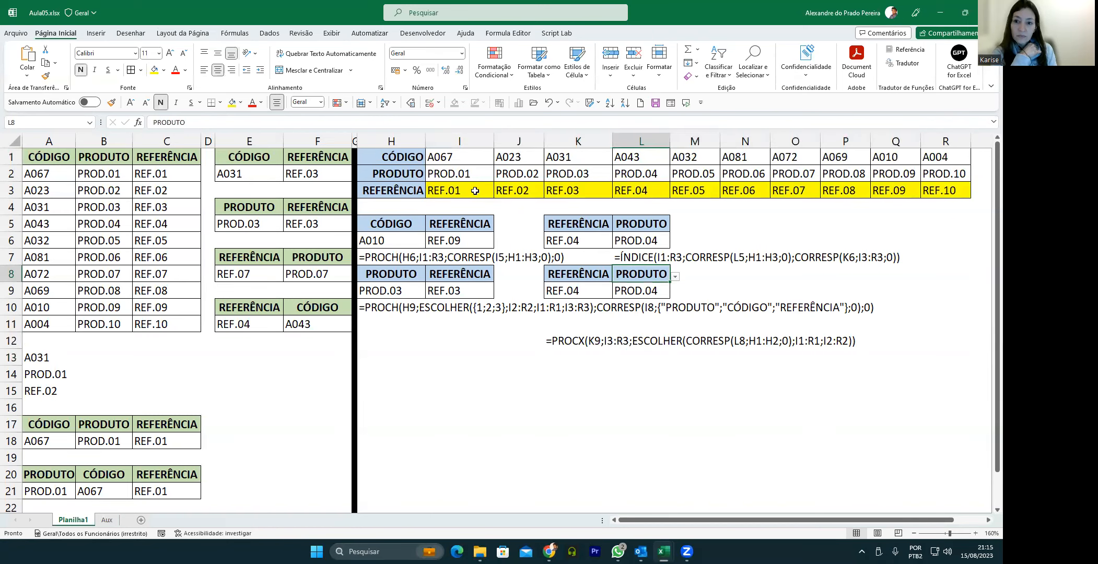
left_click_drag(454, 174, 921, 174)
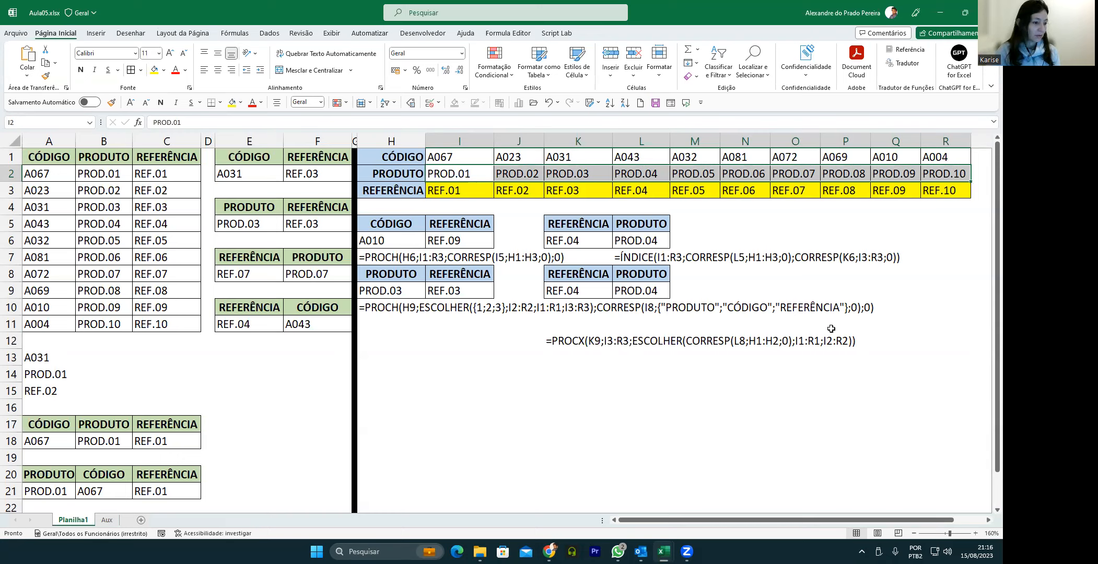
key("Tab")
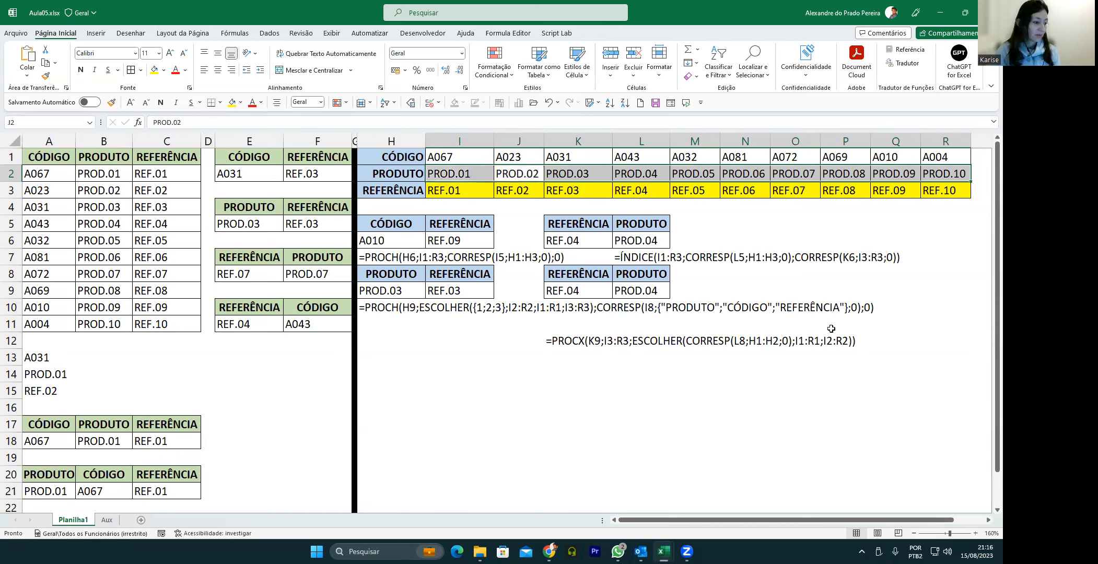
left_click_drag(617, 397, 611, 397)
left_click(574, 391)
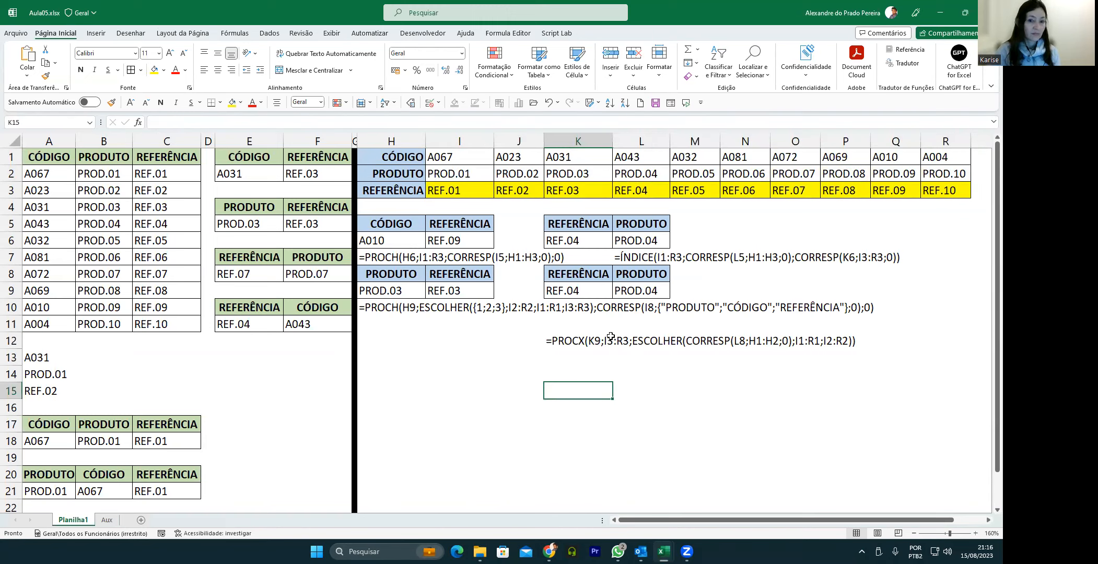
Step: Examine the ÍNDICE formula text in L7 and its two nested CORRESP arguments for row and column
left_click(631, 257)
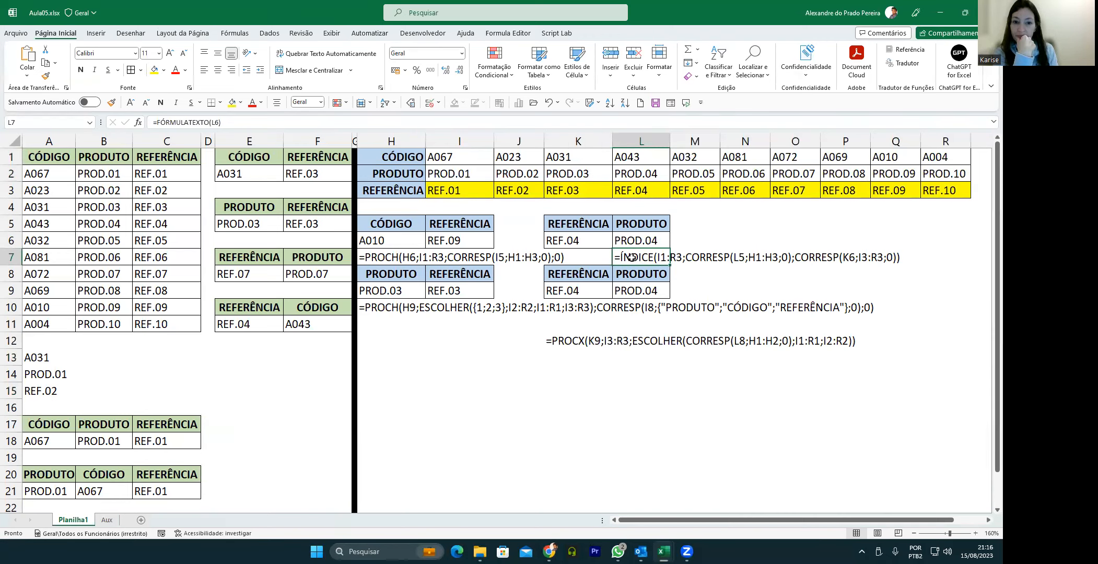
left_click(630, 228)
left_click(634, 256)
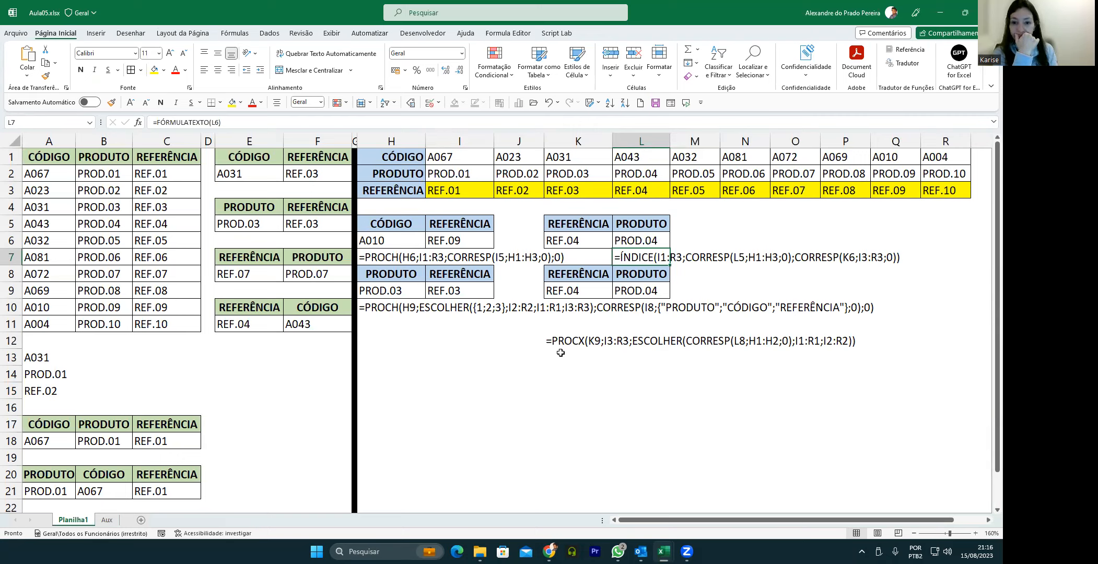
left_click(690, 257)
left_click(814, 260)
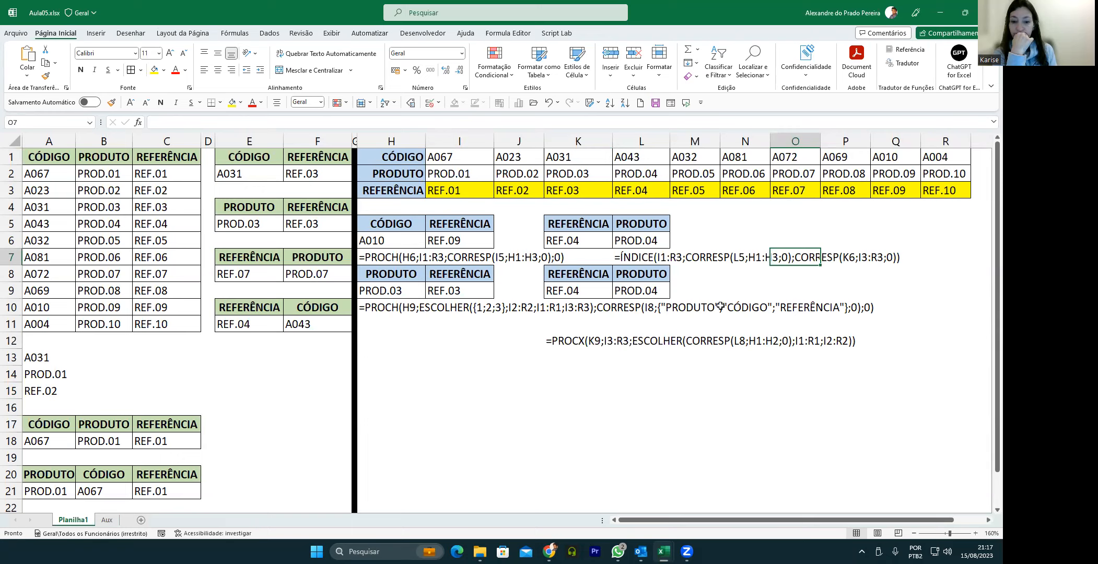
left_click(638, 261)
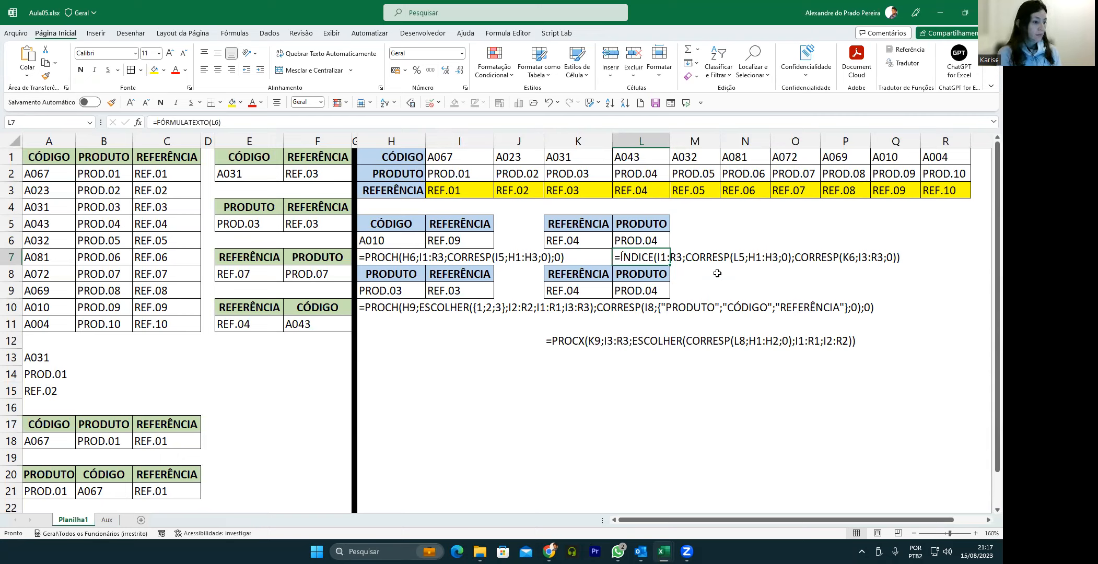
left_click(403, 389)
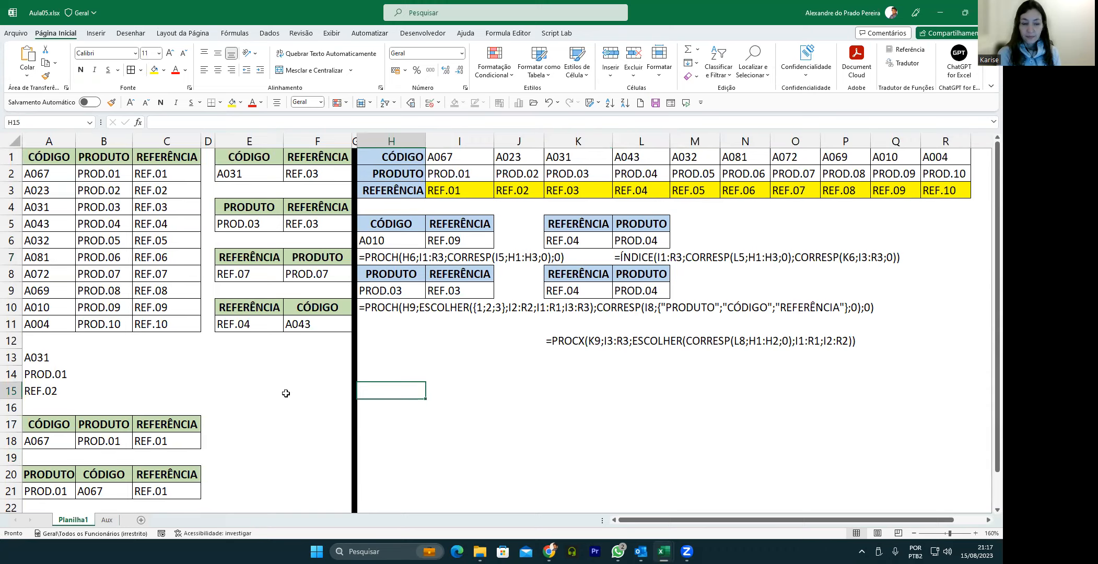
scroll(286, 393, "down", 4)
left_click_drag(648, 521, 579, 523)
scroll(209, 397, "up", 4)
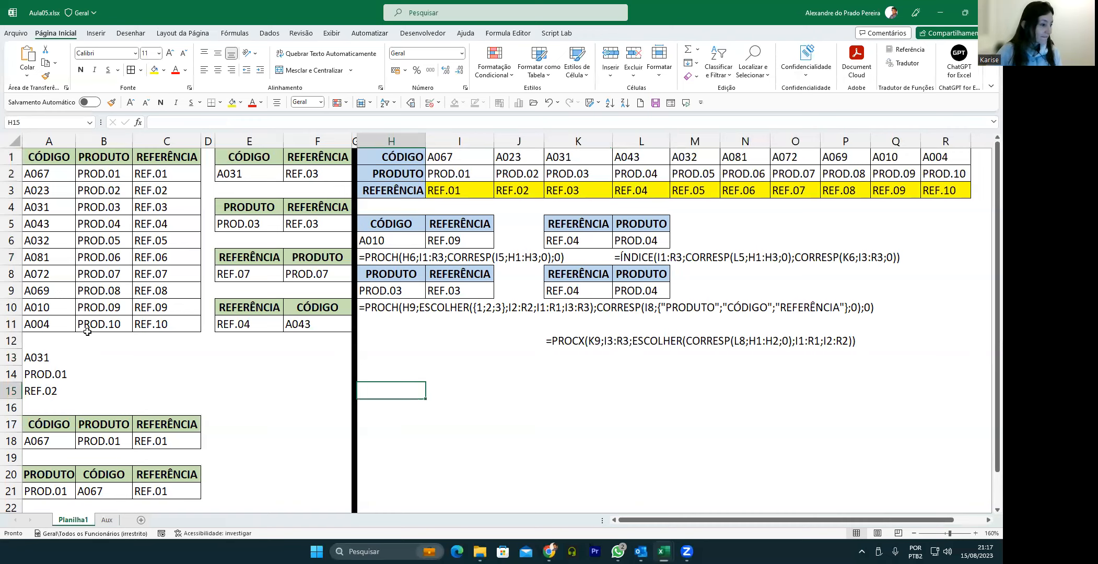
left_click(67, 444)
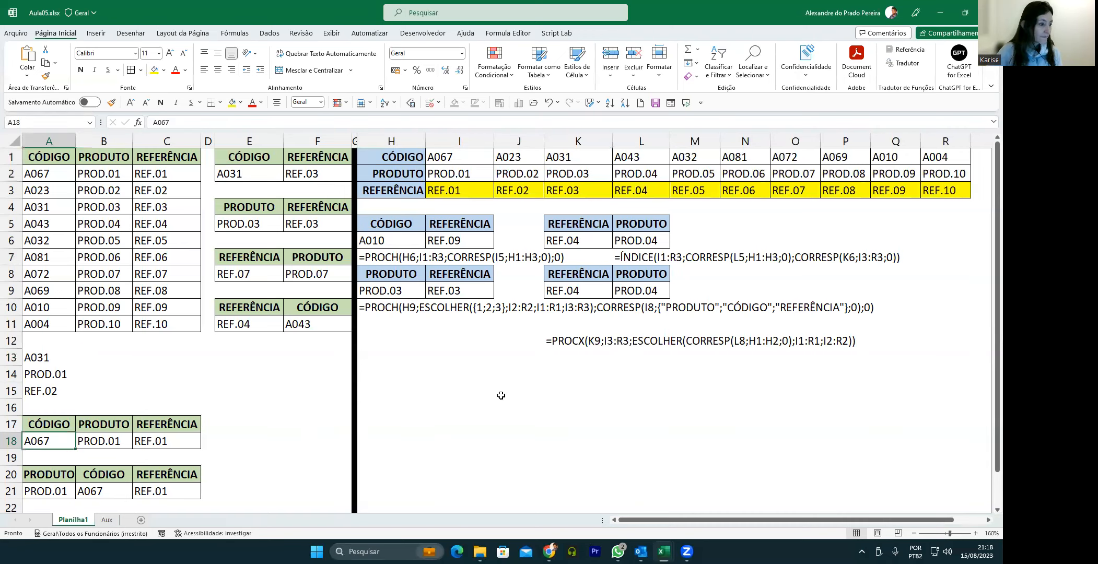
Step: Copy the PRODUTO and REFERÊNCIA labels to H15:H16 and the CÓDIGO label to H17
left_click(391, 177)
mouse_move(391, 182)
left_mouse_down()
mouse_move(402, 201)
mouse_move(402, 410)
left_mouse_up()
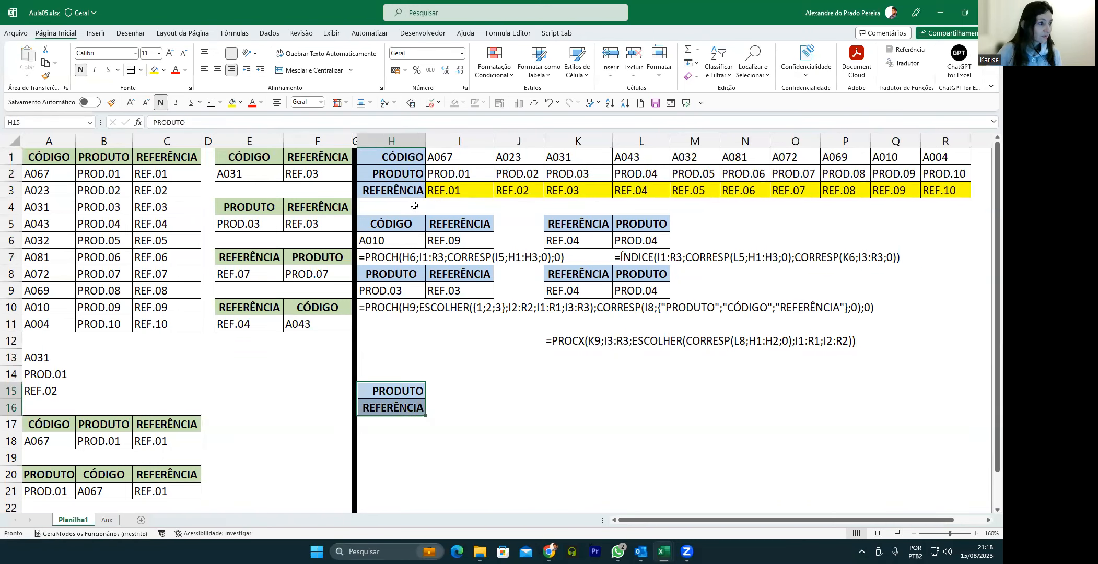
left_click(387, 156)
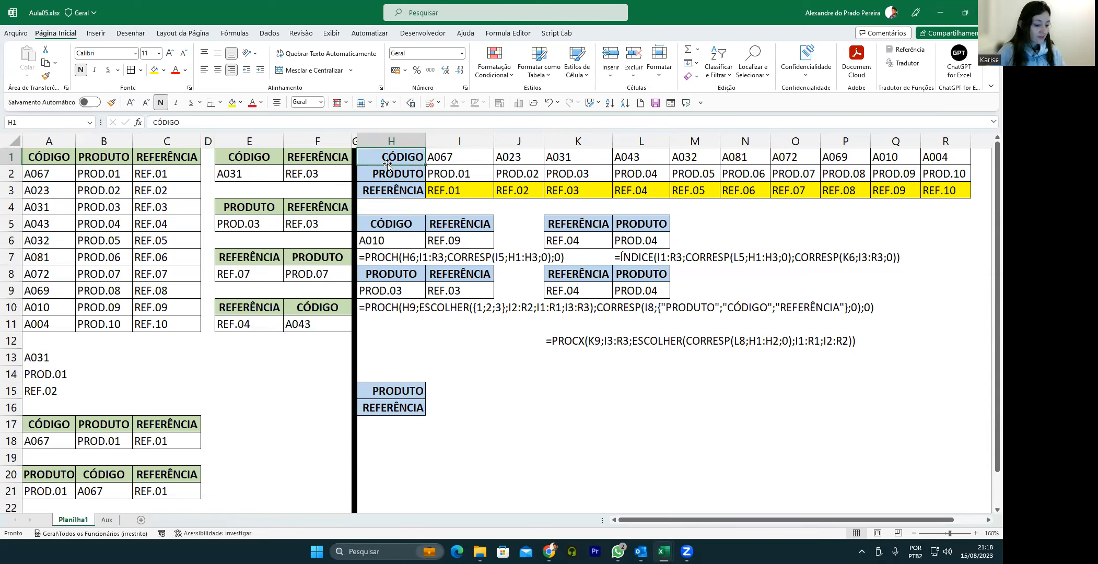
left_click_drag(387, 164, 404, 431)
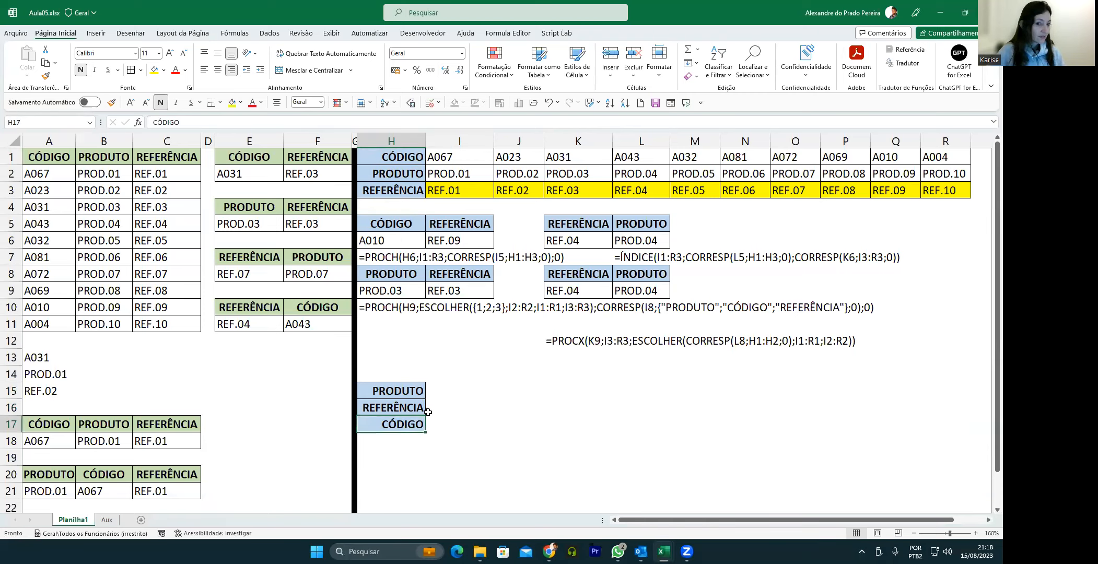
Step: Enter a031 as the lookup value in I15
left_click(448, 388)
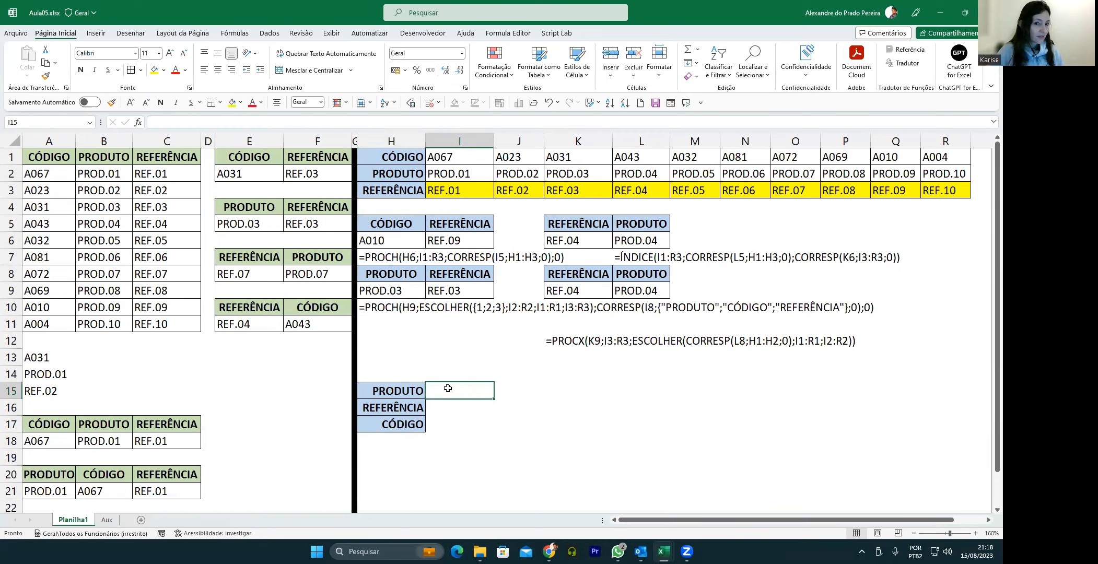
type("a031")
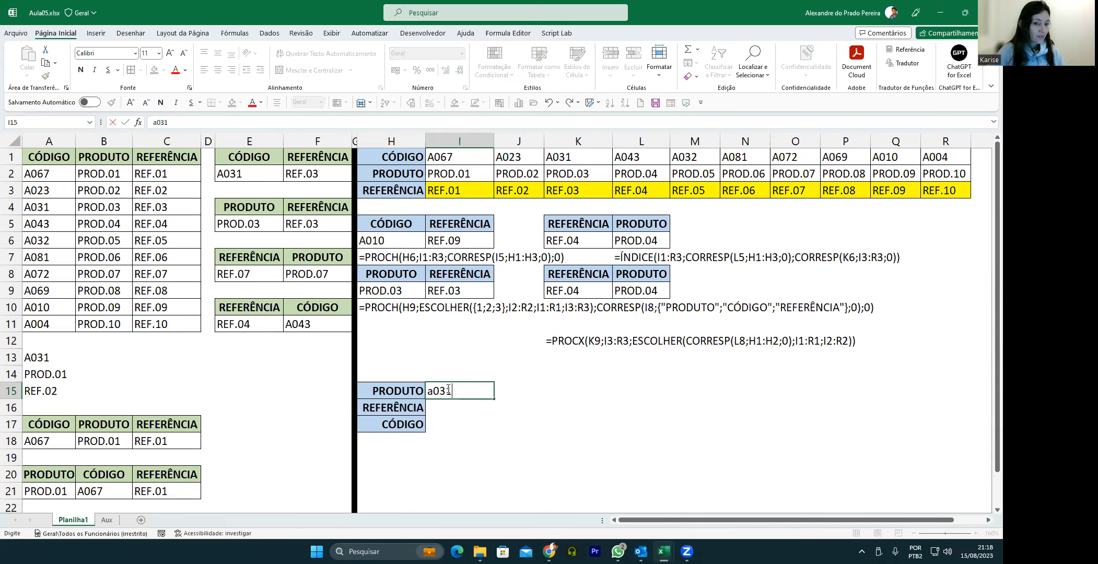
key("Return")
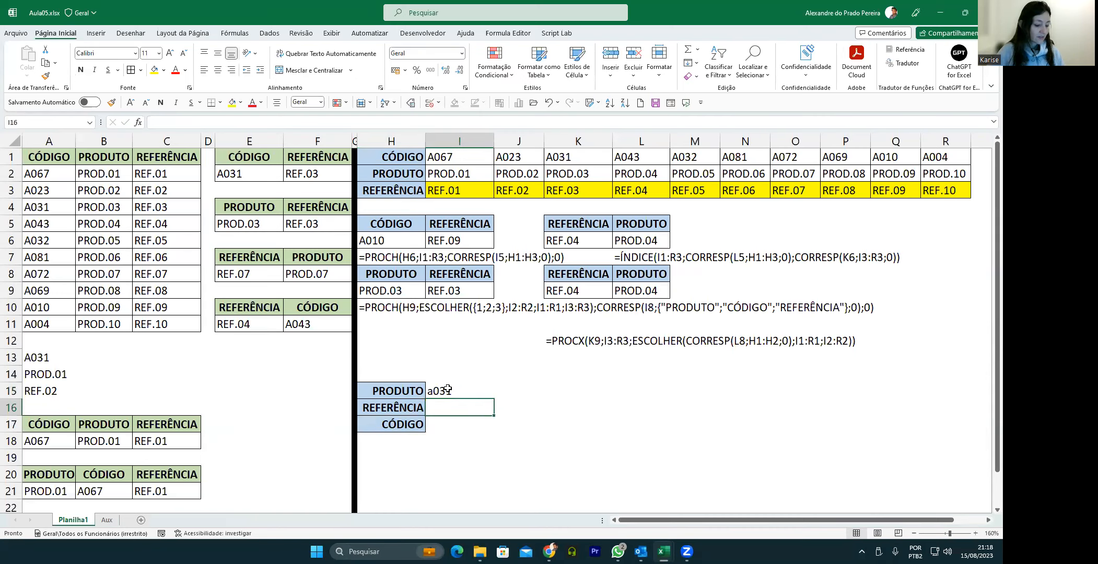
Step: Enter =PROCX(I15;I2:R2;I1:R3) in I16 to return all three rows for the looked-up product
type("=PROC")
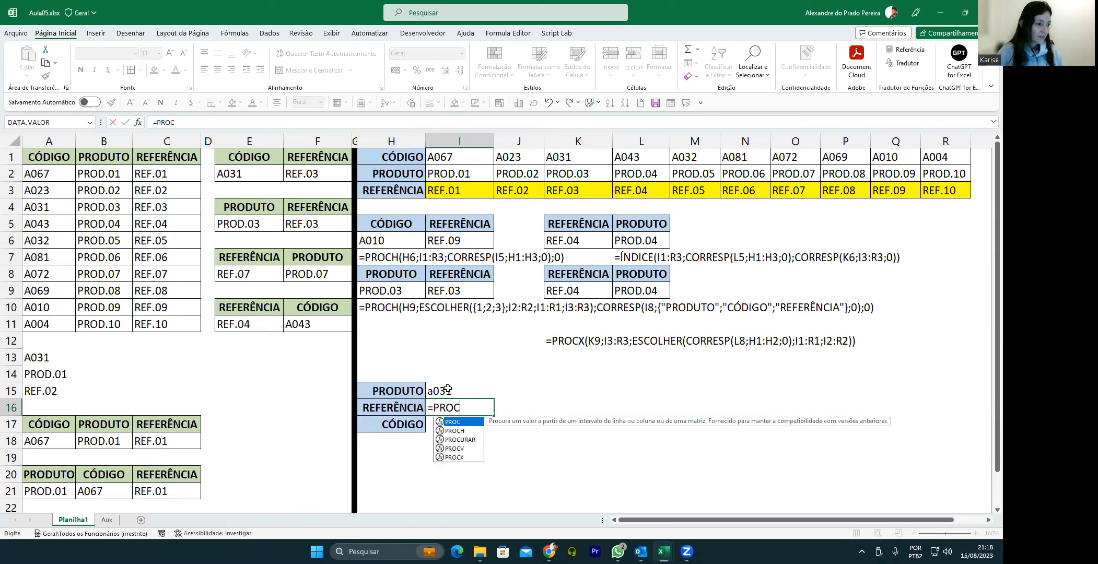
type("X(")
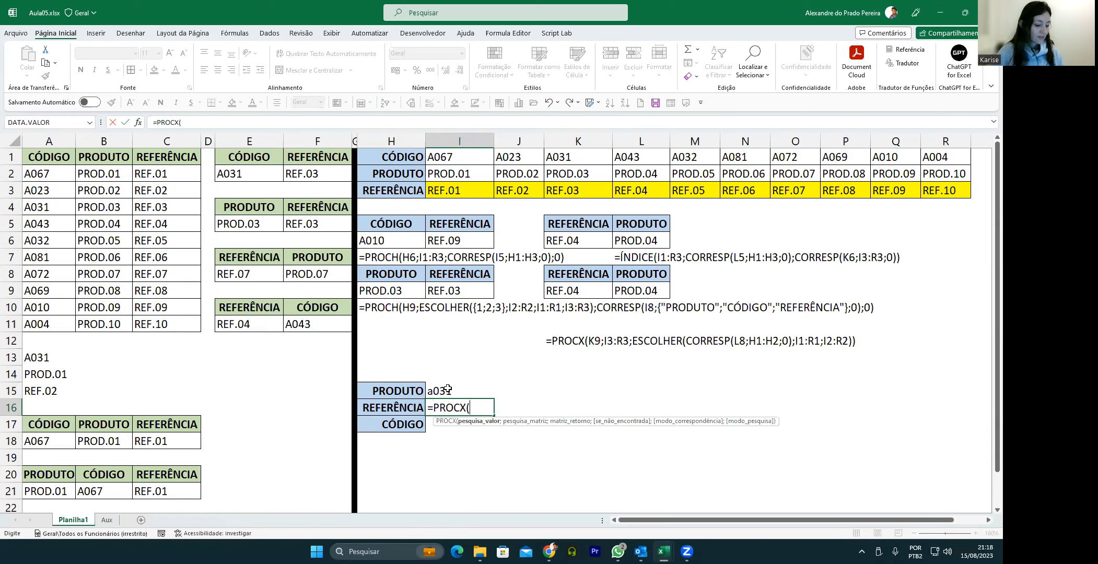
left_click(448, 389)
type(";")
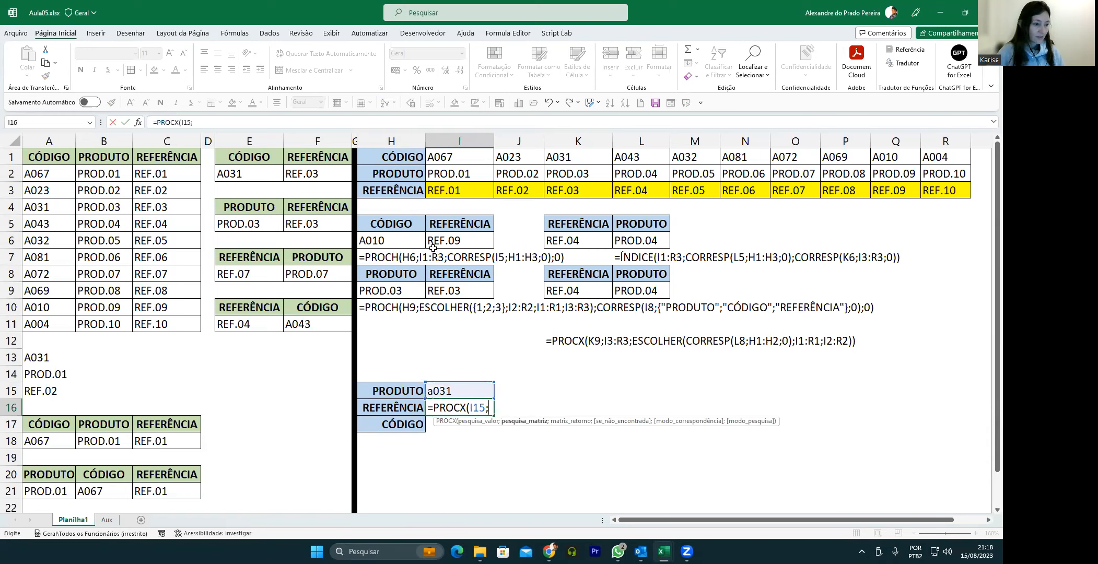
left_click_drag(450, 157, 964, 158)
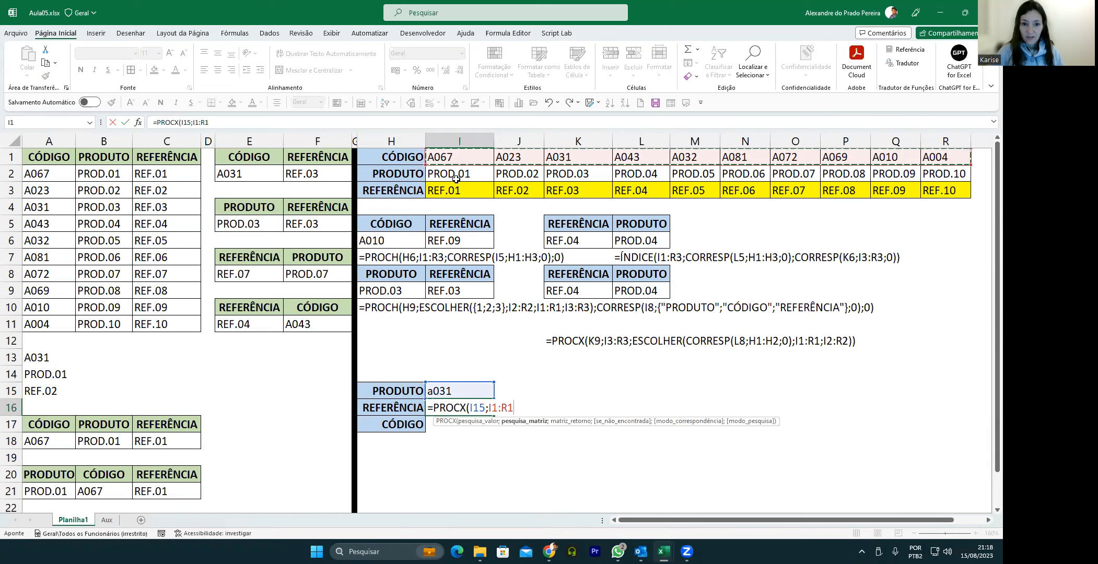
left_click_drag(456, 177, 943, 174)
type(";")
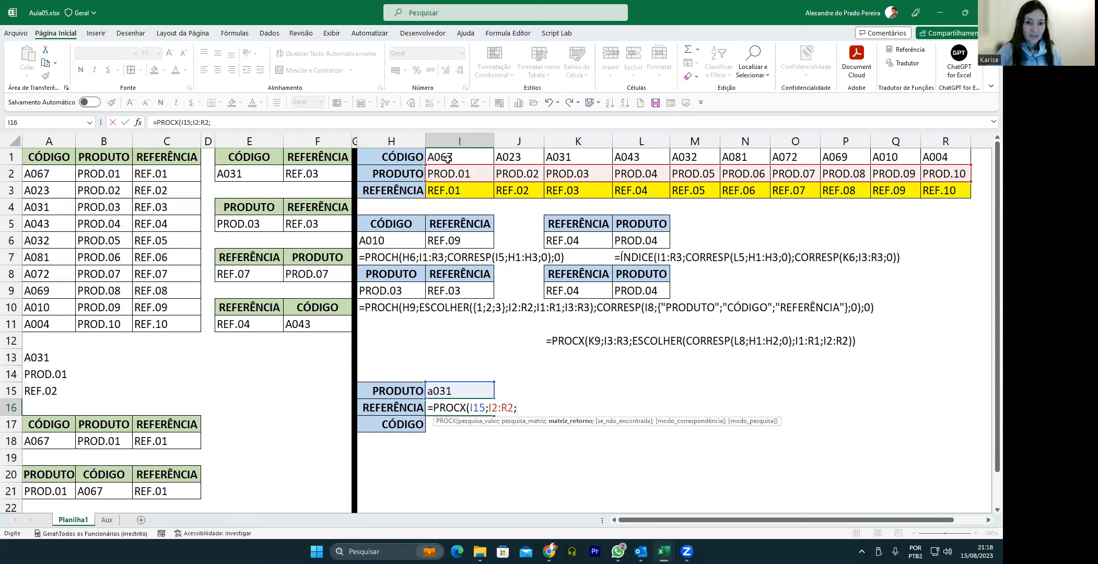
left_click_drag(447, 158, 919, 190)
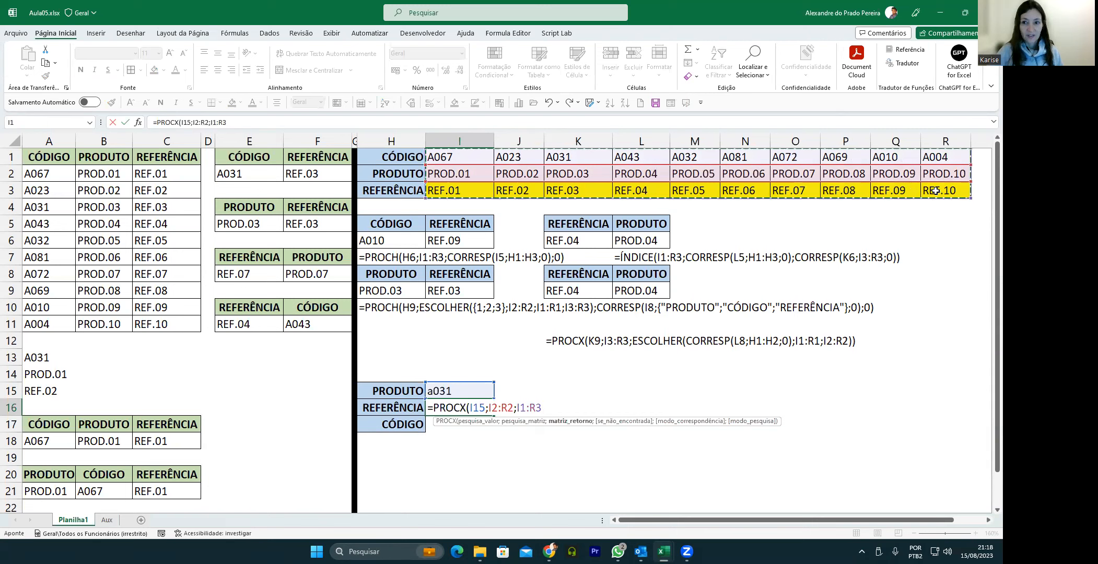
type(")")
key("Return")
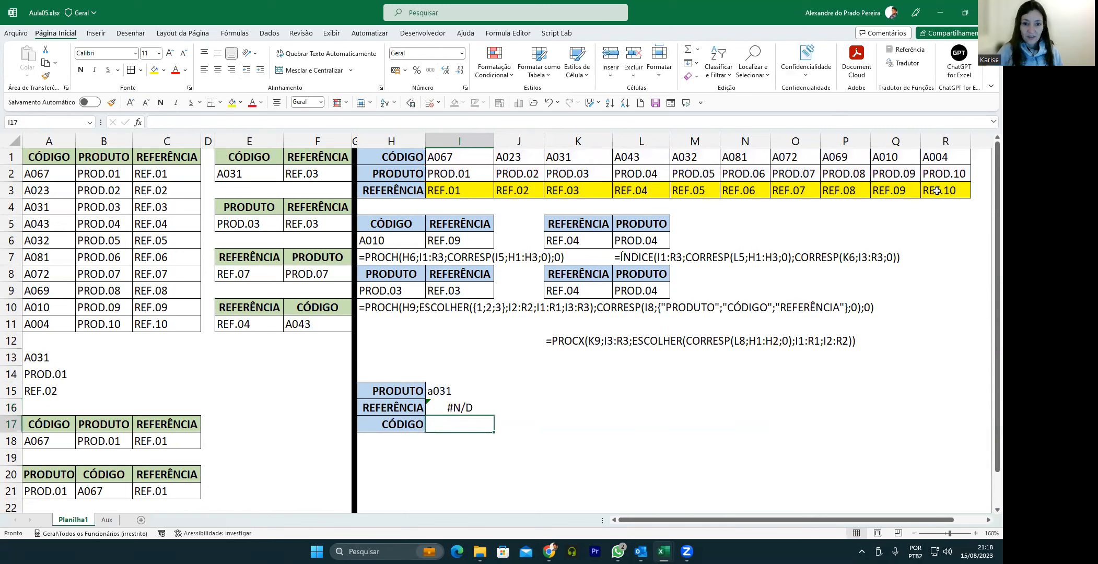
Step: Replace the lookup value in I15 with PROD.03
left_click(441, 394)
type("prod")
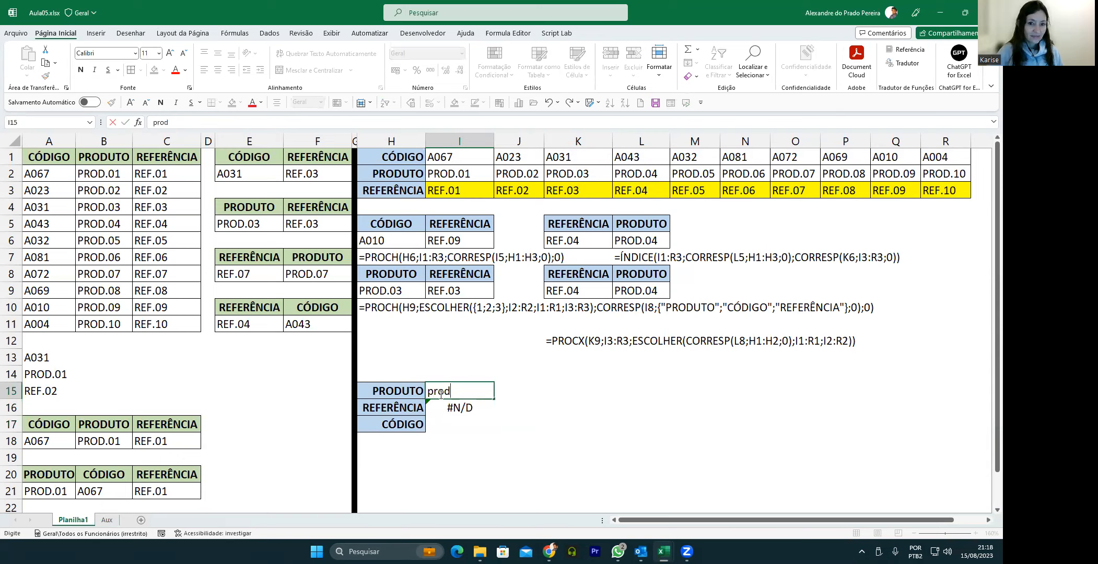
key("BackSpace")
key("BackSpace")
key("BackSpace")
key("BackSpace")
type("PROD")
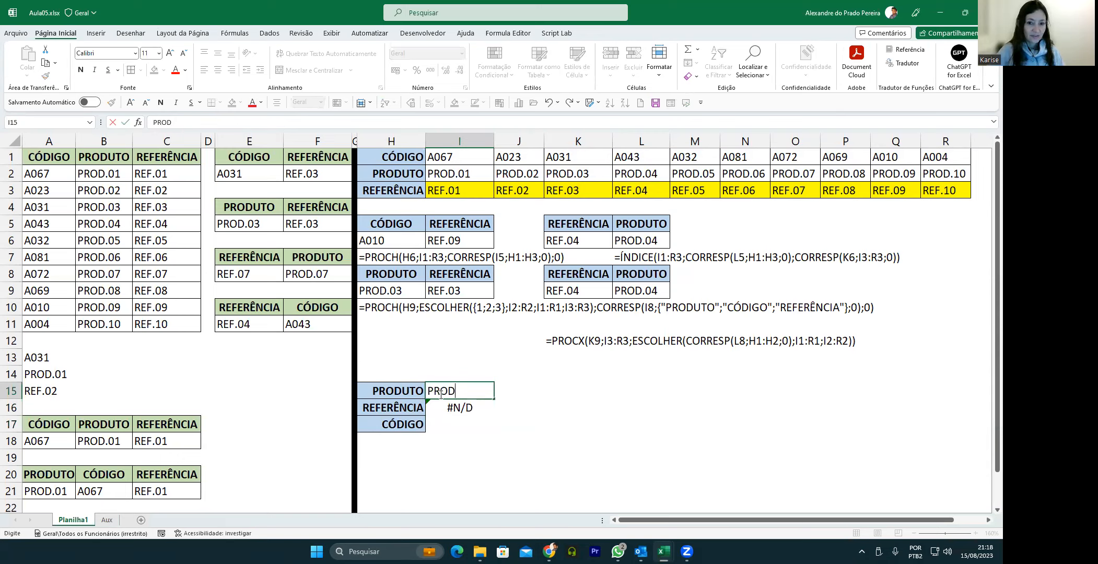
type(".")
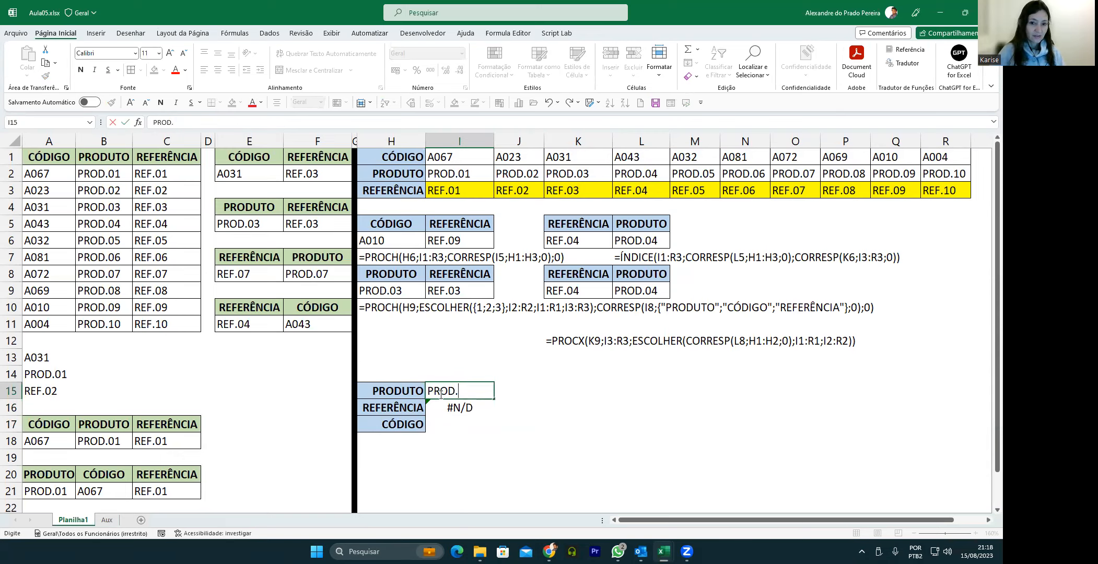
type("03")
key("Return")
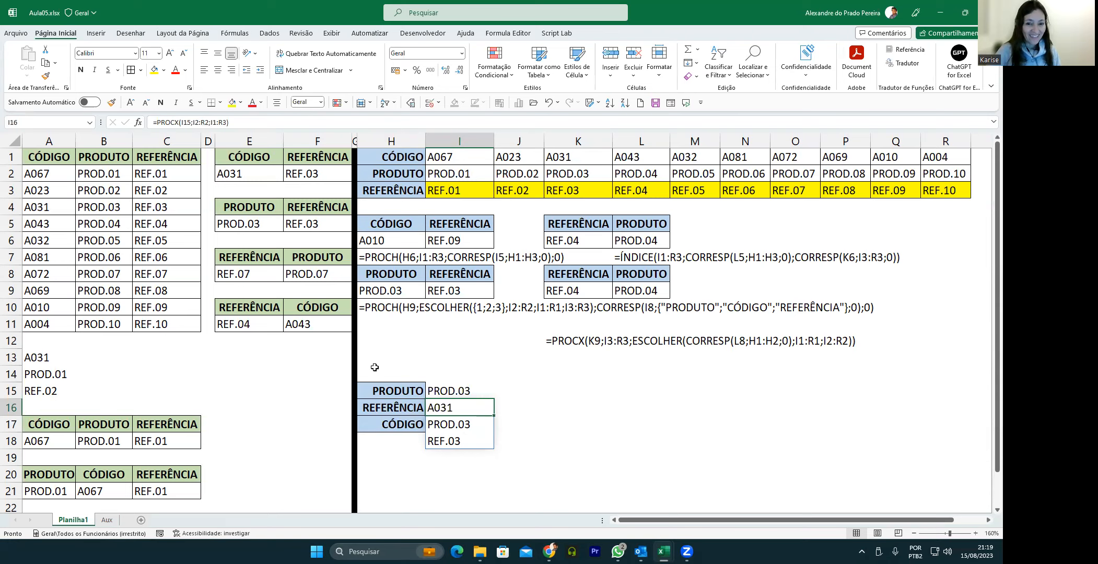
Step: Wrap the PROCX formula in I16 in ESCOLHERLINS with row numbers 1 and 3, accepting Excel's proposed correction
double_click(436, 408)
type("ESCOLHER")
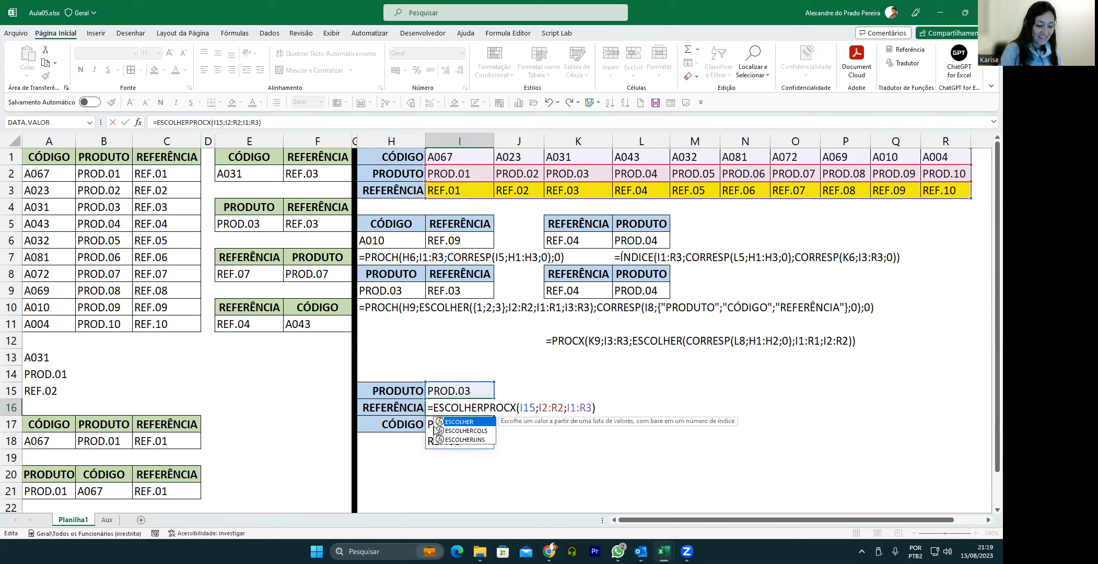
key("Down")
key("Down")
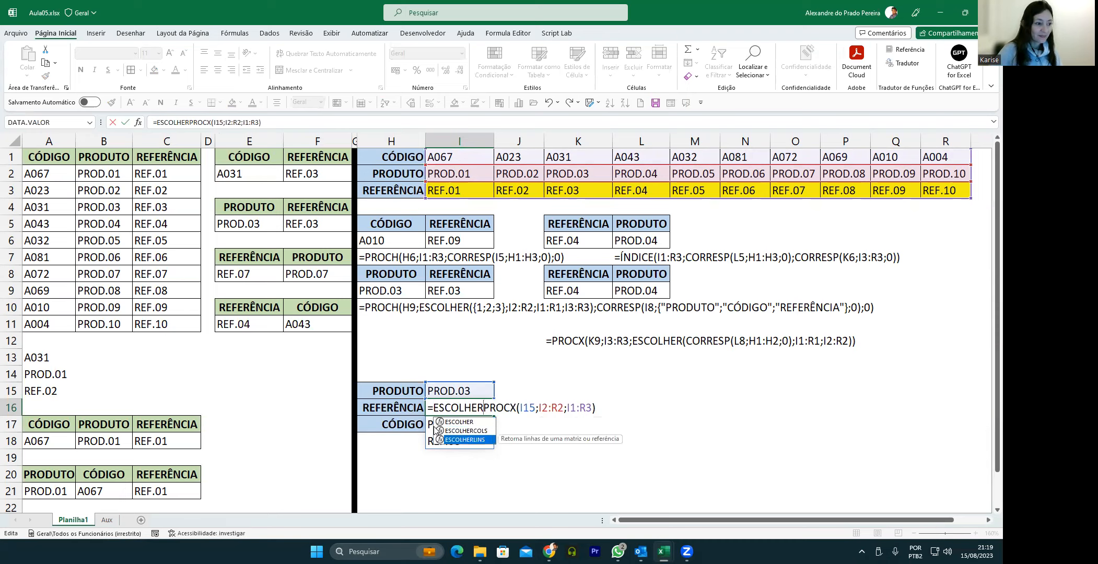
key("Tab")
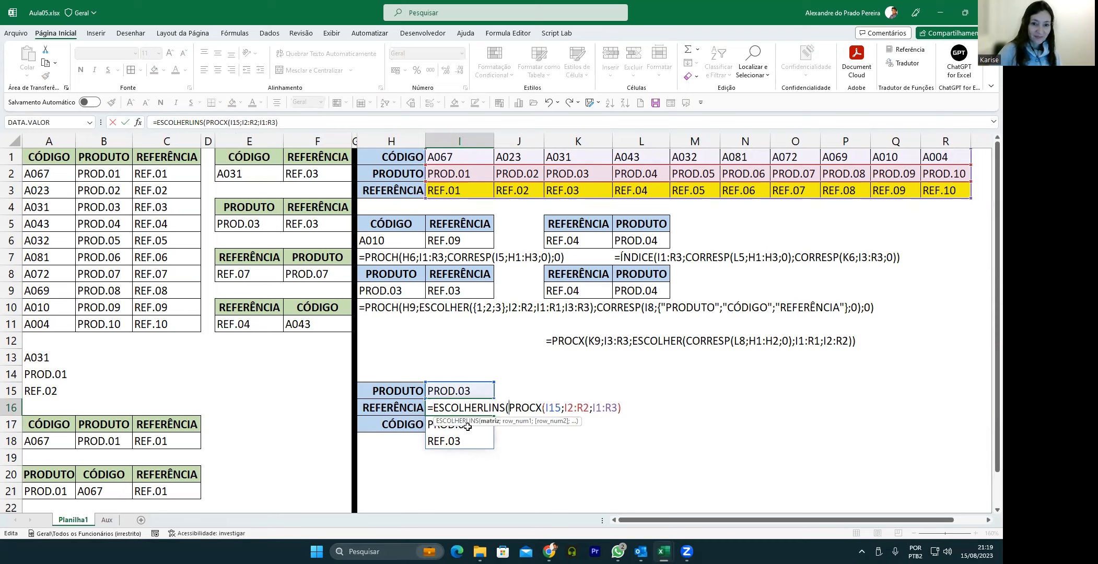
left_click(626, 409)
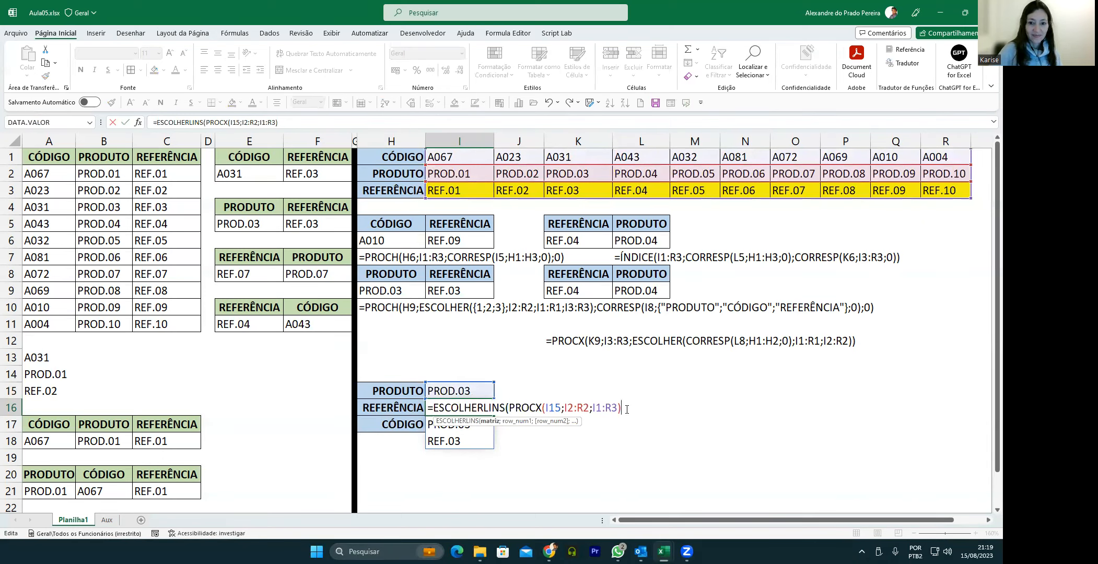
type("1")
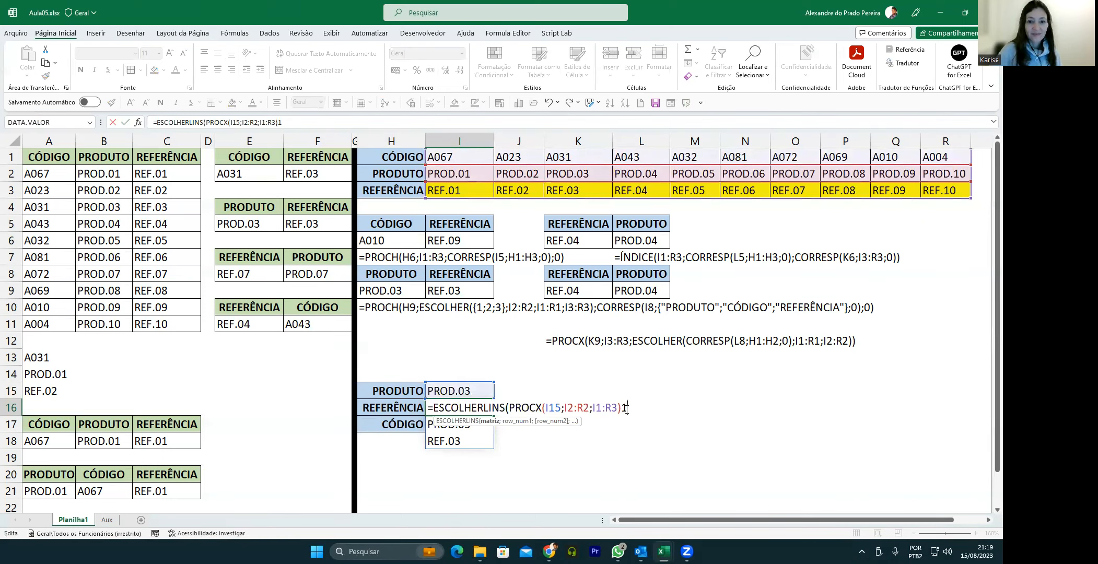
type(";3")
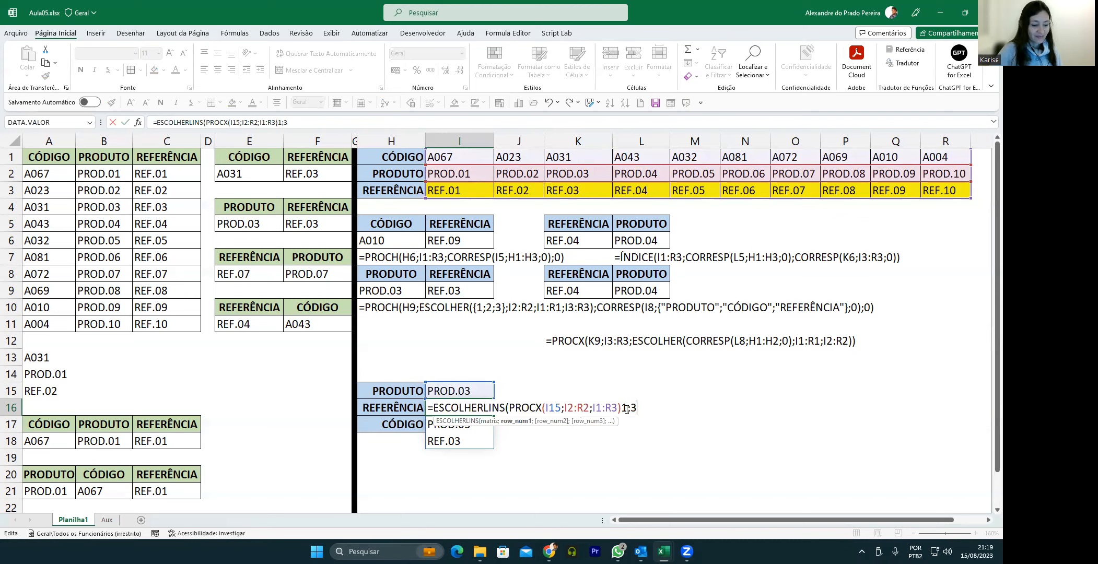
type(")")
key("Return")
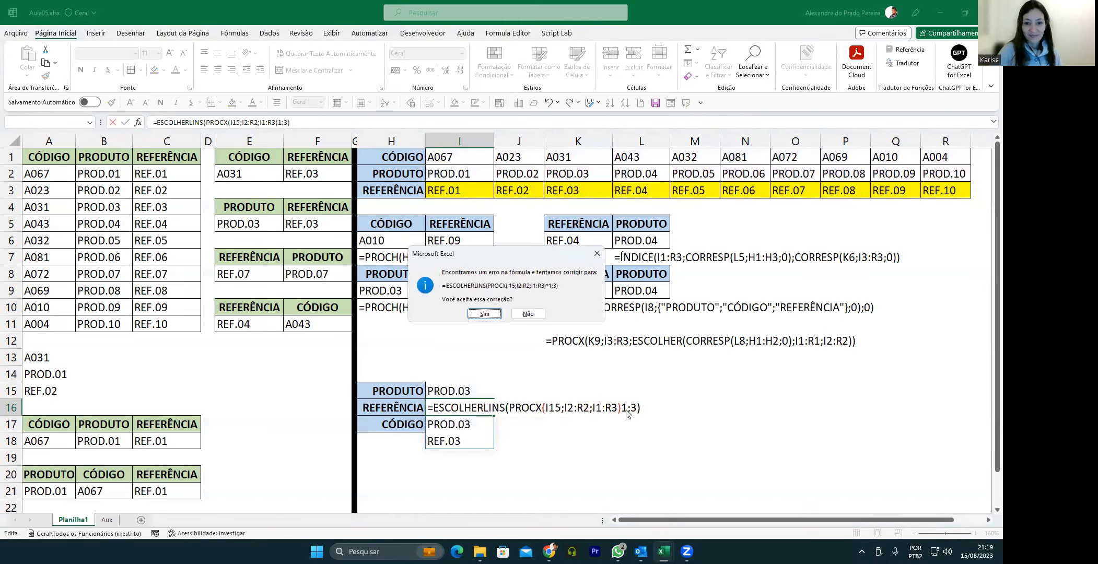
left_click(479, 313)
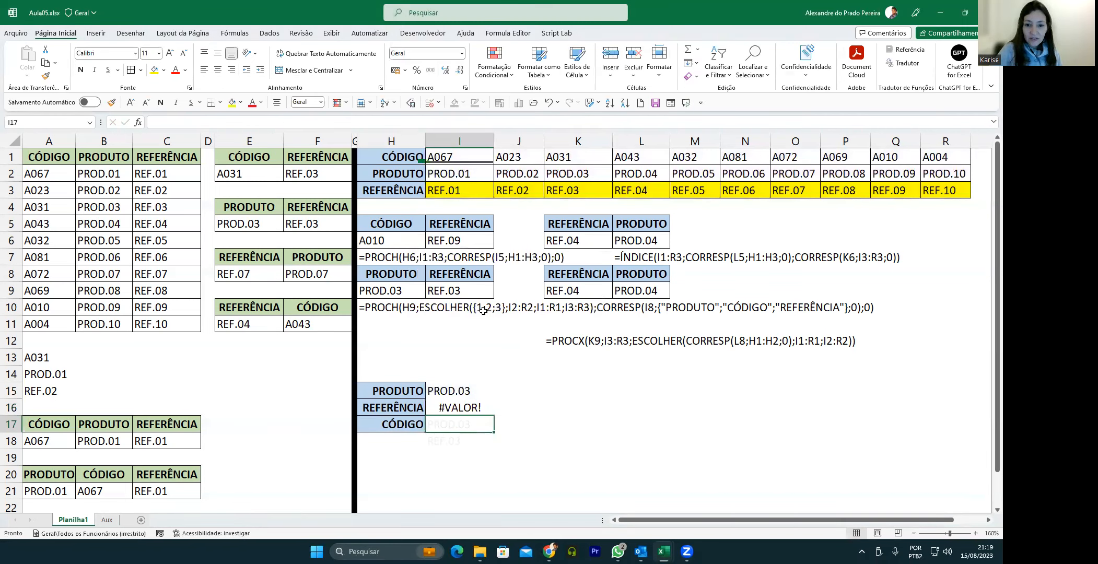
Step: Correct the argument separator in I16 so the formula reads =ESCOLHERLINS(PROCX(I15;I2:R2;I1:R3);1;3)
double_click(469, 403)
left_click(625, 406)
key("BackSpace")
type(";")
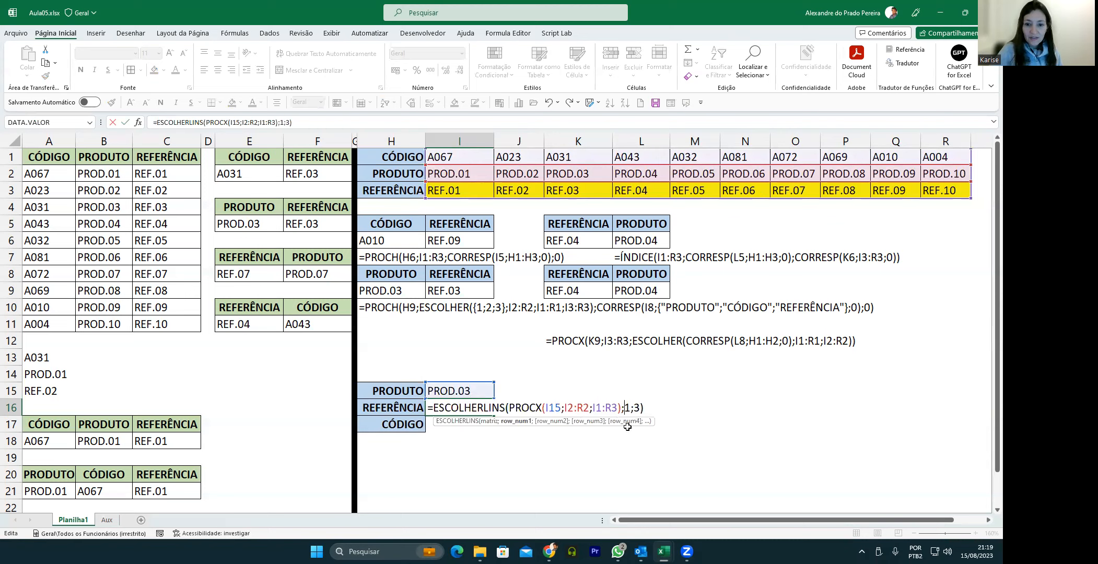
key("Return")
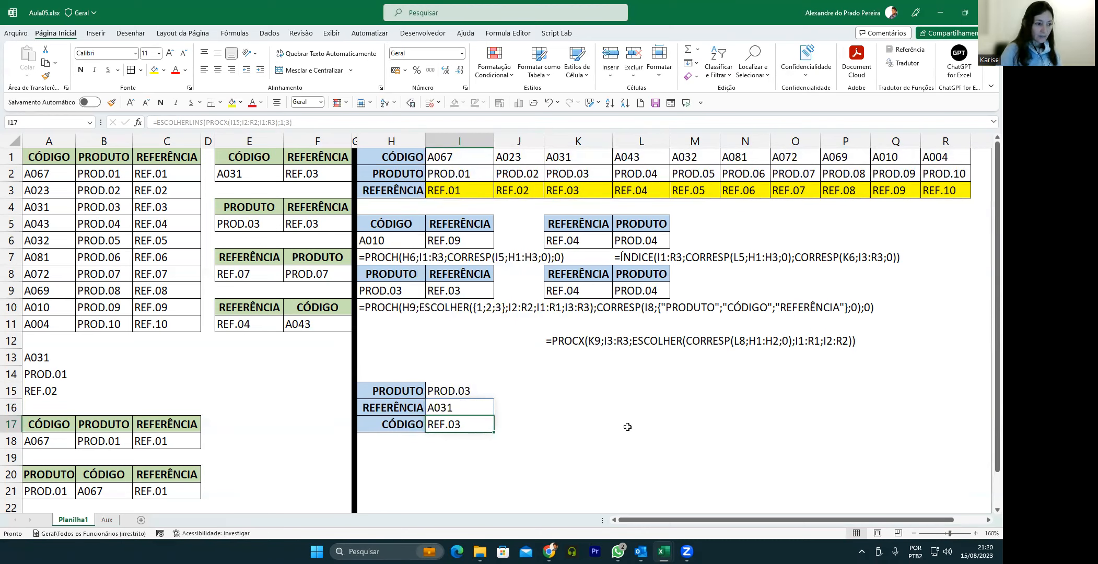
double_click(438, 407)
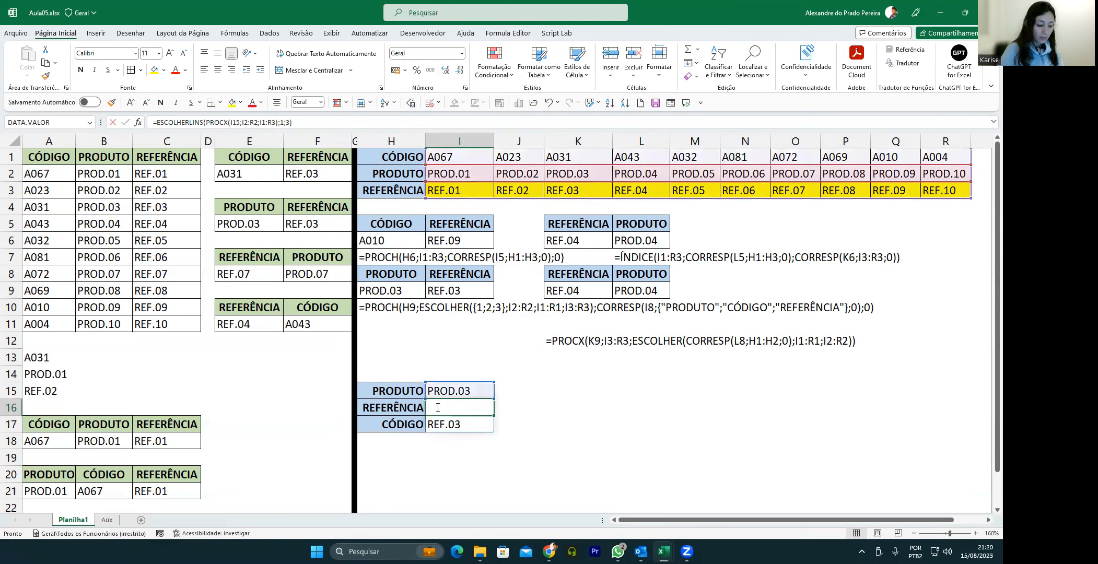
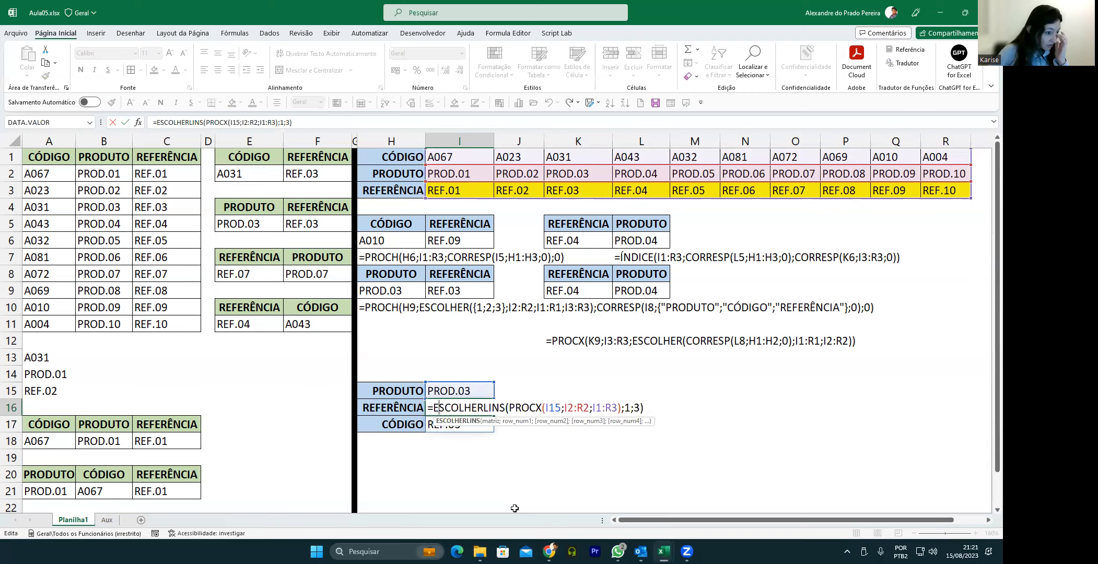
key("Return")
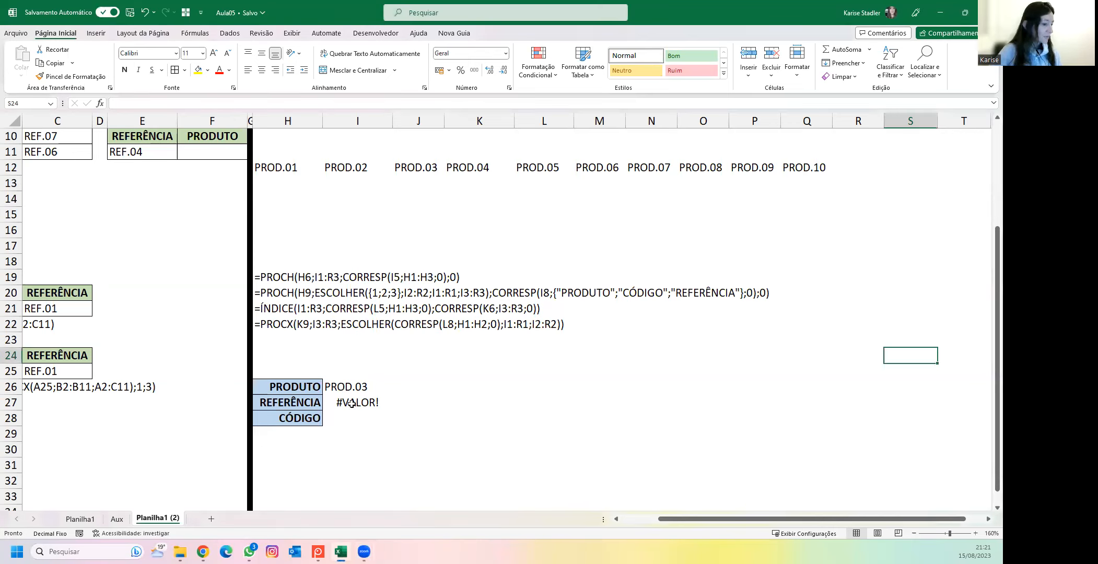
Step: Copy the ESCOLHERLINS formula from I27 on Planilha1 (2) into K27 as plain text
left_click(351, 404)
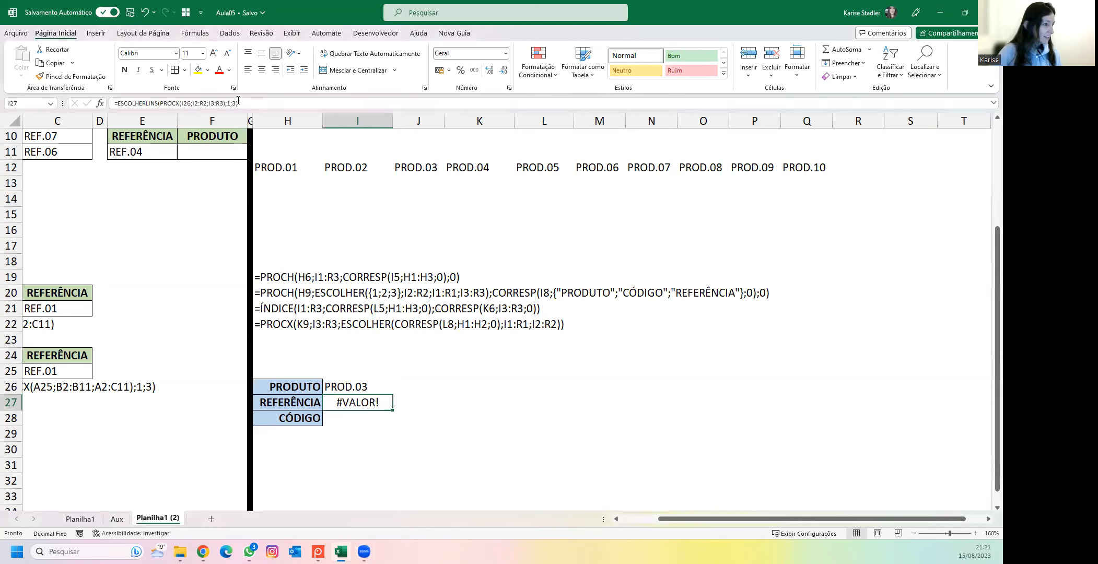
left_click_drag(238, 102, 102, 103)
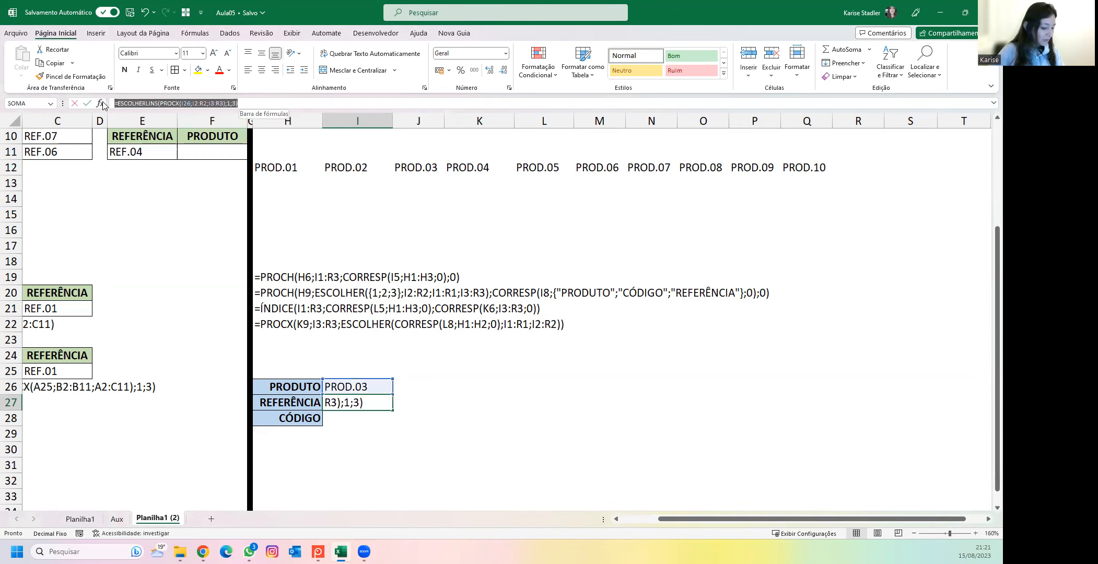
key("ctrl+c")
key("Escape")
left_click(487, 402)
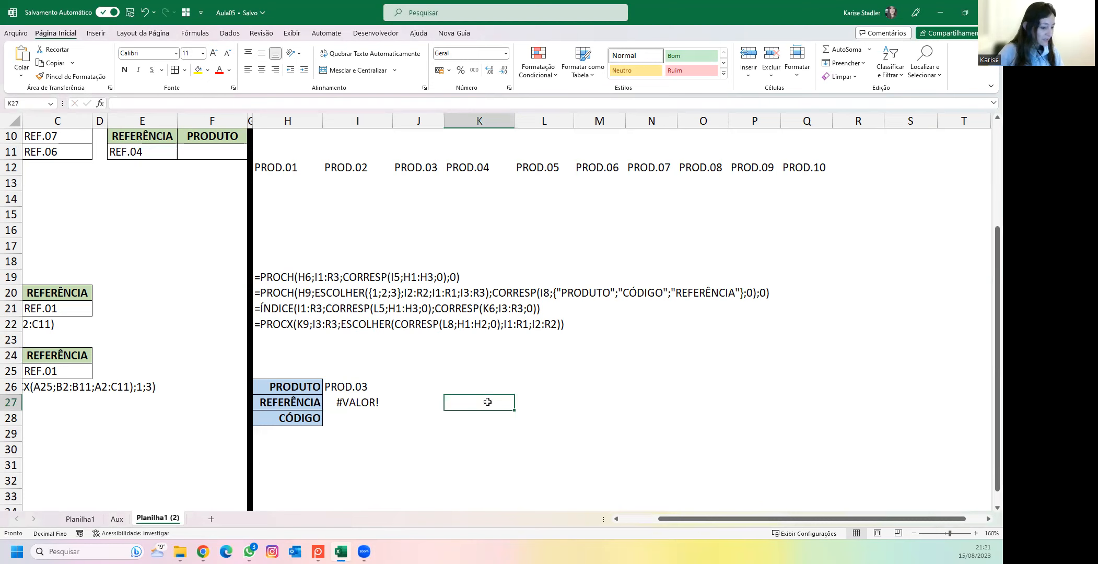
type("'")
key("ctrl+v")
left_click(590, 420)
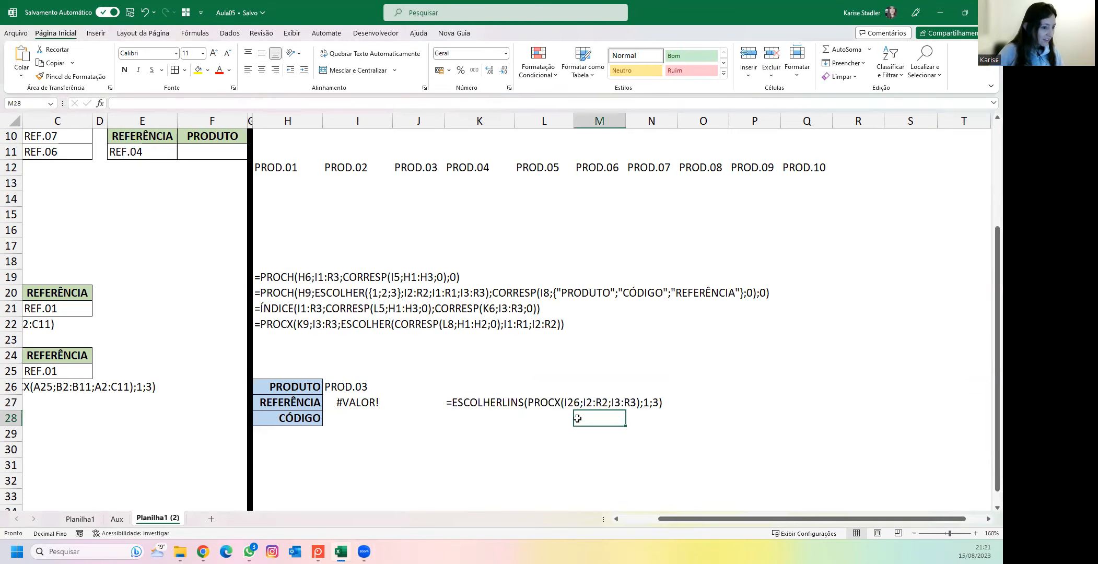
Step: Examine the ESCOLHERLINS formula in I27 and compare its referenced ranges with the horizontal table in rows 1 to 3
left_click(464, 405)
left_click(357, 402)
double_click(358, 402)
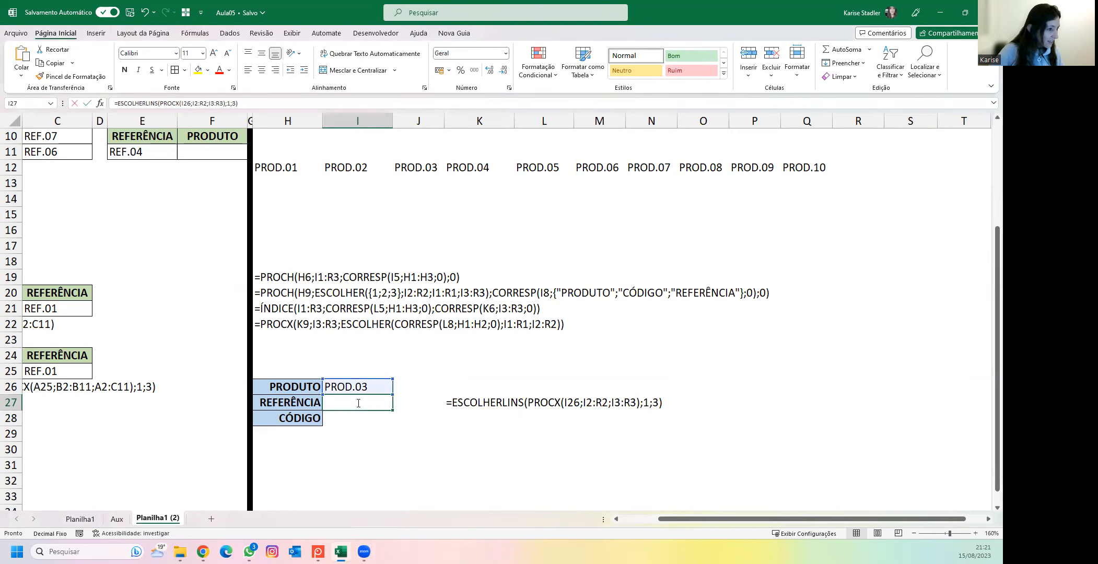
left_click(702, 386)
left_click(370, 401)
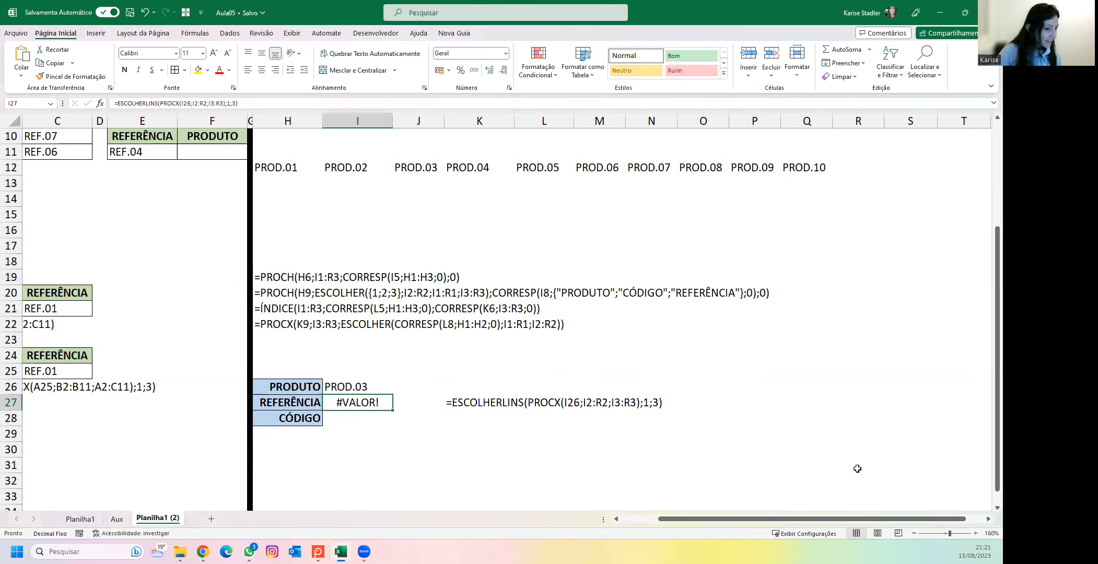
scroll(940, 439, "up", 1)
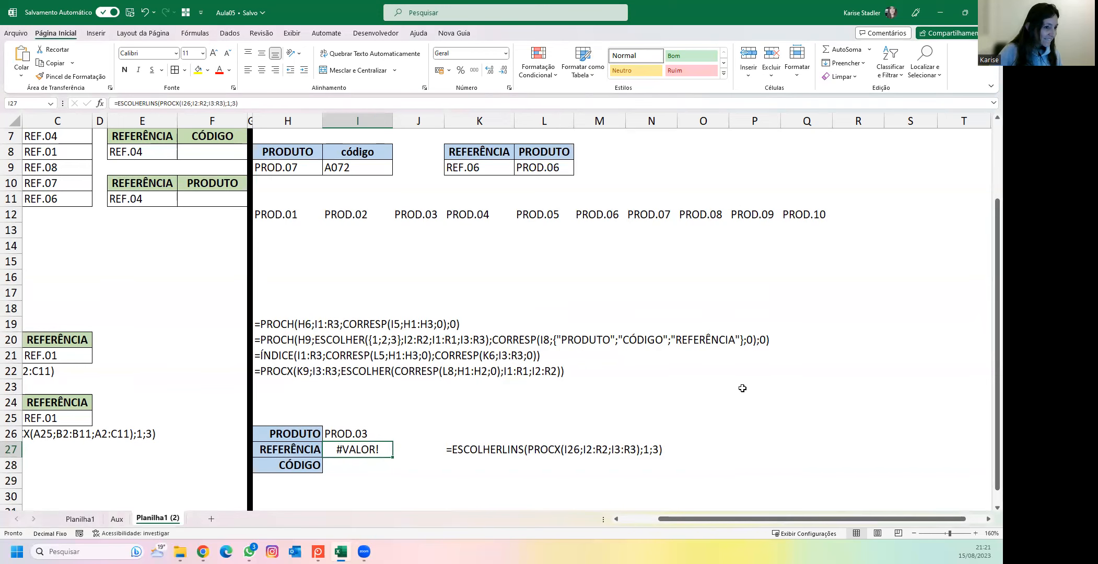
scroll(742, 388, "up", 1)
scroll(742, 386, "up", 2)
scroll(742, 387, "down", 2)
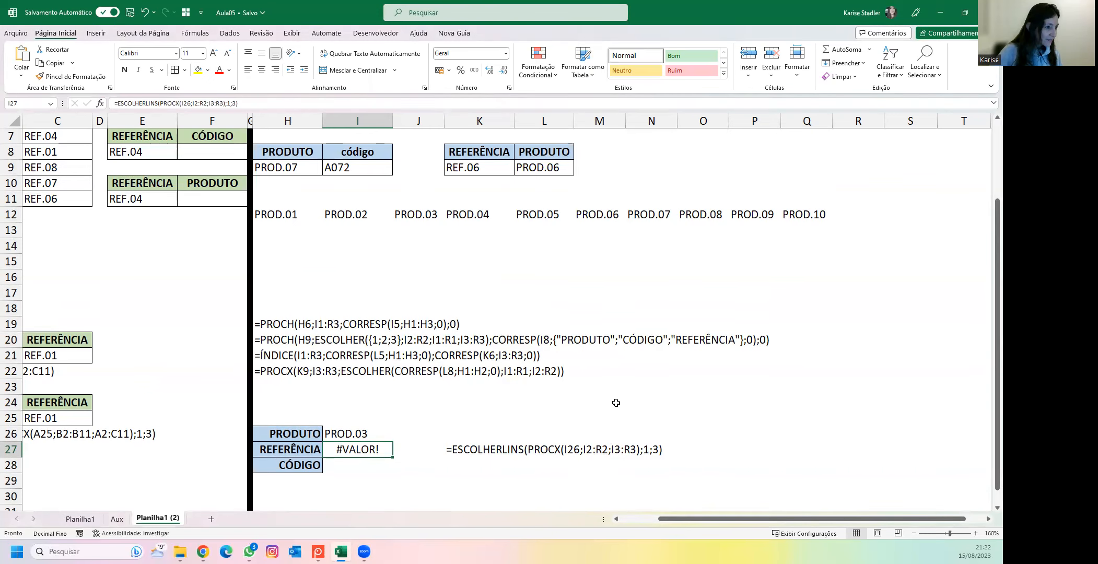
scroll(616, 402, "up", 2)
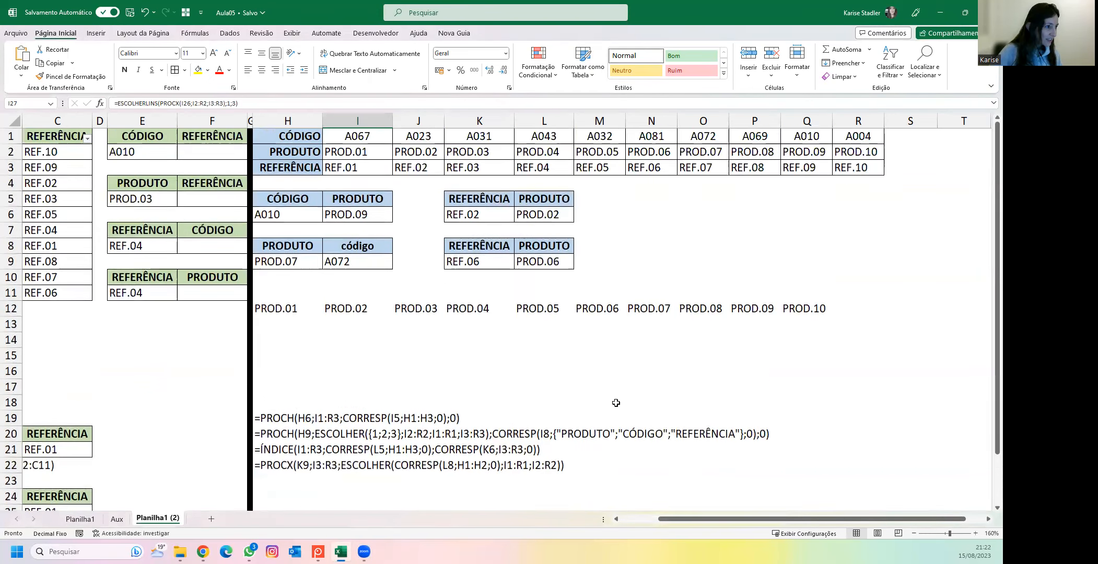
scroll(616, 403, "down", 3)
key("F2")
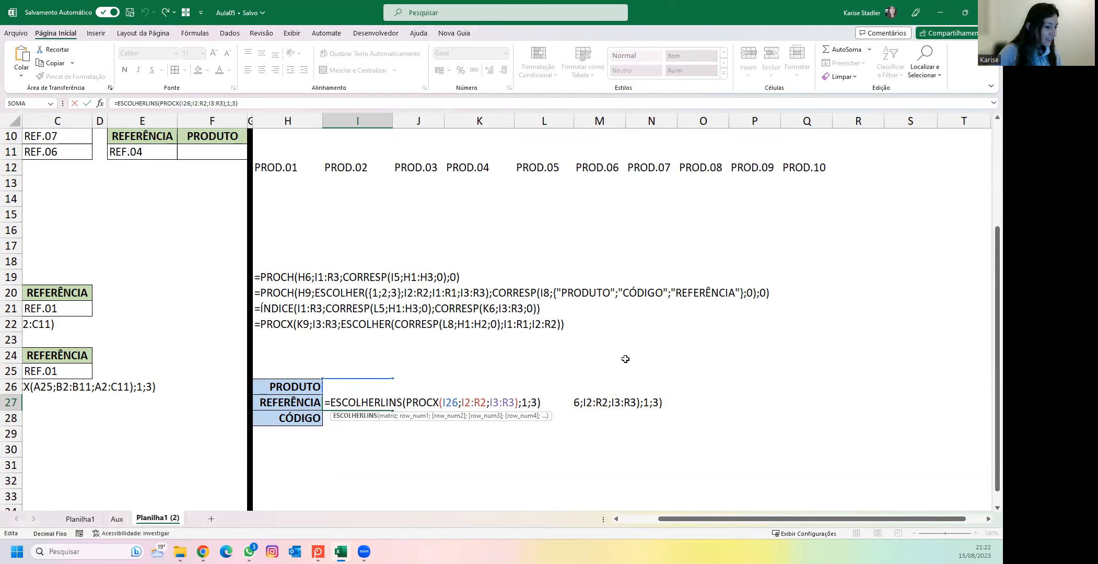
scroll(625, 358, "up", 3)
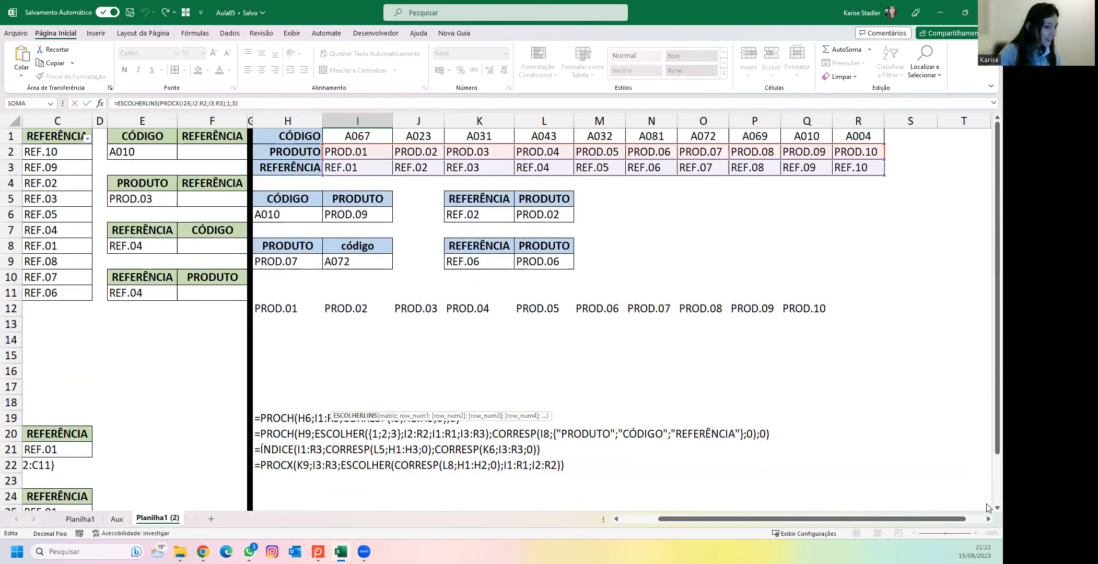
scroll(629, 495, "down", 1)
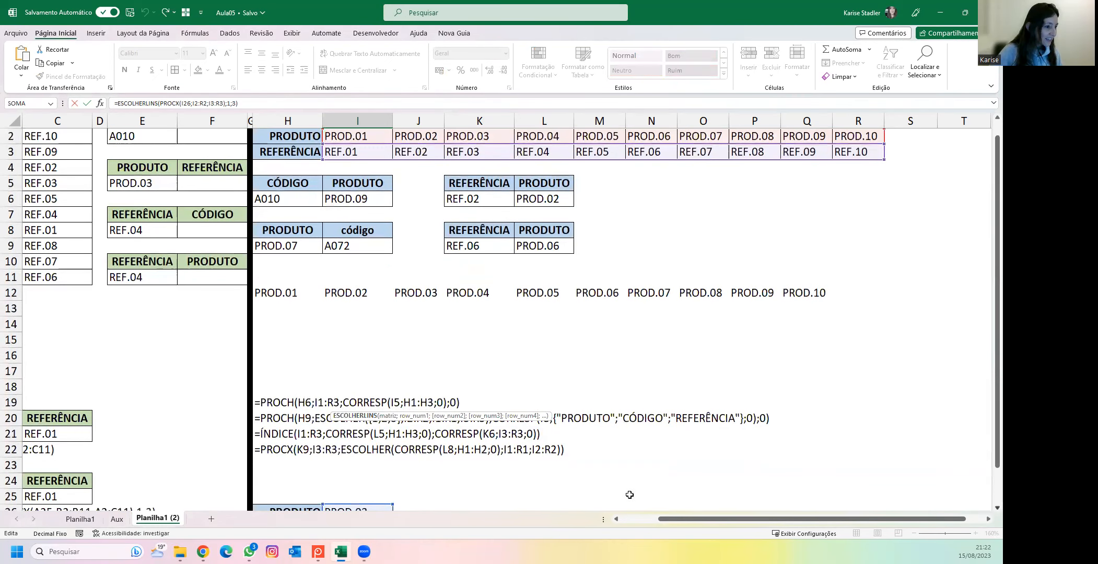
key("ctrl+Return")
left_click_drag(274, 448, 896, 464)
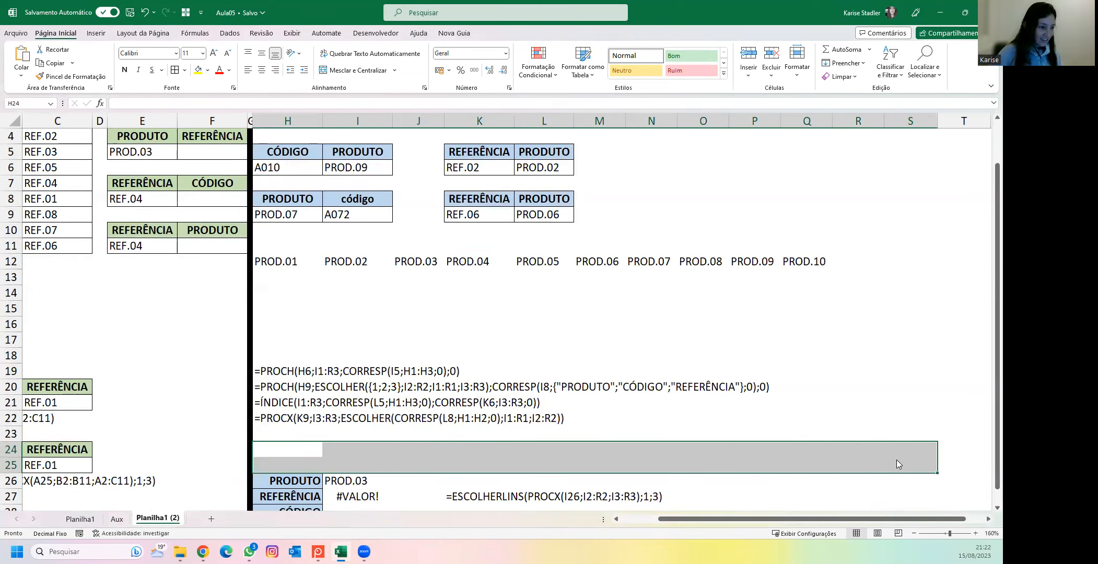
key("ctrl+minus")
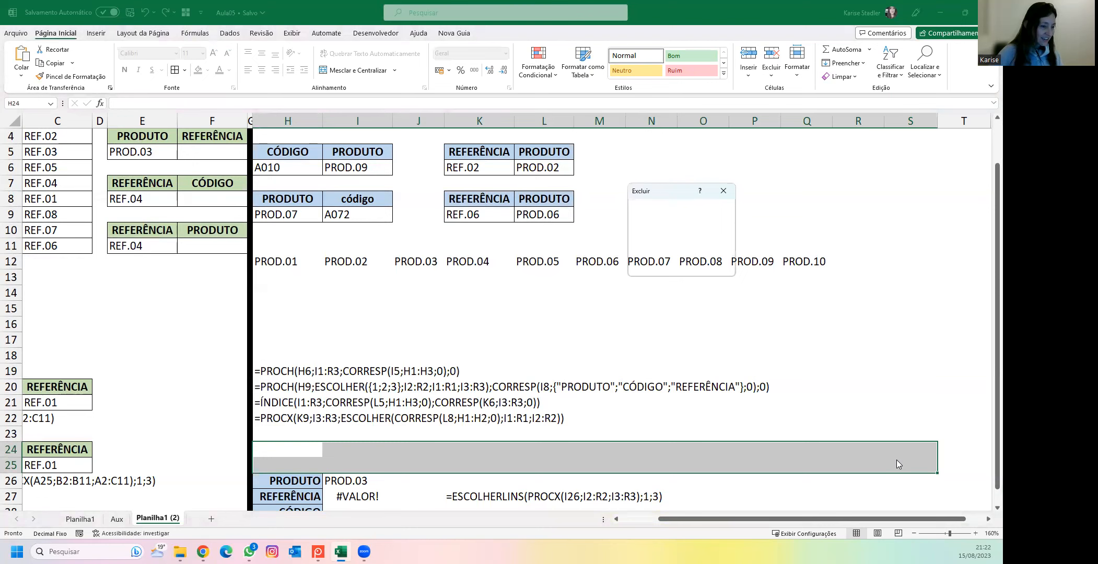
key("Escape")
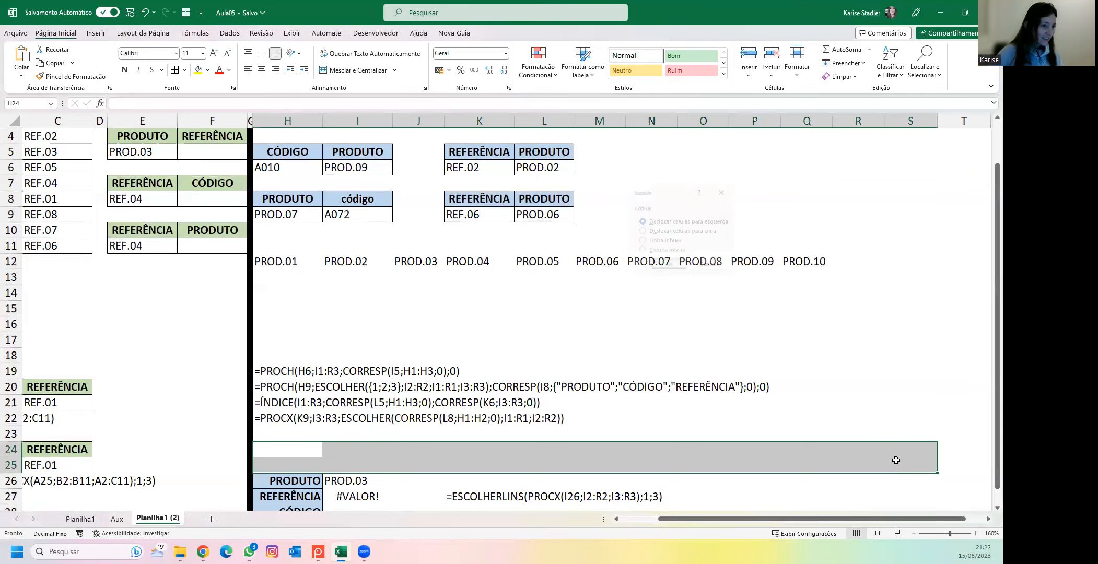
left_click(725, 423)
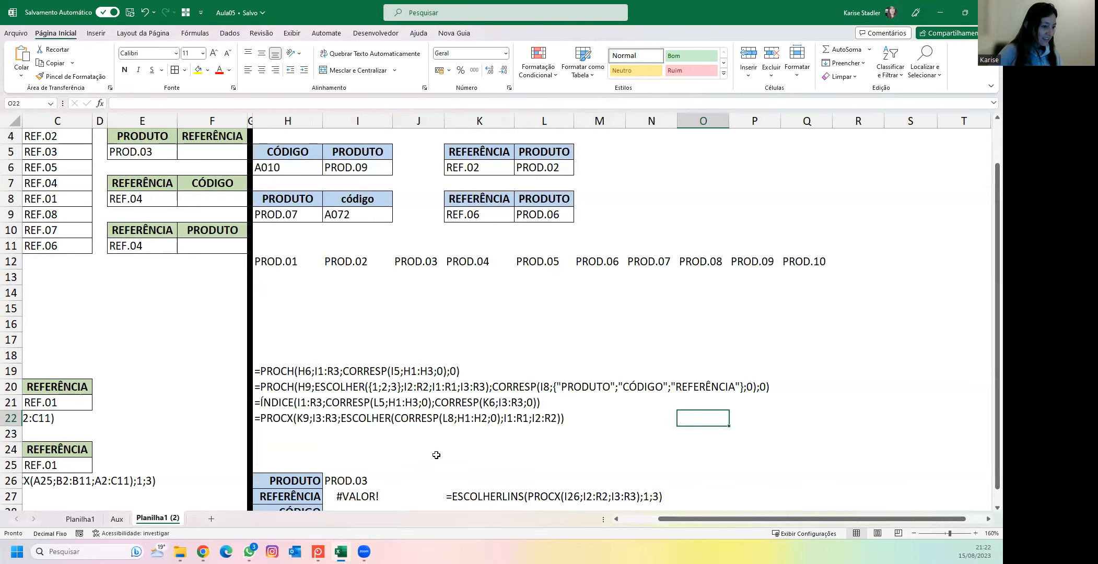
Step: Change the PROCX return range in I27 to I1:R3 so the formula reads =ESCOLHERLINS(PROCX(I26;I2:R2;I1:R3);1;3)
scroll(427, 458, "down", 1)
left_click(368, 452)
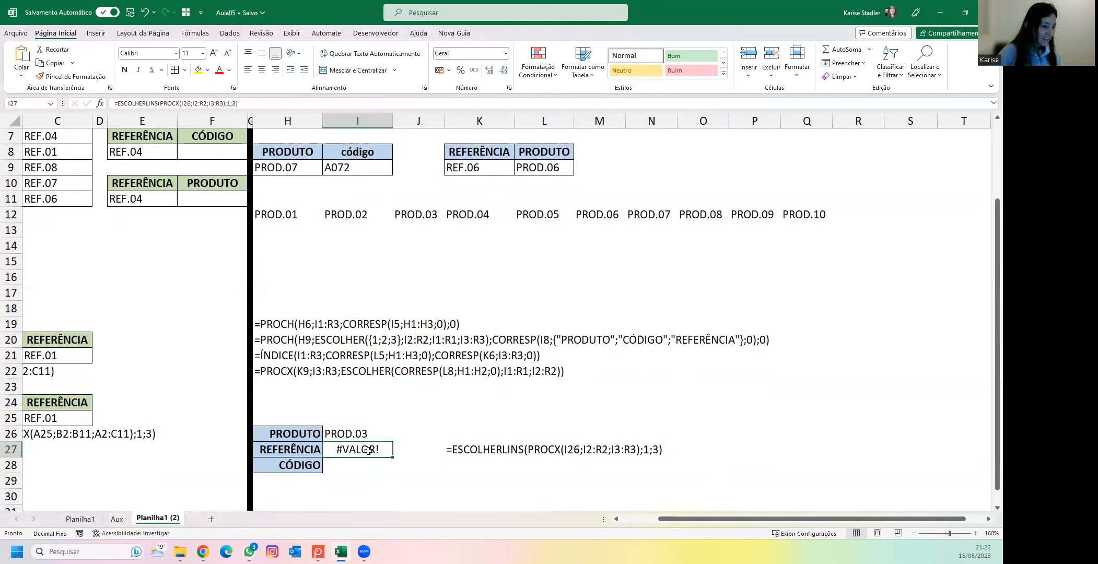
double_click(369, 450)
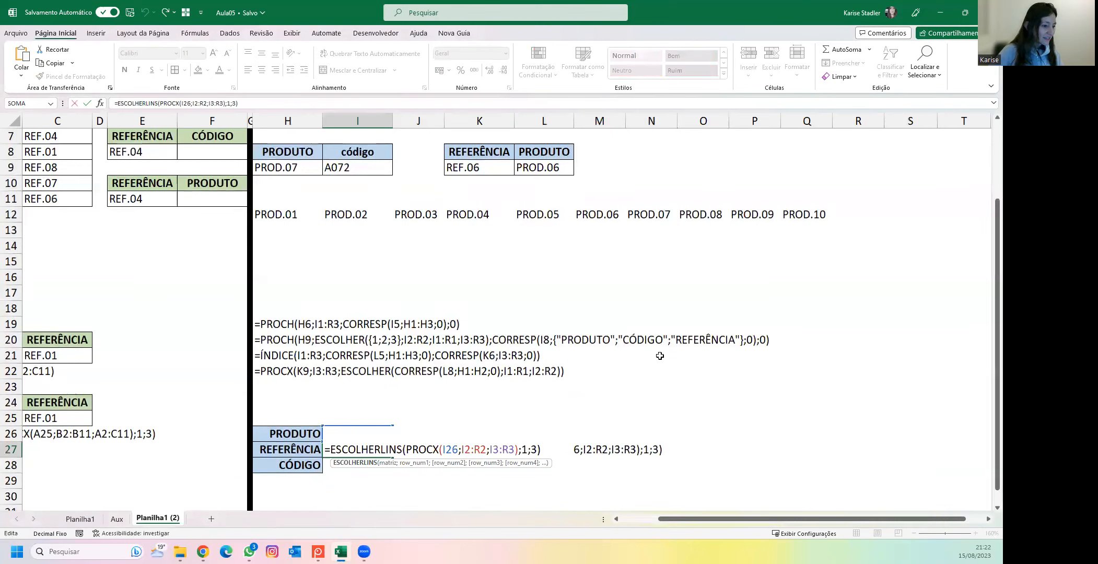
left_click(503, 449)
key("Delete")
type("1")
key("Return")
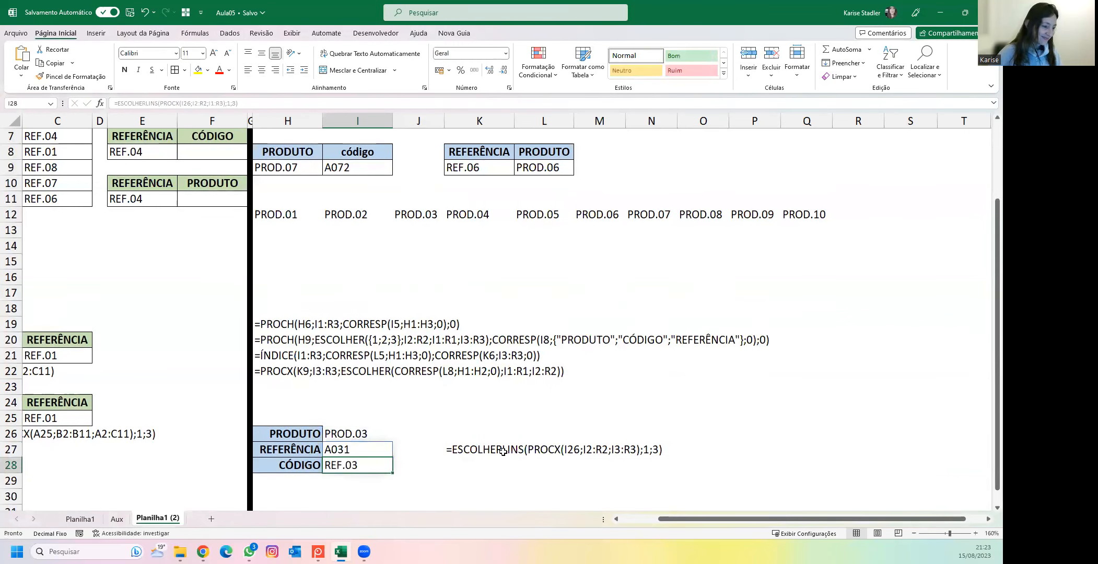
Step: Check which table ranges the formula in I27 references, and look at the formula text noted in K27
key("Up")
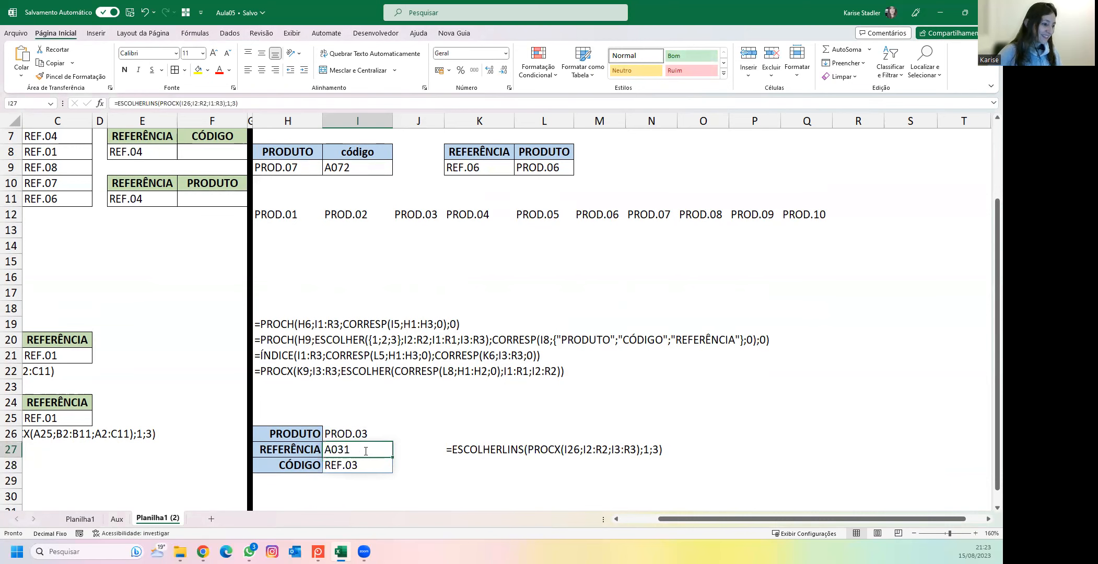
key("F2")
scroll(468, 368, "up", 2)
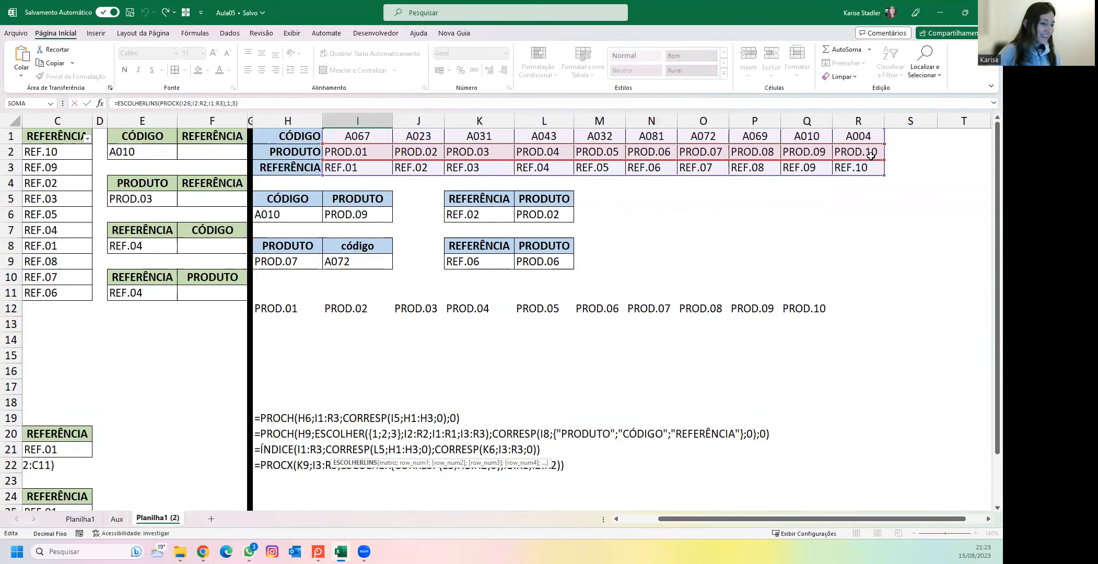
scroll(443, 402, "down", 3)
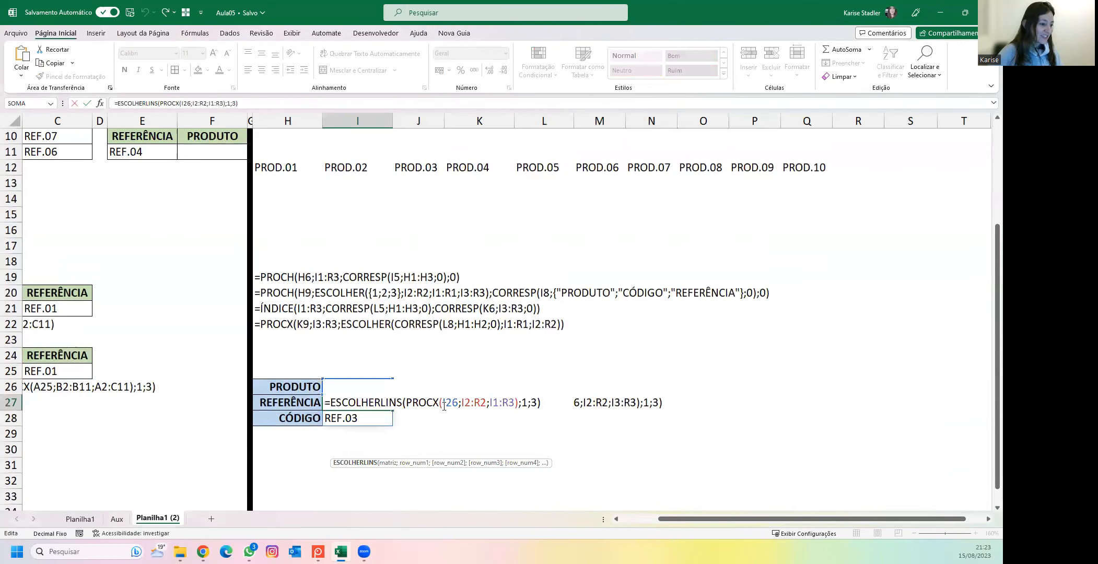
scroll(478, 373, "up", 3)
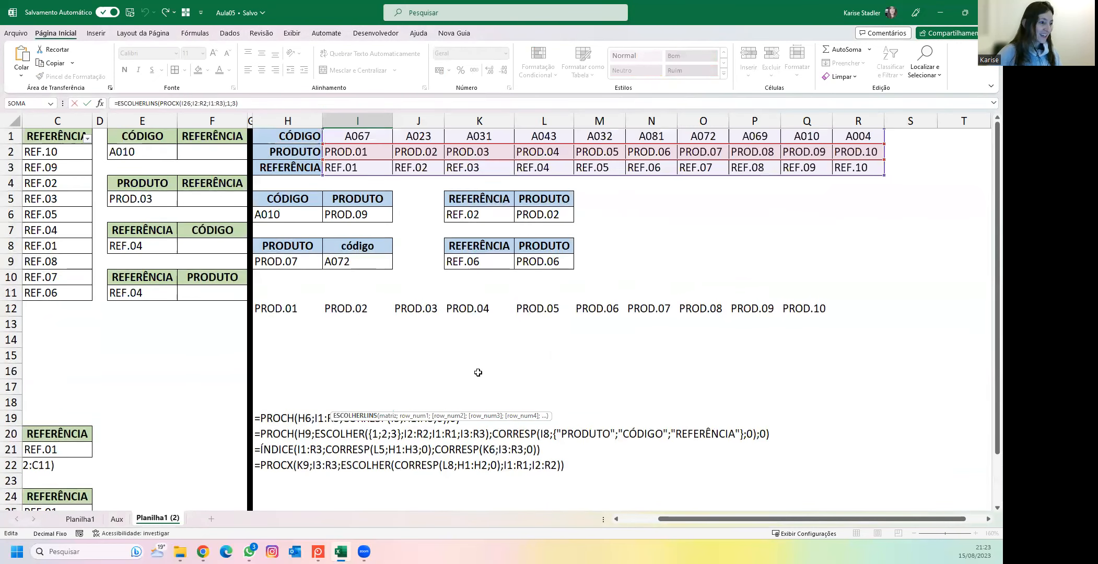
key("Return")
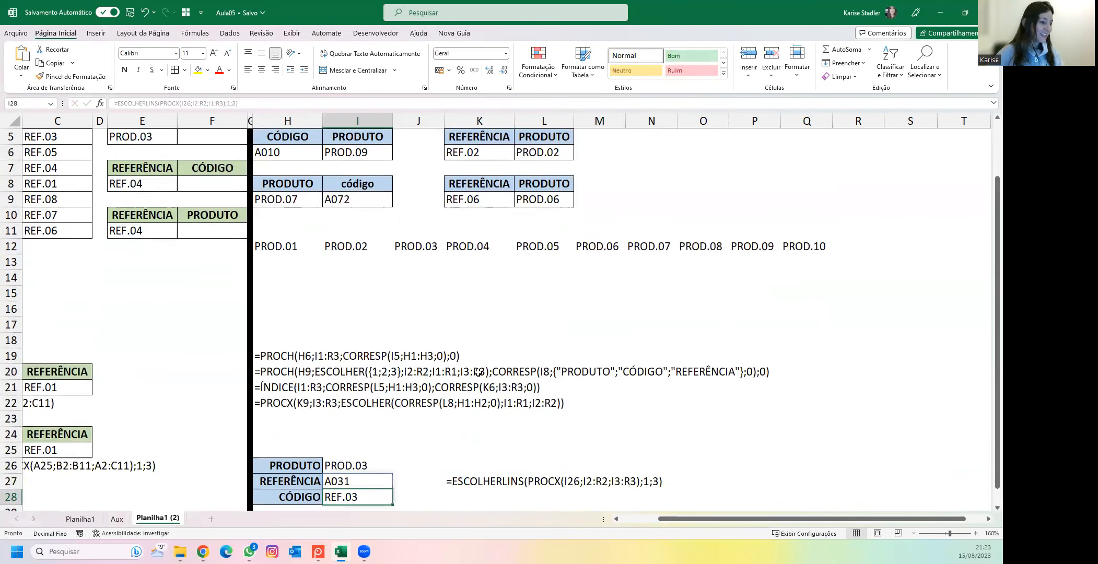
left_click(472, 483)
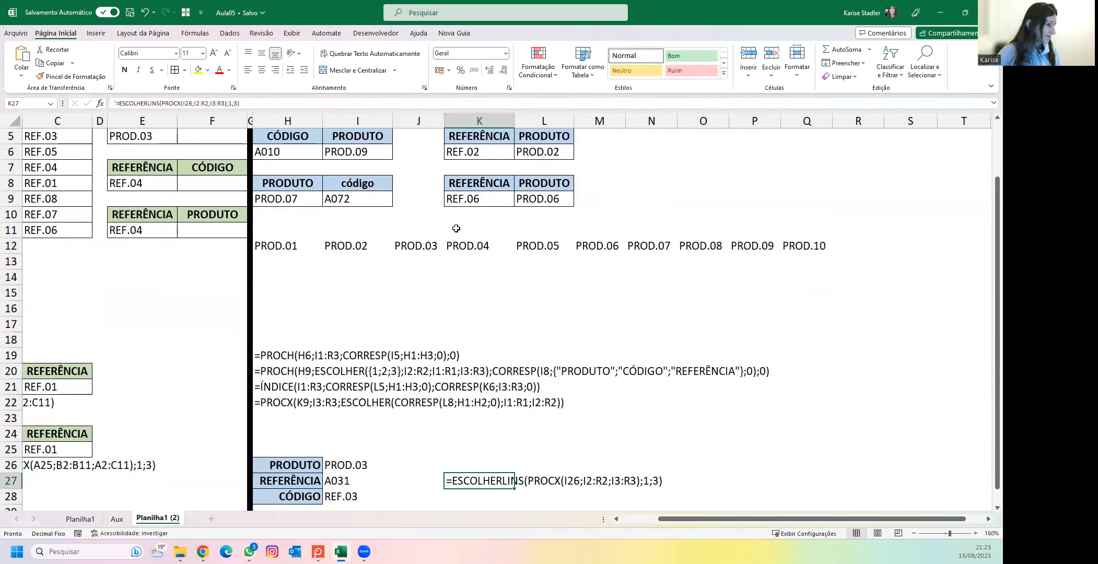
left_click_drag(729, 519, 647, 516)
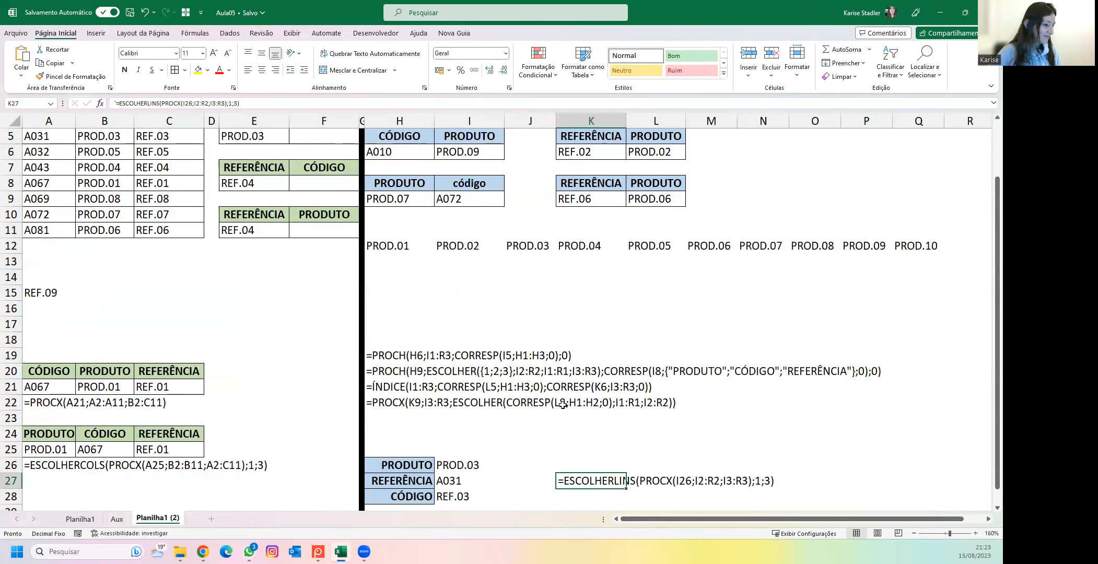